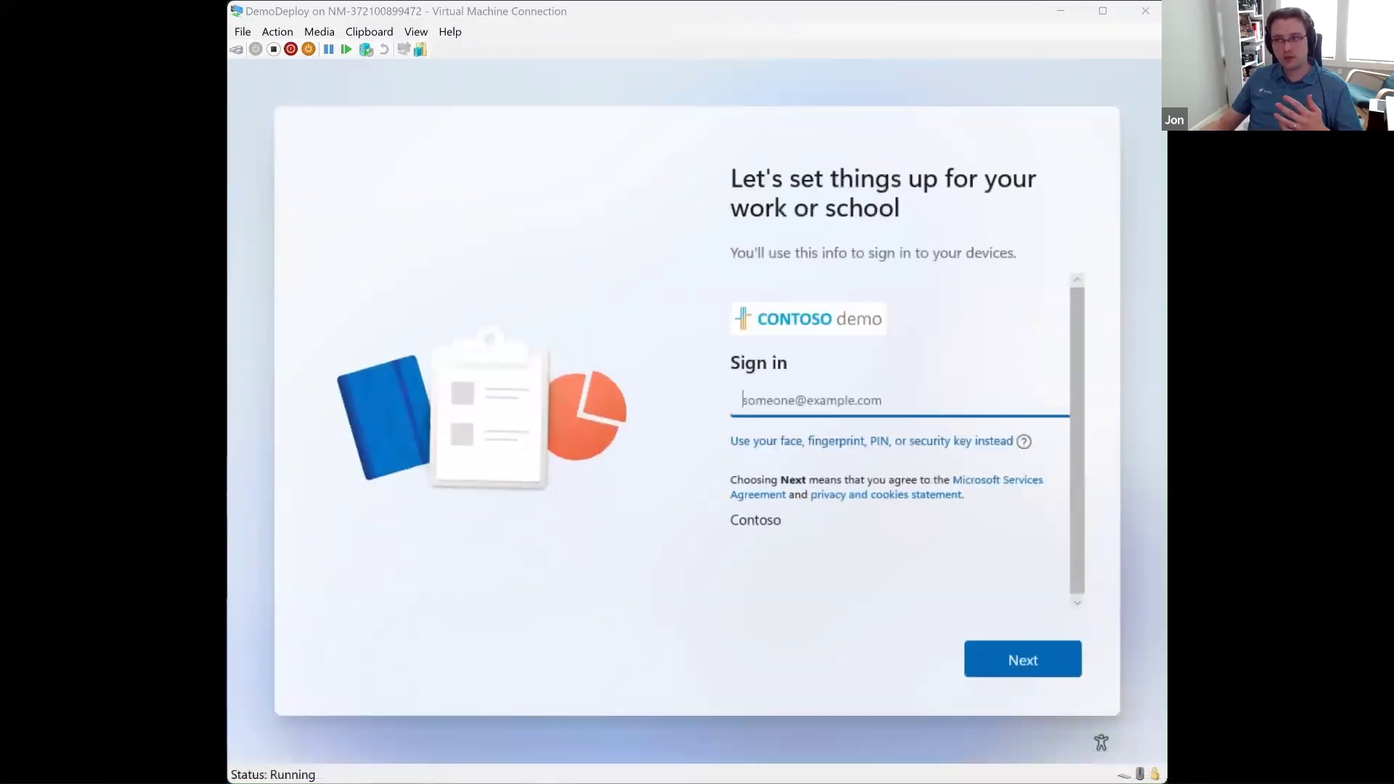
Step: Sign in to the work or school device setup with the account's e-mail address and password
key("Return")
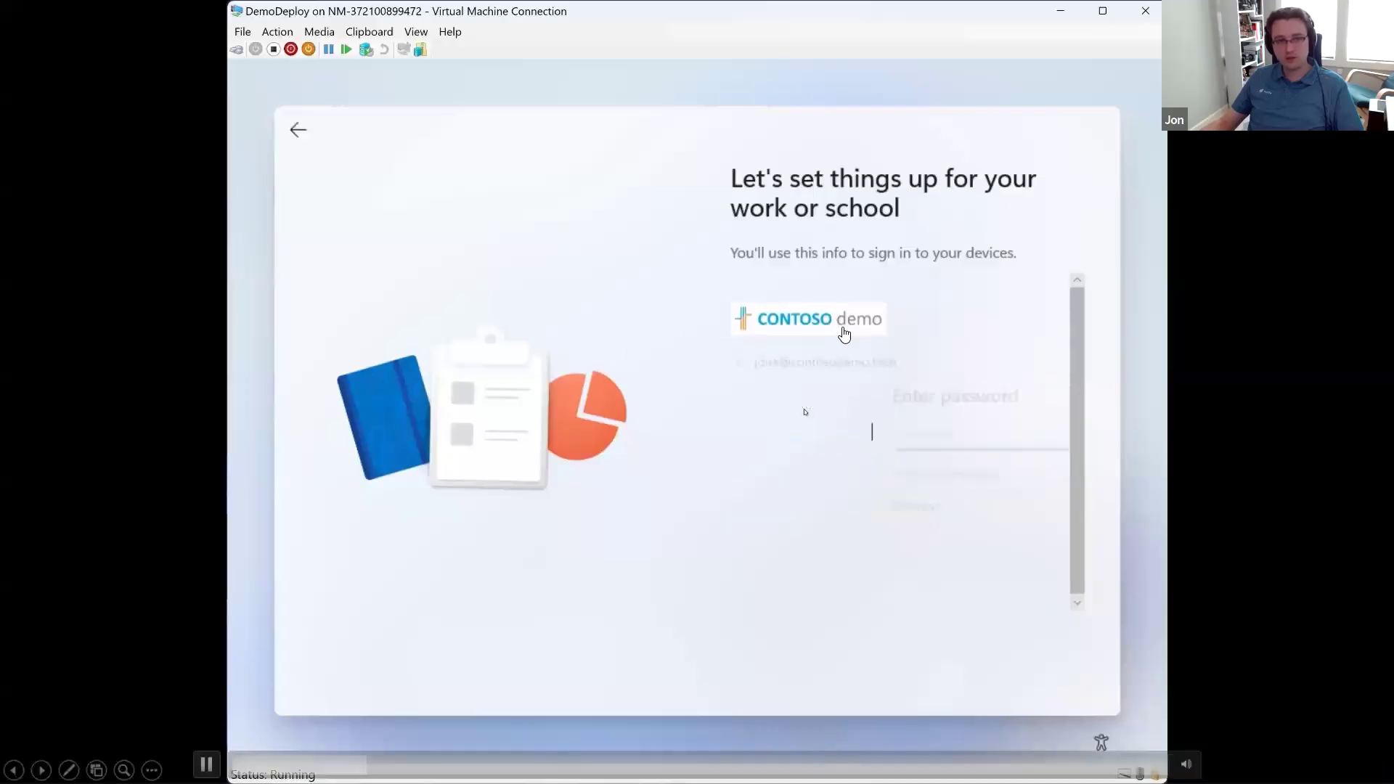
type("•••••••••••••••••")
key("Return")
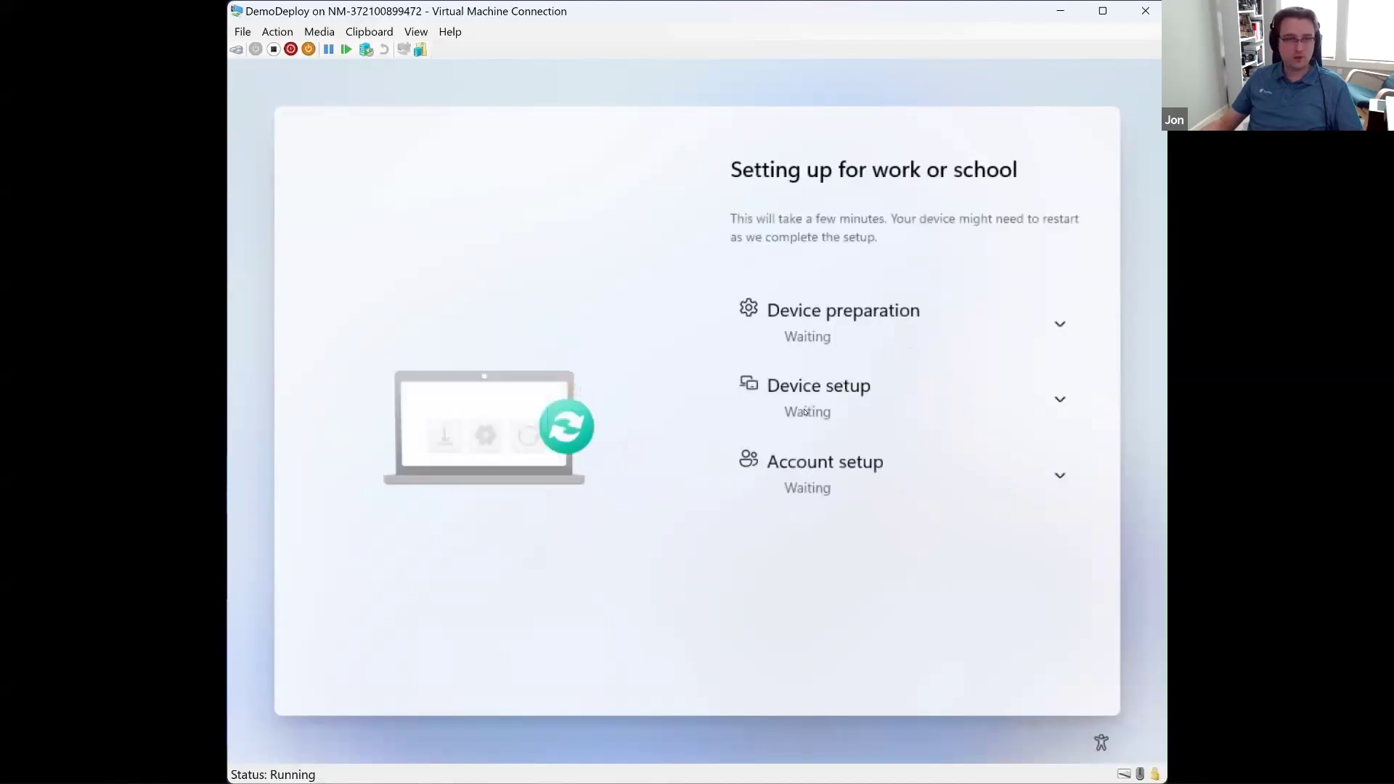
Step: Examine the task details under Device preparation, Device setup and Account setup on the enrollment status page
left_click(1061, 328)
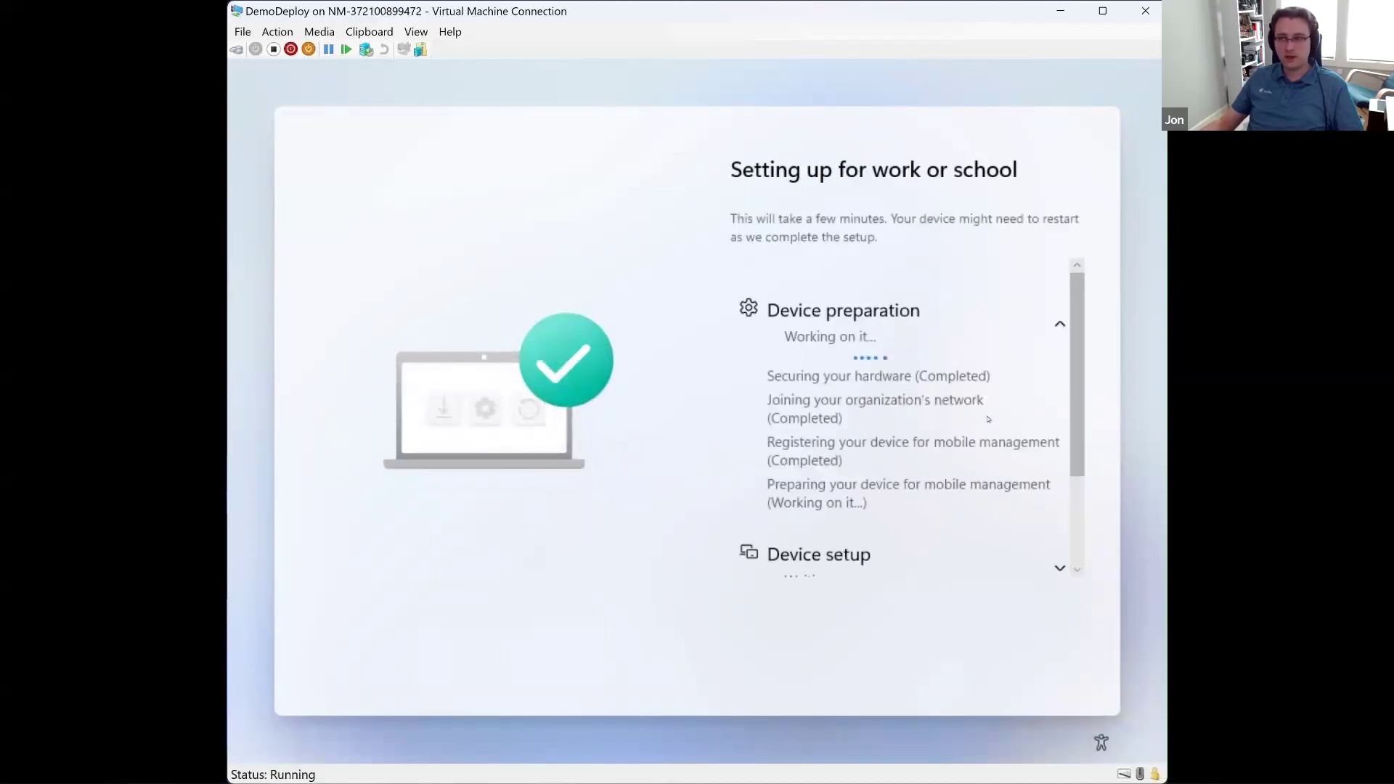
left_click(1060, 324)
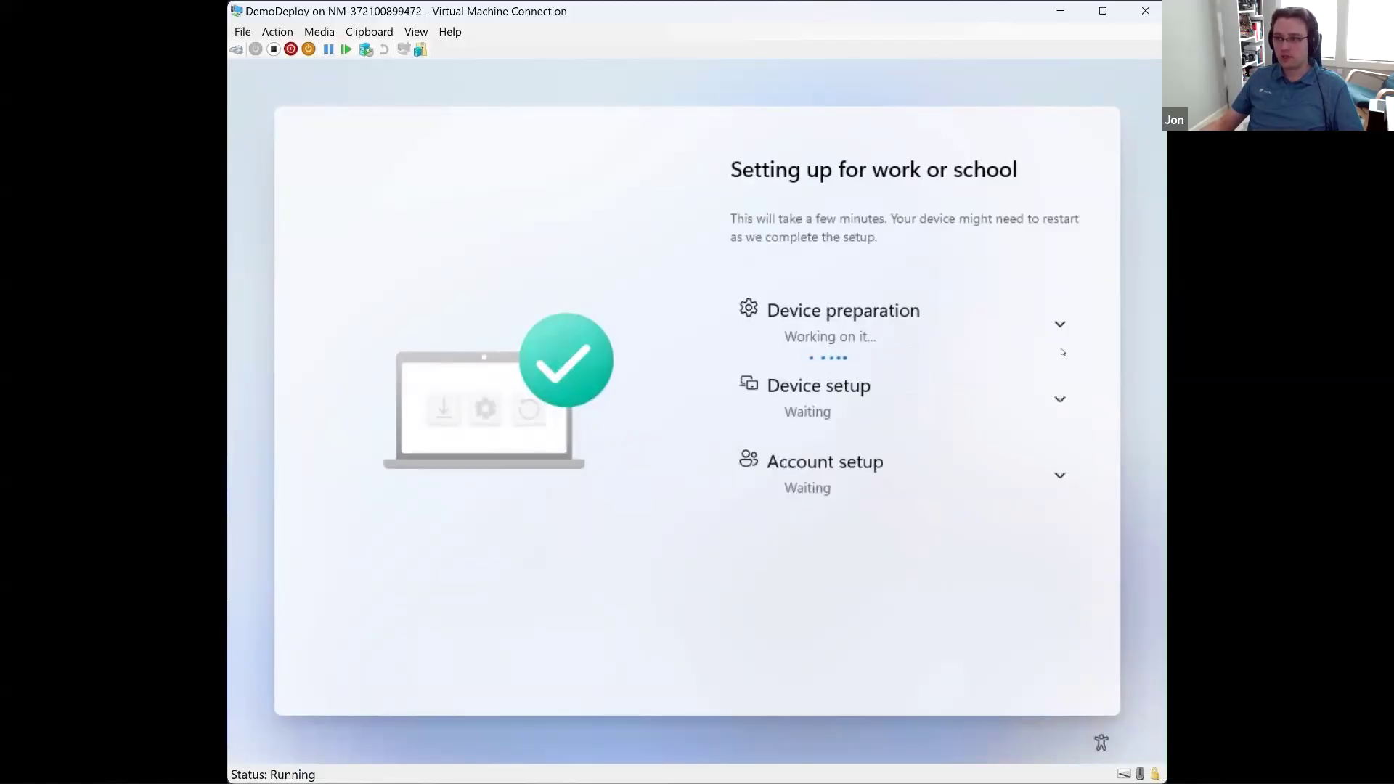
left_click(1060, 400)
scroll(1020, 450, "down", 2)
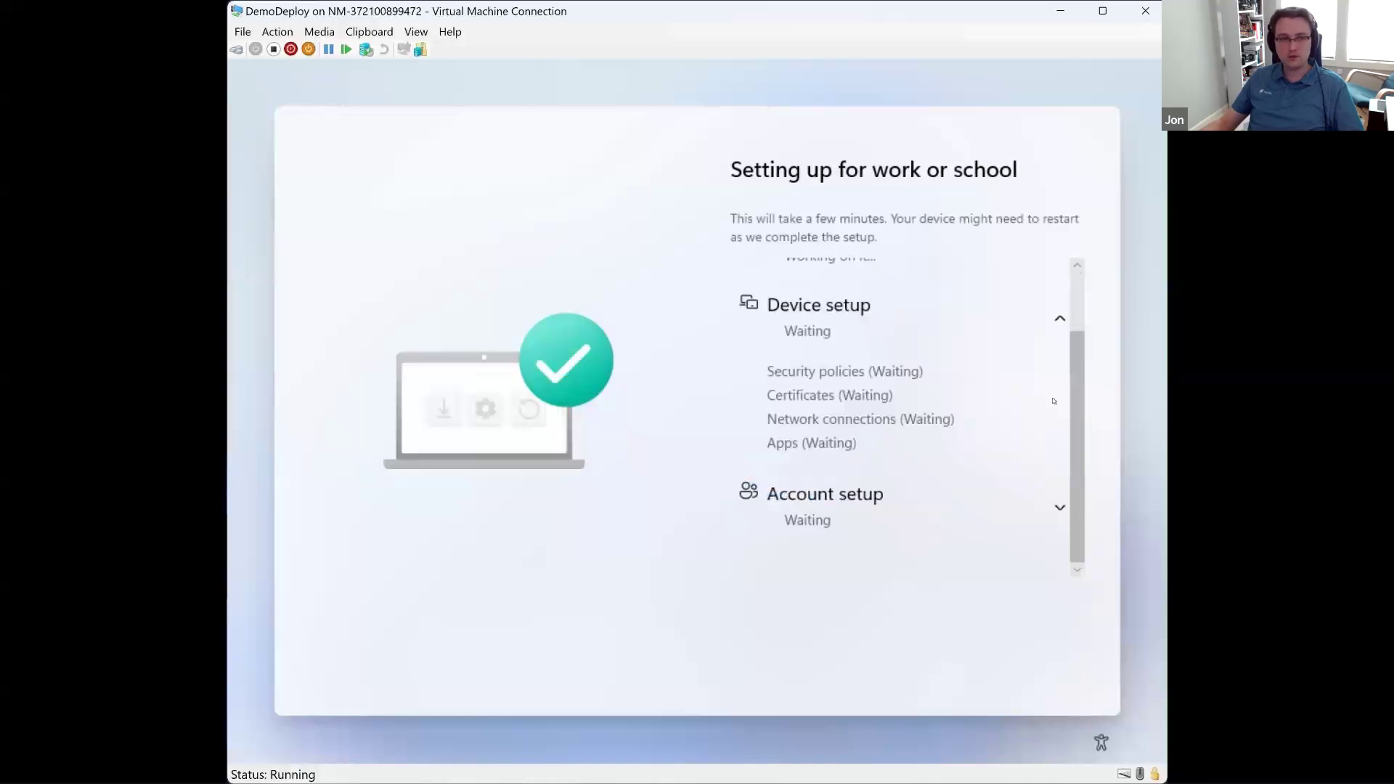
left_click(1060, 322)
left_click(1059, 476)
scroll(1018, 485, "down", 3)
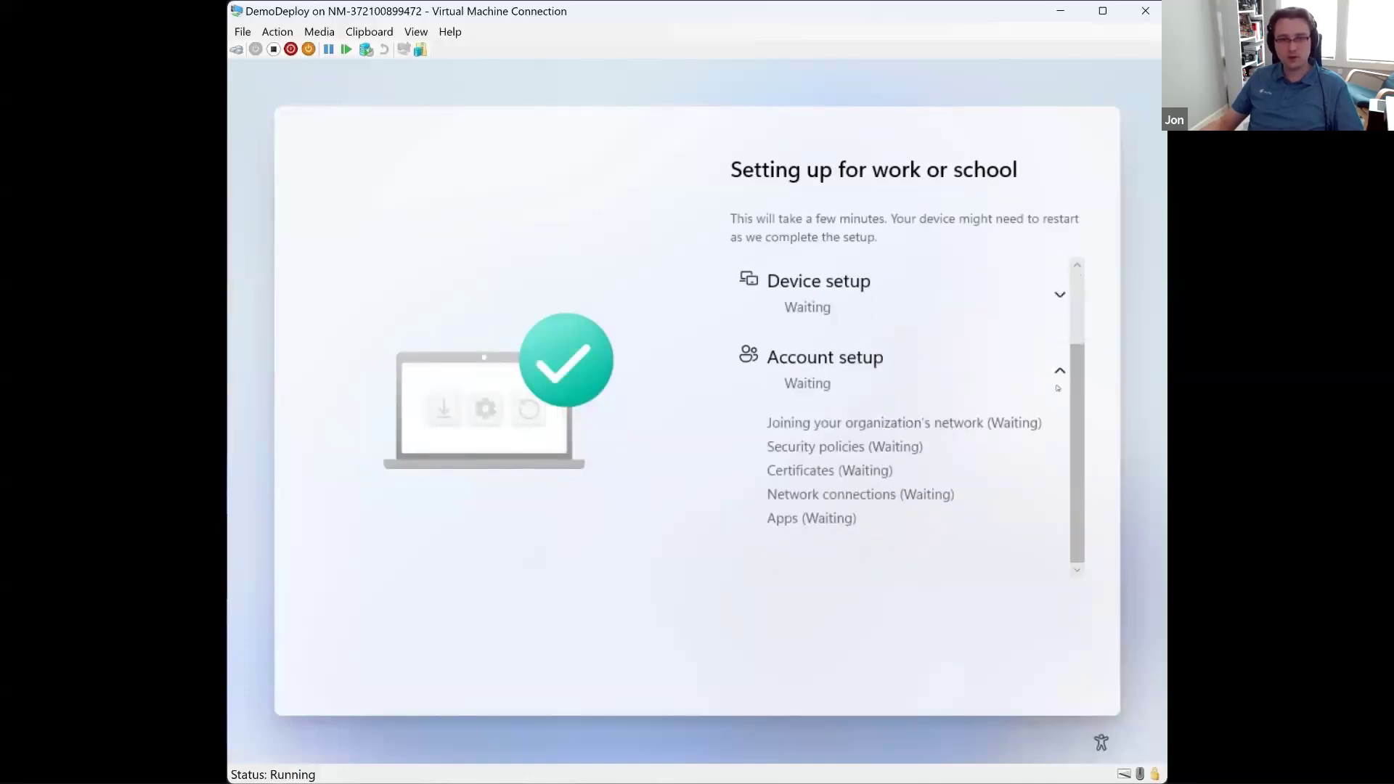
left_click(1059, 381)
left_click(1061, 328)
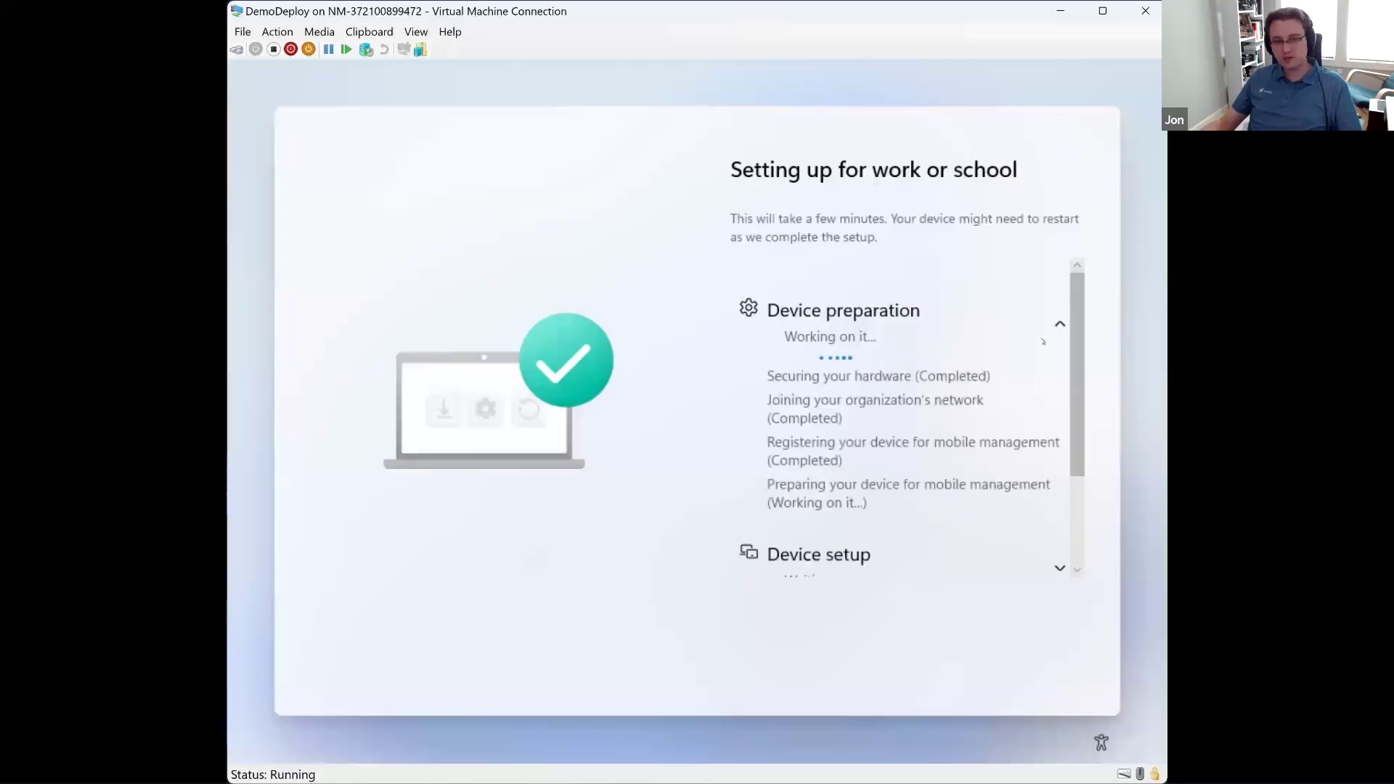
left_click(1060, 325)
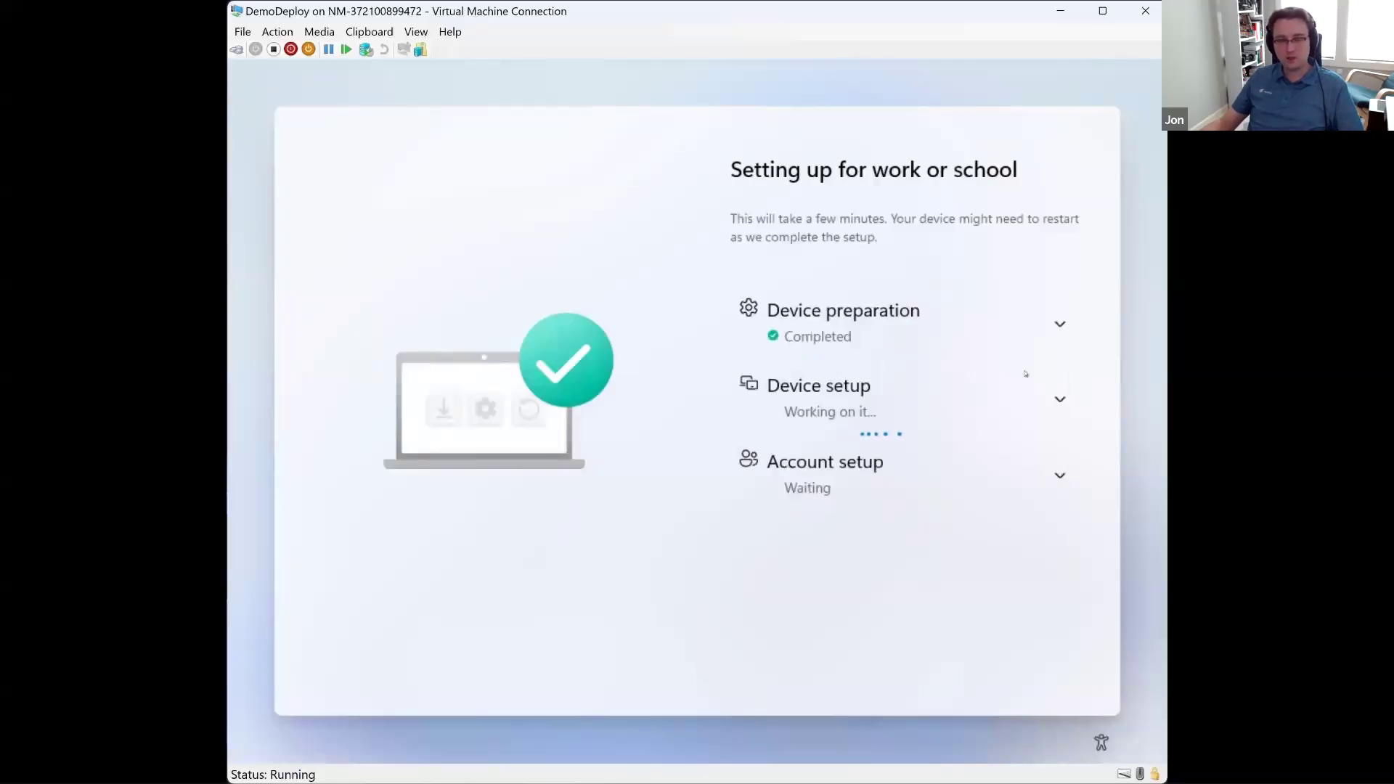
left_click(1060, 399)
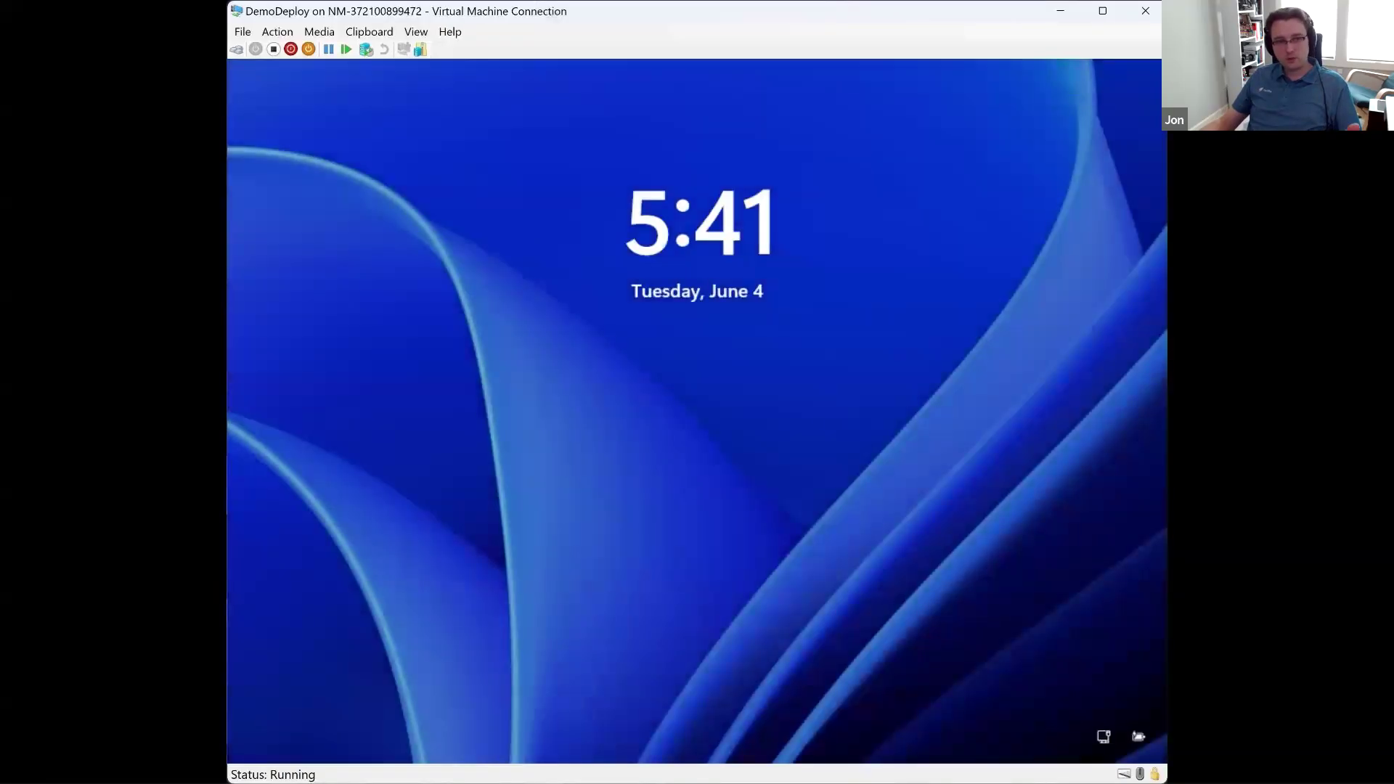
Step: Unlock the virtual machine and sign in to Windows with the work account's e-mail address and password
left_click(890, 358)
key("Tab")
type("********")
key("Return")
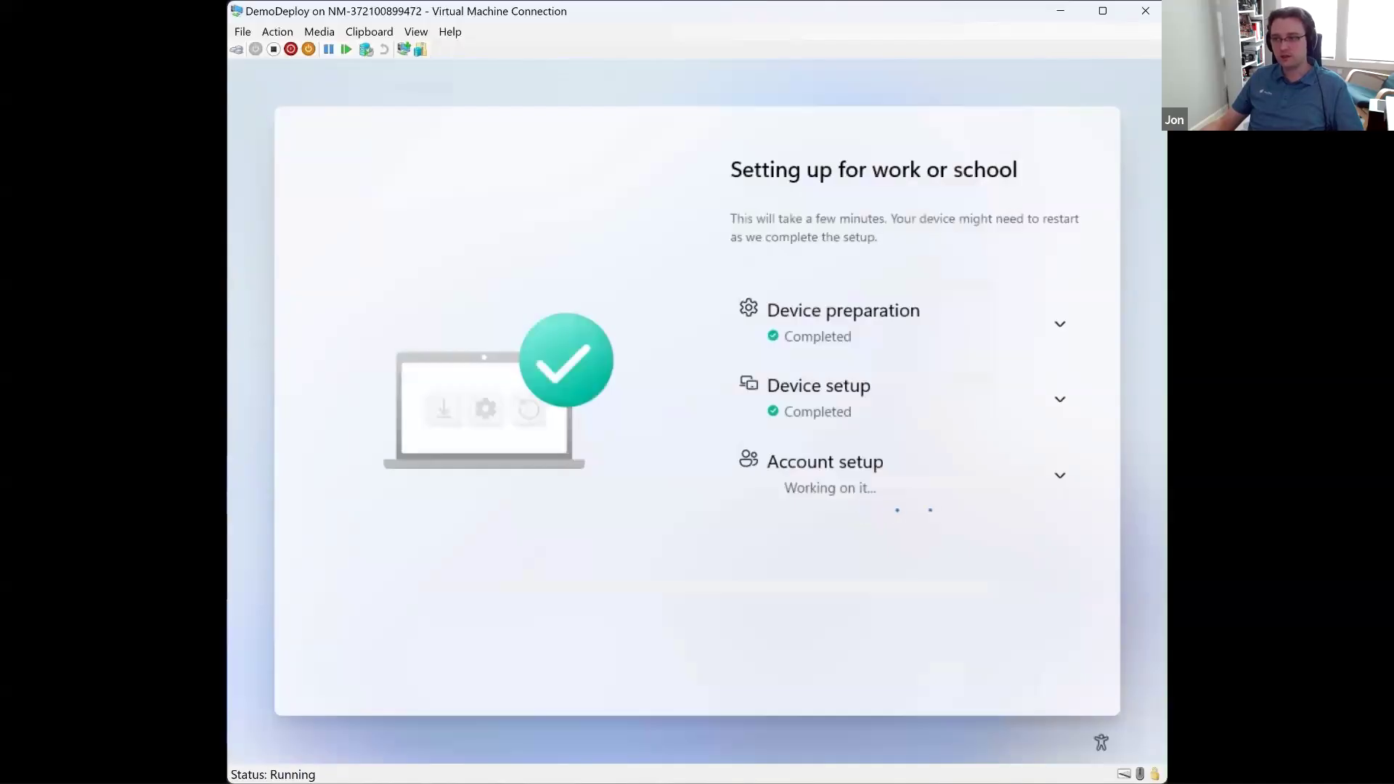
Step: Expand the Account setup stage and review its individual tasks
left_click(1061, 478)
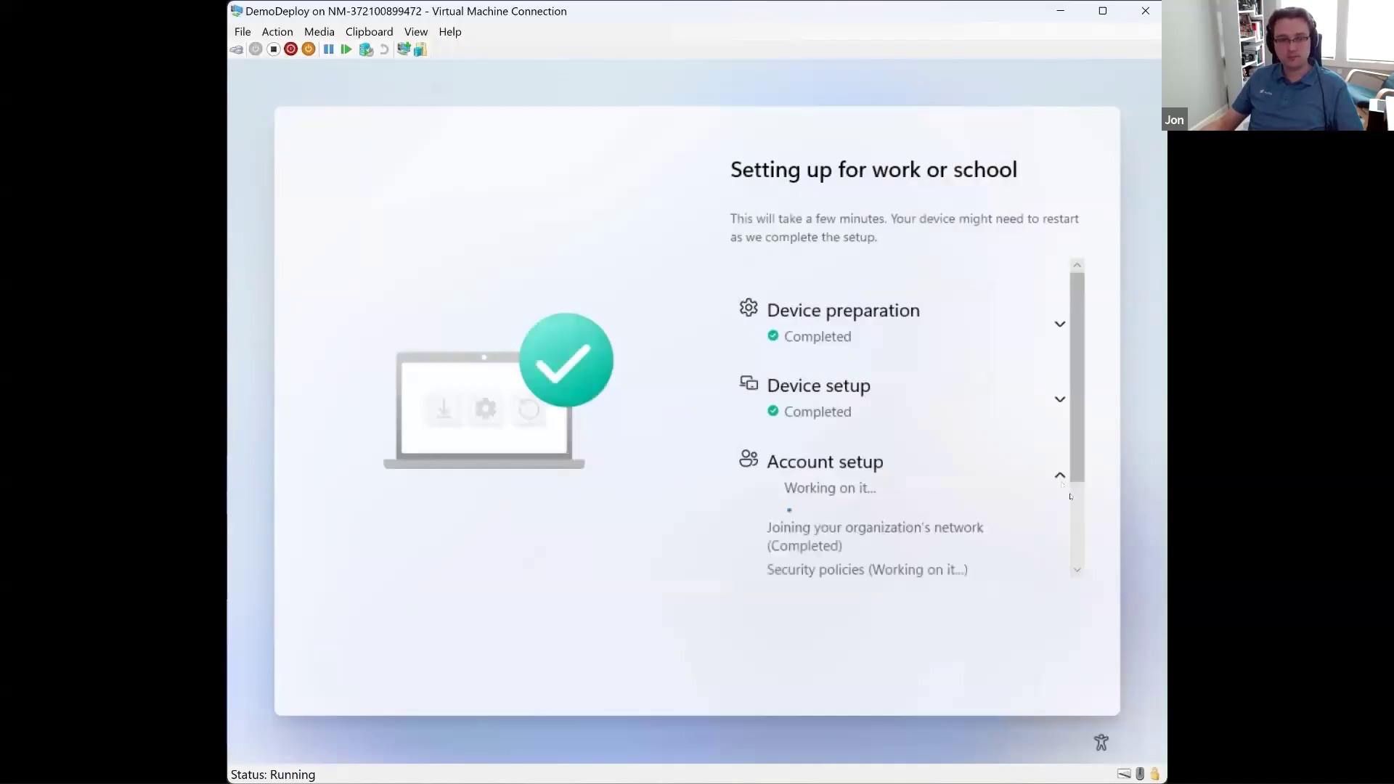
scroll(1014, 534, "down", 2)
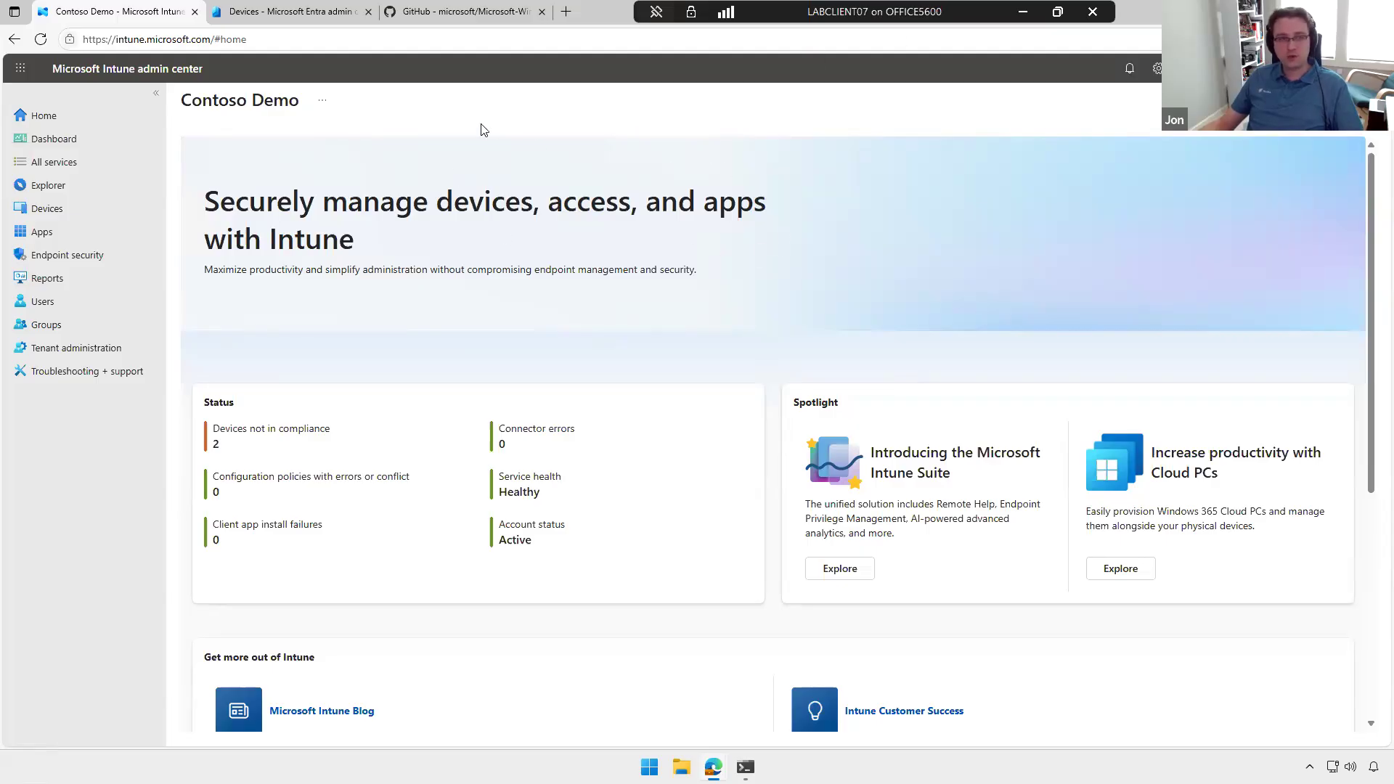
Step: Switch to the Intune admin center and open the Windows Autopilot devices list from device enrollment
left_click(56, 215)
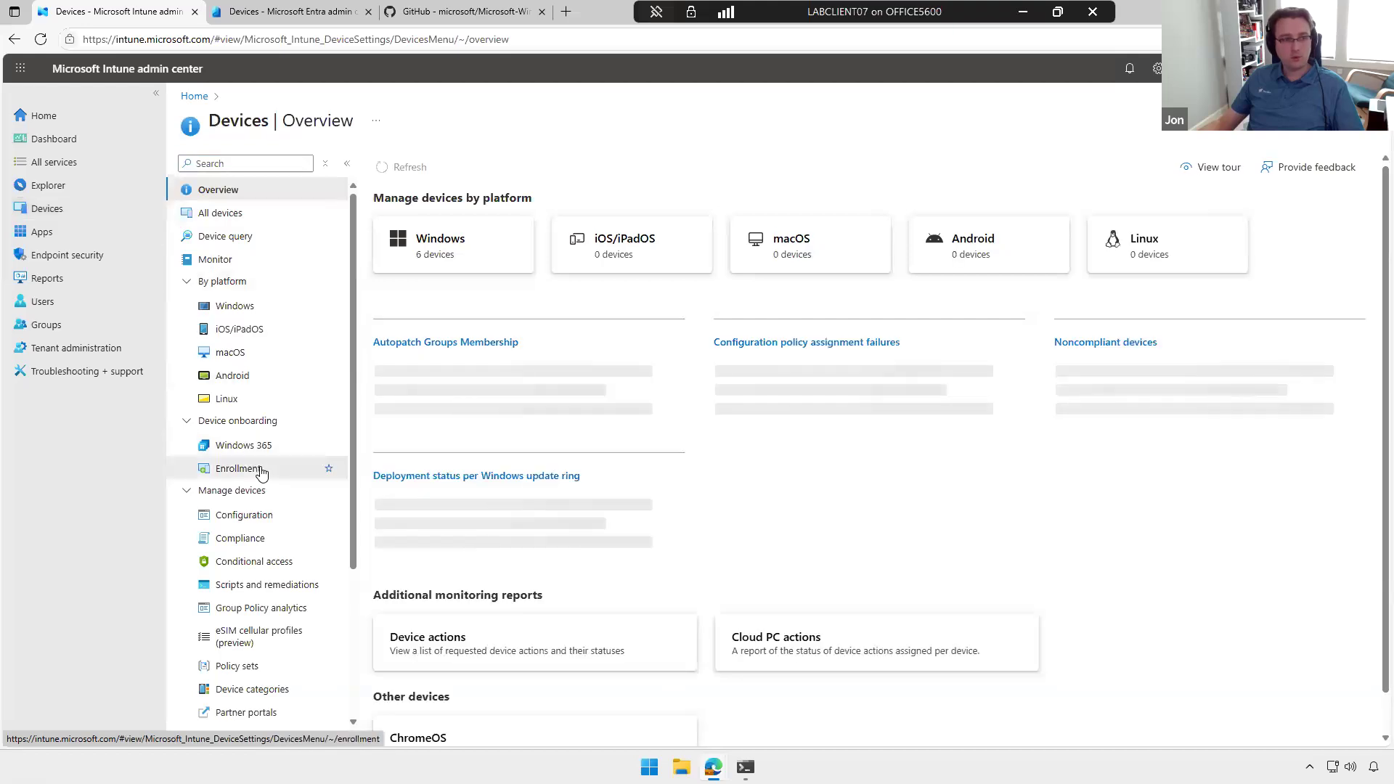
left_click(262, 472)
scroll(457, 581, "down", 3)
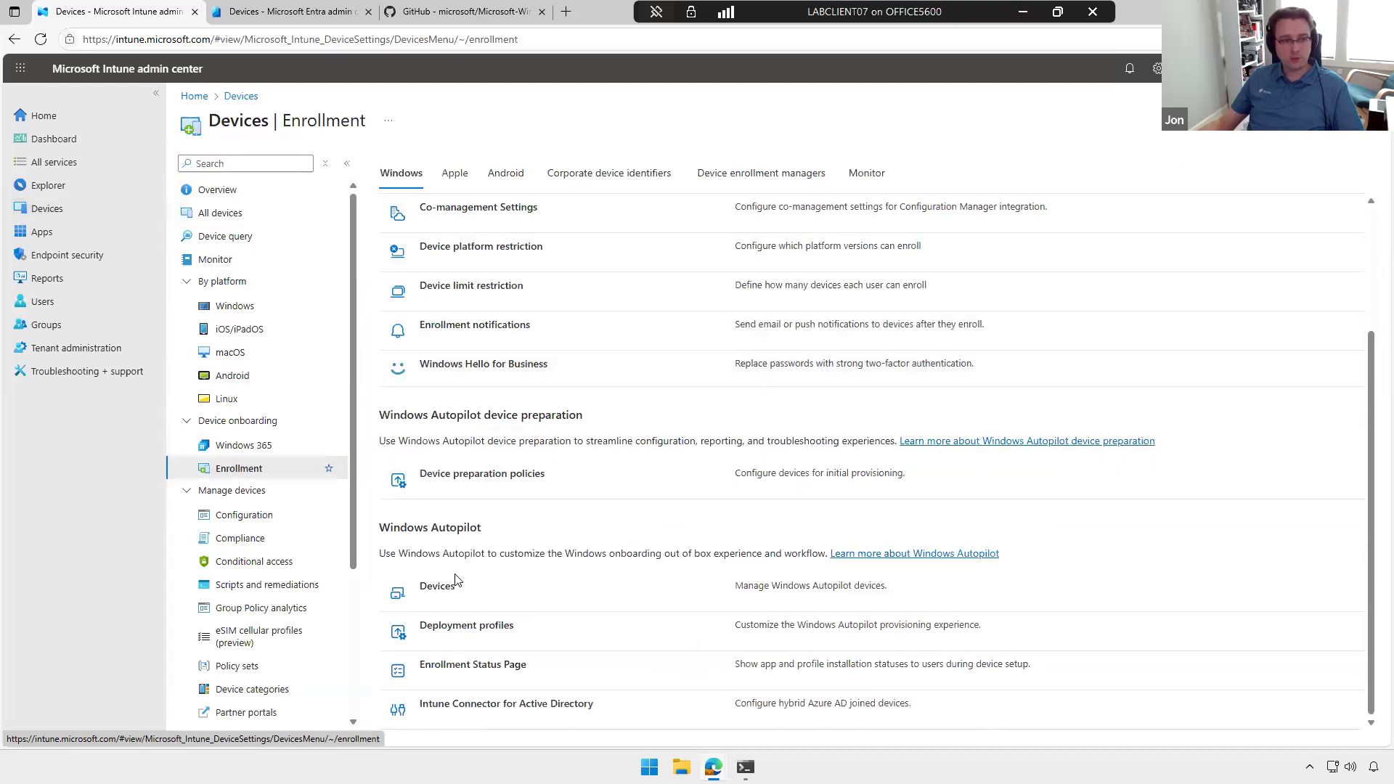
left_click(438, 588)
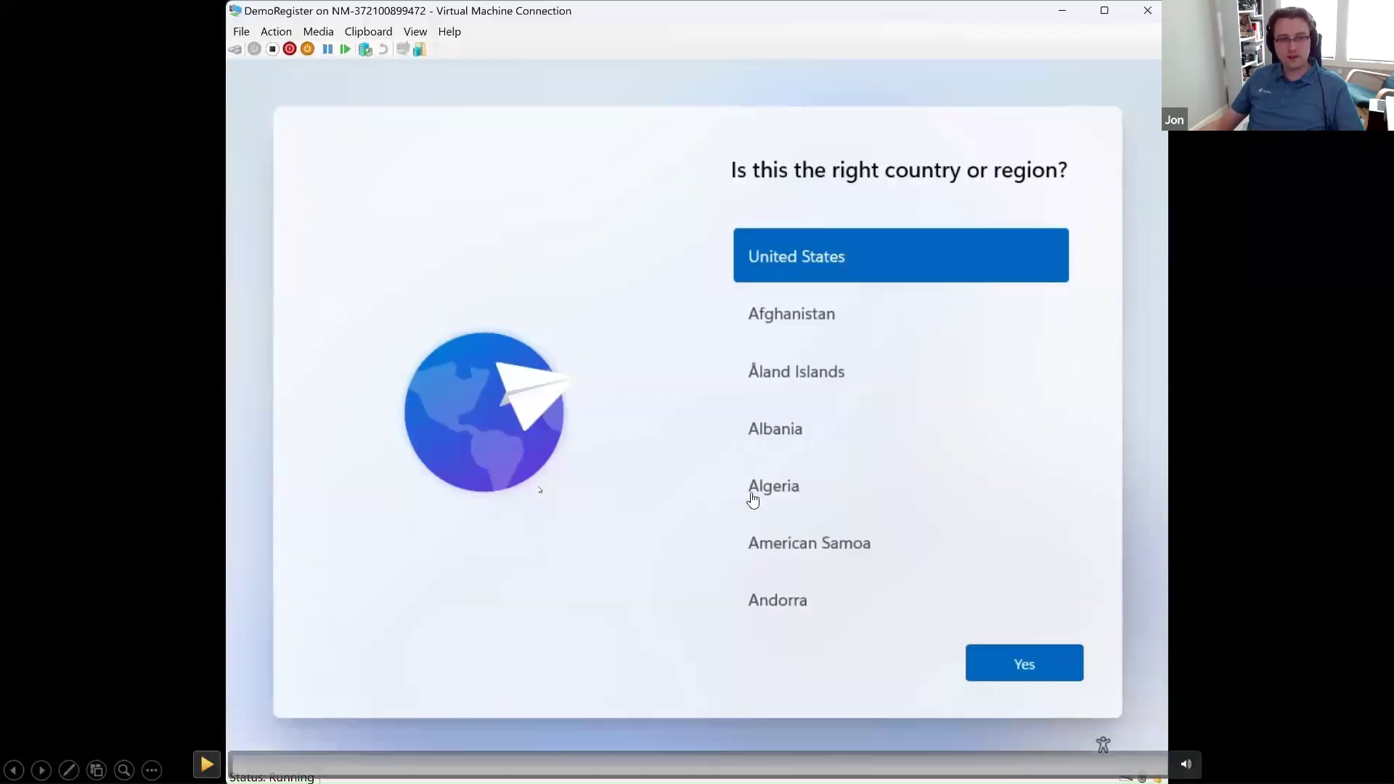
Step: Start PowerShell from the command prompt on the DemoRegister setup screen and set the execution policy to bypass
left_click(207, 765)
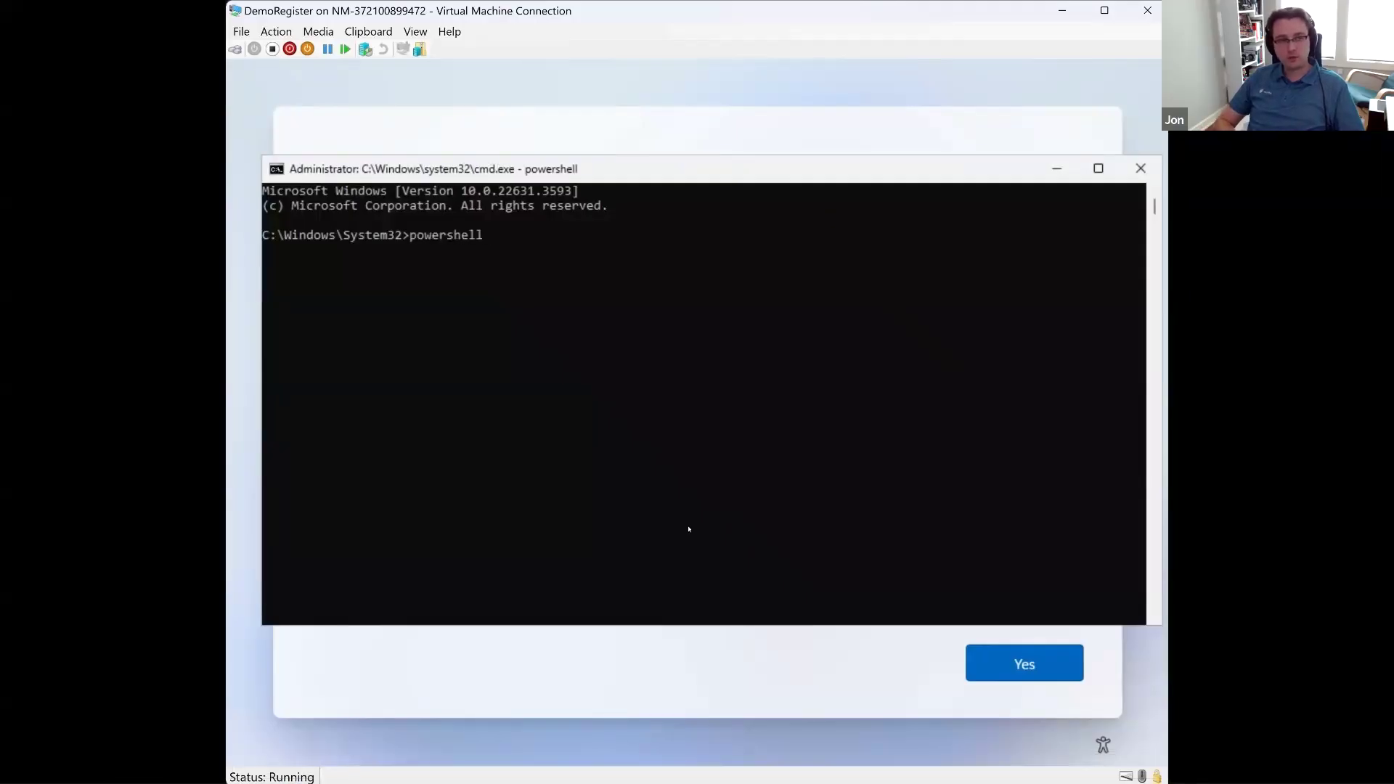
type("t-executionpolicy bypass")
key("Return")
Step: Install the get-windowsautopilotinfo script, accepting the PATH change, the NuGet provider and the remaining installation prompt
type("install-script get-windowsautopilotin")
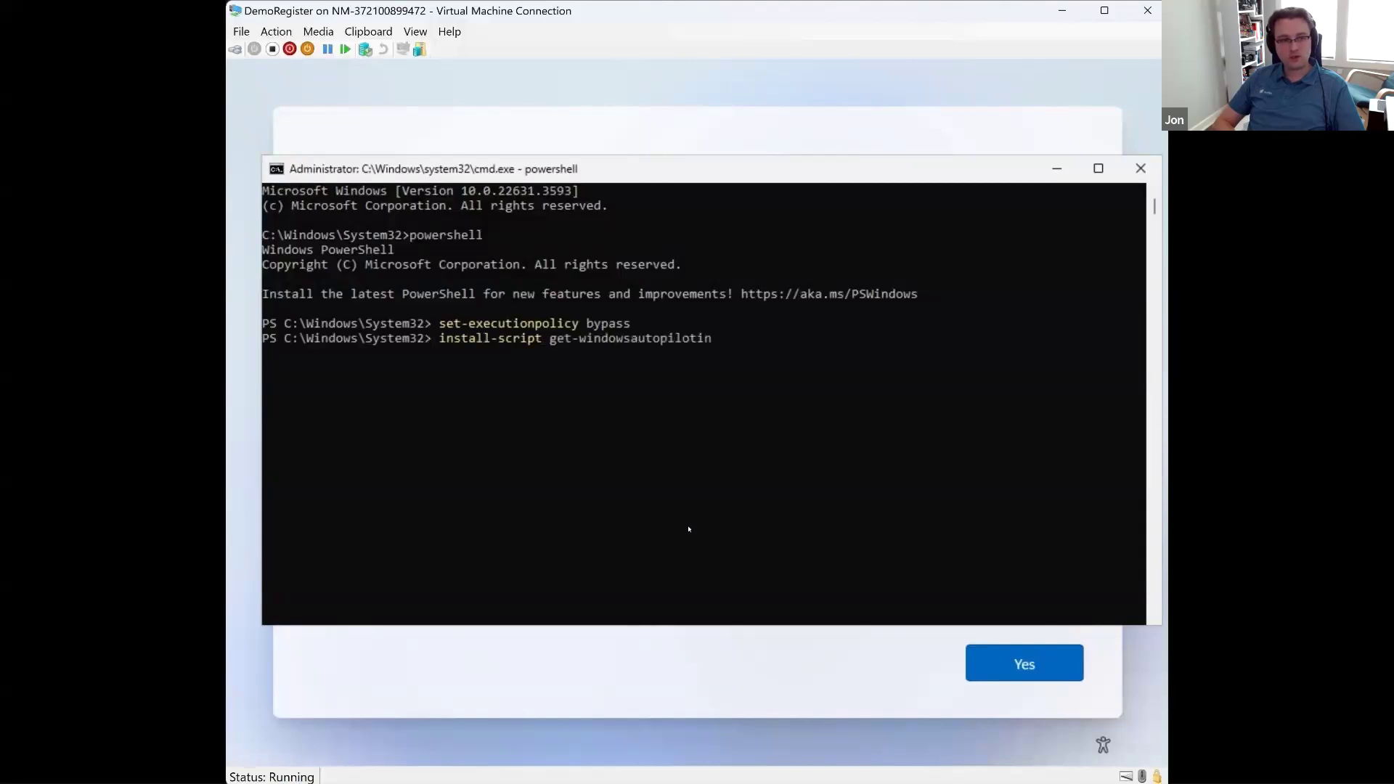
type("y")
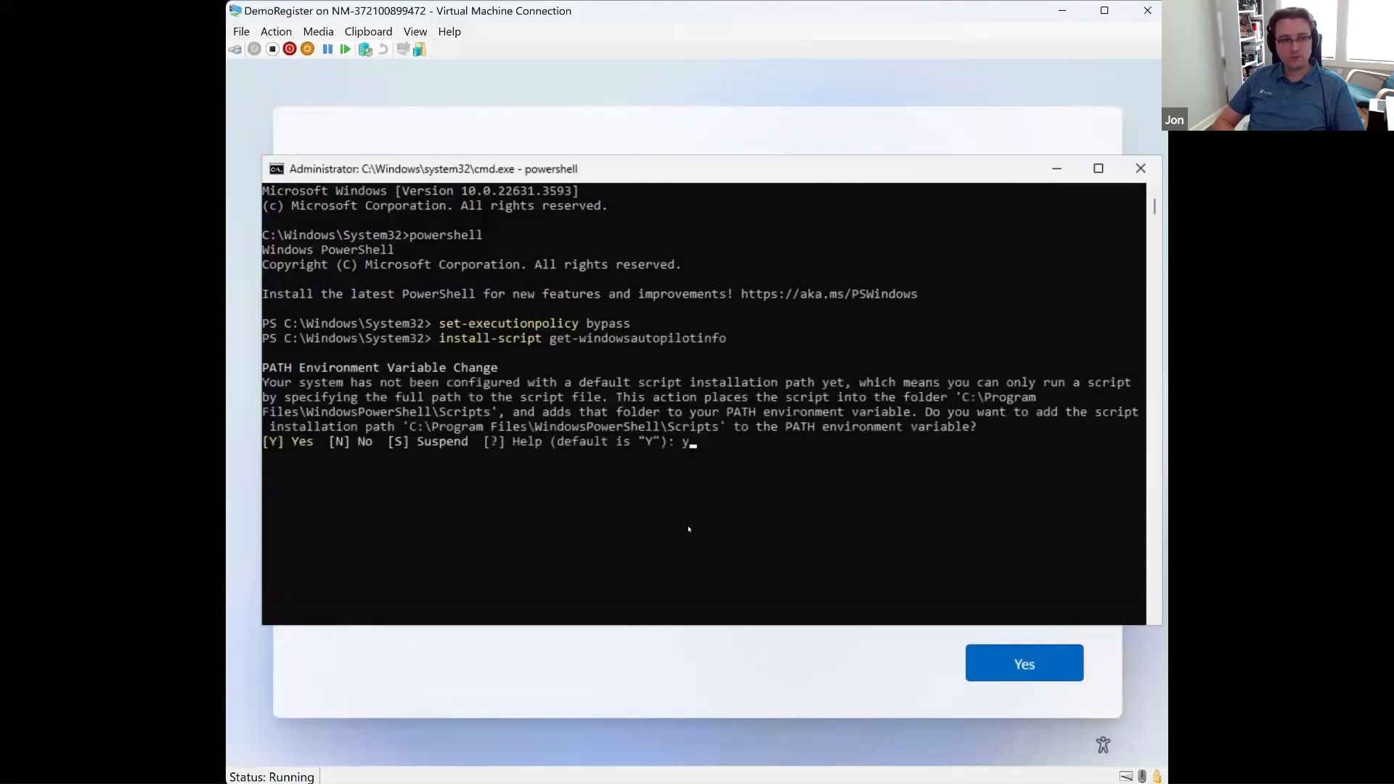
key("Return")
type("y")
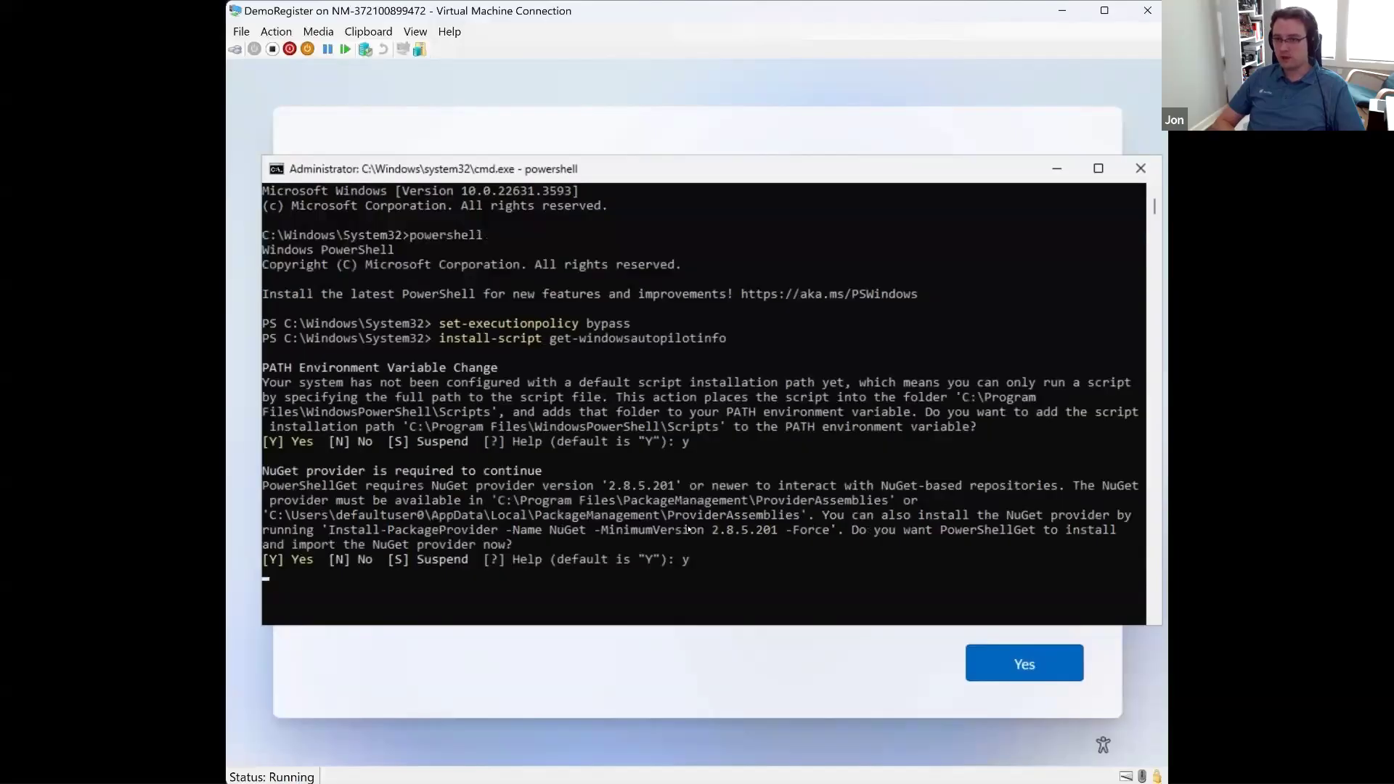
type("y")
key("Return")
Step: Clear the console and run Get-WindowsAutoPilotInfo.ps1 with the -Online parameter
type("clear")
key("Return")
type("get-windo")
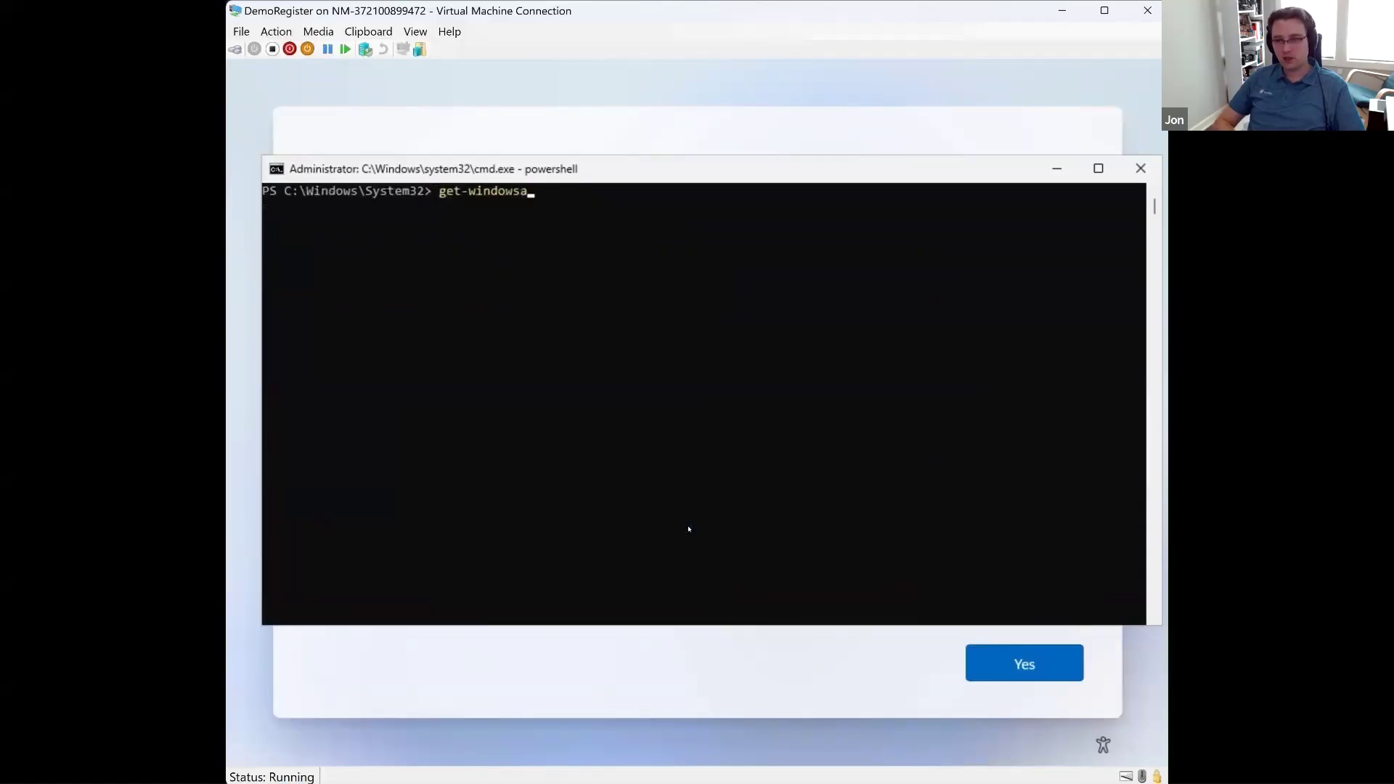
type("wsa")
key("Tab")
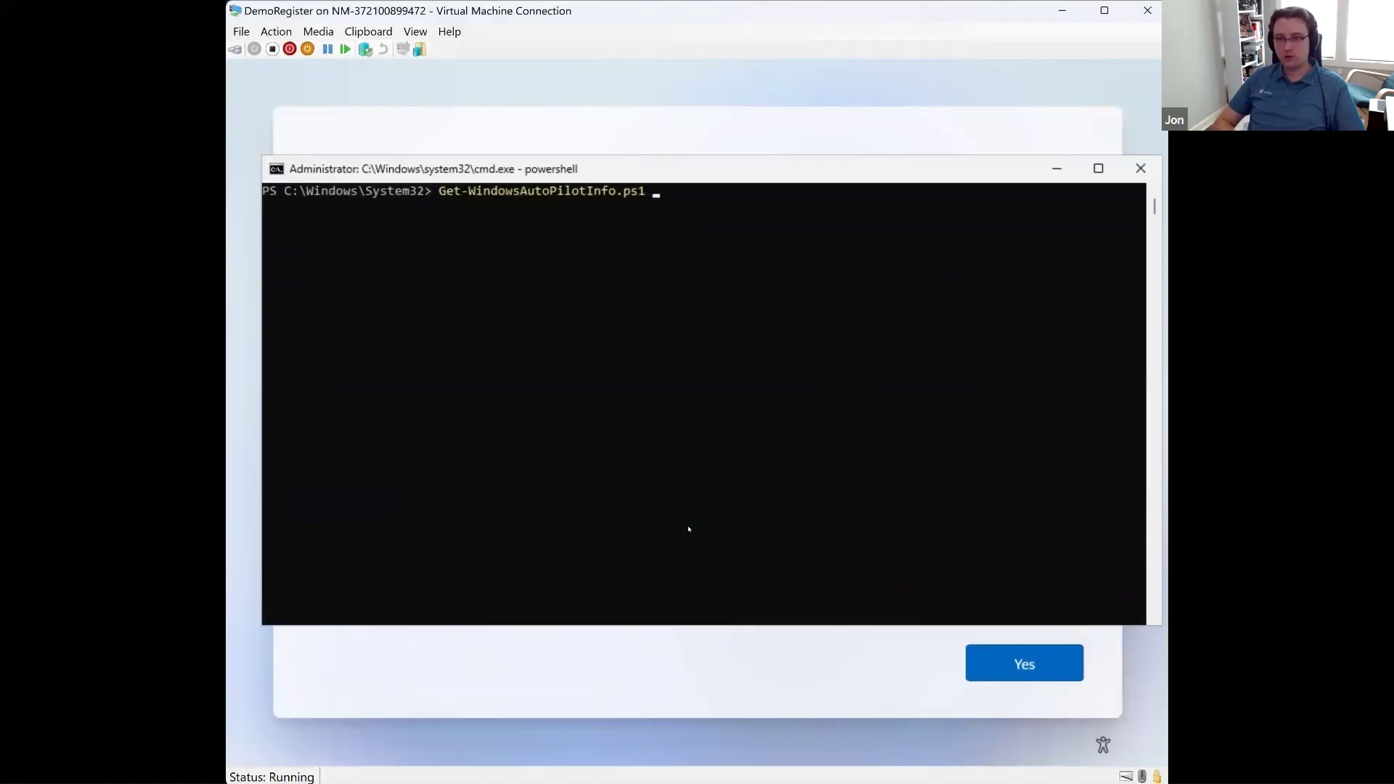
type("-o")
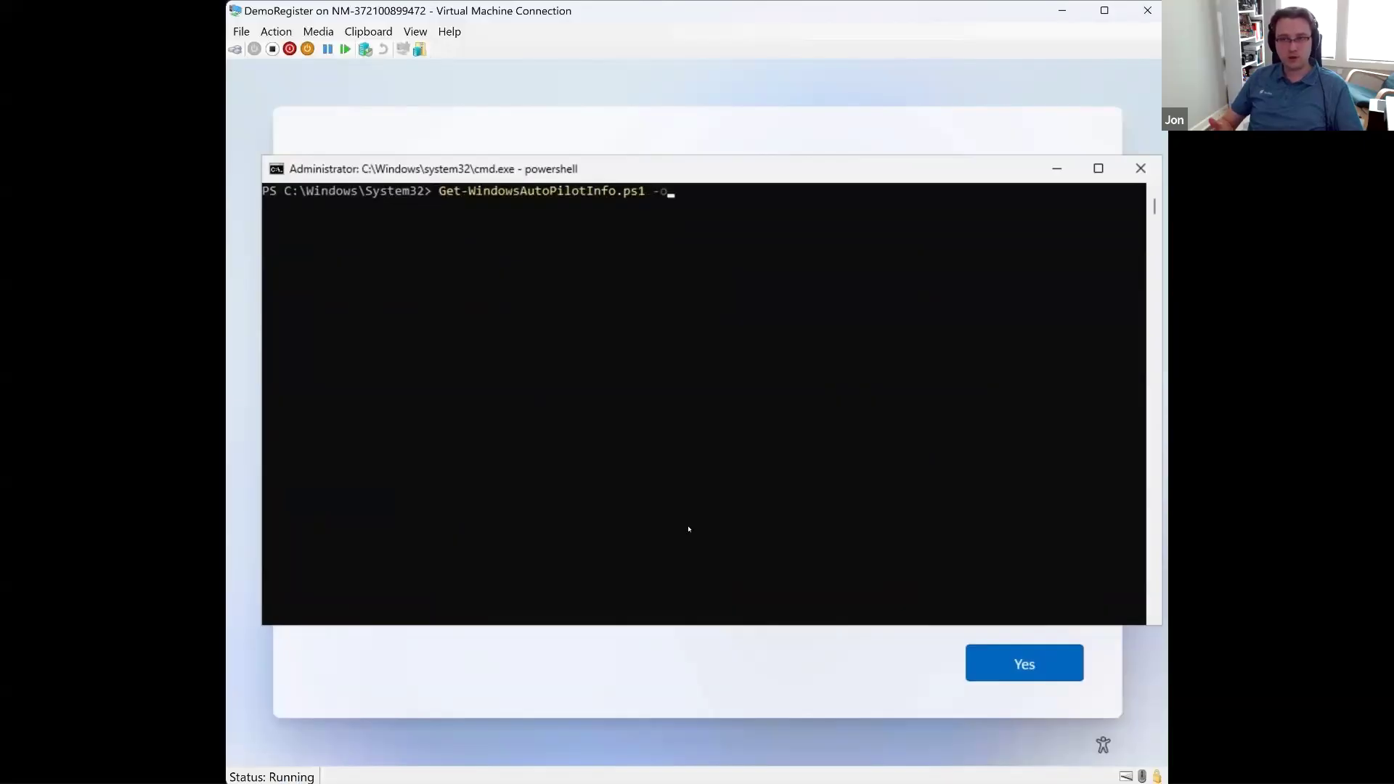
type("nl")
key("Tab")
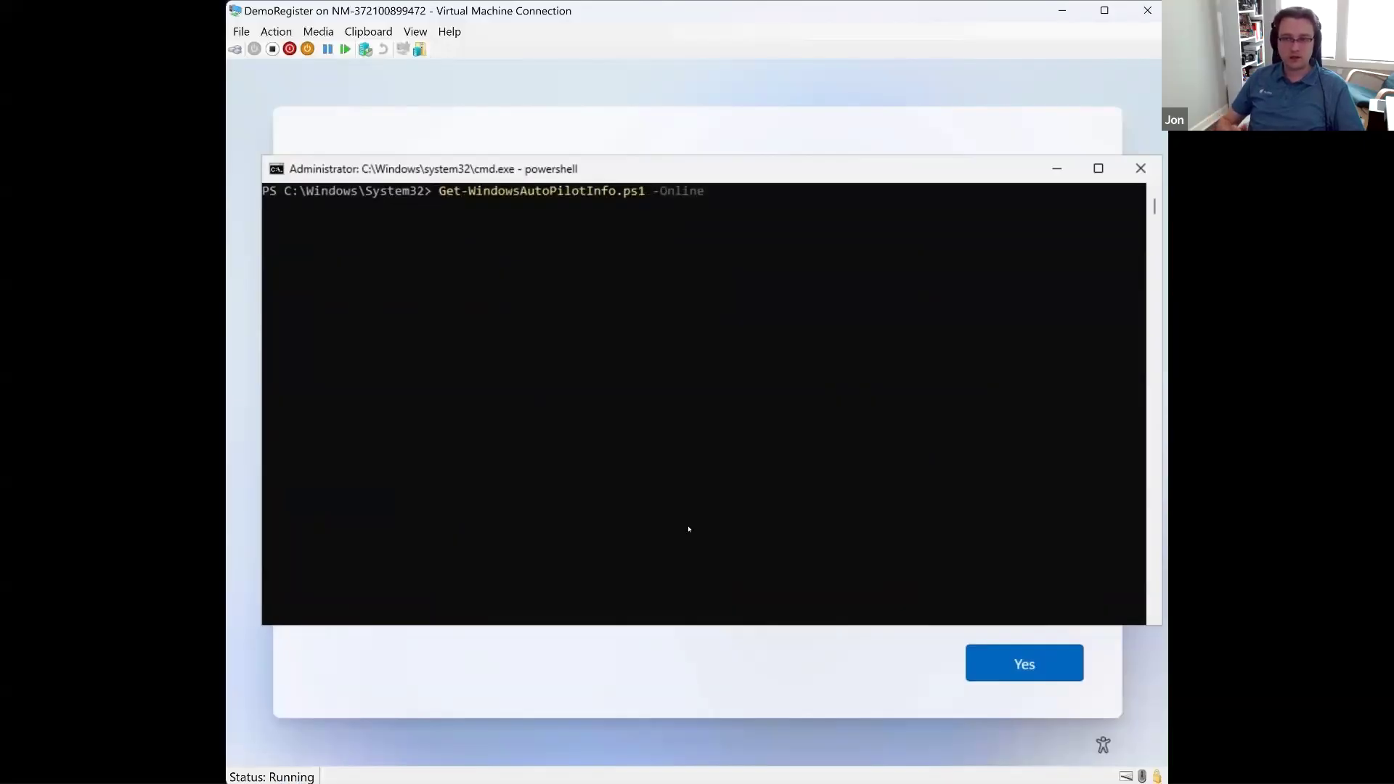
key("Return")
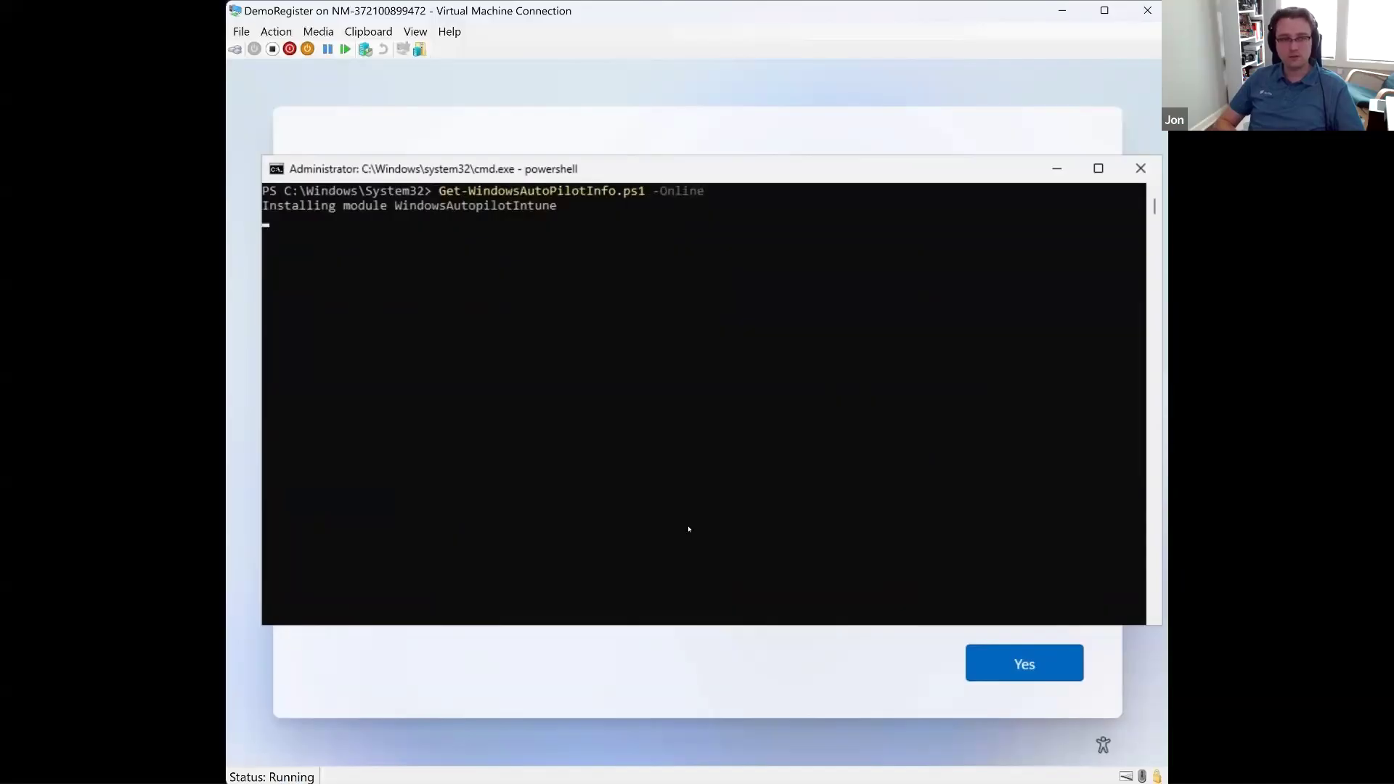
Step: Authenticate the Autopilot registration script with the work account's e-mail address and password
key("Return")
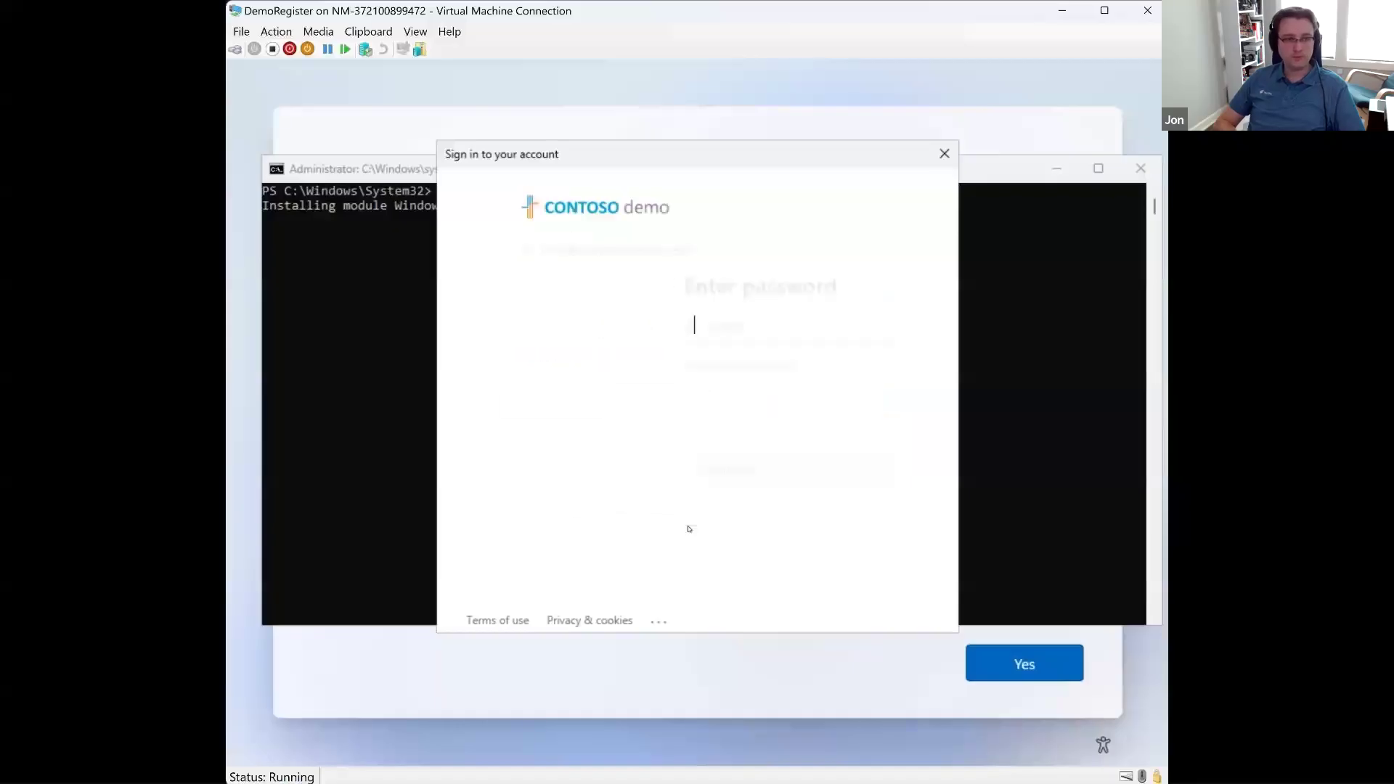
type("•••••••••••••••••")
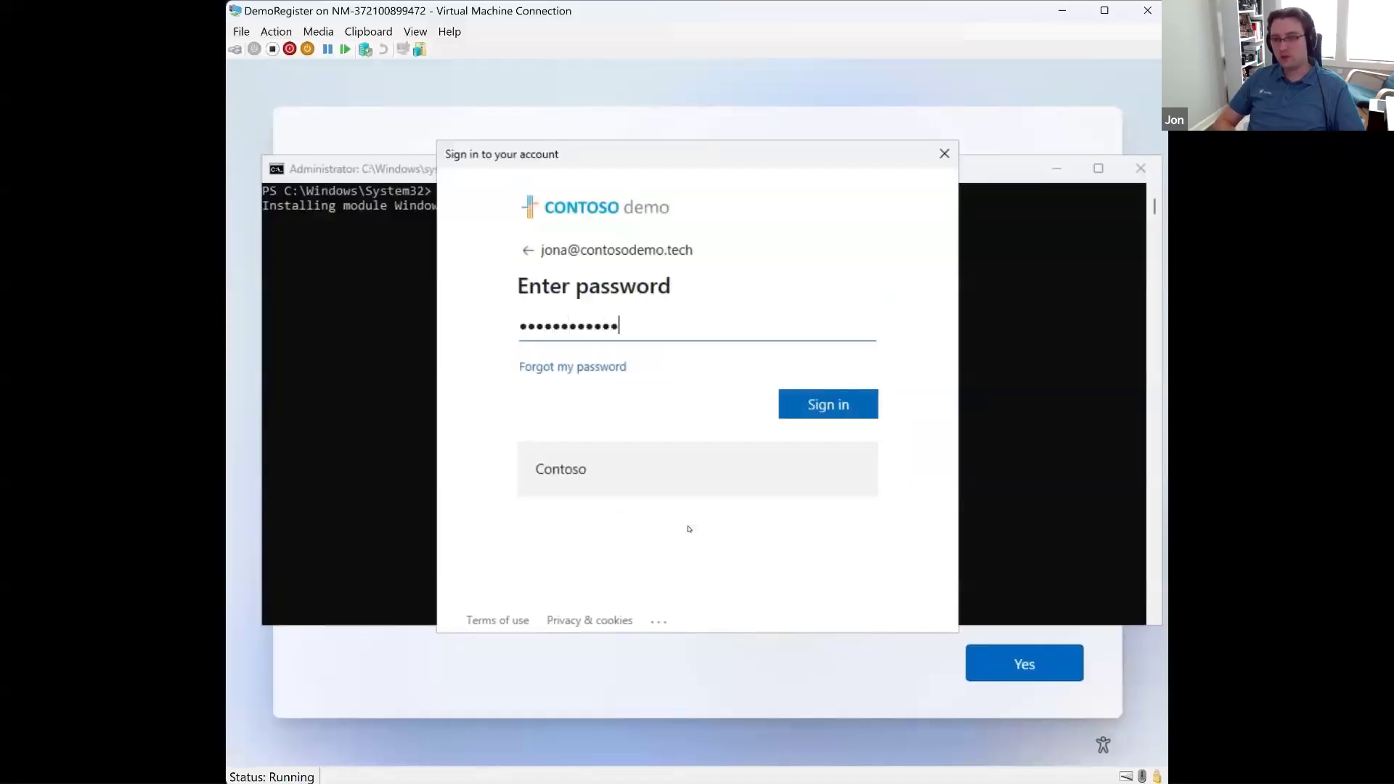
key("Return")
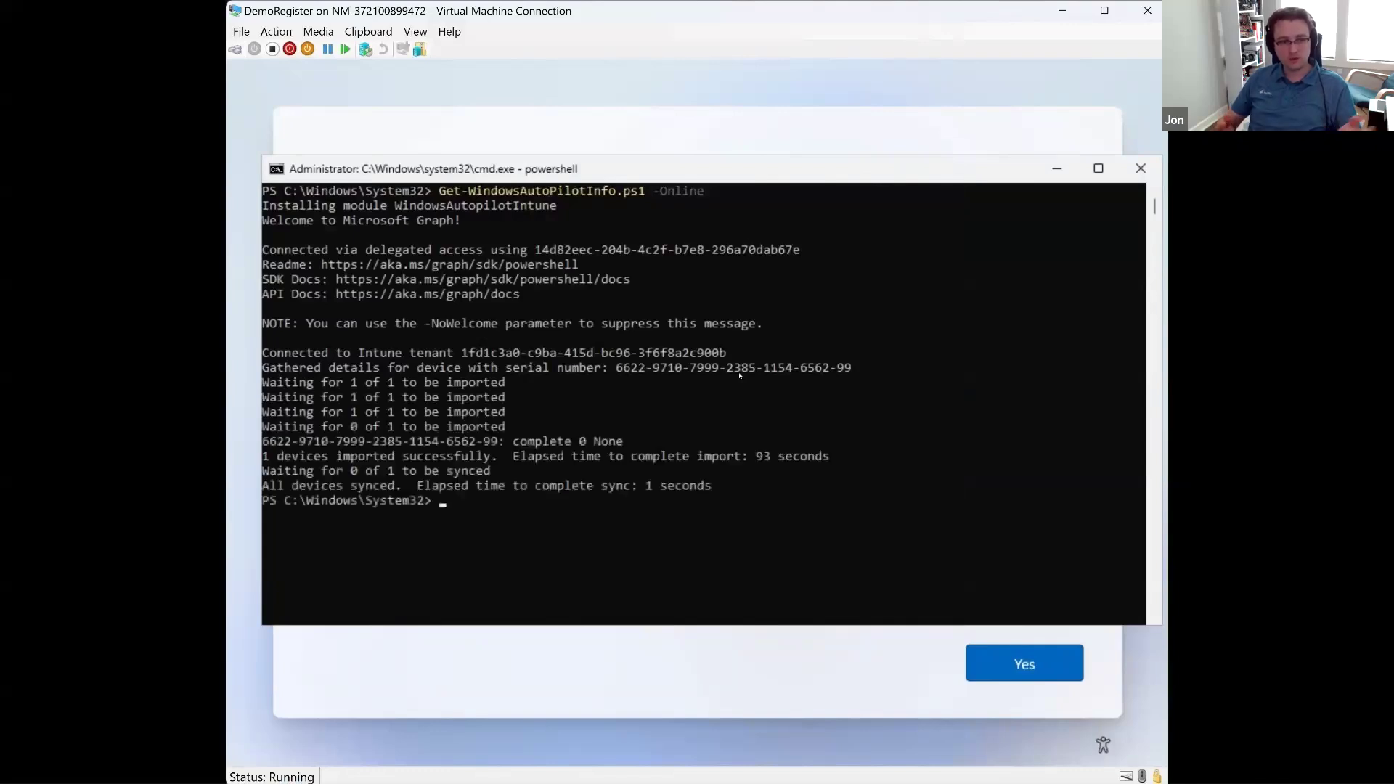
Step: Exit the PowerShell session on the virtual machine and switch to the Intune admin center's Autopilot devices list
left_click(627, 558)
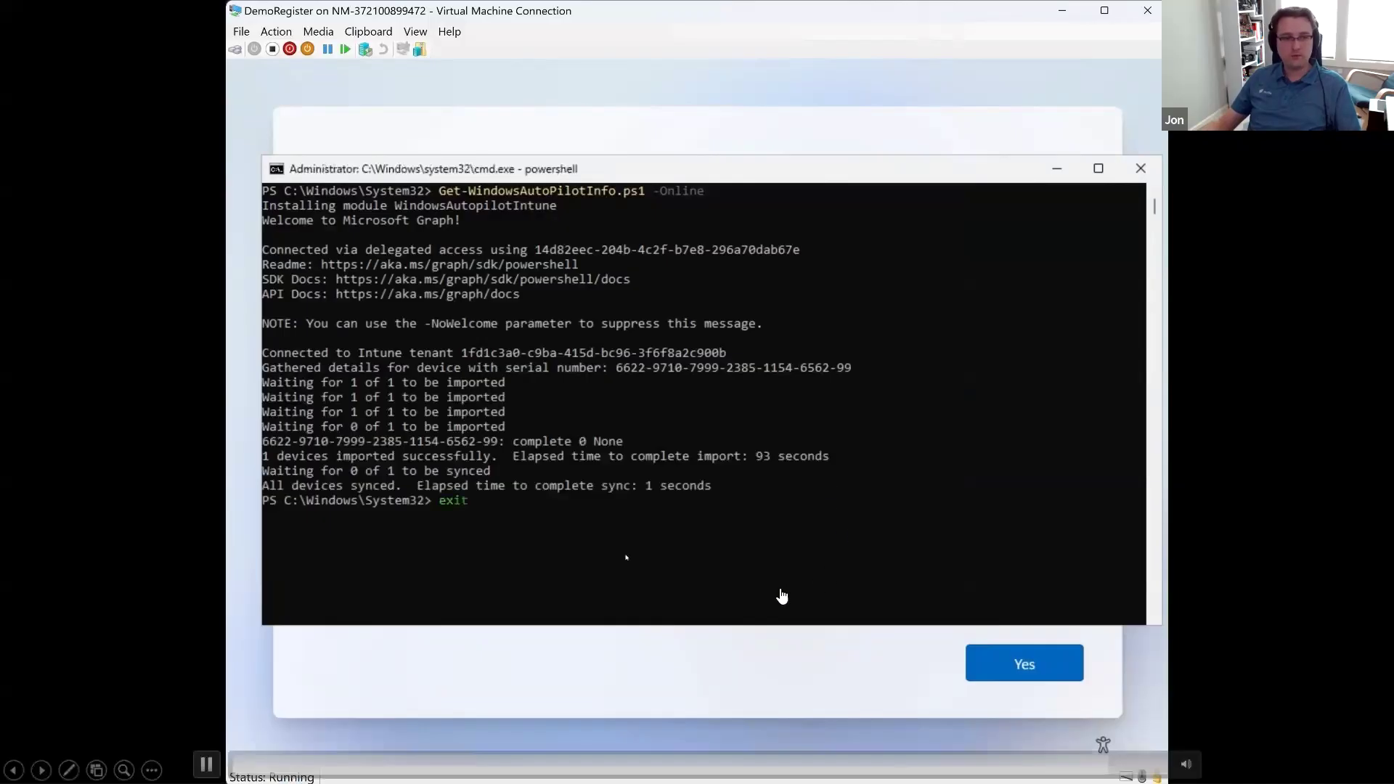
key("alt+Tab")
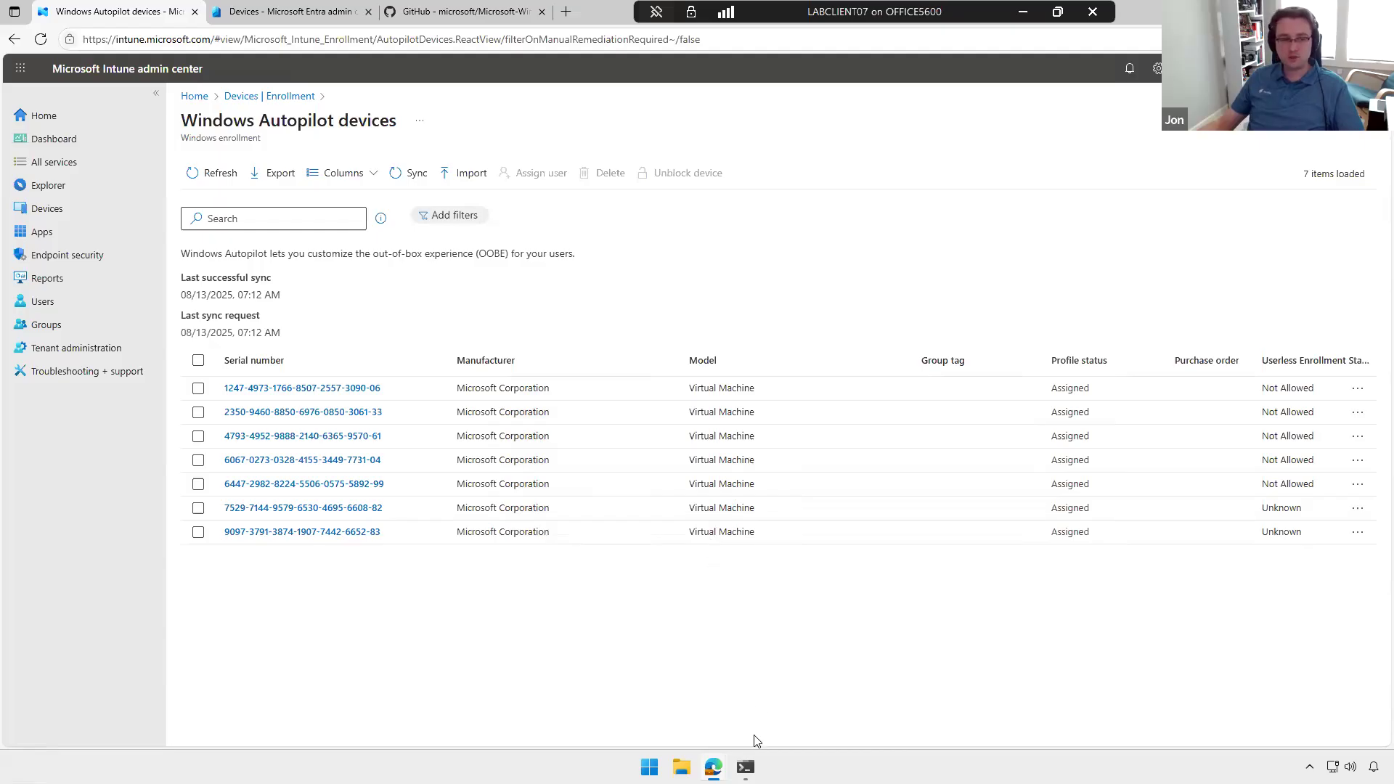
Step: In Windows Terminal, query the Win32_BIOS serial number with Get-CimInstance and display the hardware hash in the second PowerShell session
left_click(745, 767)
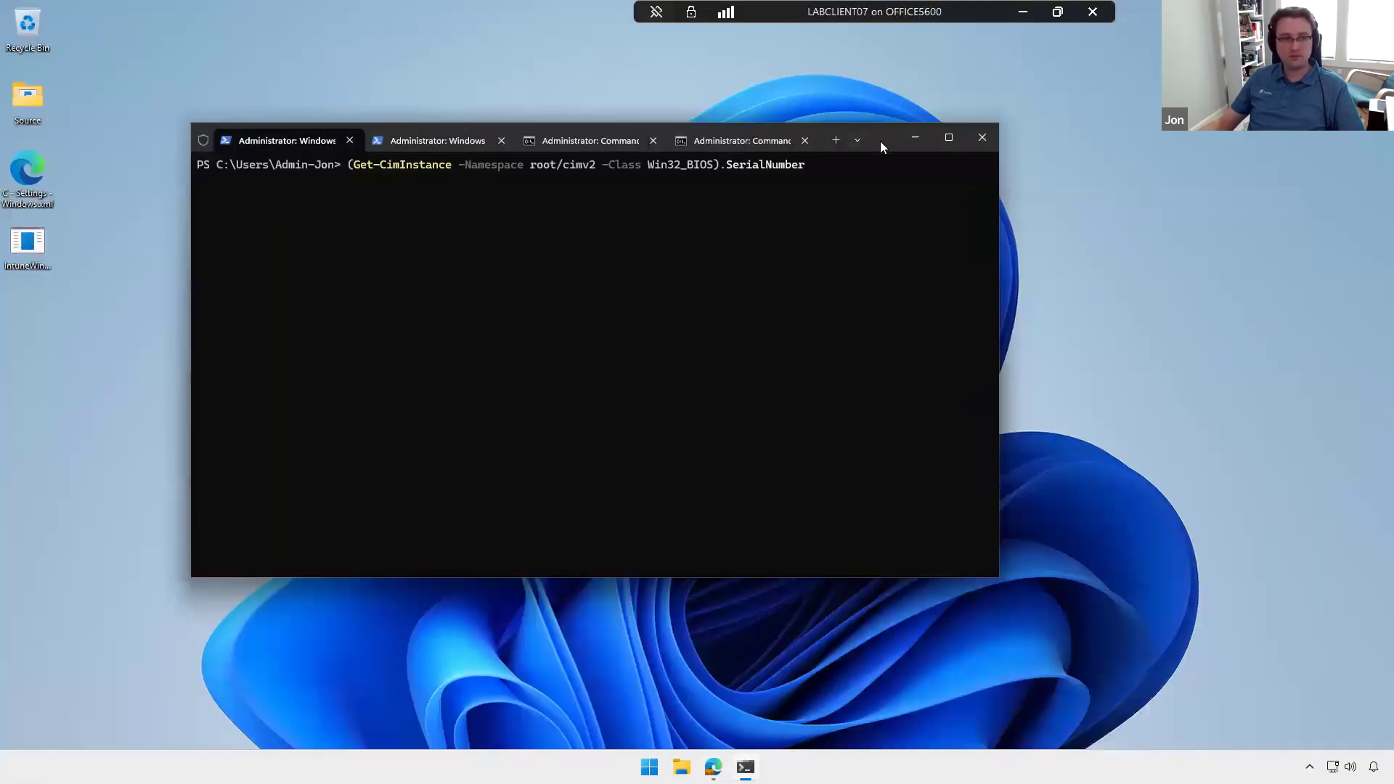
left_click_drag(882, 145, 934, 169)
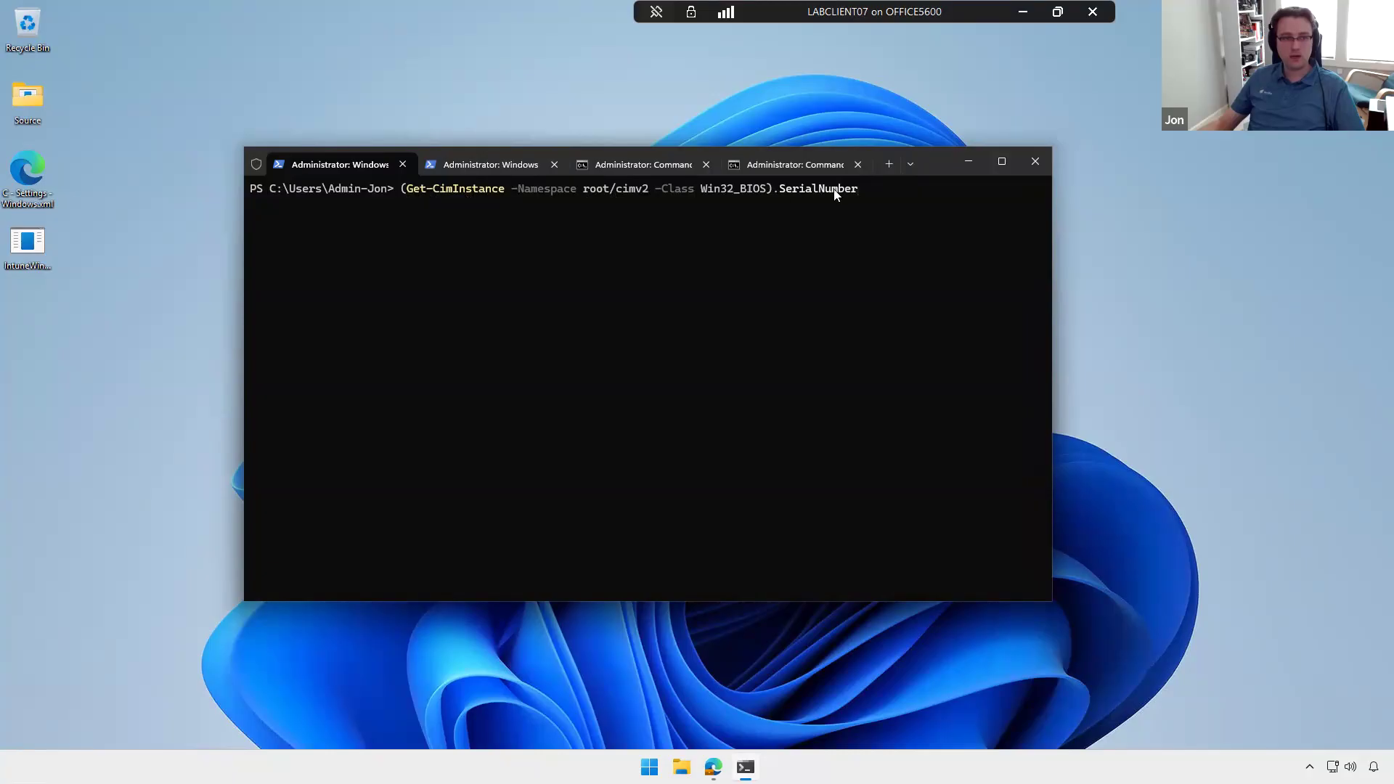
key("Return")
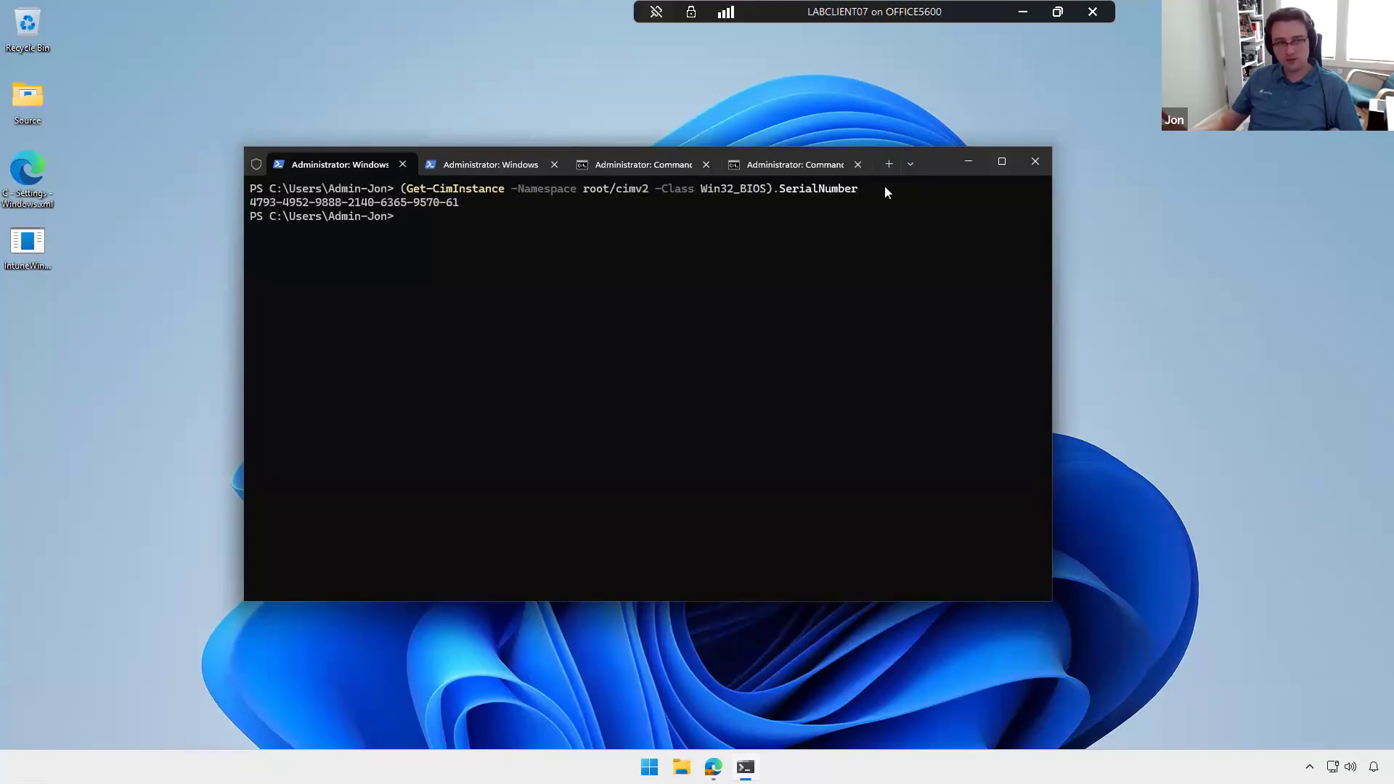
left_click(516, 169)
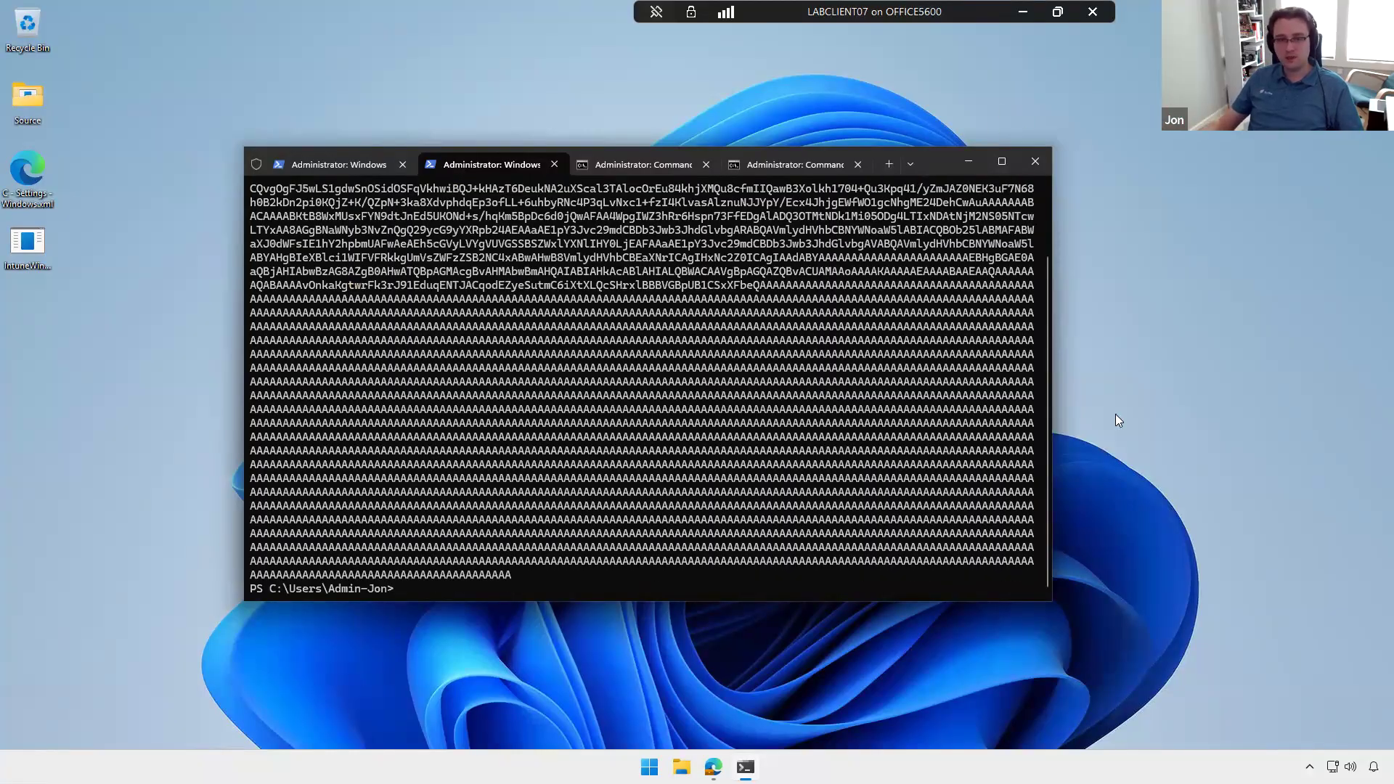
Step: Return to the Autopilot devices list in Edge and open the CSV import for adding Autopilot devices
mouse_move(713, 762)
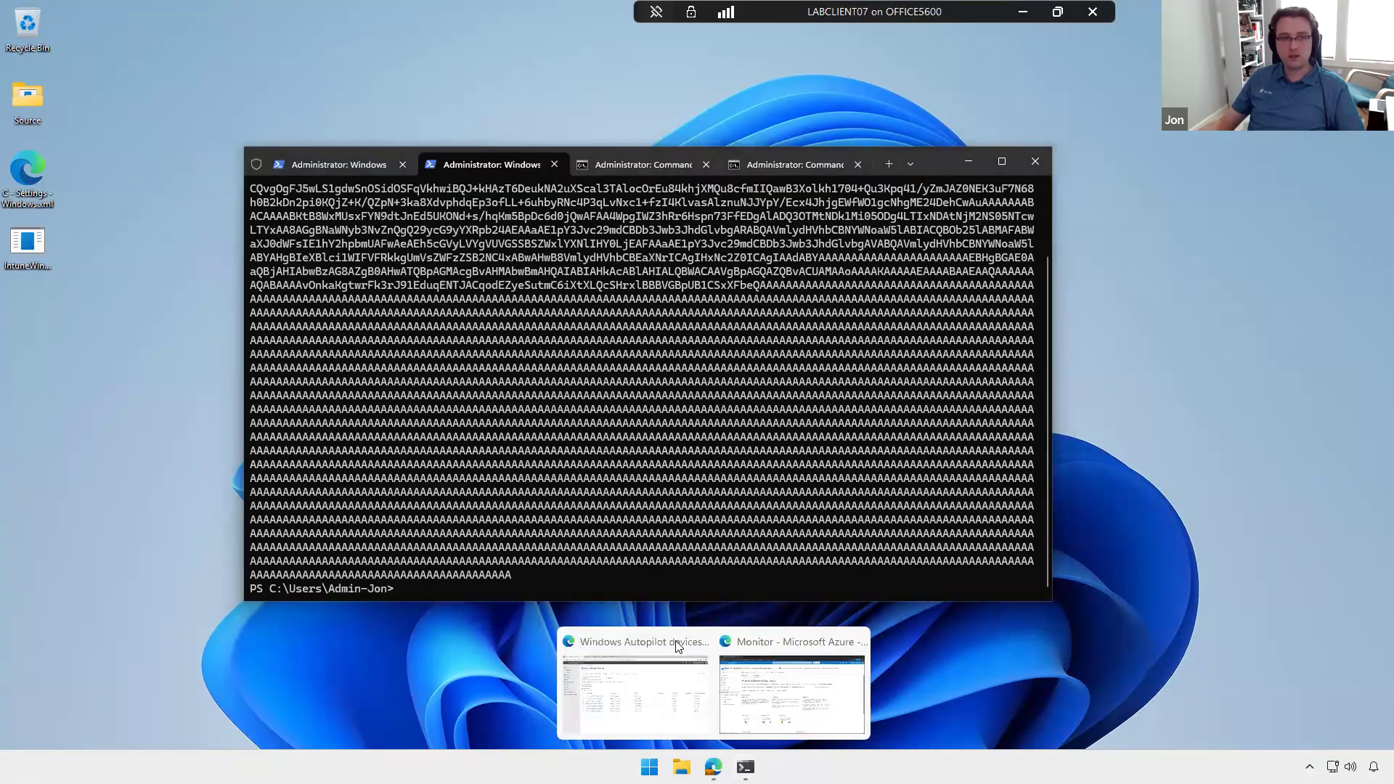
left_click(680, 648)
left_click(468, 174)
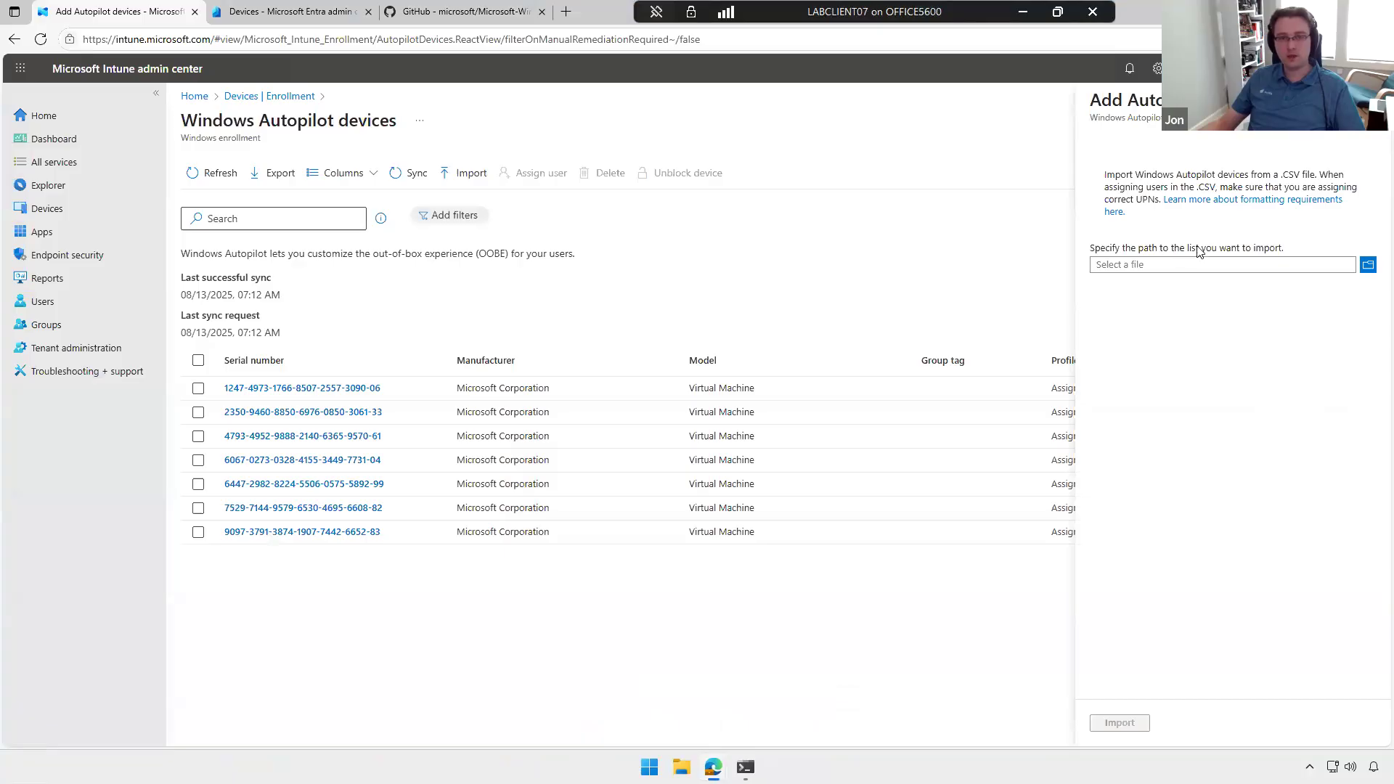
Step: Leave the Autopilot CSV import and open Resource Explorer for device LABCLIENT01 in Configuration Manager on LABCM01
left_click(1368, 100)
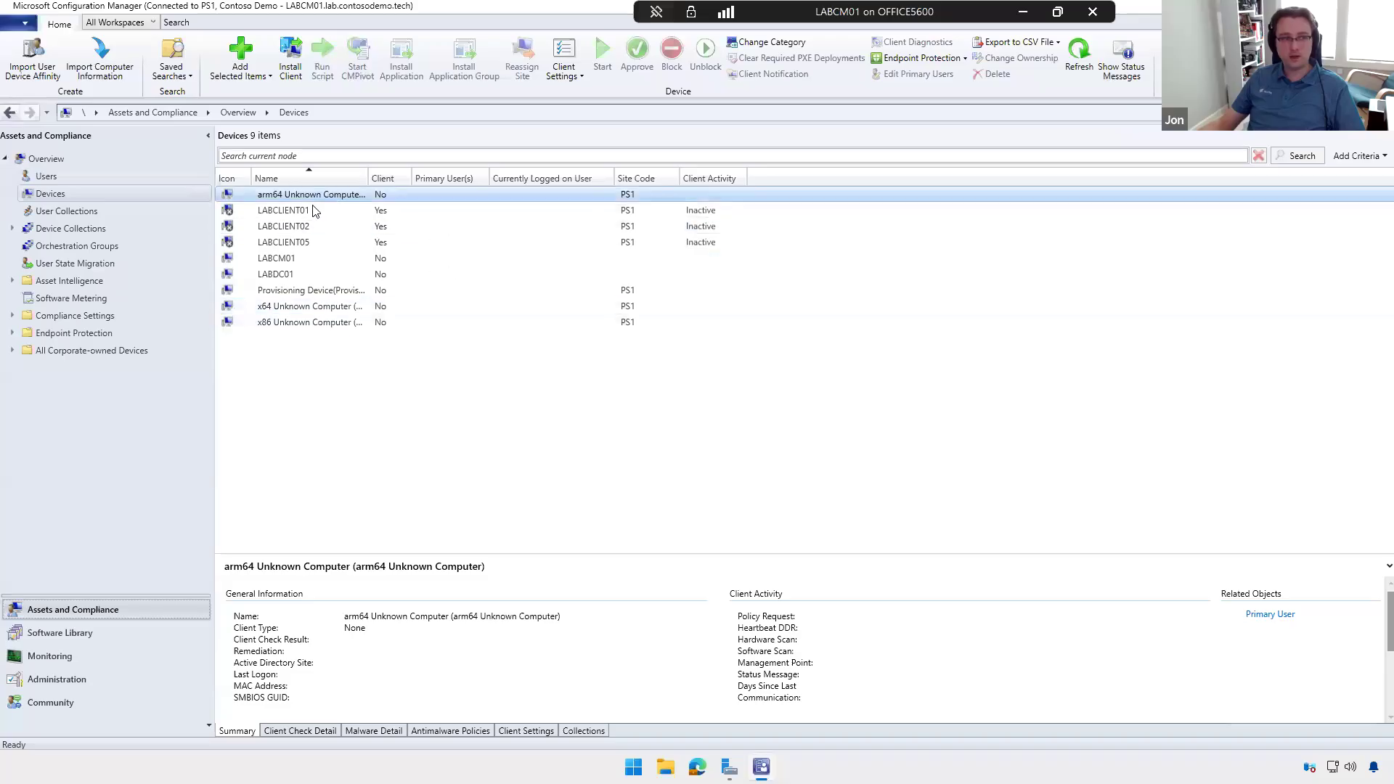
left_click(308, 210)
right_click(309, 211)
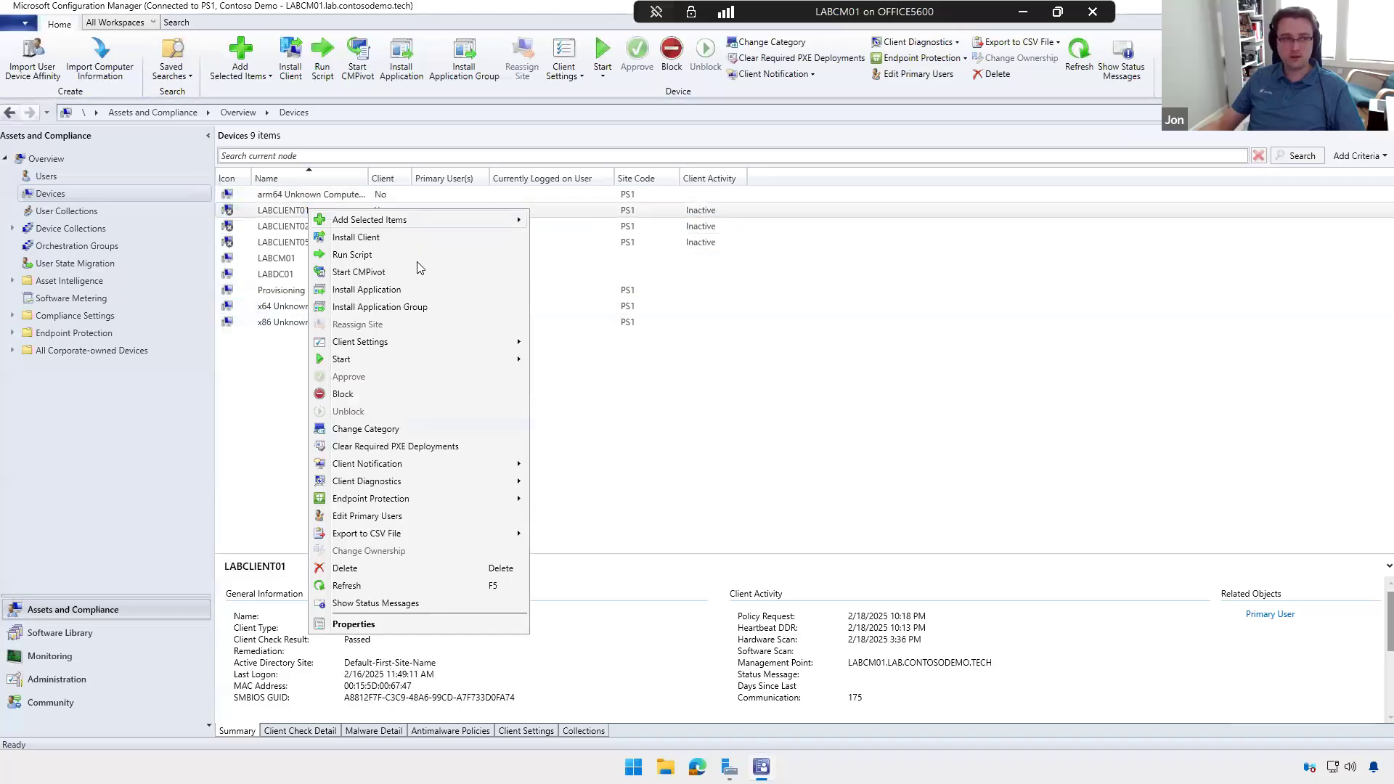
mouse_move(404, 360)
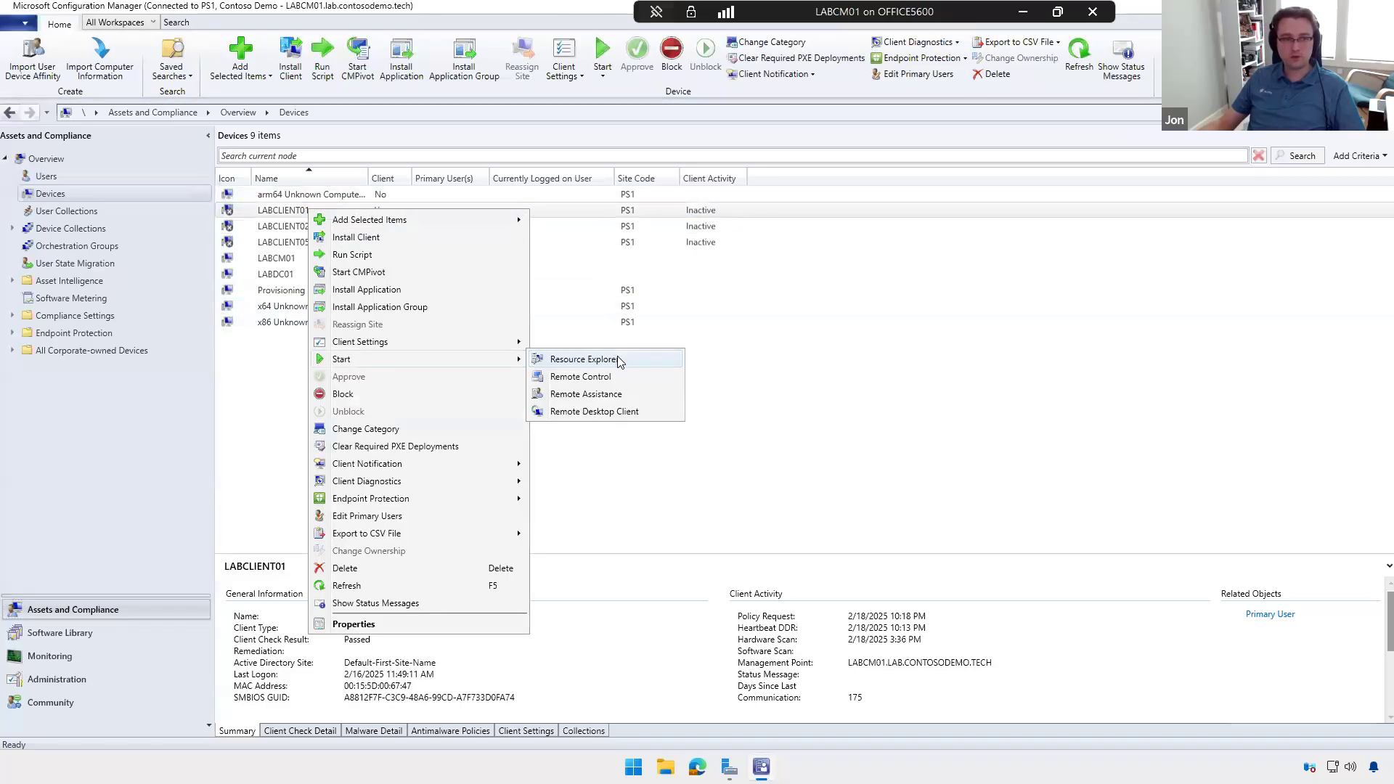
left_click(584, 360)
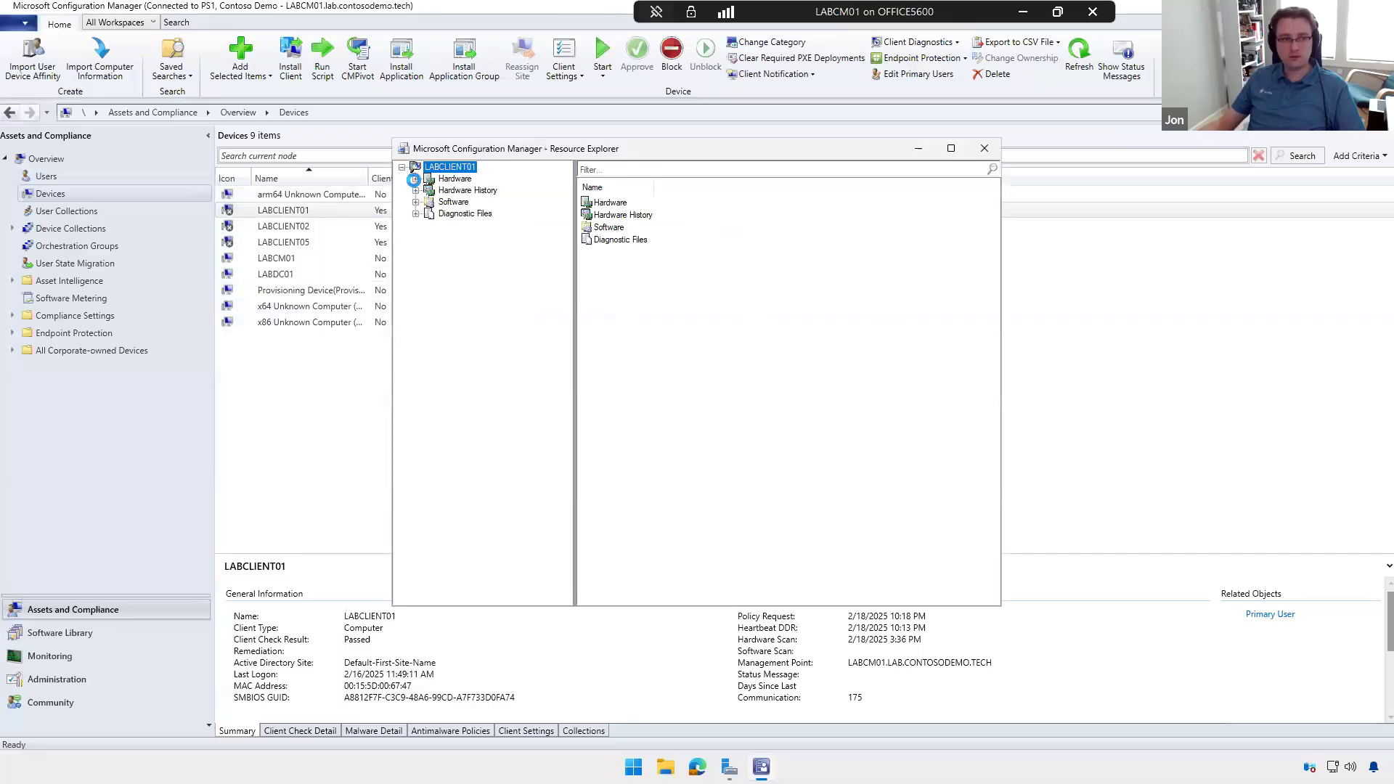
Step: Examine the hardware hash under Device Information in LABCLIENT01's hardware inventory and close Resource Explorer
left_click(485, 343)
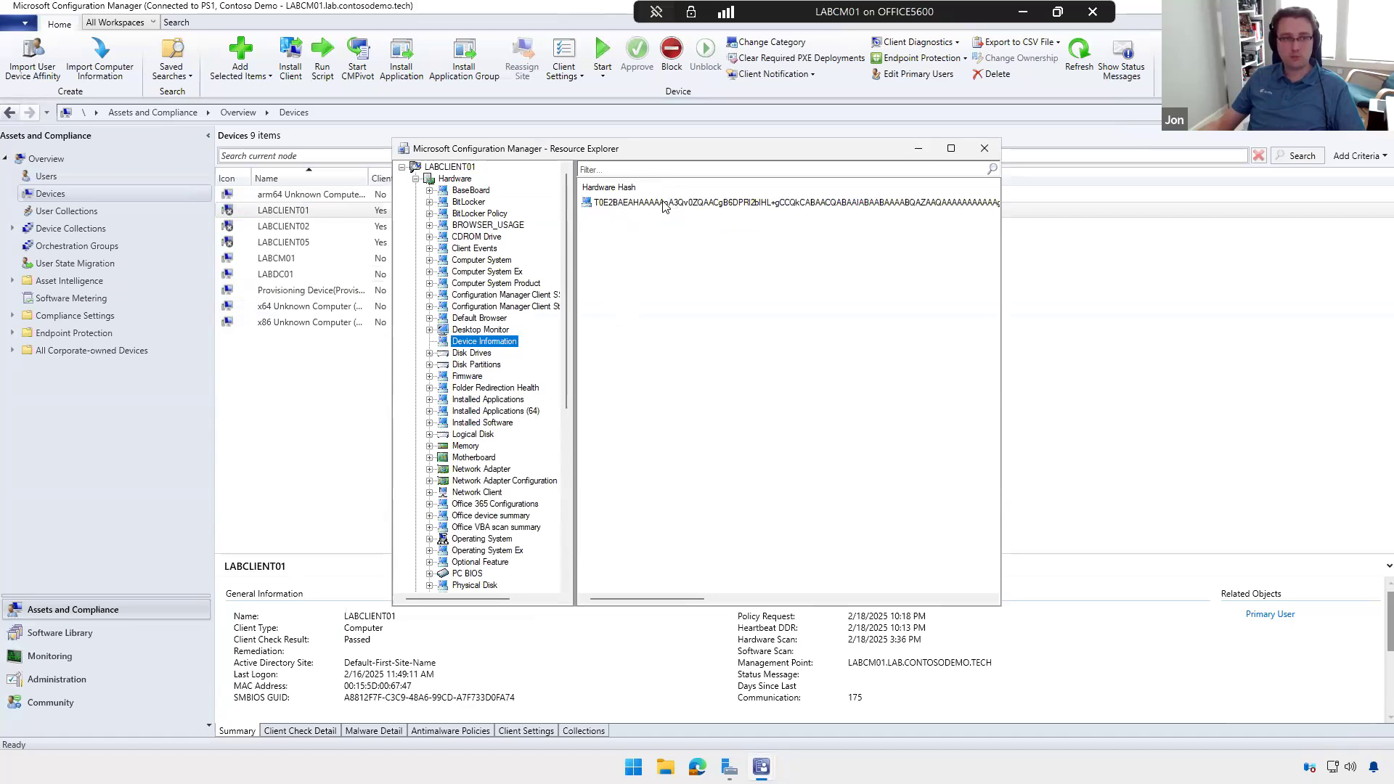
left_click(753, 210)
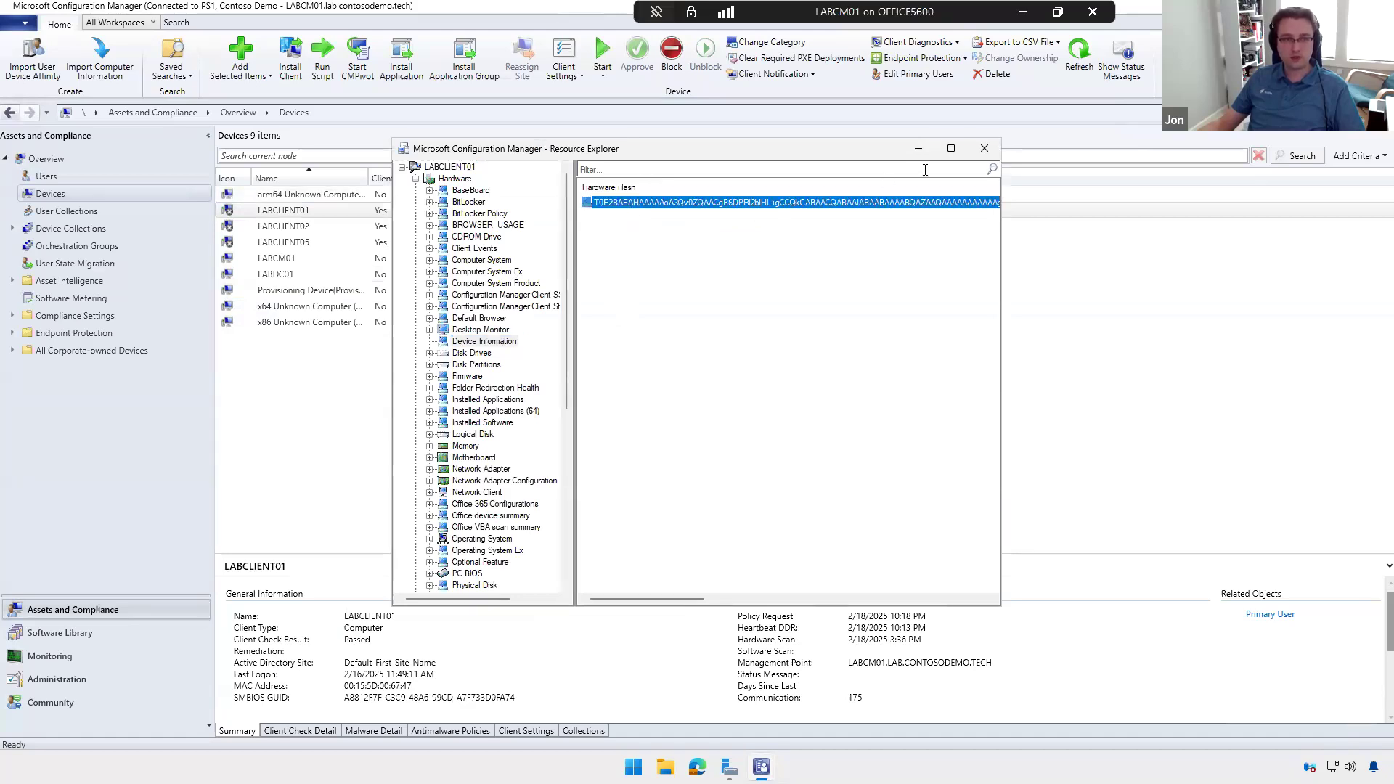
left_click(983, 148)
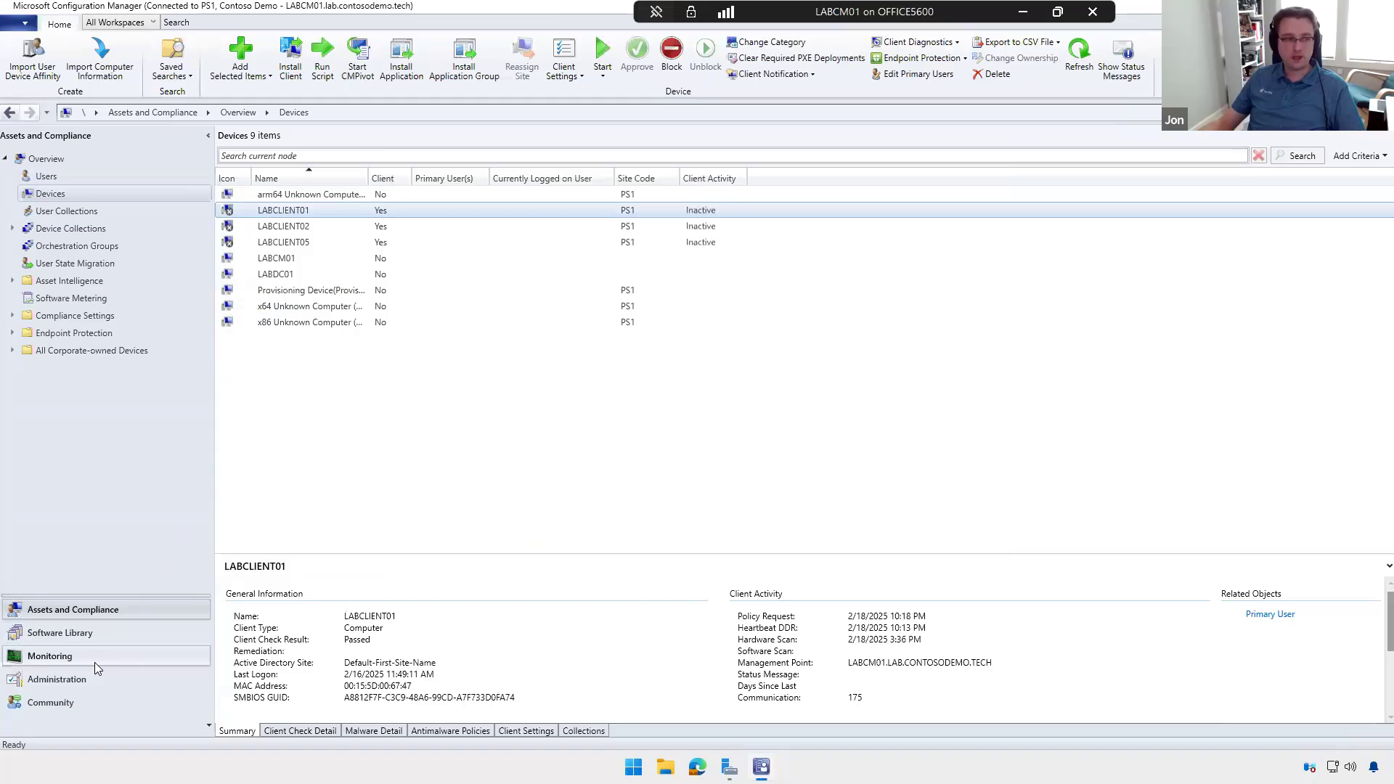
Step: Inspect the result attributes in the Autopilot Hardware Information query's statement under Monitoring, and close its properties without changes
left_click(95, 662)
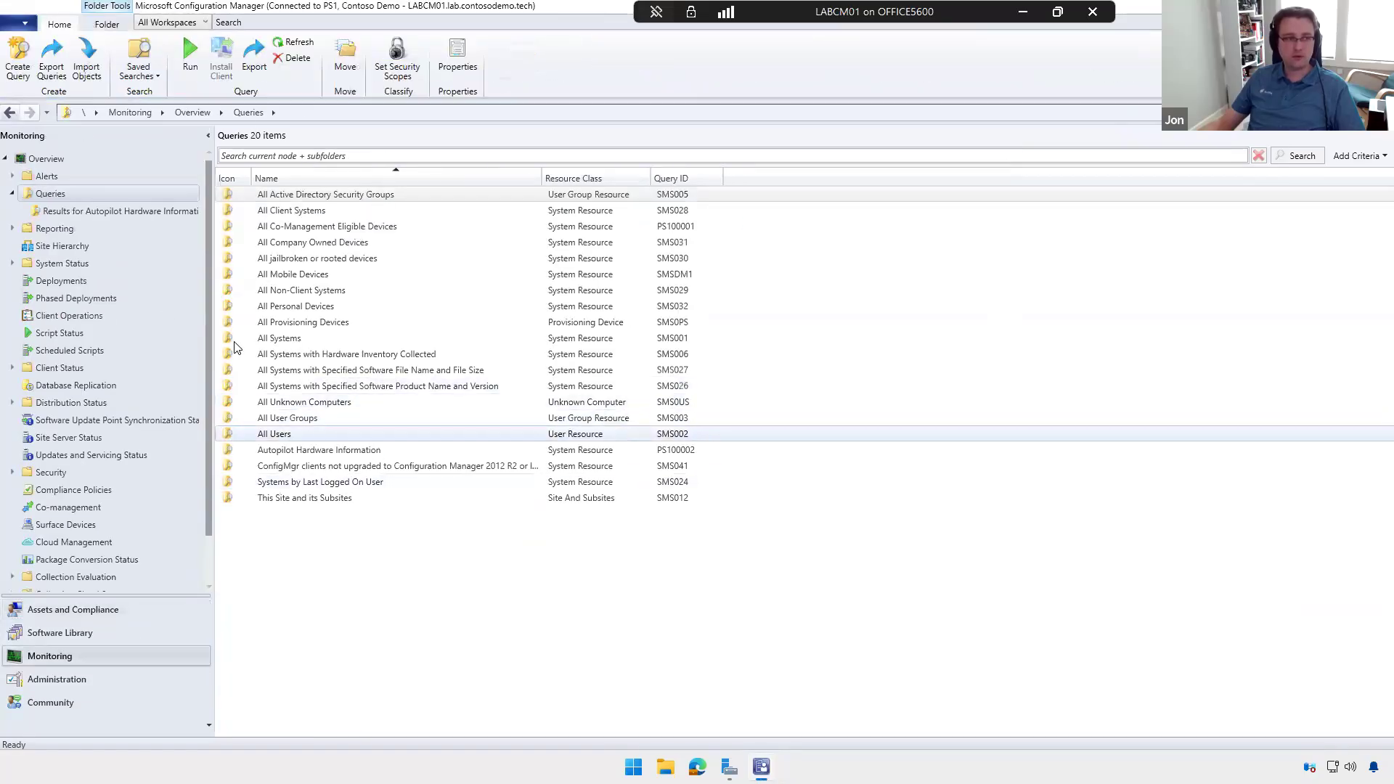
right_click(308, 448)
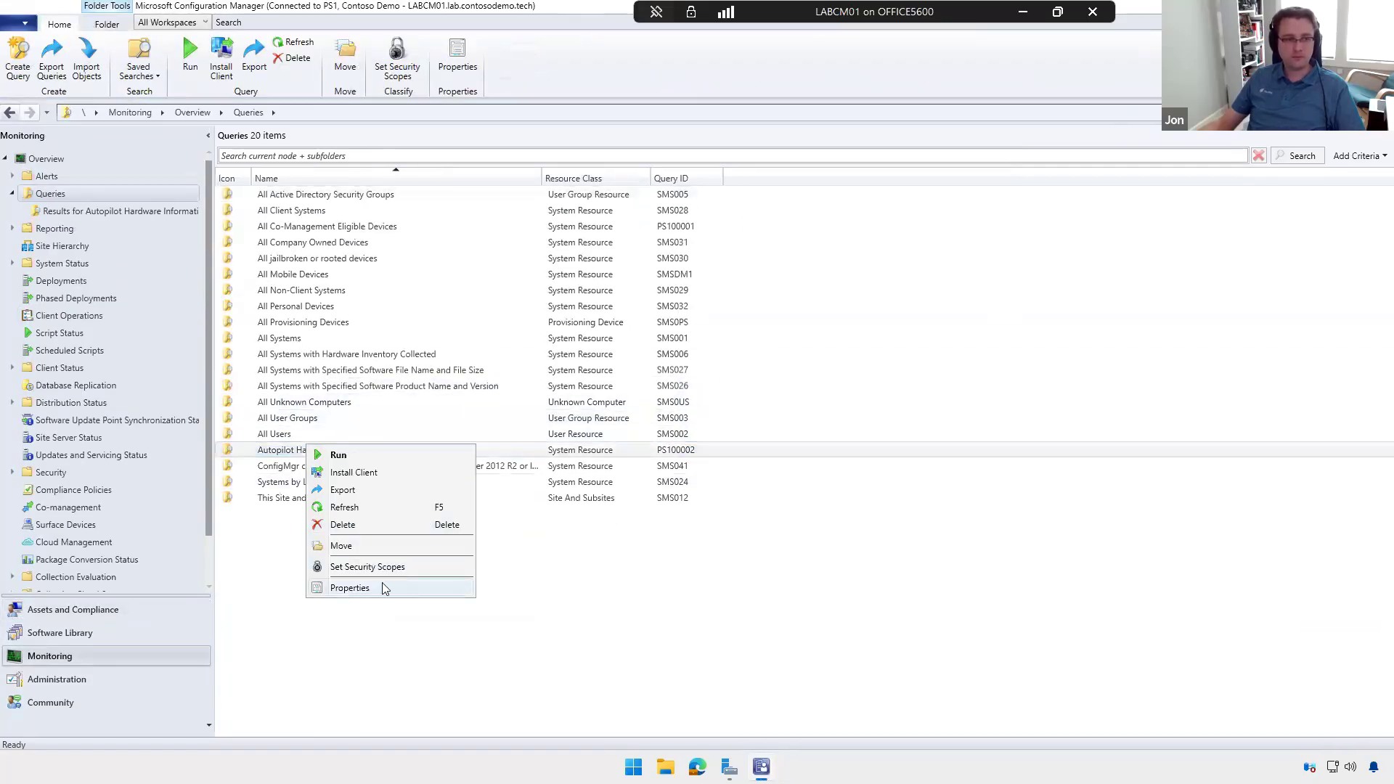
left_click(352, 588)
left_click(769, 353)
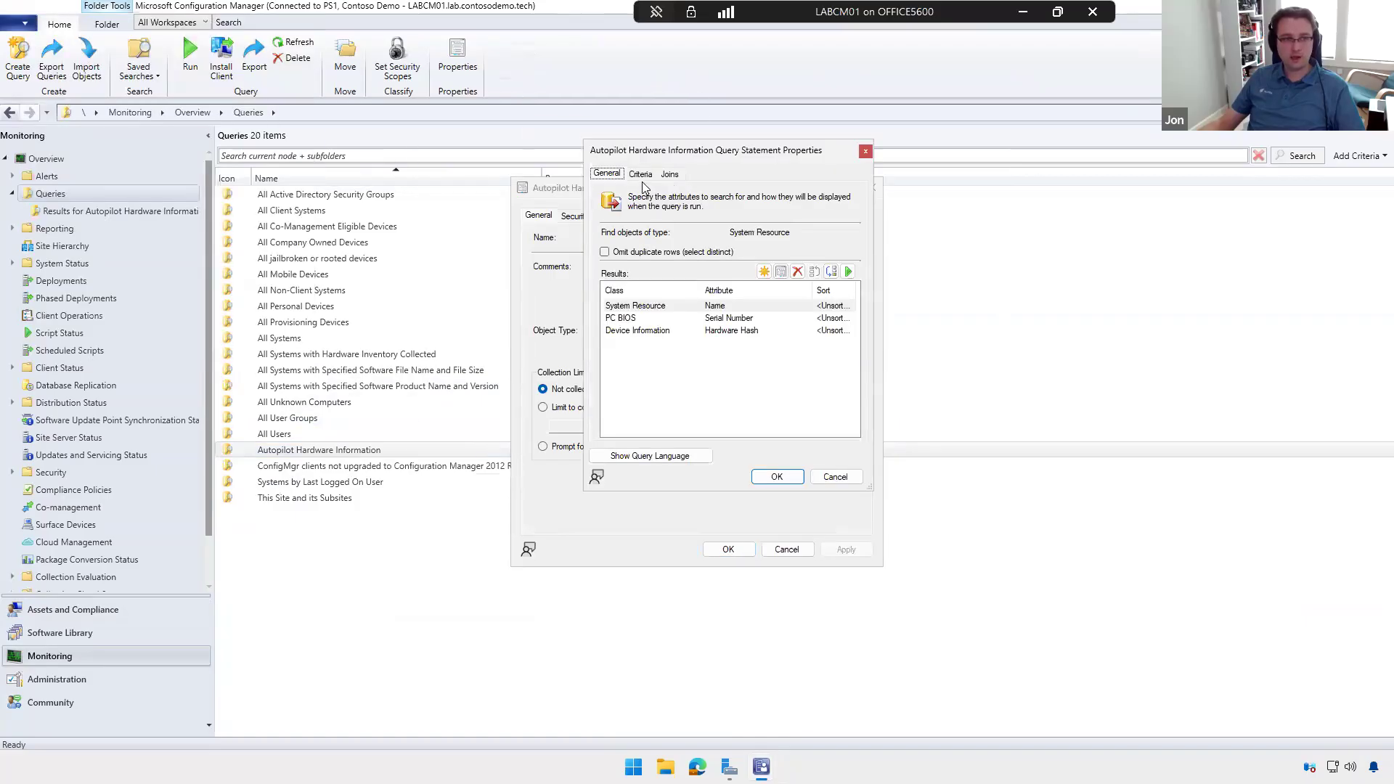
left_click(755, 319)
left_click(763, 331)
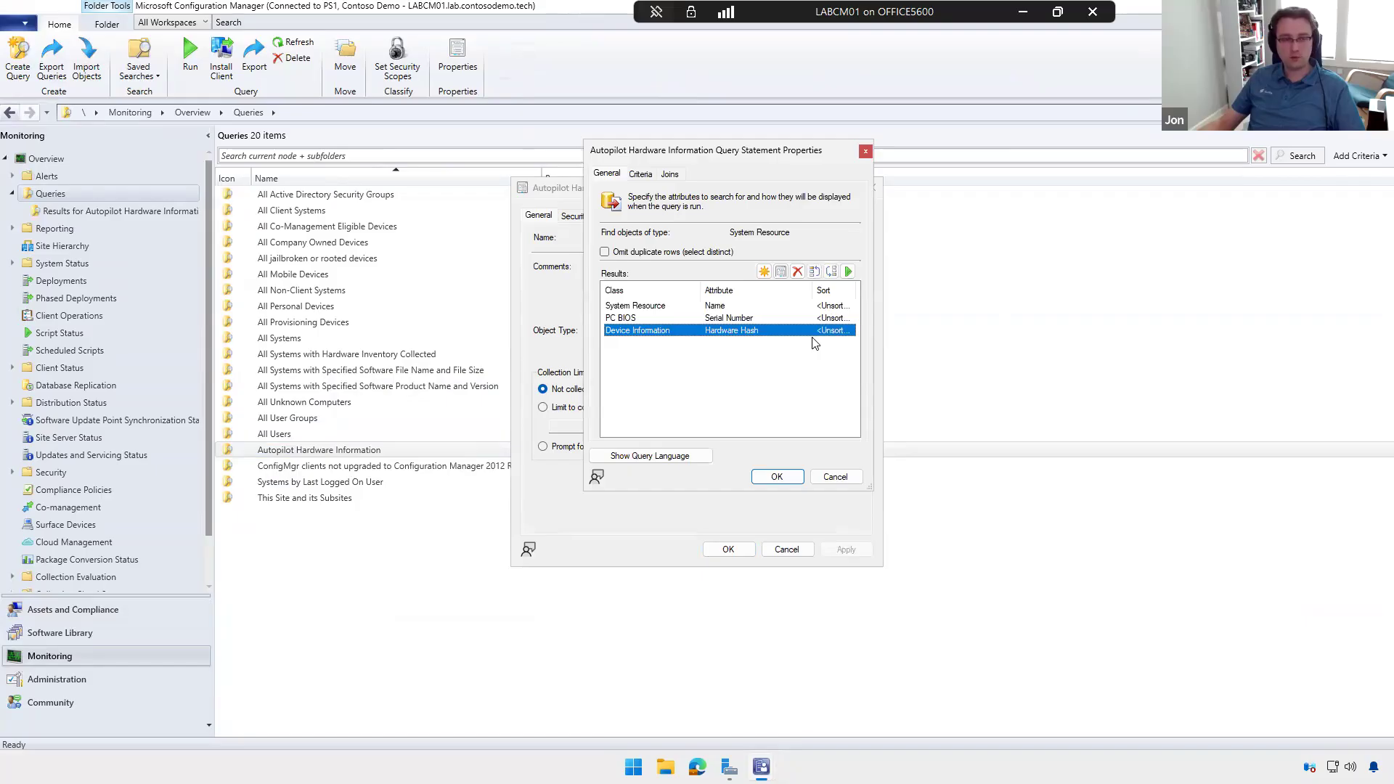
left_click(835, 477)
left_click(793, 545)
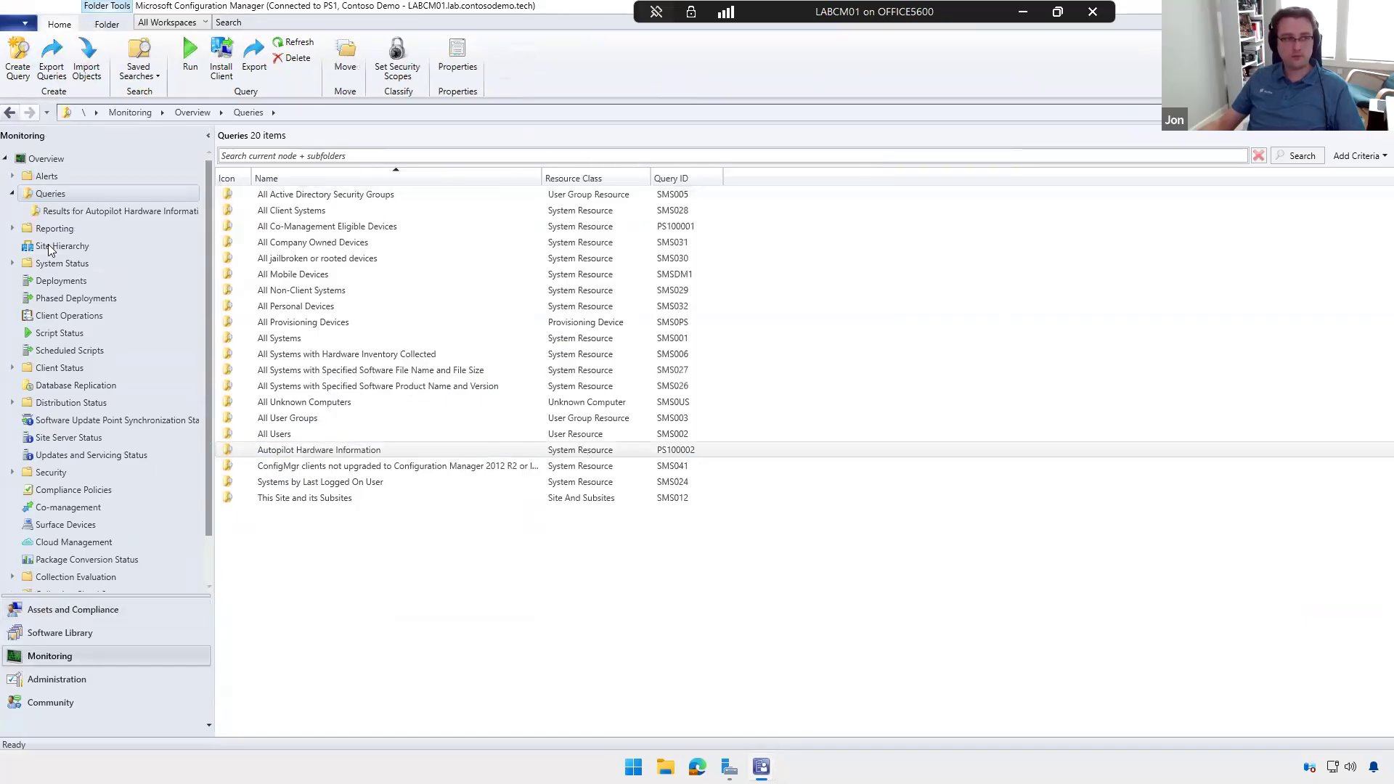
Step: Show the results of the Autopilot Hardware Information query and widen the serial number and hardware hash columns
left_click(100, 212)
left_click(446, 210)
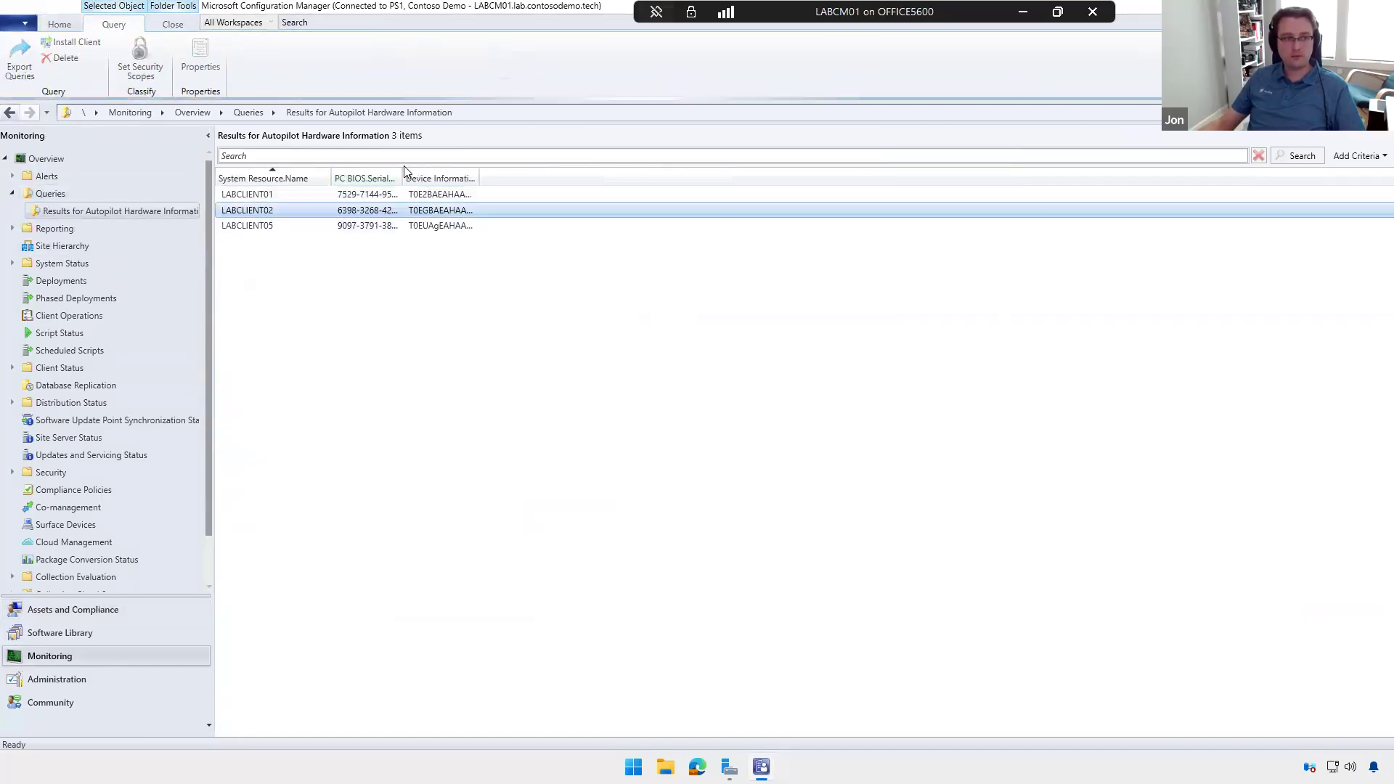
left_click_drag(403, 178, 494, 178)
left_click_drag(644, 170, 676, 170)
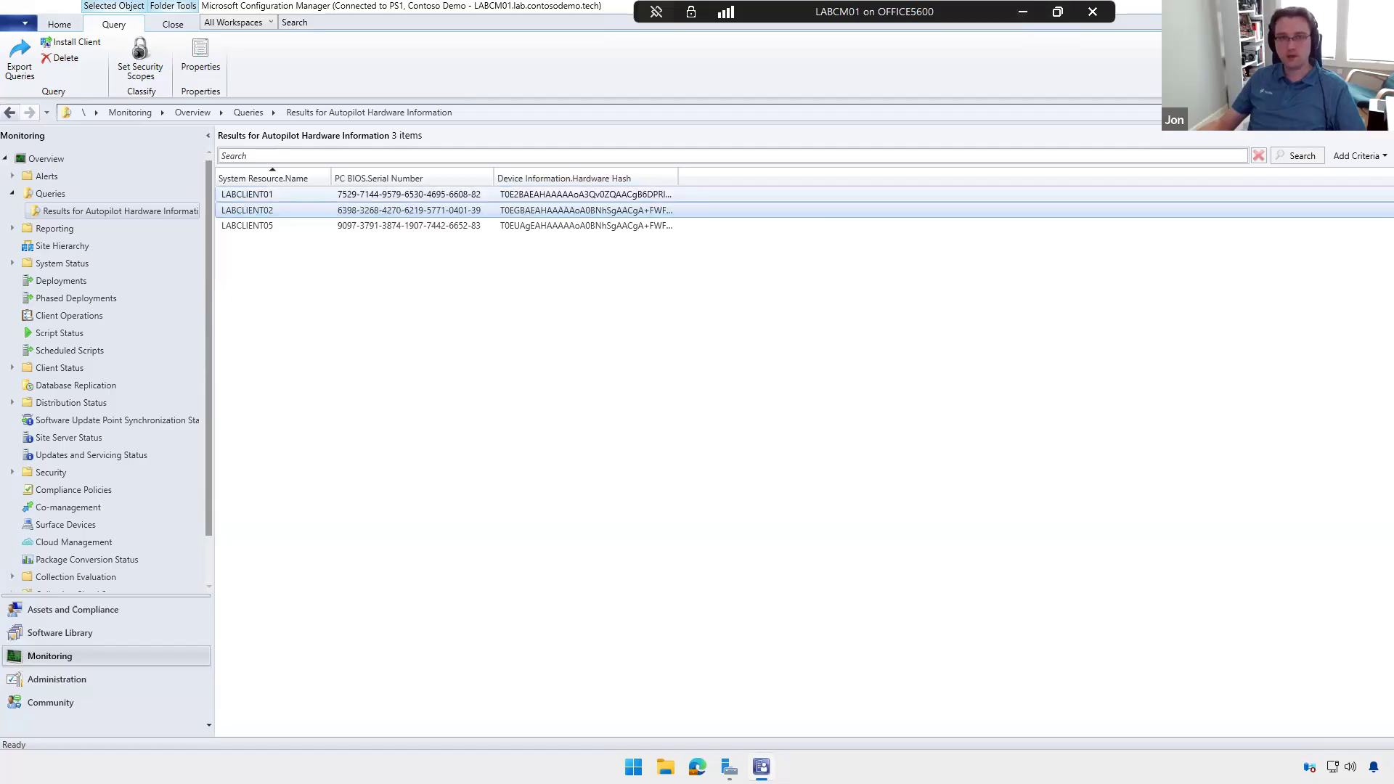
Step: Return to the LABCLIENT07 session with the Autopilot devices list and minimize it to reveal the presentation slides
left_click(697, 767)
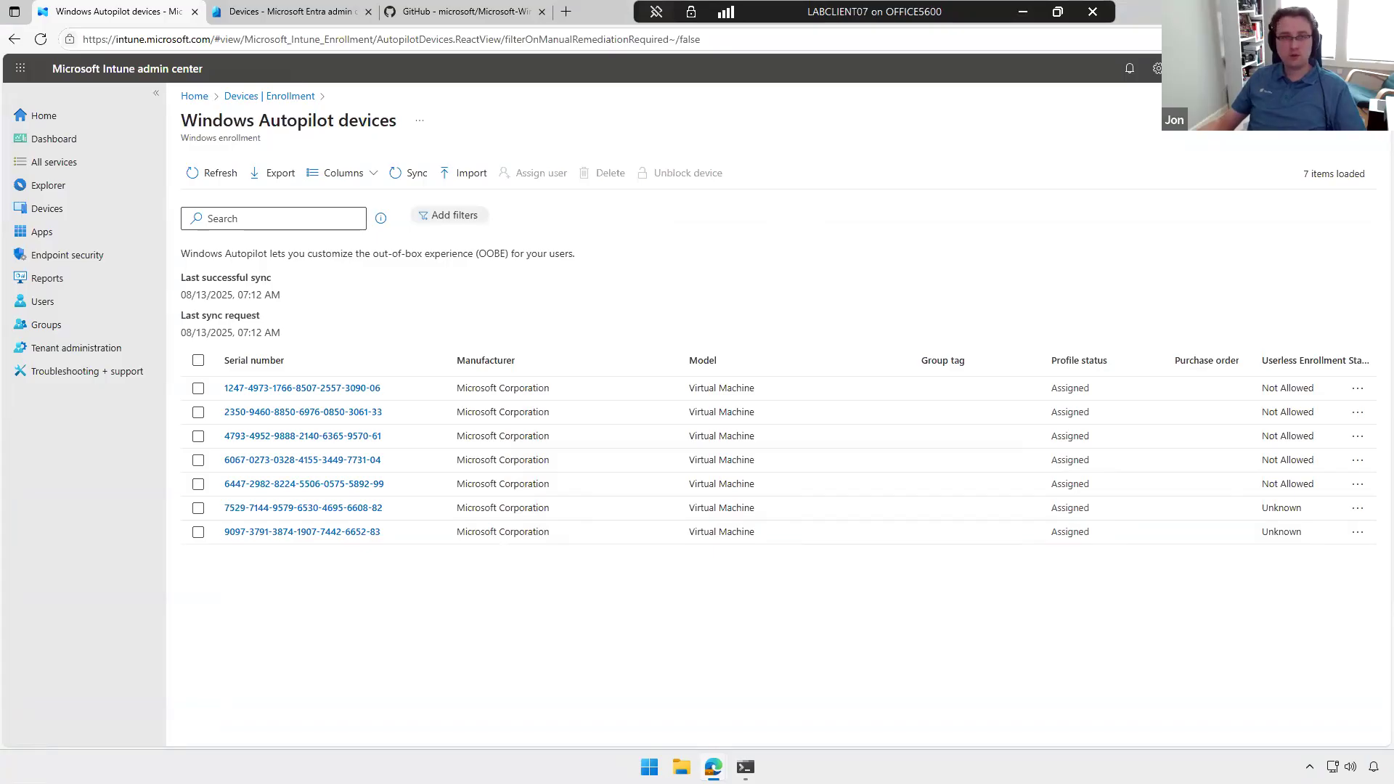
left_click(1023, 12)
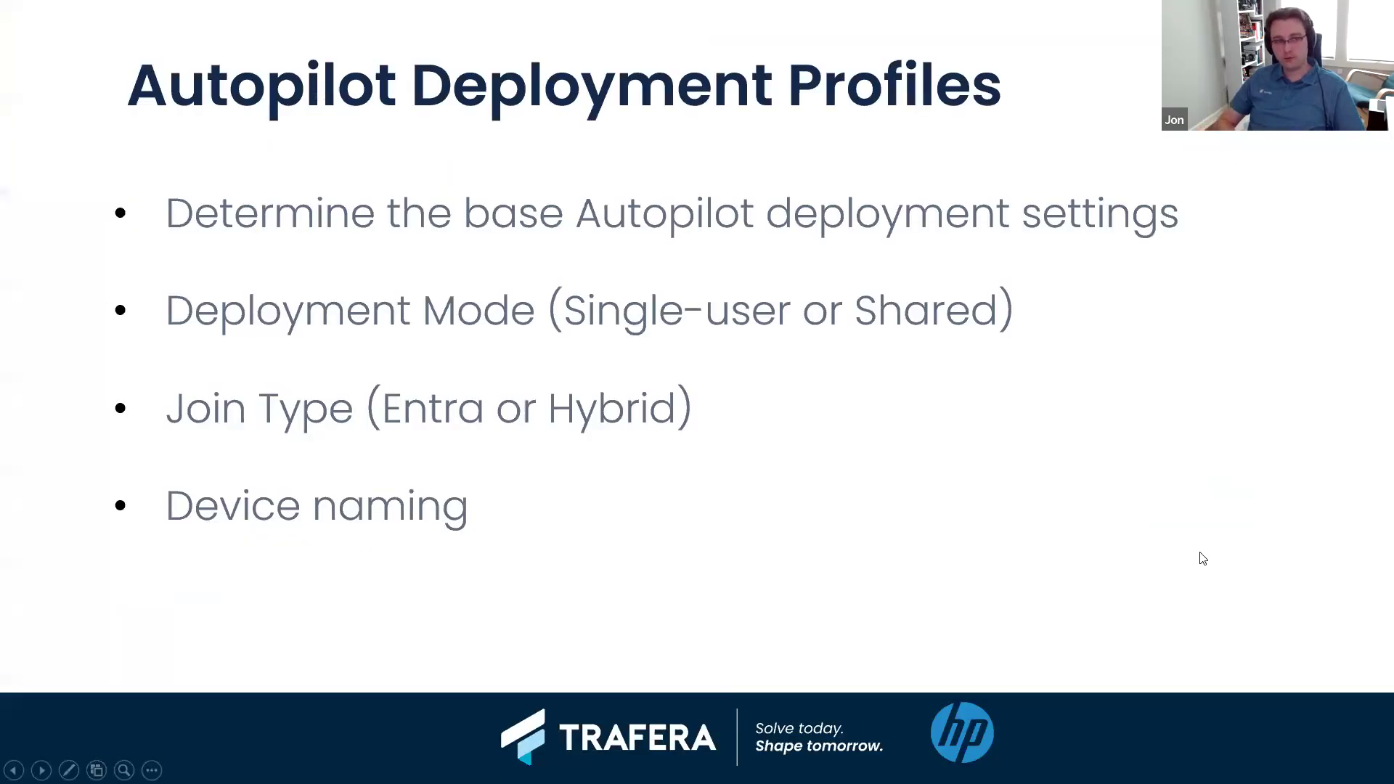
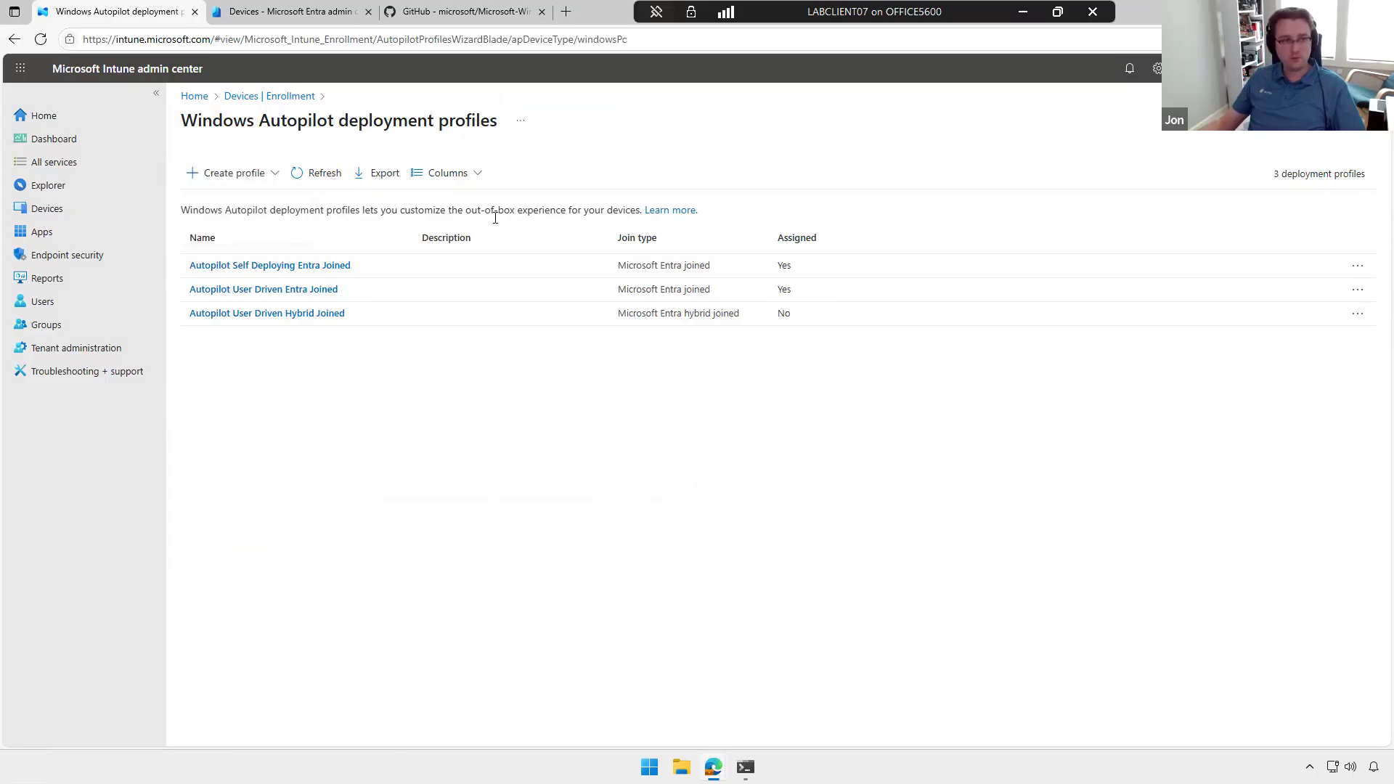
Step: Name the new Windows PC Autopilot deployment profile Example and continue to its out-of-box experience settings
left_click(522, 208)
type("Example")
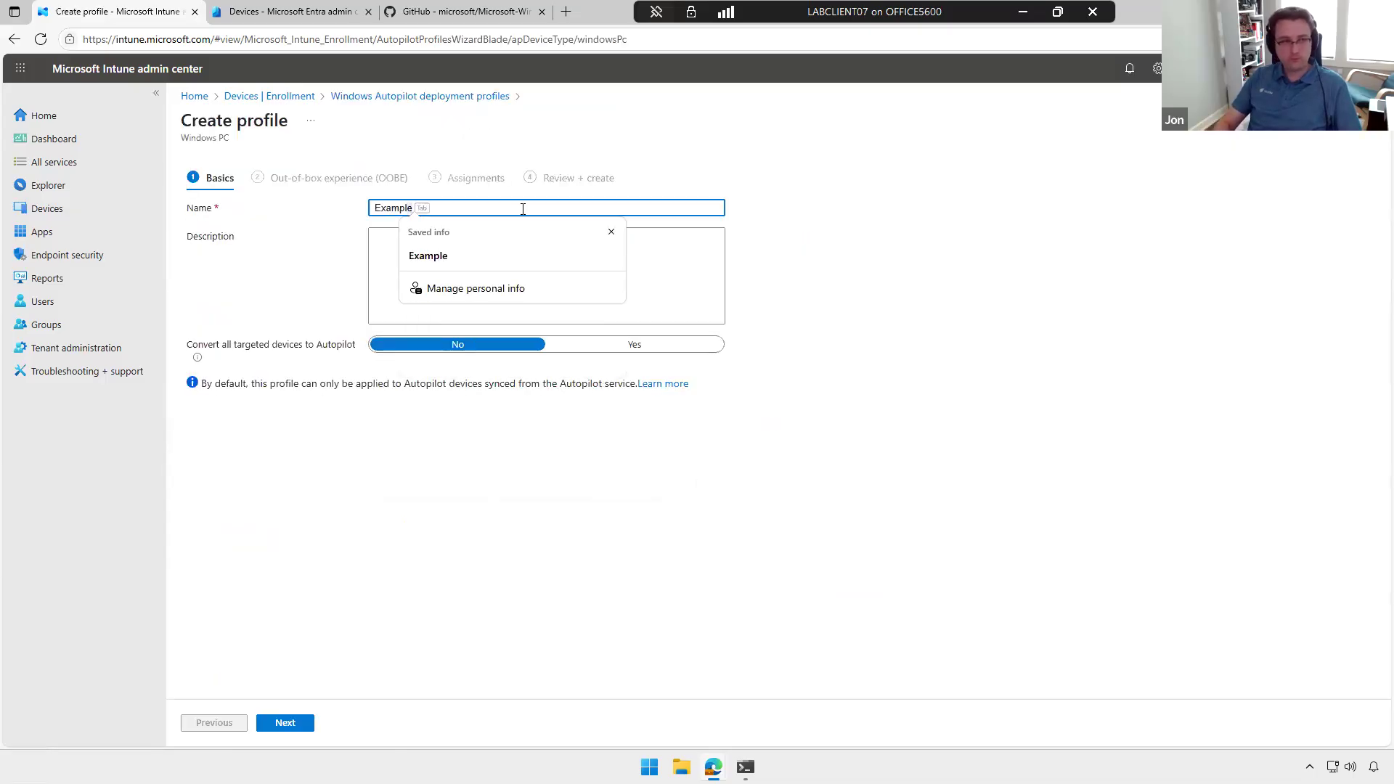
left_click(286, 722)
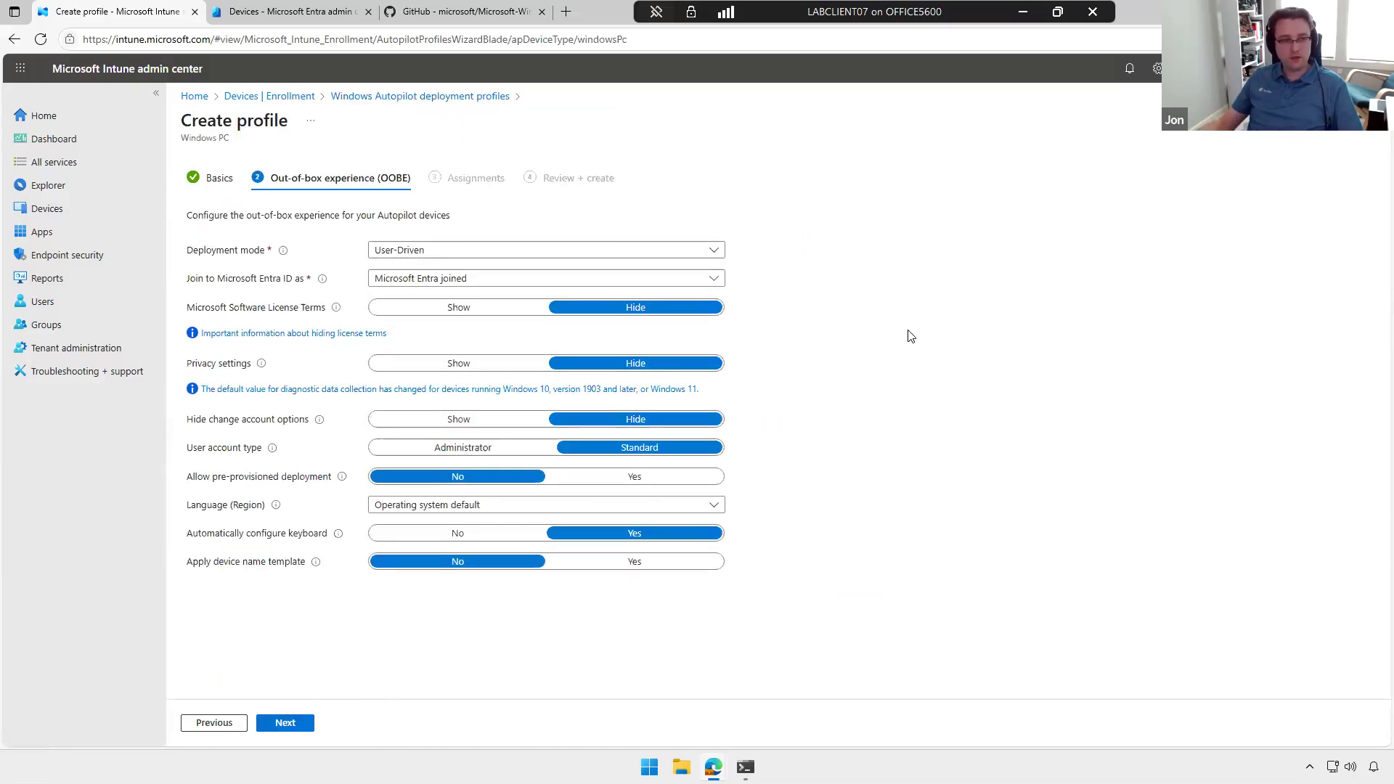
Step: Switch the profile's deployment mode to Self-Deploying to review its options, and set it back to User-Driven
left_click(680, 252)
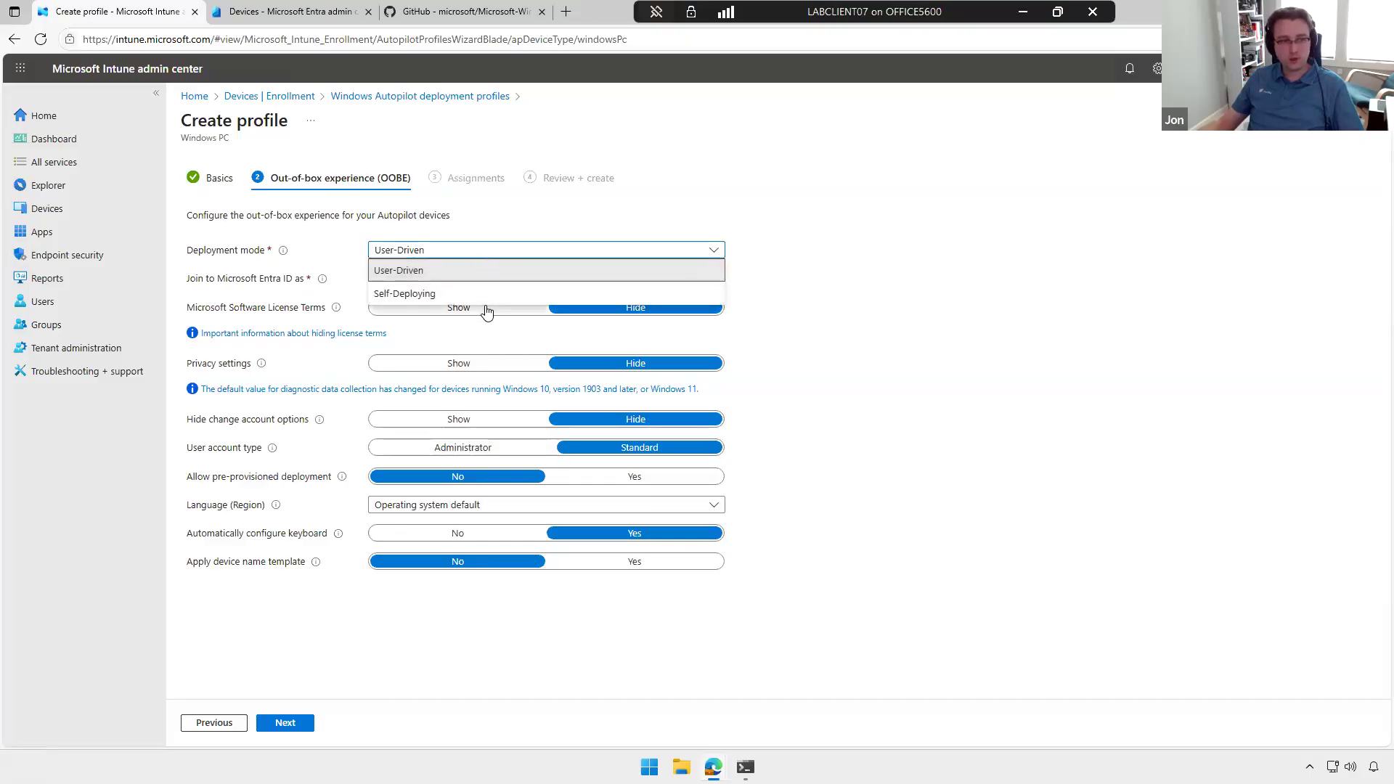
left_click(478, 294)
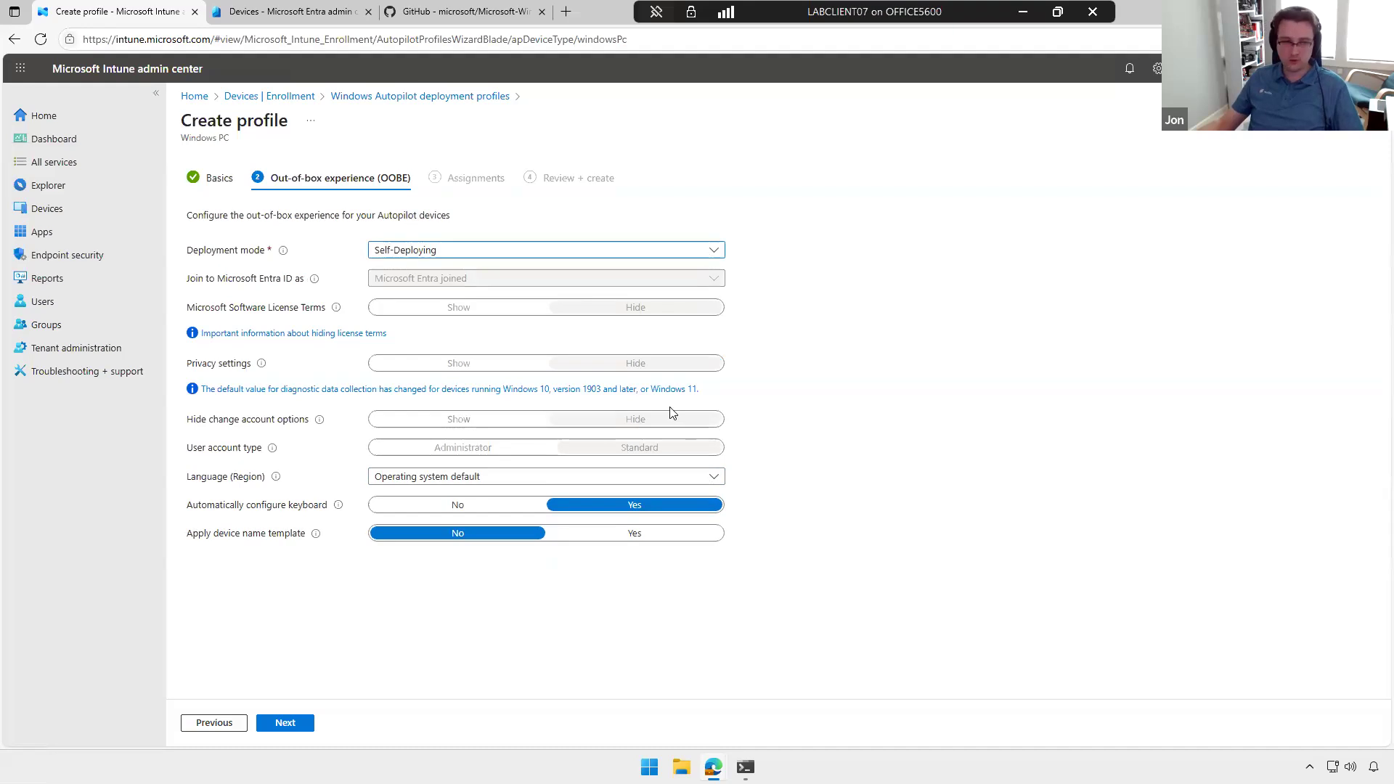
left_click(462, 252)
left_click(518, 270)
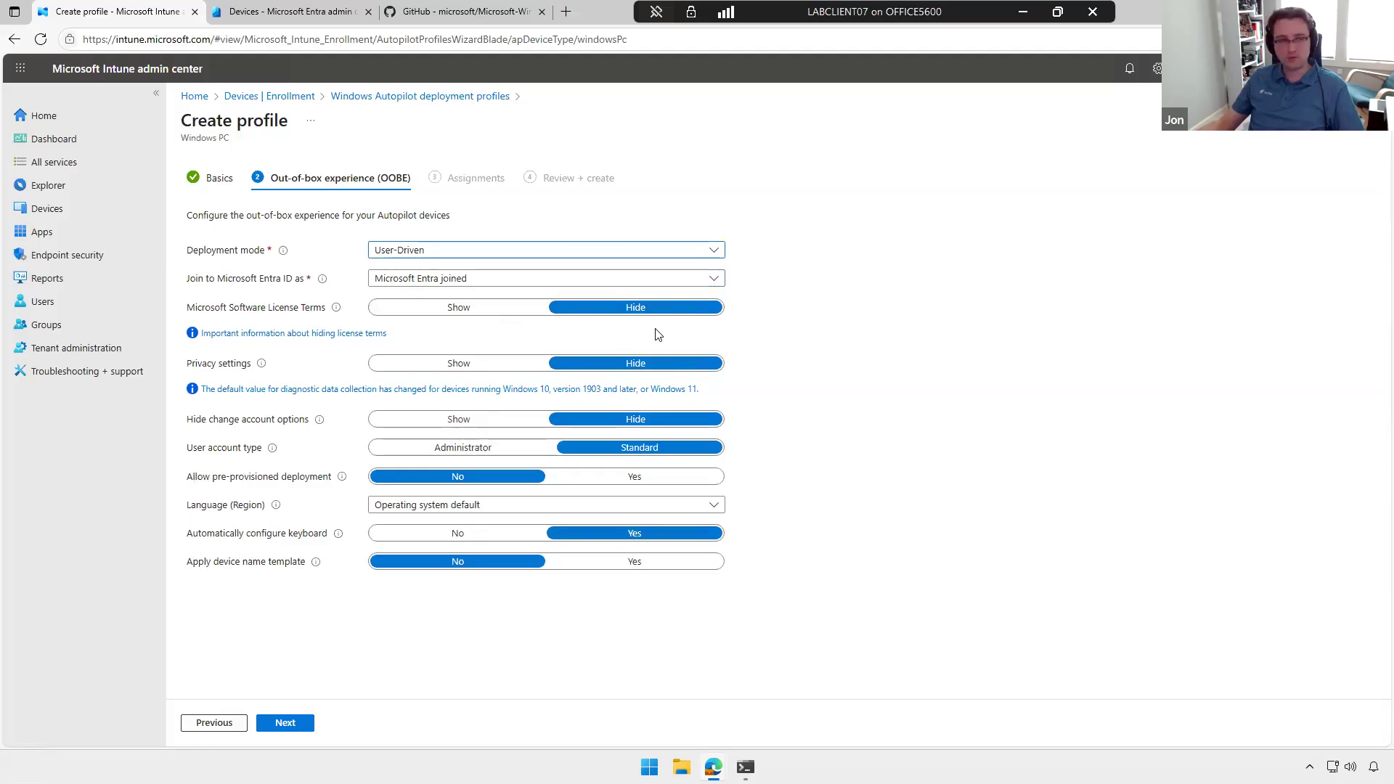
Step: Review the Entra ID join types by selecting Microsoft Entra hybrid joined, and set the type back to Microsoft Entra joined
left_click(450, 279)
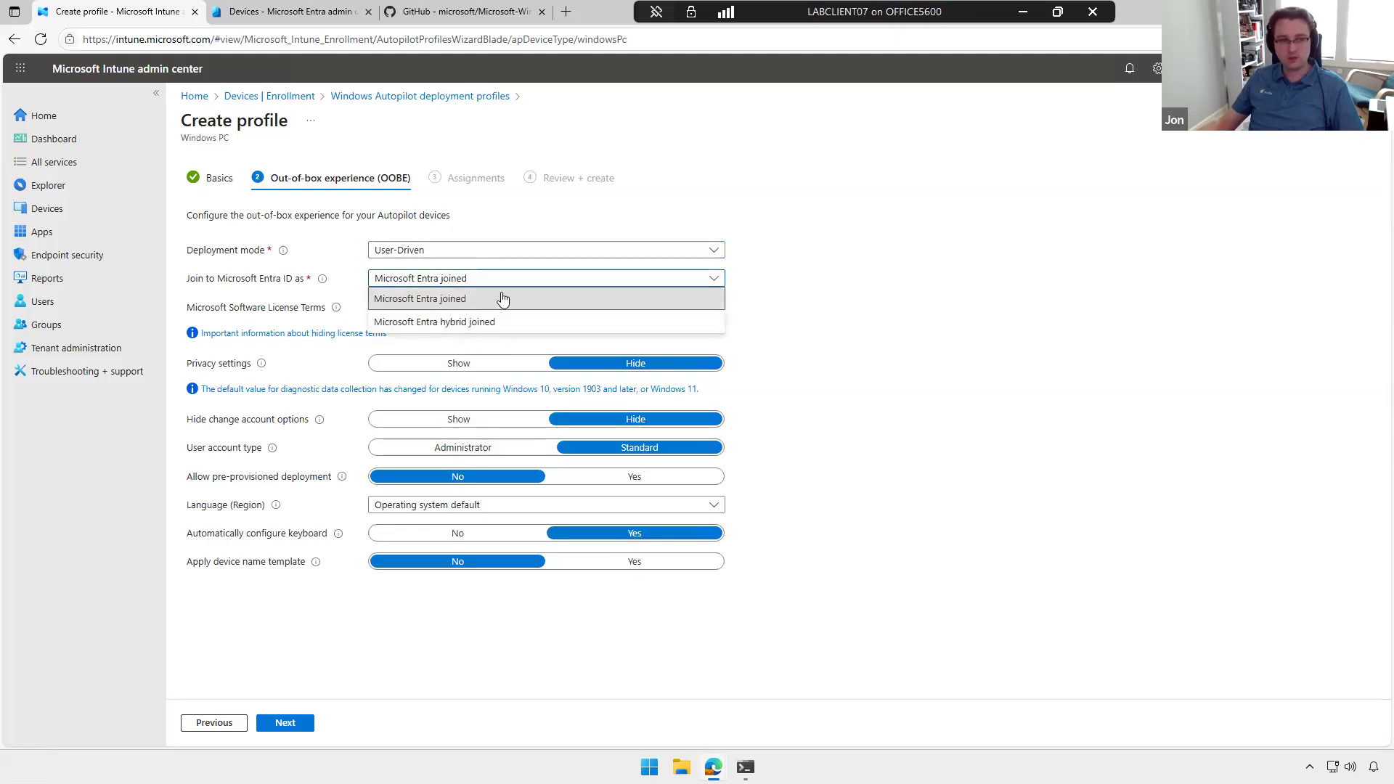
left_click(652, 292)
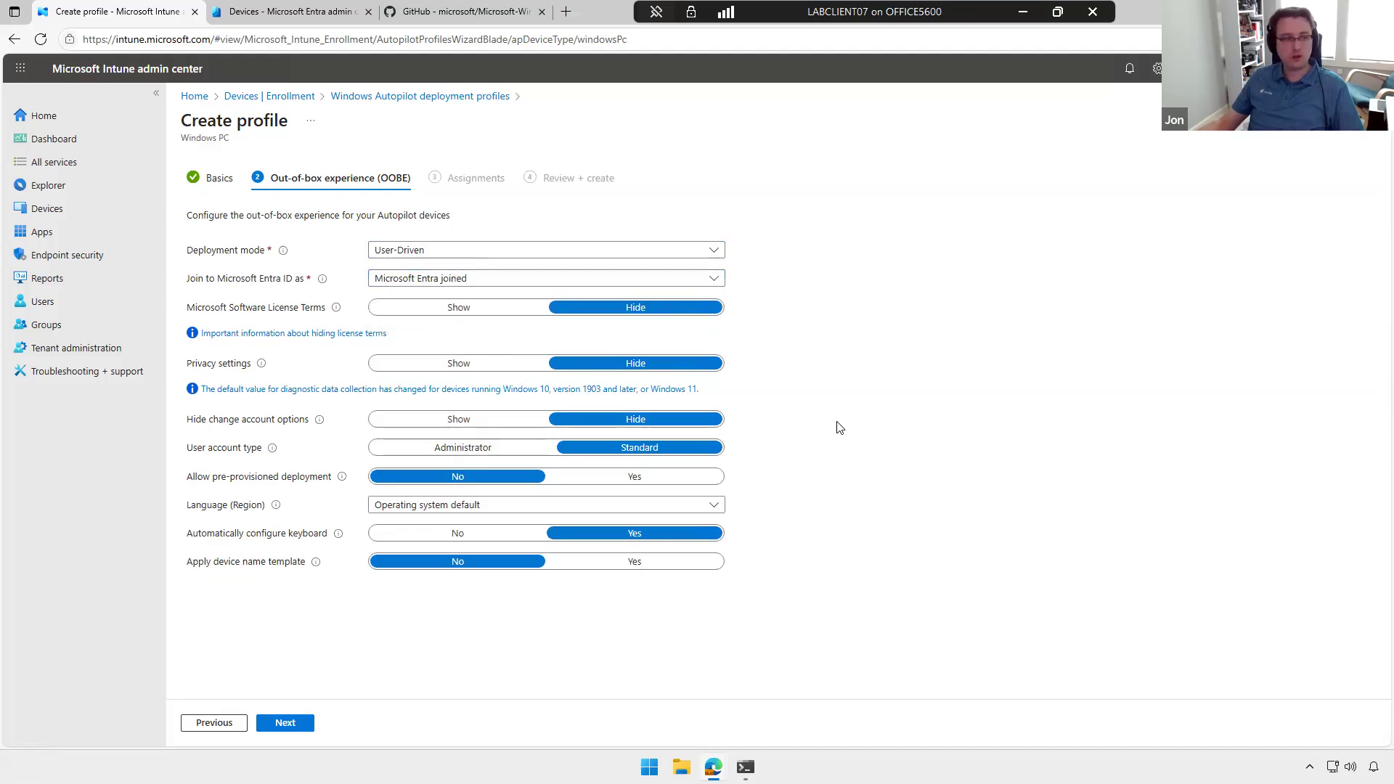
left_click(482, 285)
left_click(455, 319)
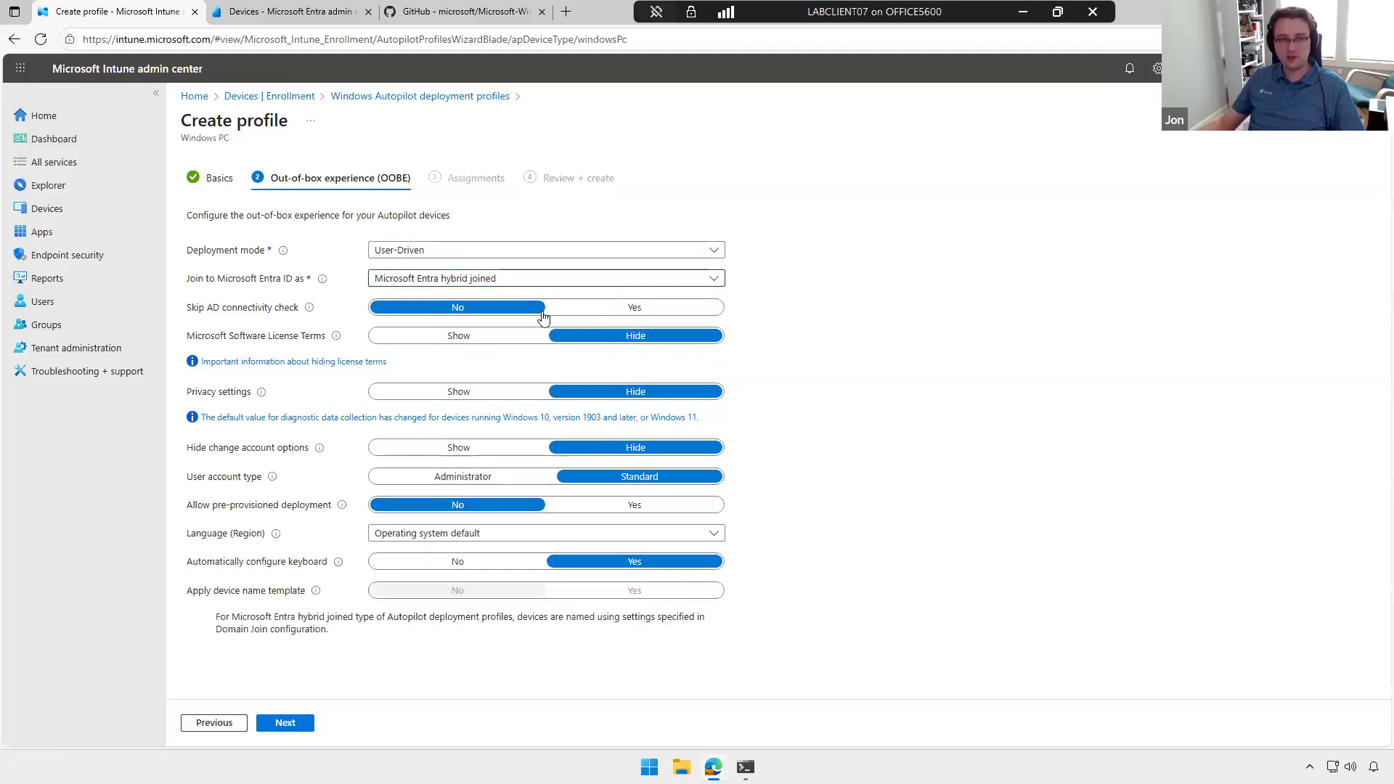
left_click(474, 284)
left_click(474, 297)
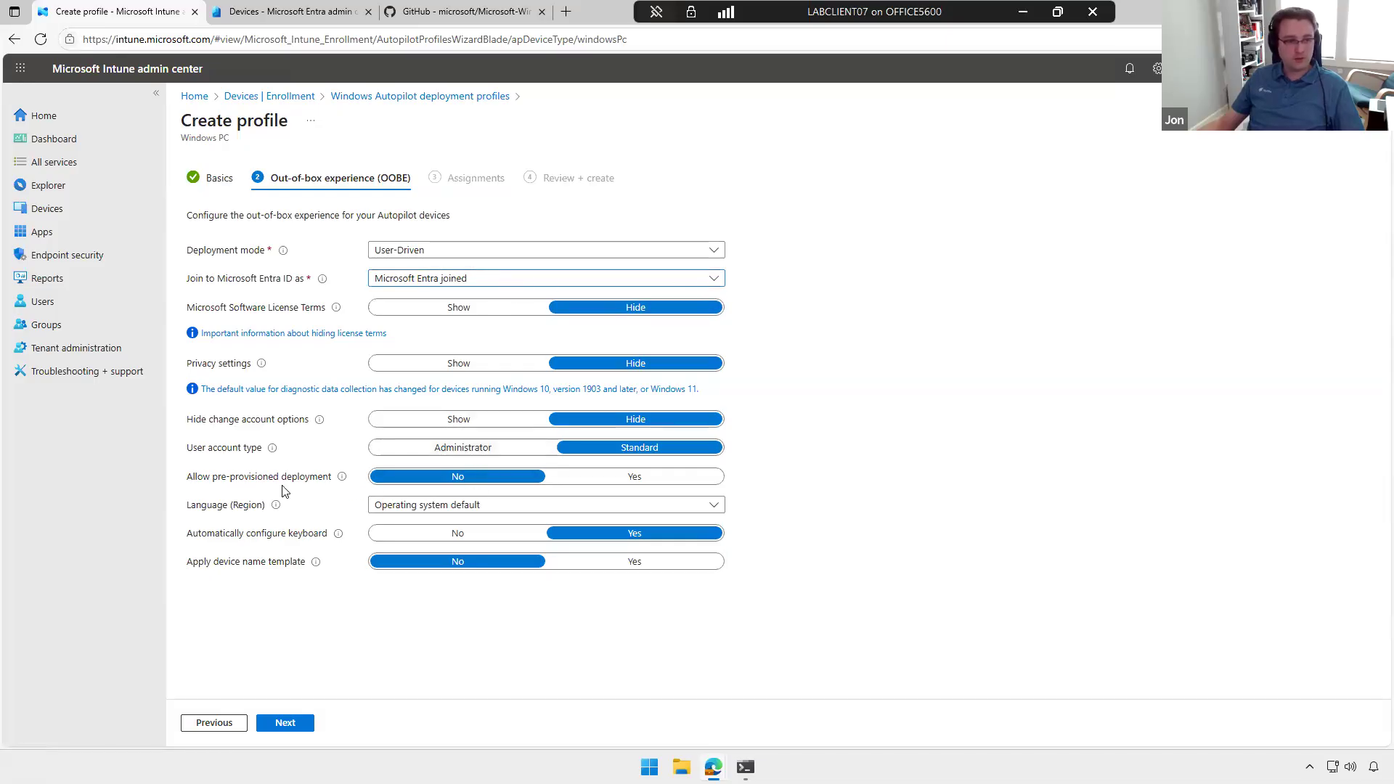
Step: Allow pre-provisioned deployment and apply the device name template TF-%SERIAL% in the Example profile
left_click(619, 478)
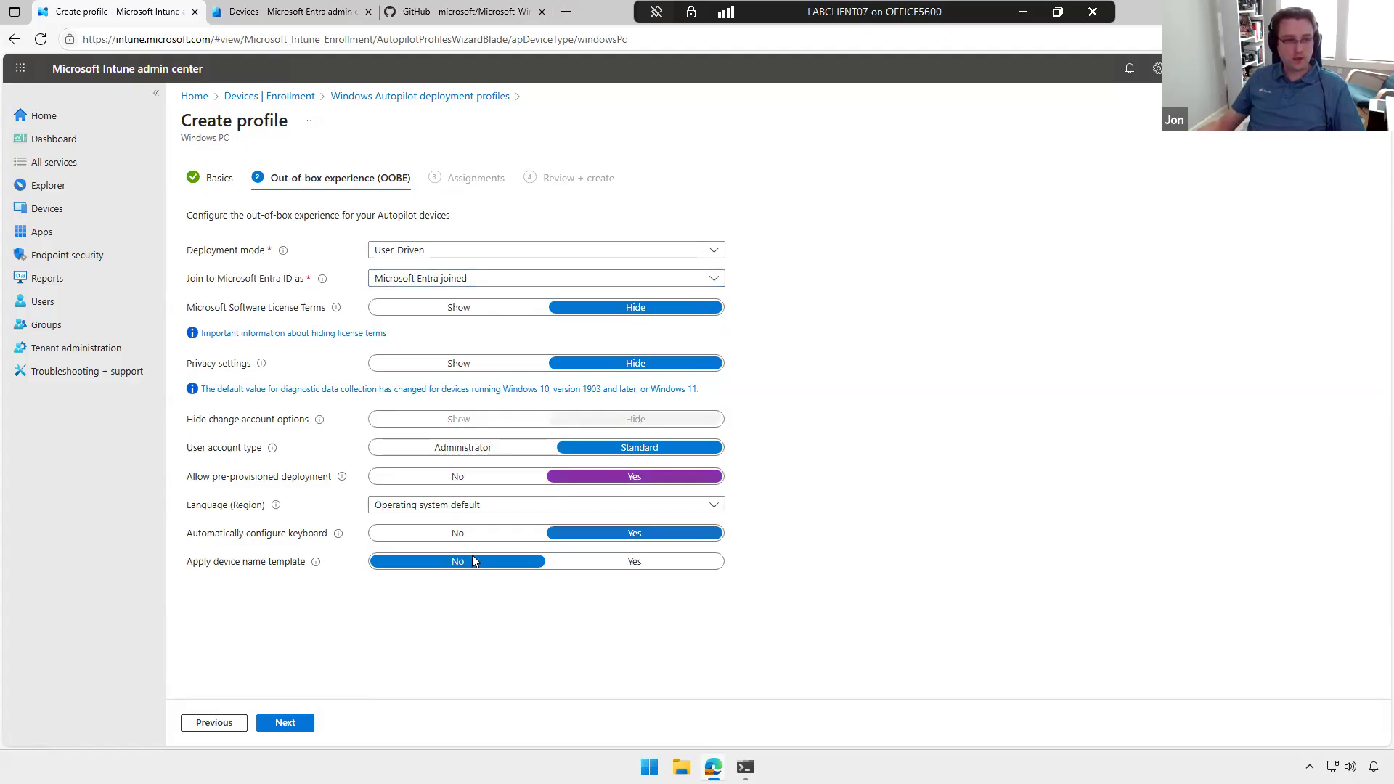
left_click(632, 563)
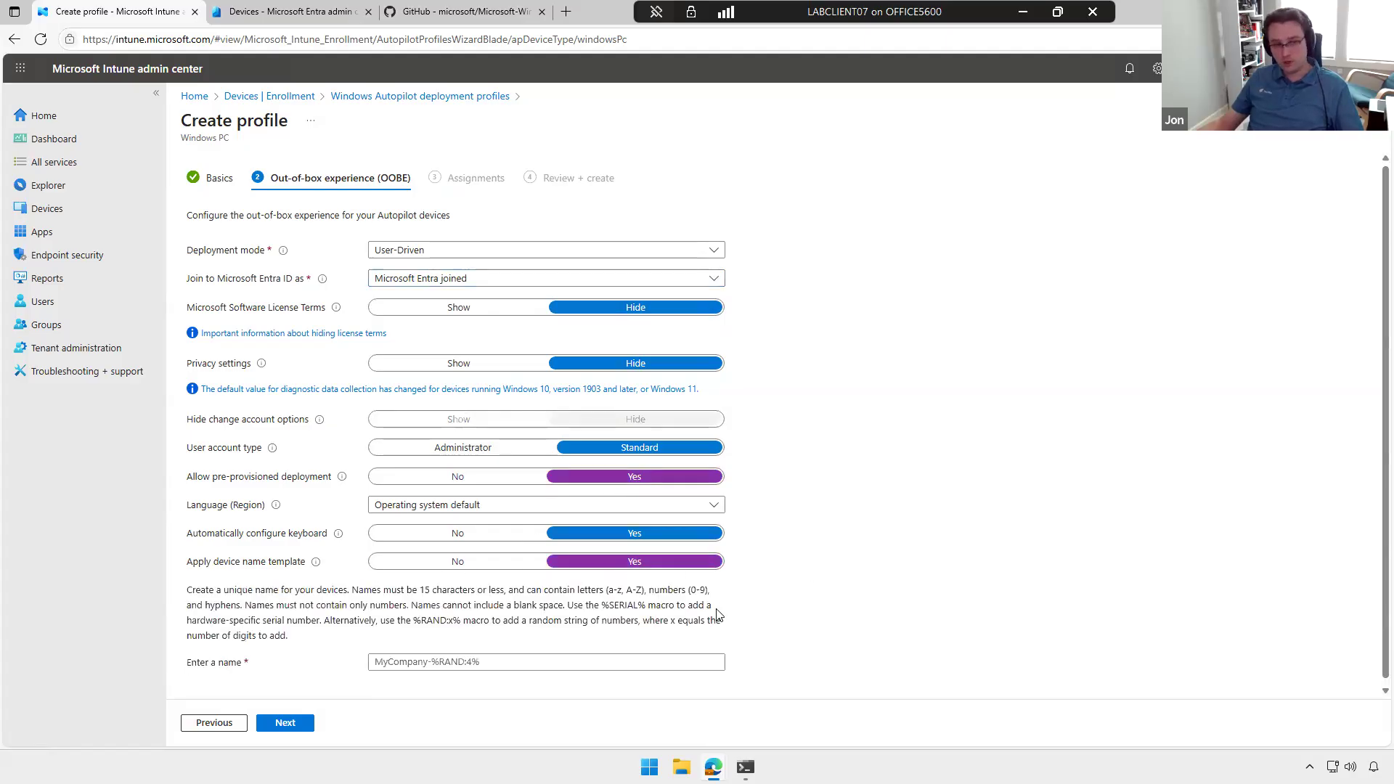
left_click(464, 668)
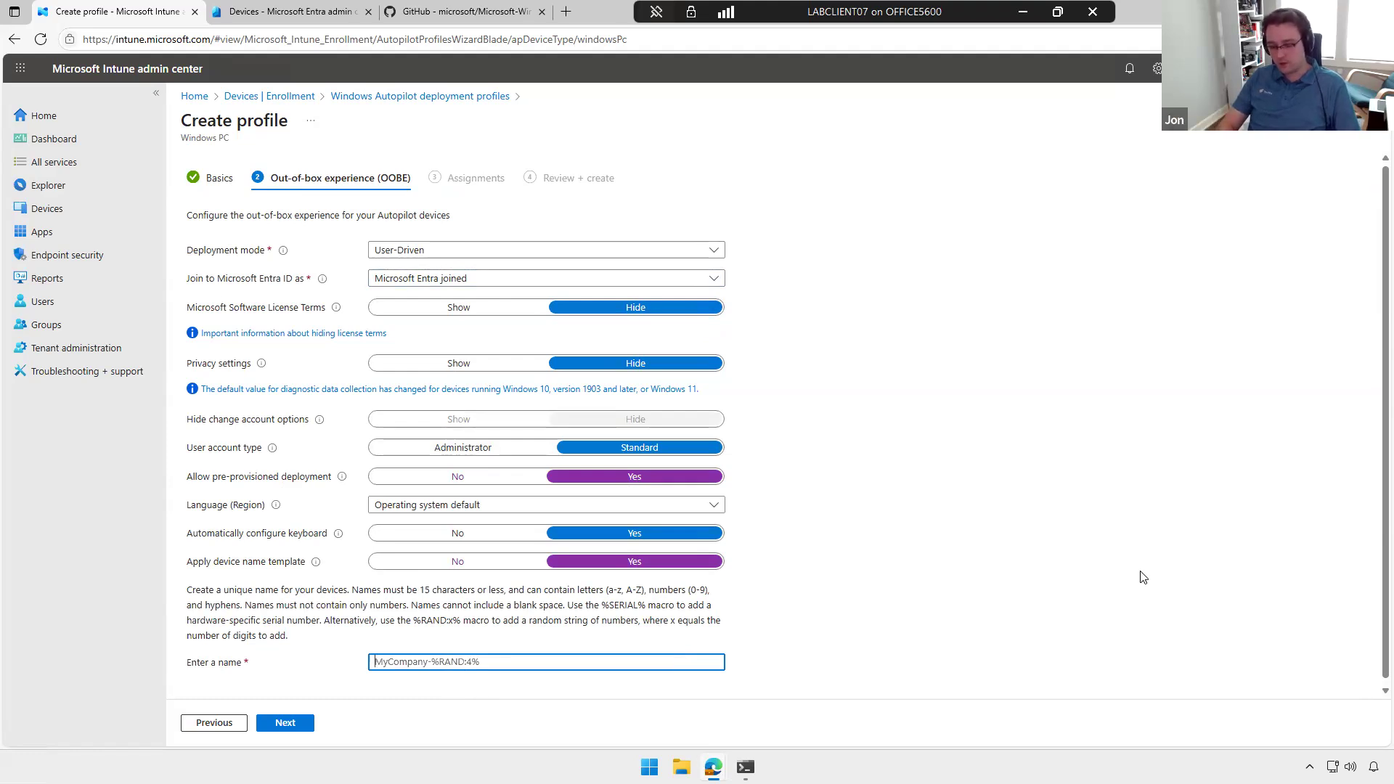
type("TF")
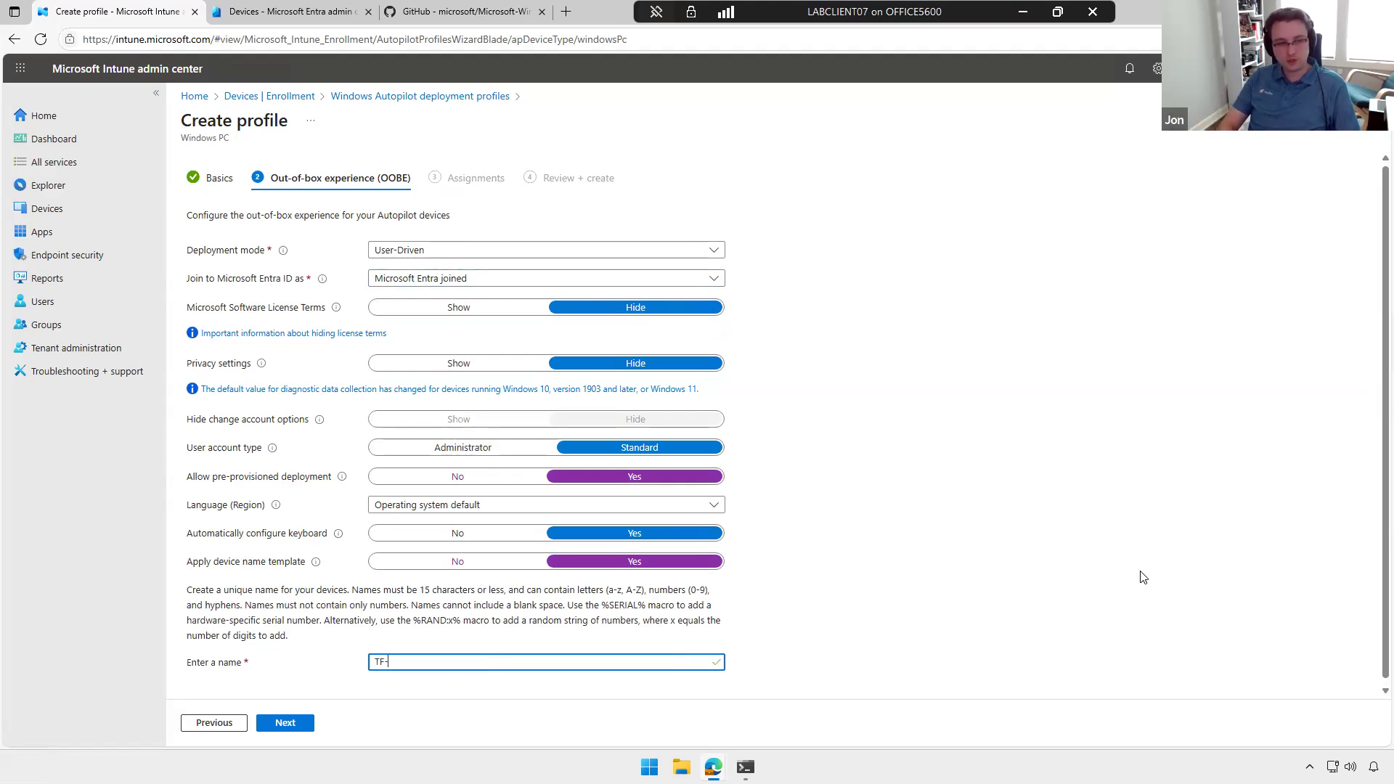
type("-%")
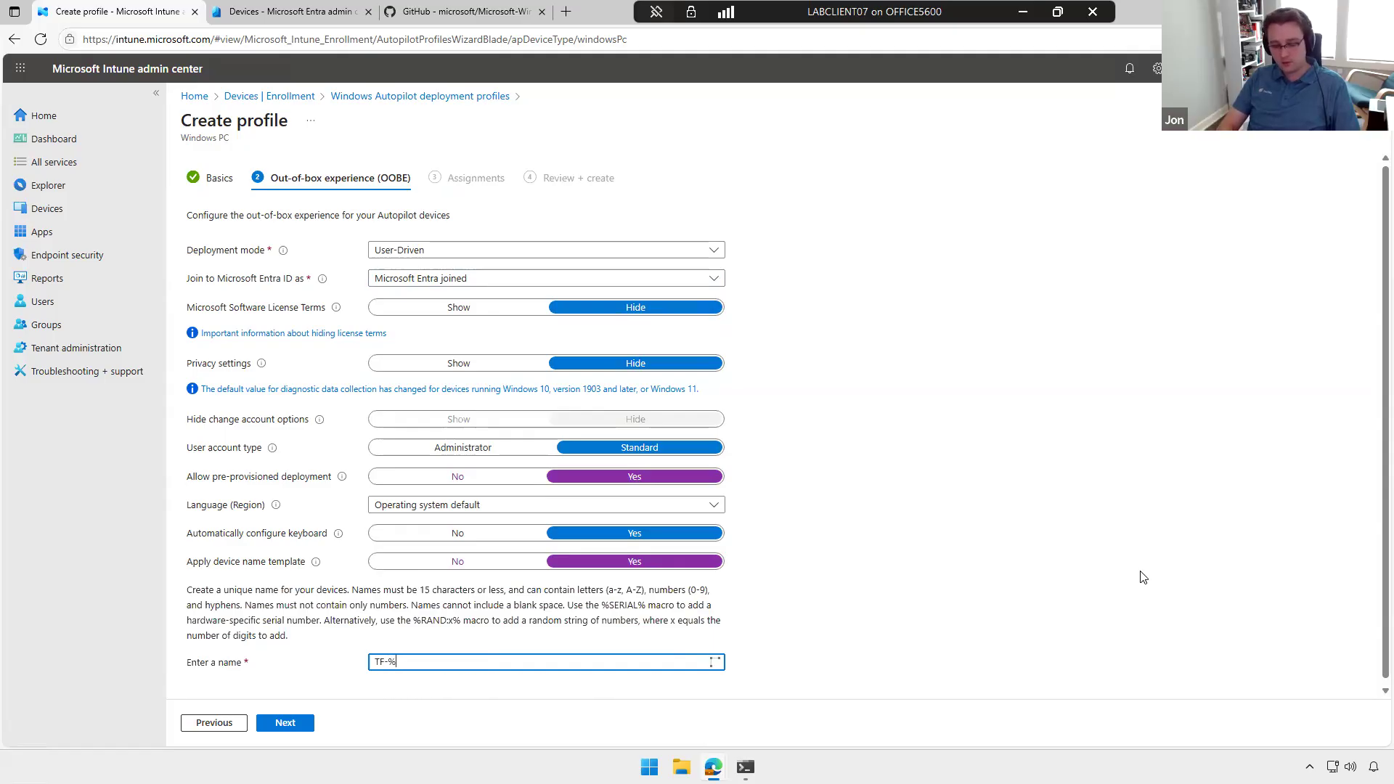
type("SER")
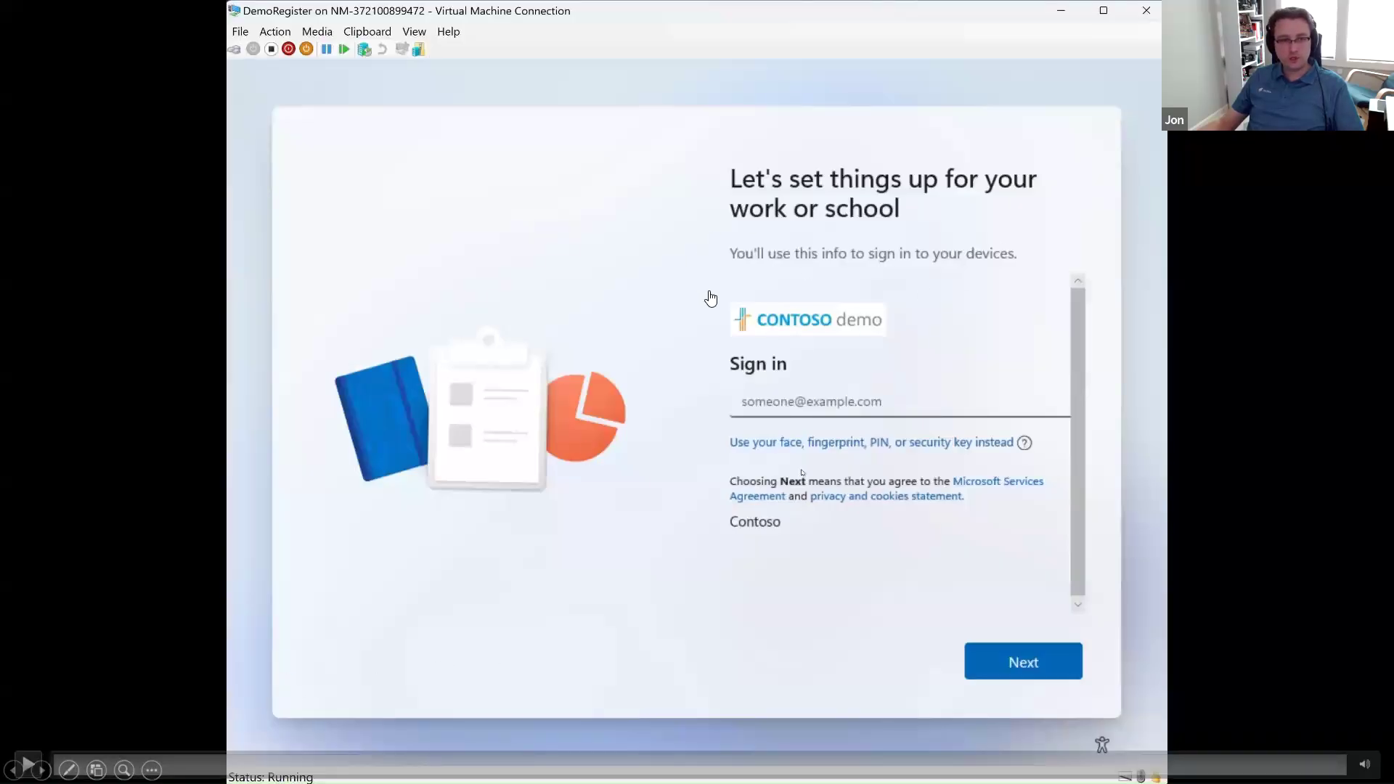
Step: Play the recorded pre-provisioning demo, pausing at the setup choices and at device preparation, and return to the profile wizard
left_click(57, 763)
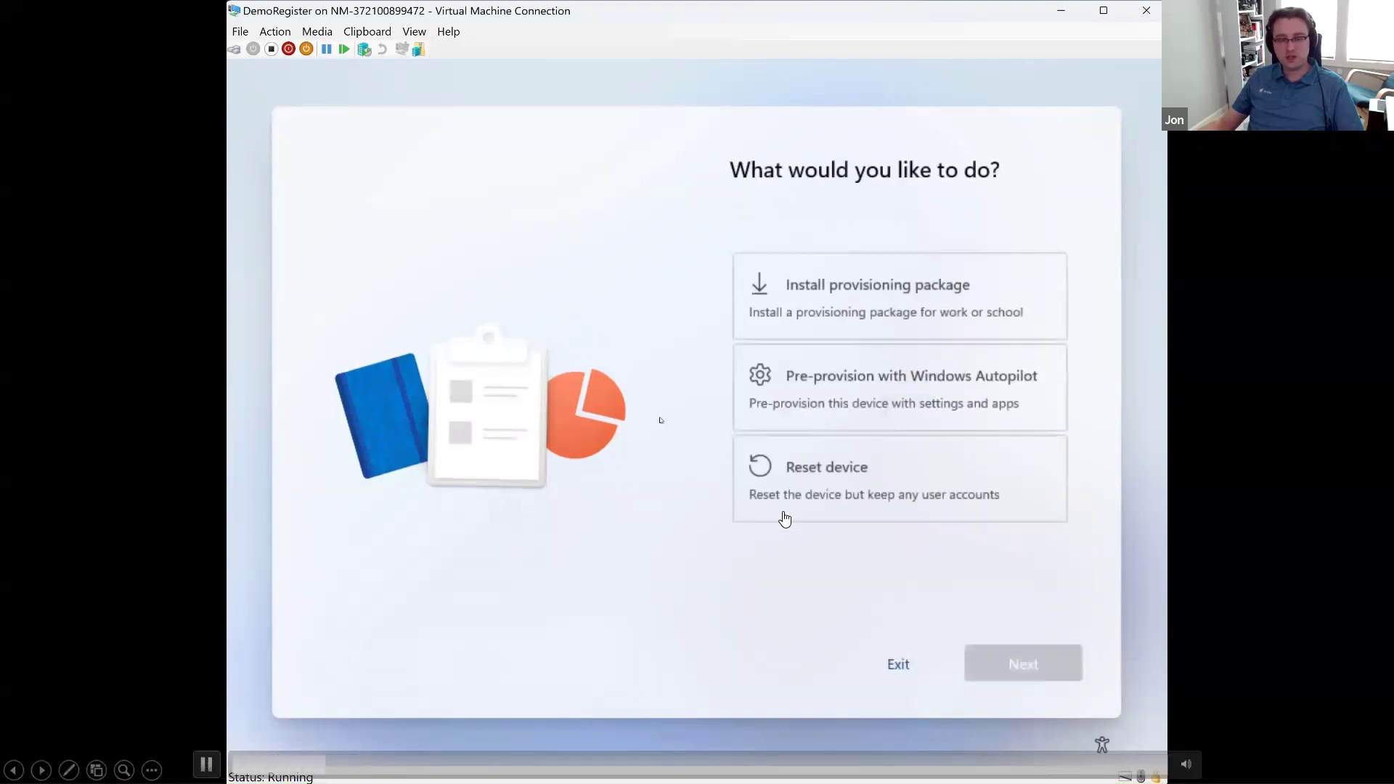
left_click(206, 764)
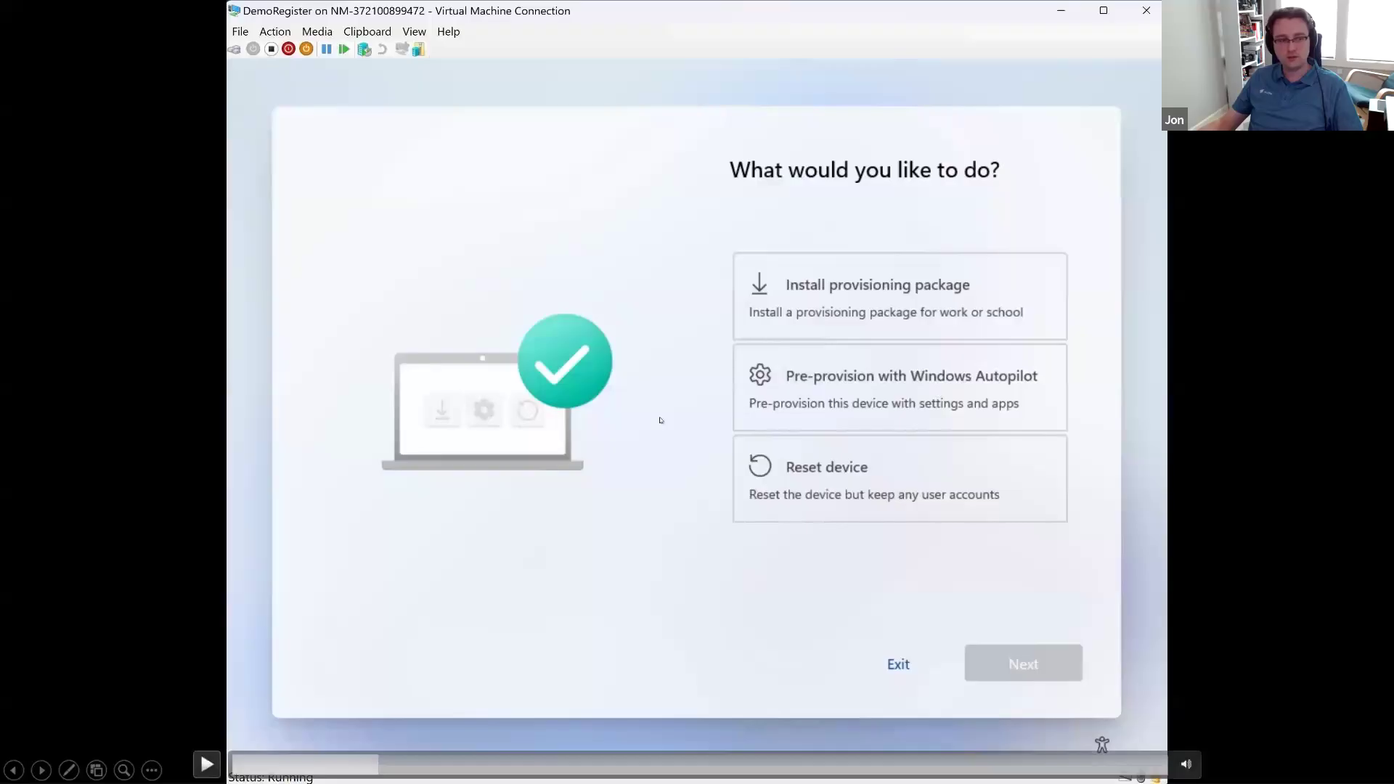
key("space")
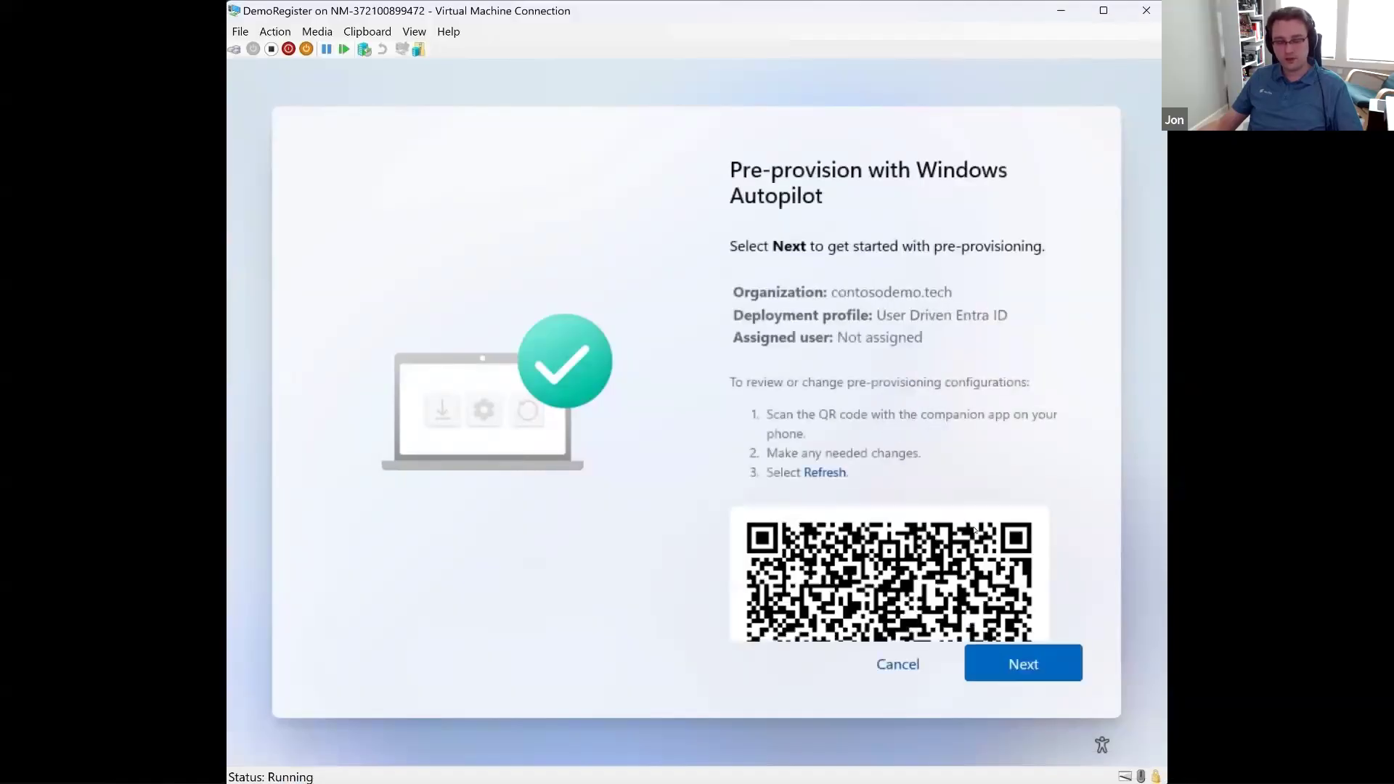
mouse_move(608, 725)
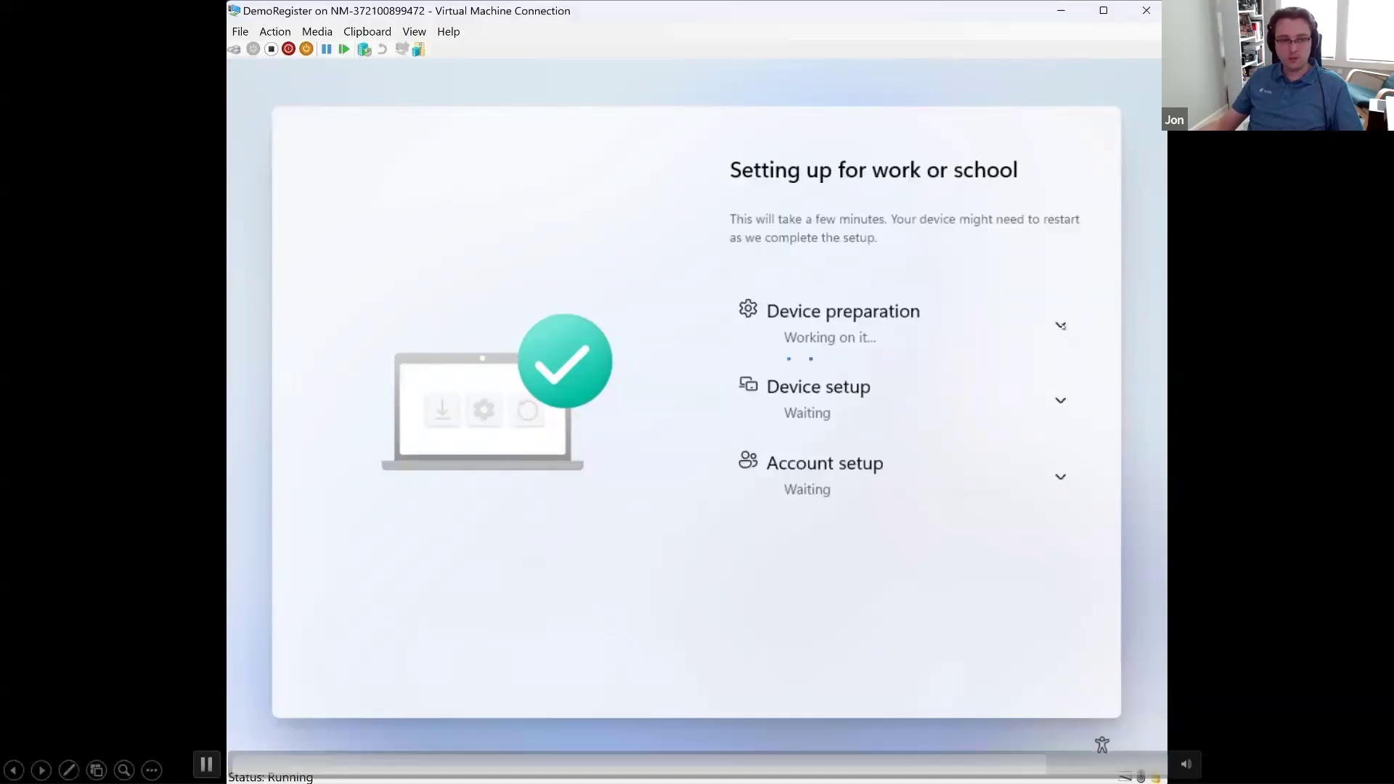
left_click(207, 765)
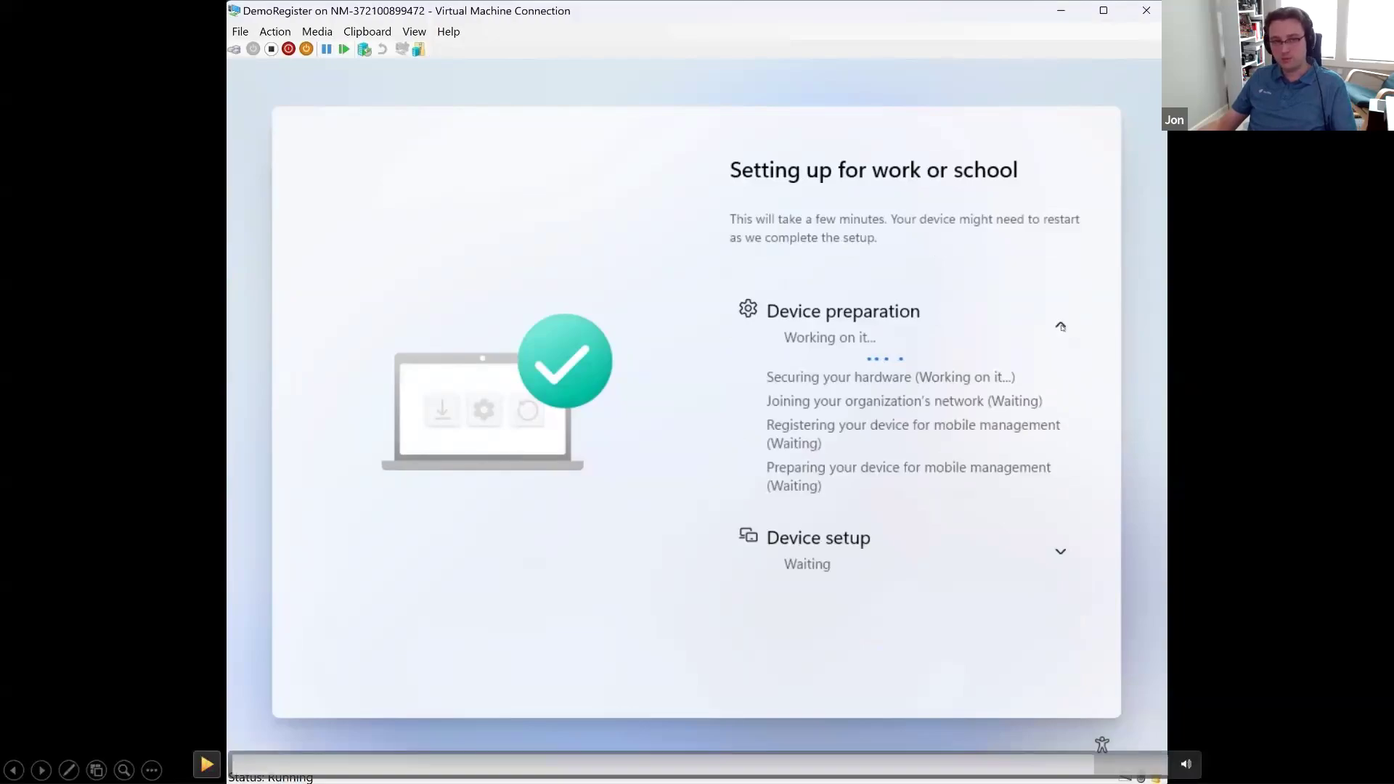
key("alt+Tab")
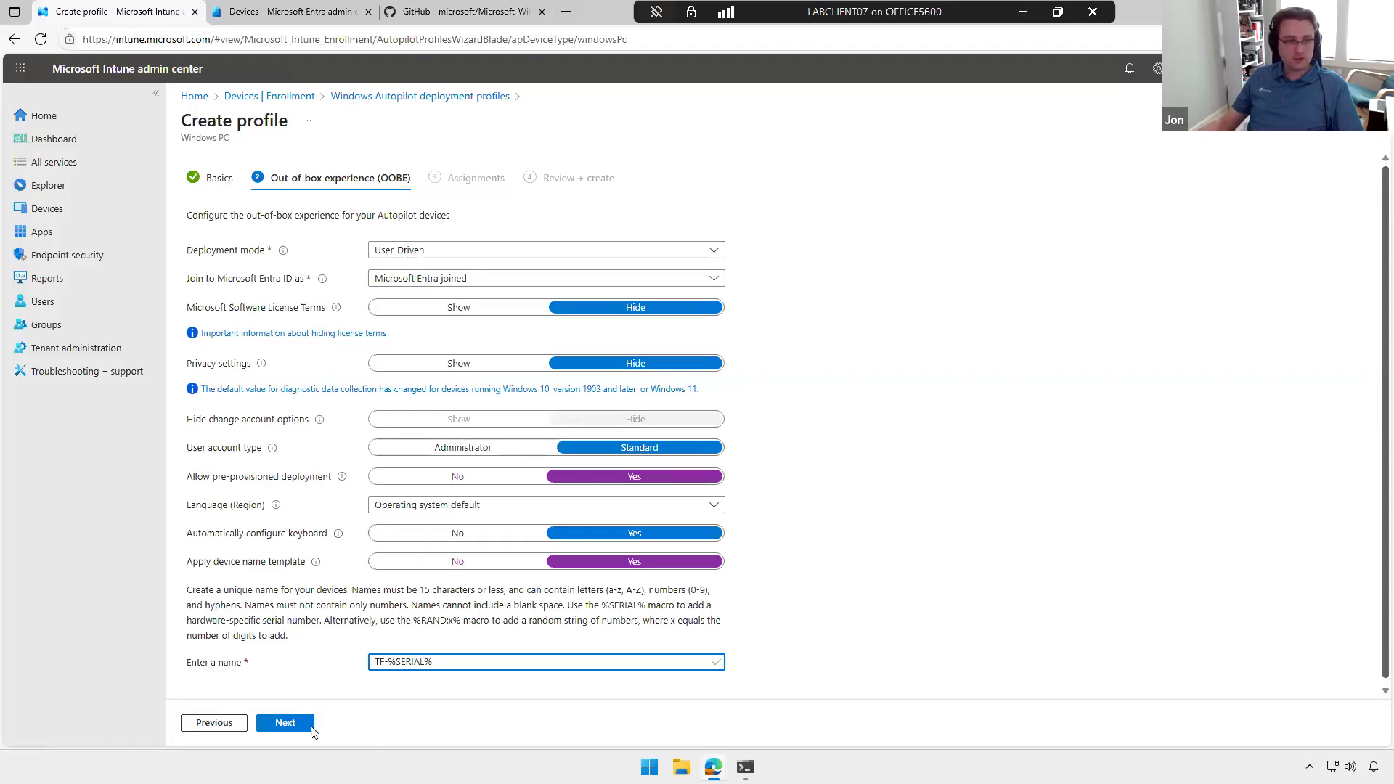
Step: Advance the profile to its group assignments, abandon it without creating it, and show the Windows Autopilot devices list
left_click(277, 724)
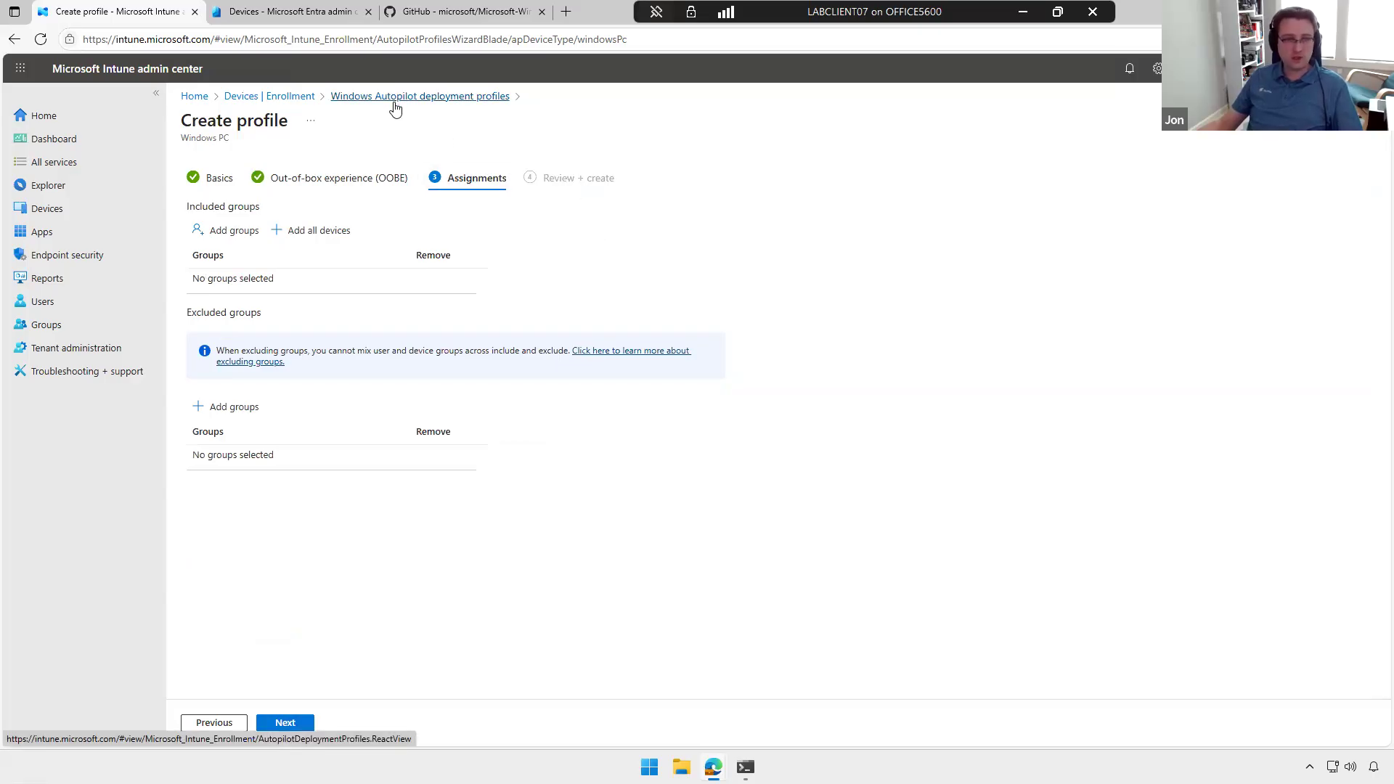
left_click(297, 100)
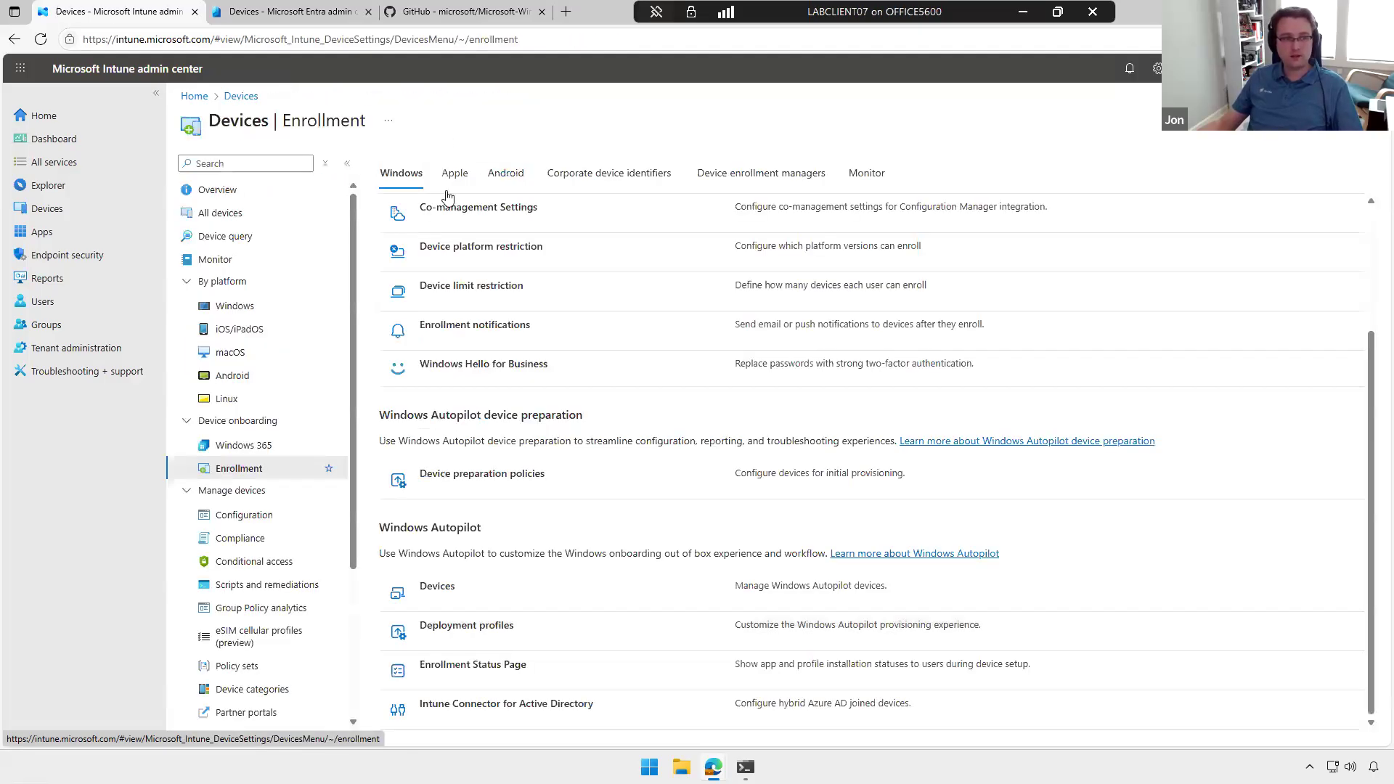
left_click(437, 586)
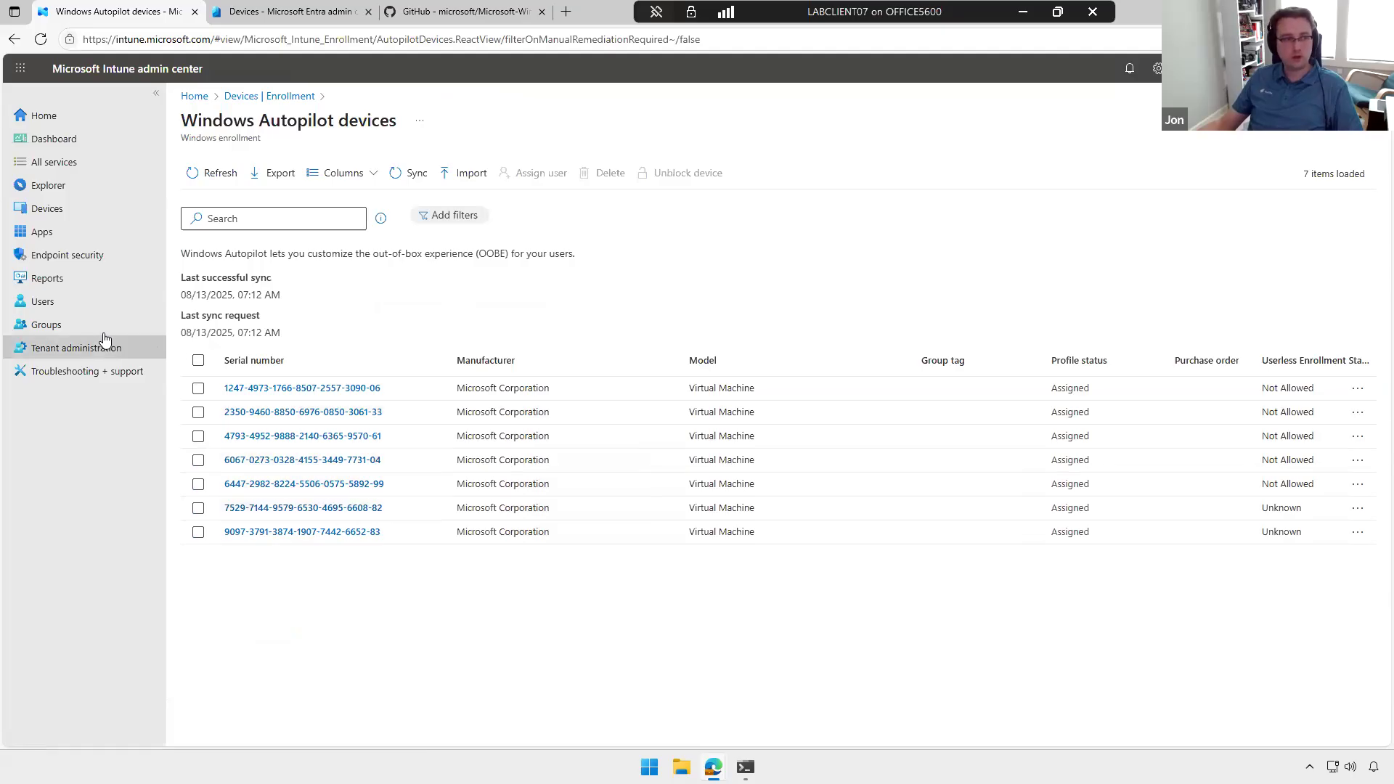
Step: Search all groups for "autopi" and open the Intune - Devices - Autopilot - All group
left_click(135, 333)
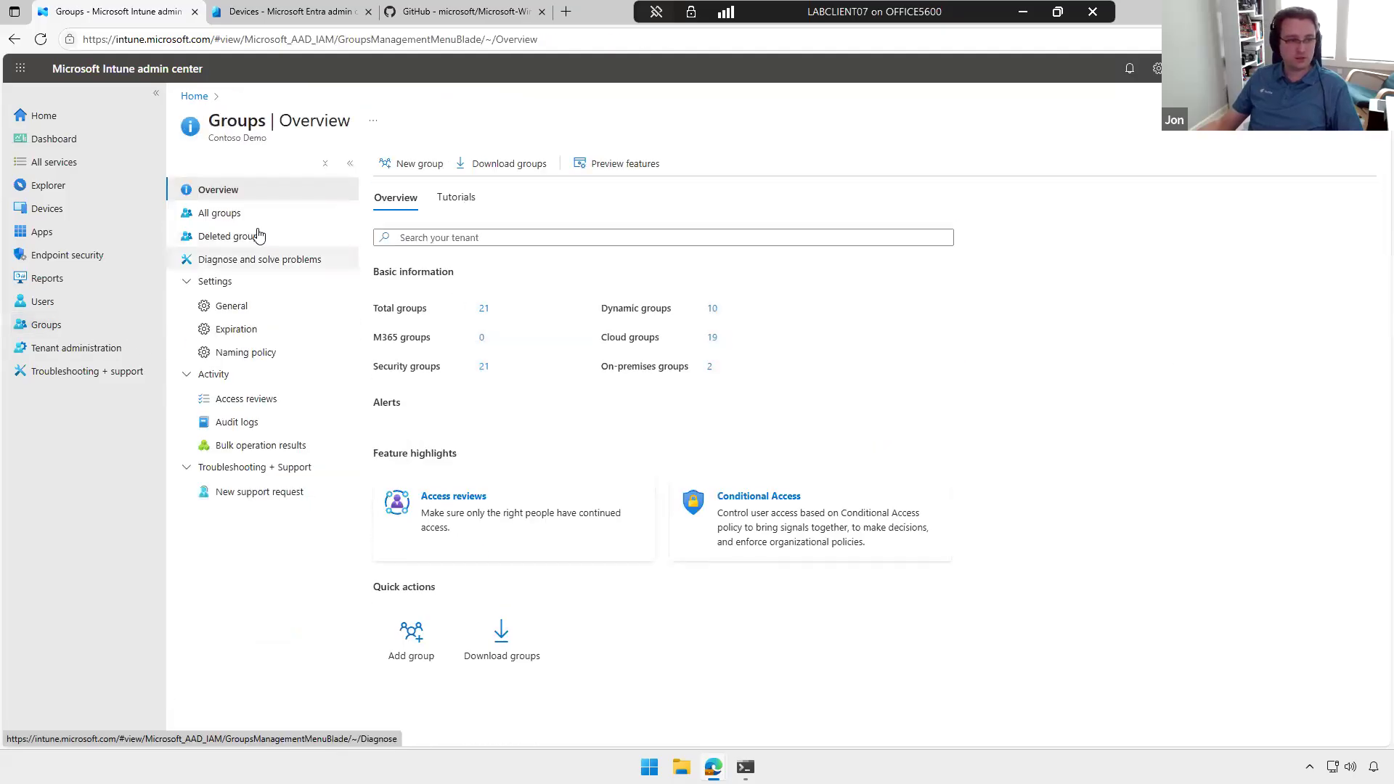
left_click(229, 213)
left_click(489, 231)
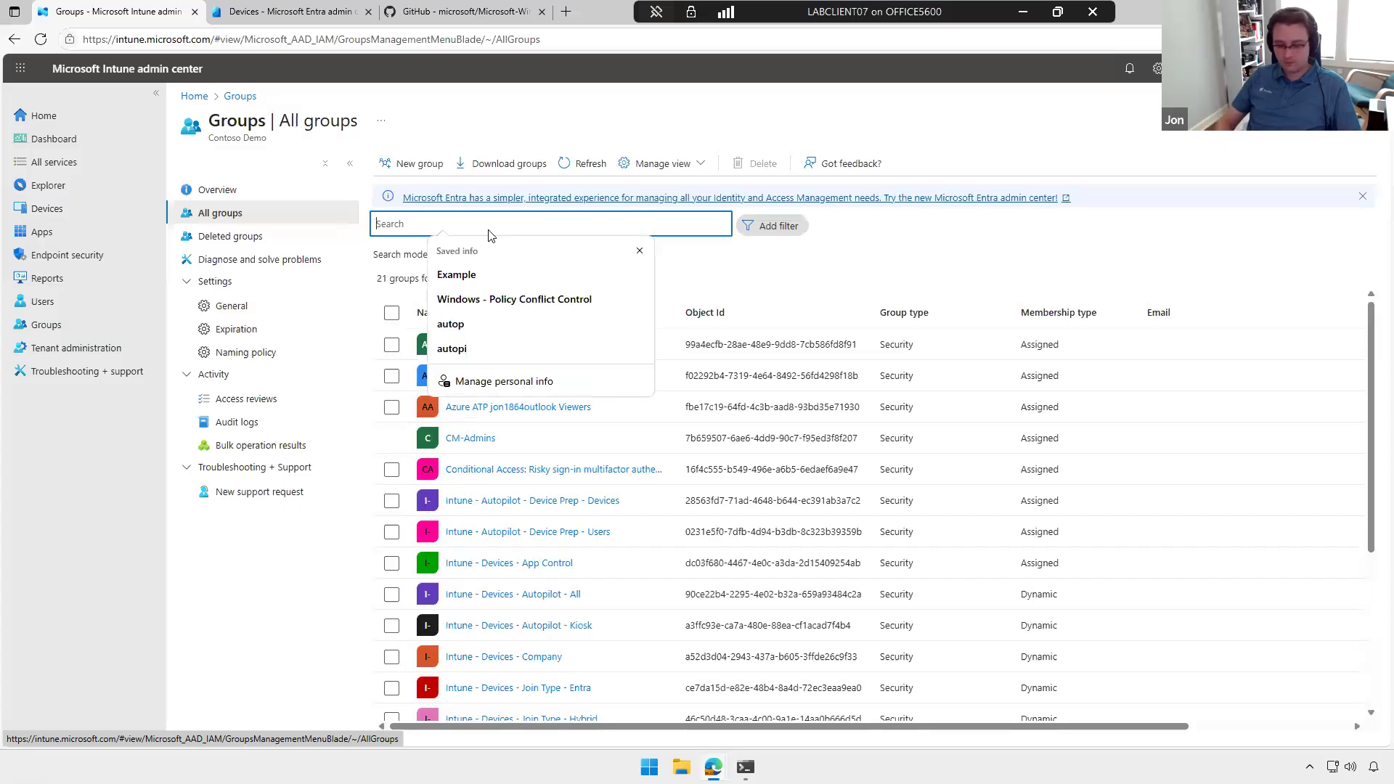
type("autopi")
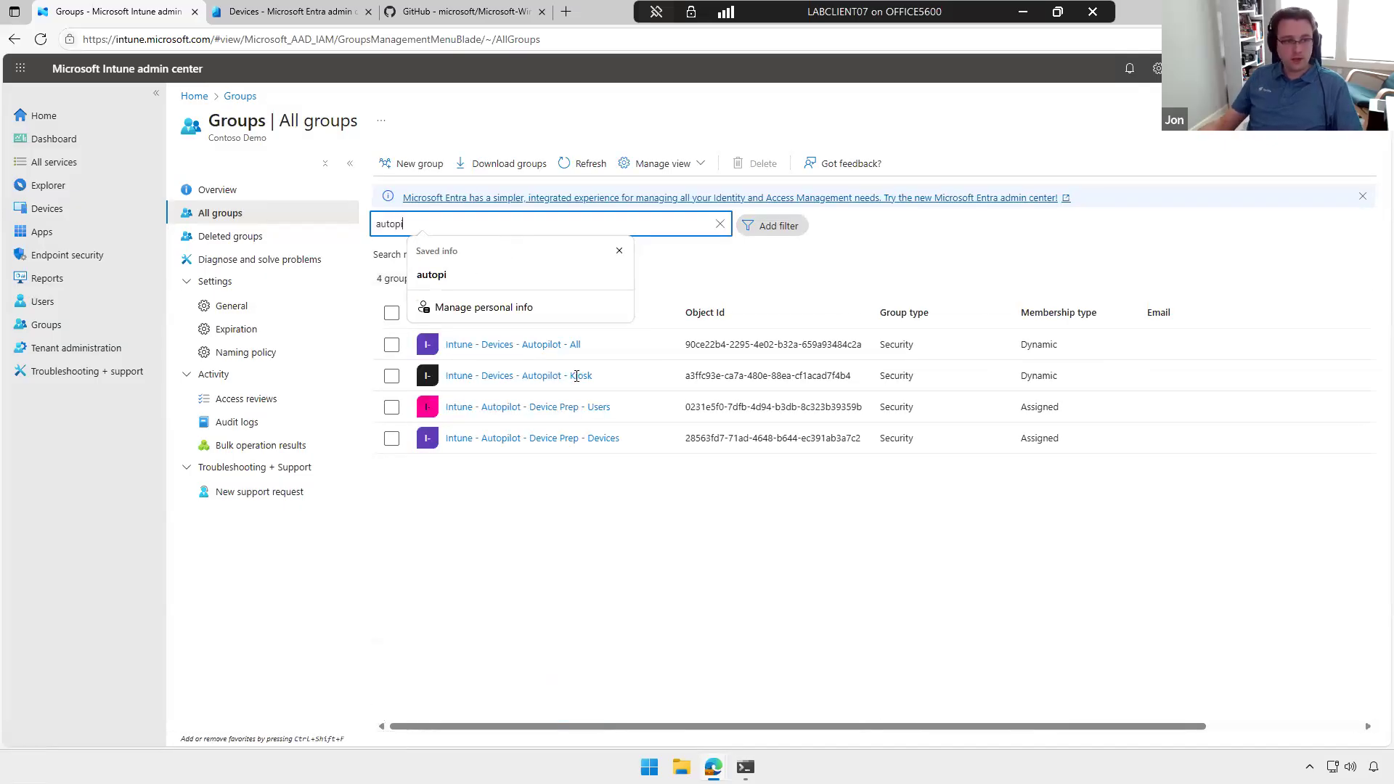
left_click(646, 529)
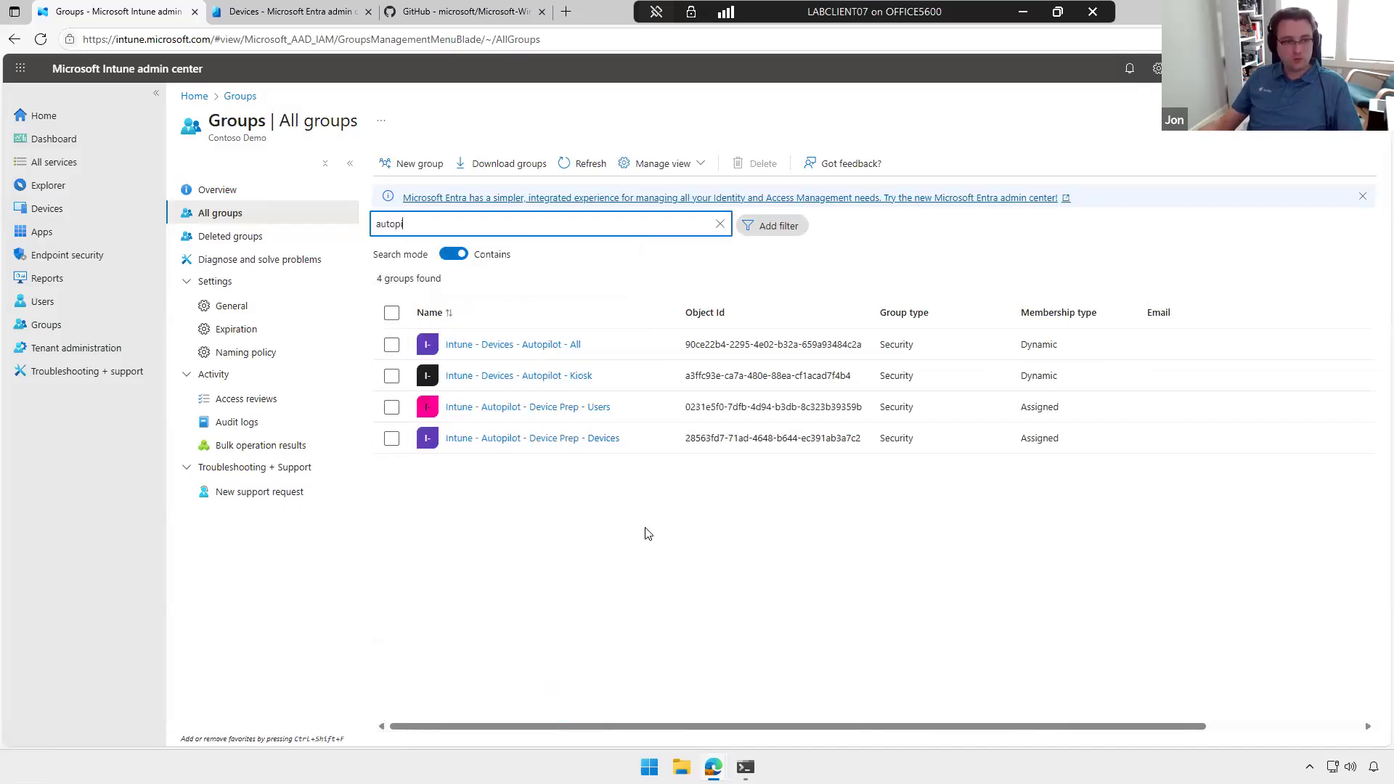
left_click(538, 347)
left_click(538, 345)
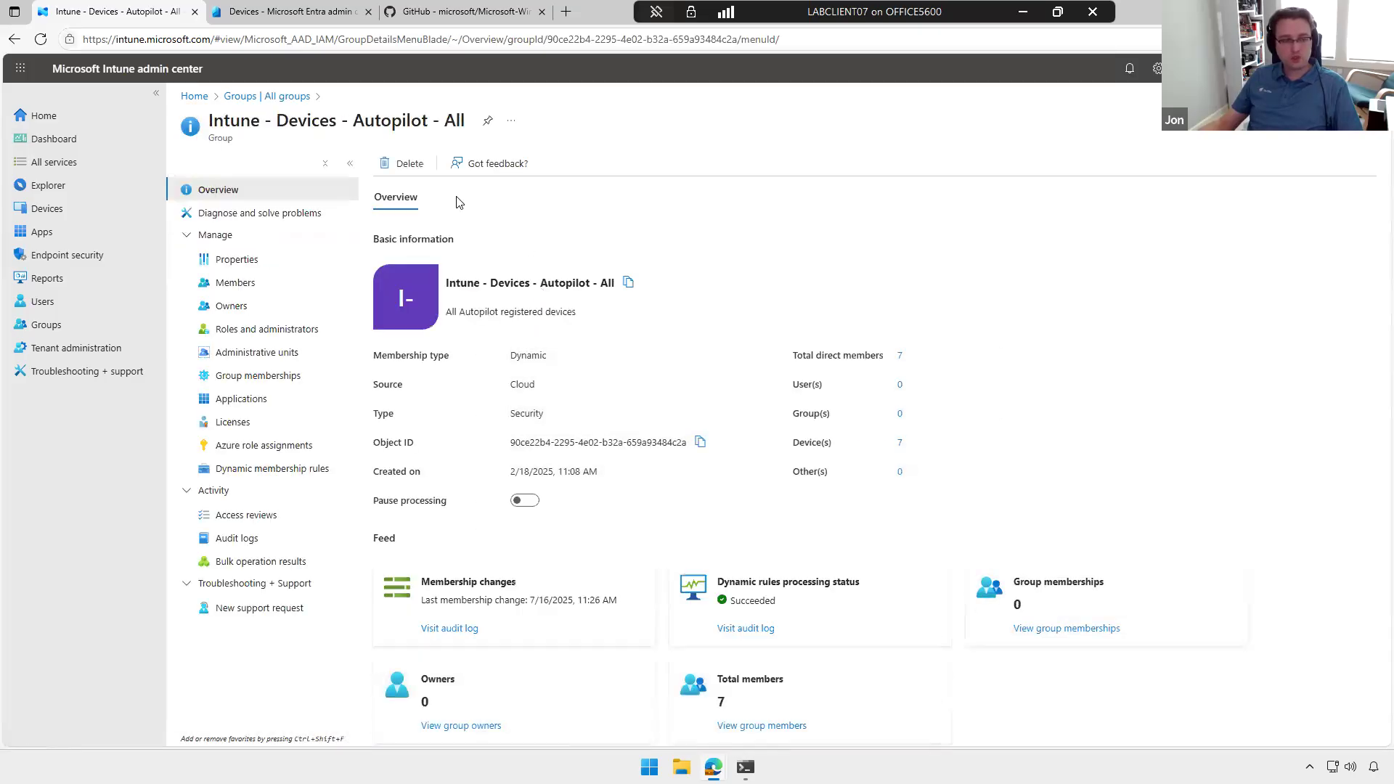
Step: Examine the rule syntax in the group's dynamic membership rules and return to the list of all groups
left_click(270, 468)
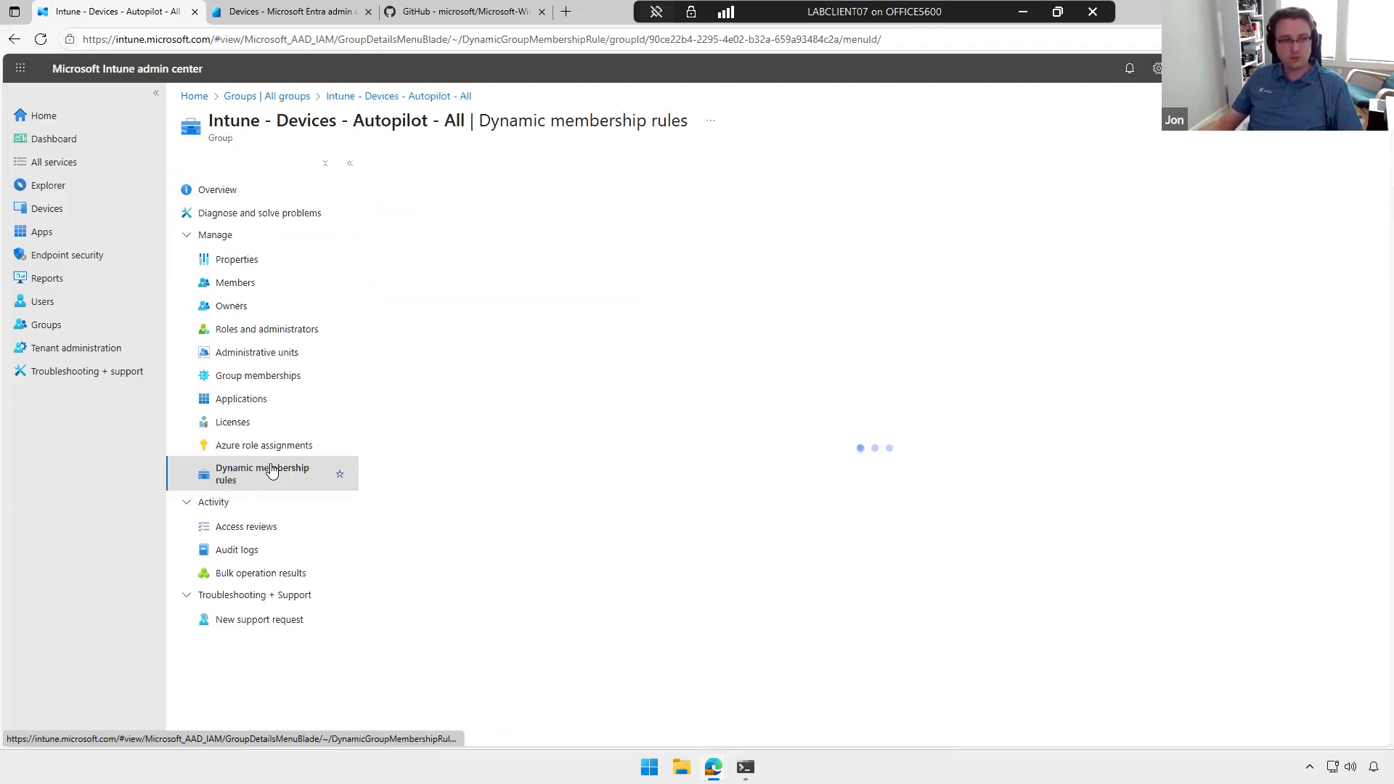
left_click_drag(636, 419, 377, 430)
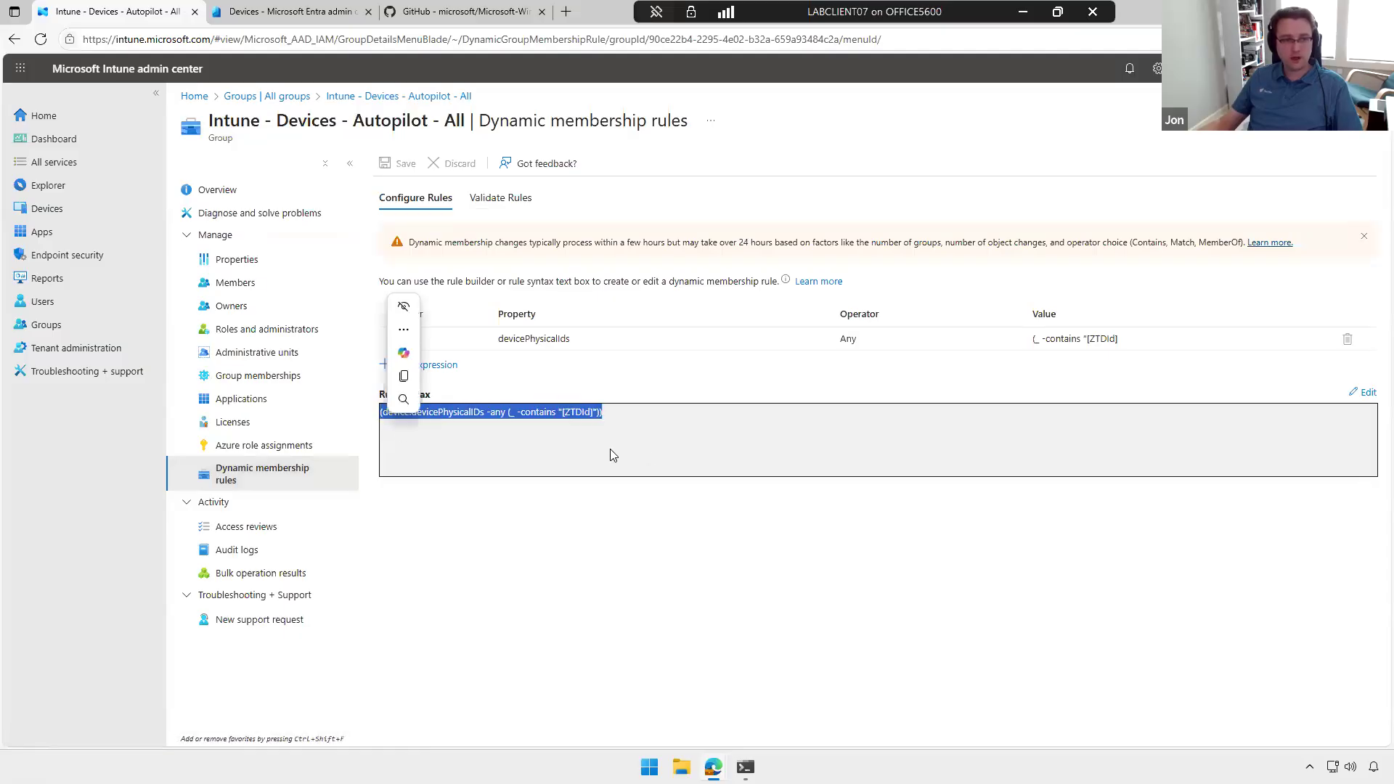
left_click(657, 434)
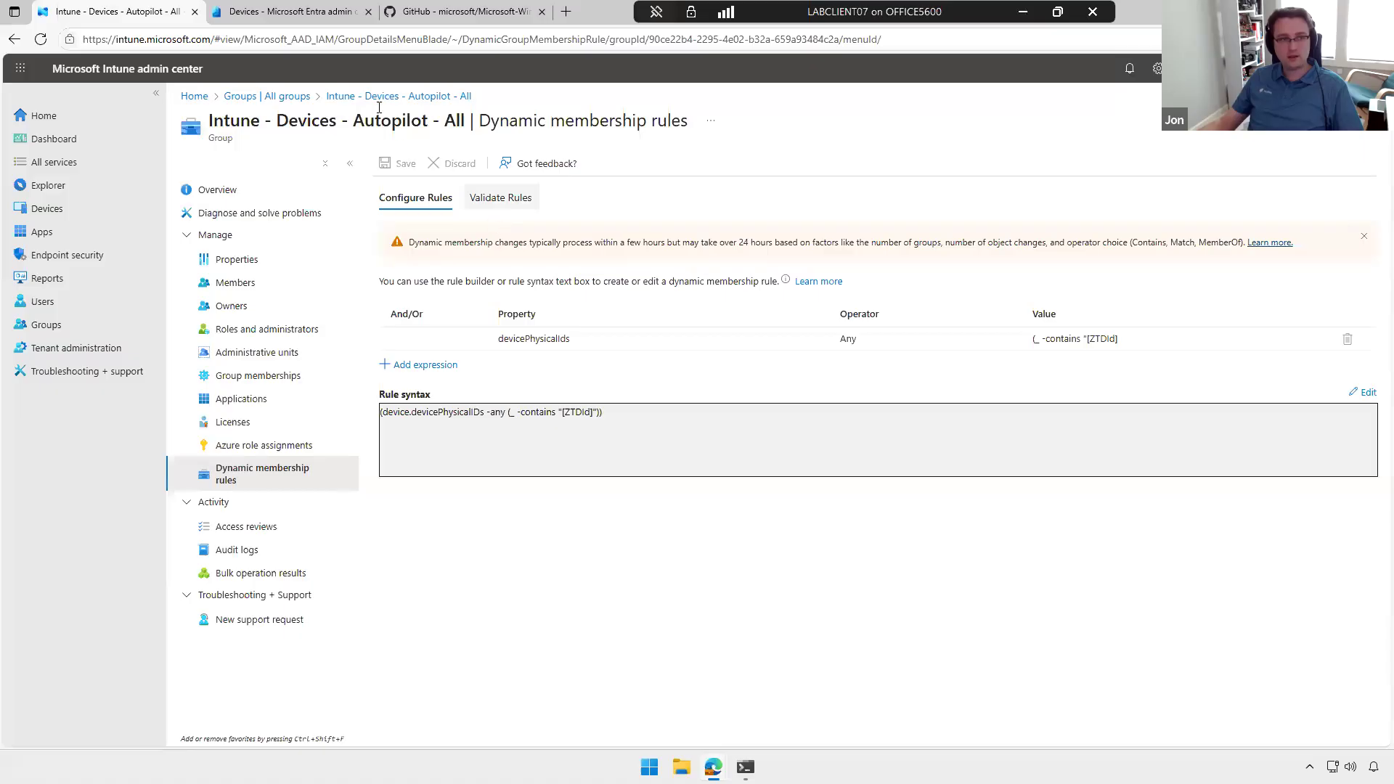
left_click(294, 100)
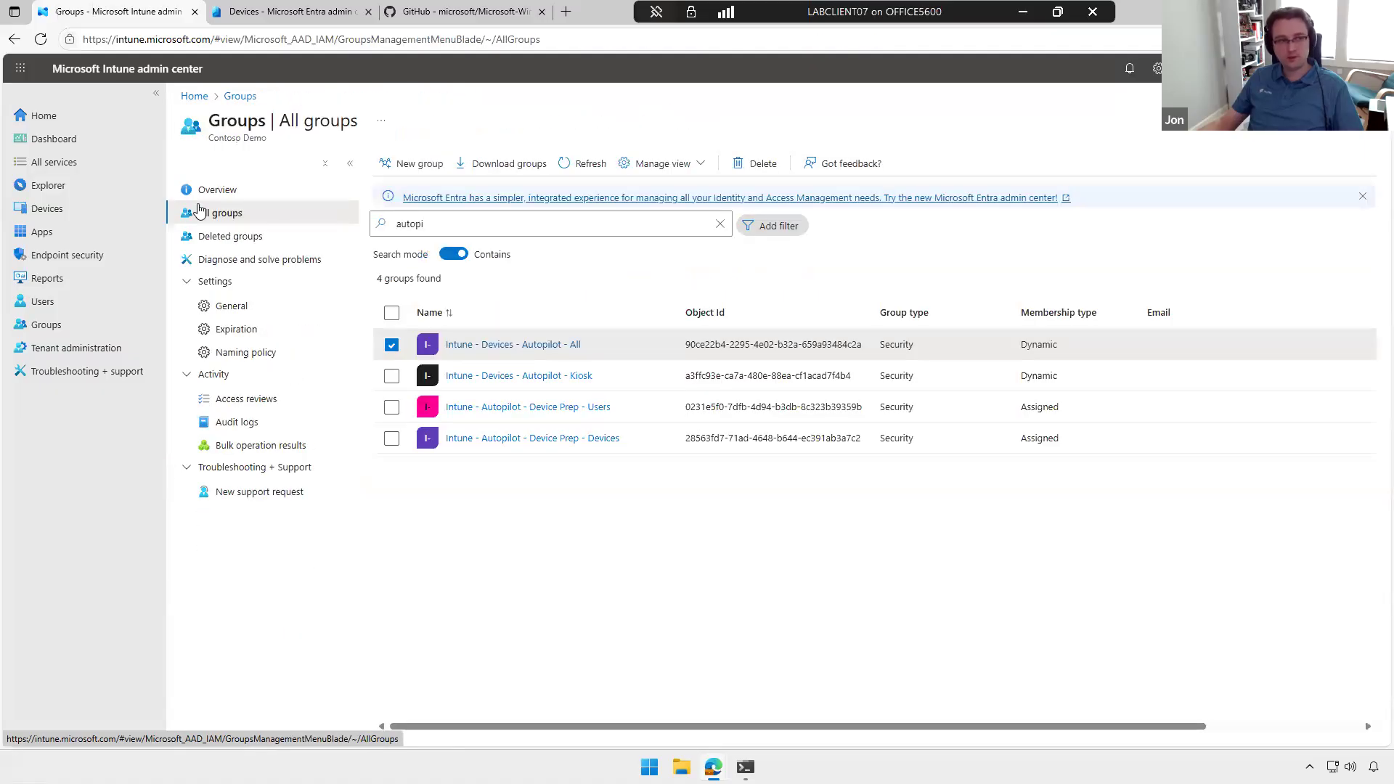
Step: Open the enrollment settings for Windows devices
left_click(67, 211)
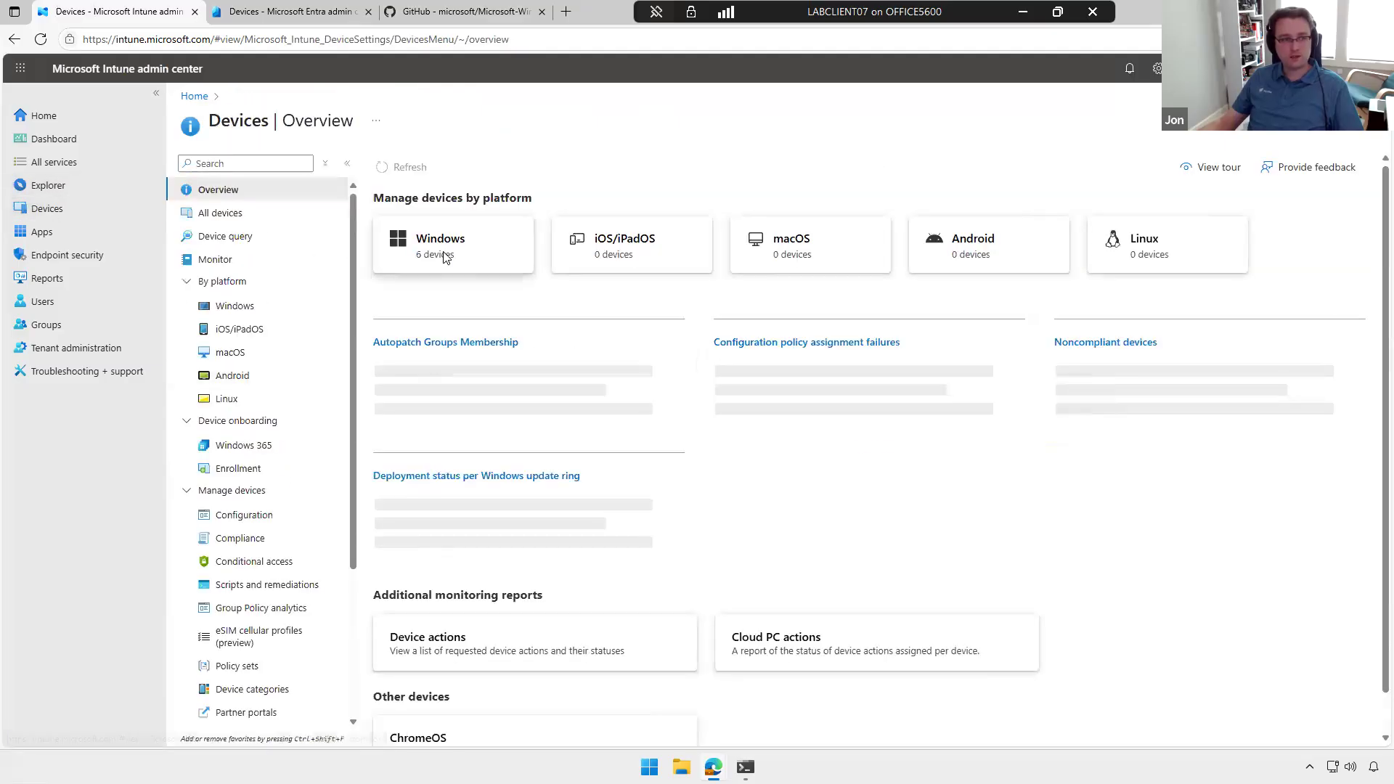
left_click(439, 255)
left_click(240, 282)
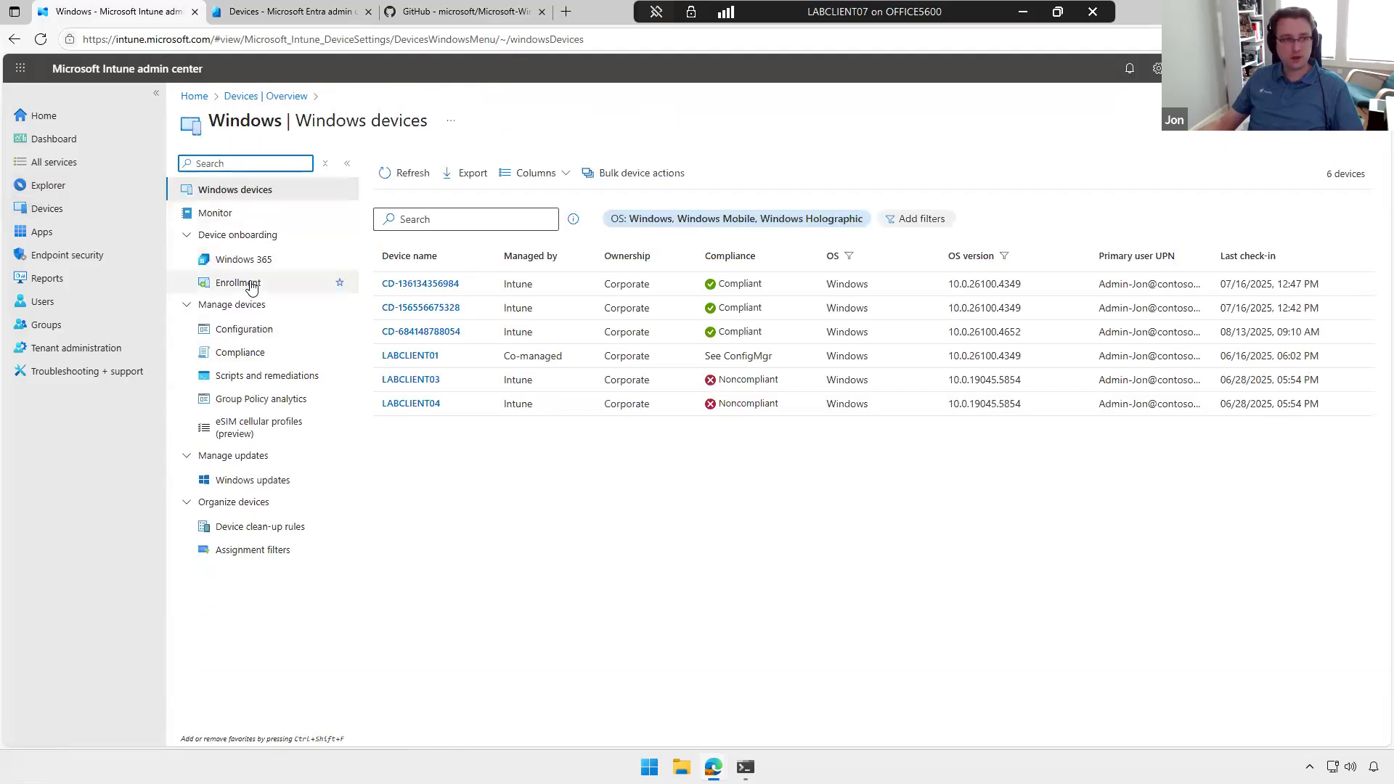
Step: Assign the group tag Kiosk to the last device in the Windows Autopilot devices list and save it
scroll(509, 566, "down", 2)
left_click(438, 587)
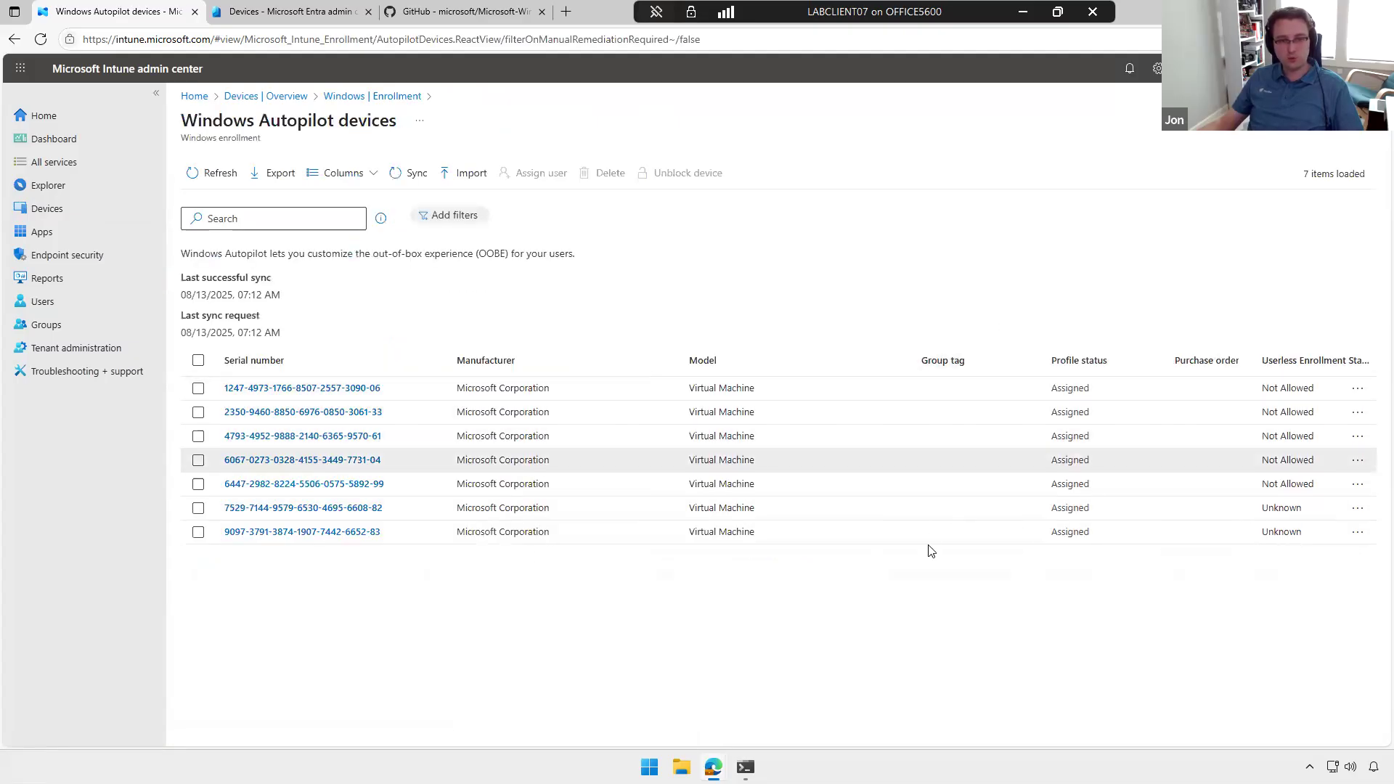
left_click(319, 392)
left_click(320, 531)
left_click(1230, 366)
type("Kiosk")
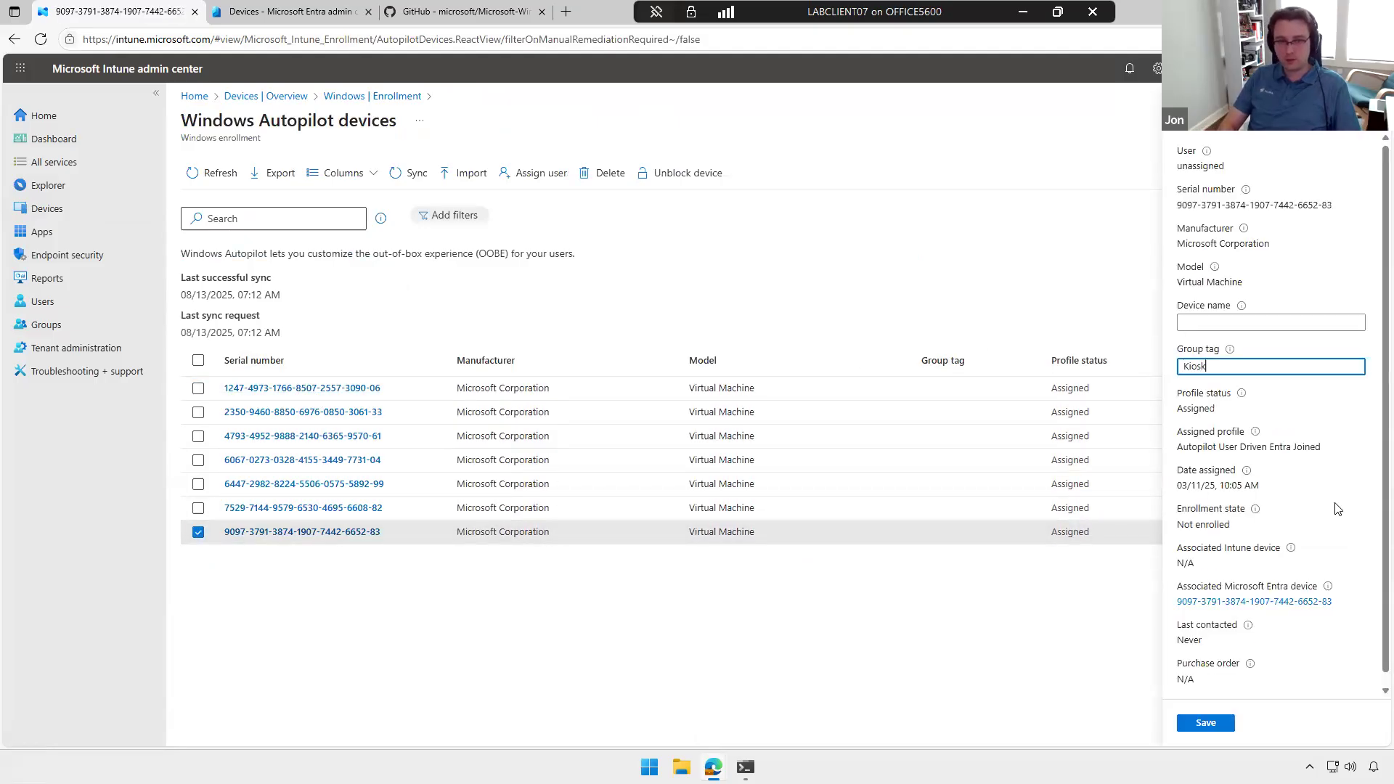
left_click(1208, 721)
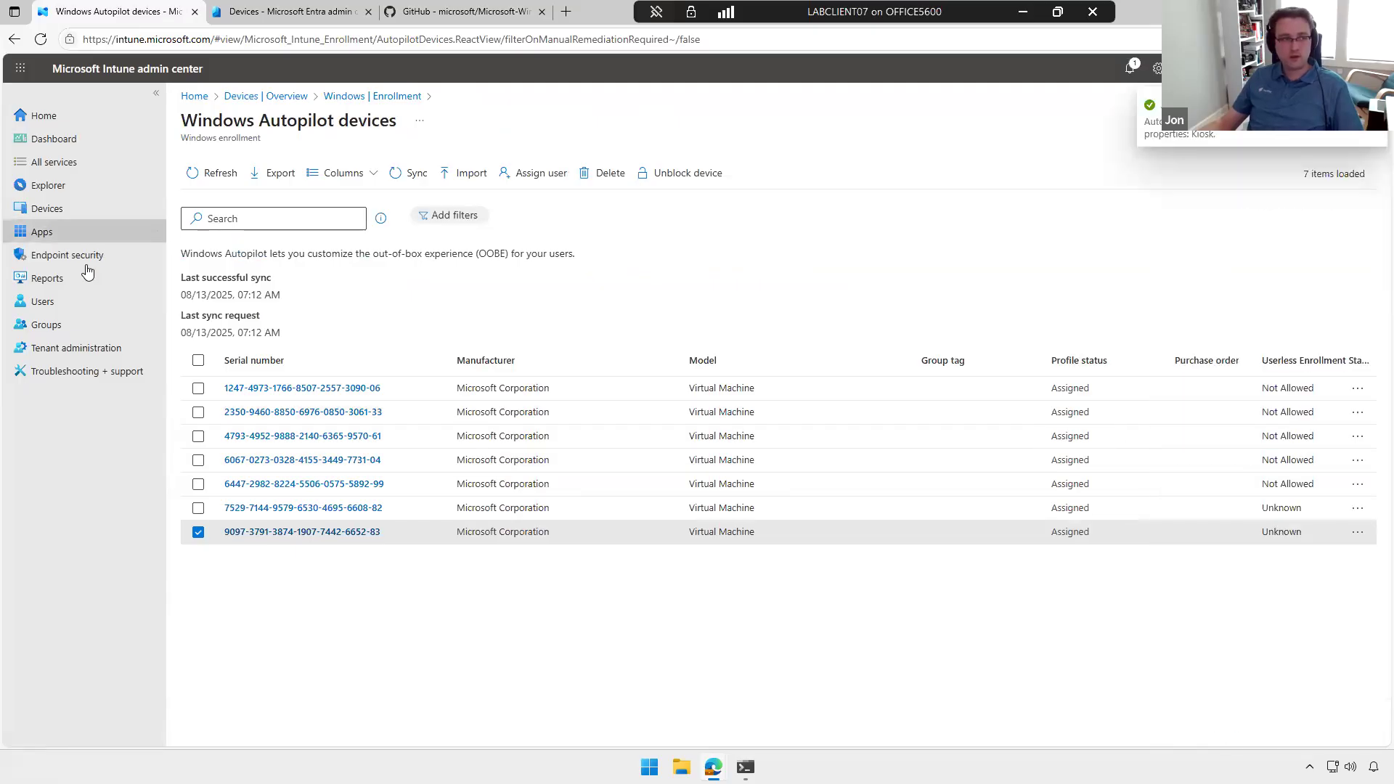
Step: Search all groups for "autopi" and open the Intune - Devices - Autopilot - Kiosk group
left_click(55, 325)
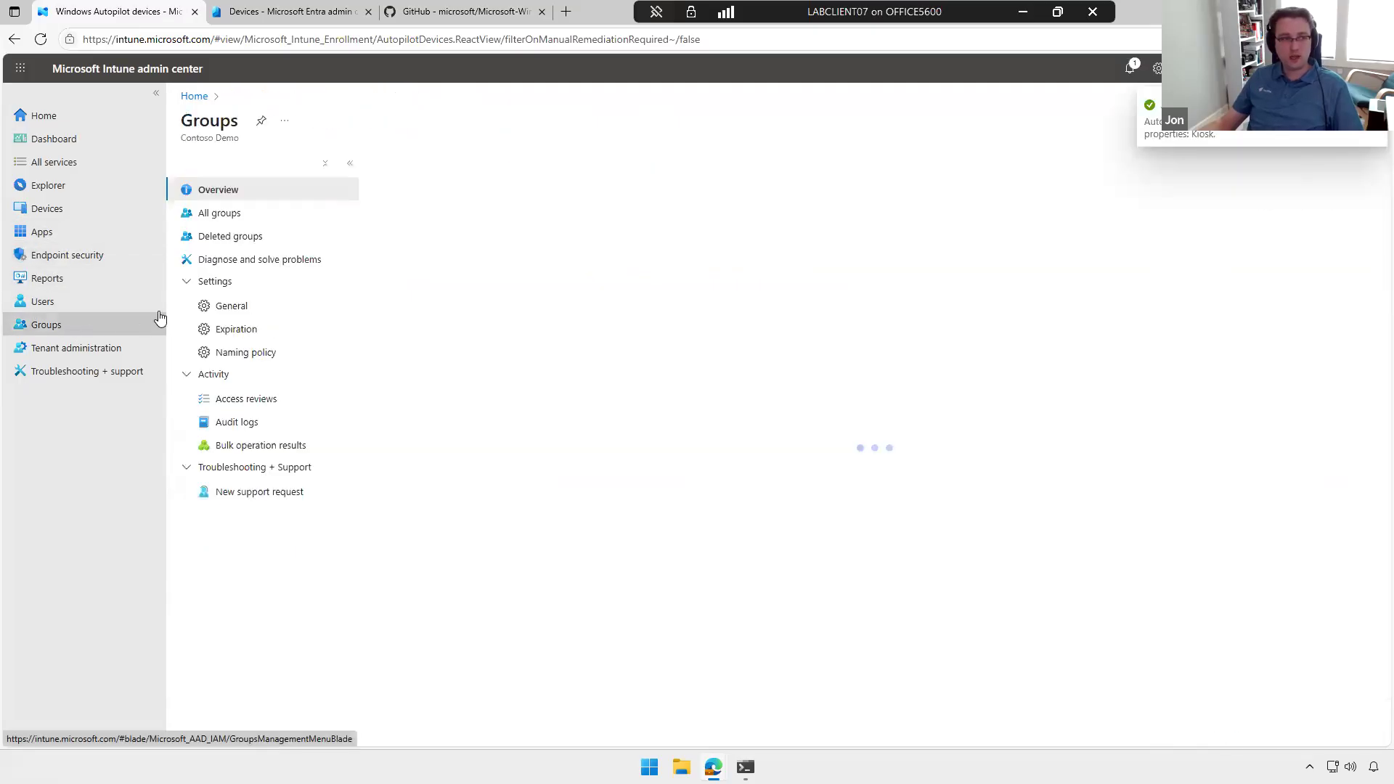
left_click(294, 212)
left_click(499, 218)
type("autopi")
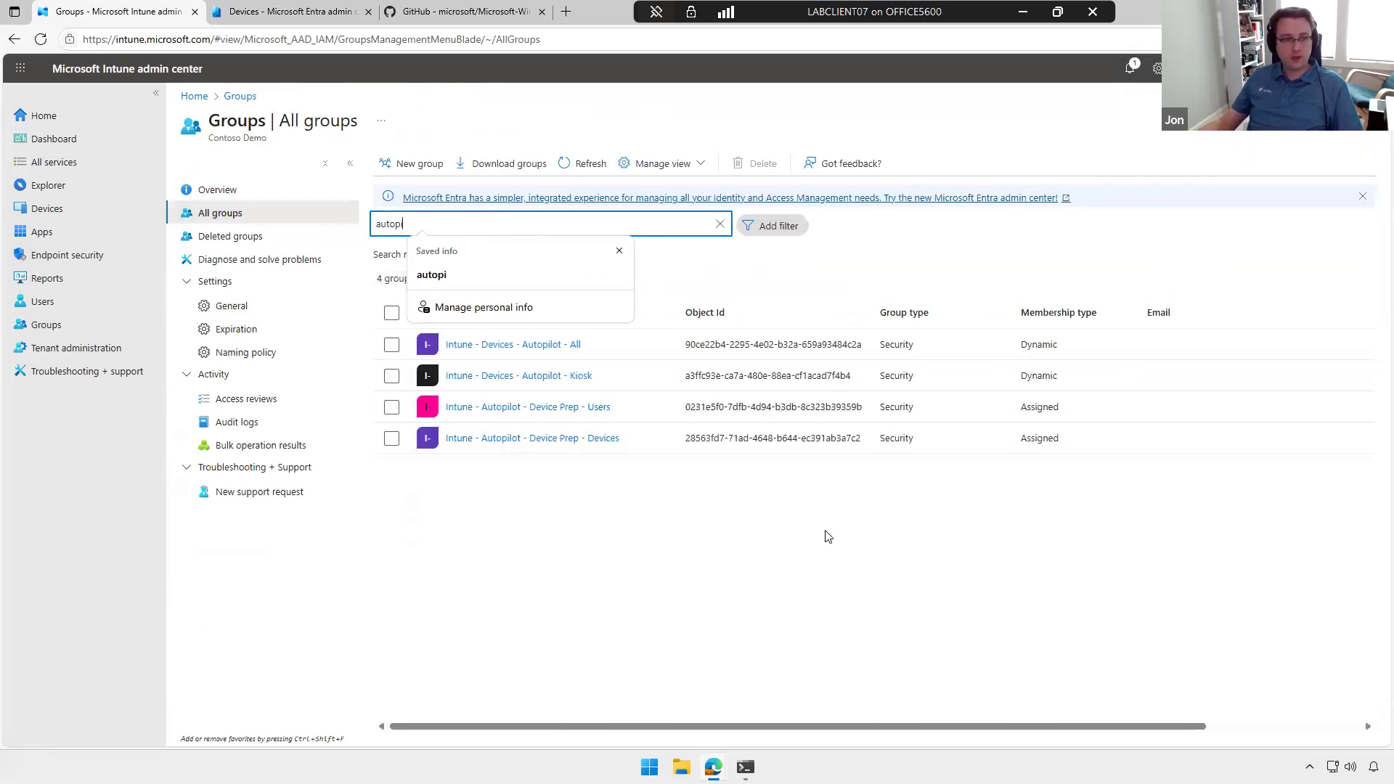
left_click(829, 538)
left_click(566, 377)
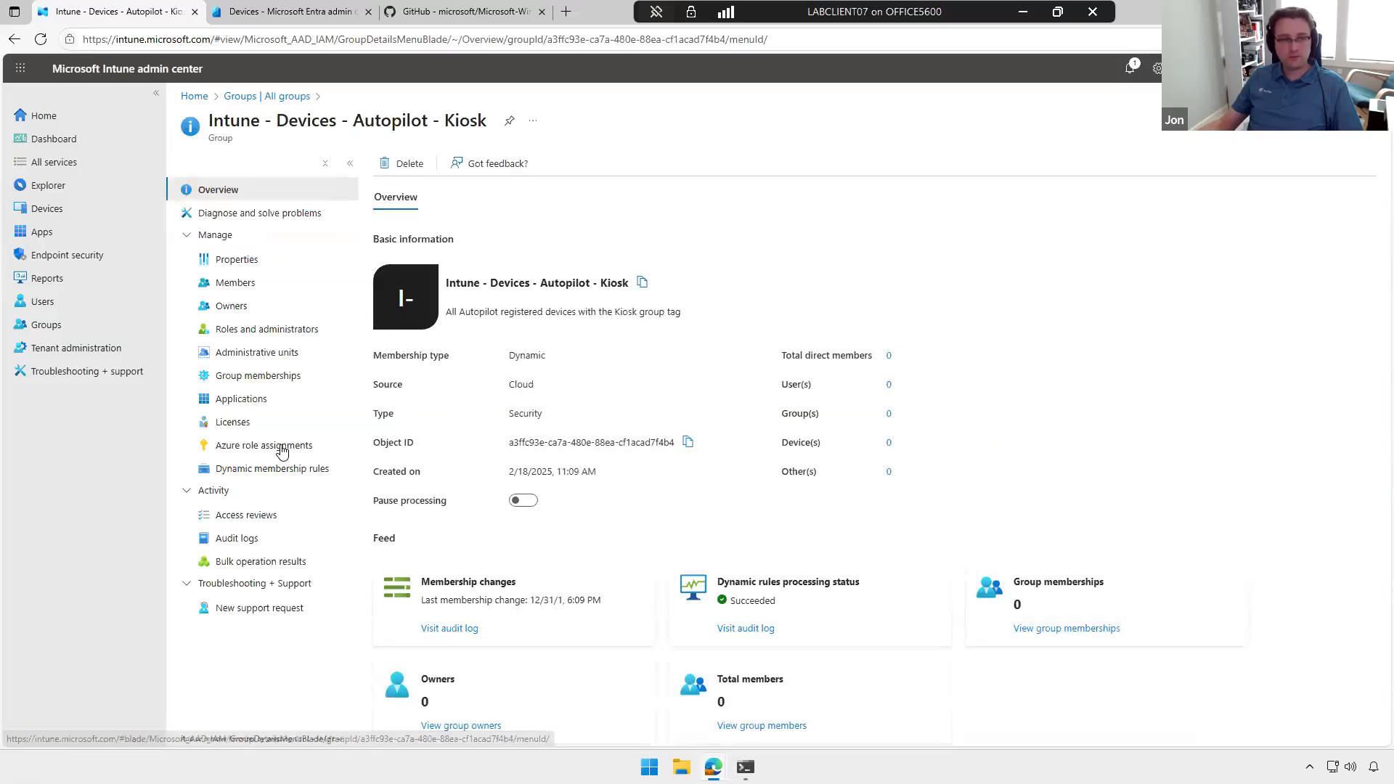
Step: Examine the Kiosk group's dynamic membership rule syntax, highlighting the group tag value in the expression
left_click(253, 476)
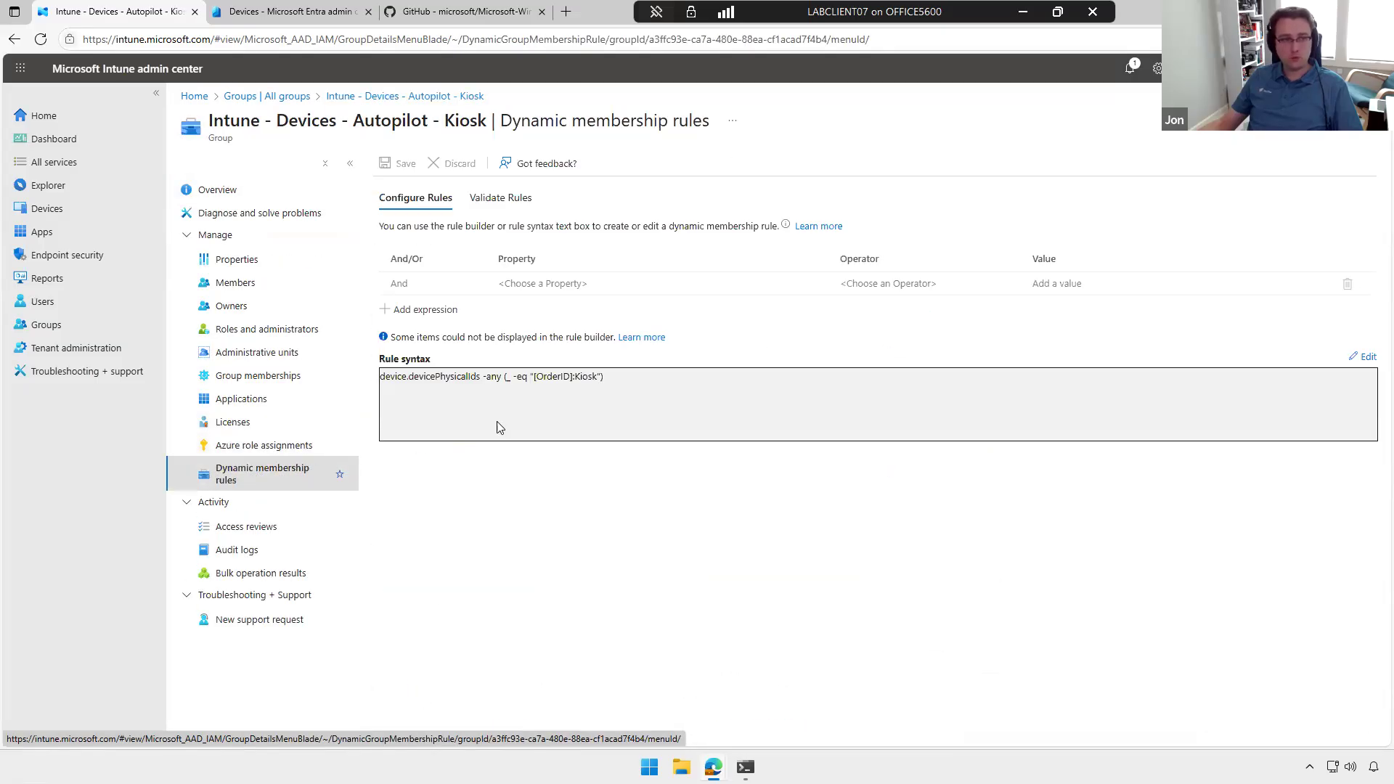
left_click_drag(396, 377, 527, 377)
left_click(562, 377)
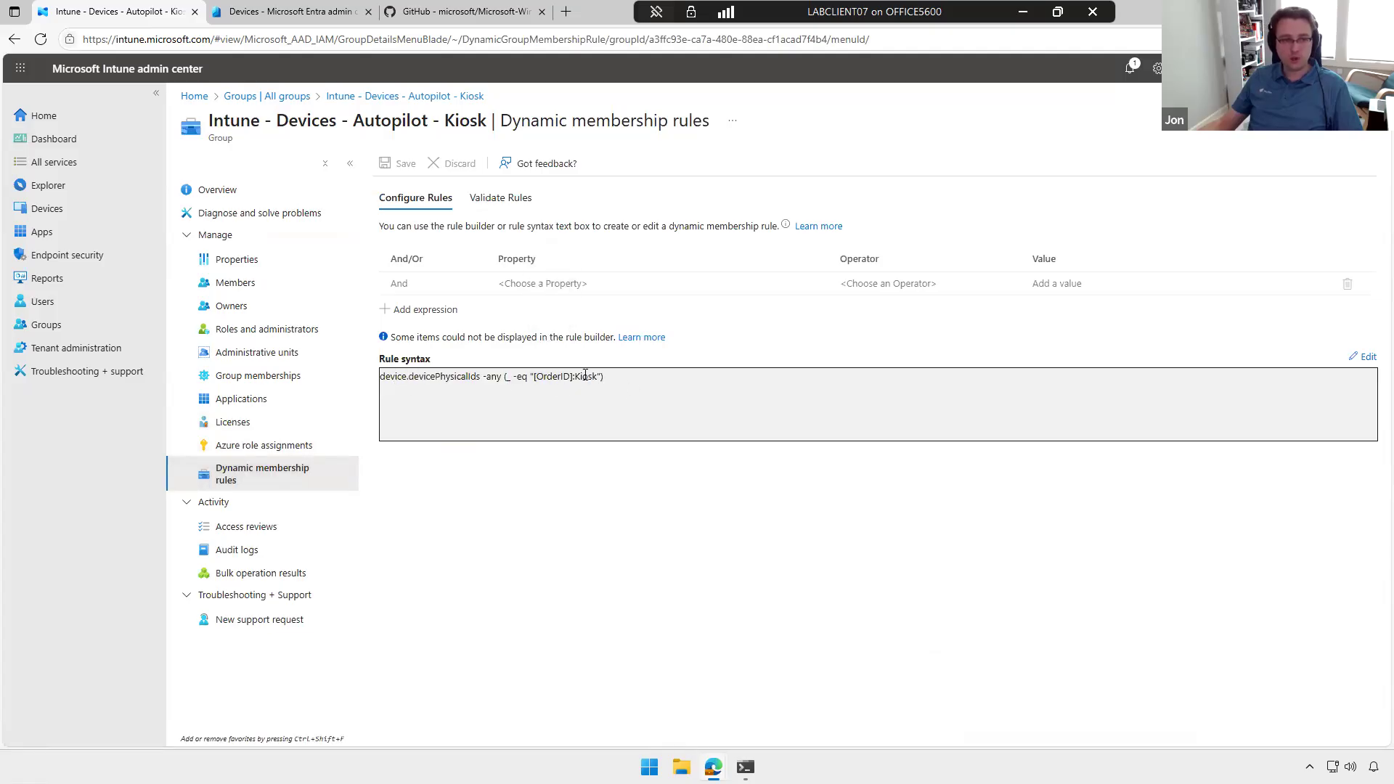
double_click(592, 378)
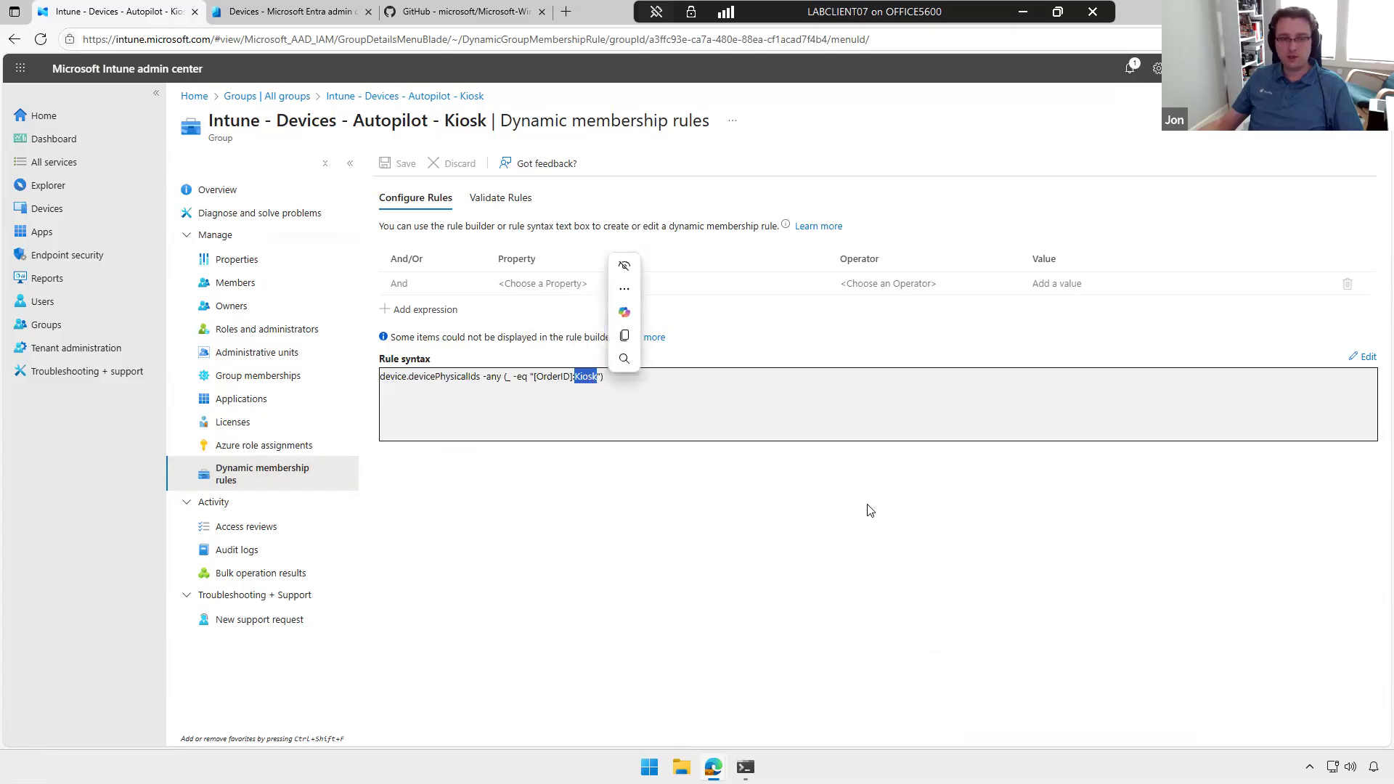
left_click(682, 404)
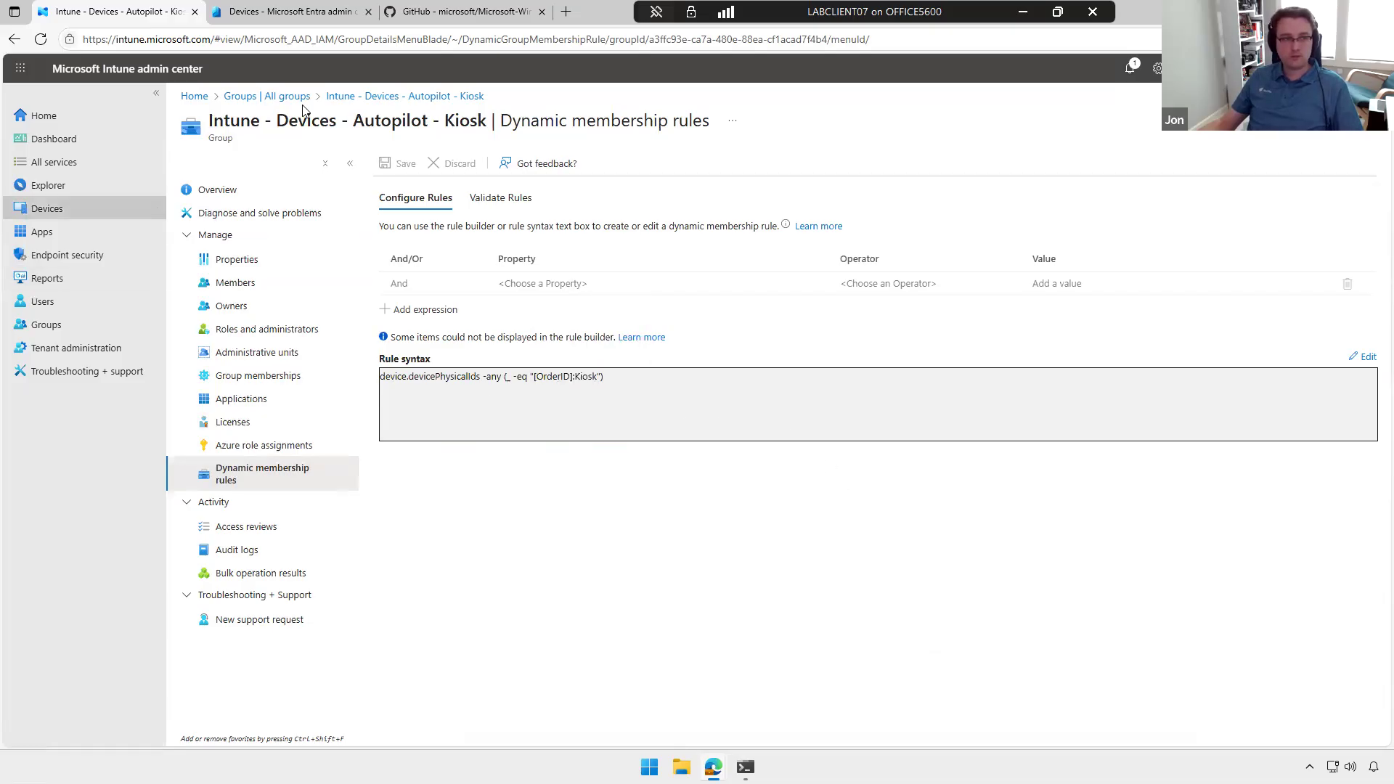
Step: Open the list of Windows Autopilot deployment profiles from the device enrollment settings
left_click(64, 210)
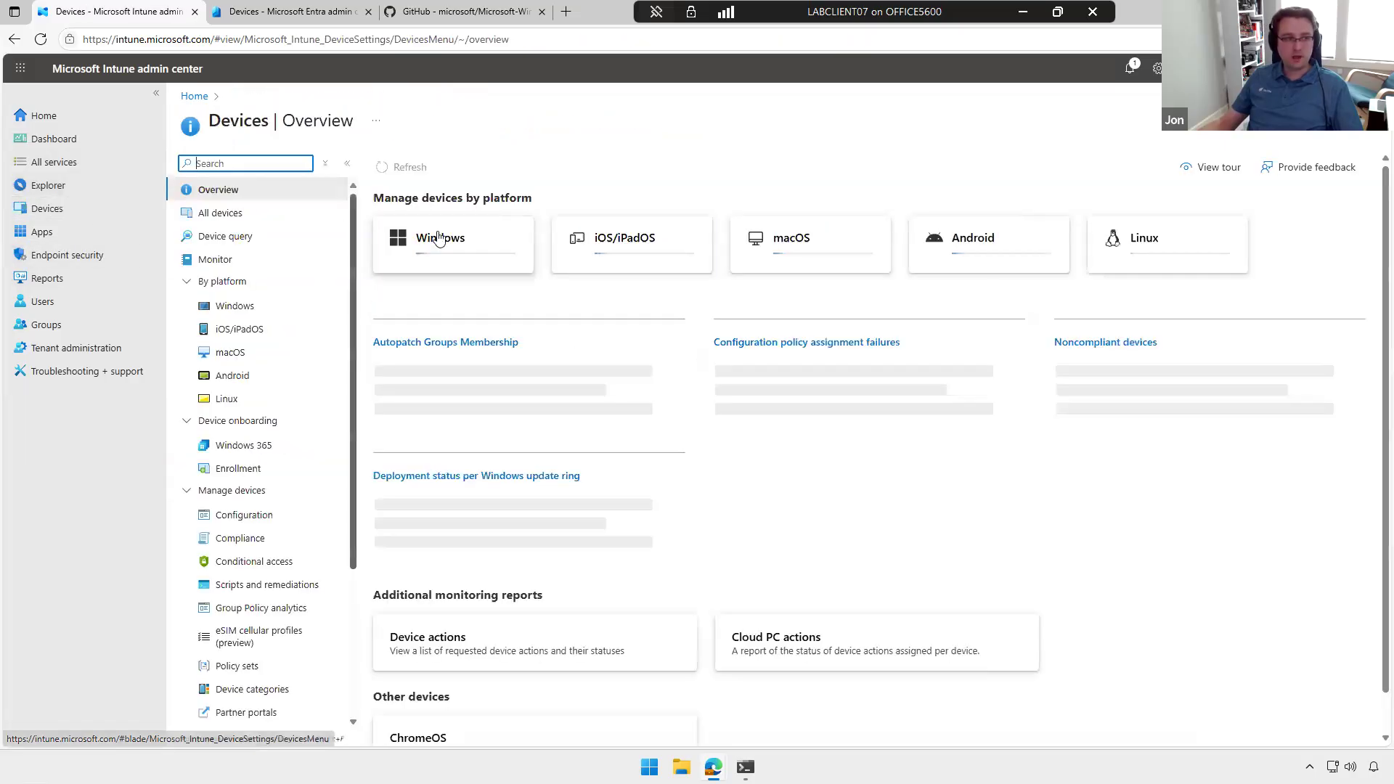
left_click(239, 469)
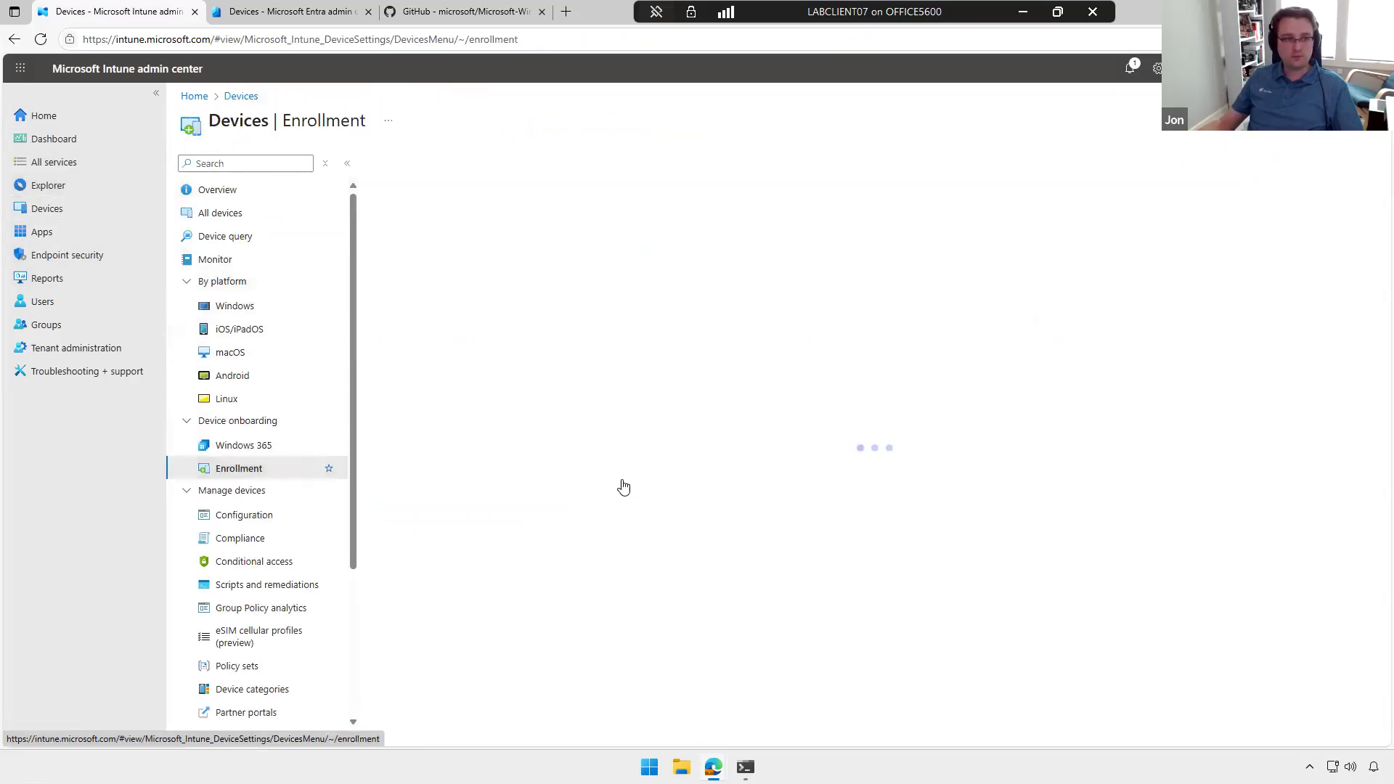
scroll(485, 645, "down", 3)
left_click(486, 642)
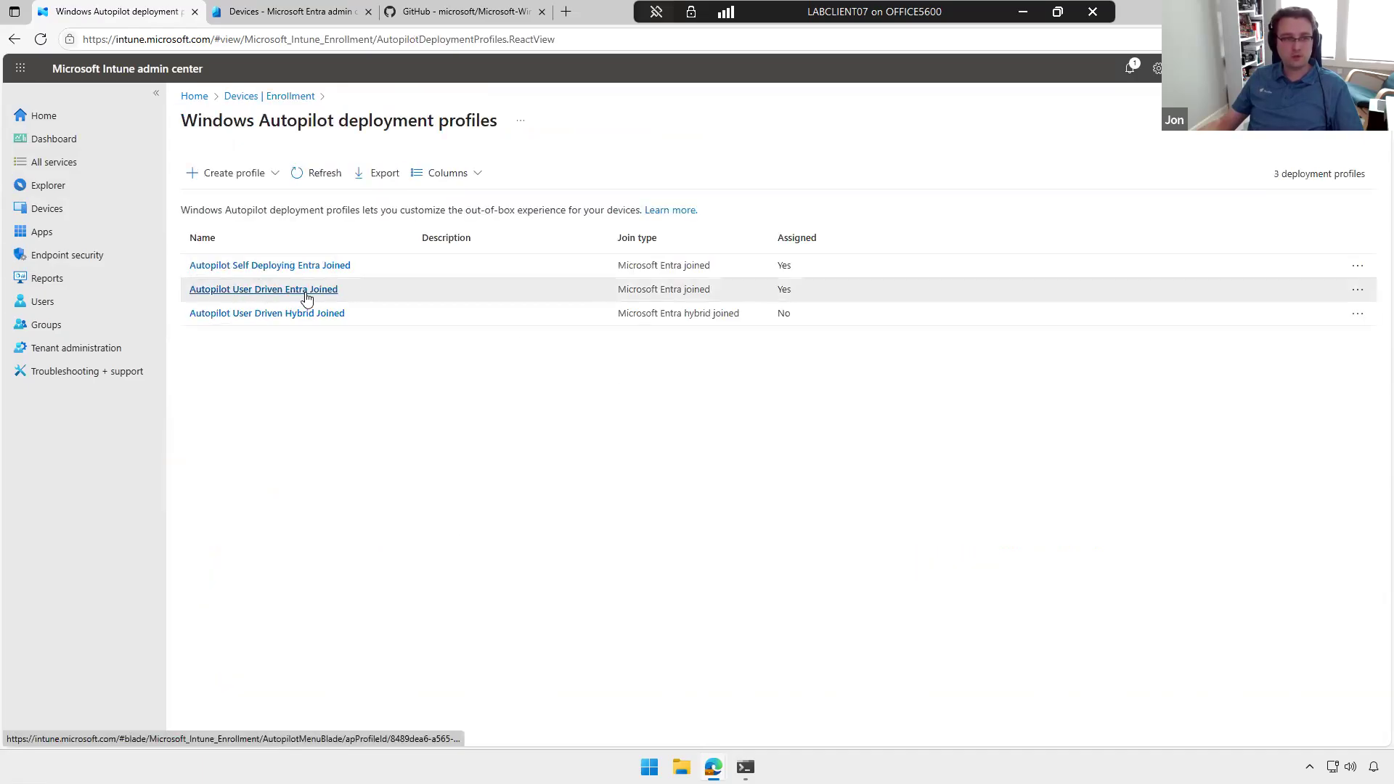
Step: Review the included and excluded groups of the Autopilot User Driven Entra Joined profile and return to the profiles list
left_click(265, 290)
left_click(240, 236)
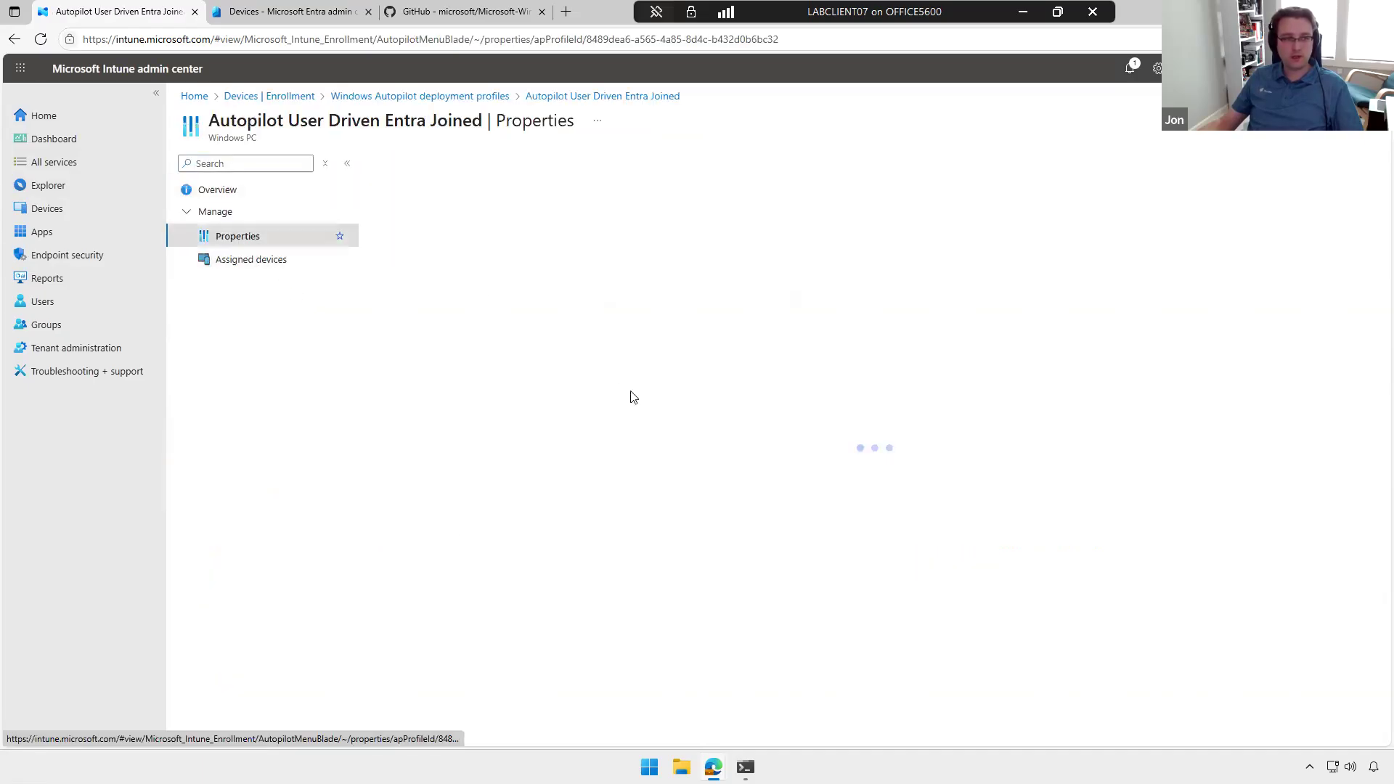
left_click_drag(559, 581, 699, 585)
left_click_drag(558, 598, 684, 612)
left_click(684, 612)
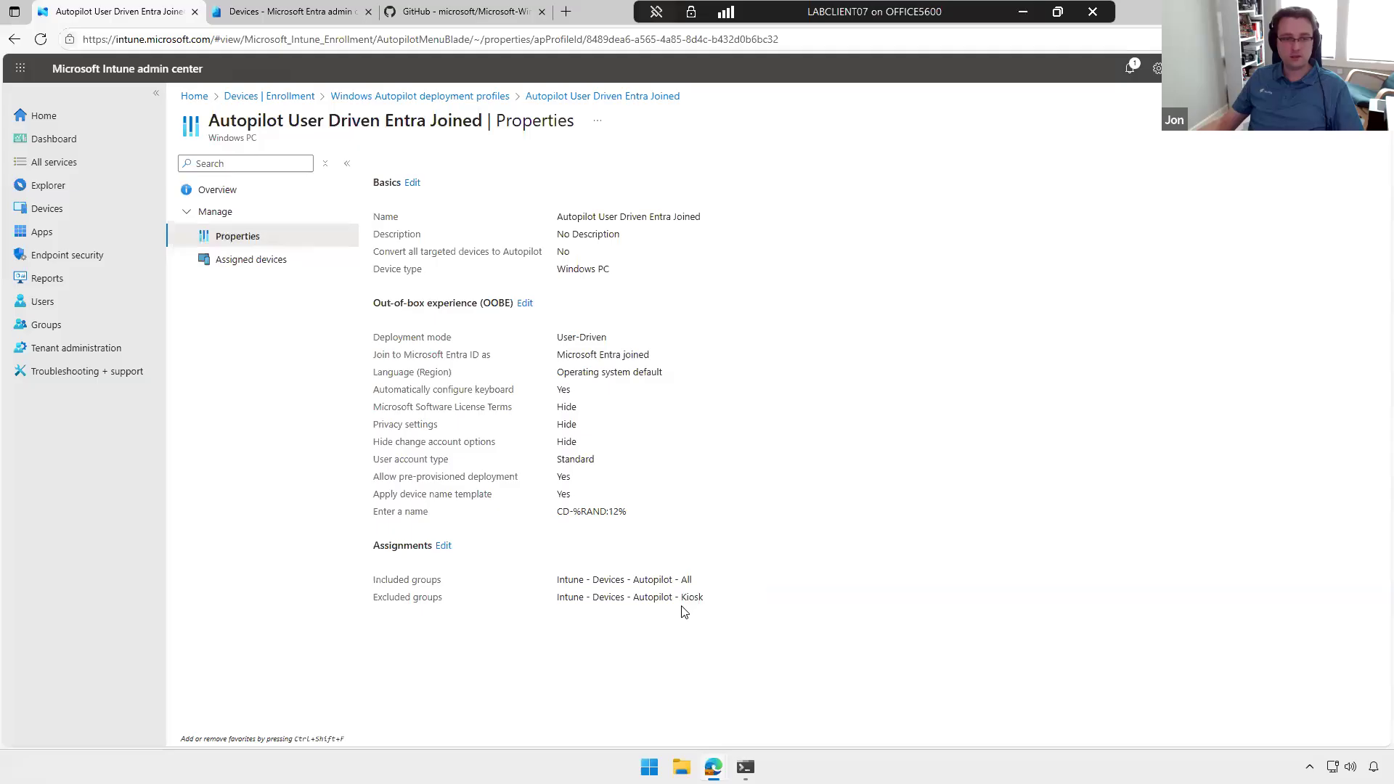
left_click(460, 98)
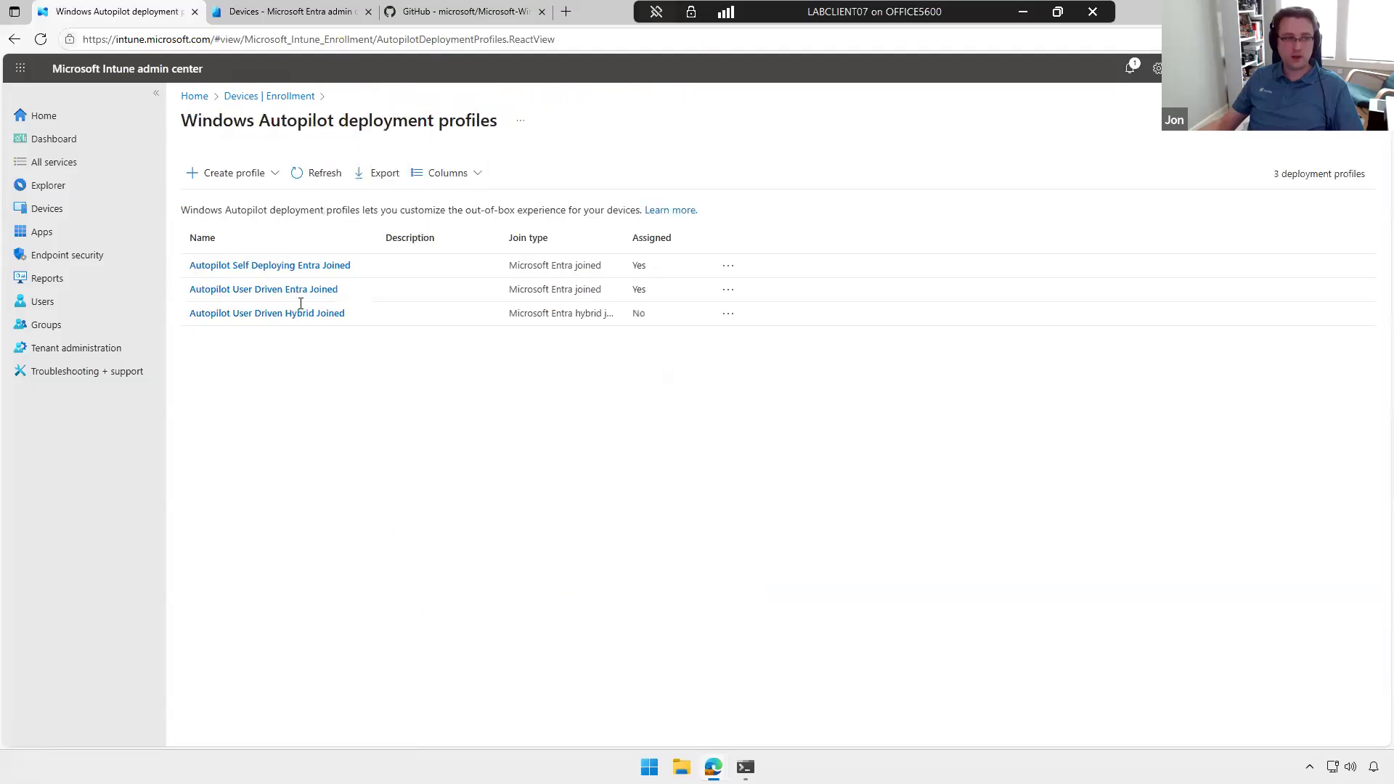
Step: Review the properties and included group of the Autopilot Self Deploying Entra Joined profile
left_click(297, 267)
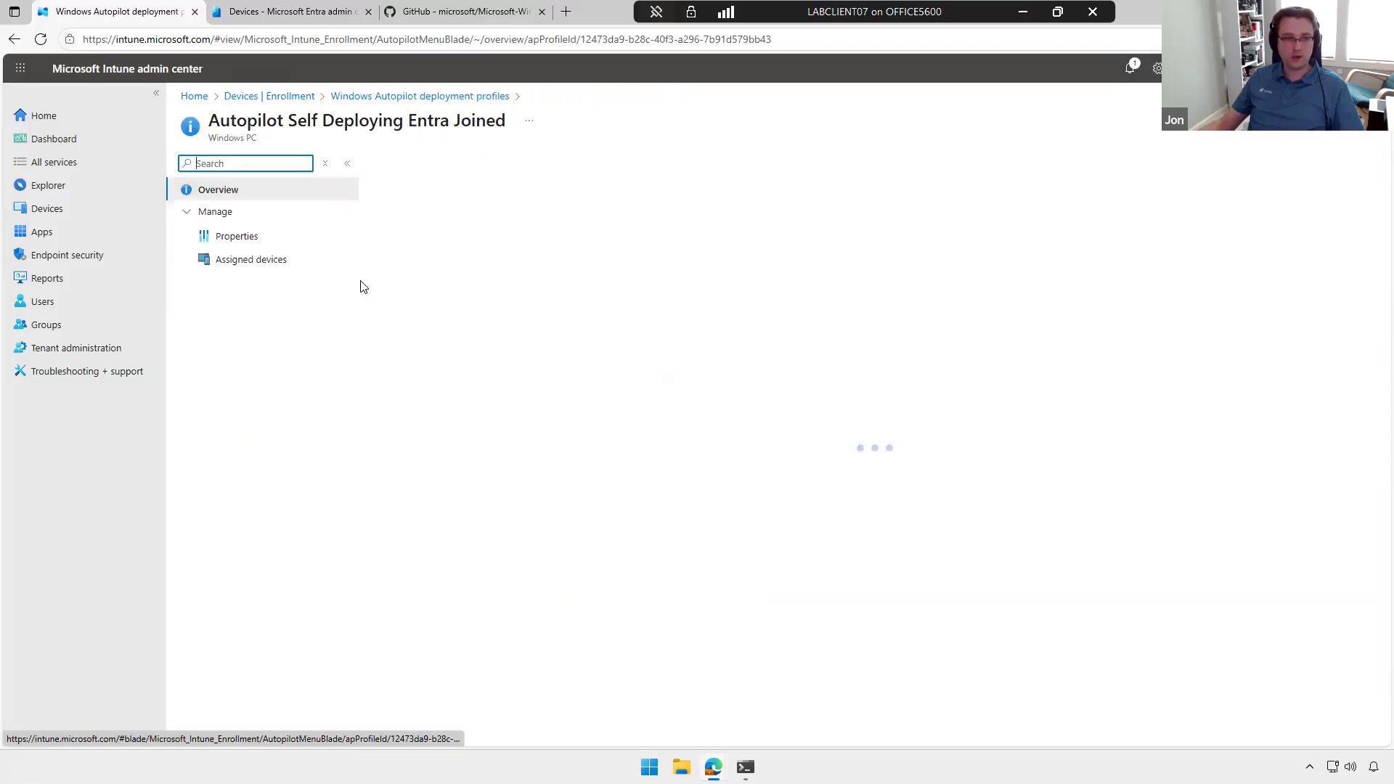
left_click(285, 244)
left_click_drag(559, 578, 708, 581)
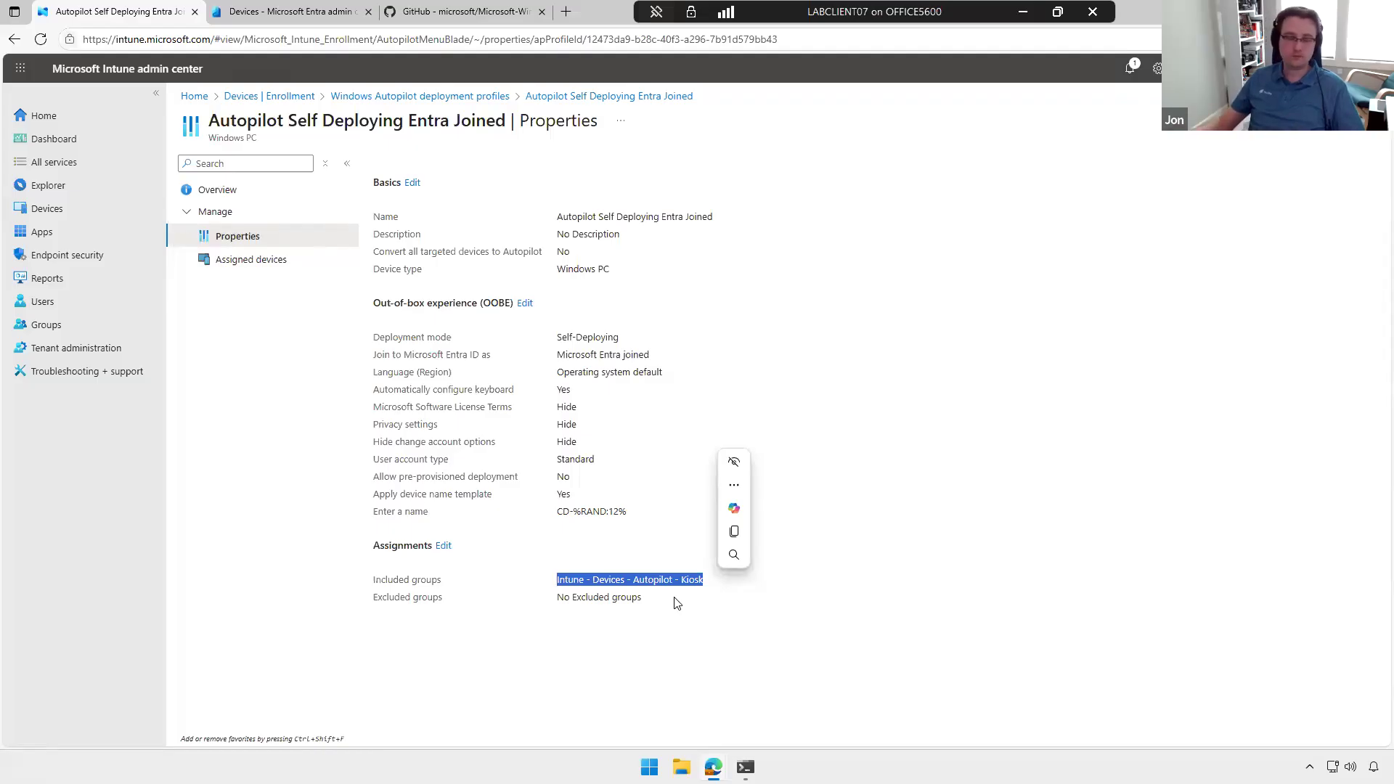
left_click(716, 338)
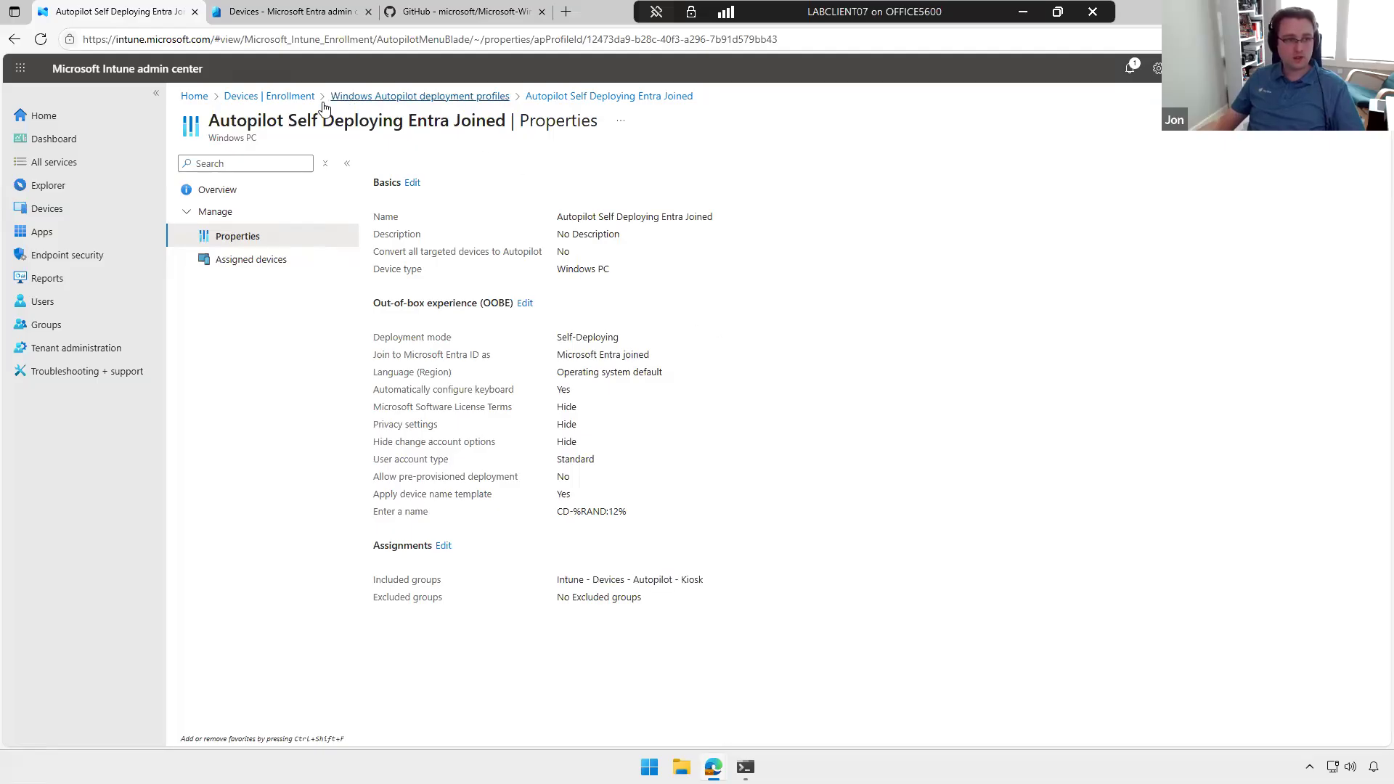
Step: Check the assigned profile of the first Windows Autopilot device, close its details and return to the enrollment settings
left_click(445, 589)
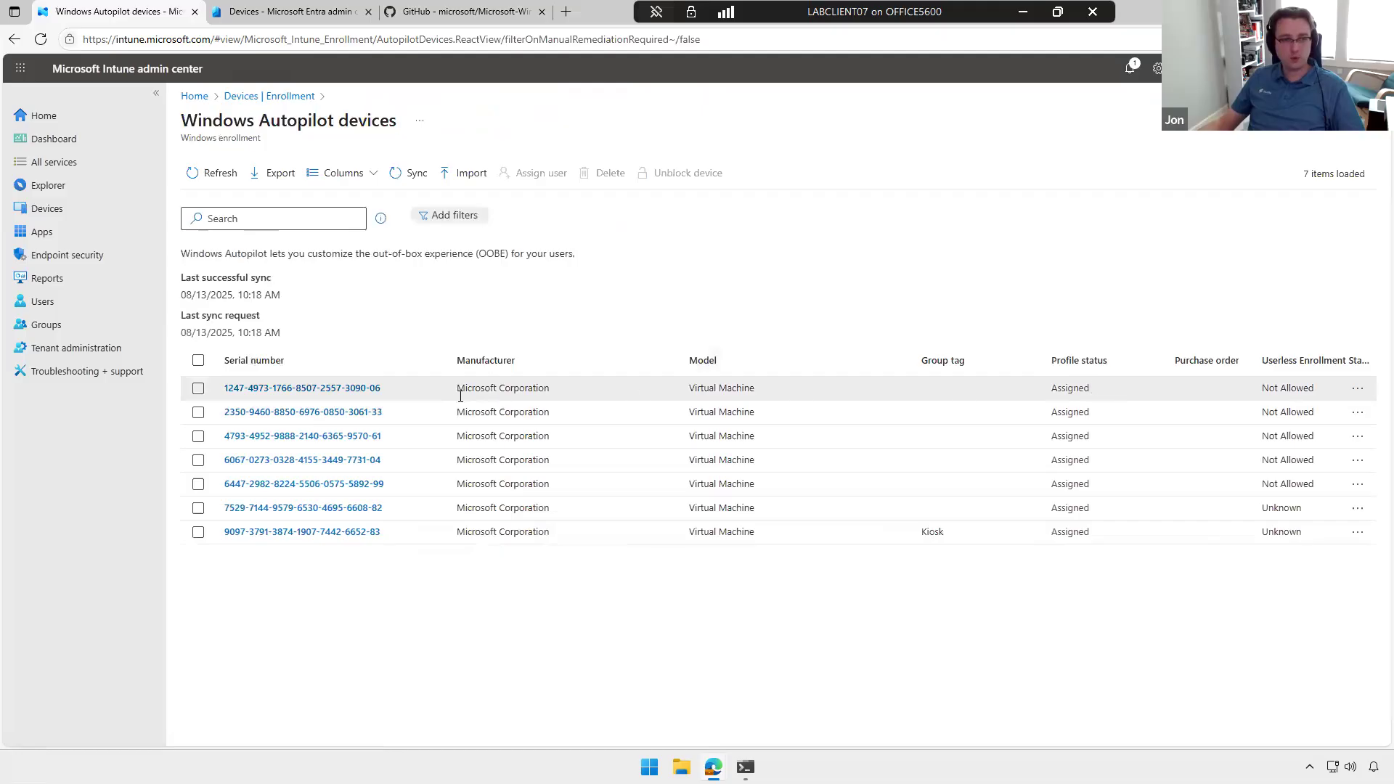
left_click(365, 389)
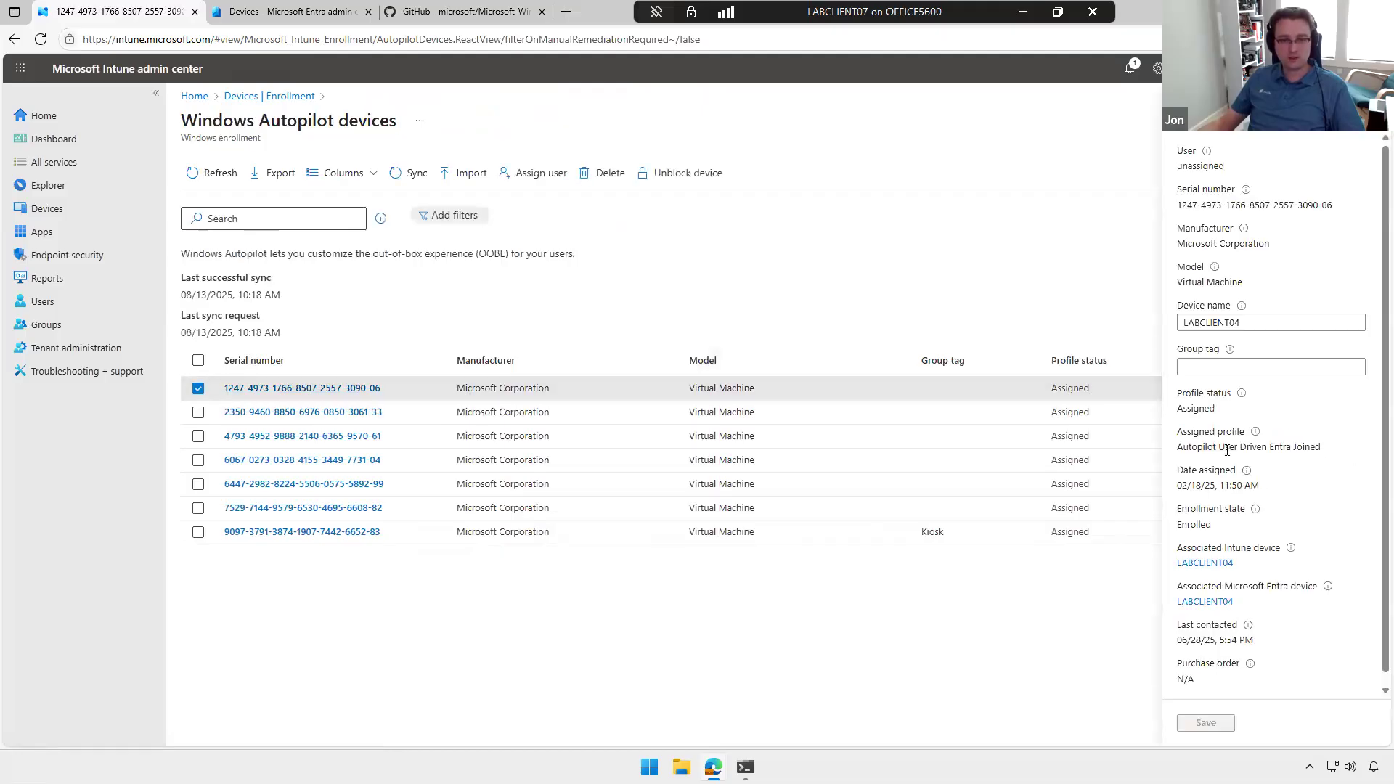
triple_click(1227, 448)
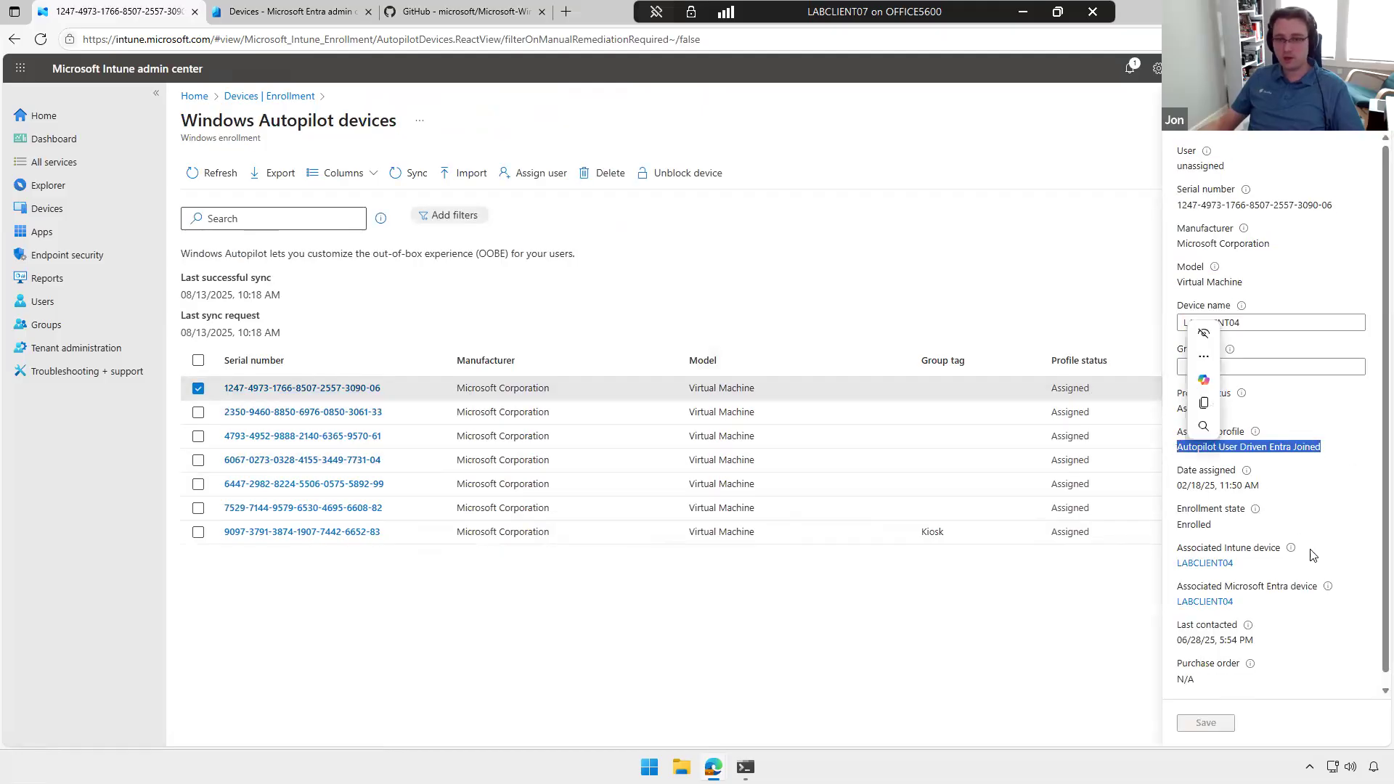
left_click(1074, 263)
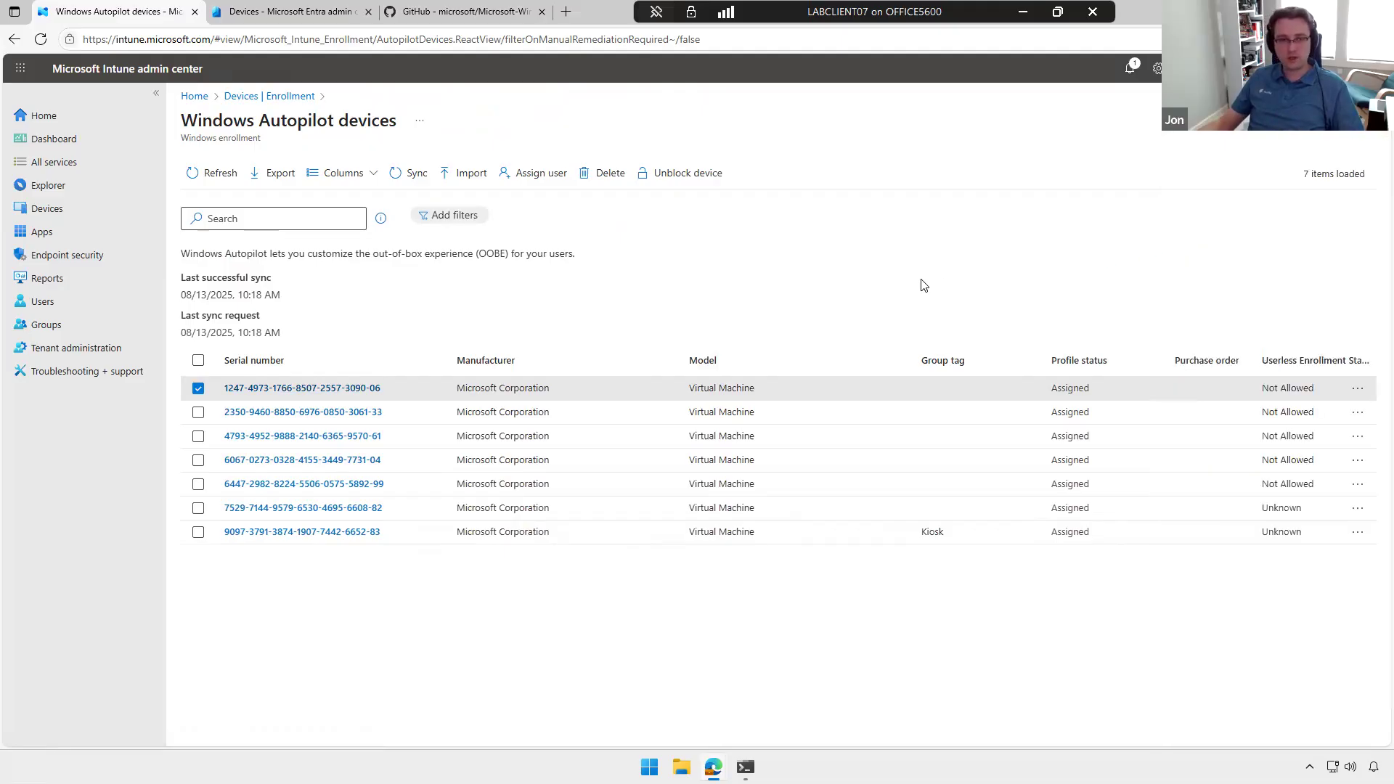
left_click(286, 101)
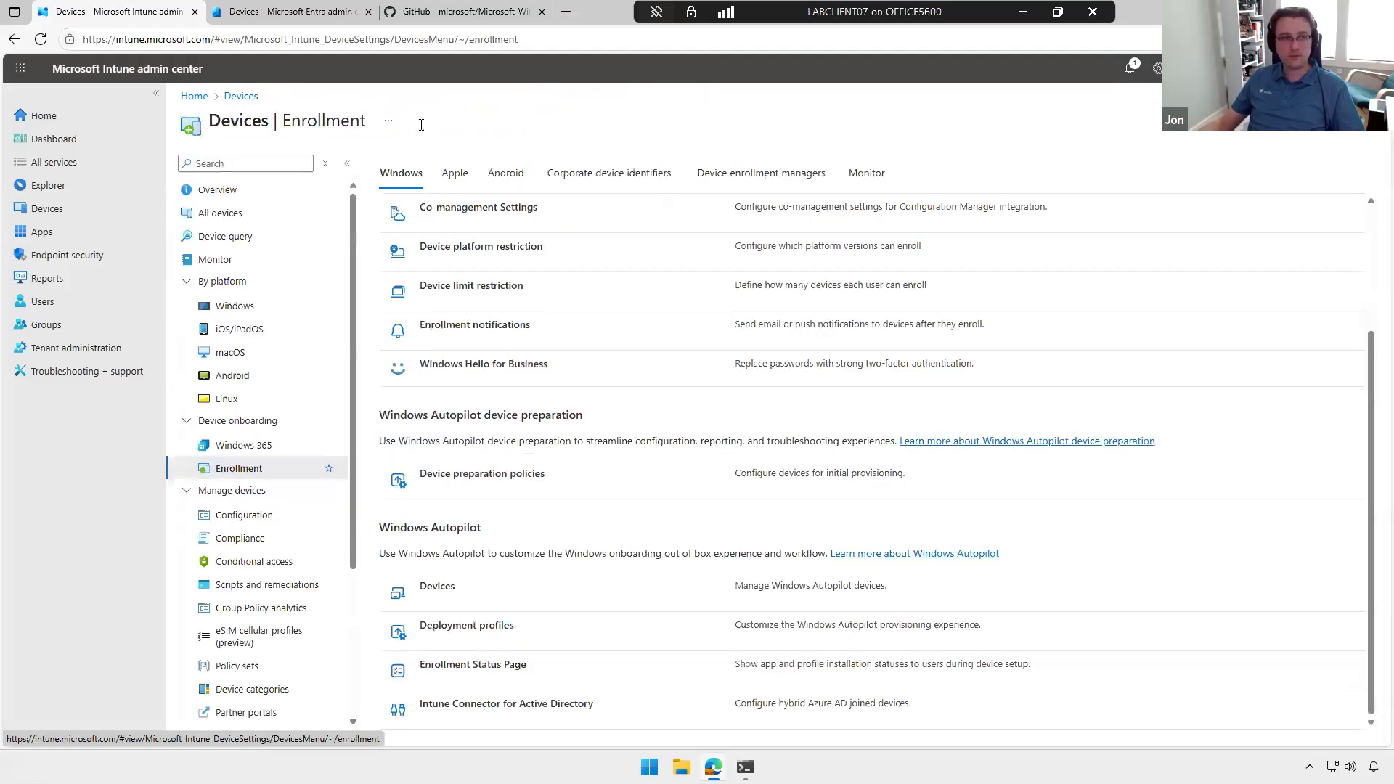
Step: Switch to the Microsoft Entra admin center and show the device settings for Entra join and registration
scroll(601, 281, "up", 3)
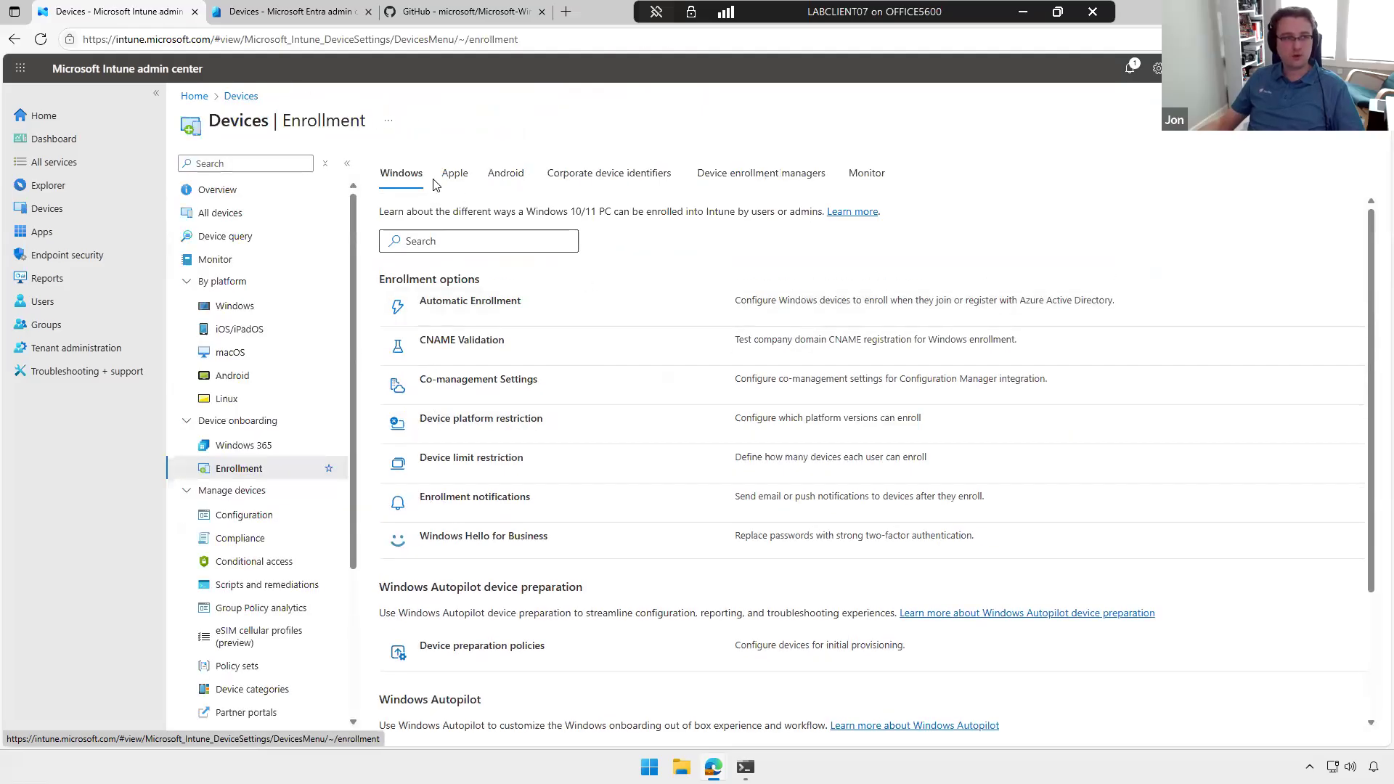
left_click(276, 13)
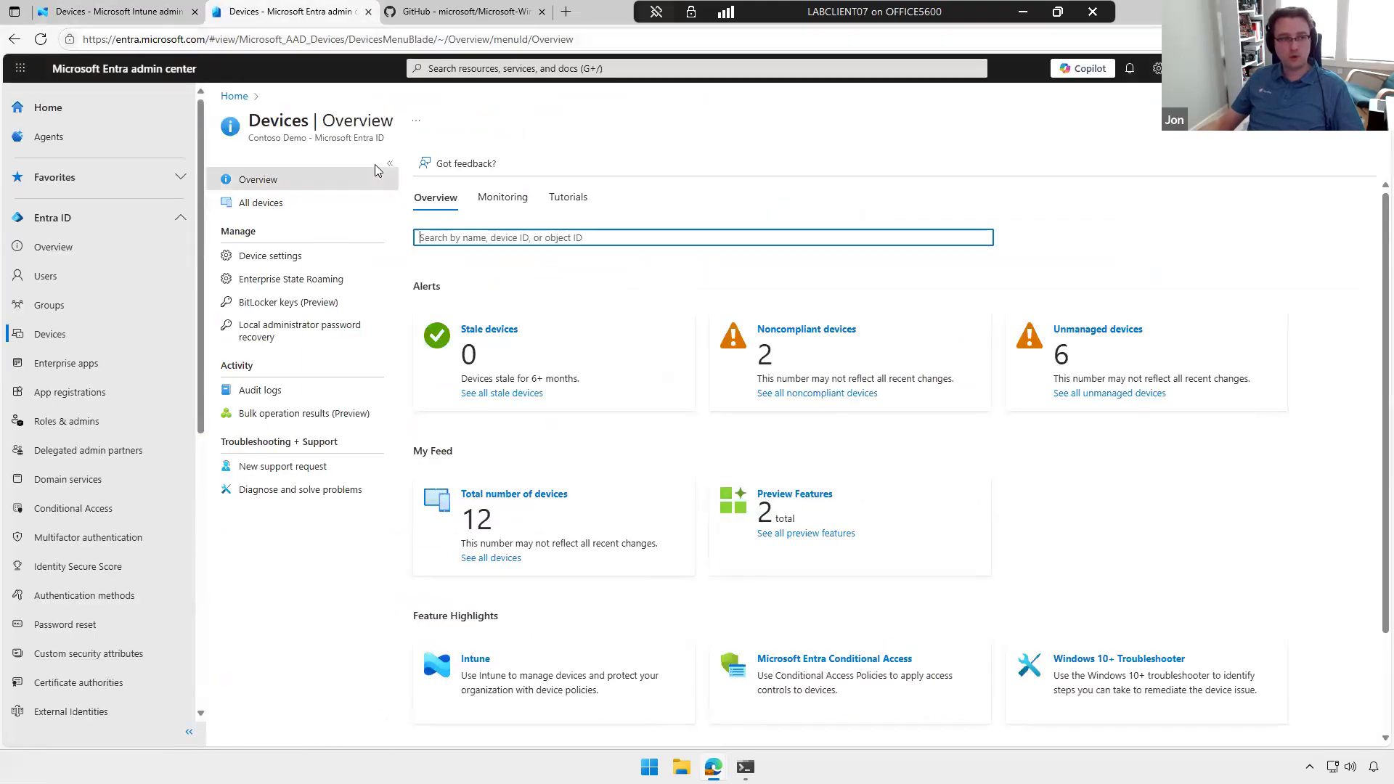
left_click(285, 258)
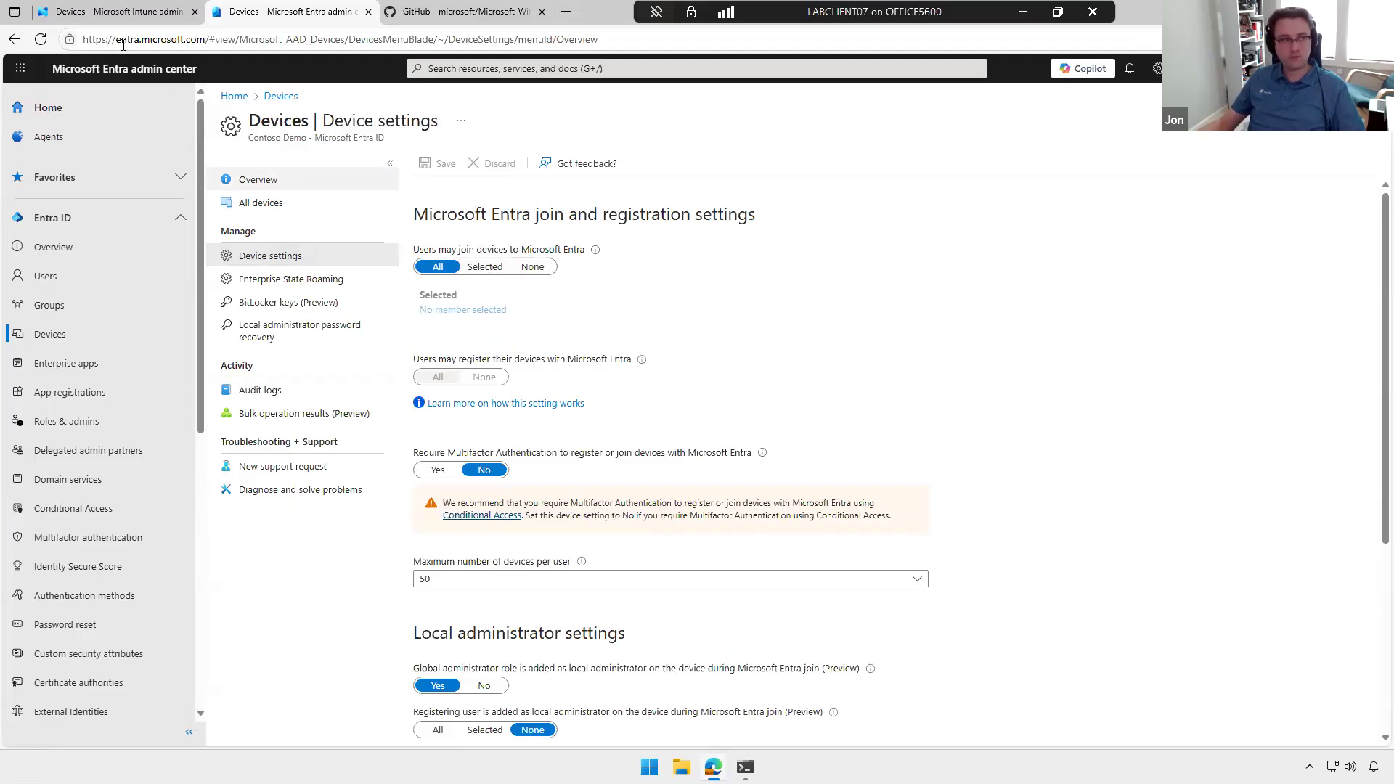
Step: Switch back to the Intune admin center and review the Automatic Enrollment user scopes and the CNAME Validation options
left_click(116, 14)
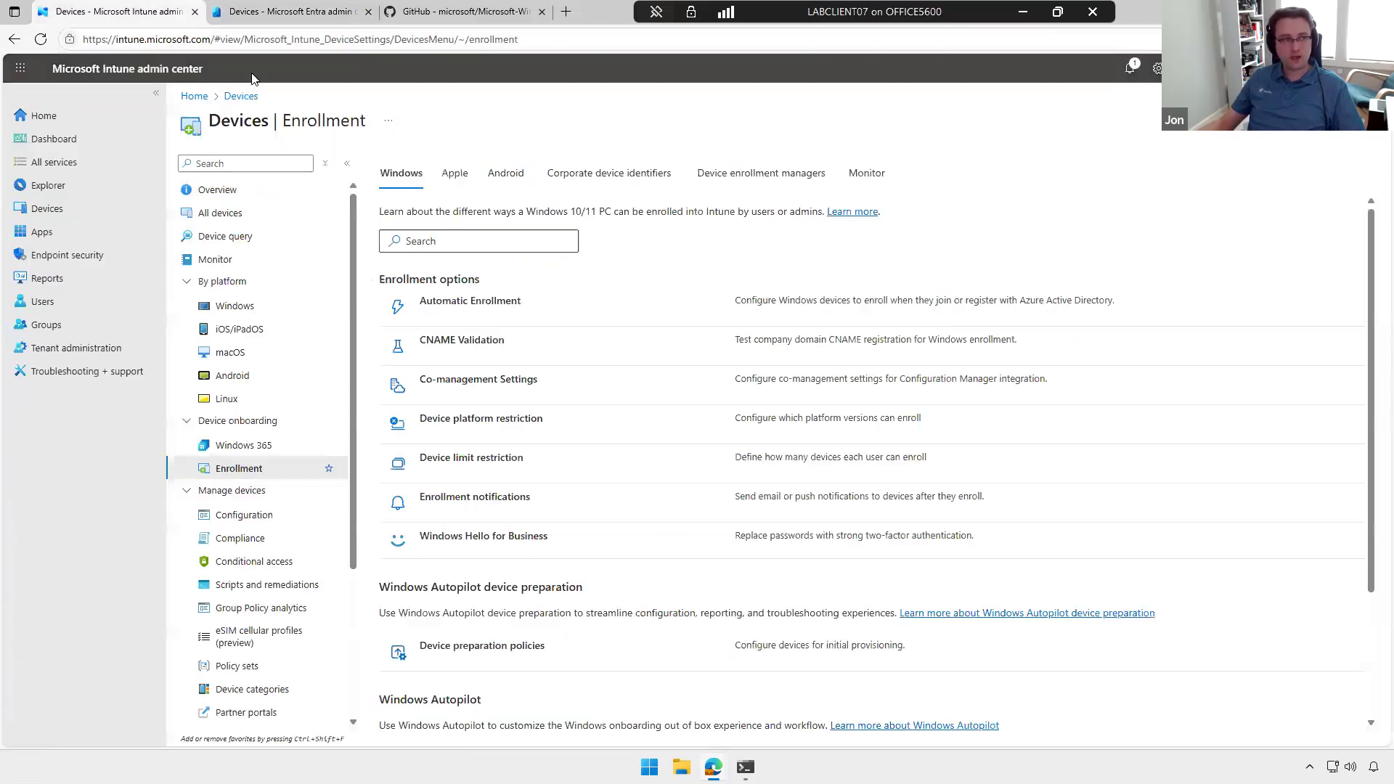
left_click(490, 310)
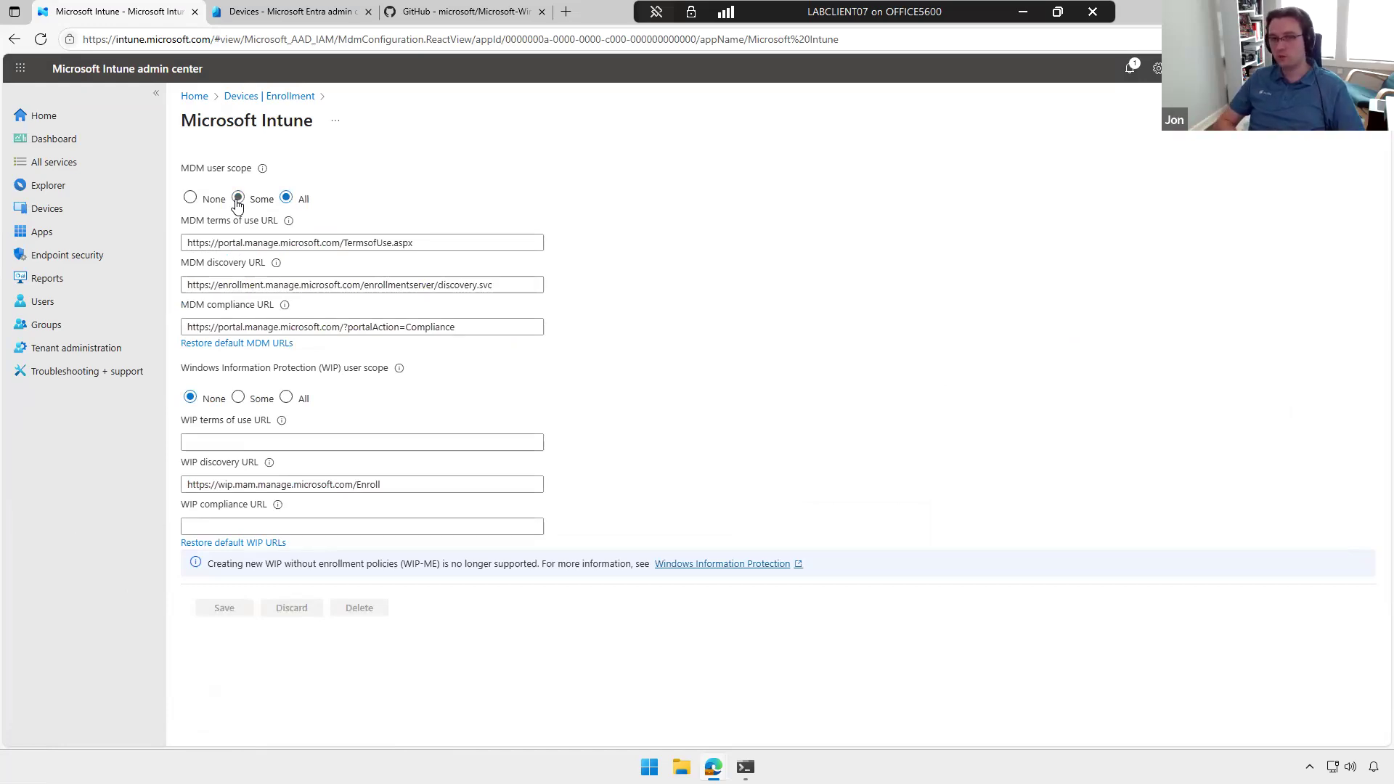
left_click(253, 101)
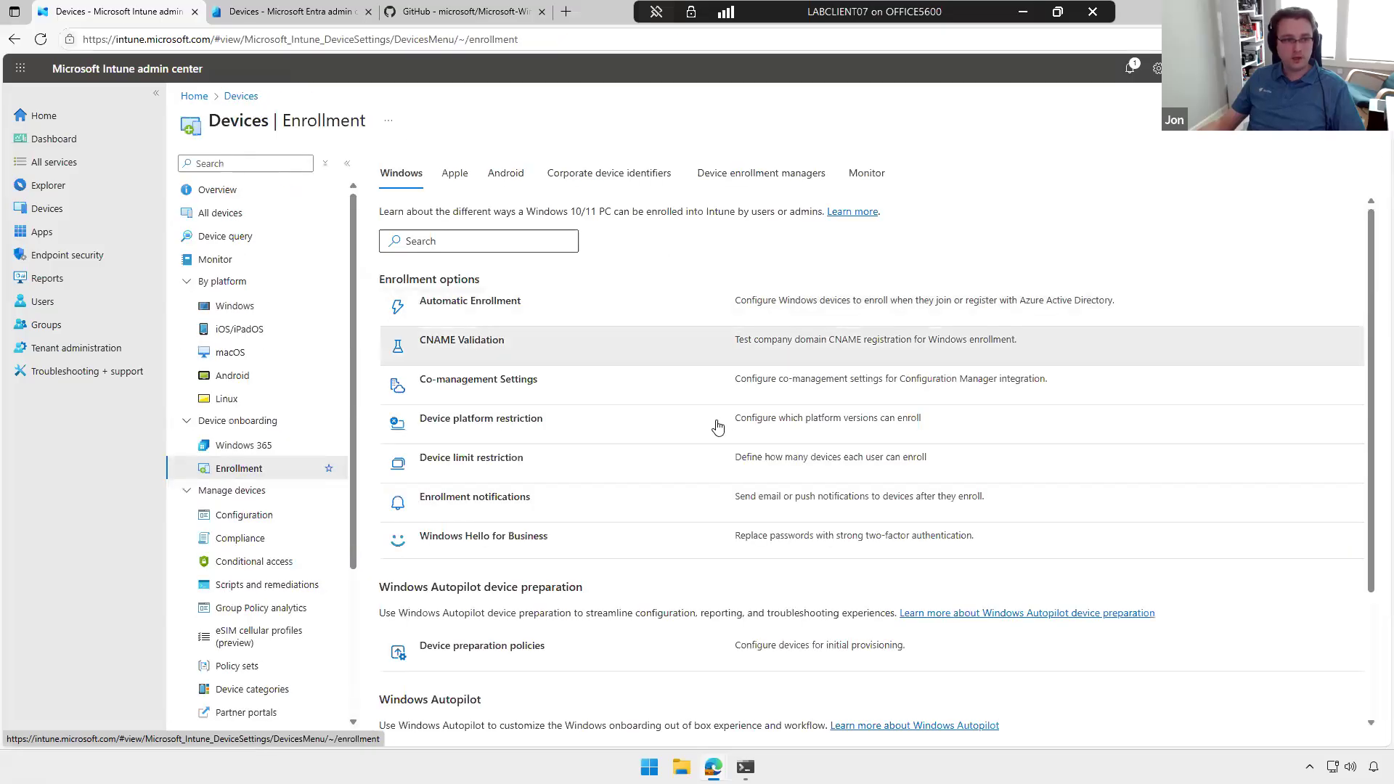
left_click(467, 346)
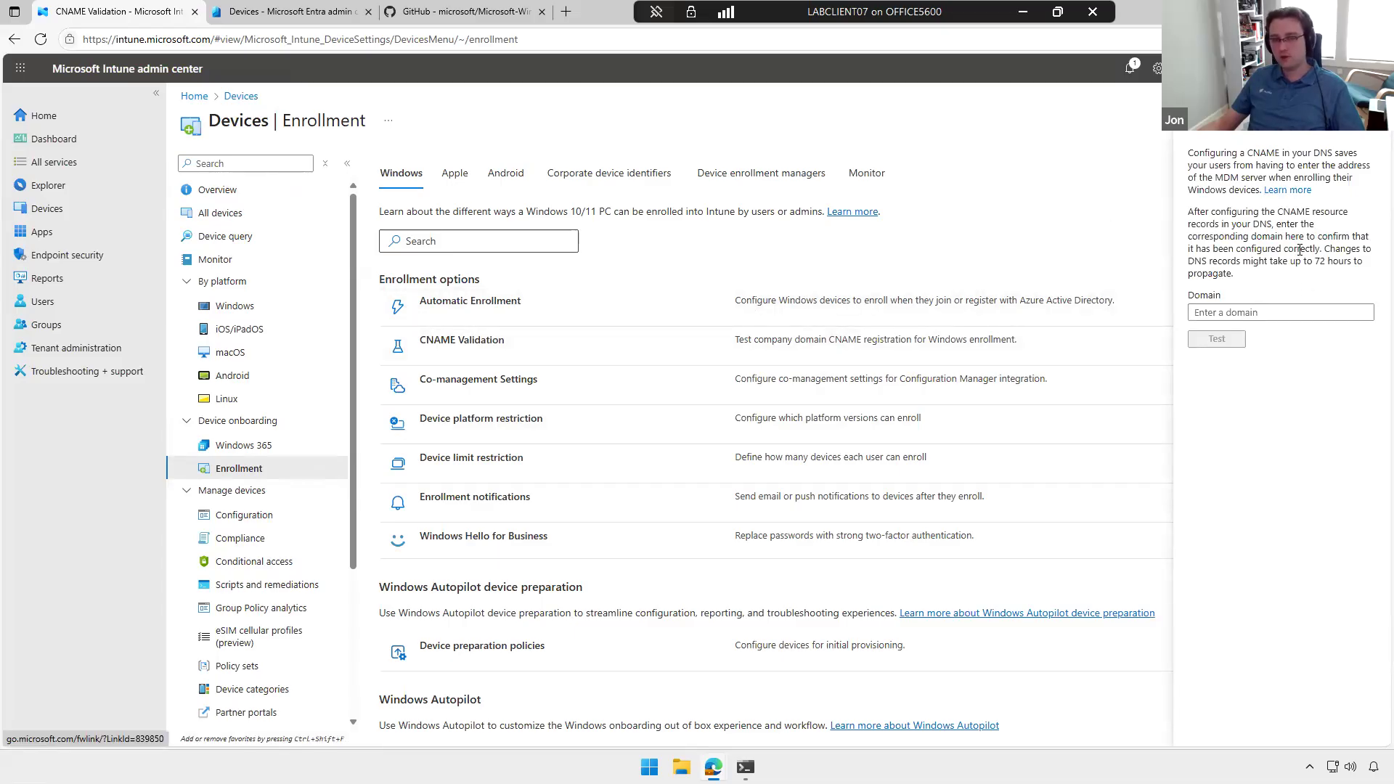
left_click(1373, 100)
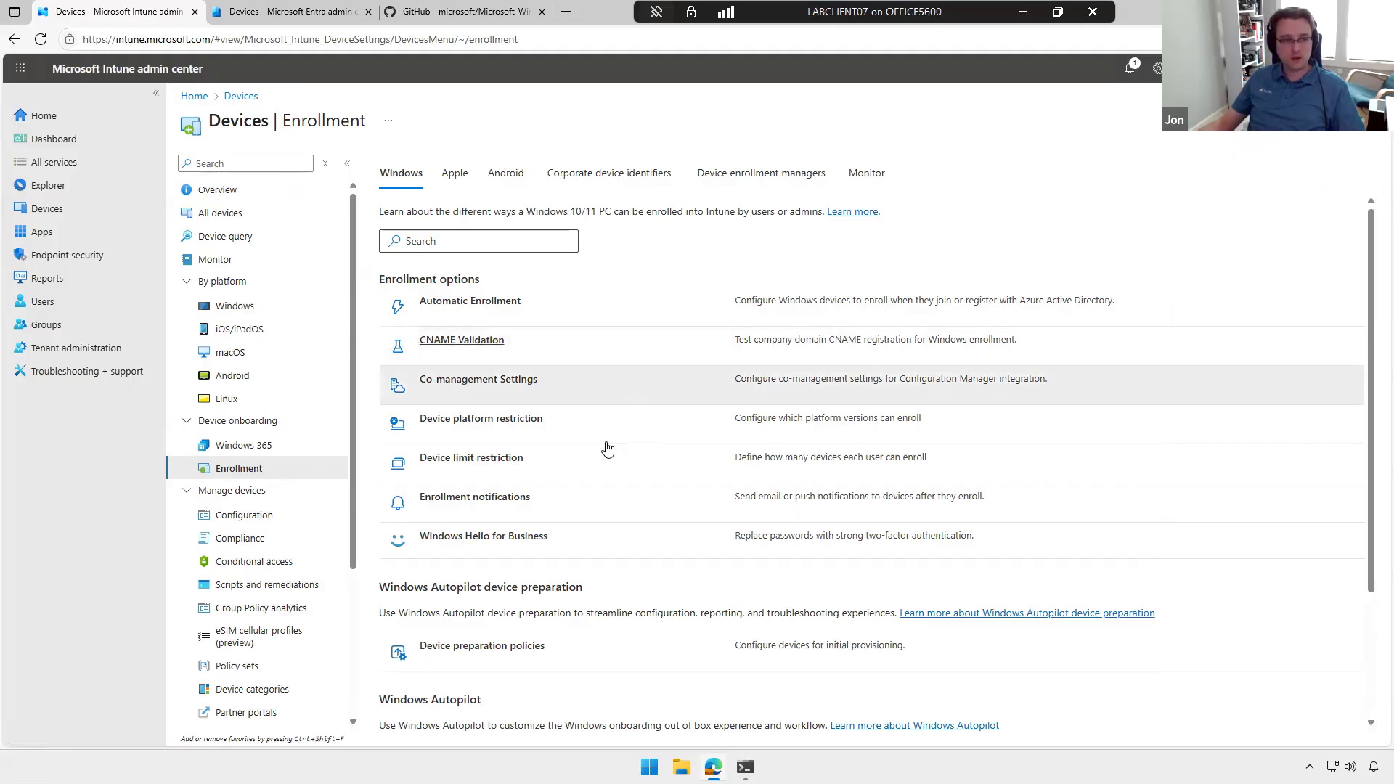
Step: Review the personally owned Windows (MDM) setting in the All Users device platform restriction and return to the enrollment settings
left_click(514, 426)
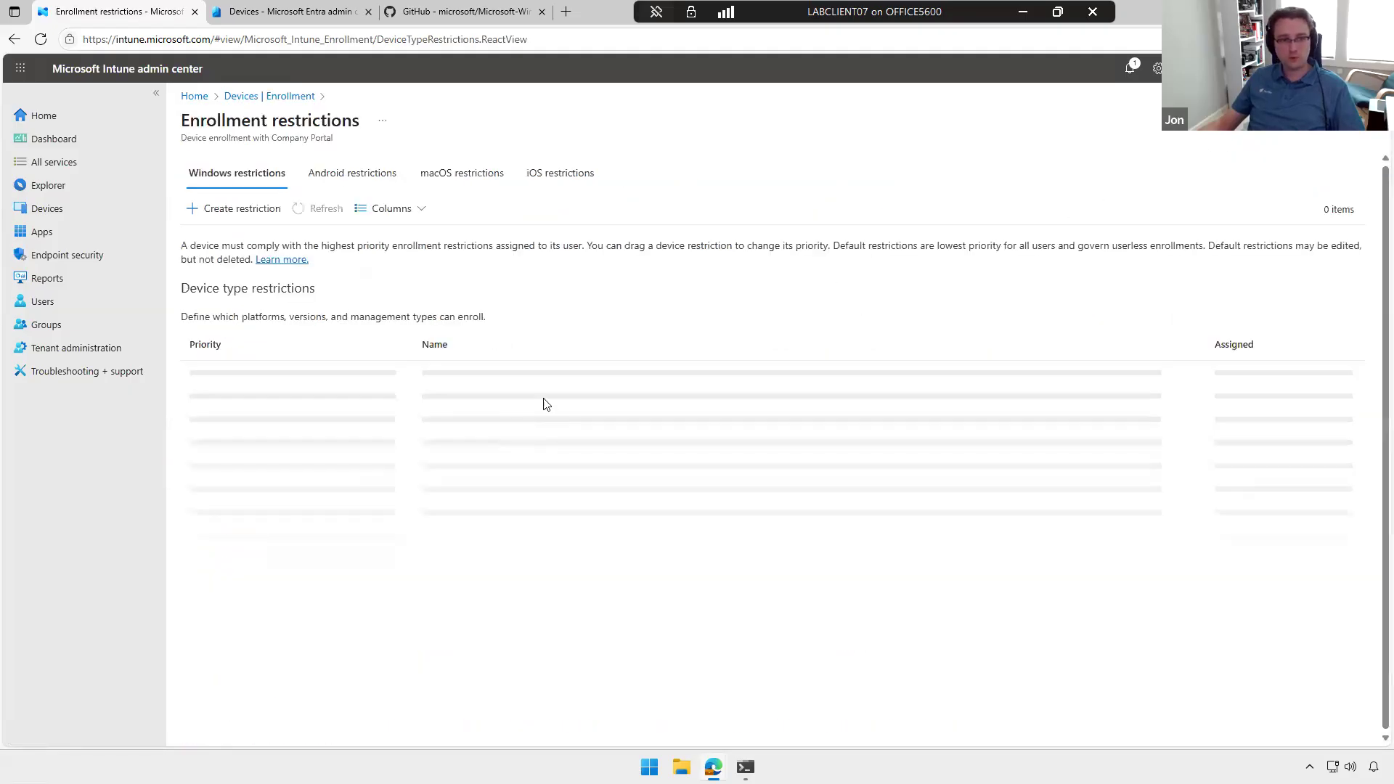
left_click(441, 373)
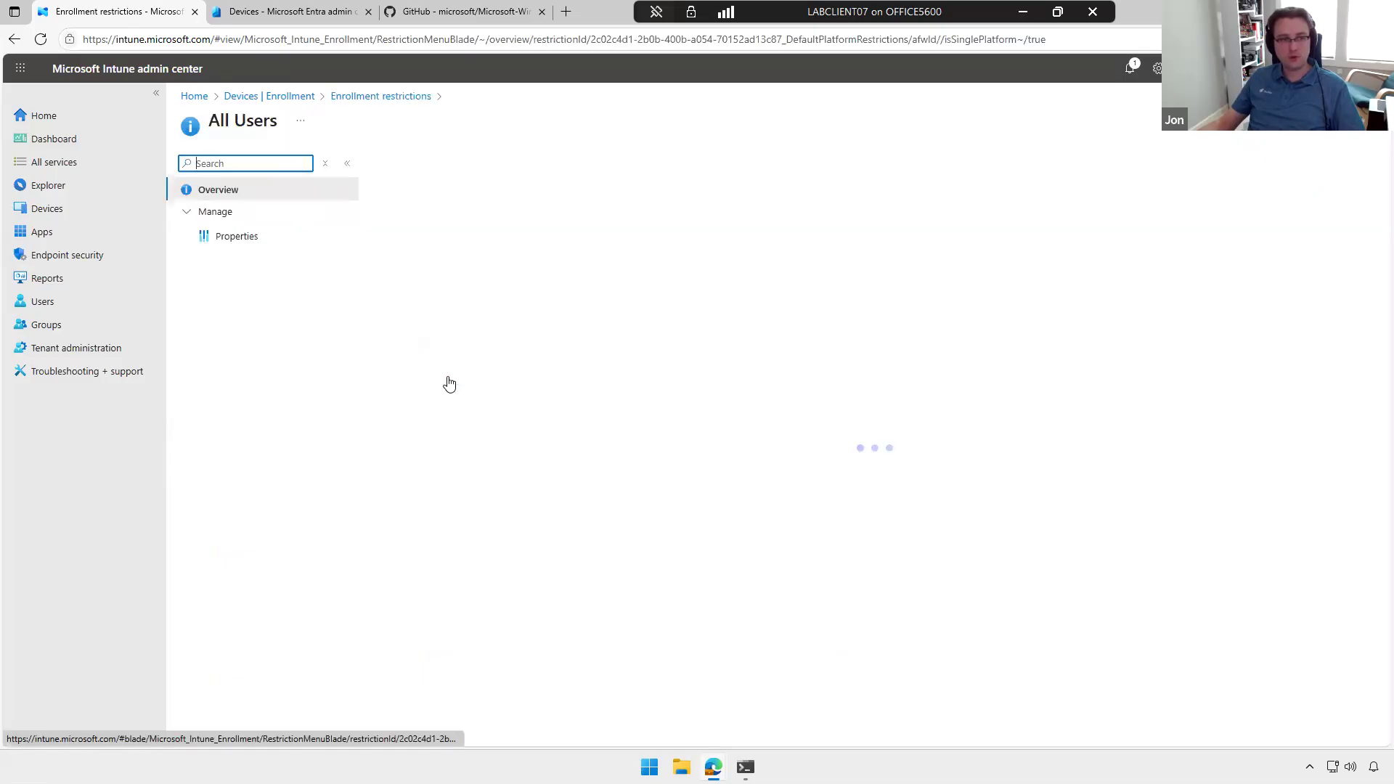
left_click(242, 239)
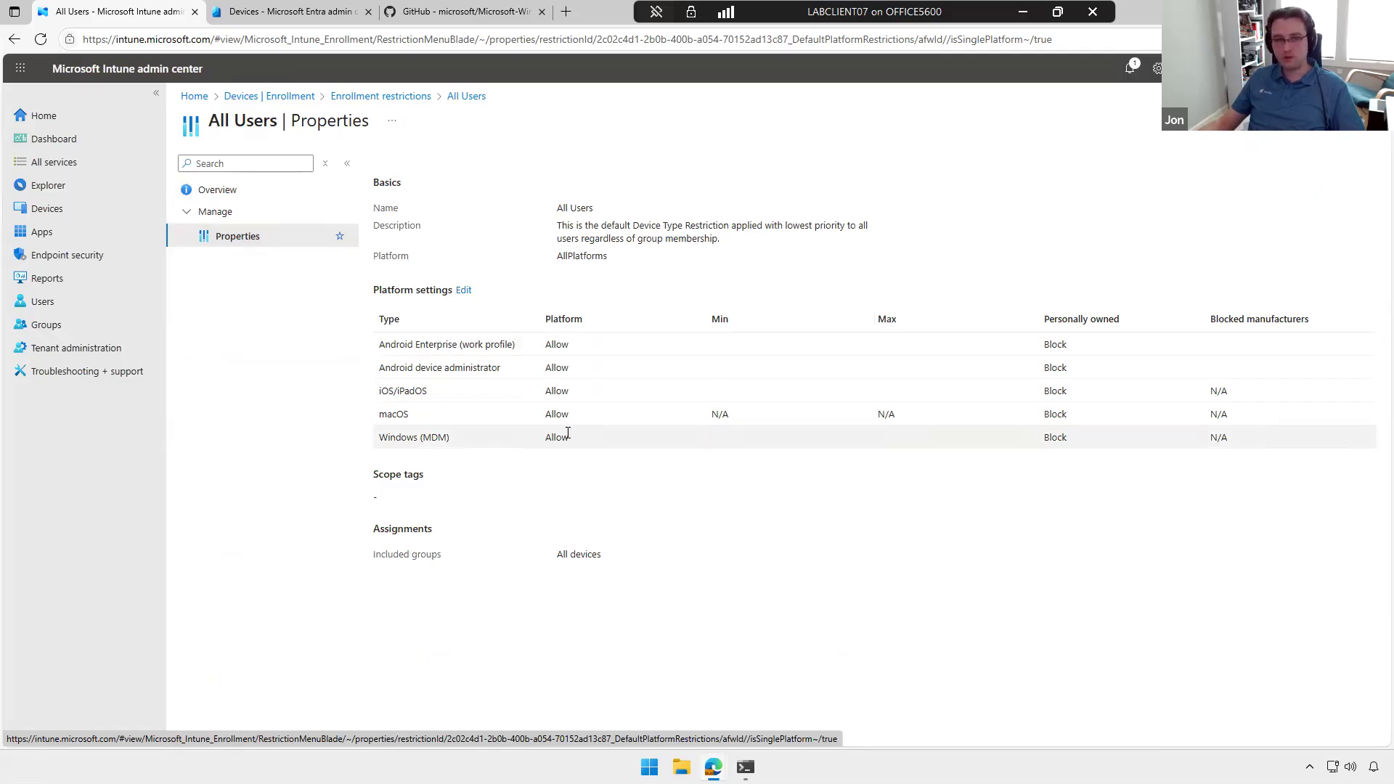
double_click(1065, 438)
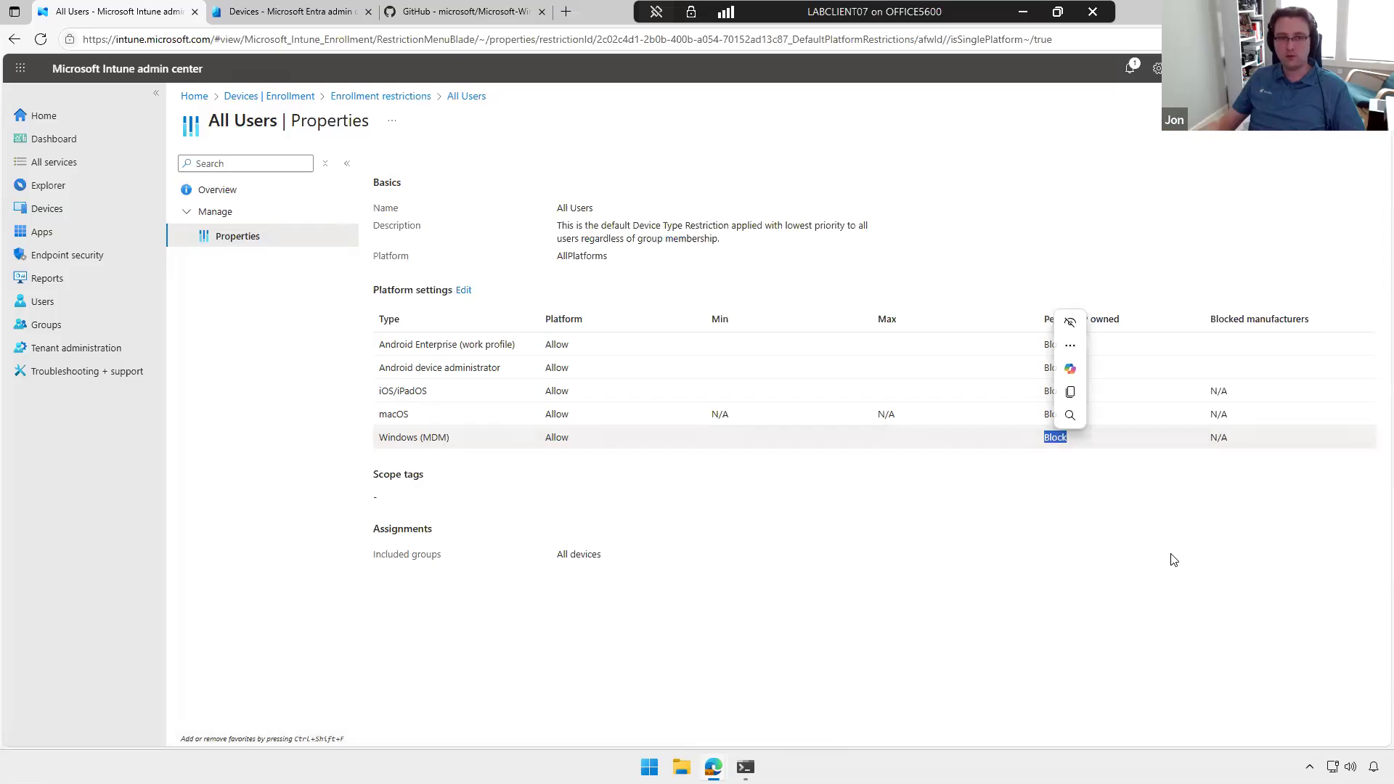
left_click(902, 431)
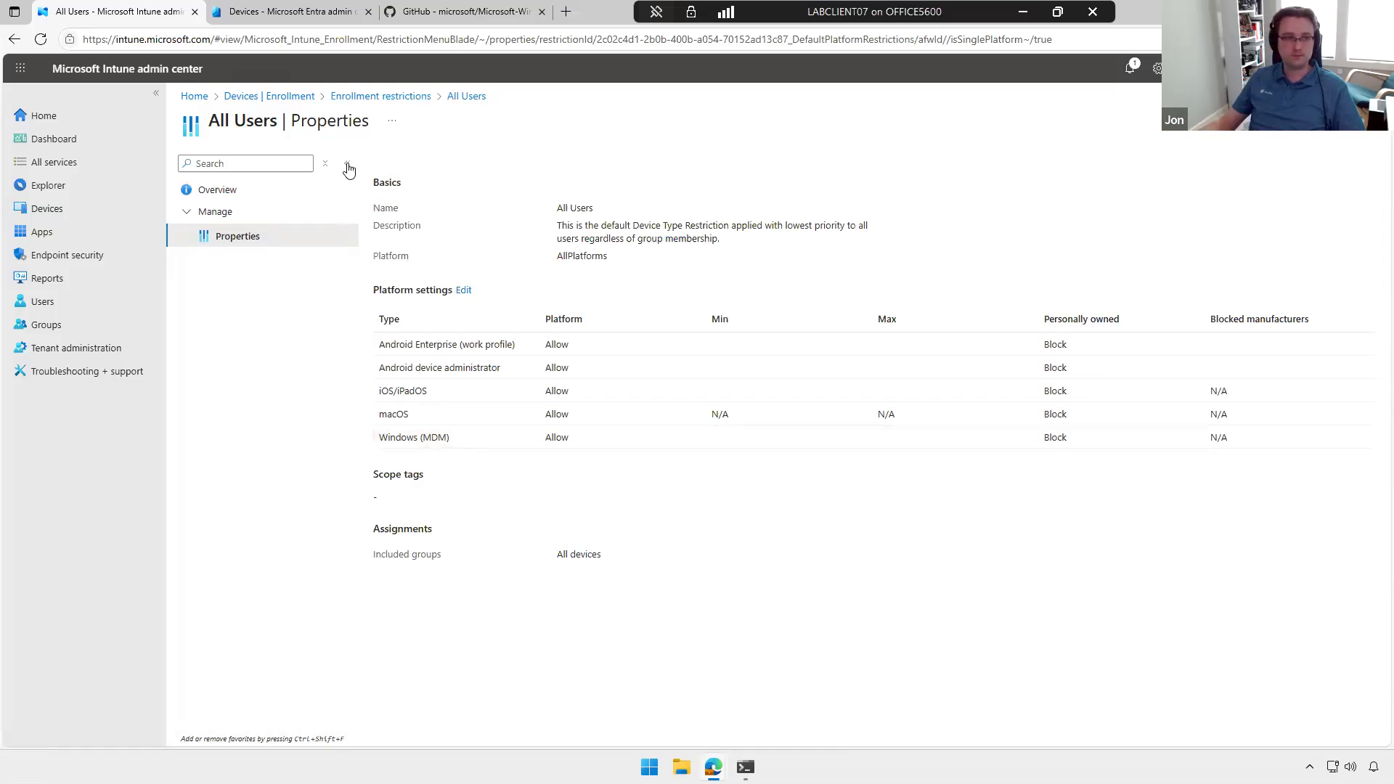
left_click(281, 98)
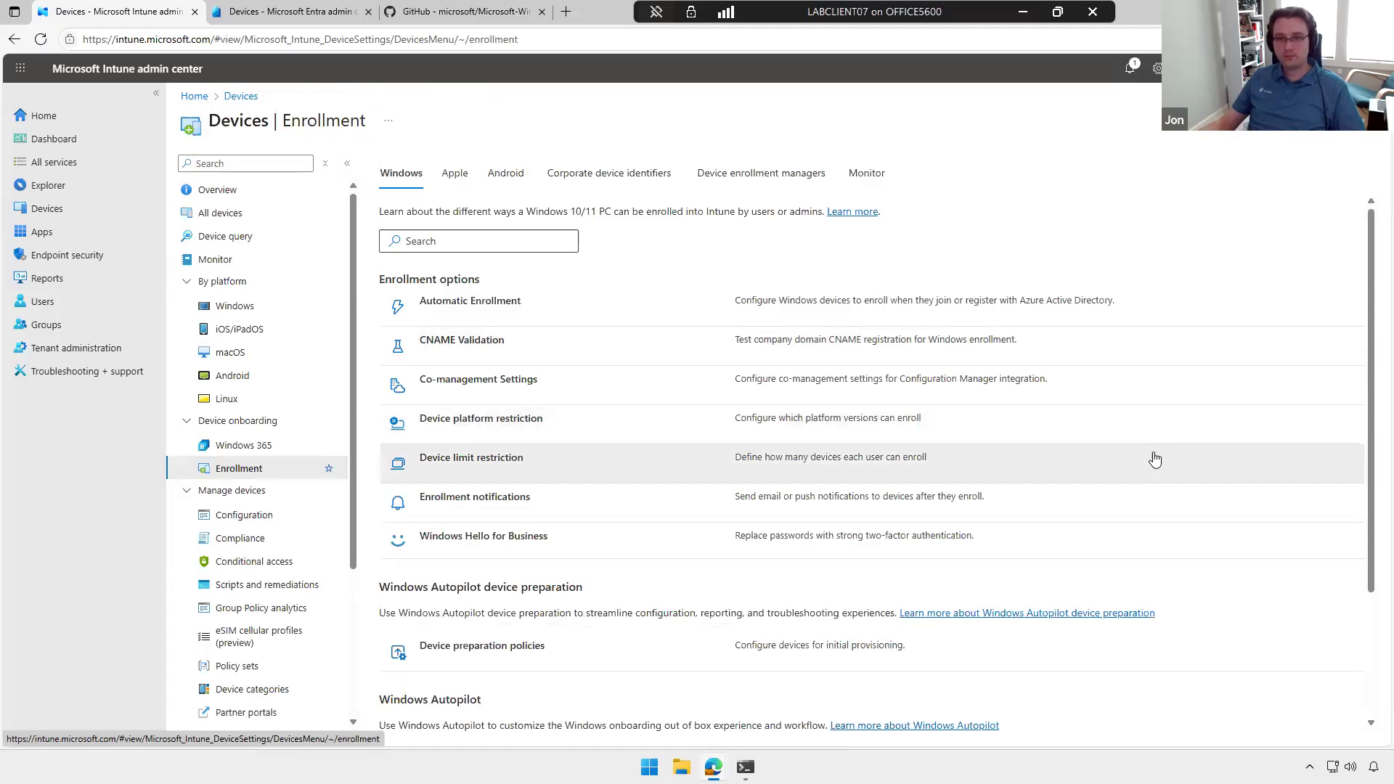
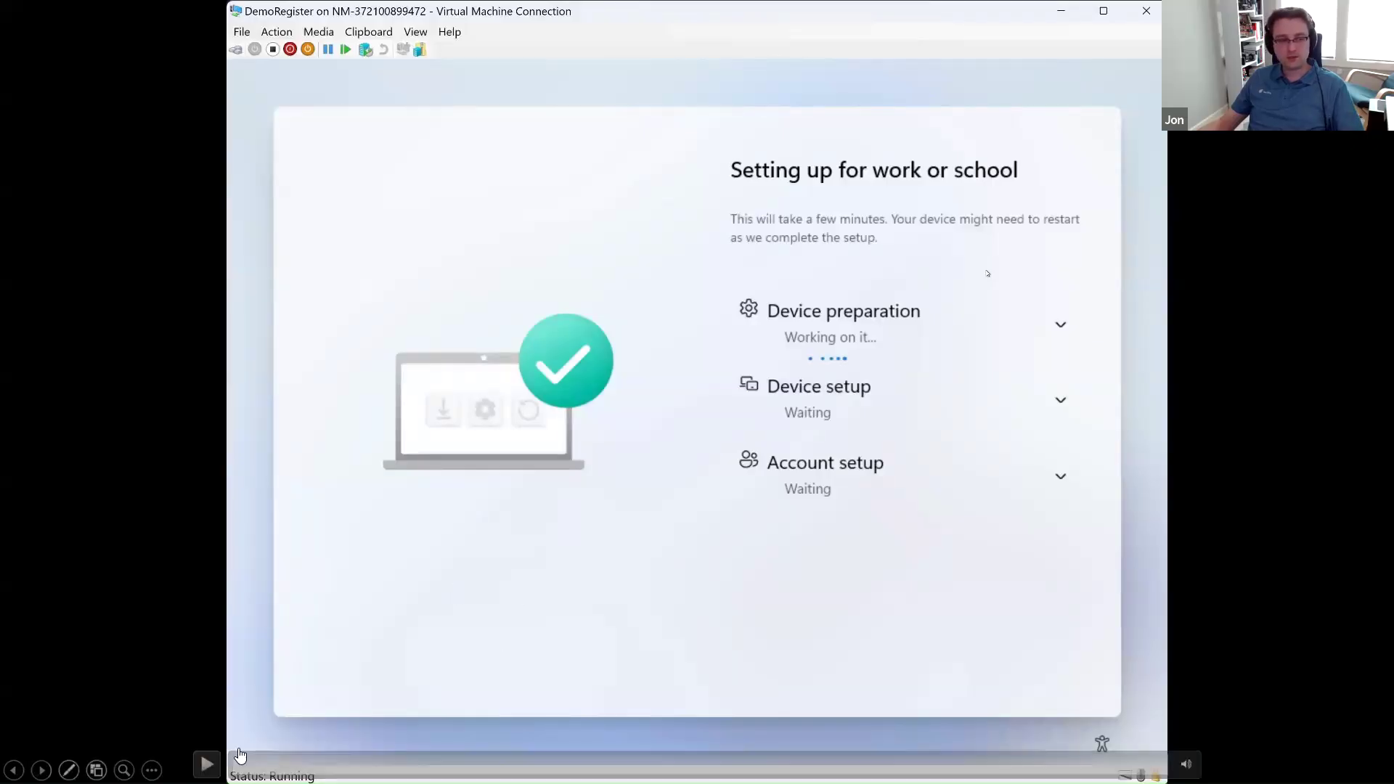
Step: Review the deployment info details in the Windows Autopilot diagnostics of the device being set up, and close the diagnostics
left_click(207, 764)
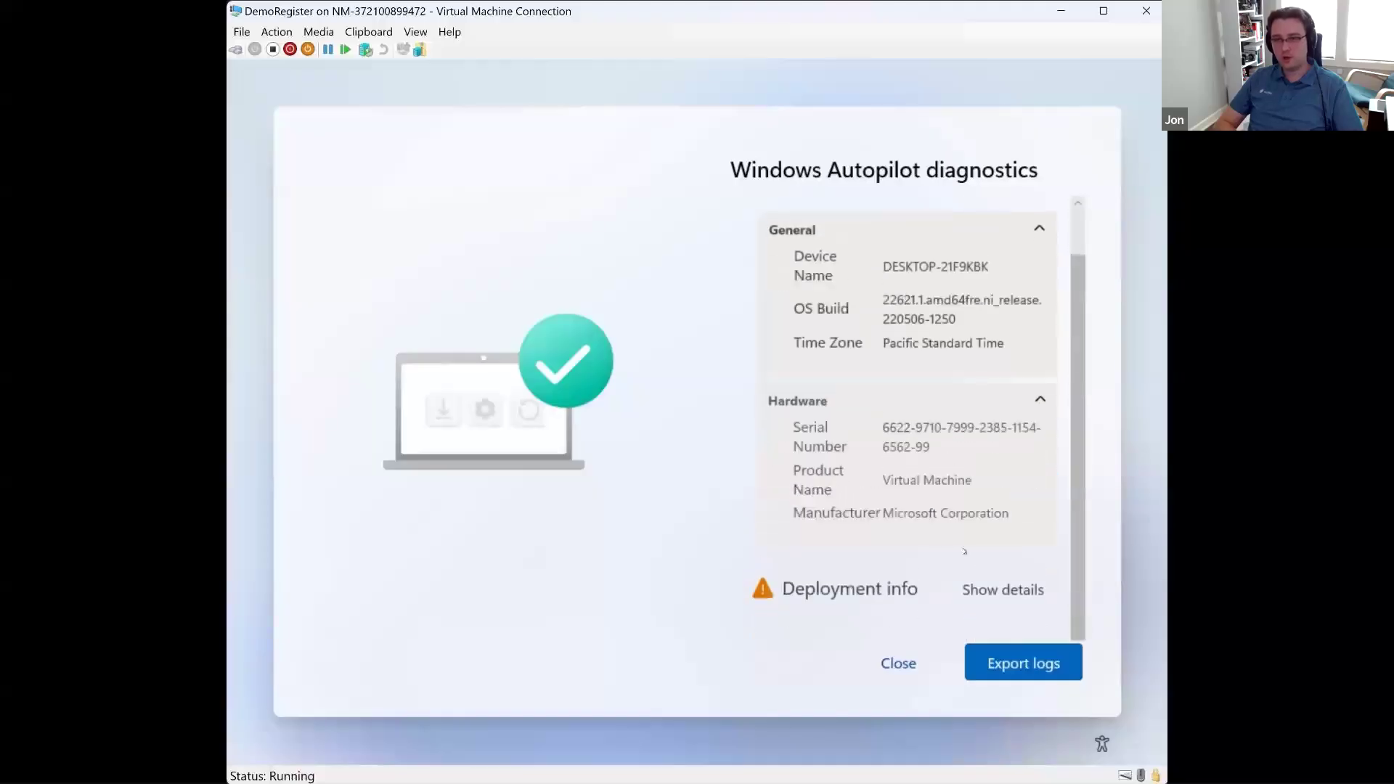
left_click(1007, 601)
scroll(1009, 610, "down", 8)
scroll(1009, 610, "up", 3)
scroll(1009, 610, "up", 2)
scroll(1009, 610, "down", 5)
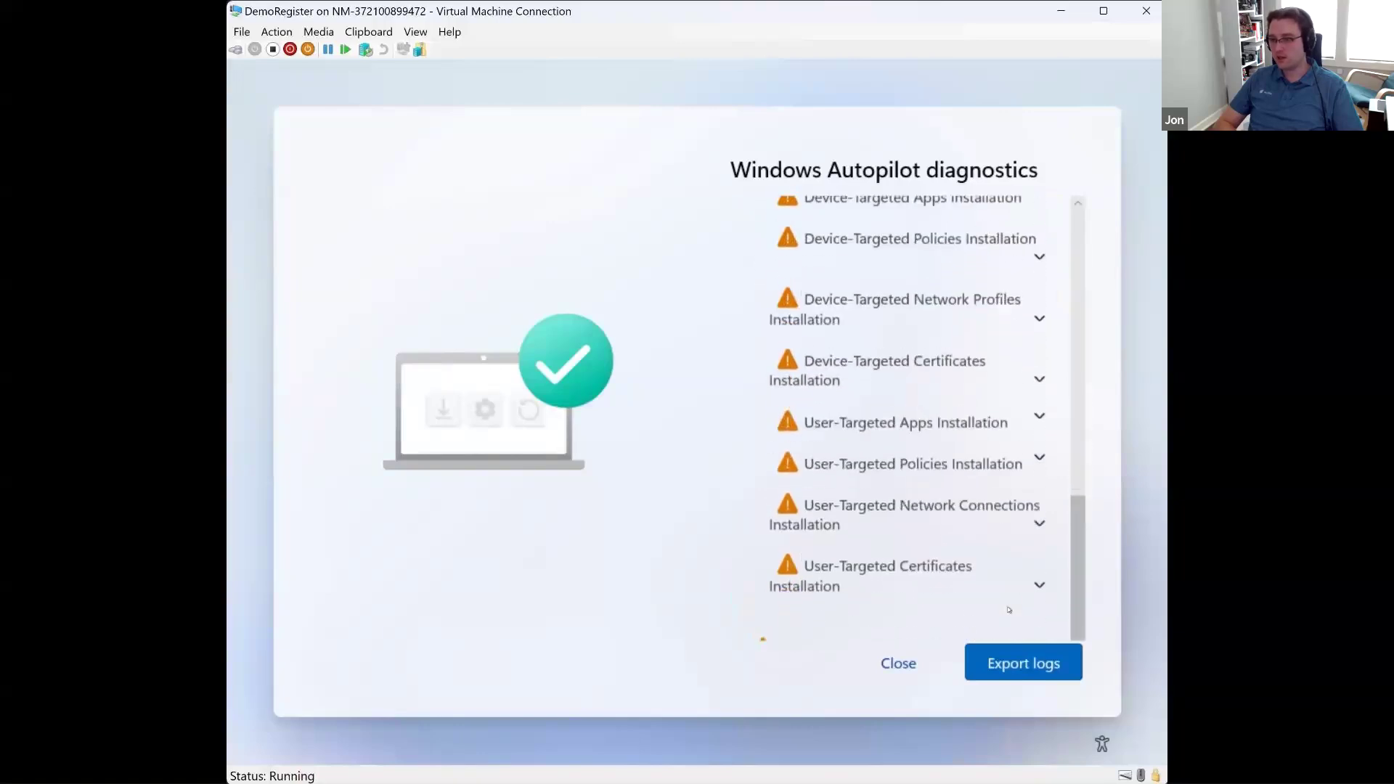
scroll(1009, 610, "down", 1)
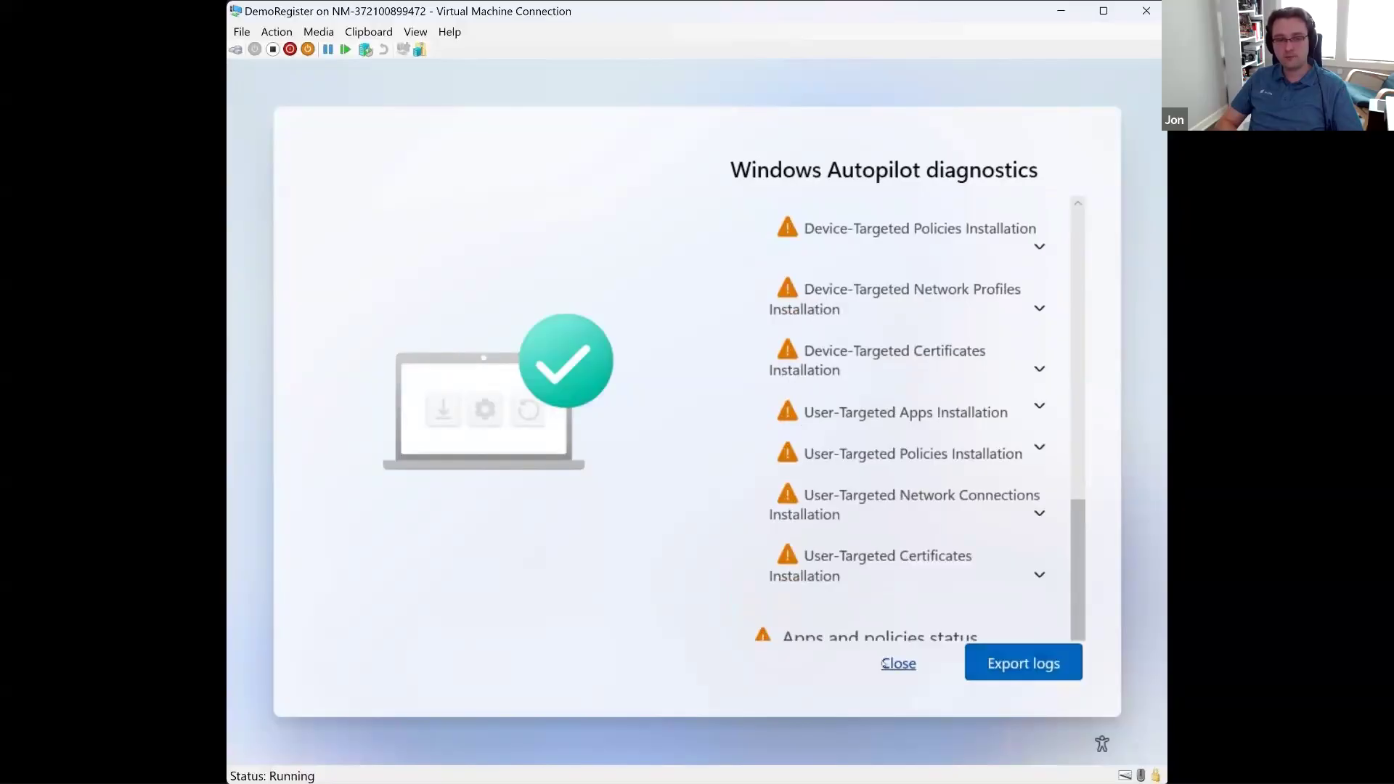
left_click(884, 663)
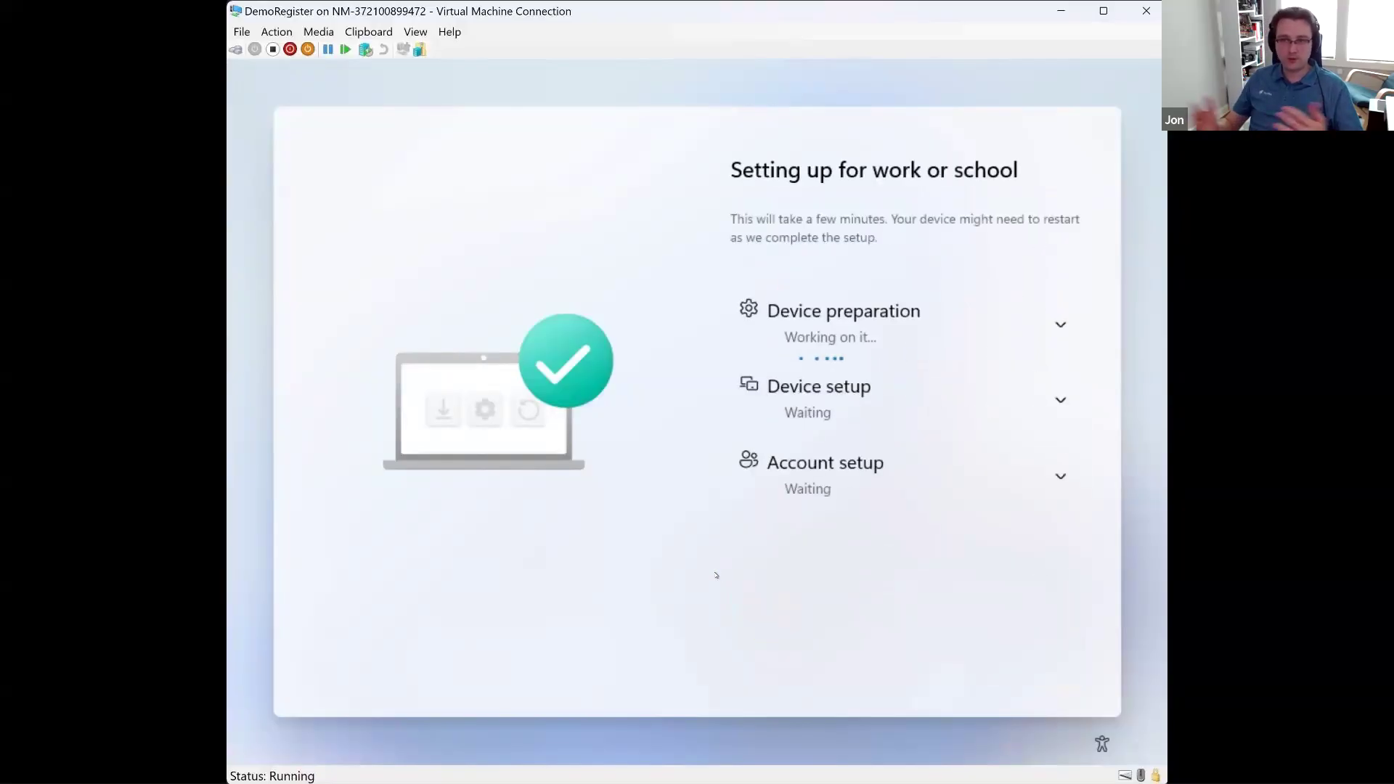
Step: Open a command prompt during the work or school setup and start PowerShell in it
key("shift+F10")
left_click(679, 467)
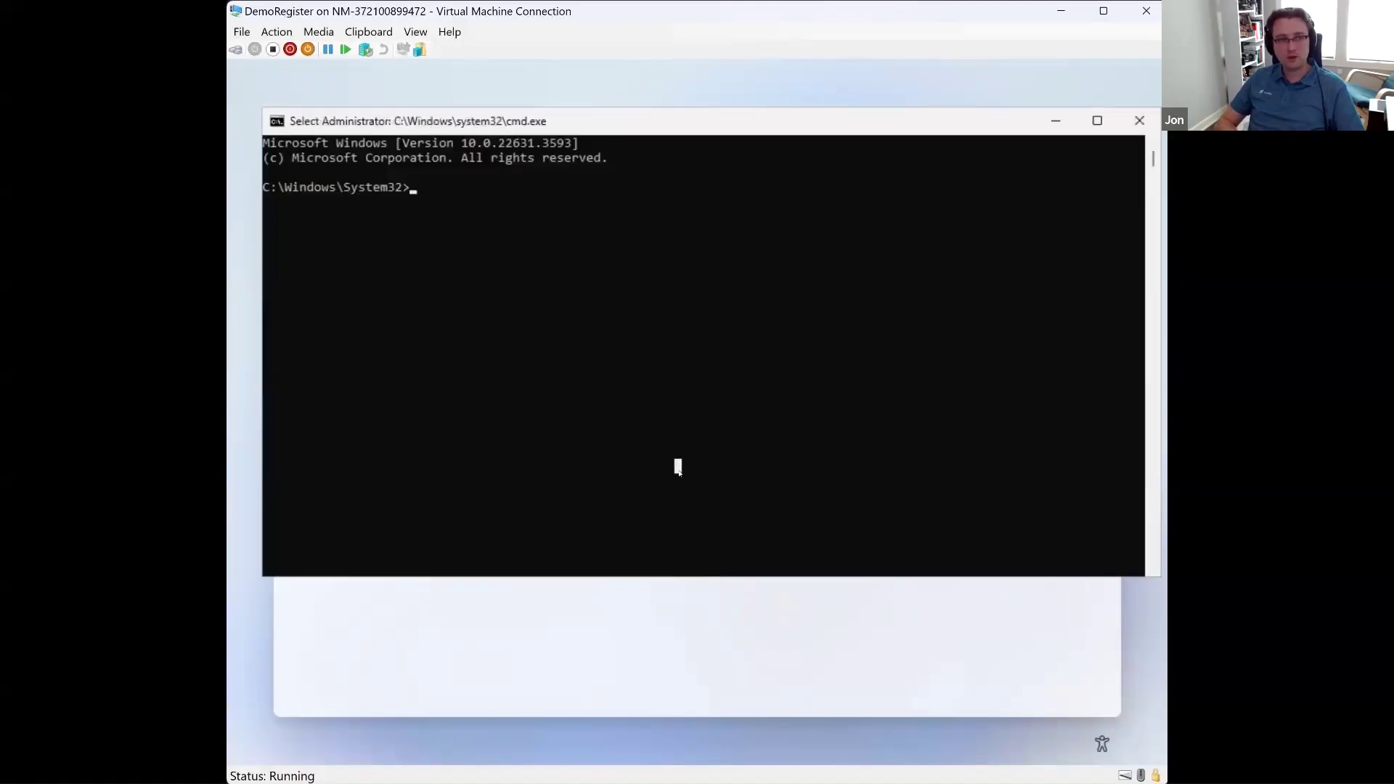
key("Escape")
type("powershell")
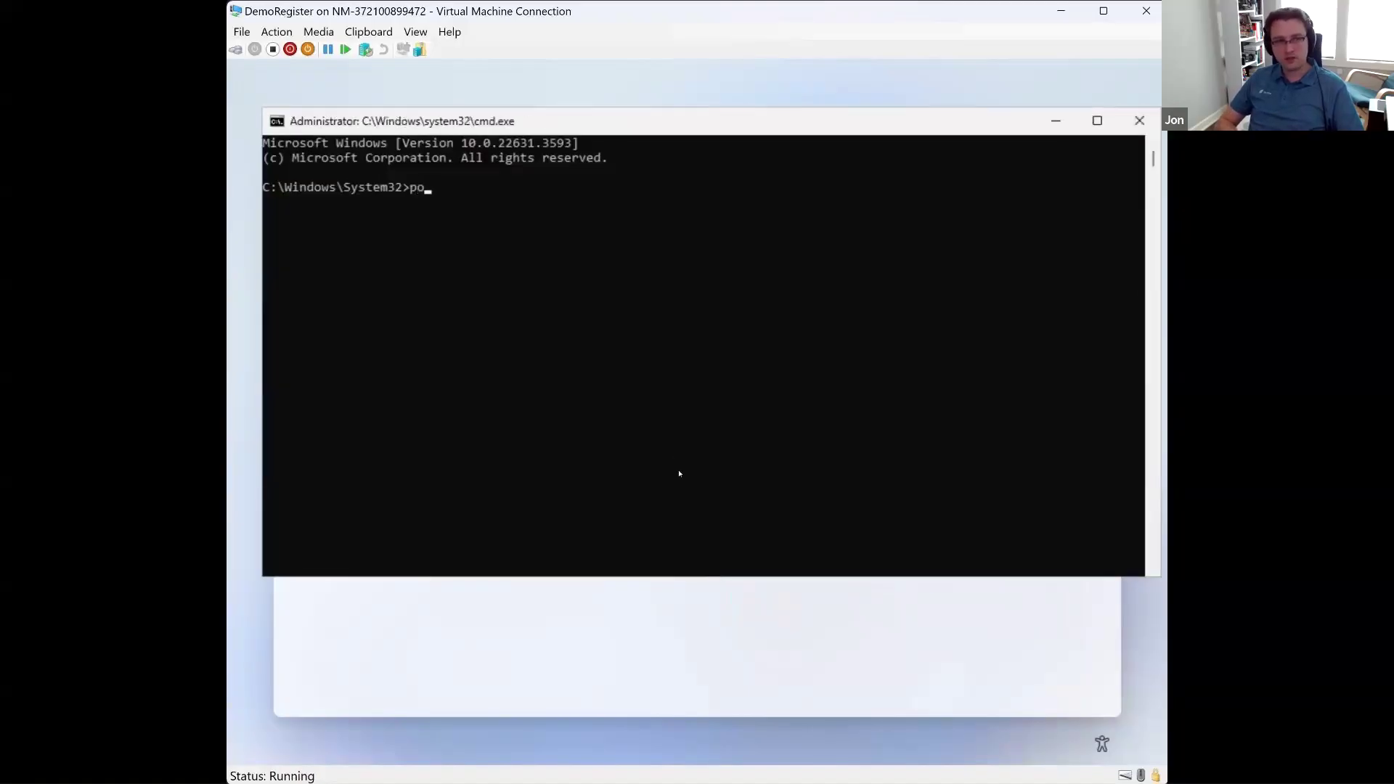
key("Return")
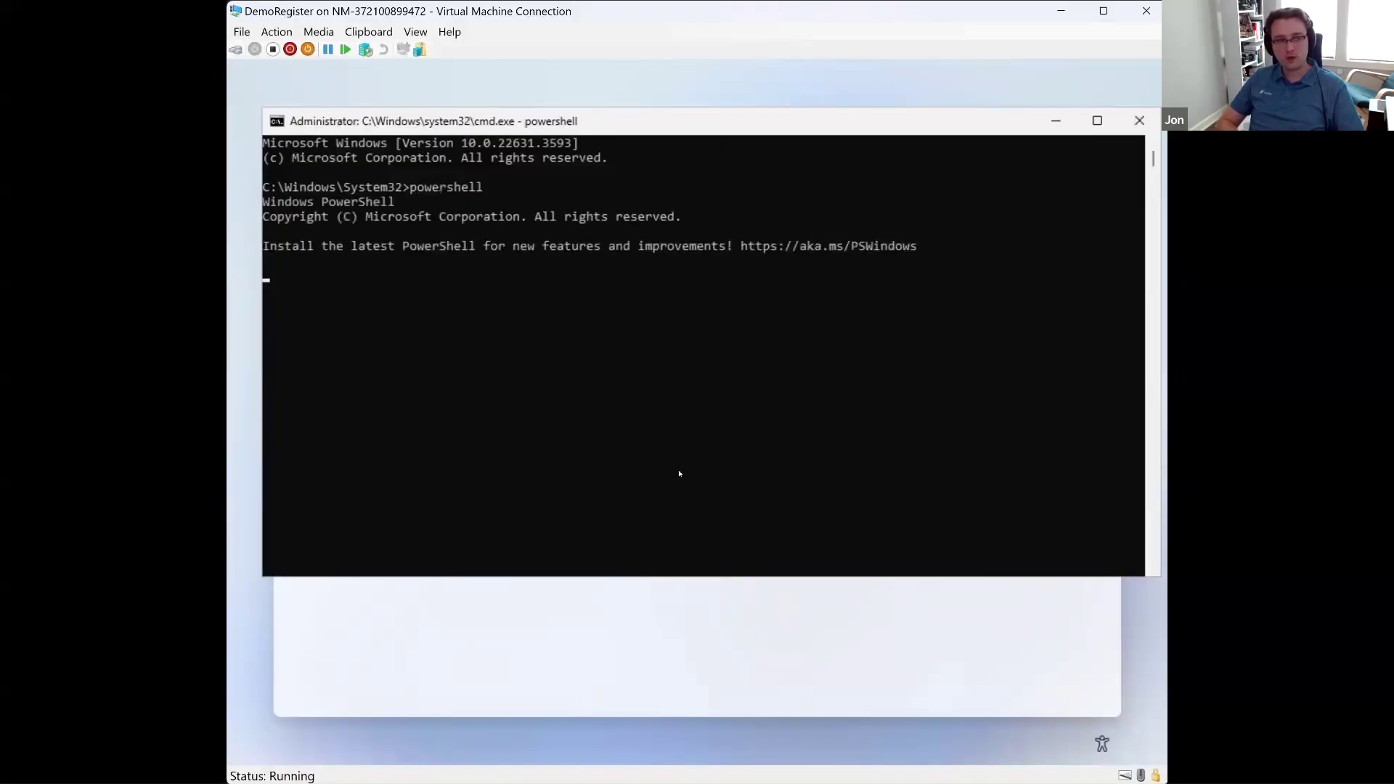
Step: Install the get-autopilotdiagnostics script and accept adding the script installation path to the PATH environment variable
type("ins")
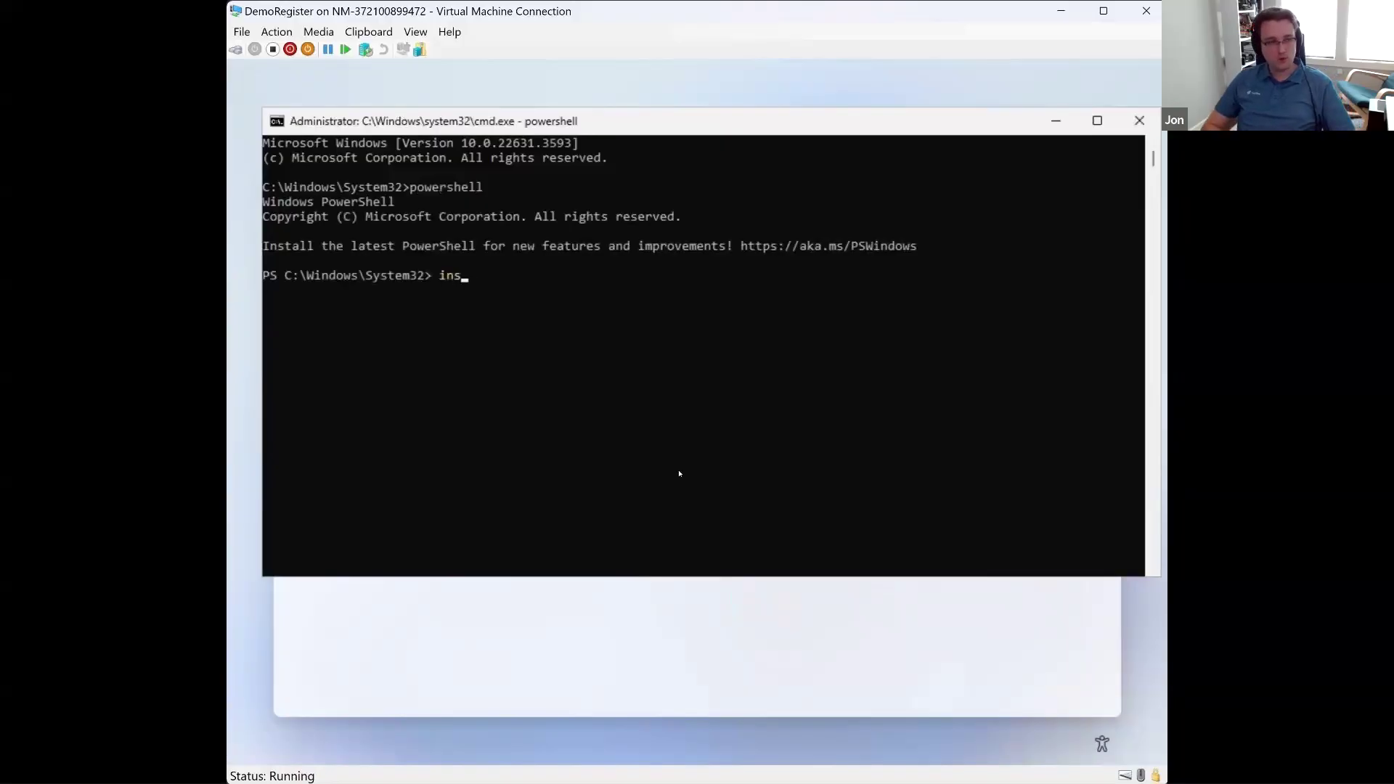
type("tall-script ")
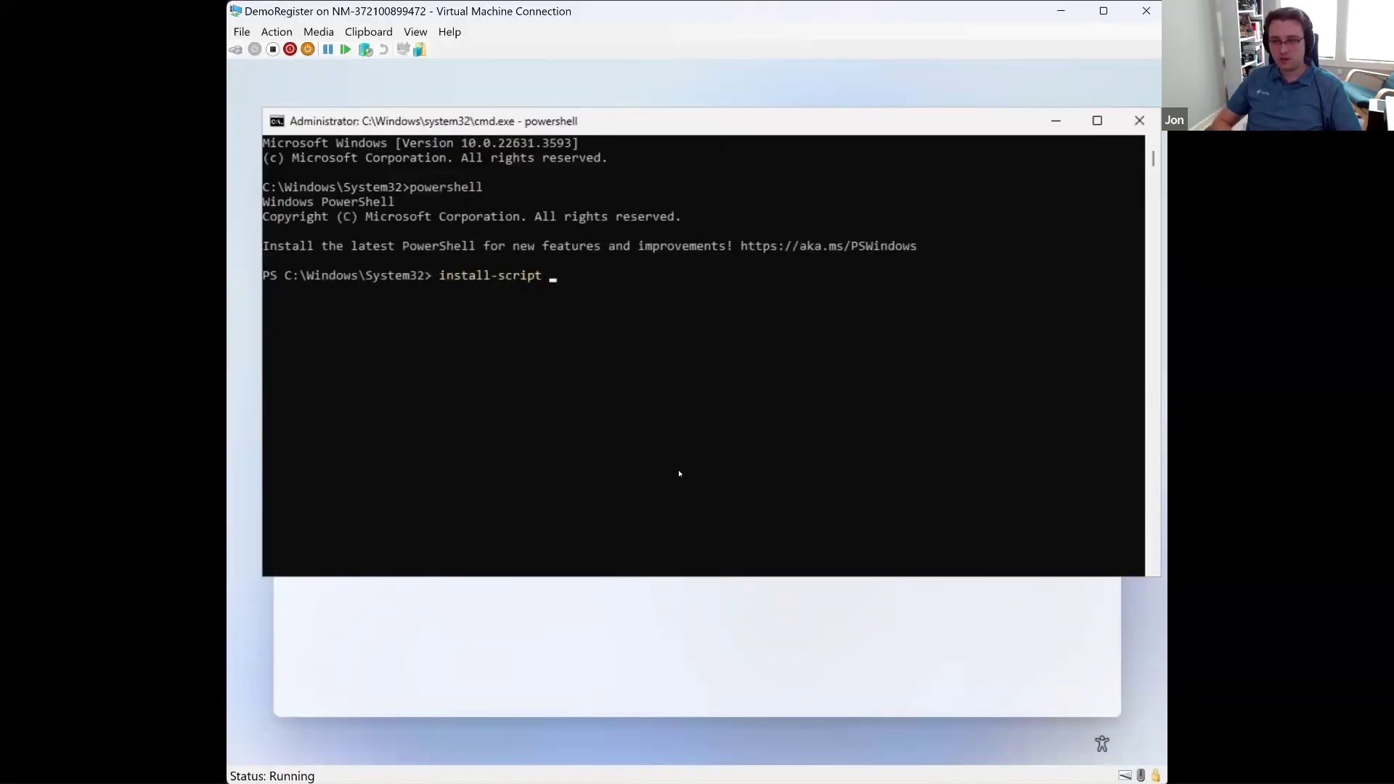
type("get-autopilotdiagnostics")
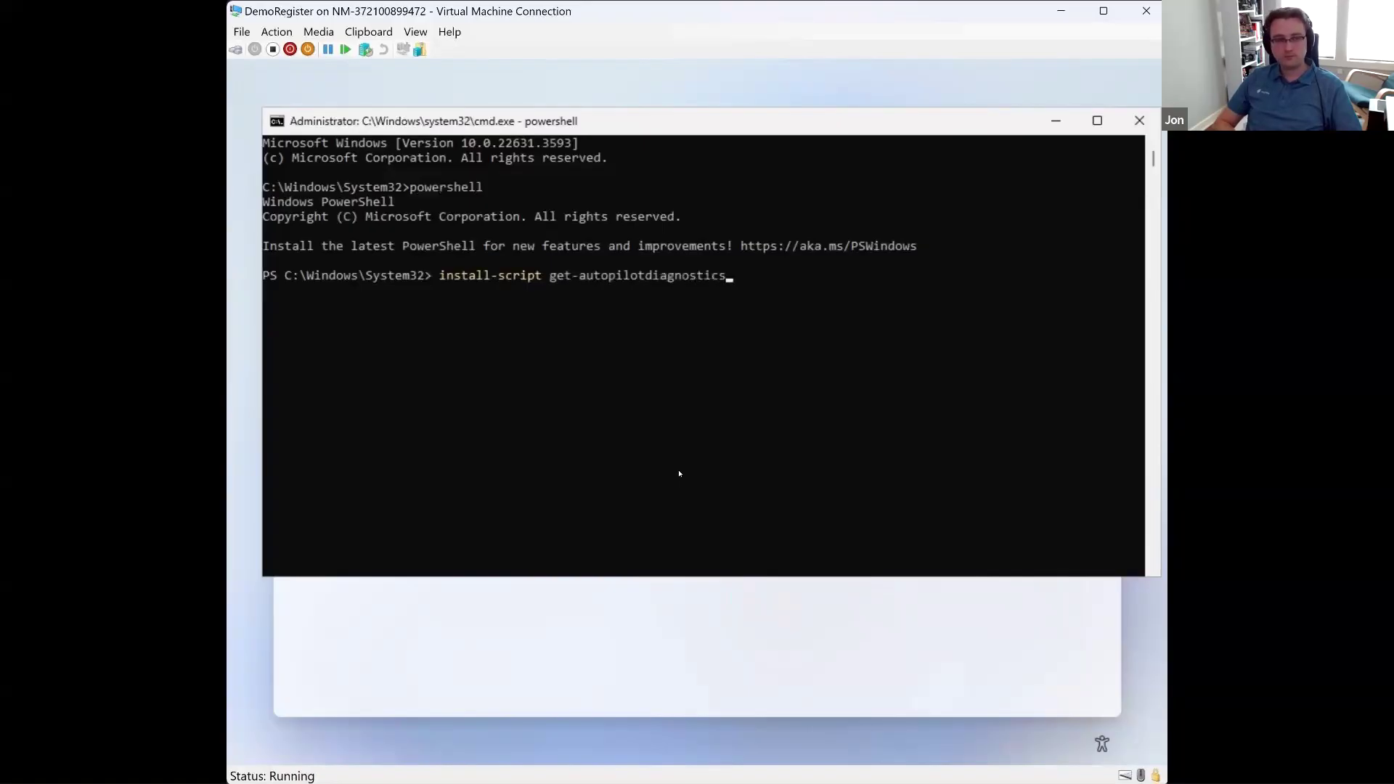
key("Return")
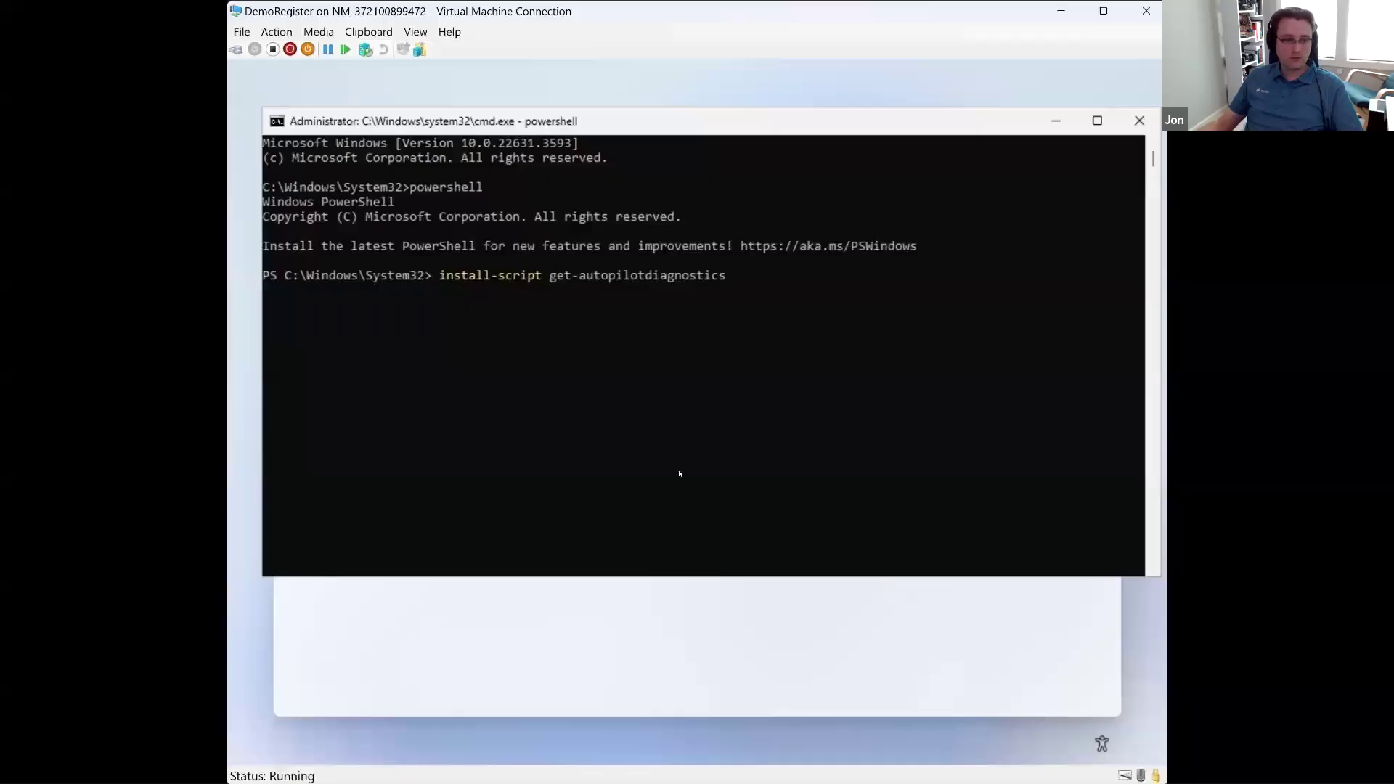
type("y")
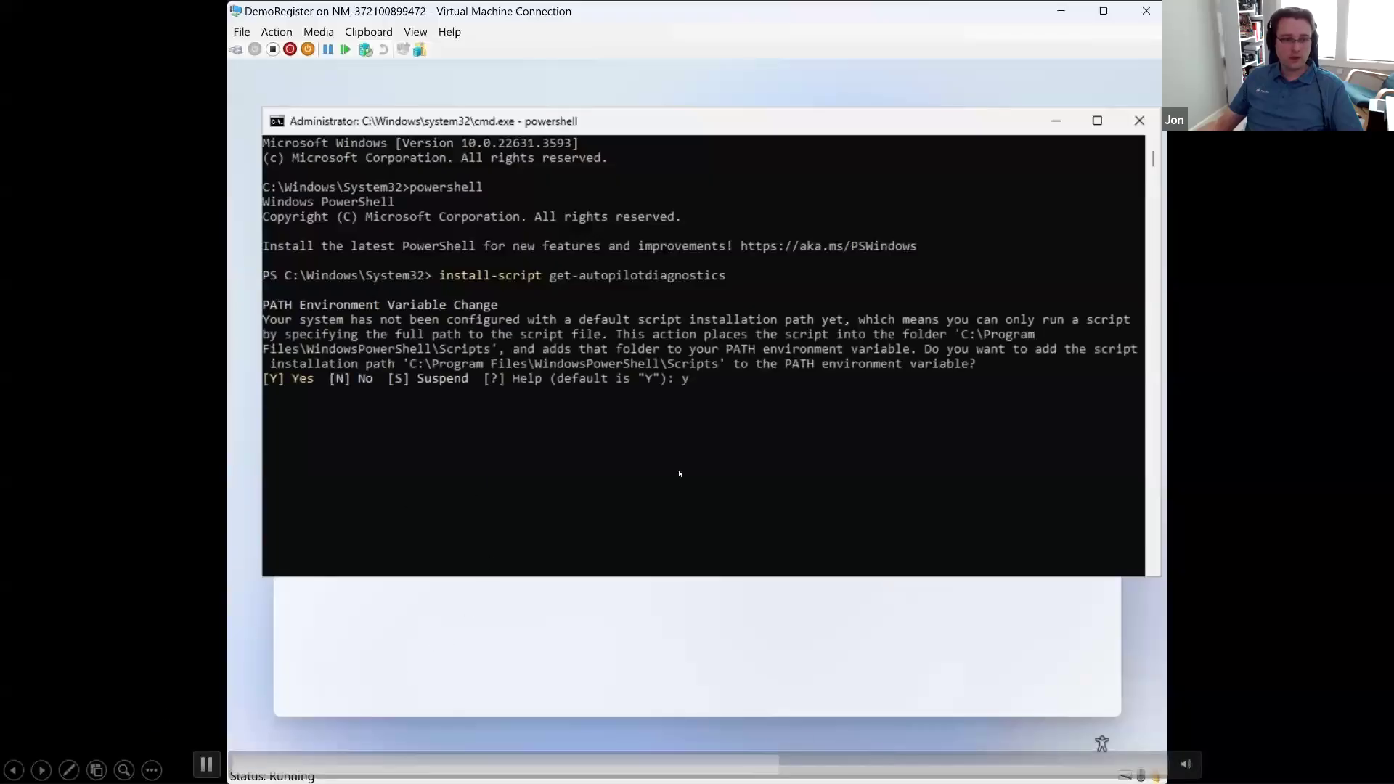
Step: Set the execution policy to bypass and run the Autopilot diagnostics script to show the observed timeline
type("bypass")
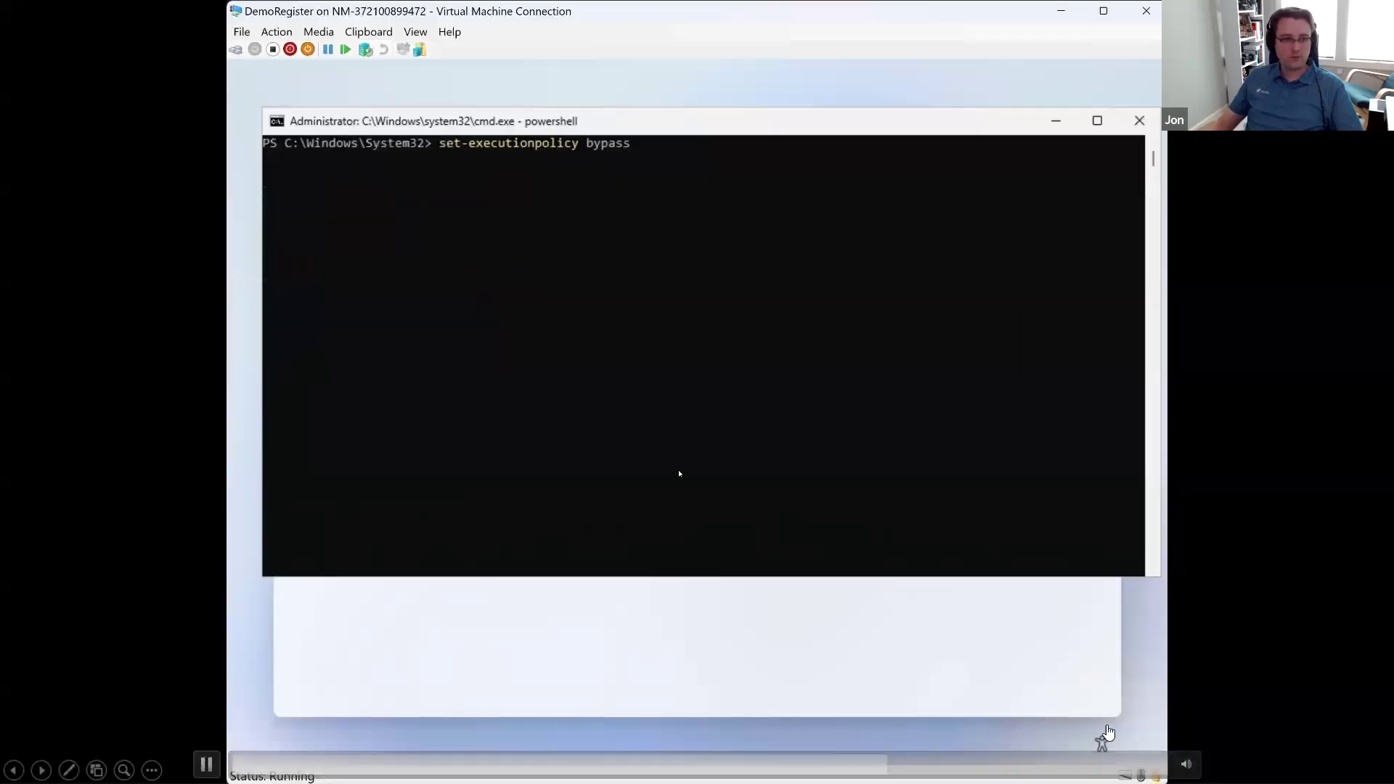
key("Return")
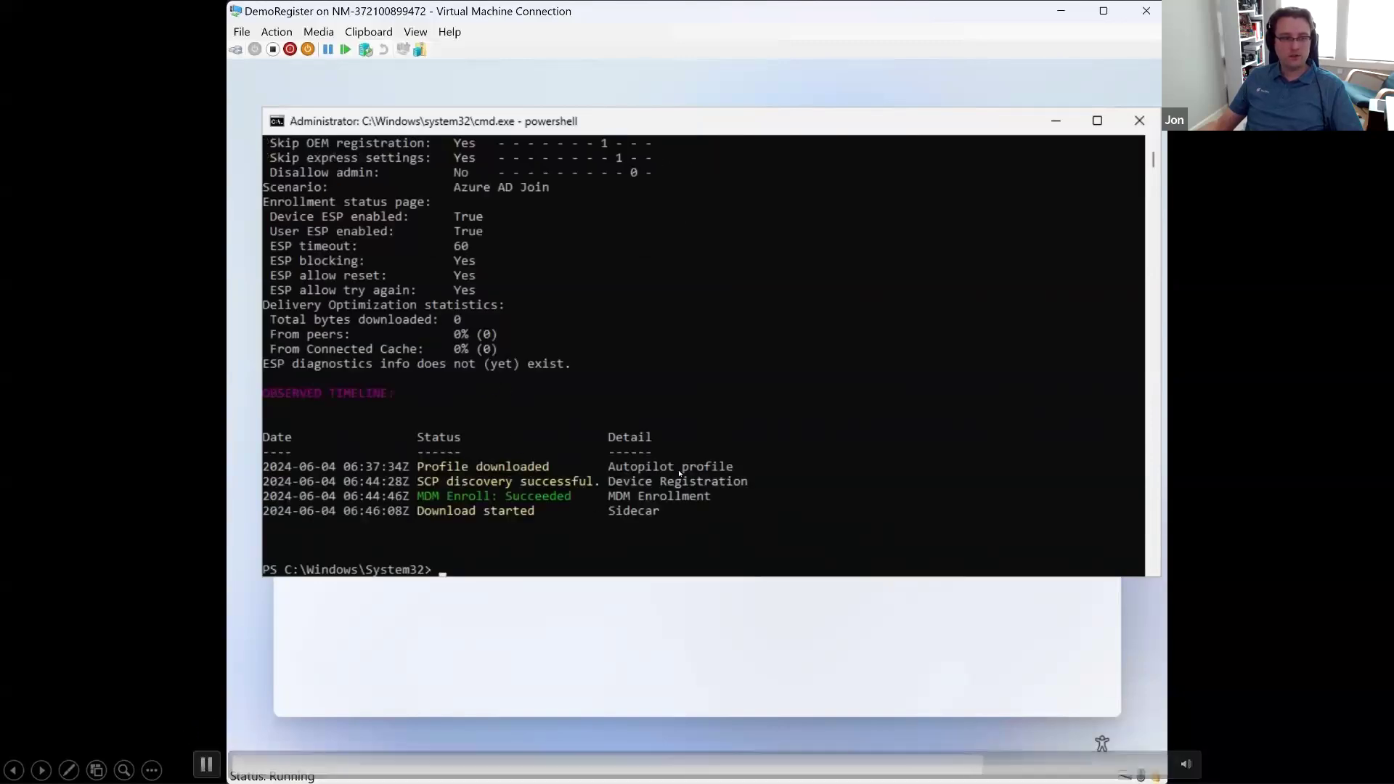
left_click(207, 764)
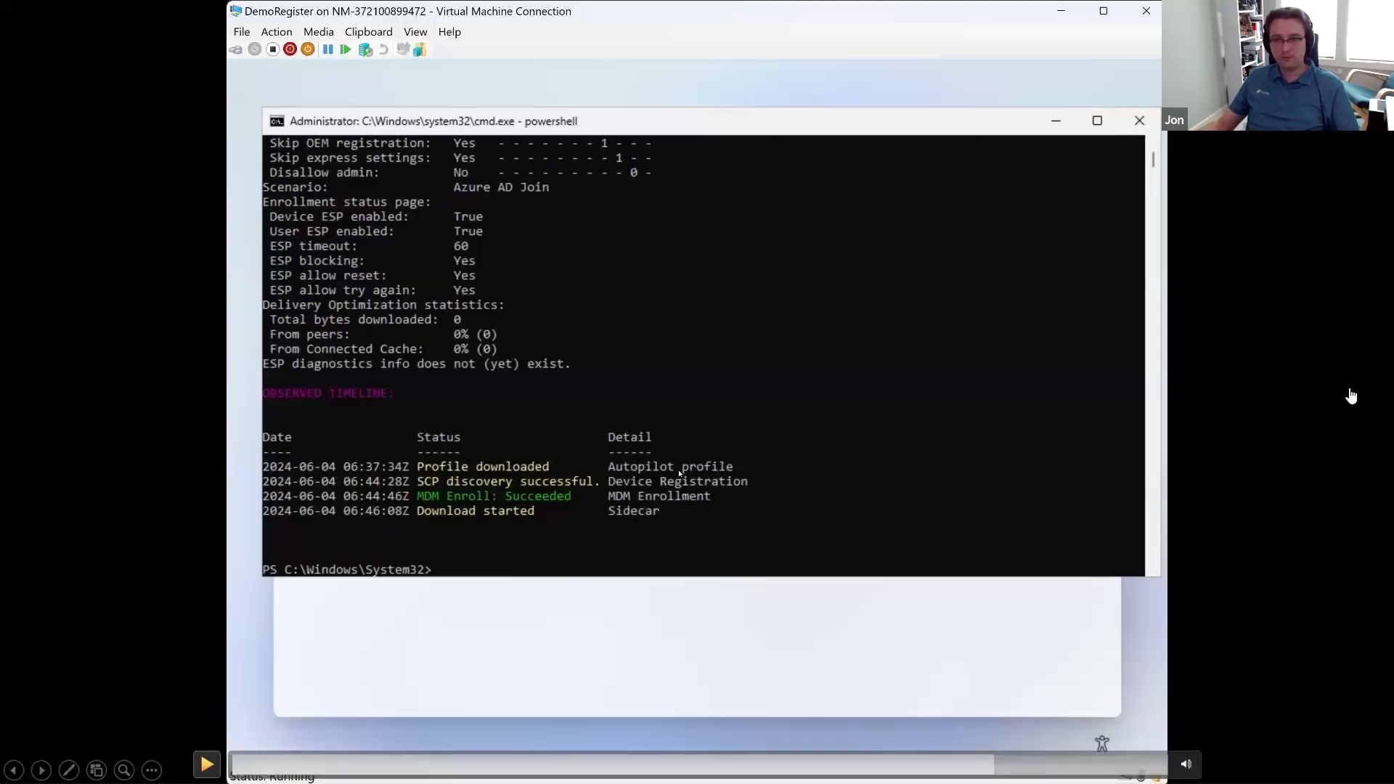
Step: Switch to the LABCLIENT07 command prompt and run mdmdiagnosticstool.exe -area "Autopilot" -zip "c:\AutopilotLogs.zip"
key("alt+Tab")
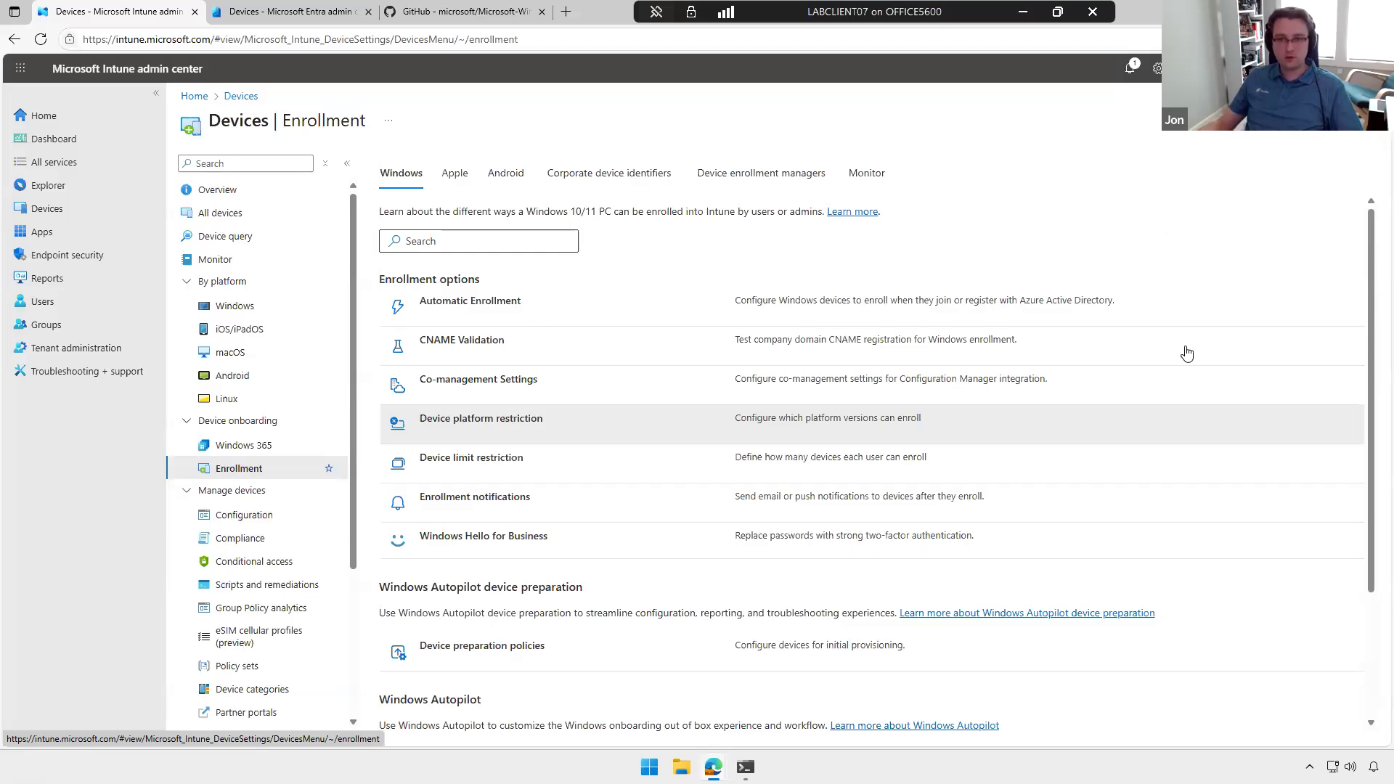
left_click(1293, 12)
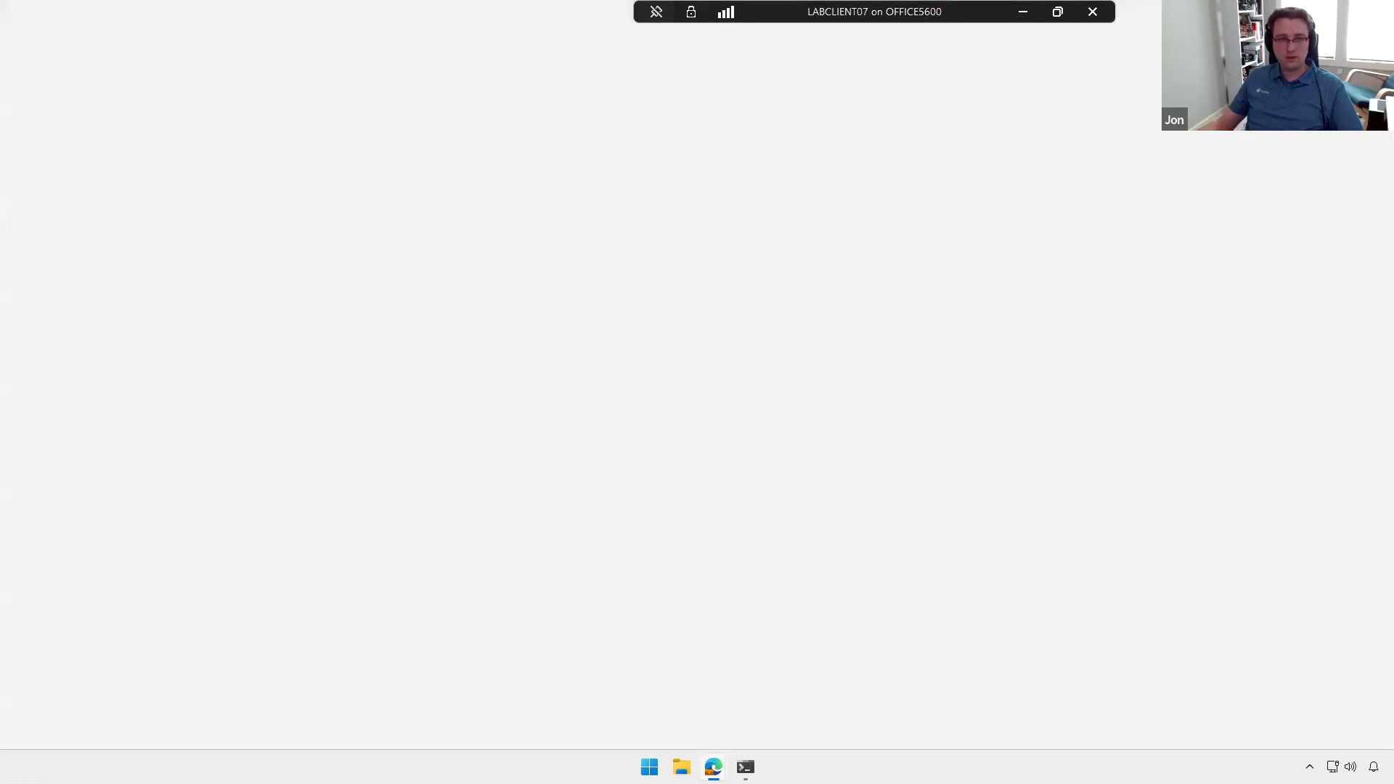
left_click(788, 166)
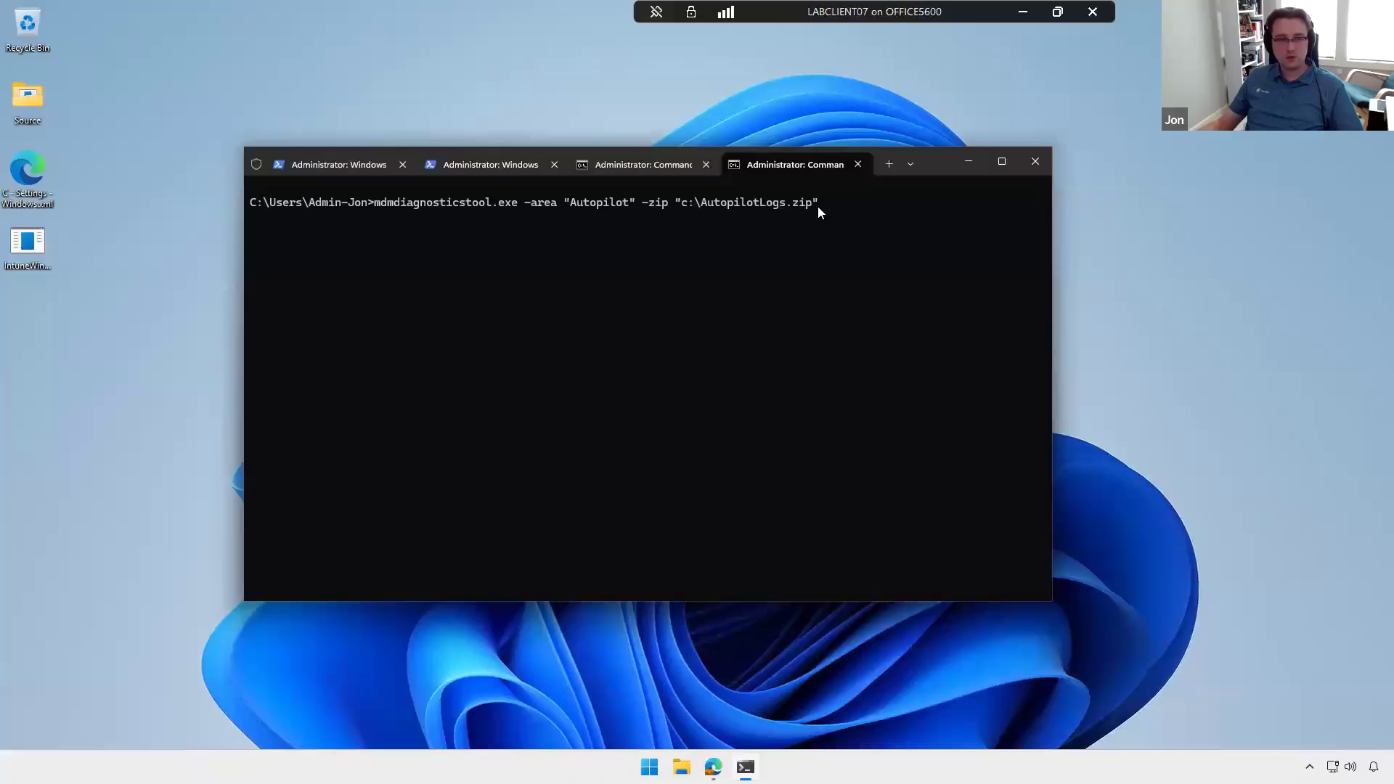
key("Return")
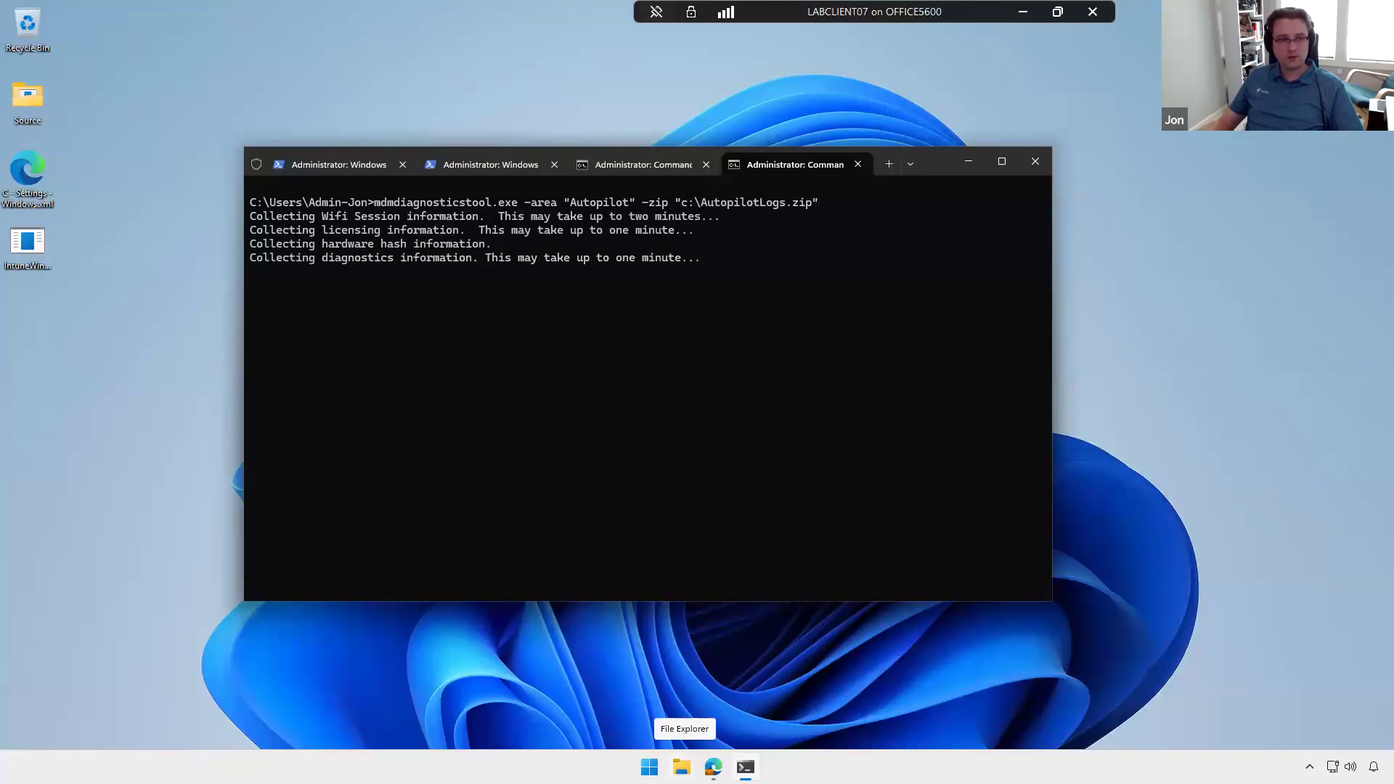
Step: Open AutopilotLogs.zip on Local Disk (C:) in File Explorer, look through the collected log files and minimize the window
left_click(681, 767)
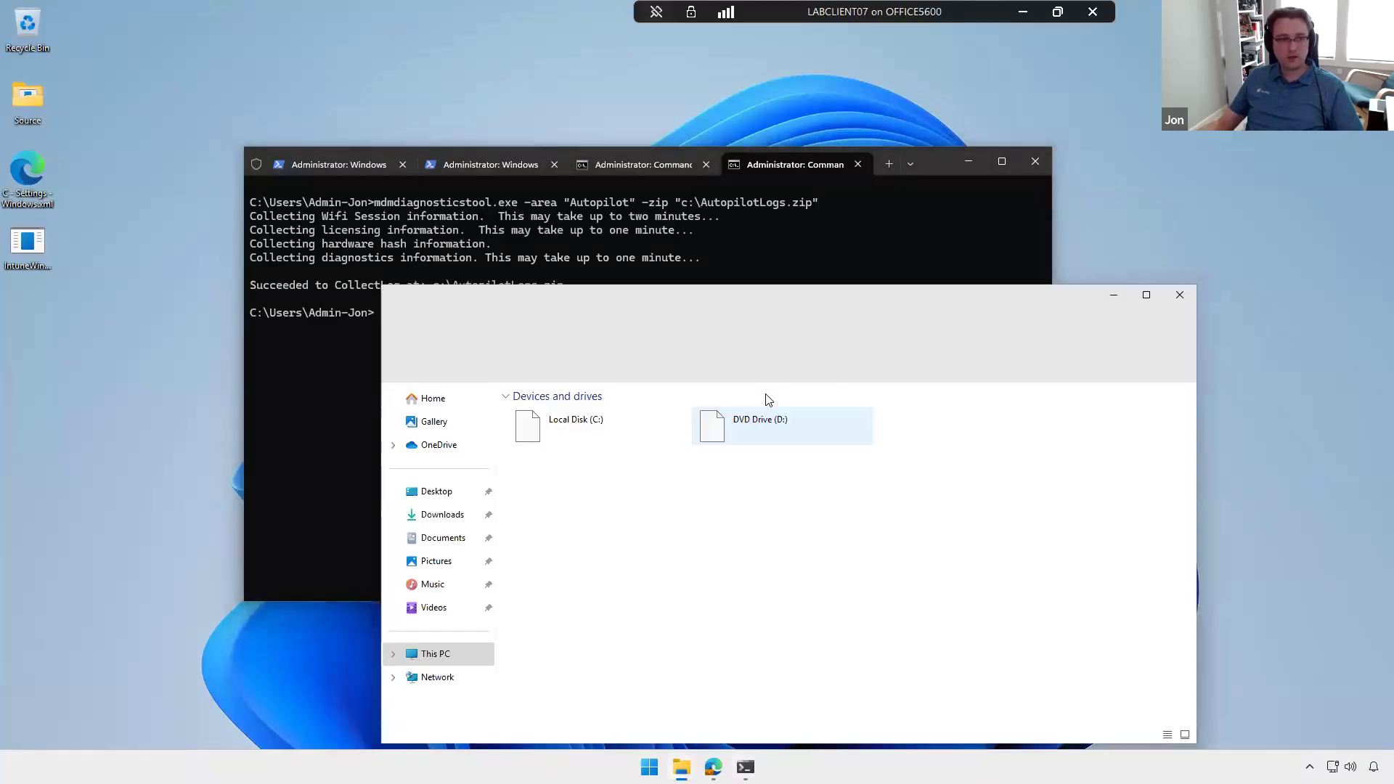
double_click(632, 448)
left_click(554, 536)
right_click(553, 536)
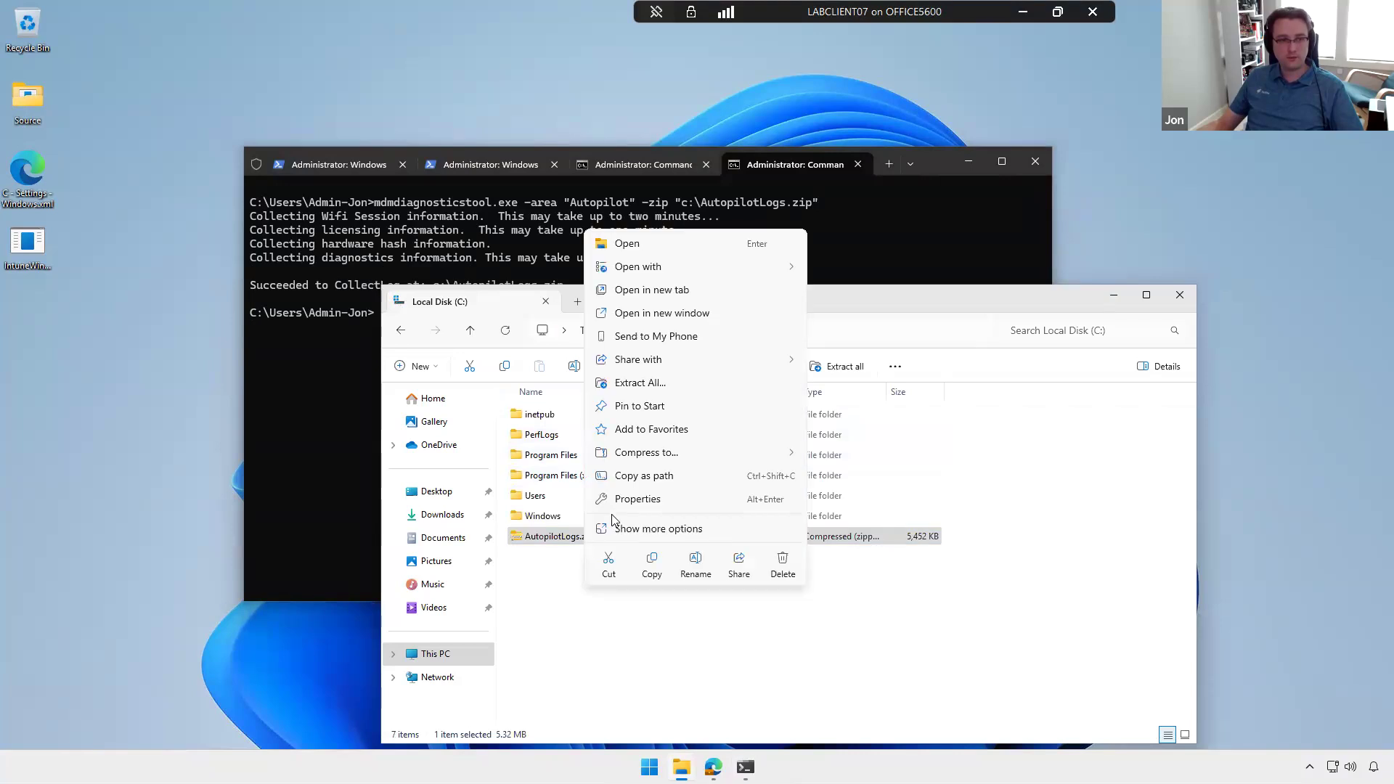
left_click(632, 245)
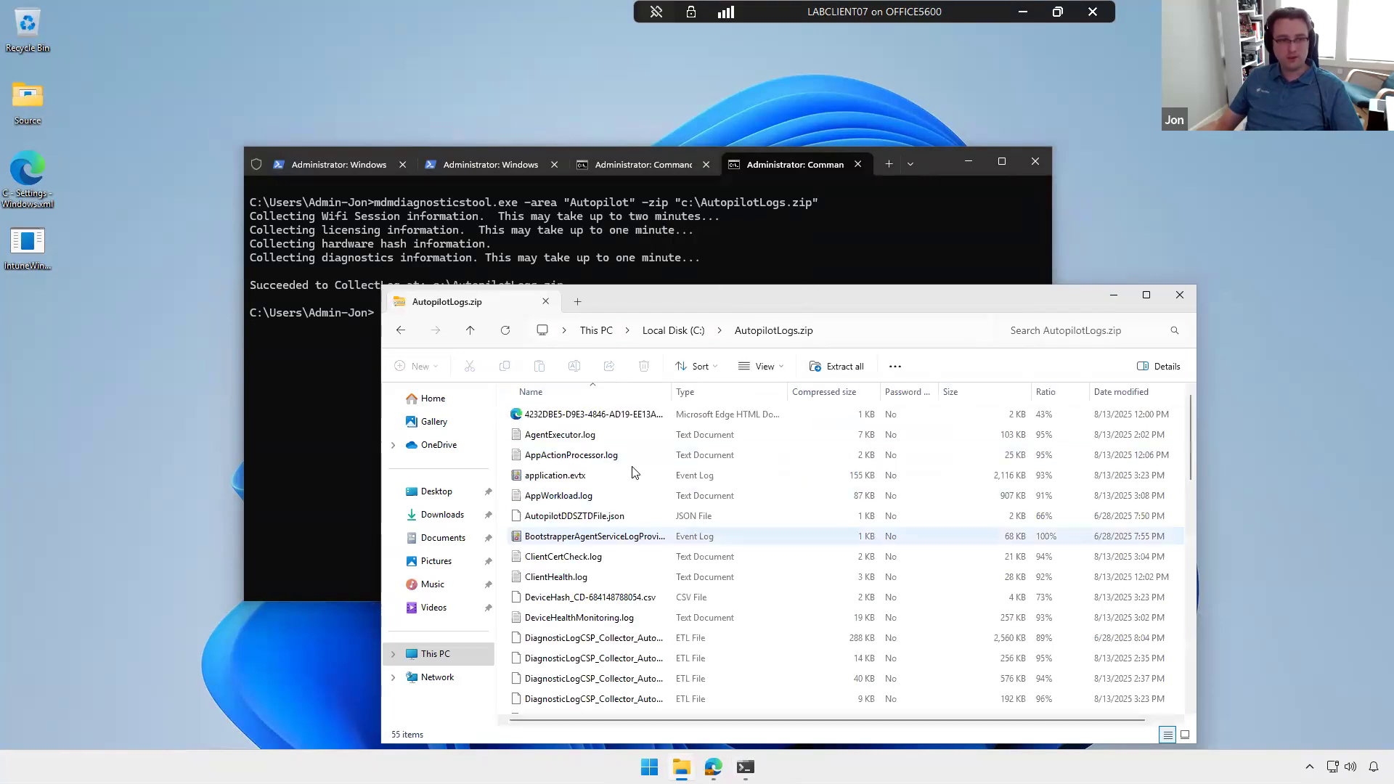
scroll(634, 470, "down", 1)
scroll(634, 471, "down", 12)
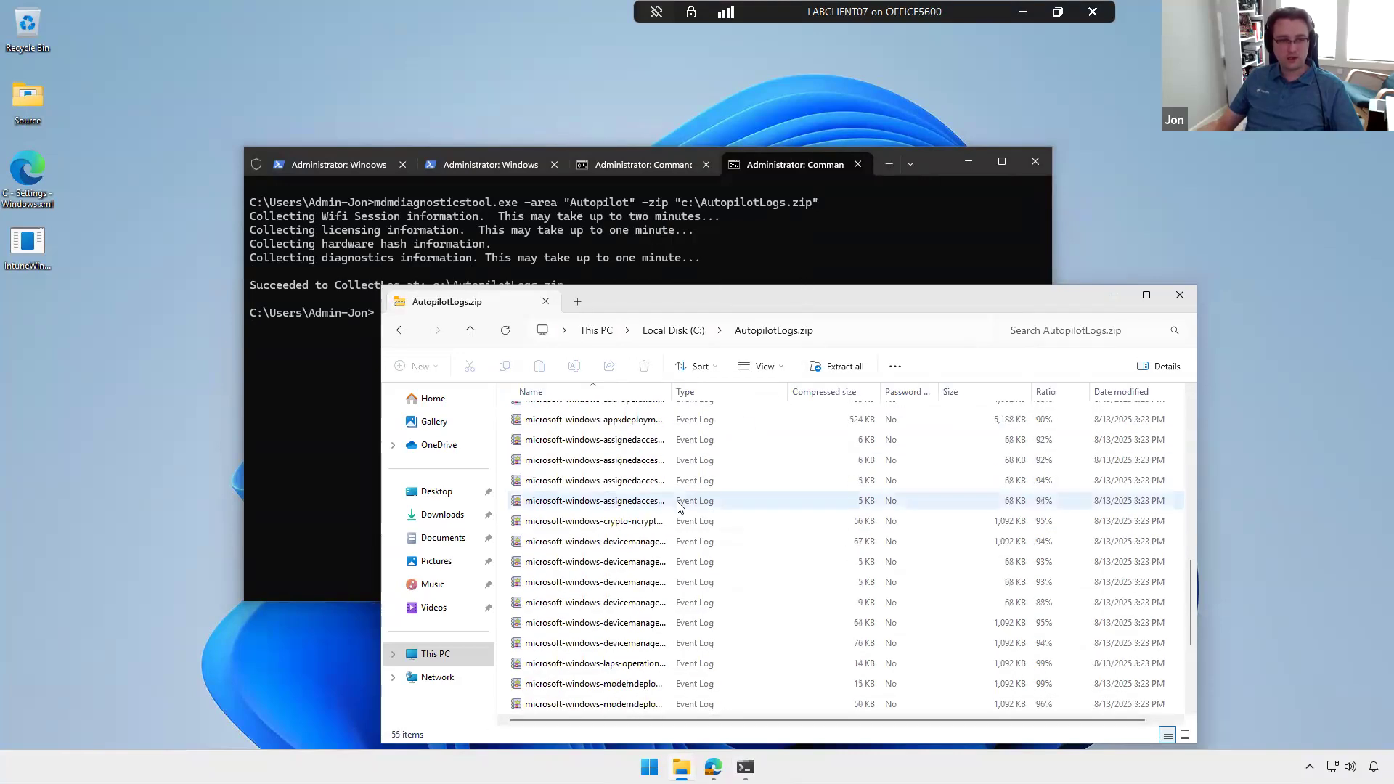
scroll(679, 506, "down", 1)
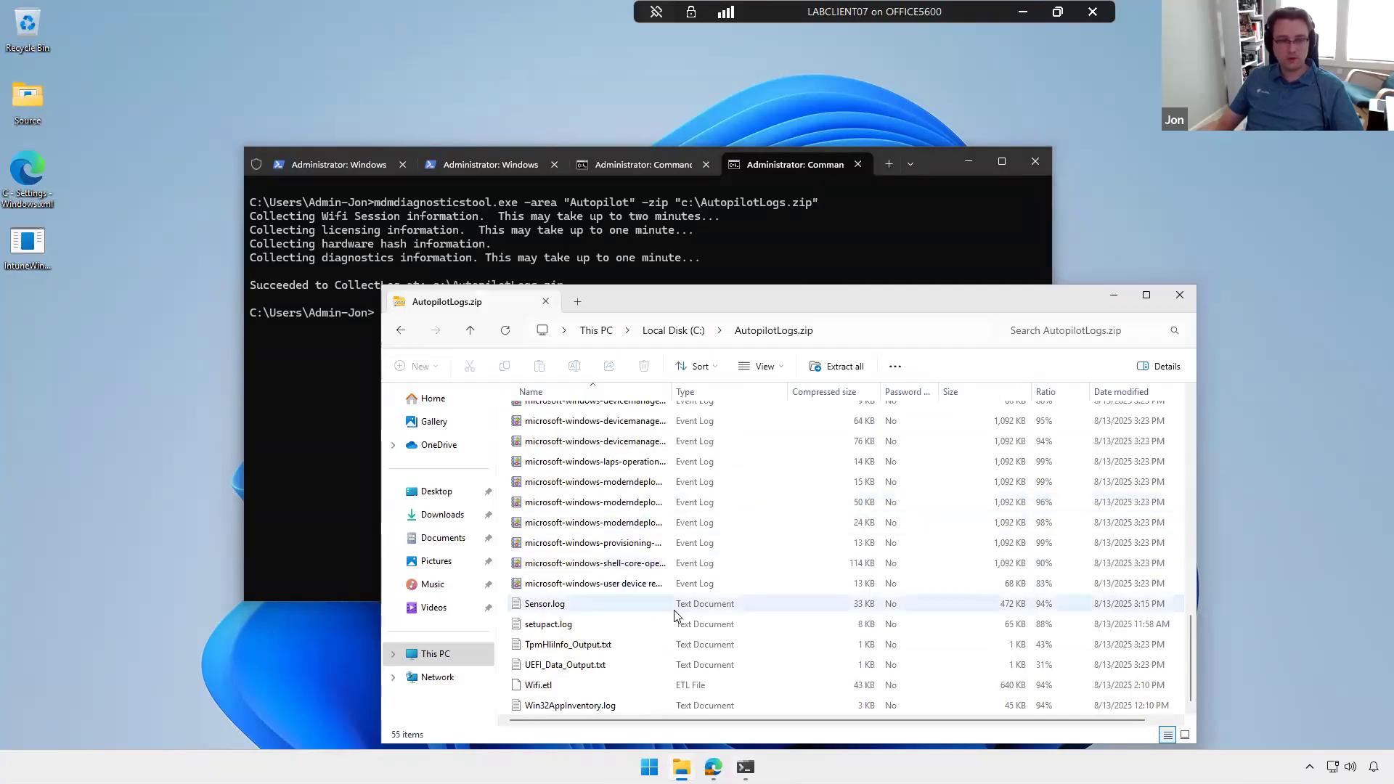
scroll(675, 614, "up", 13)
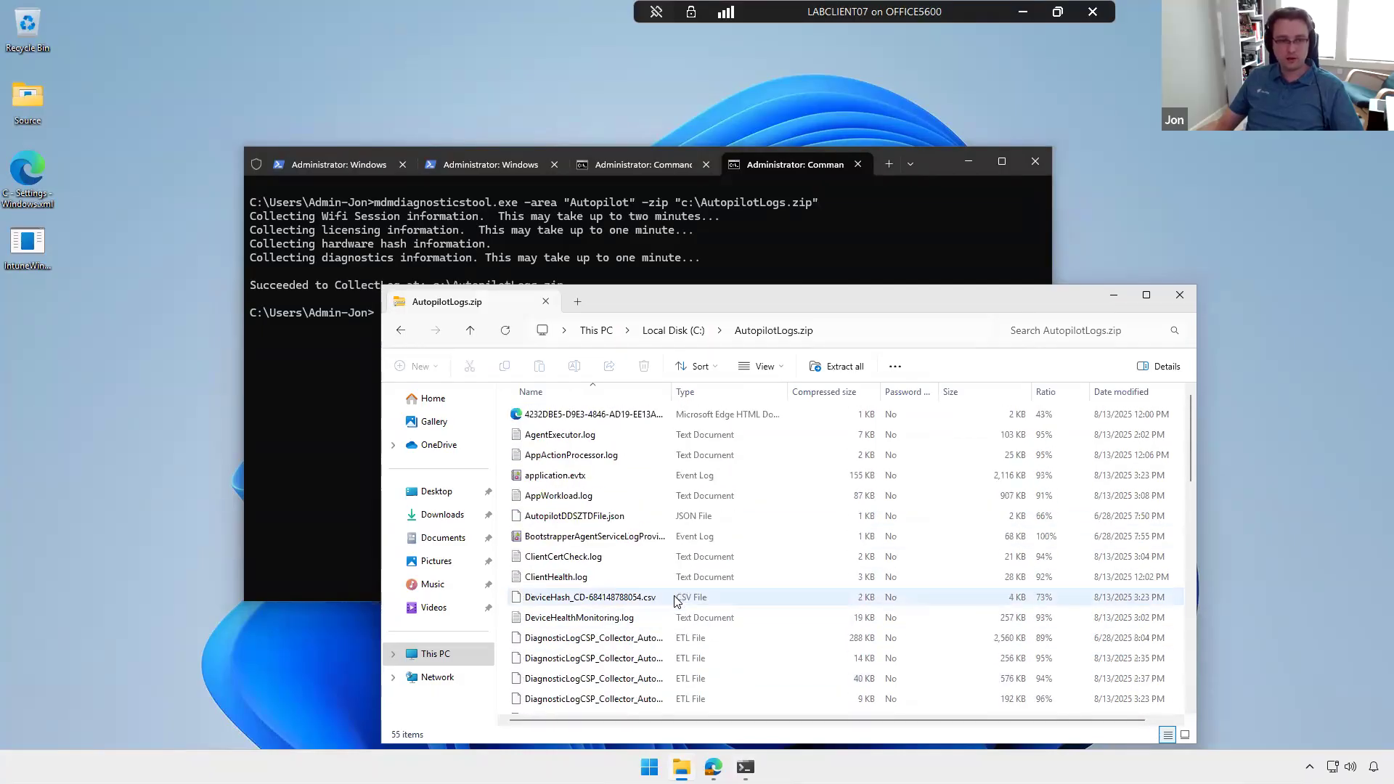
left_click(1113, 295)
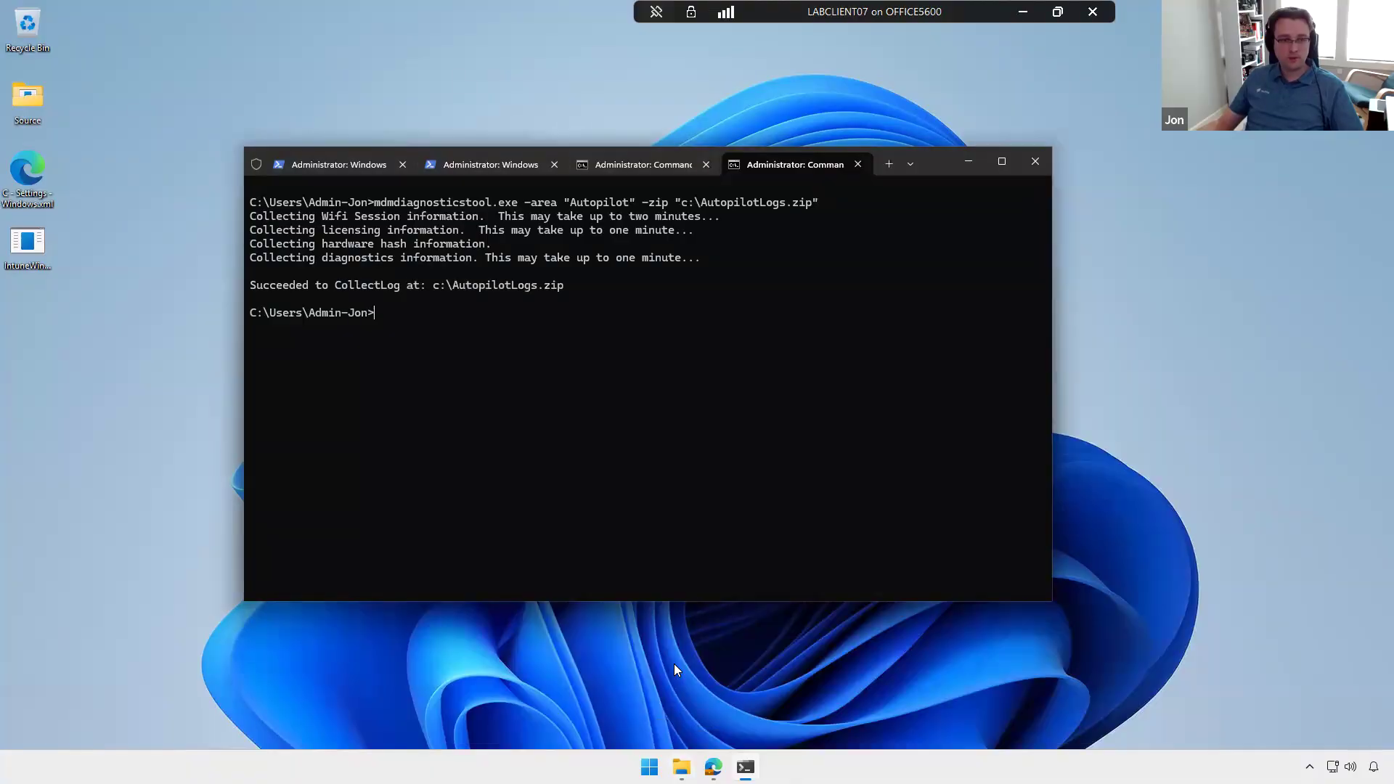
Step: Show the management log export option under Access work or school in Windows Settings, and put away the Settings and terminal windows
key("super")
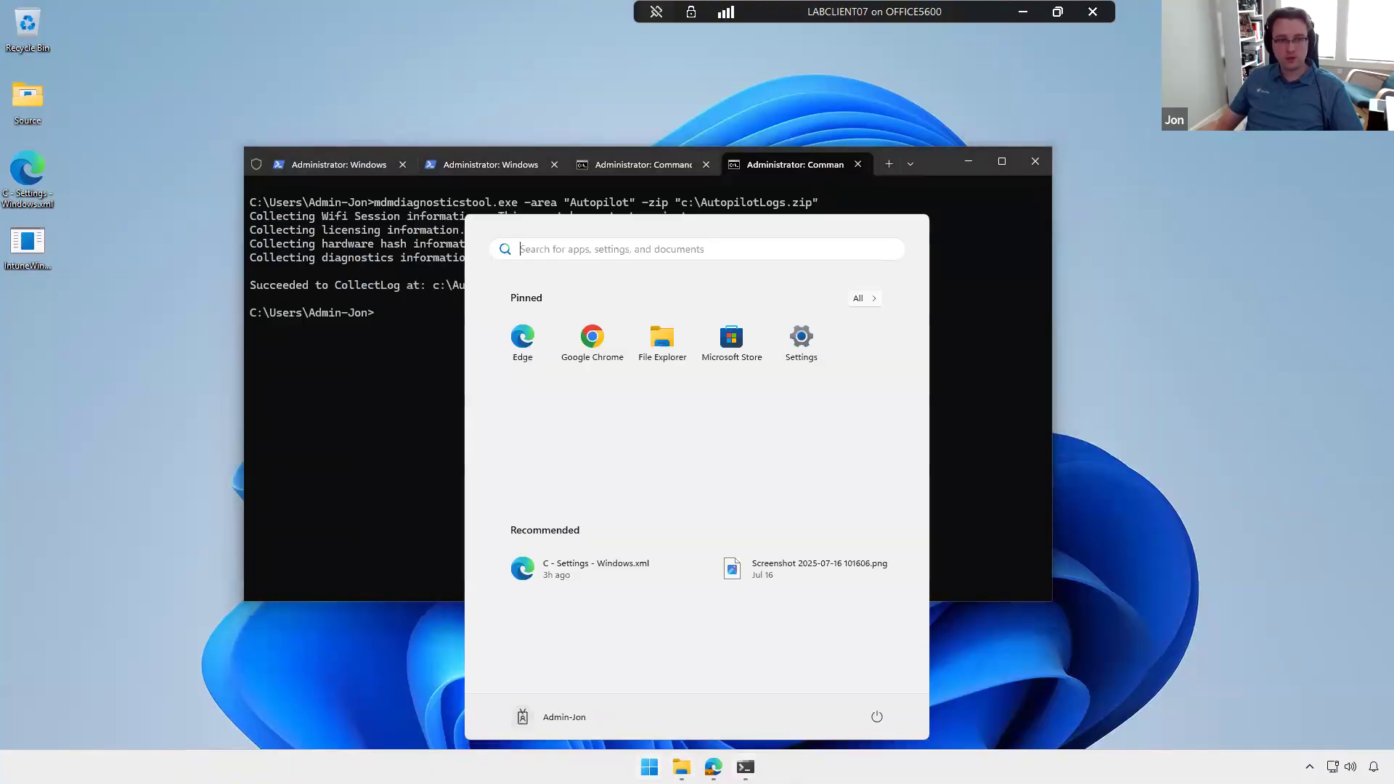
left_click(803, 347)
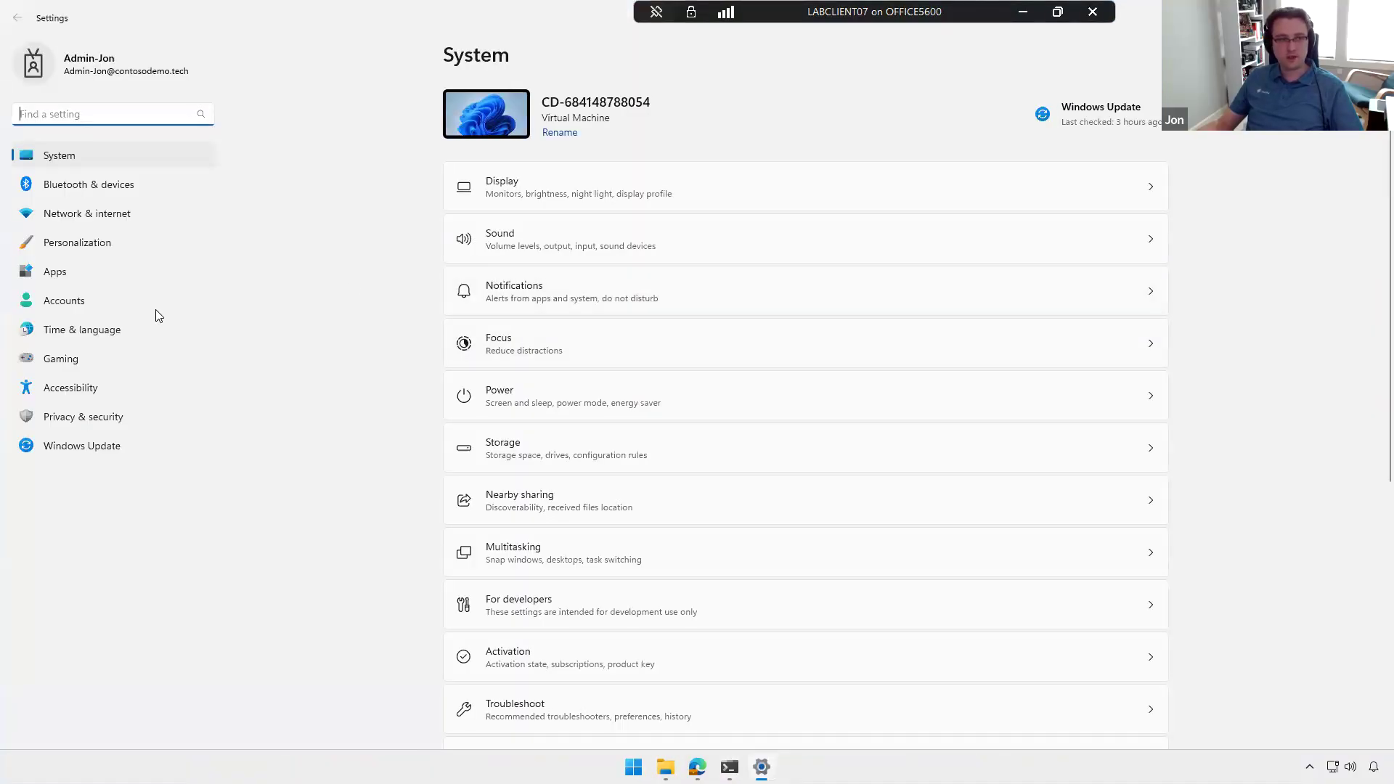
left_click(113, 305)
left_click(564, 475)
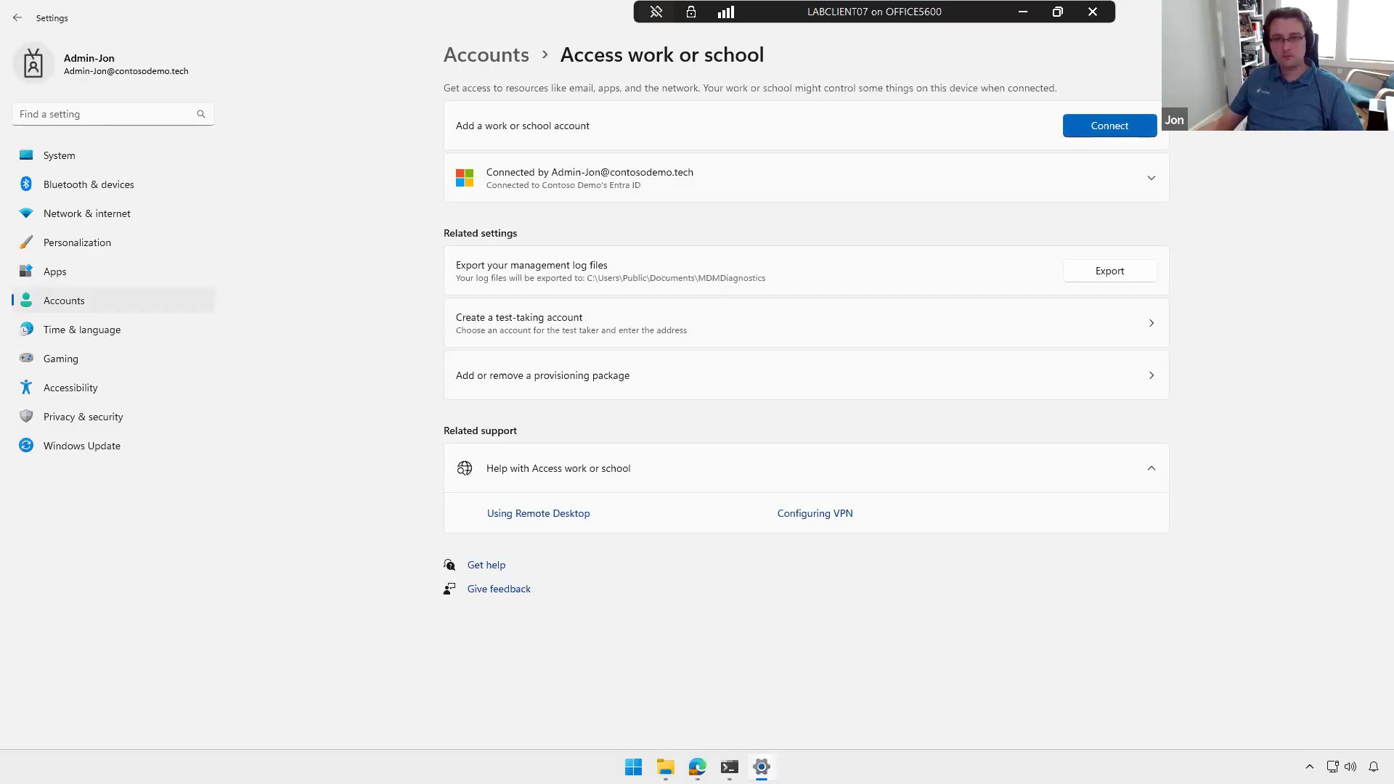
left_click(1377, 12)
left_click(968, 161)
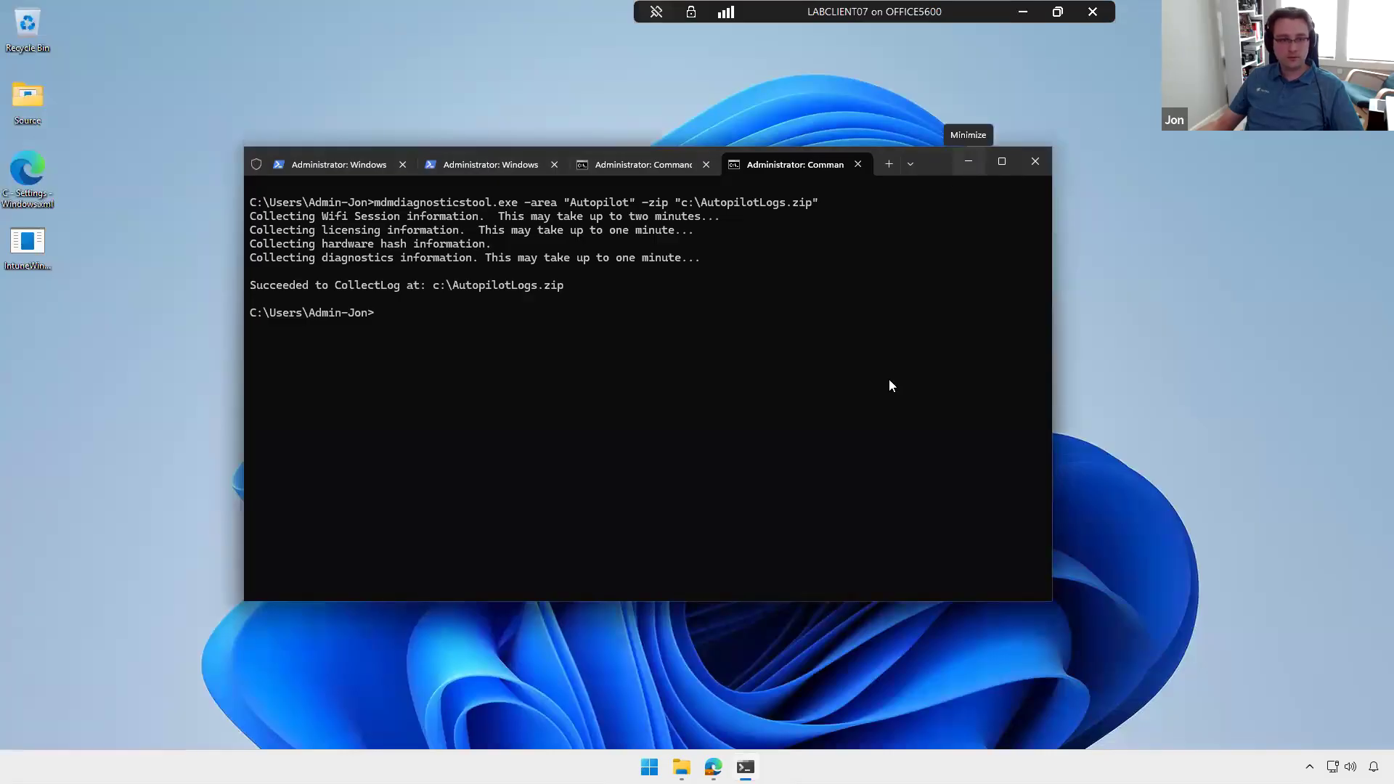
Step: Switch back to the Intune admin center and open the Windows Autopilot deployment status report among the device monitoring reports
mouse_move(713, 767)
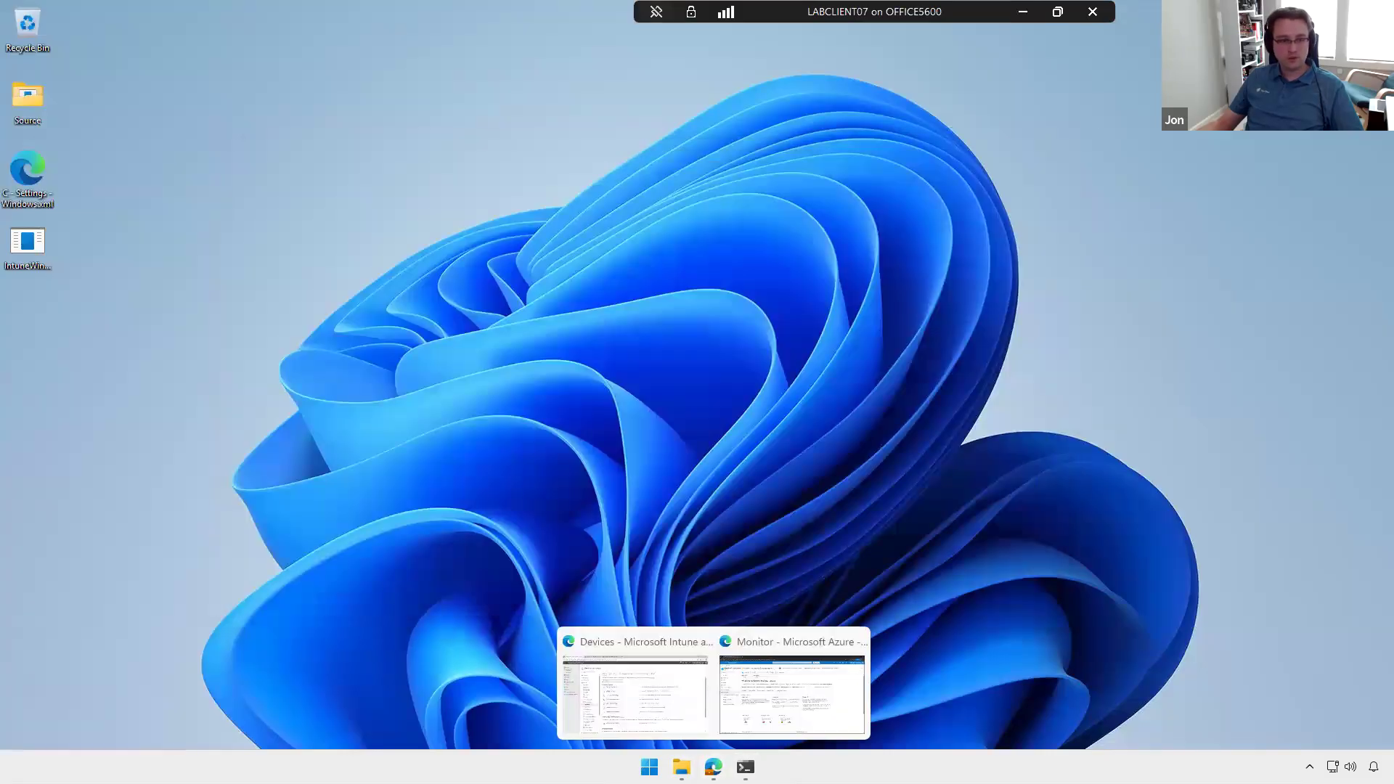
left_click(639, 686)
left_click(52, 210)
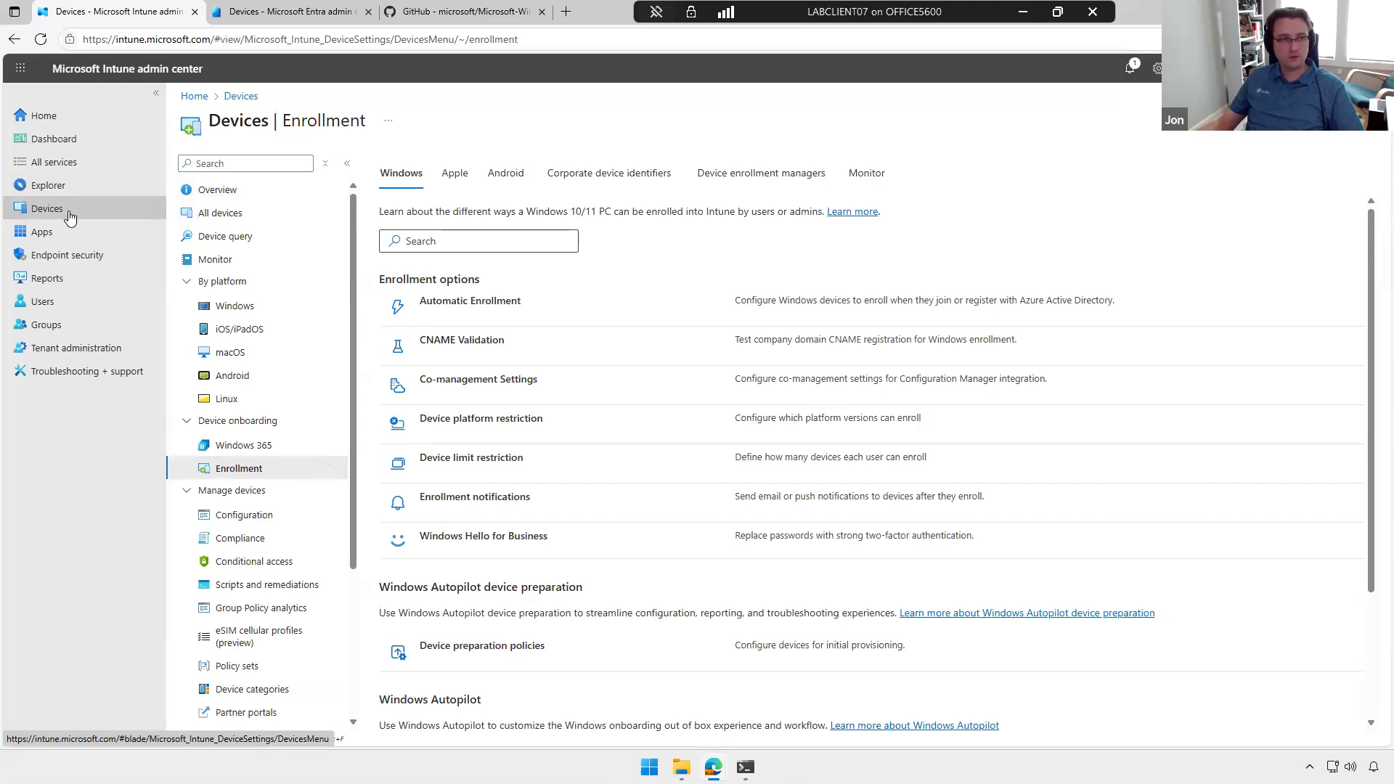
left_click(240, 259)
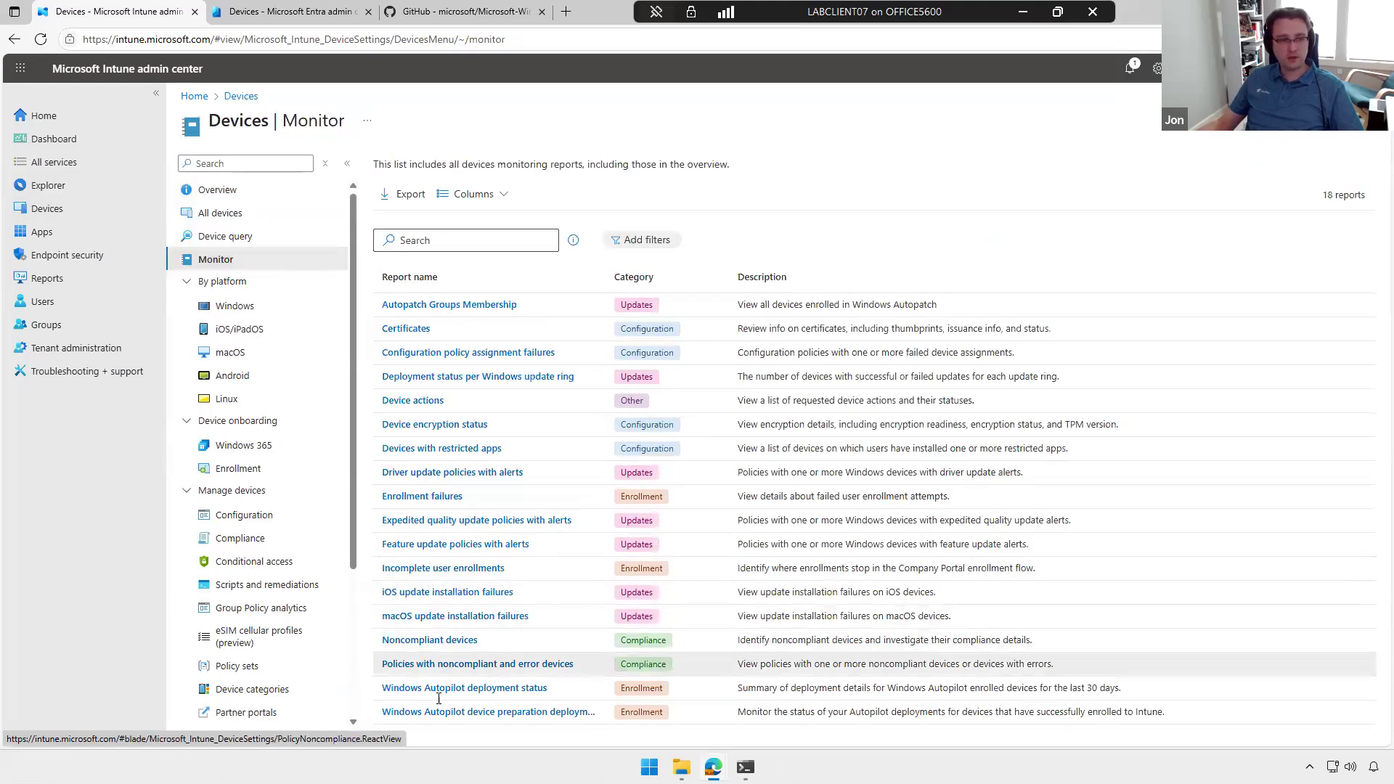
left_click(490, 691)
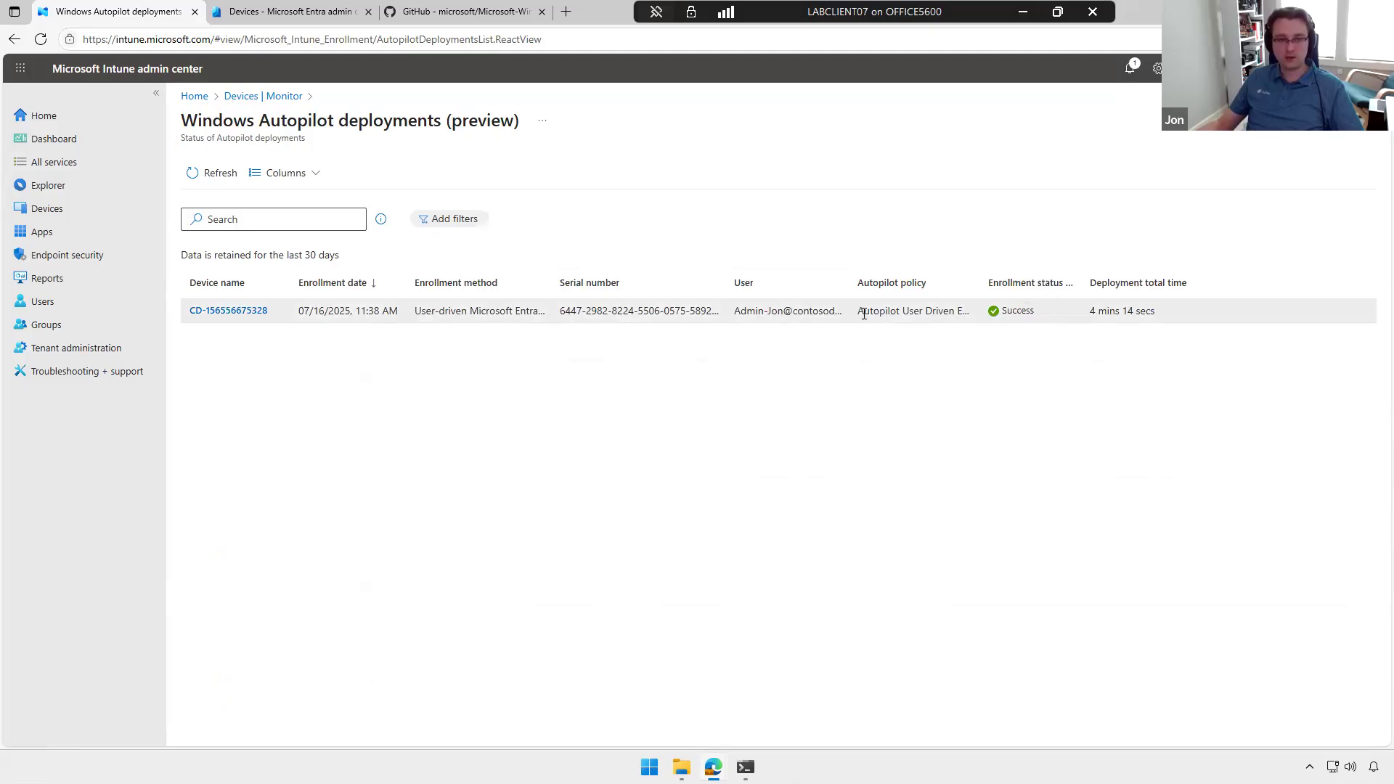
Step: Review the listed device's Autopilot deployment properties, close them and switch back to the presentation slides
triple_click(320, 310)
left_click(249, 312)
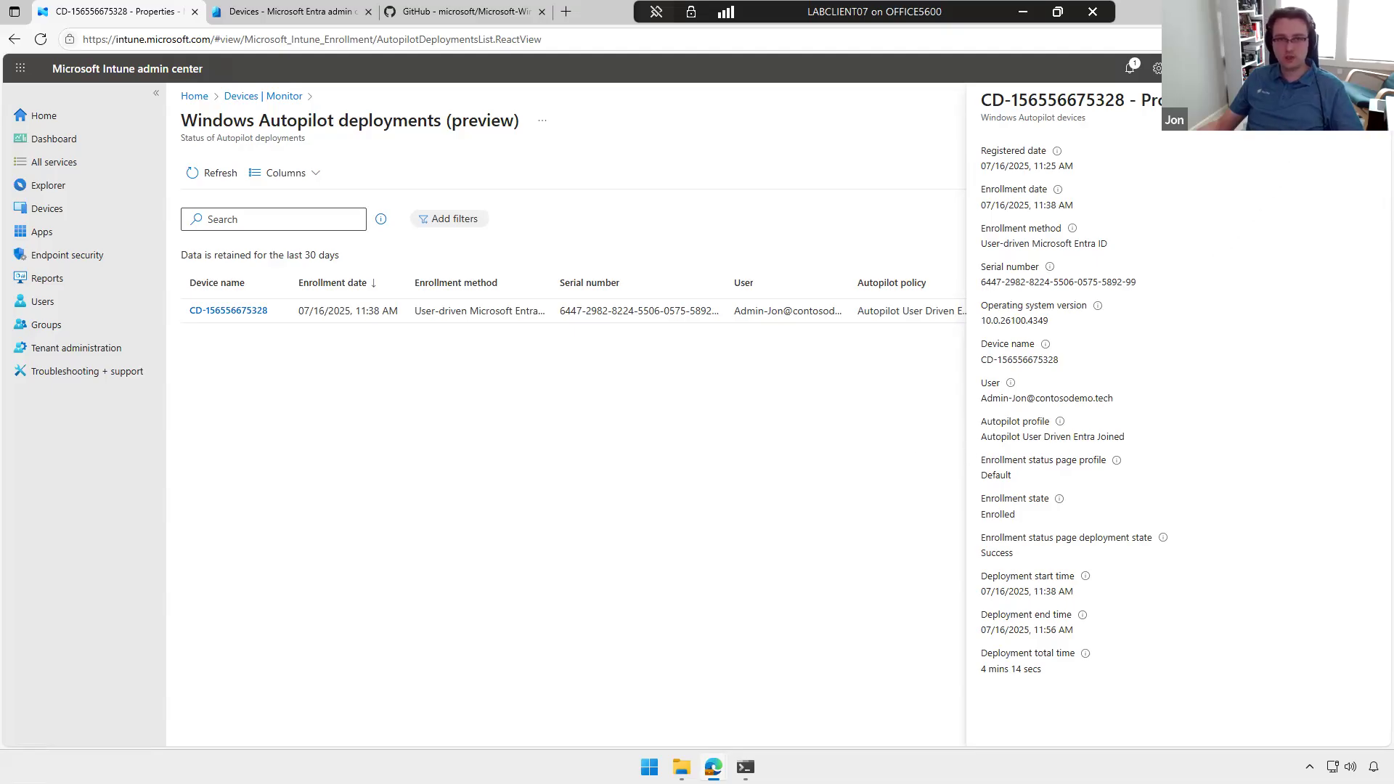
left_click(1372, 101)
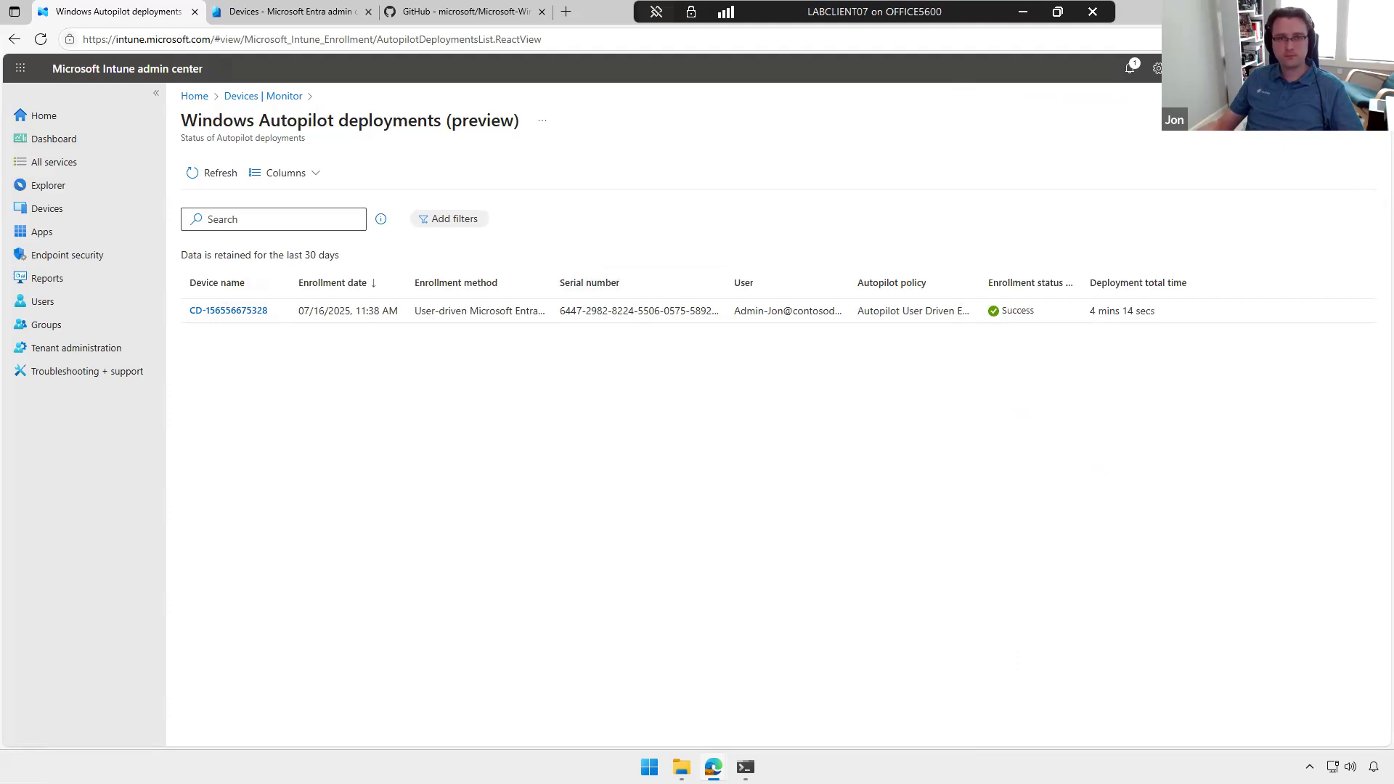
left_click(1310, 12)
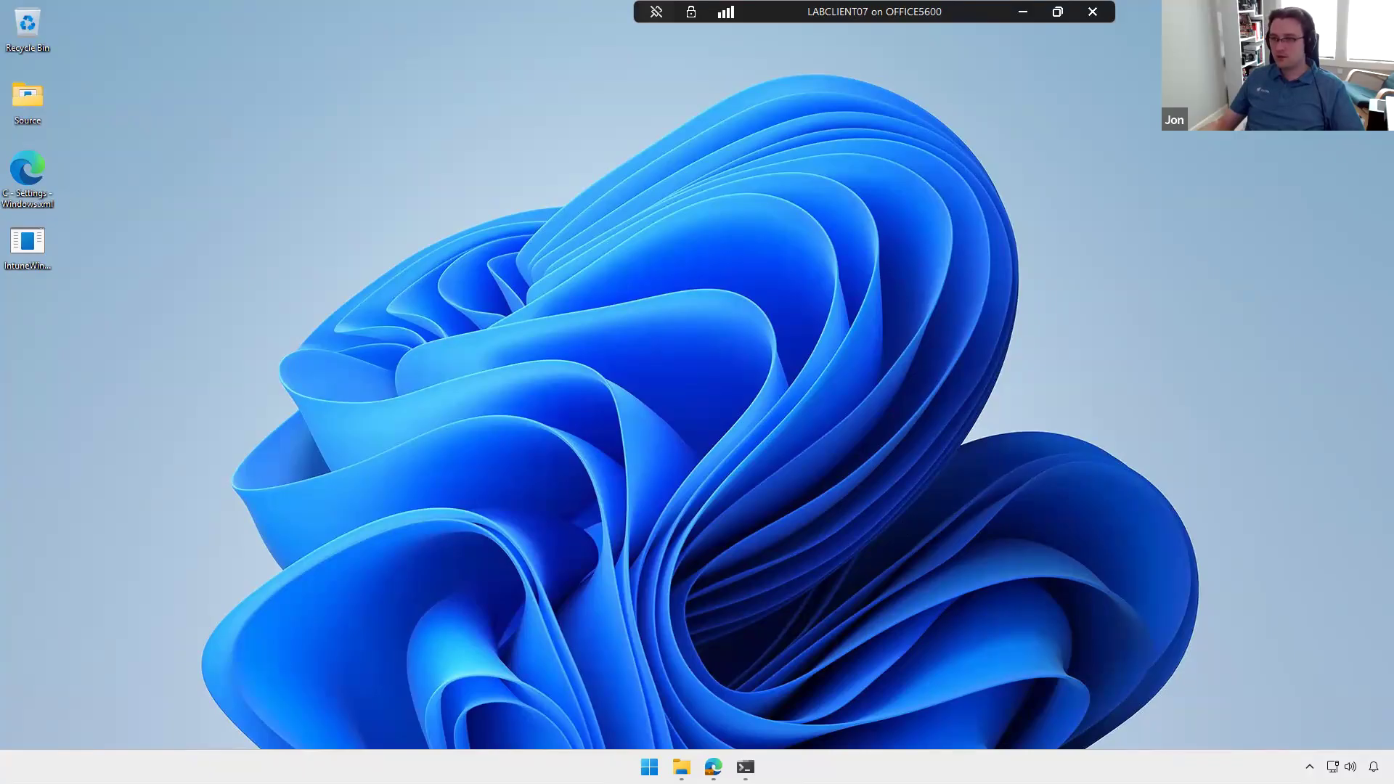
key("alt+Tab")
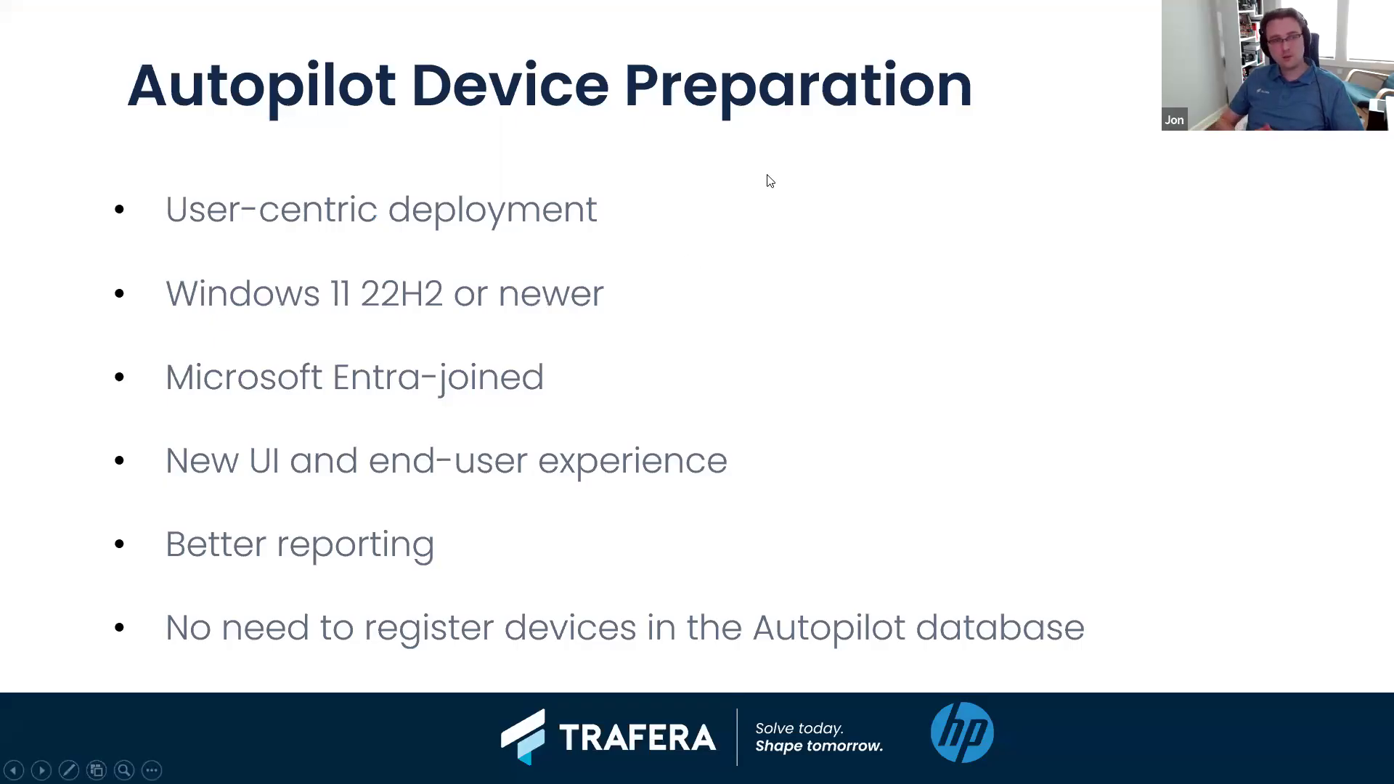
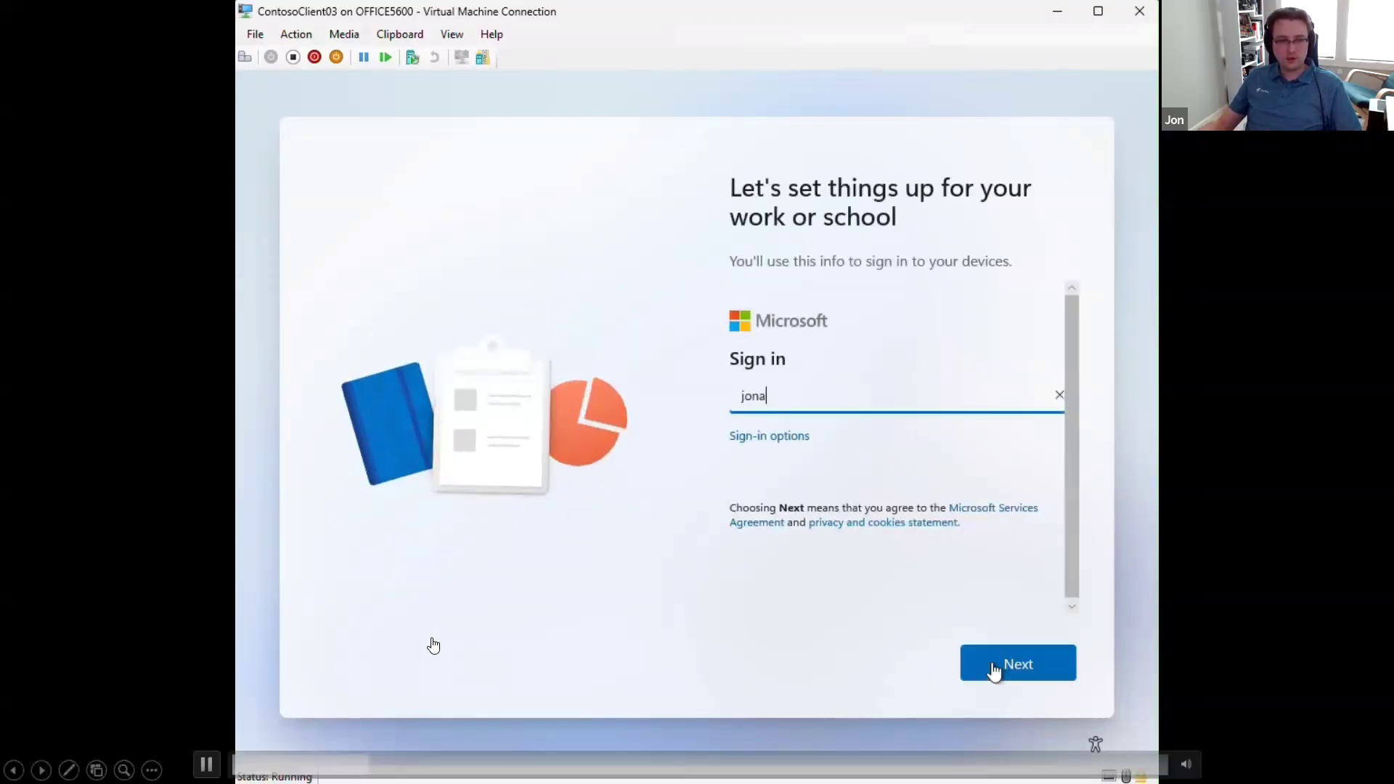
Step: Sign in to the new device's work or school setup by entering the account's e-mail address and password
left_click(993, 666)
type("•••••••••••••••")
left_click(993, 666)
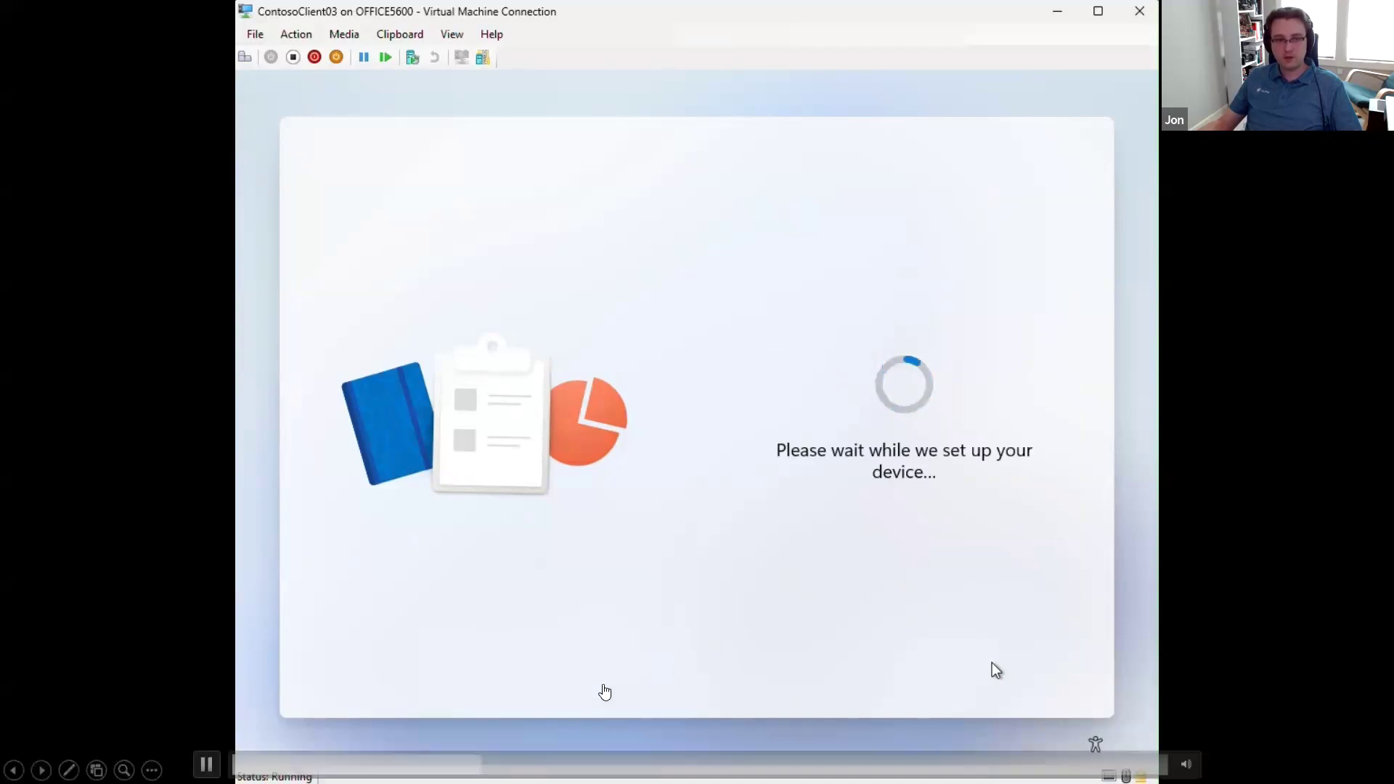
Step: Skip forward through the embedded recording of the Autopilot device setup to view its remaining stages
left_click(548, 764)
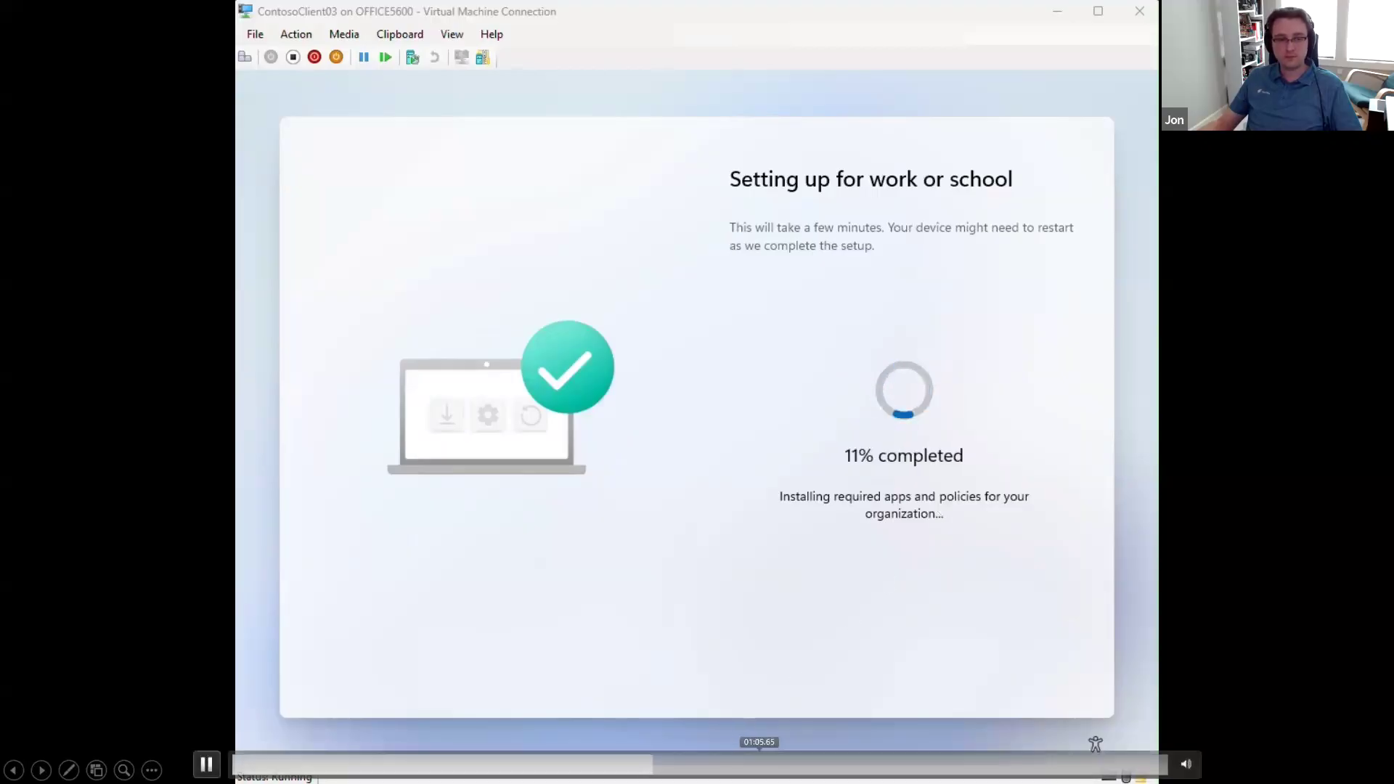
left_click(761, 764)
left_click(908, 764)
left_click(1065, 764)
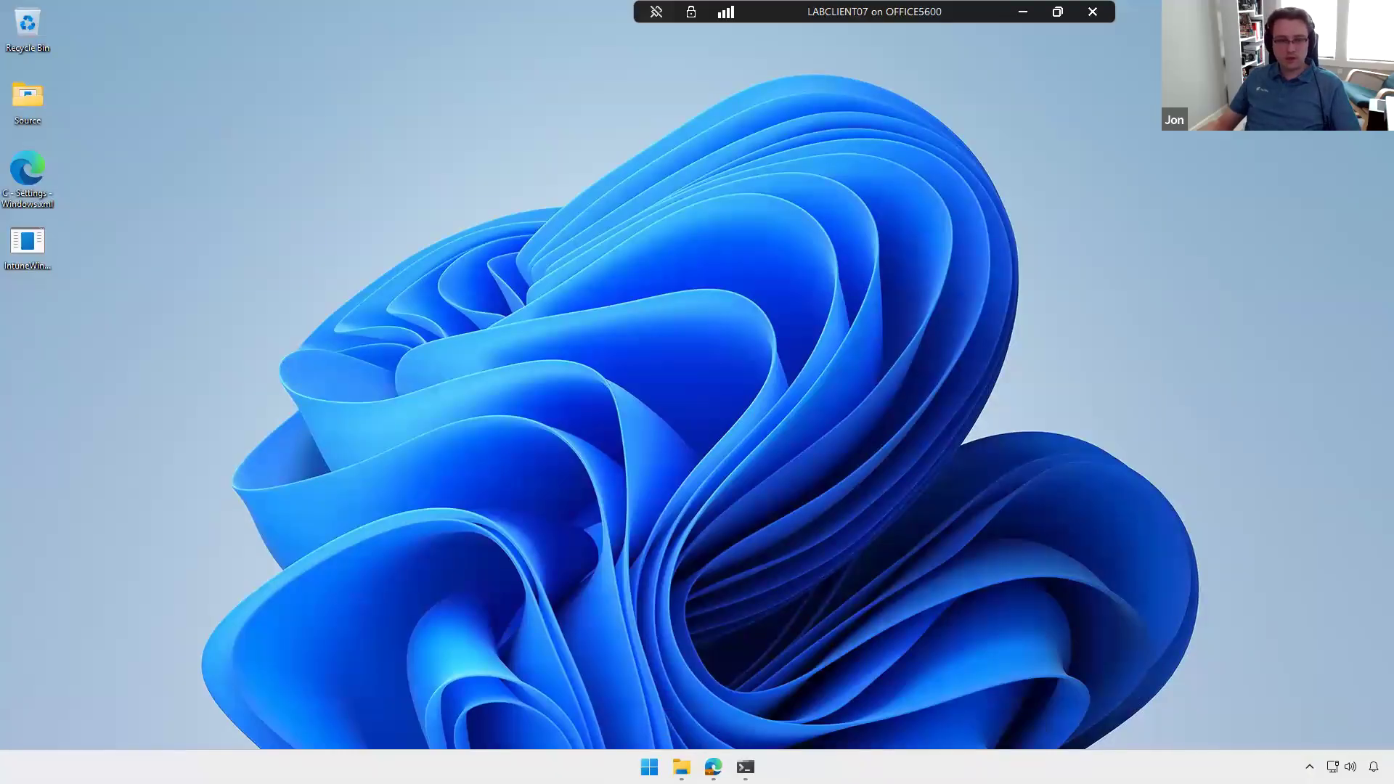
Step: Switch to the Intune admin center and open the Windows Autopilot device preparation policies in the device enrollment settings
mouse_move(713, 766)
left_click(634, 687)
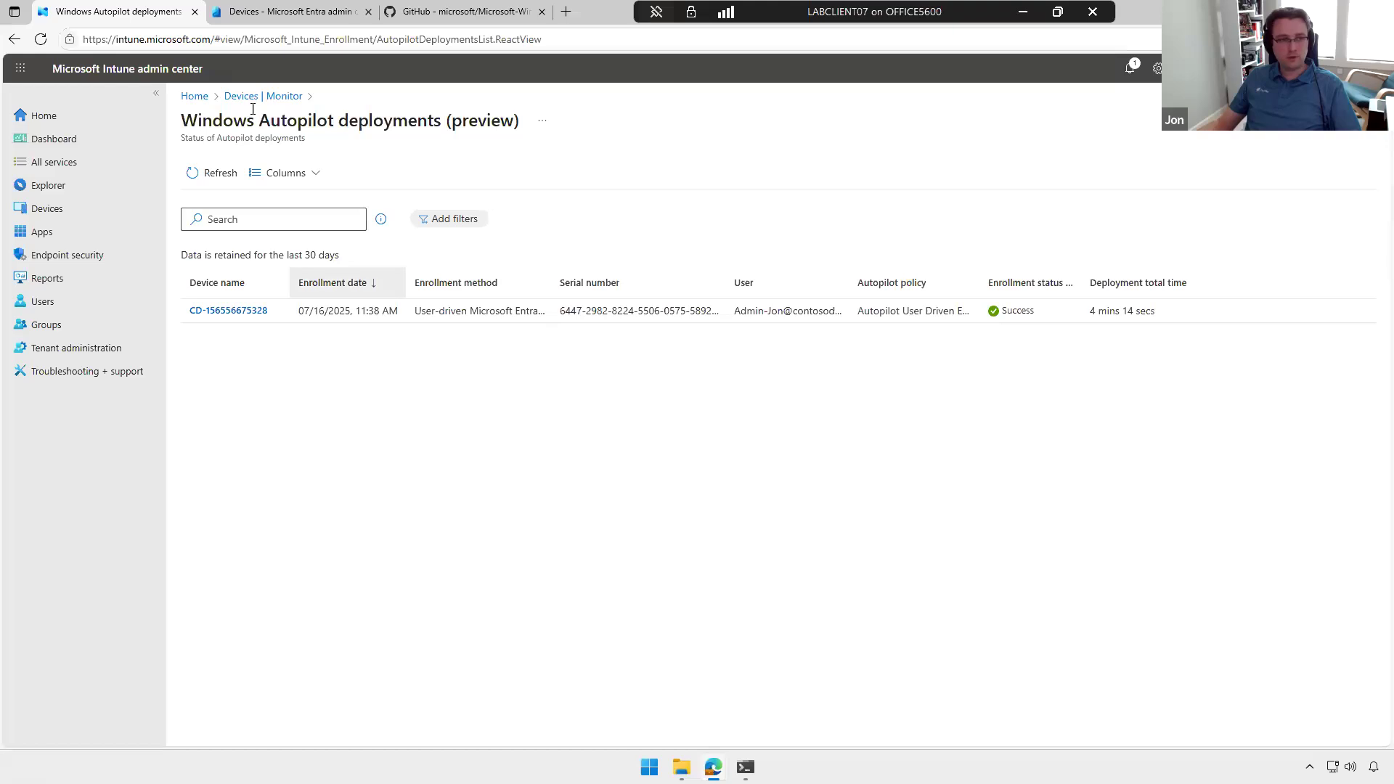
left_click(64, 208)
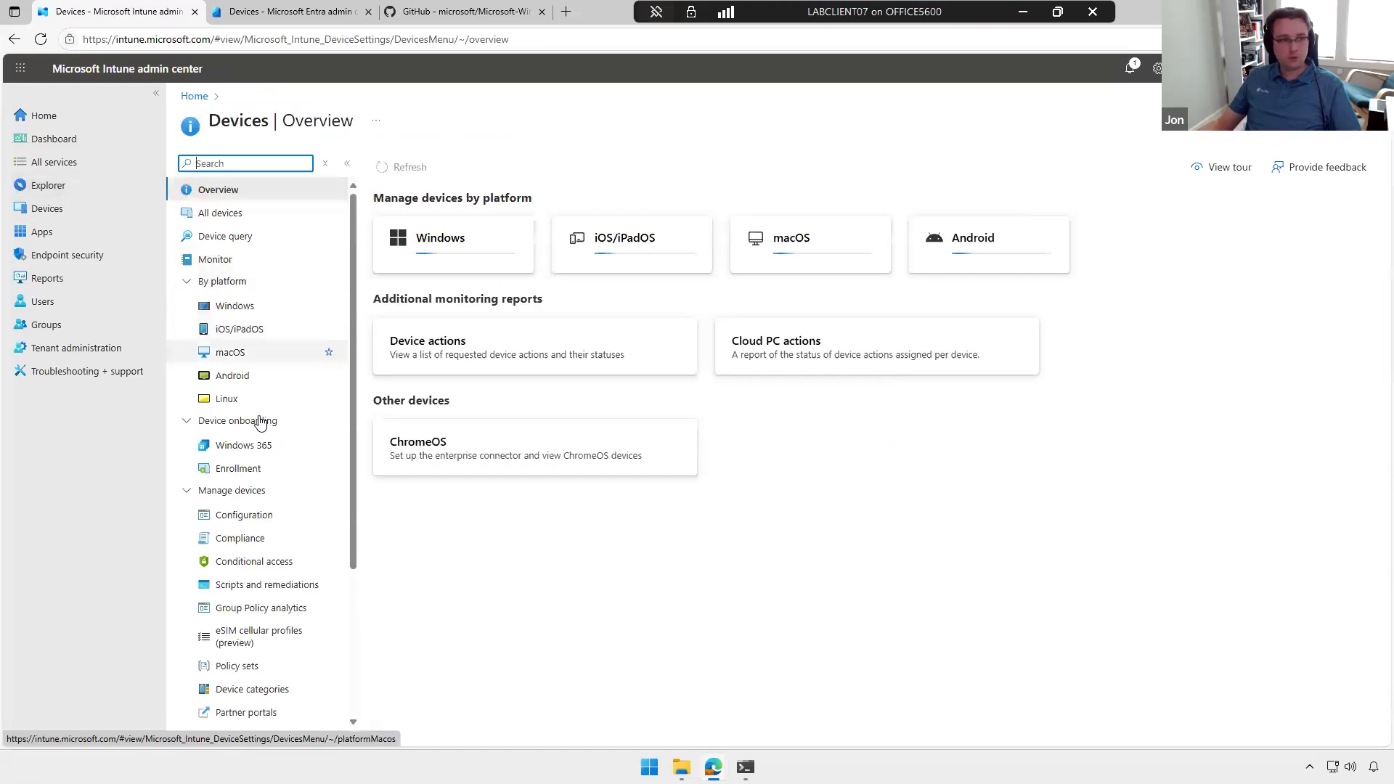
left_click(239, 468)
scroll(639, 348, "down", 3)
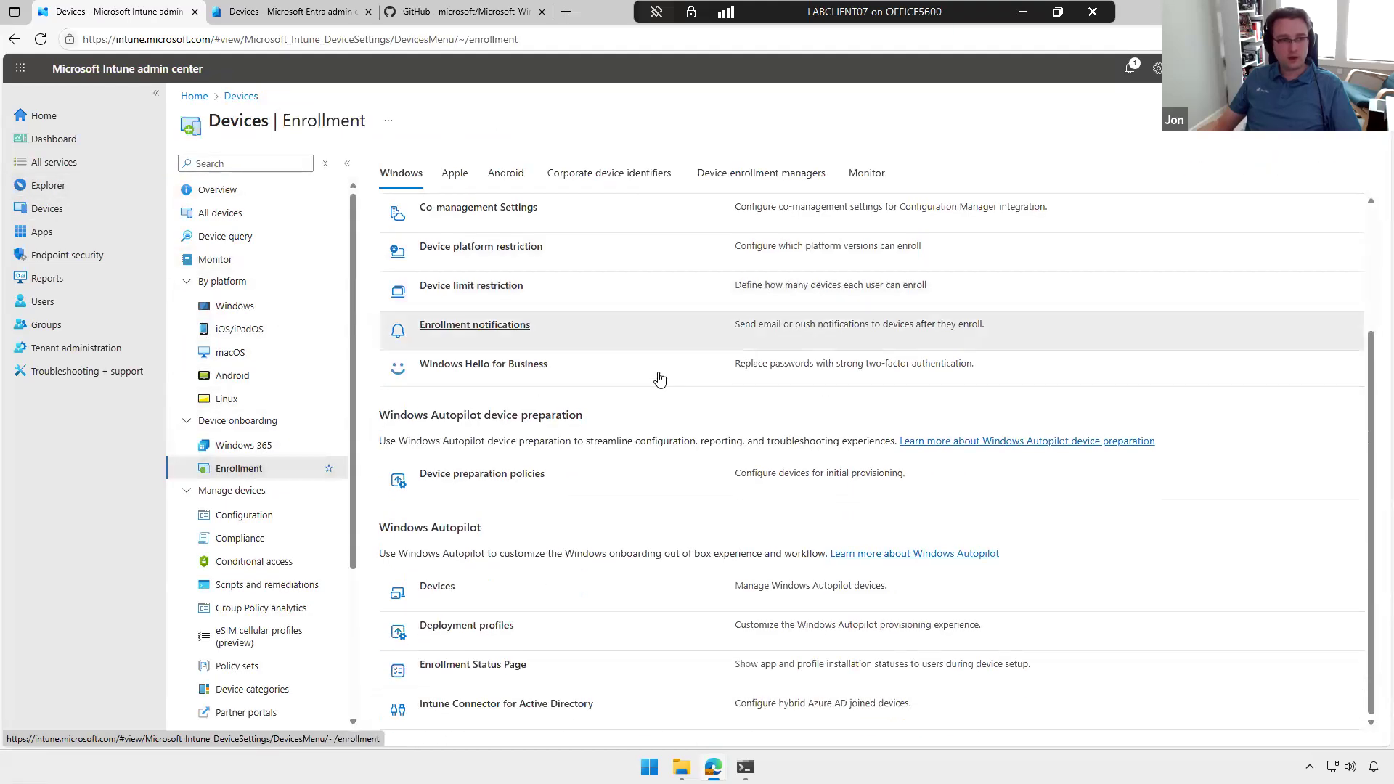
left_click(514, 482)
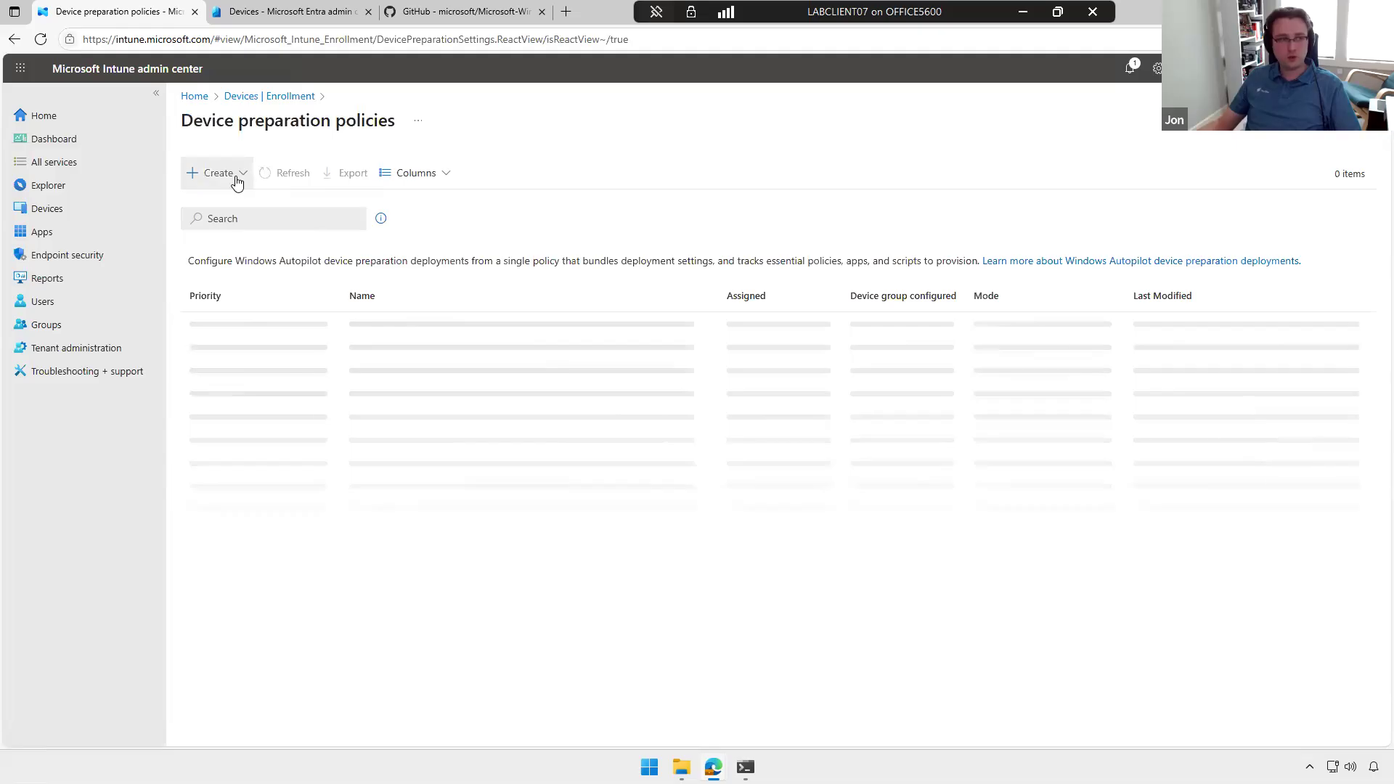
Step: Start a new user-driven device preparation policy named Example and proceed to its device group selection
left_click(238, 182)
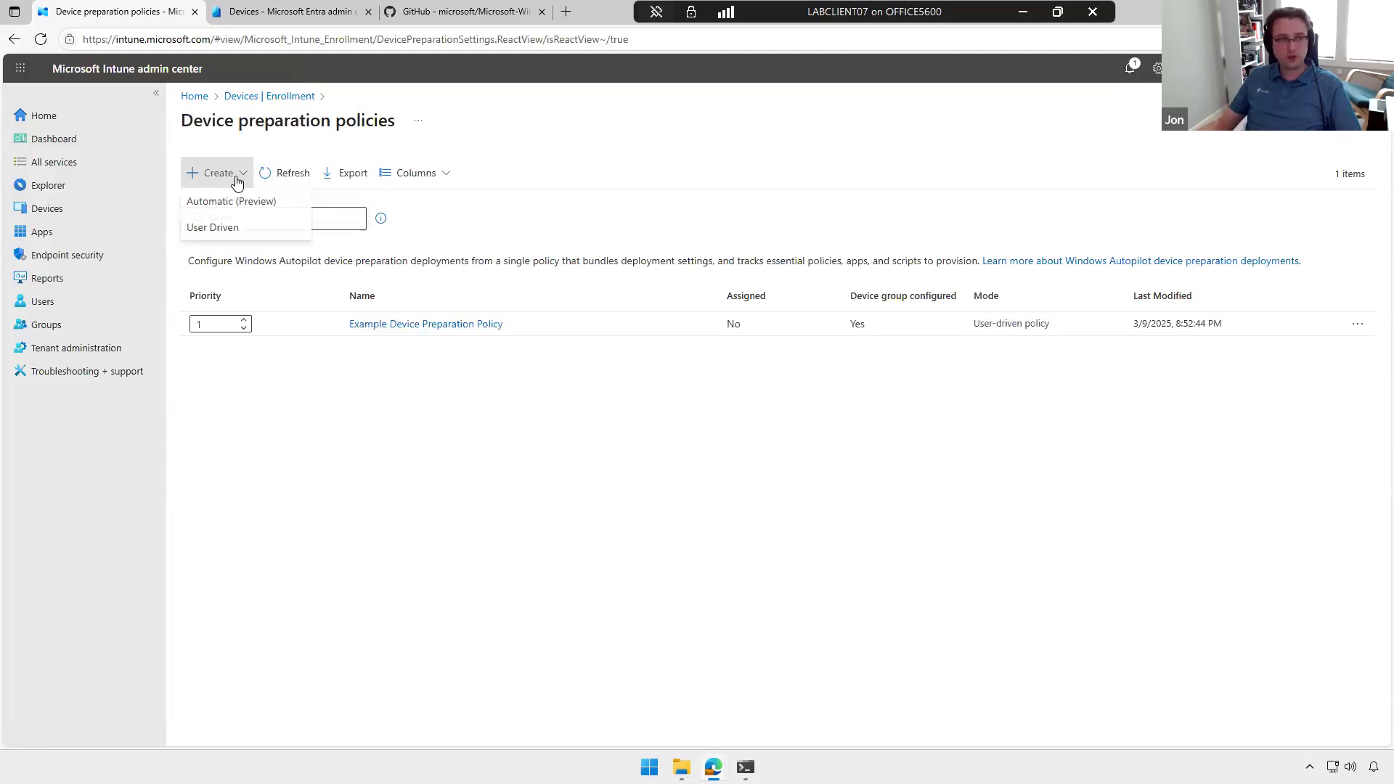
left_click(244, 230)
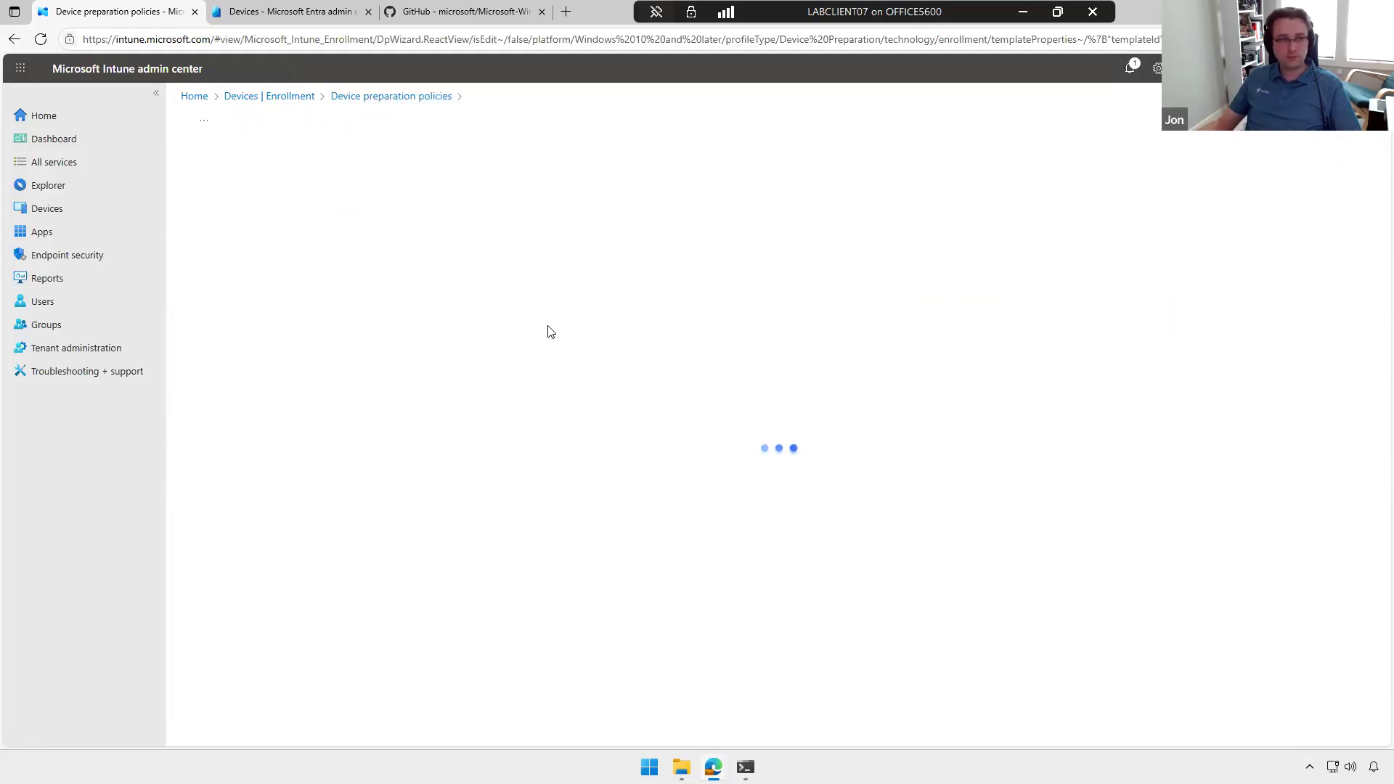
left_click(221, 723)
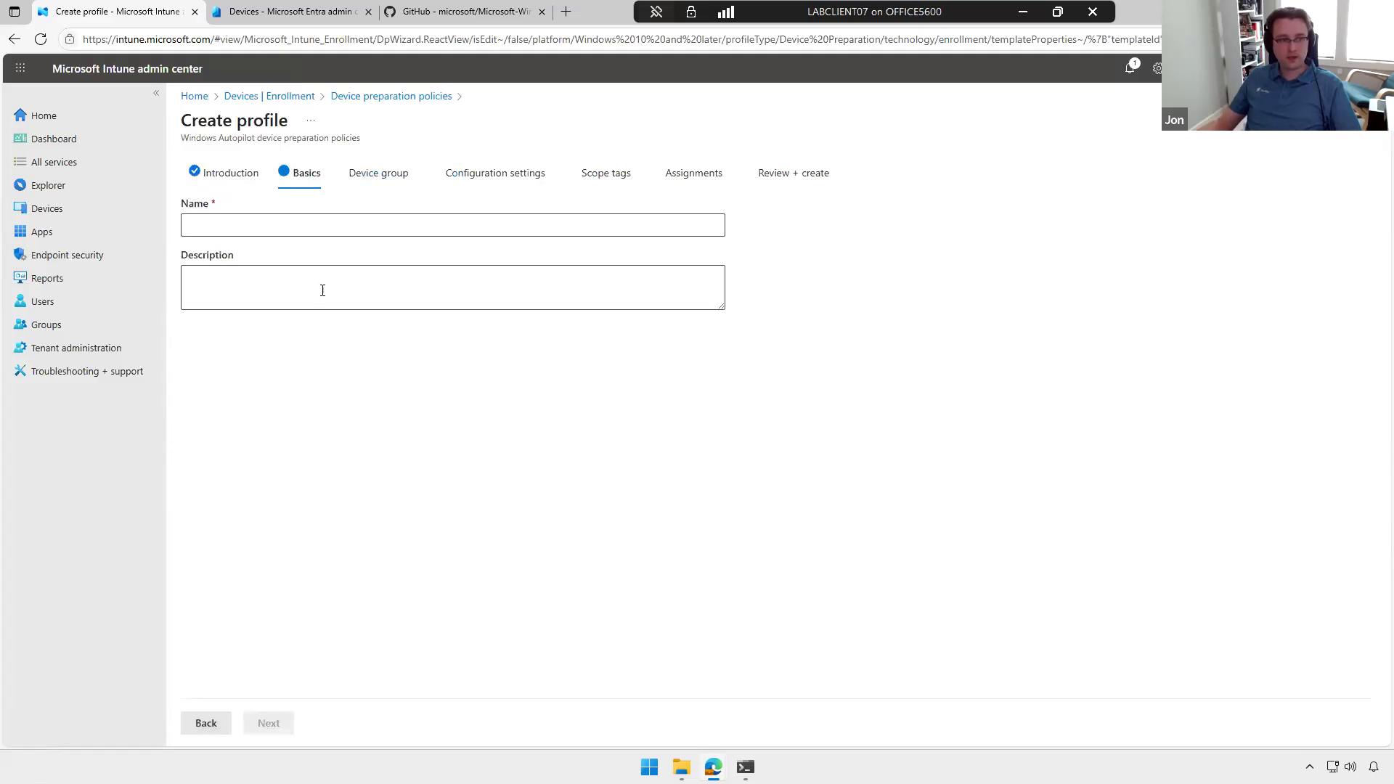
left_click(339, 237)
type("Example")
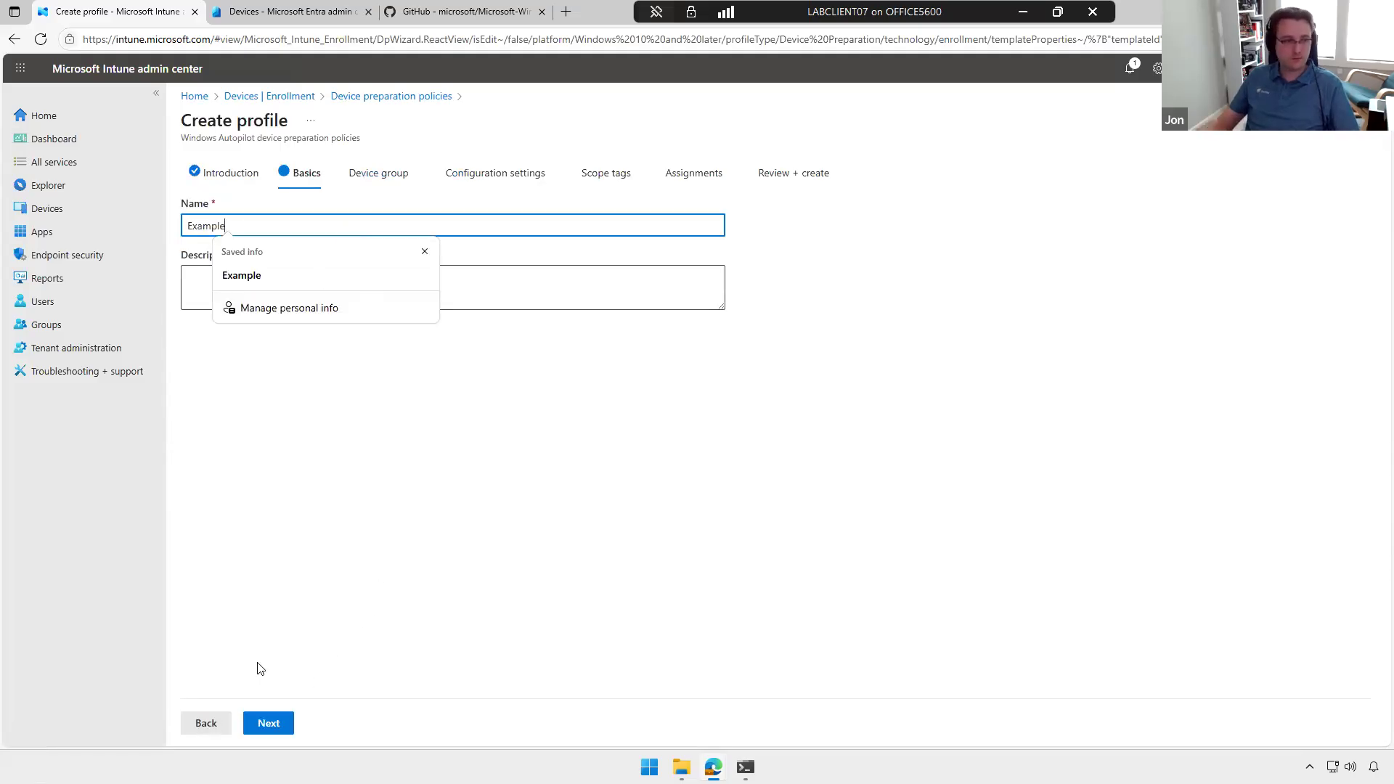
left_click(270, 723)
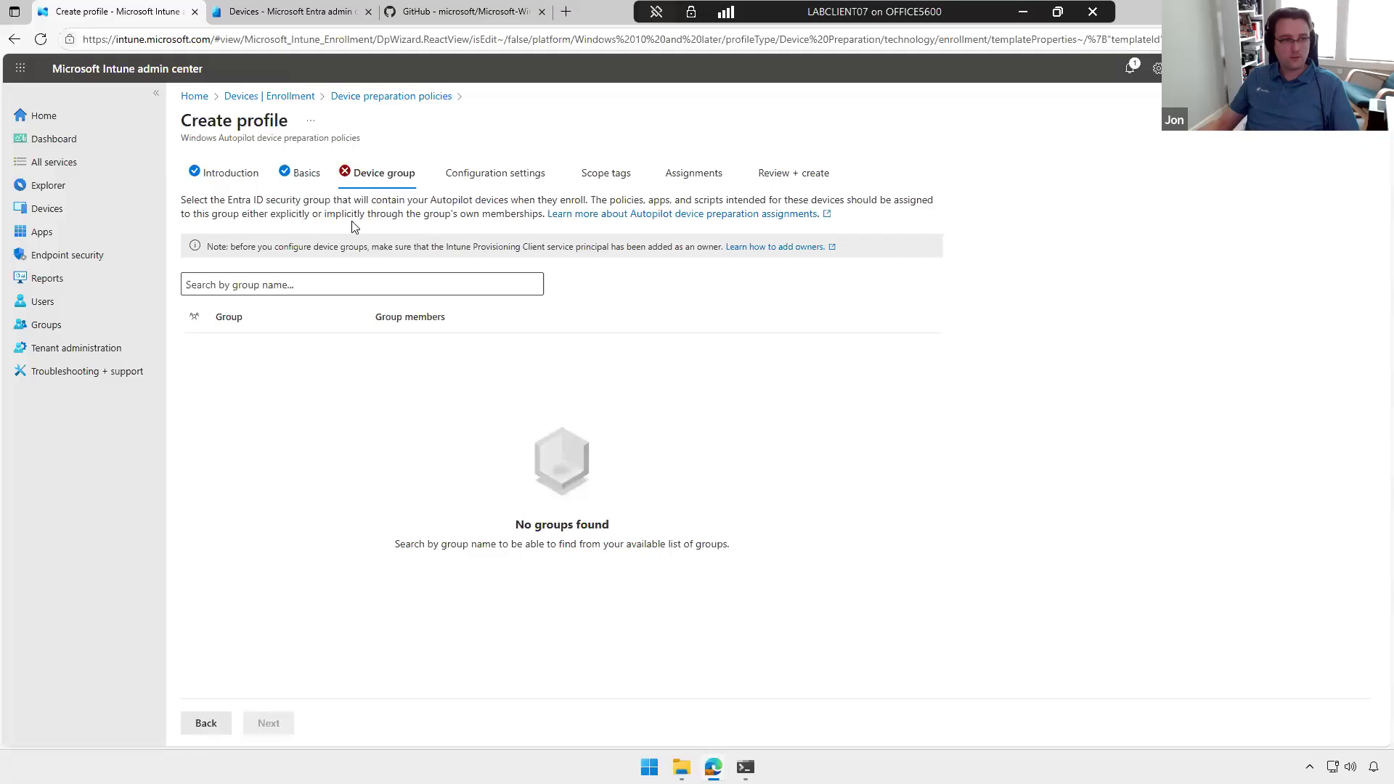
Step: Show the available device groups, open the Groups area in a separate tab and search all groups for "autopi"
left_click(491, 293)
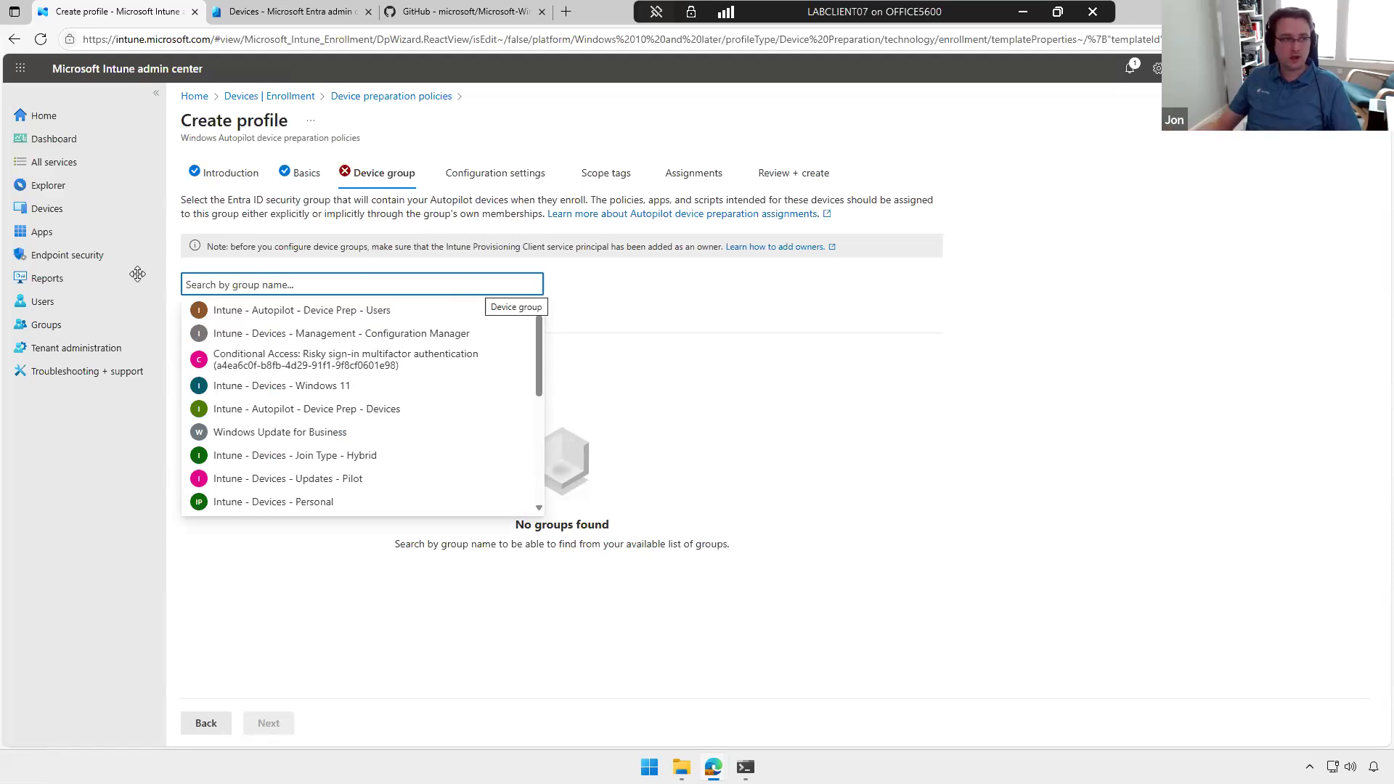
middle_click(46, 324)
left_click(294, 12)
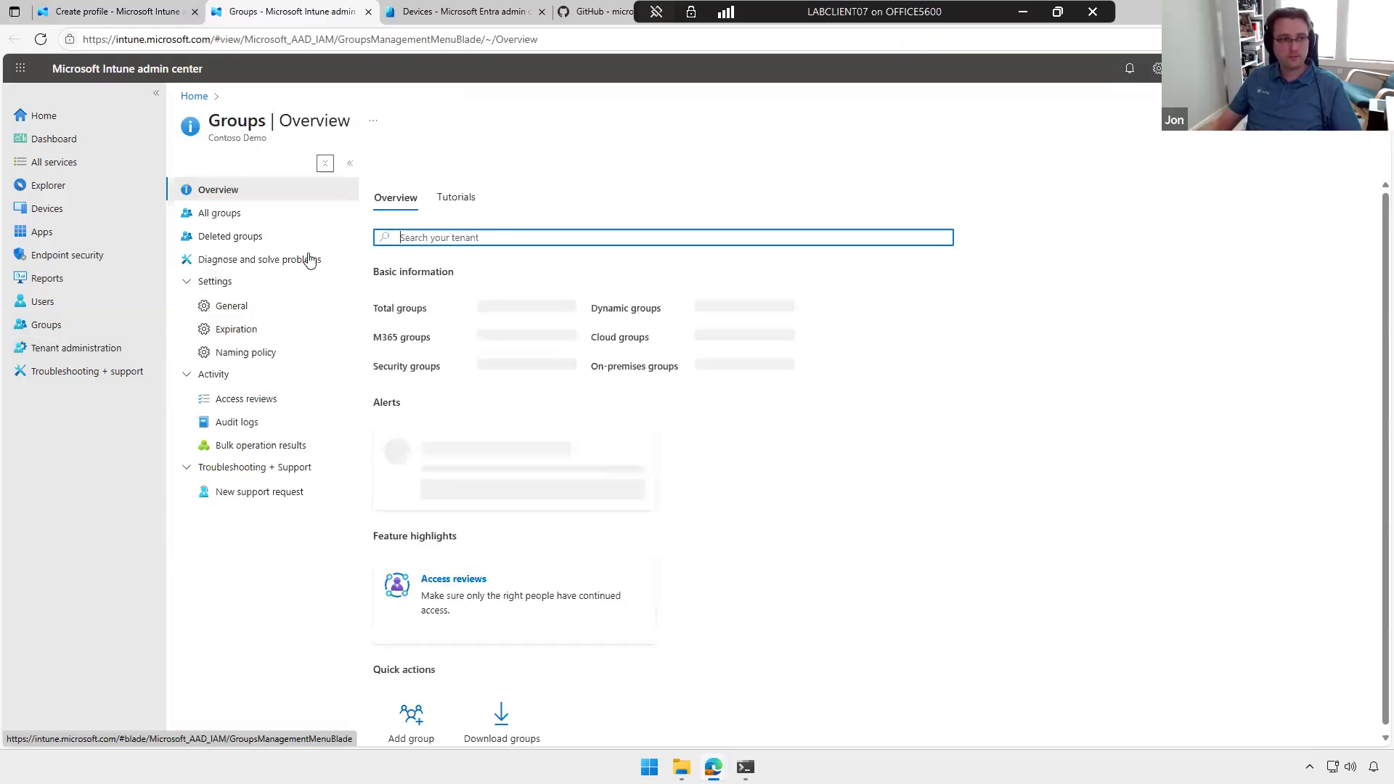
left_click(242, 213)
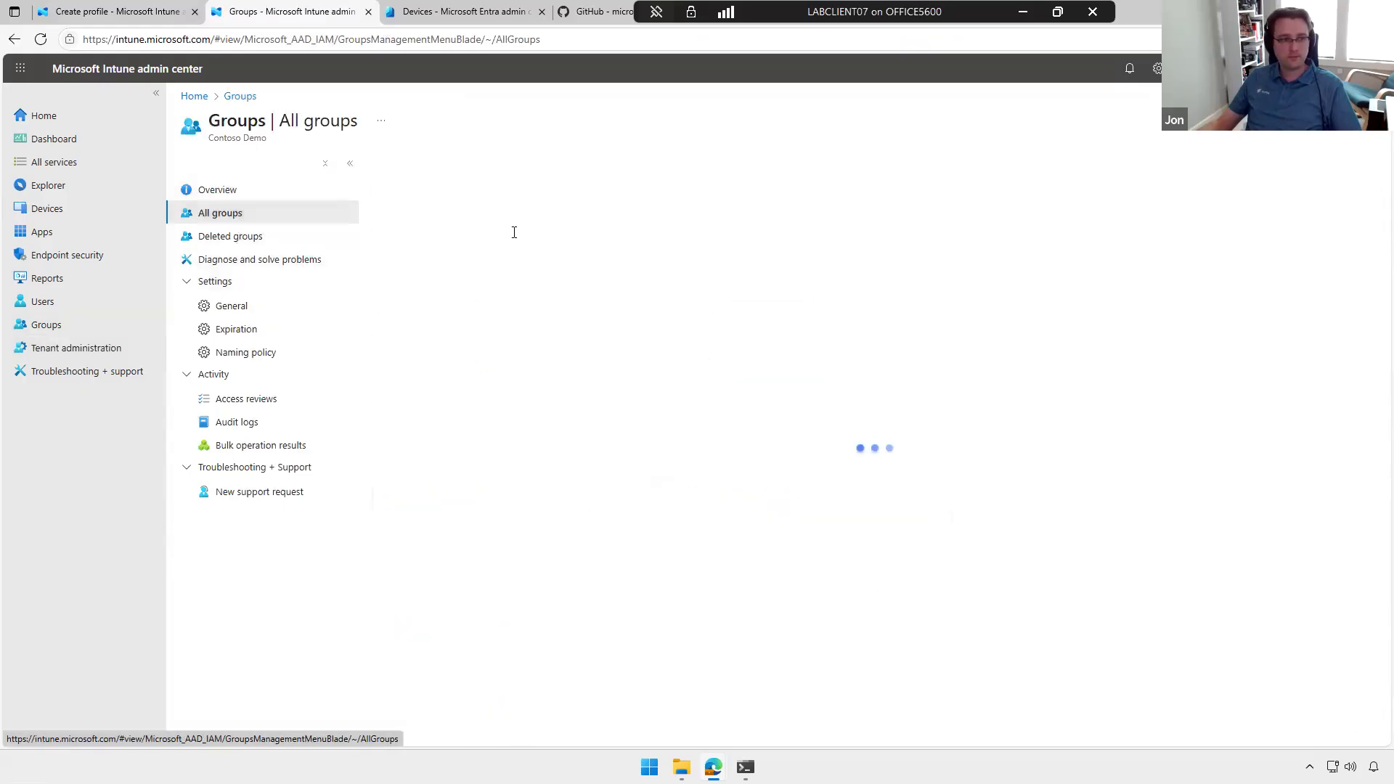
left_click(511, 230)
type("autopi")
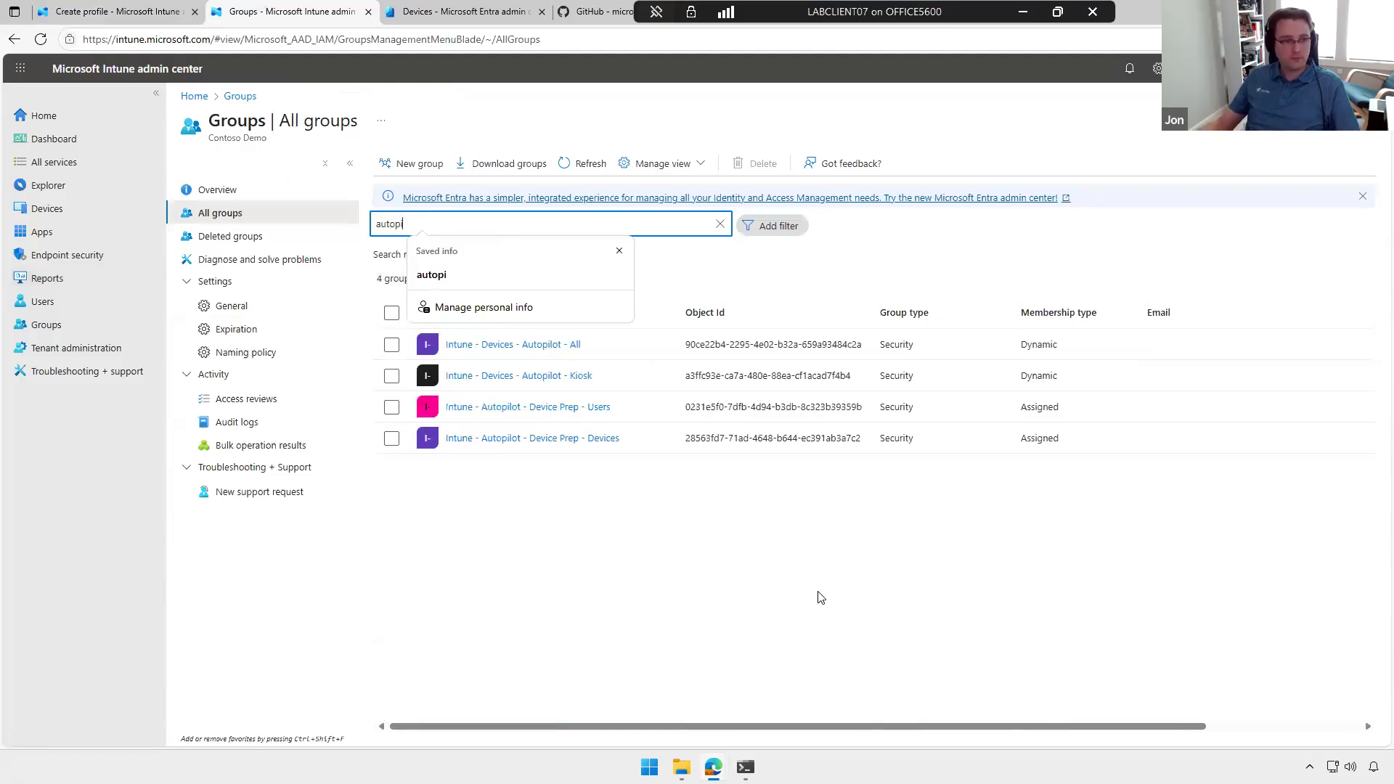
Step: Open the group Intune - Autopilot - Device Prep - Devices and view its owners
left_click(694, 465)
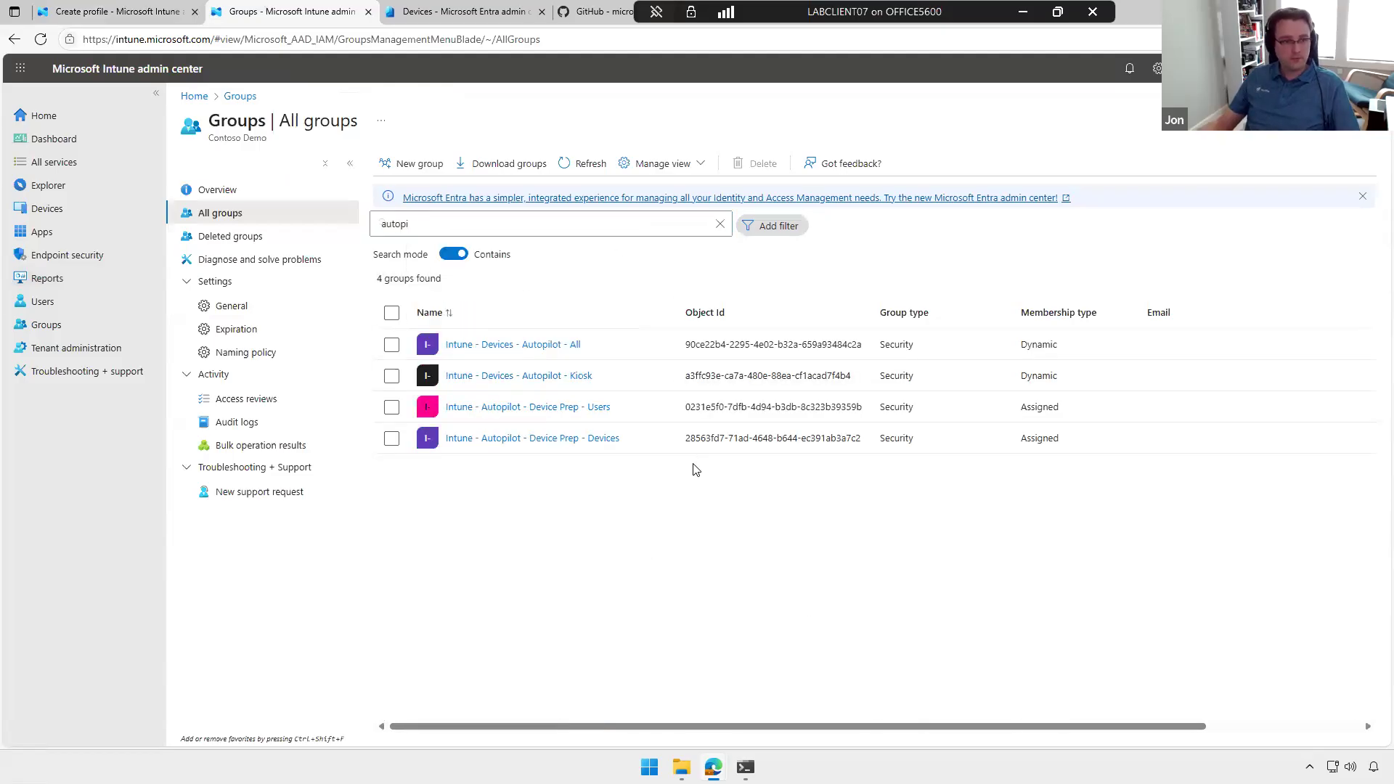
left_click(575, 446)
left_click(574, 441)
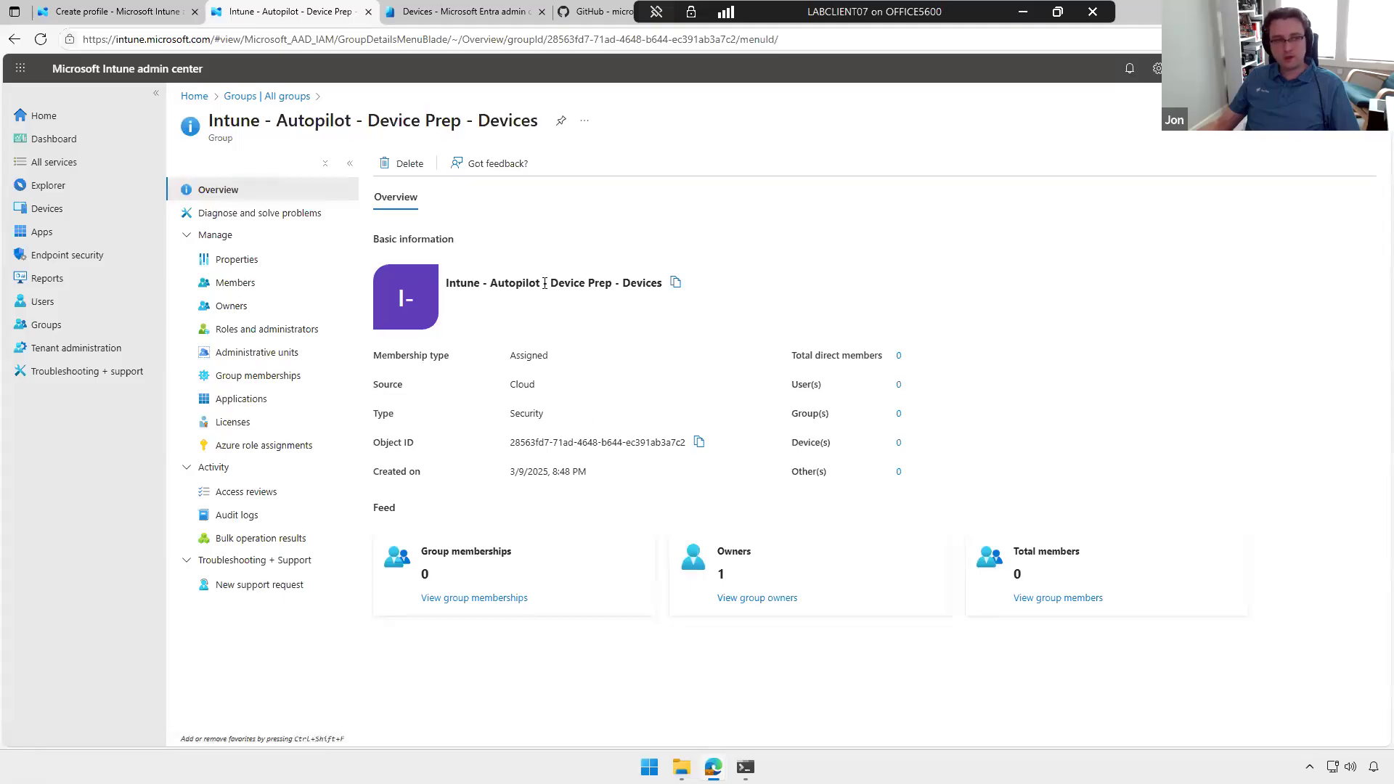
left_click(256, 306)
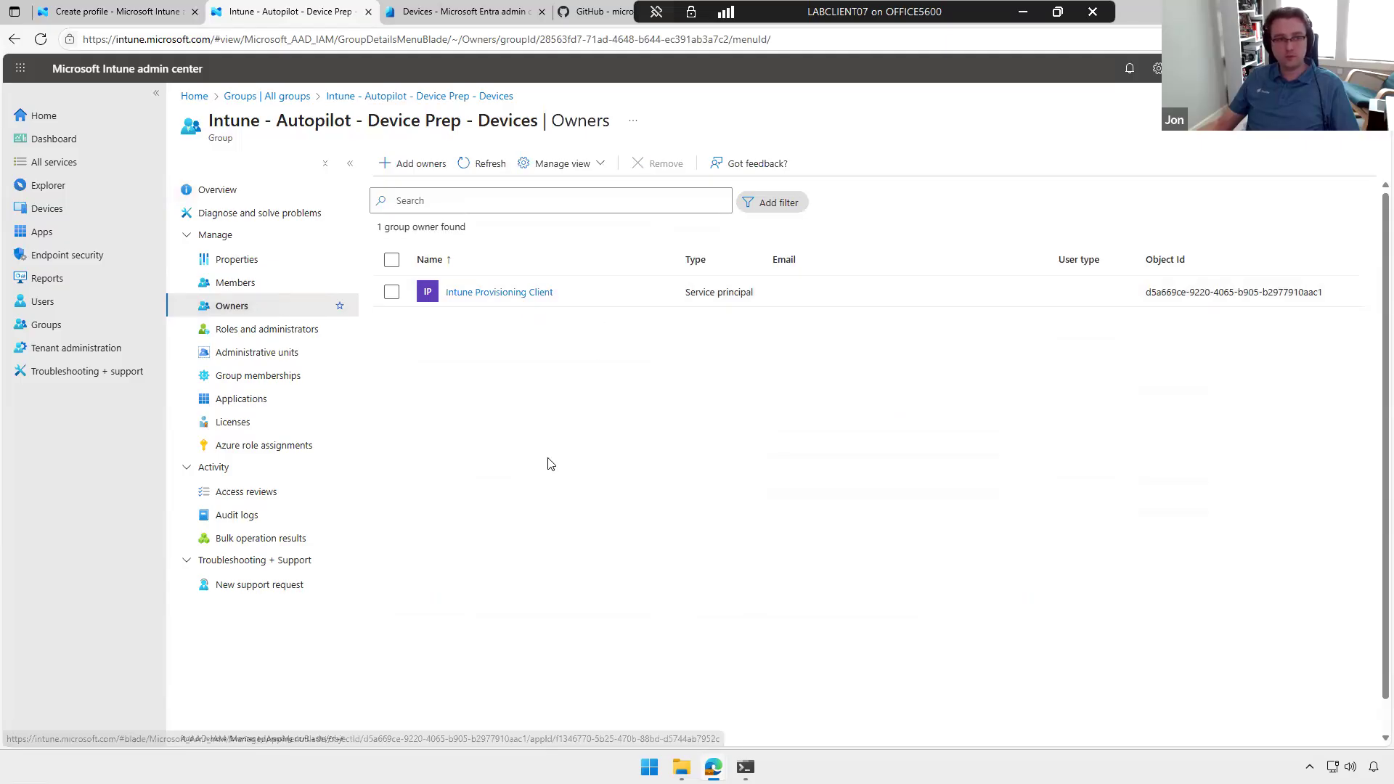
Step: Return to the profile wizard, select Intune - Autopilot - Device Prep - Devices as device group and proceed to the configuration settings
left_click(466, 18)
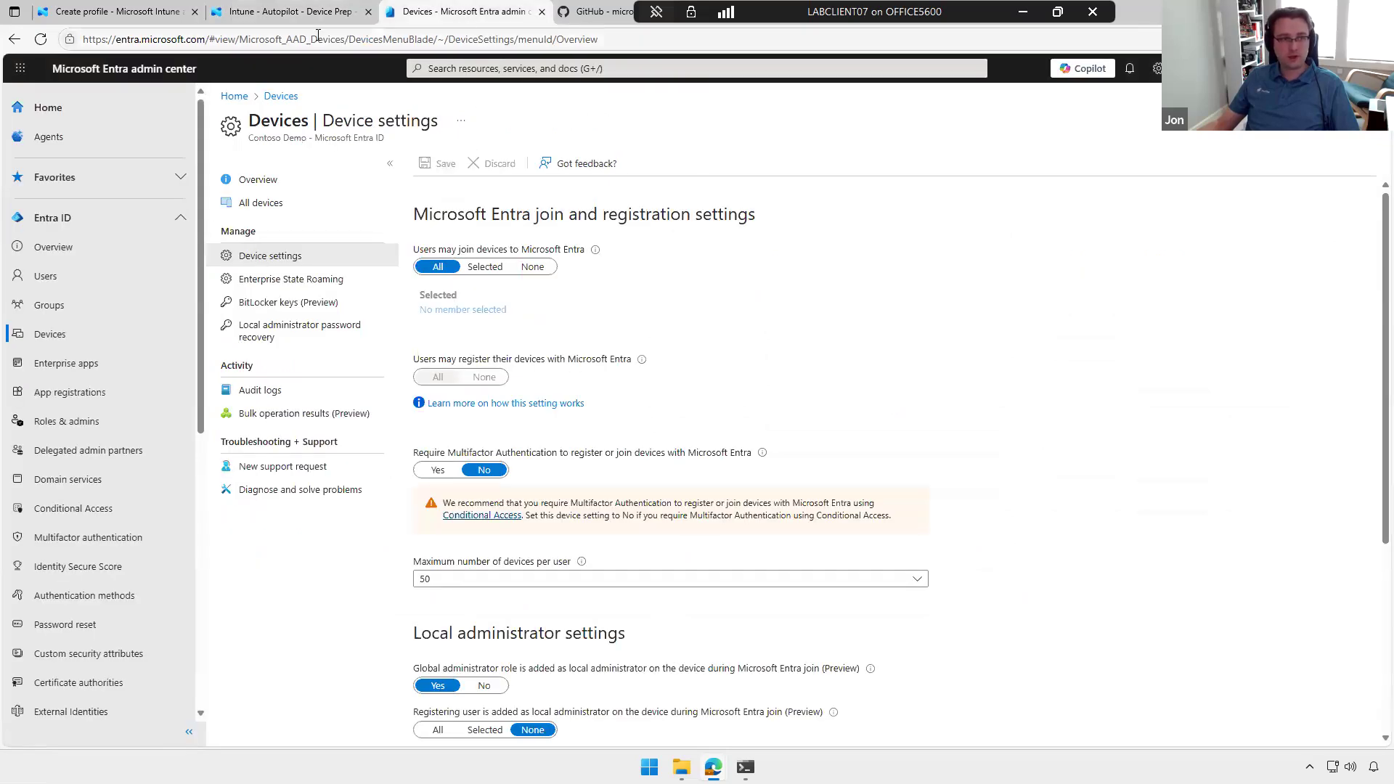
left_click(120, 12)
left_click(350, 275)
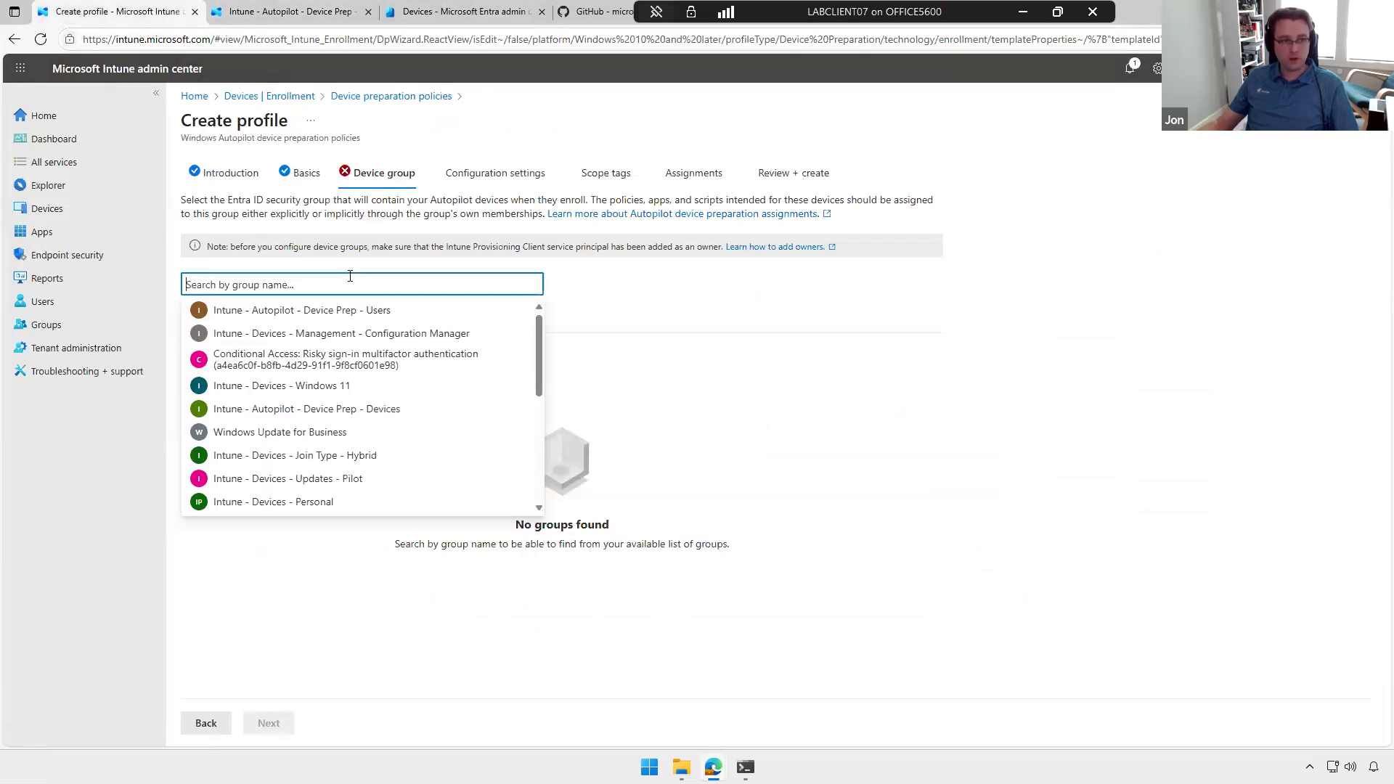
left_click(369, 409)
left_click(289, 729)
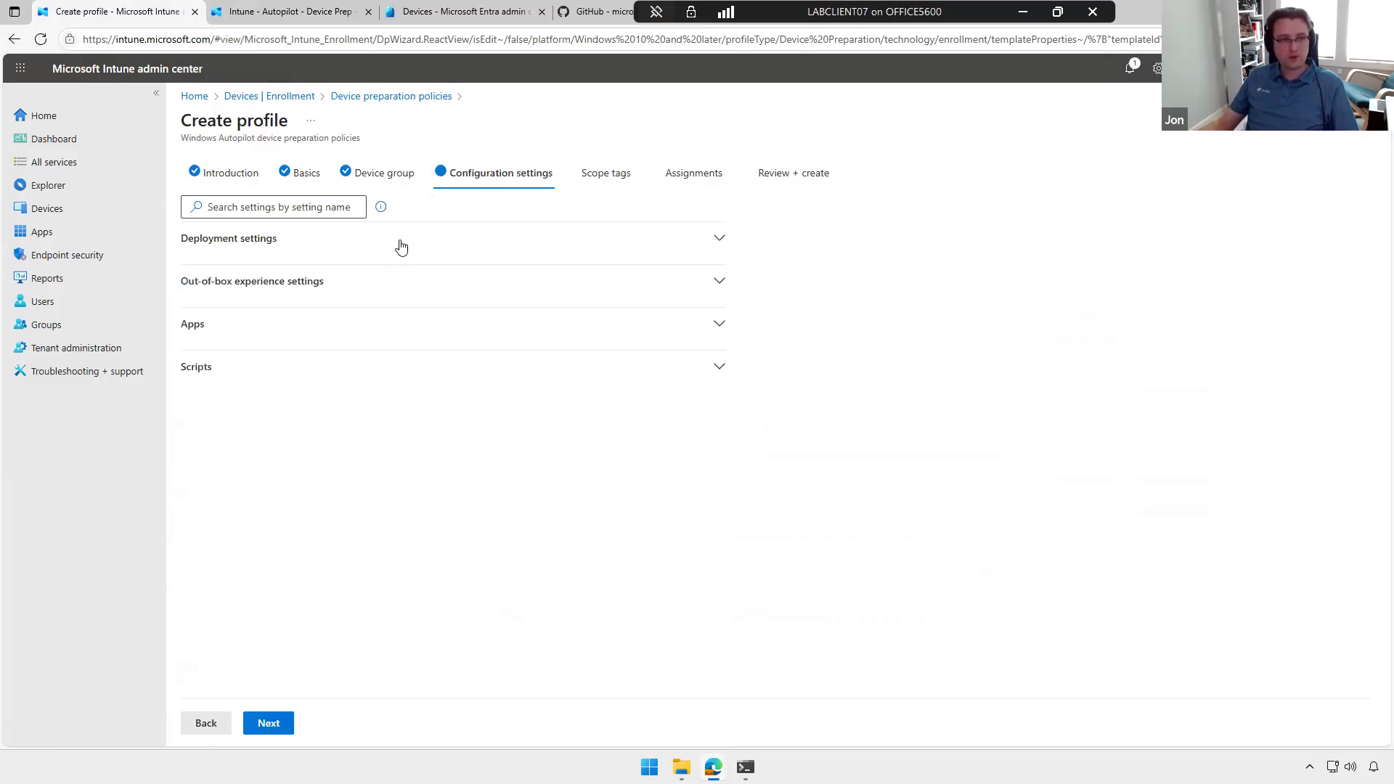
Step: Expand the deployment settings and review the deployment mode, deployment type and join type options
left_click(402, 248)
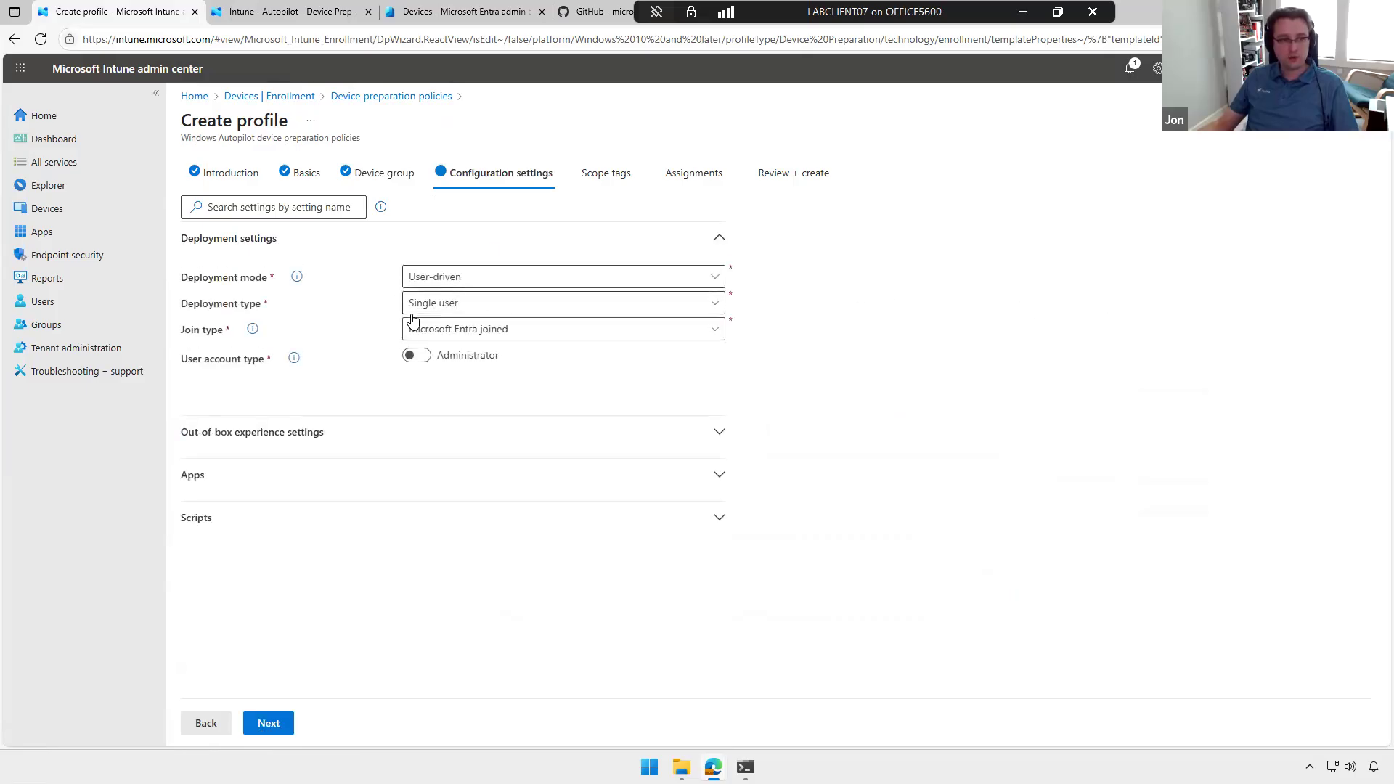
left_click(508, 306)
left_click(512, 294)
left_click(511, 284)
left_click(506, 297)
left_click(498, 328)
left_click(523, 352)
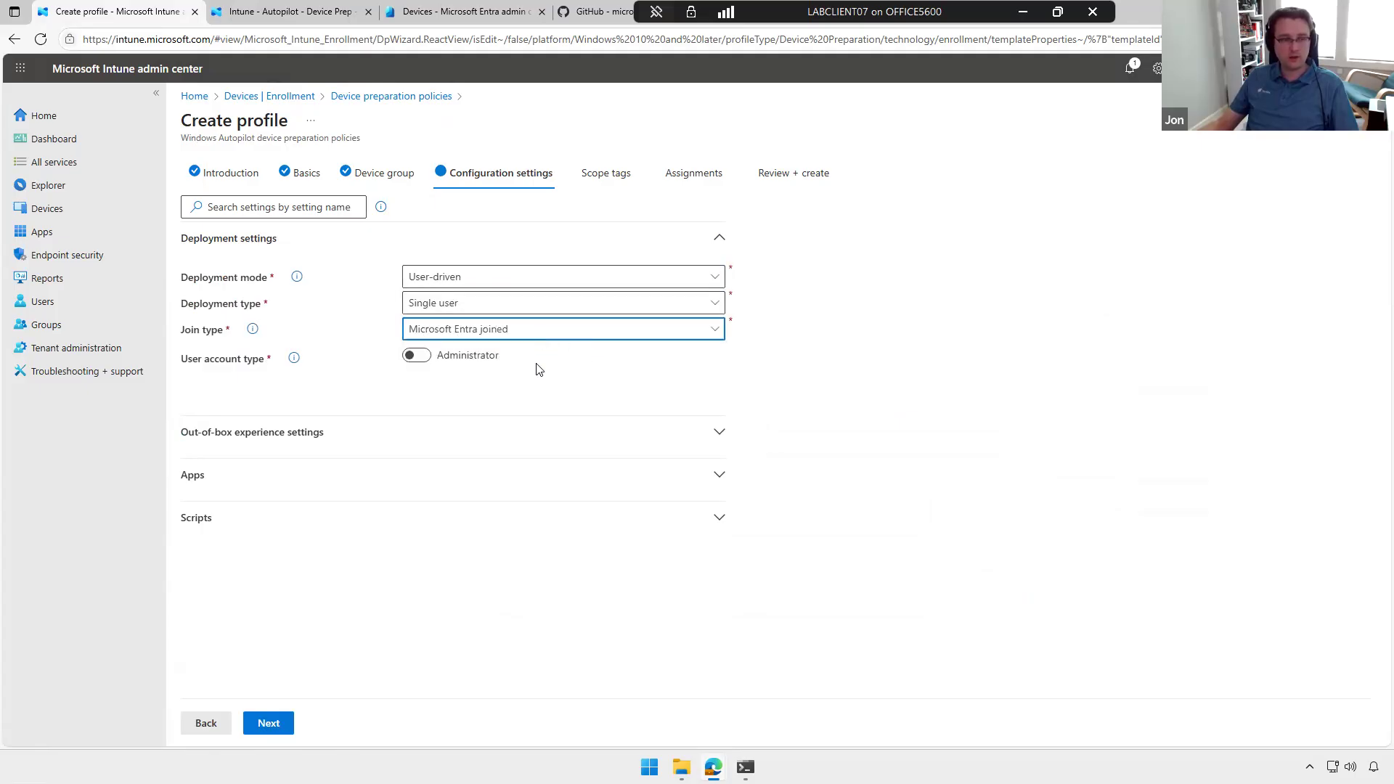
Step: Review the out-of-box experience settings and the sections for adding apps and scripts to the profile
left_click(436, 440)
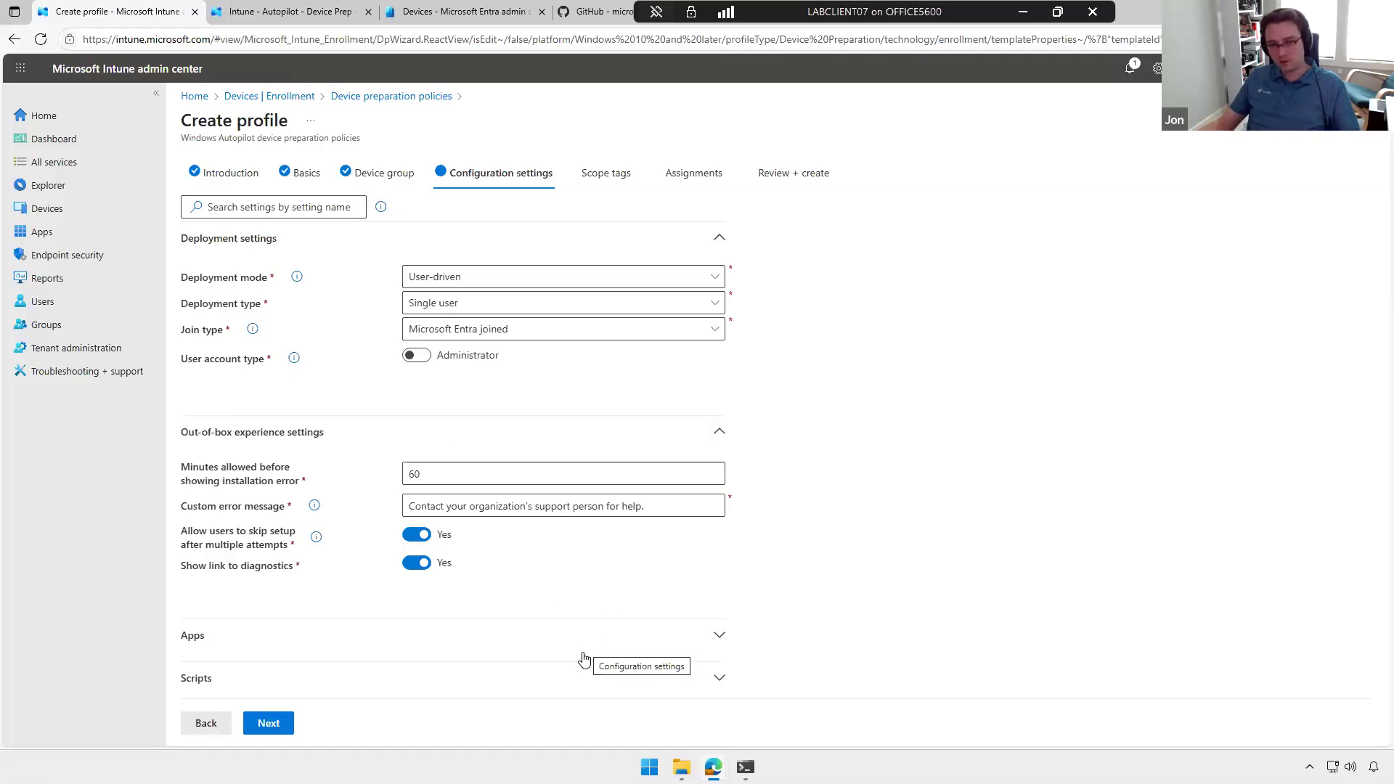
left_click(440, 645)
scroll(479, 606, "down", 2)
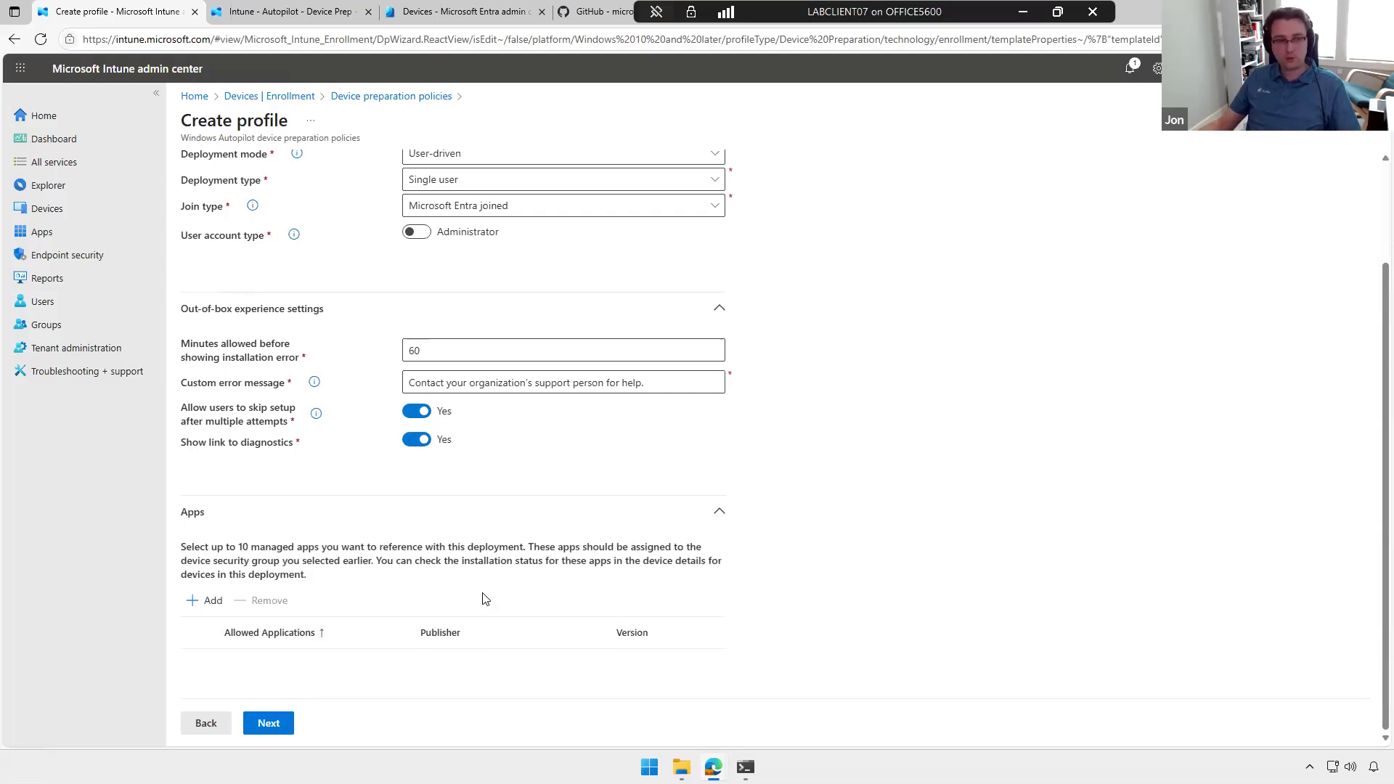
left_click(723, 500)
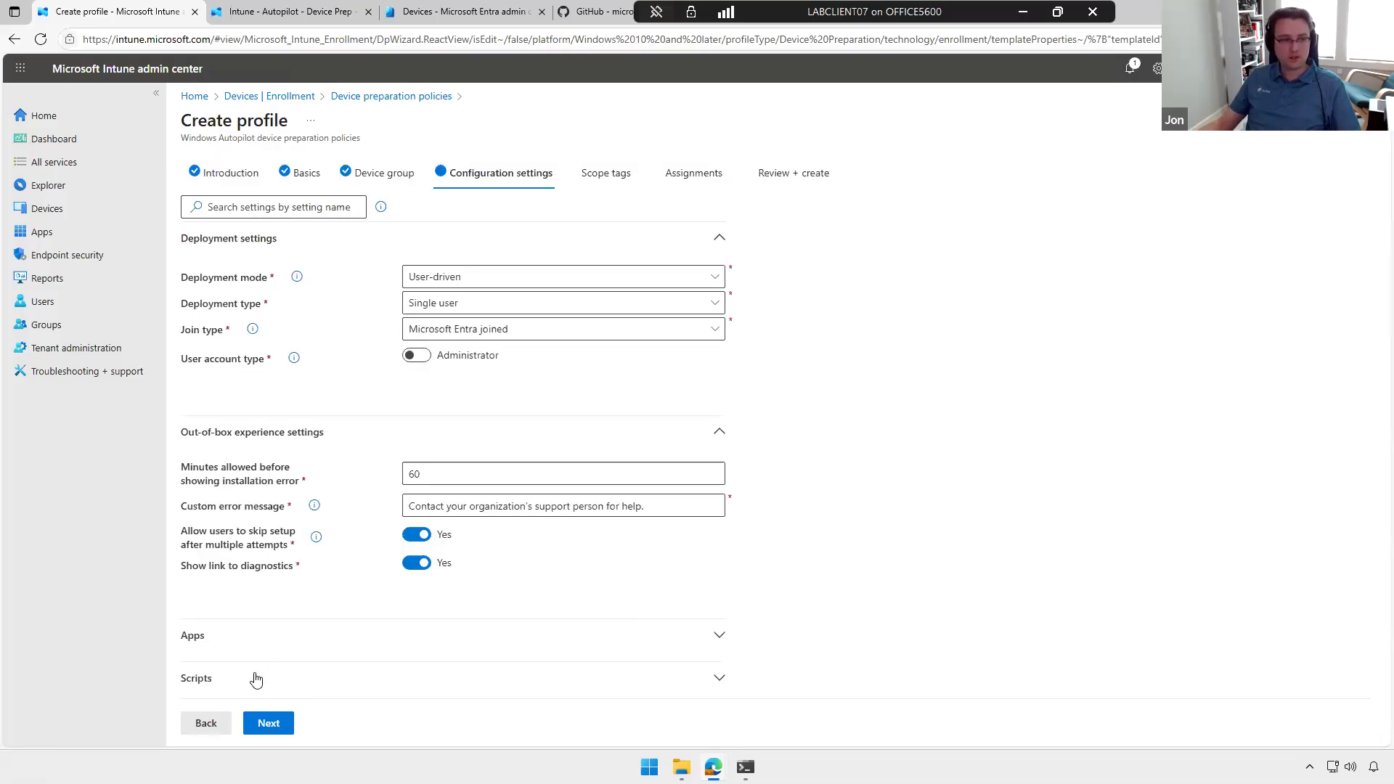
left_click(559, 673)
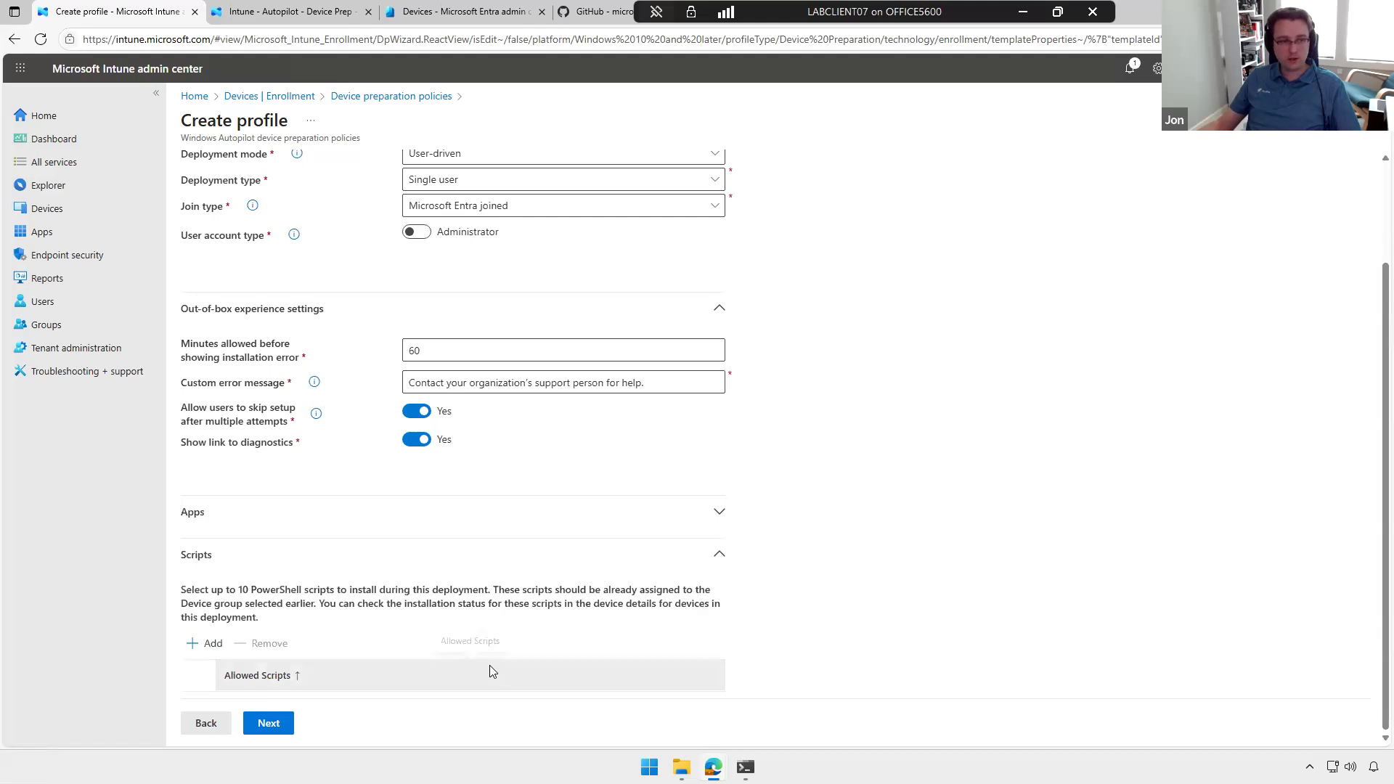
Step: Keep the Default scope tag, assign the profile to Intune - Autopilot - Device Prep - Users, and close the wizard without creating it
left_click(270, 723)
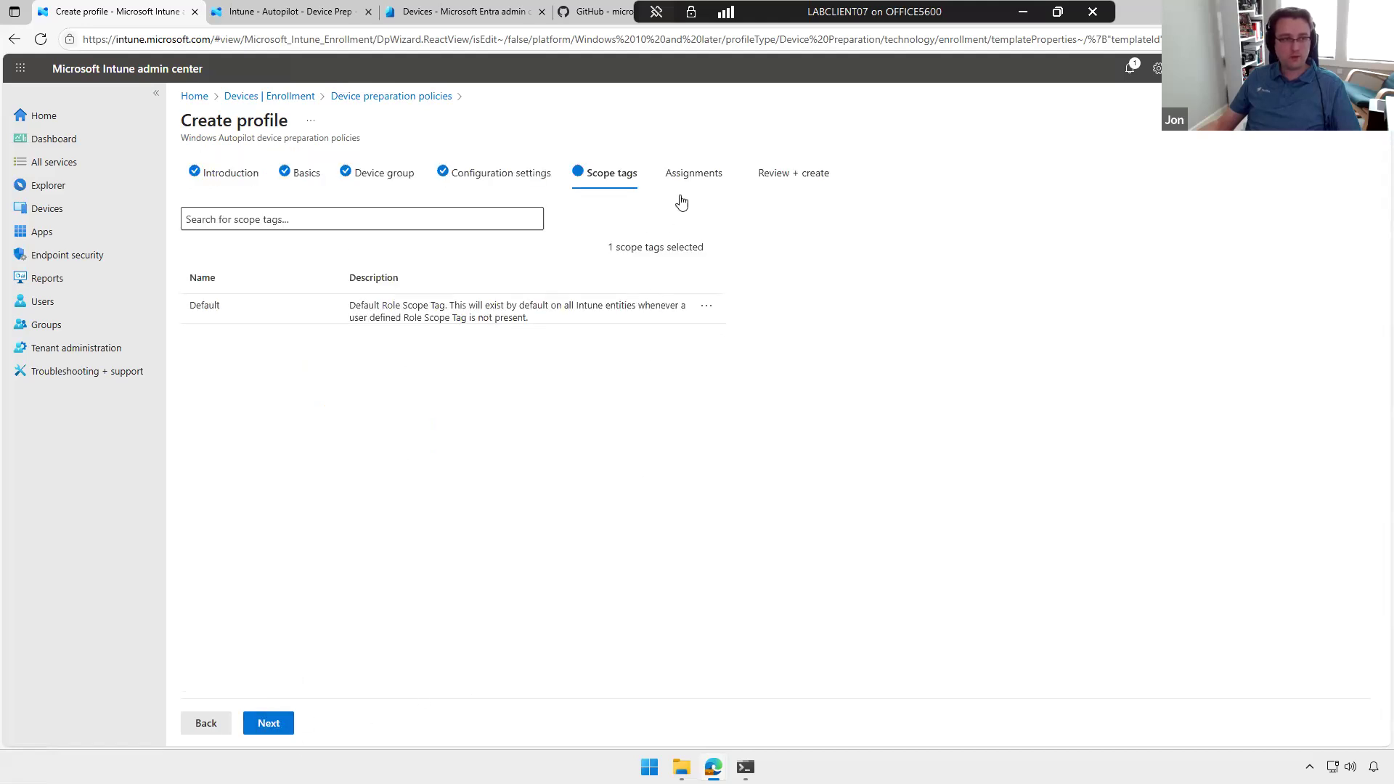
left_click(280, 725)
left_click(330, 218)
left_click(405, 275)
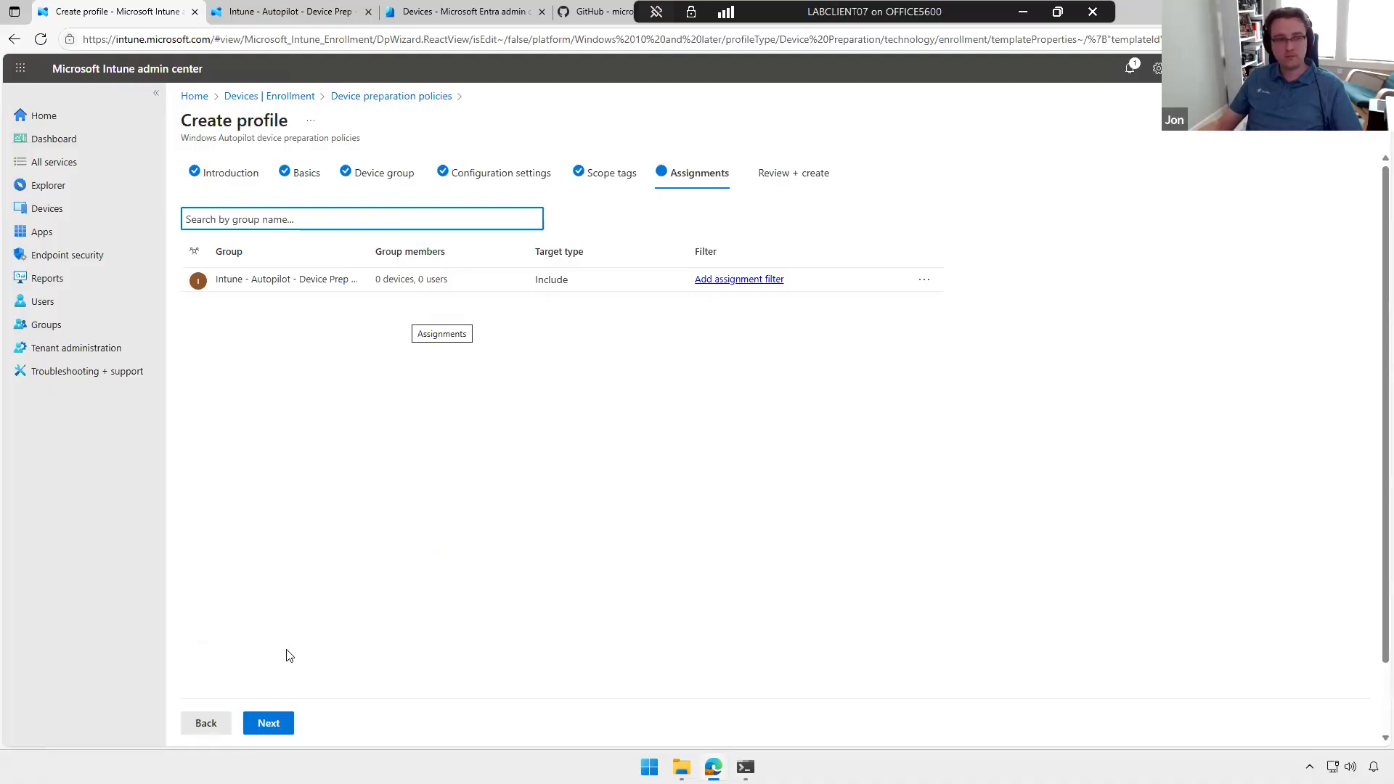
left_click(1365, 120)
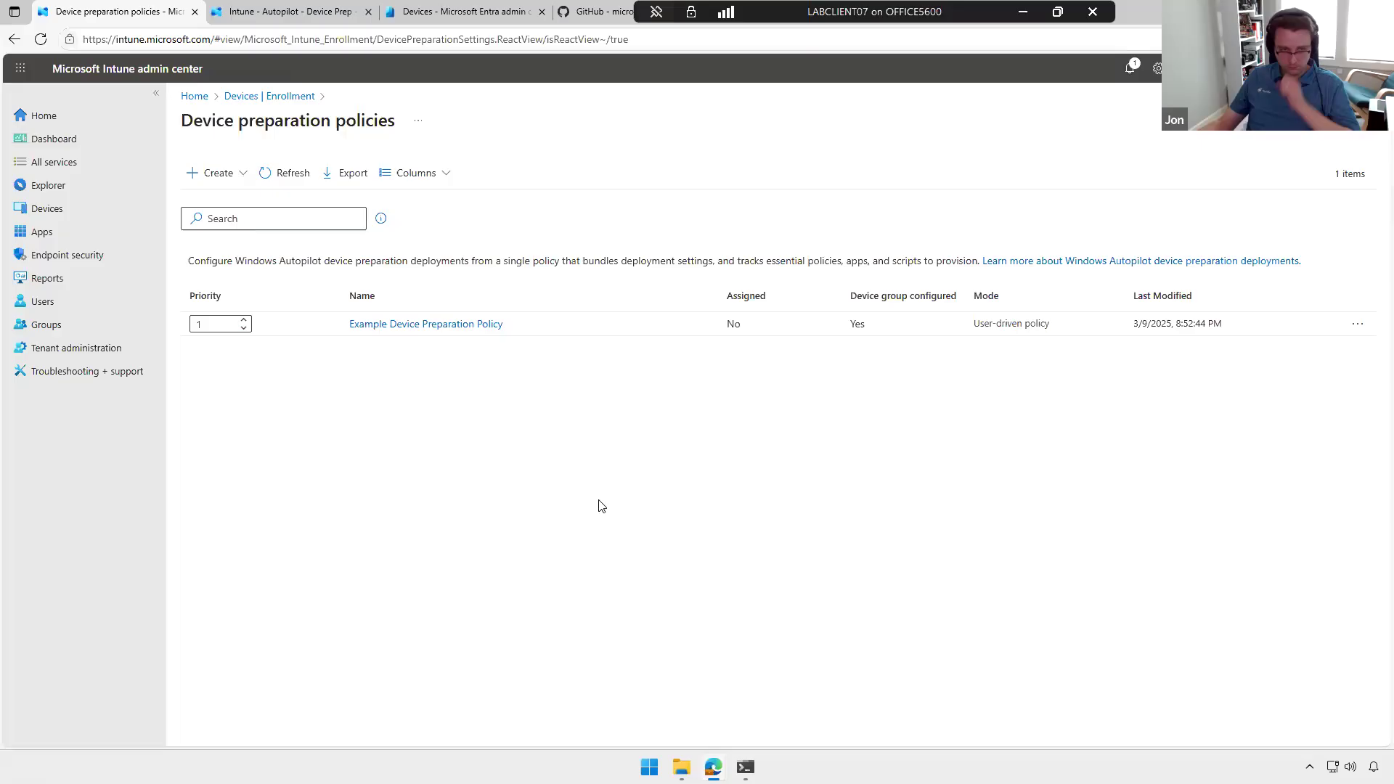
Step: Return to device enrollment, view the corporate device identifiers and open the form for importing identifiers from a file
left_click(288, 97)
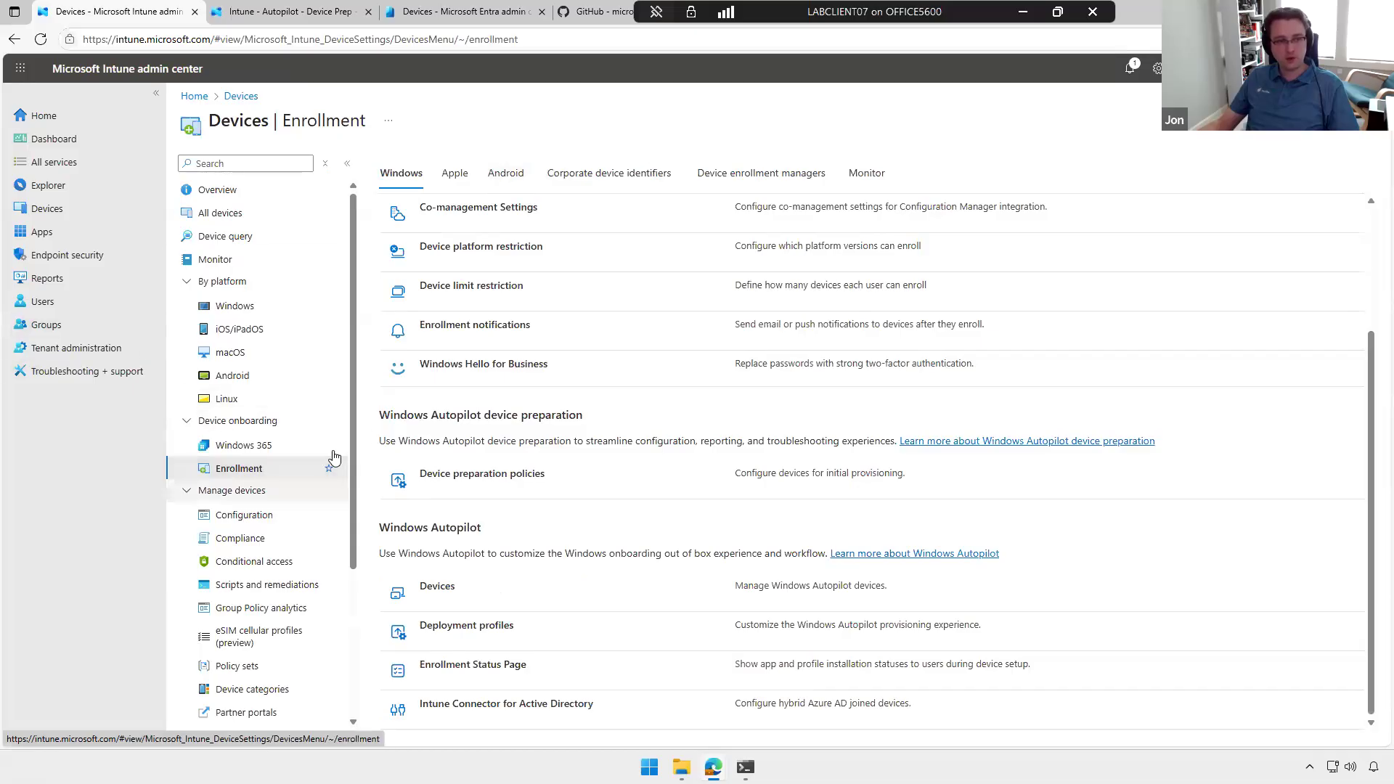
left_click(622, 184)
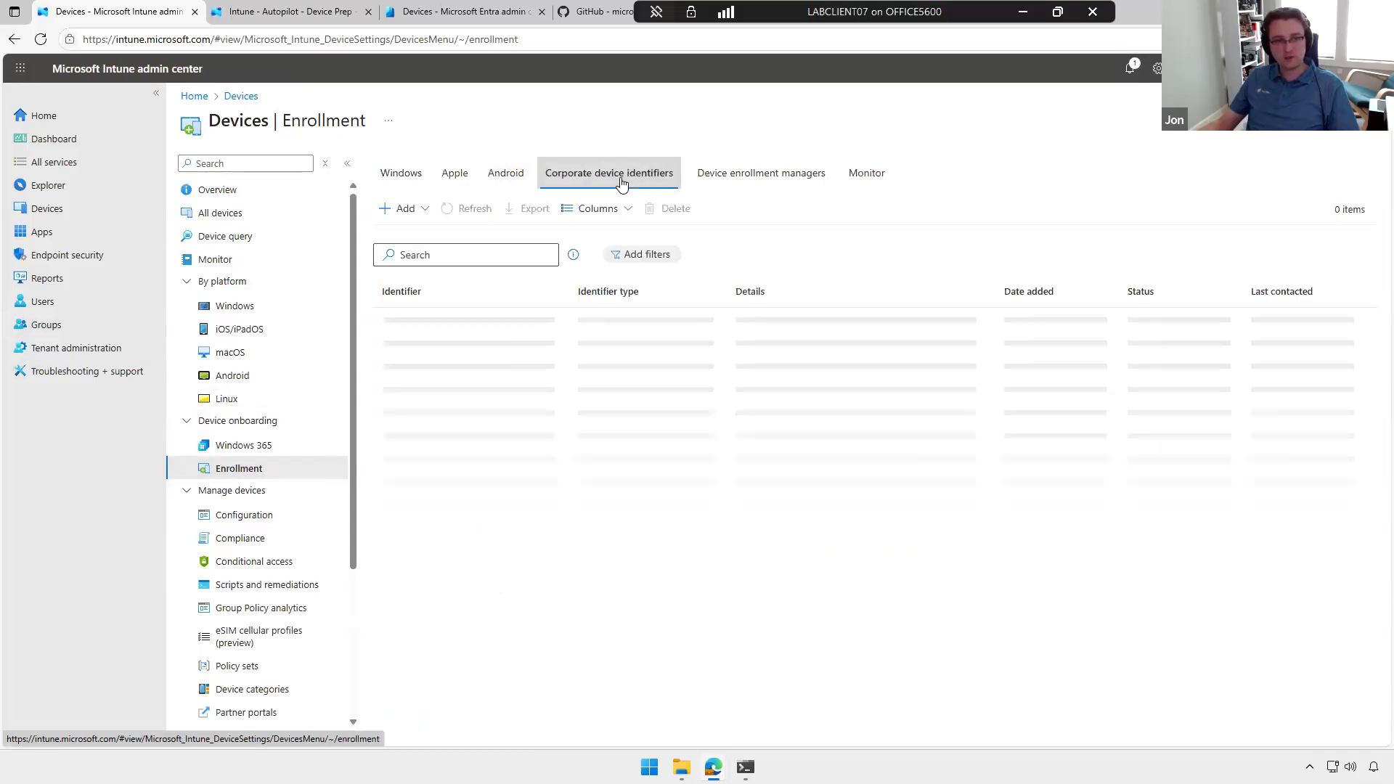
left_click(402, 208)
left_click(435, 238)
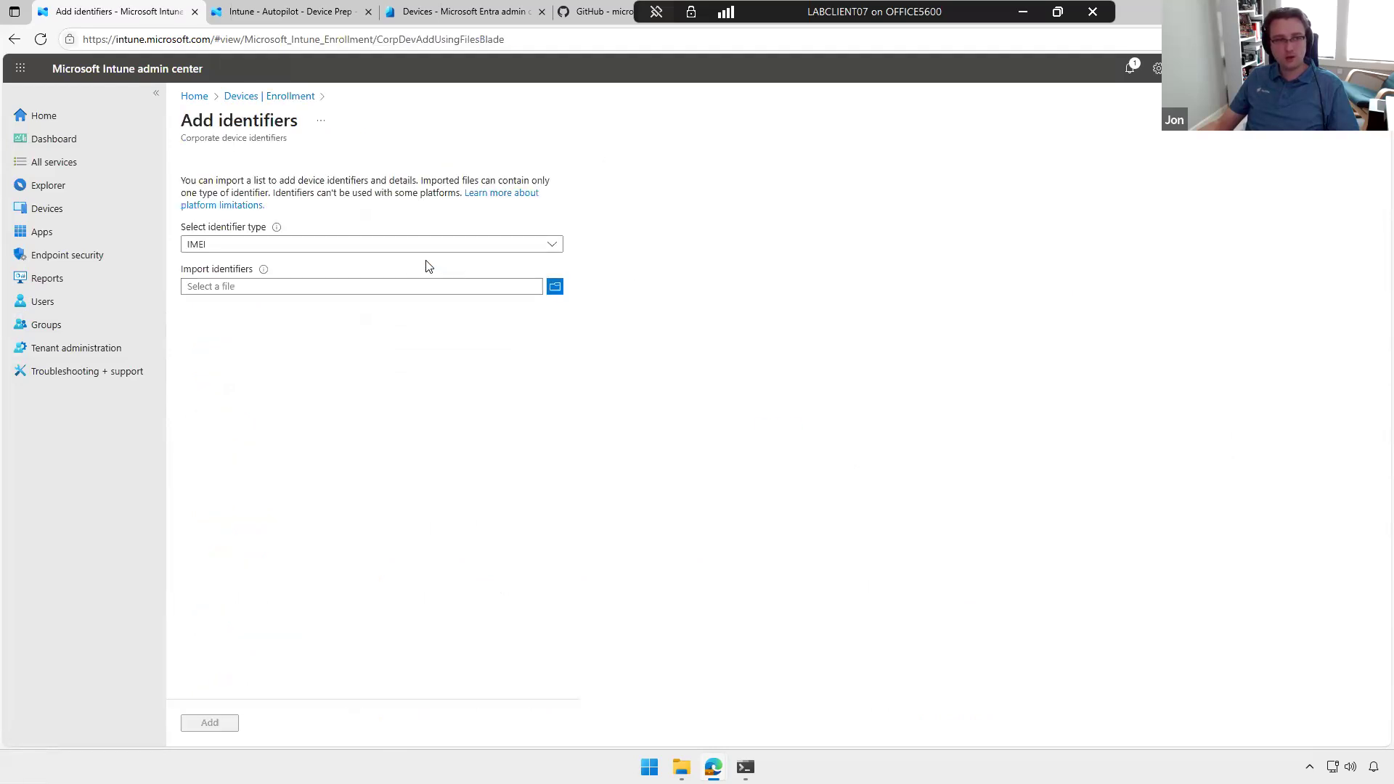
Step: Choose Manufacturer, model and serial number (Windows only) as the identifier type, and leave the form without importing a file
left_click(367, 247)
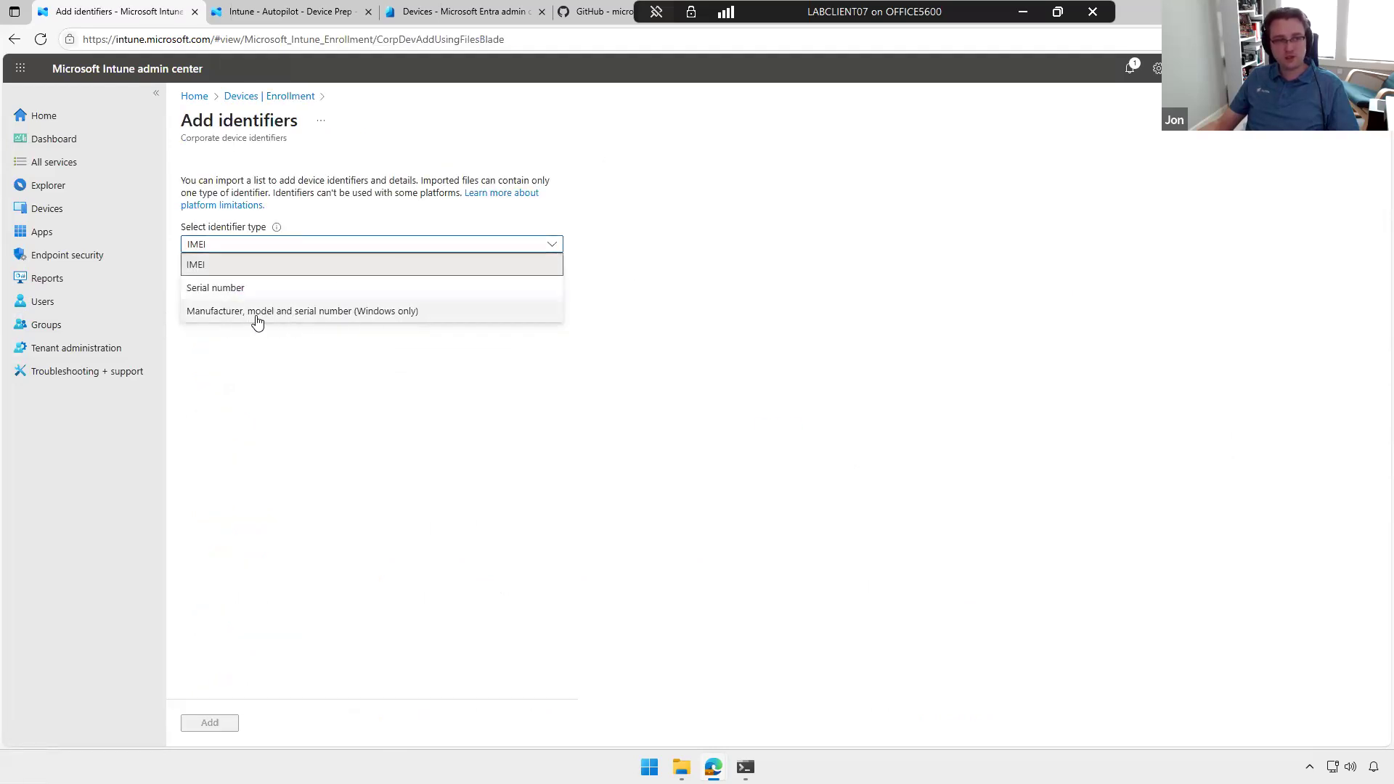
left_click(324, 316)
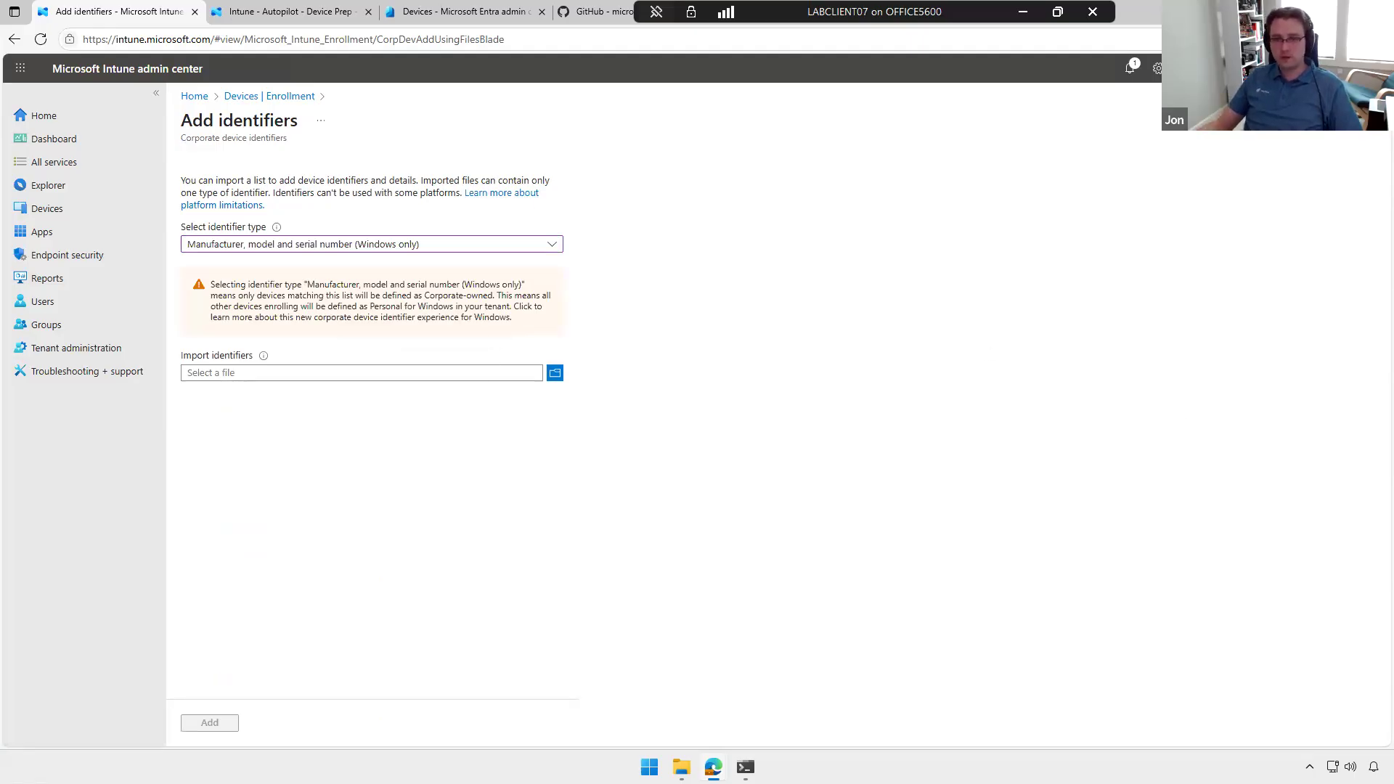
left_click(246, 97)
left_click(770, 119)
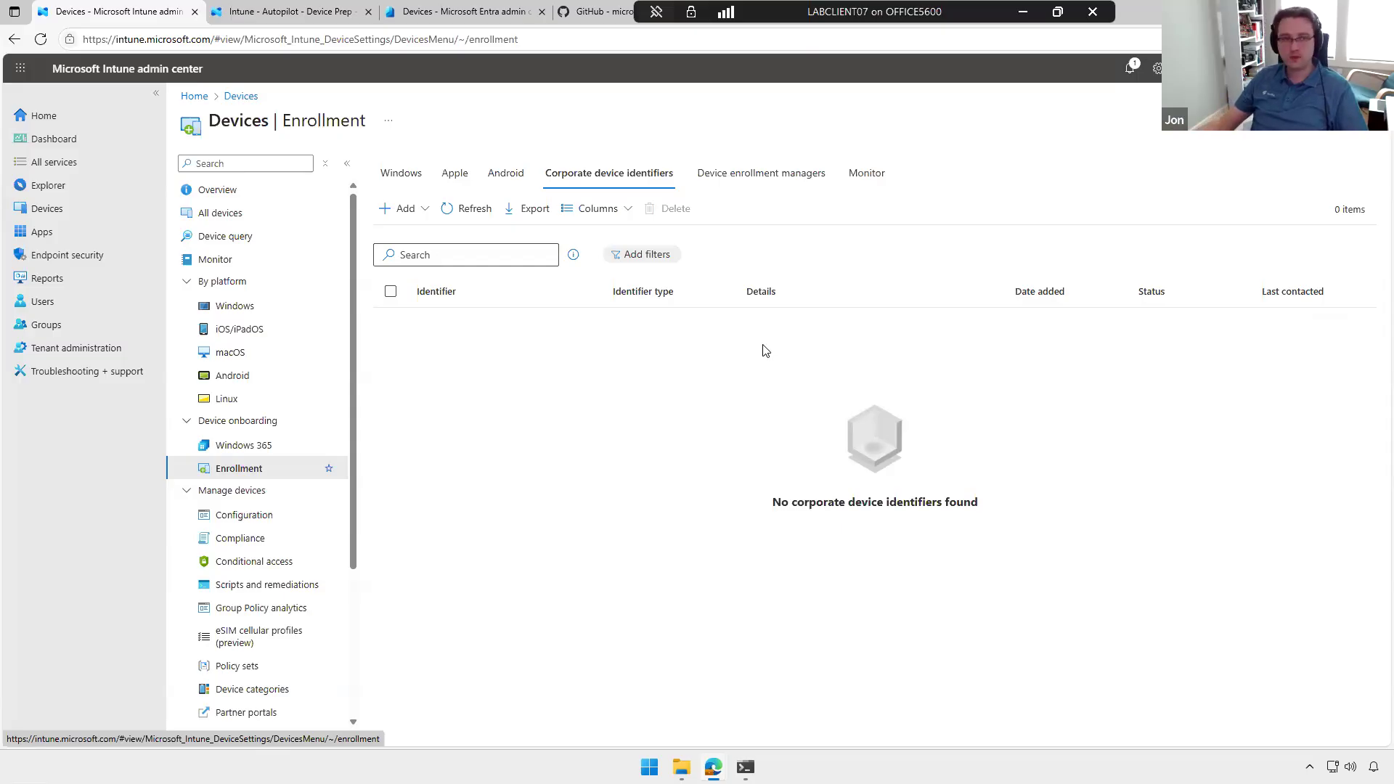
Step: Open the list of all apps, review the available app types and start adding a Windows app (Win32)
left_click(64, 237)
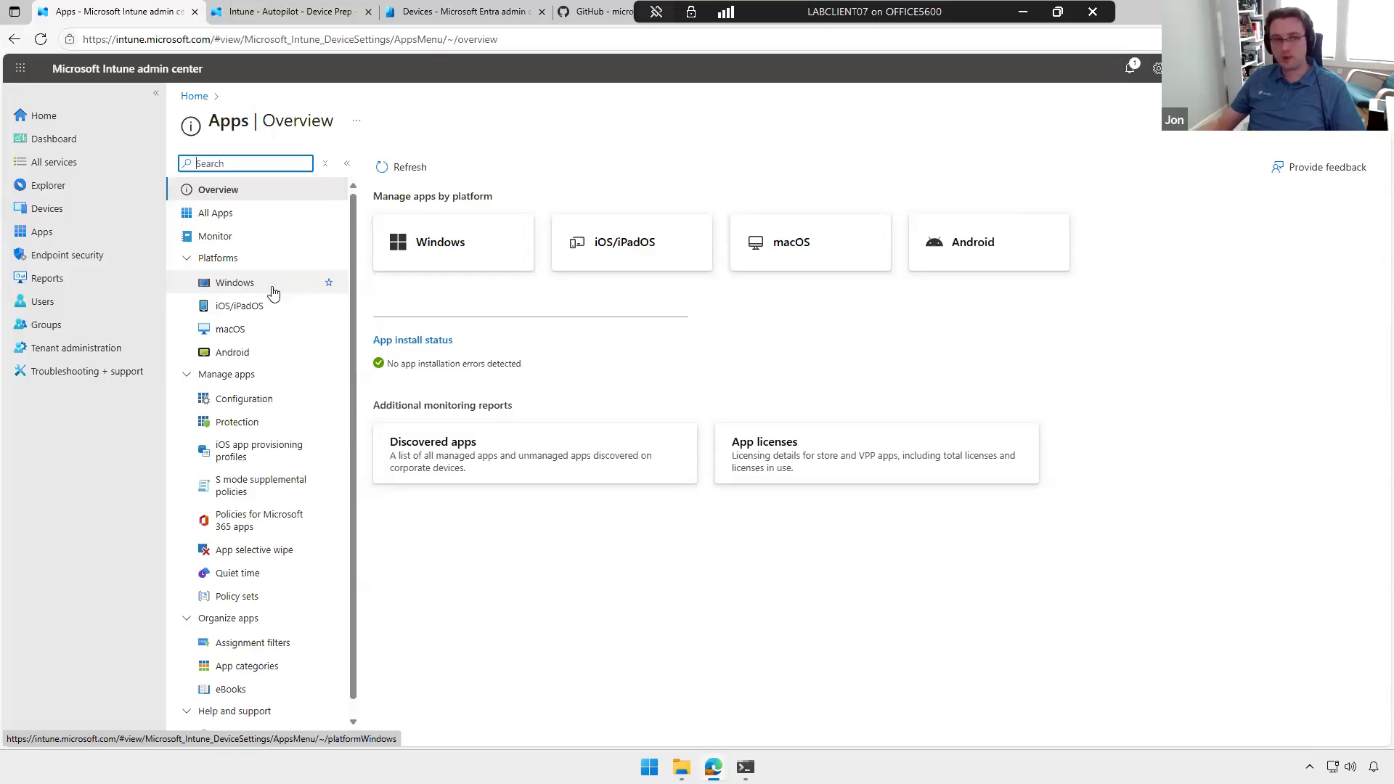
left_click(248, 212)
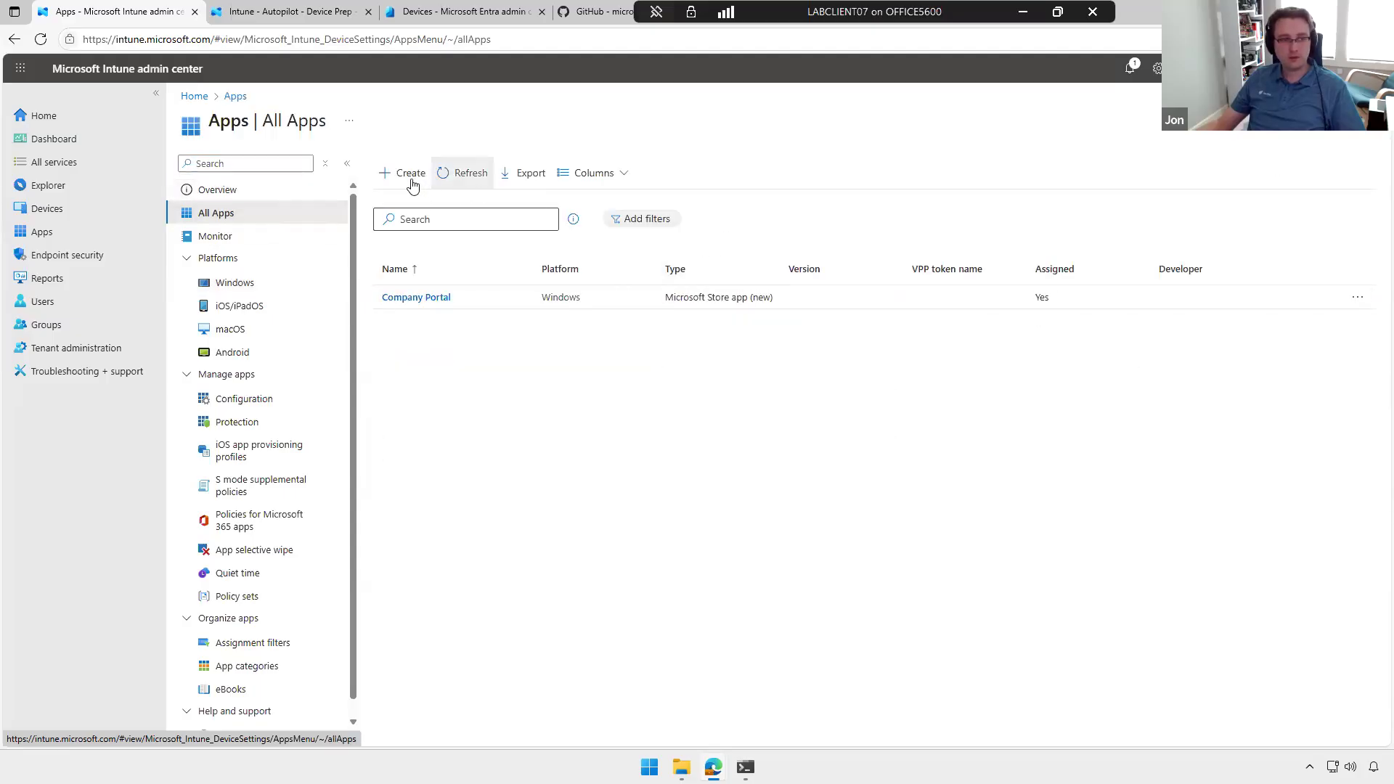
left_click(406, 185)
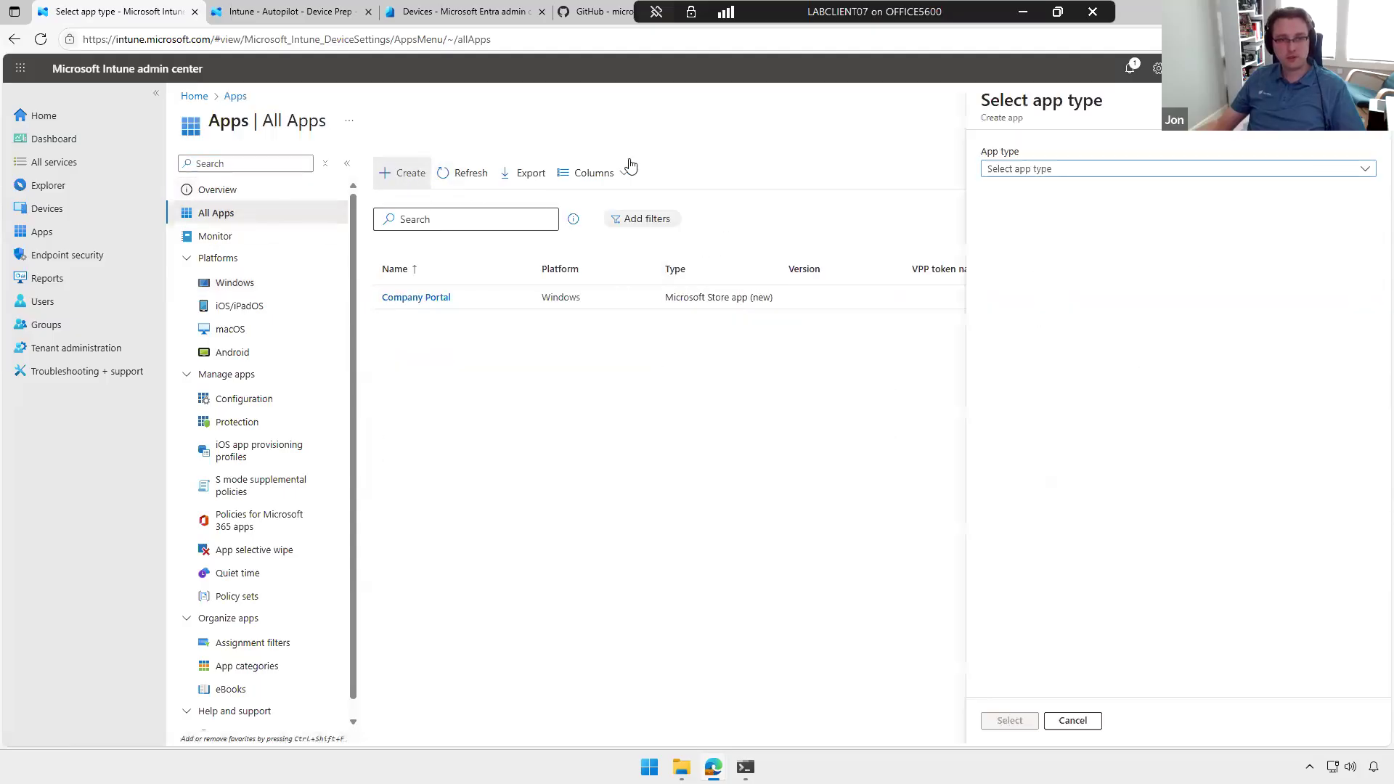
left_click(1095, 174)
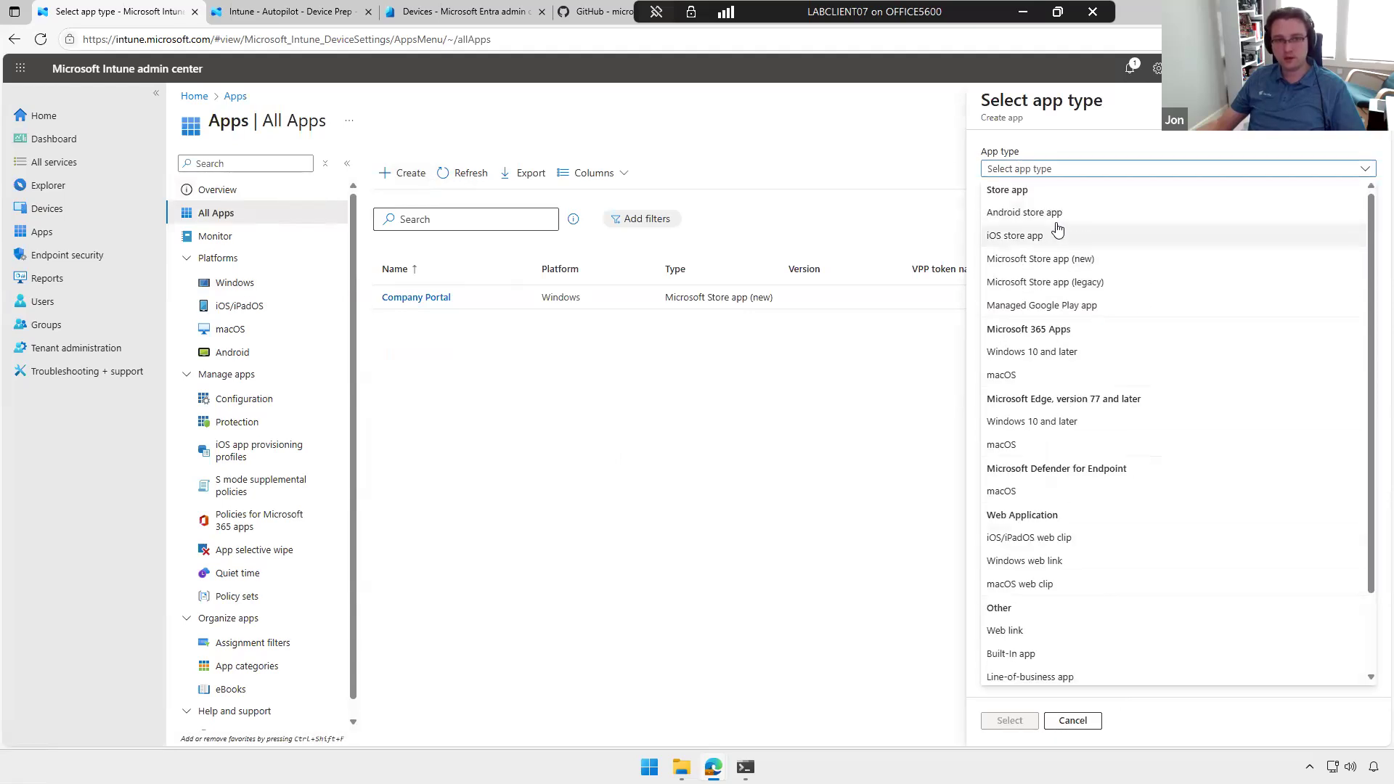
scroll(1177, 341, "down", 1)
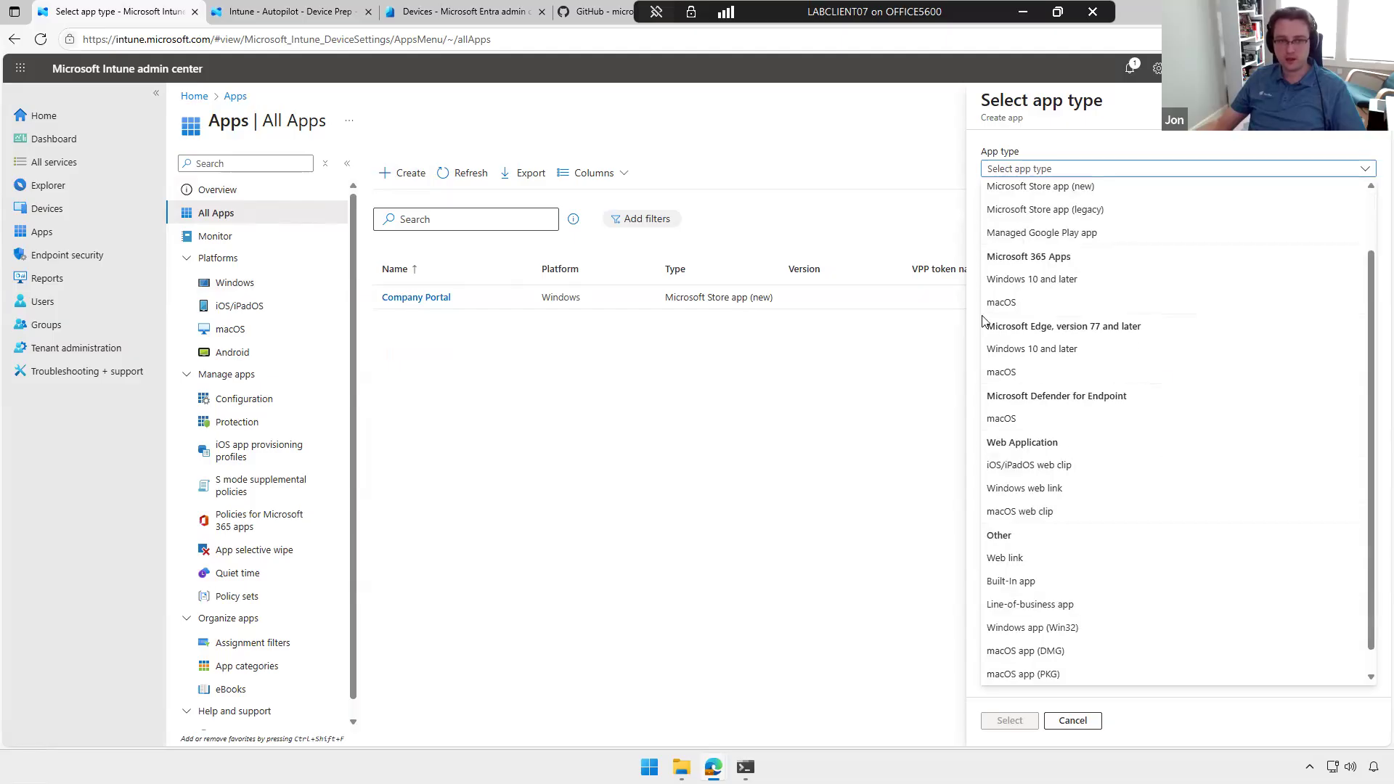
scroll(1204, 418, "down", 1)
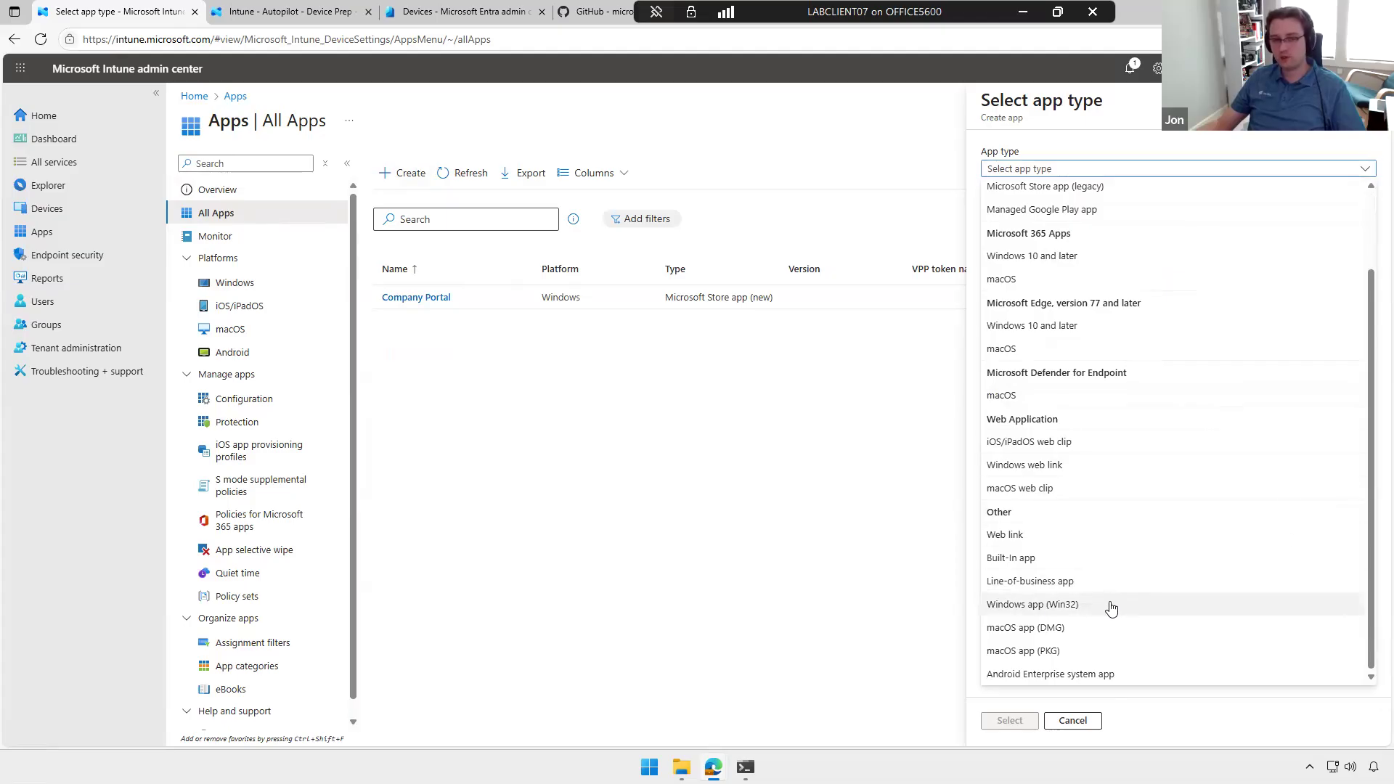
scroll(1111, 608, "up", 3)
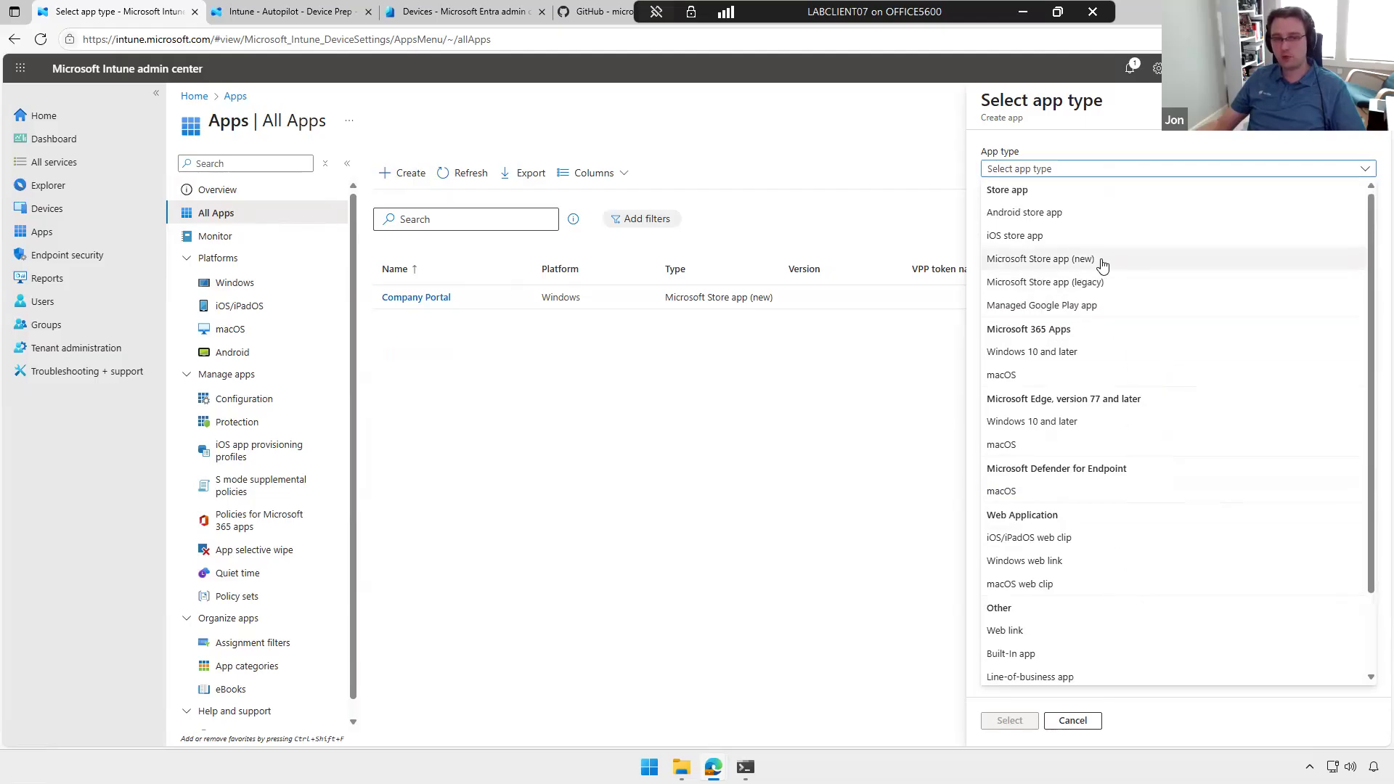
scroll(1104, 277, "down", 2)
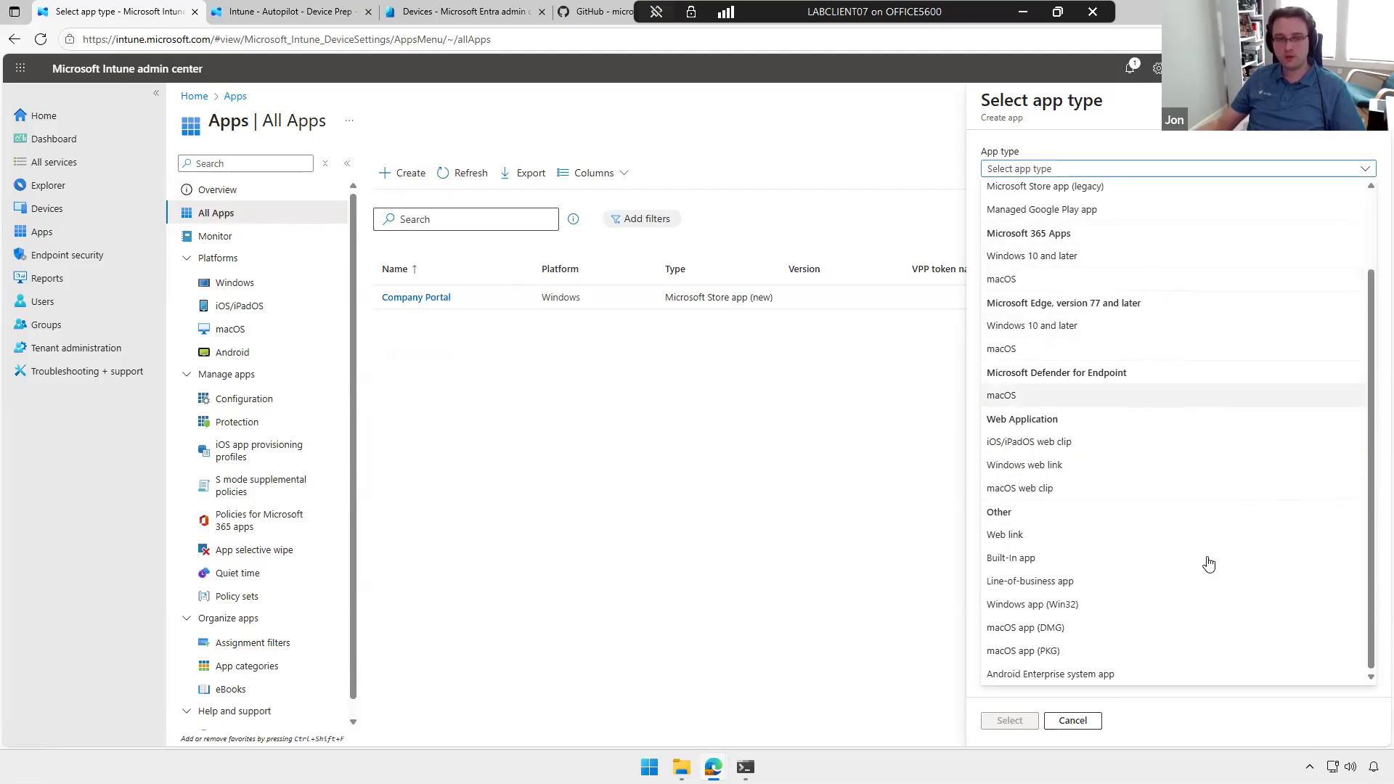
left_click(1051, 607)
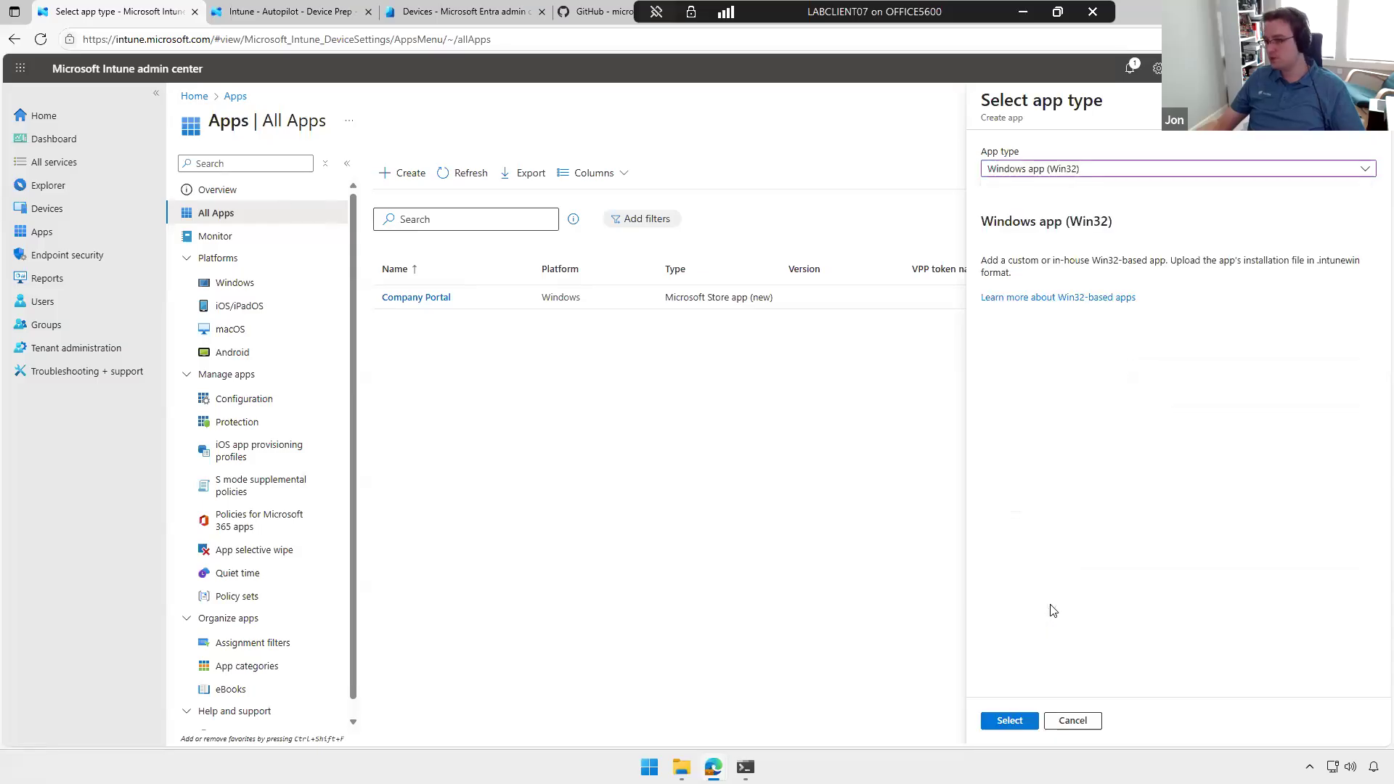
left_click(1009, 721)
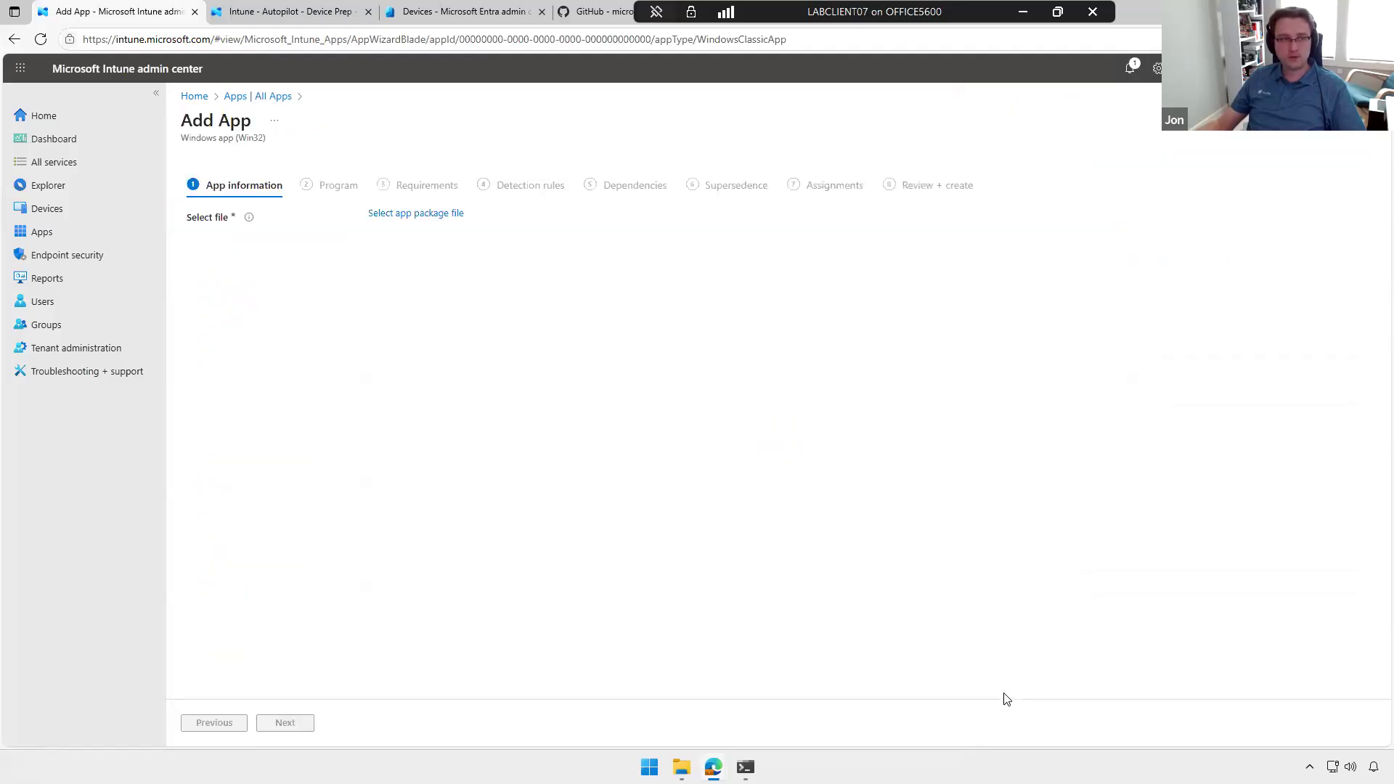
Step: Open the app package file picker to view the required .intunewin file format, and close it without choosing a package
left_click(420, 215)
left_click(1126, 166)
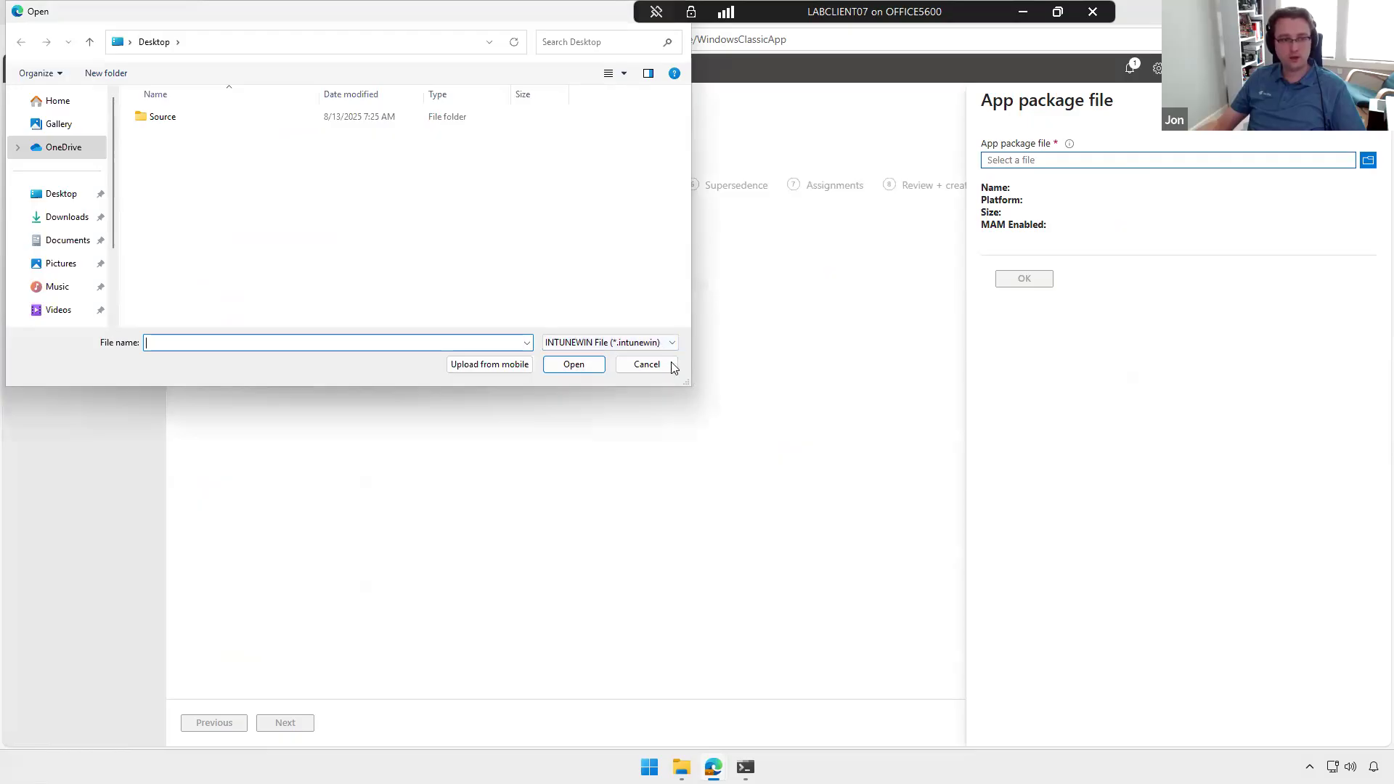
left_click(671, 366)
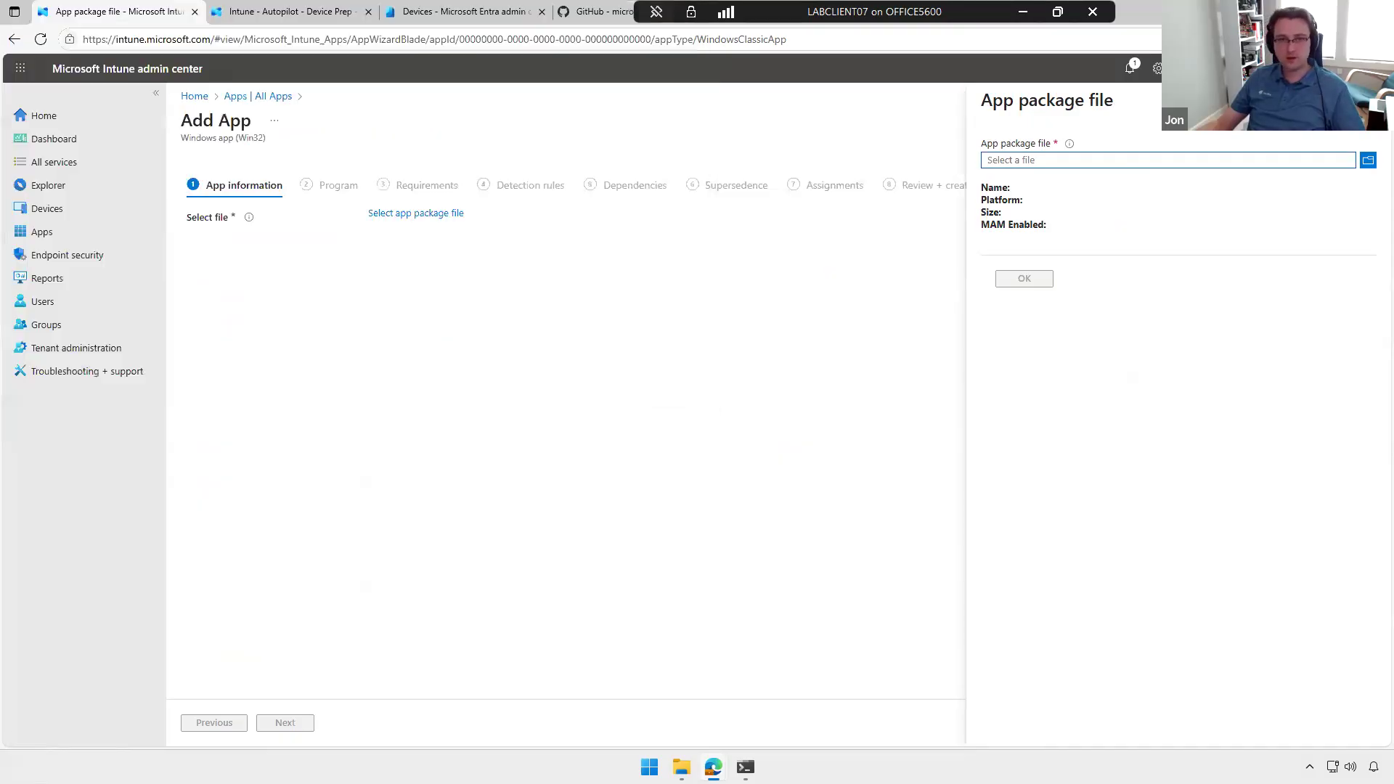
left_click(608, 404)
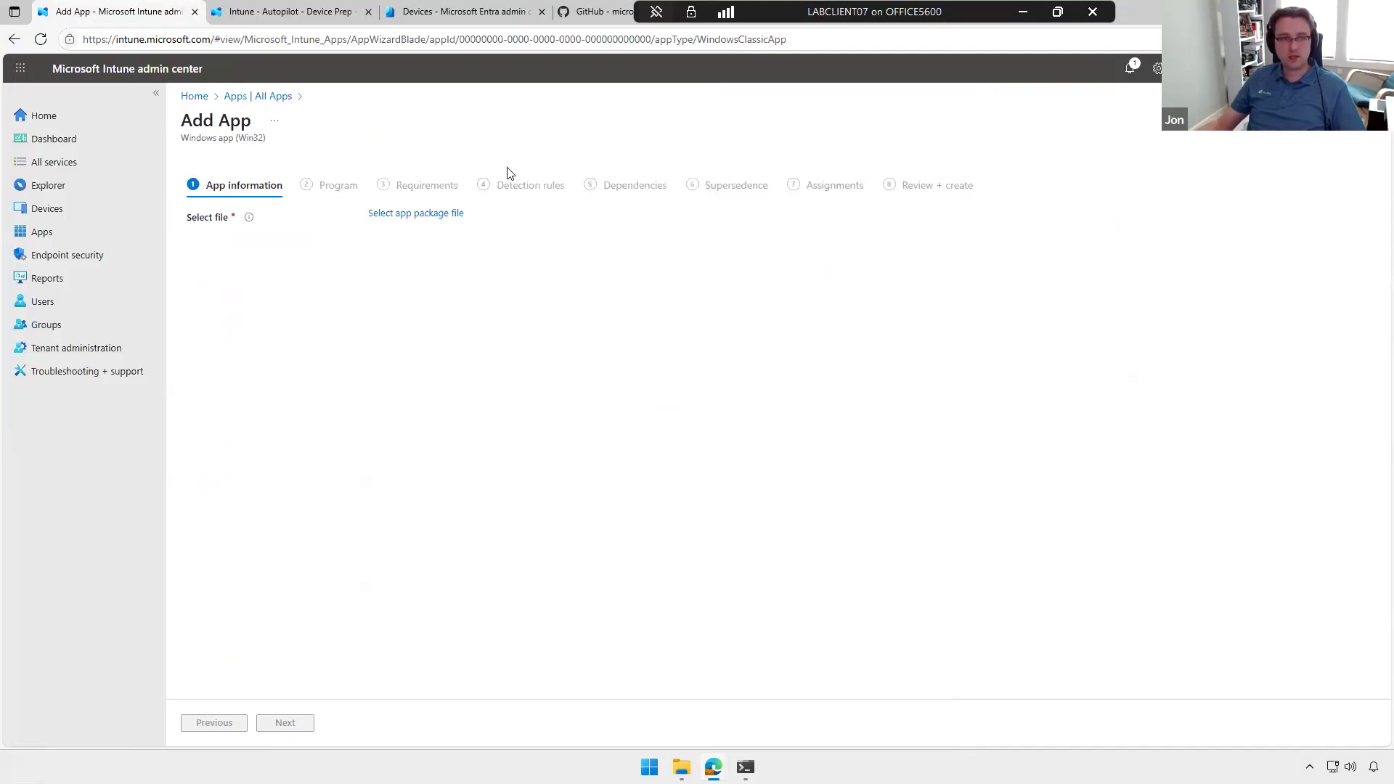
Step: Switch to the desktop's Source folder in File Explorer and open the VLC Media Player folder inside Applications
left_click(1310, 12)
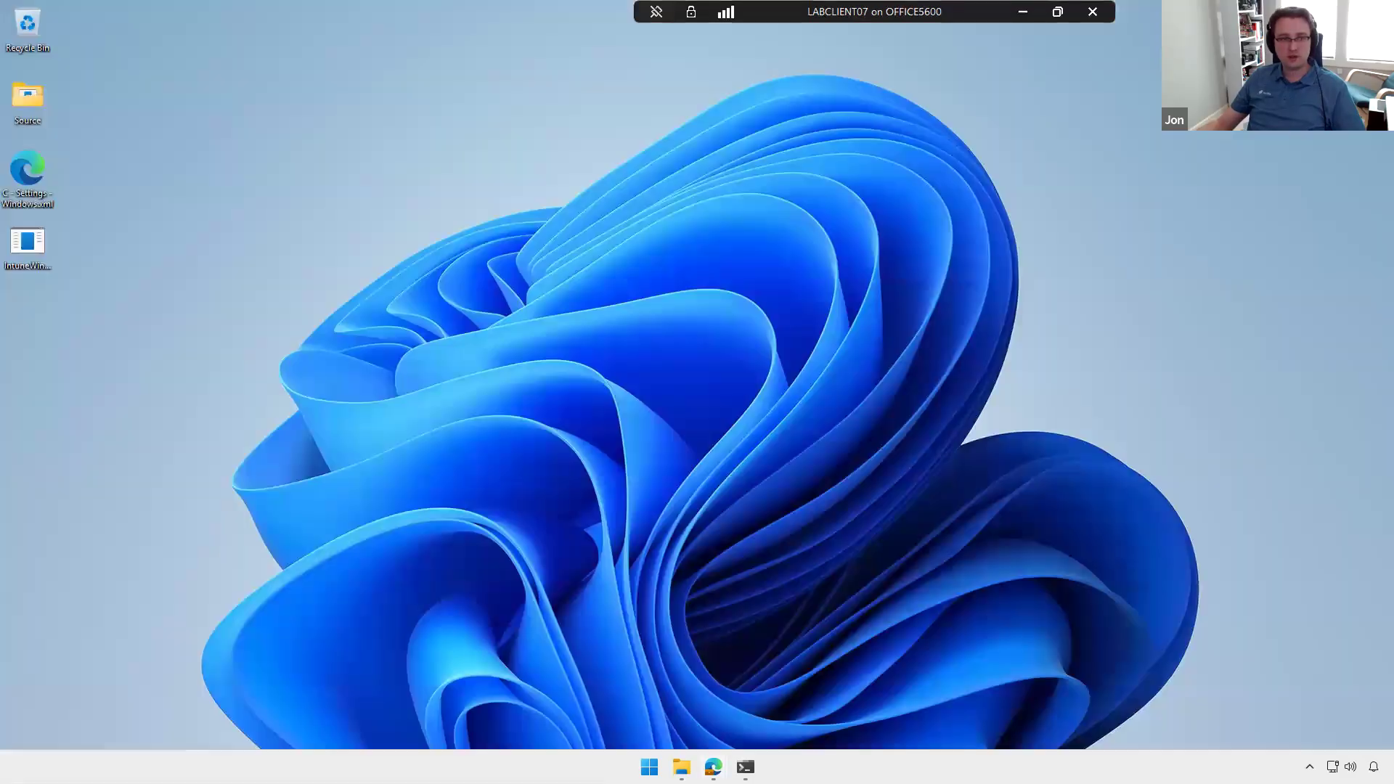
double_click(41, 106)
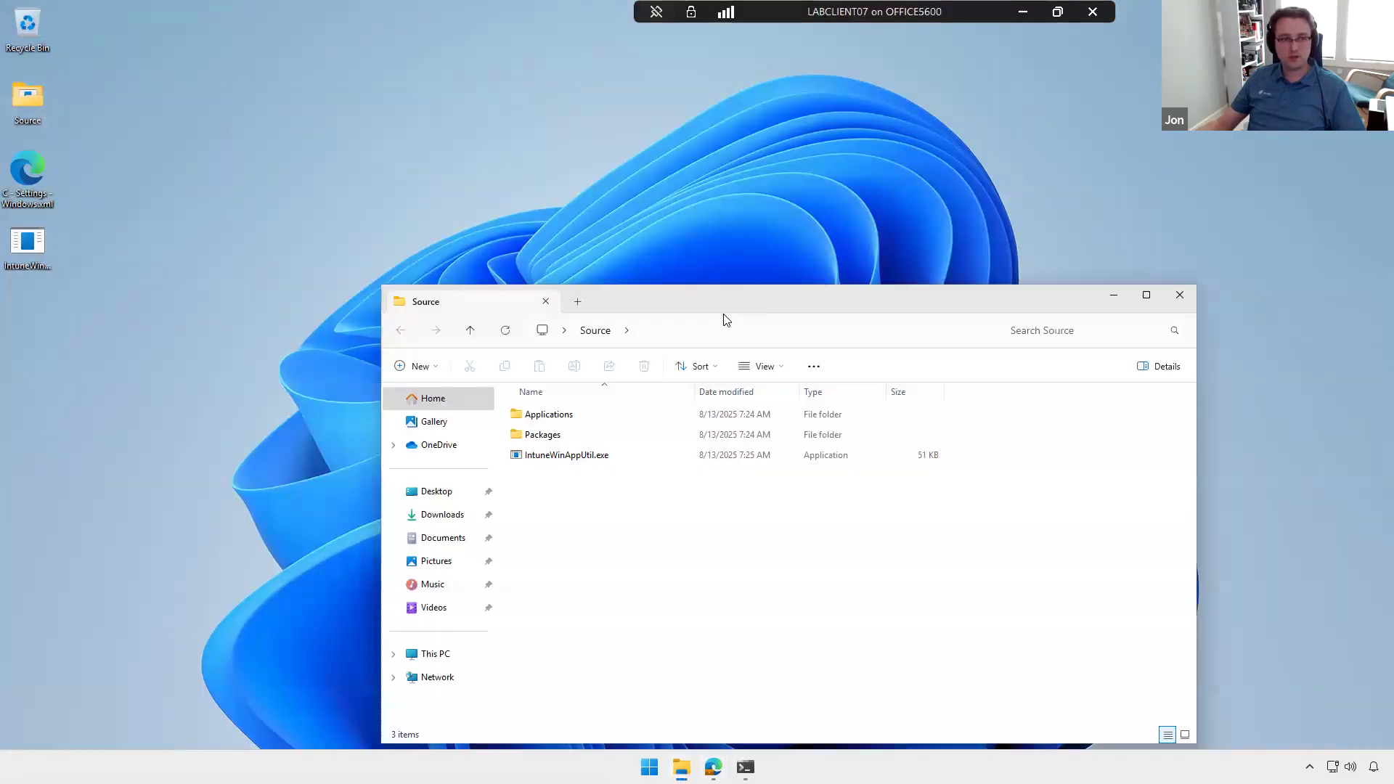
left_click_drag(725, 296, 654, 145)
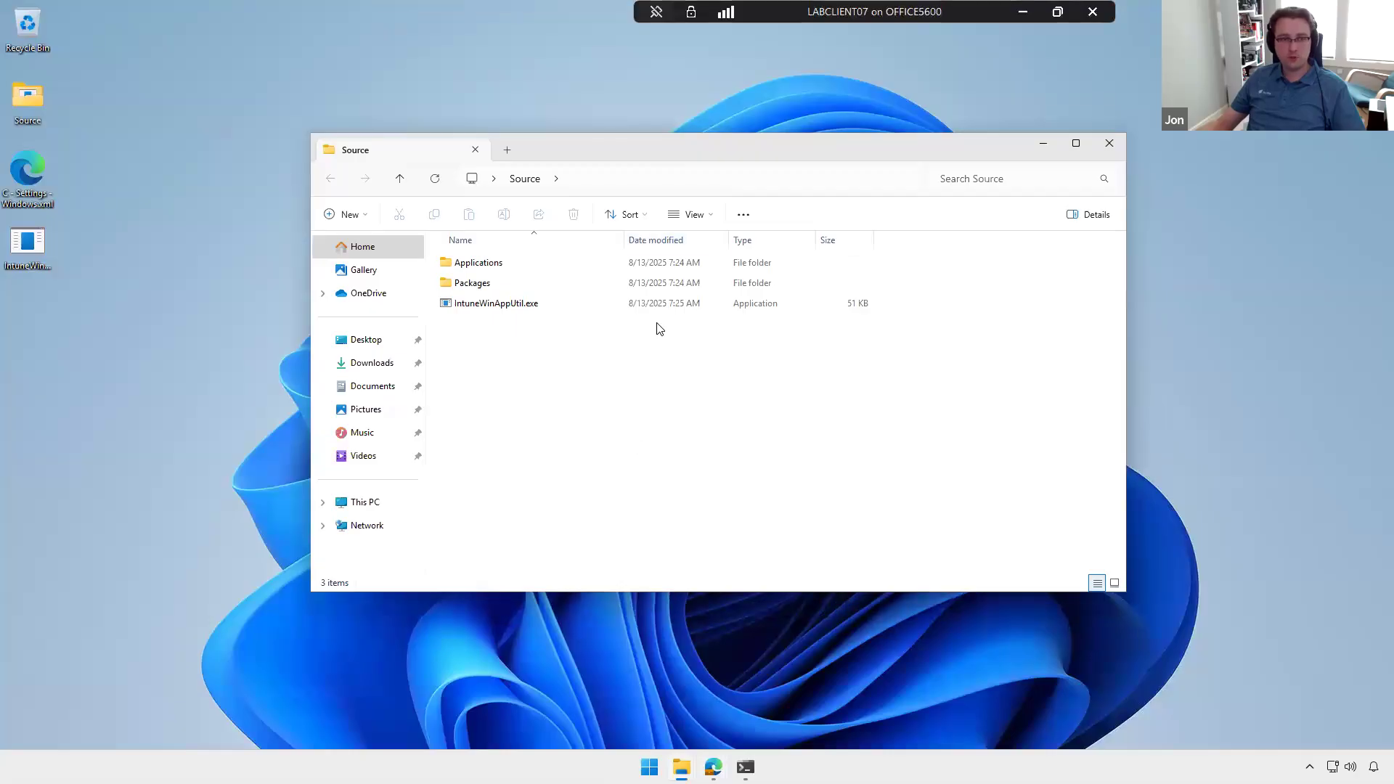
double_click(499, 264)
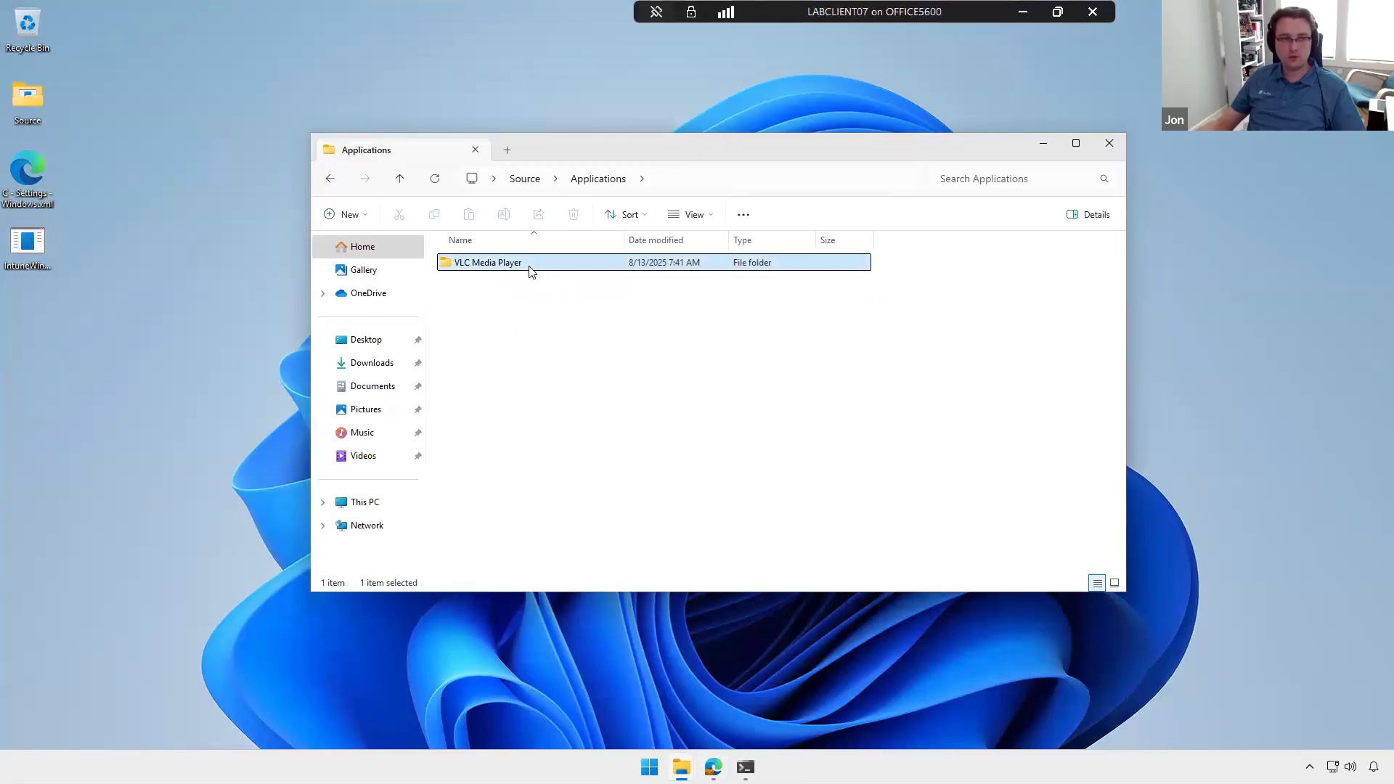
double_click(530, 265)
Step: Examine the VLC Media Player source files, including the installer and the install, removal and detection scripts
left_click(488, 366)
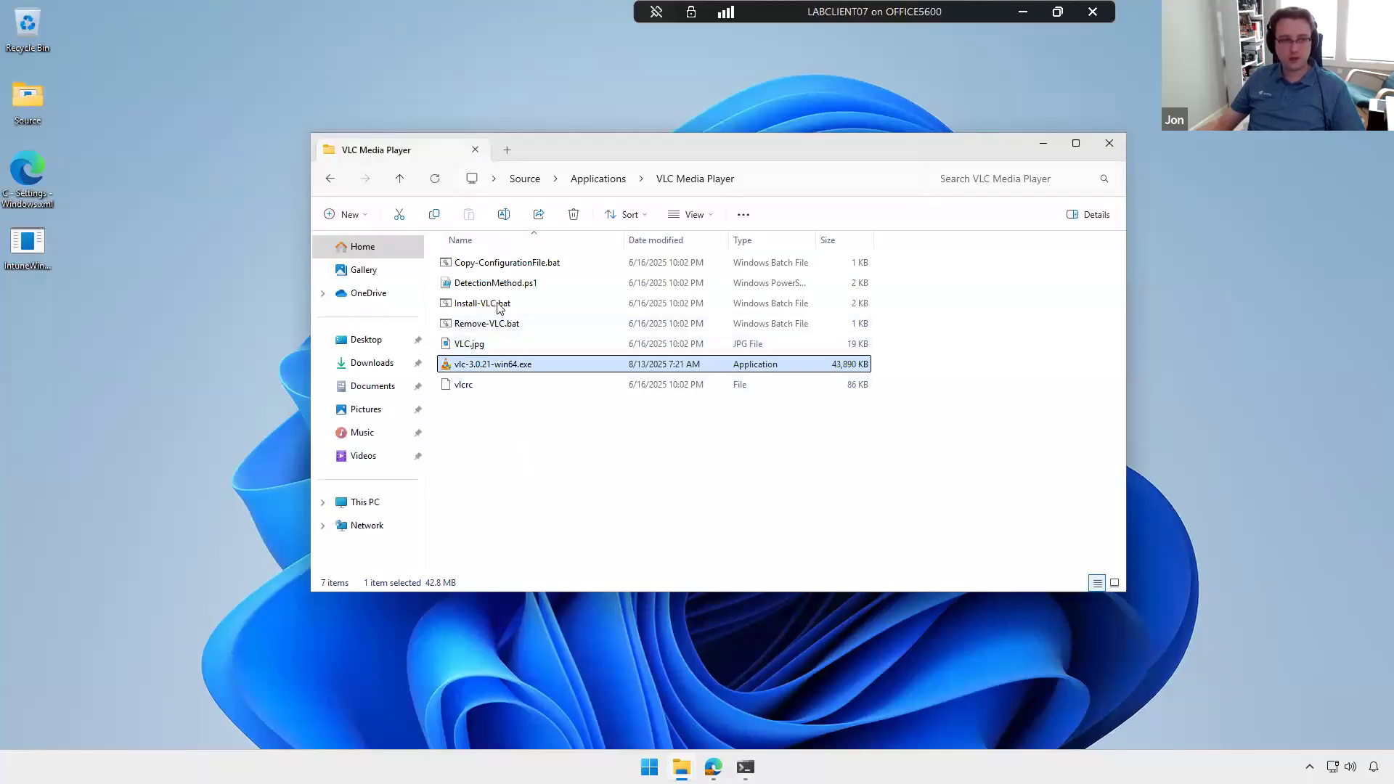
left_click(737, 304)
left_click(564, 327)
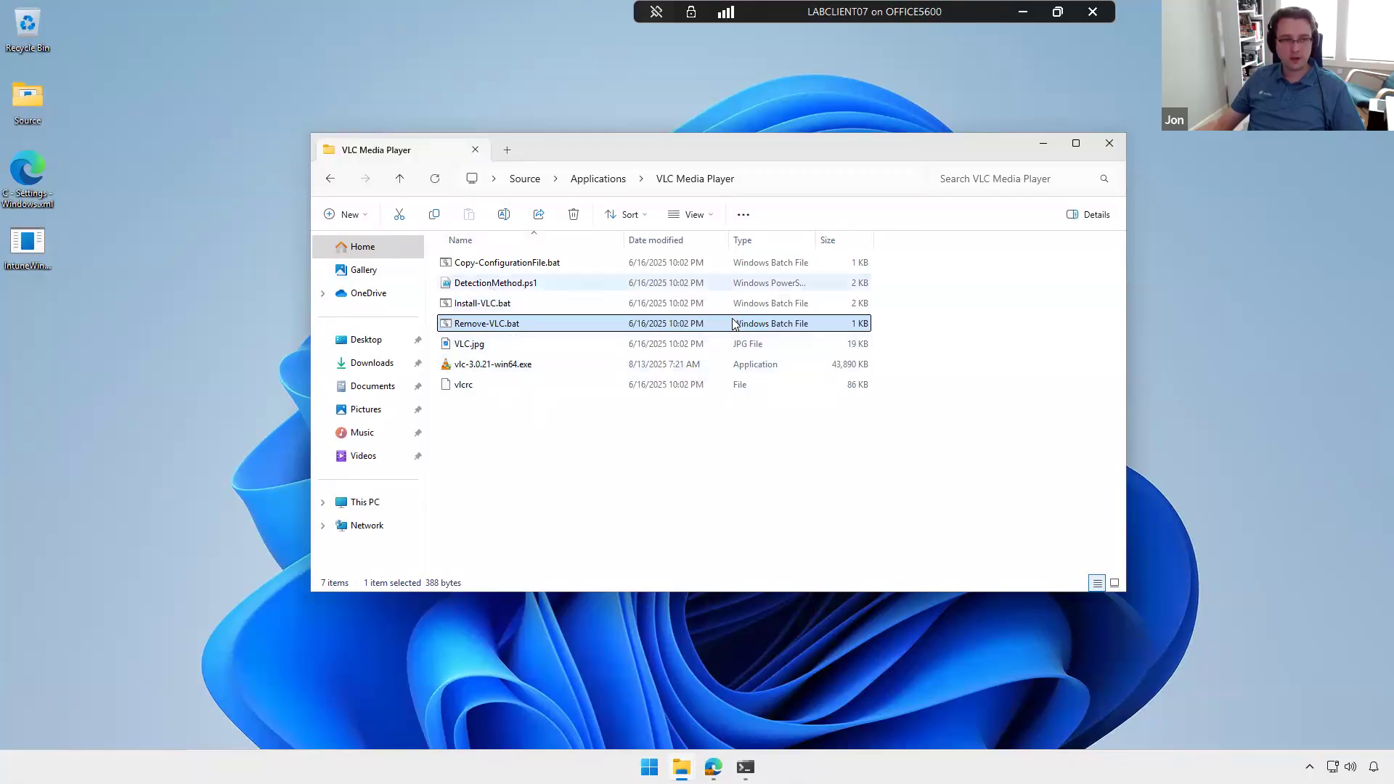
left_click(508, 283)
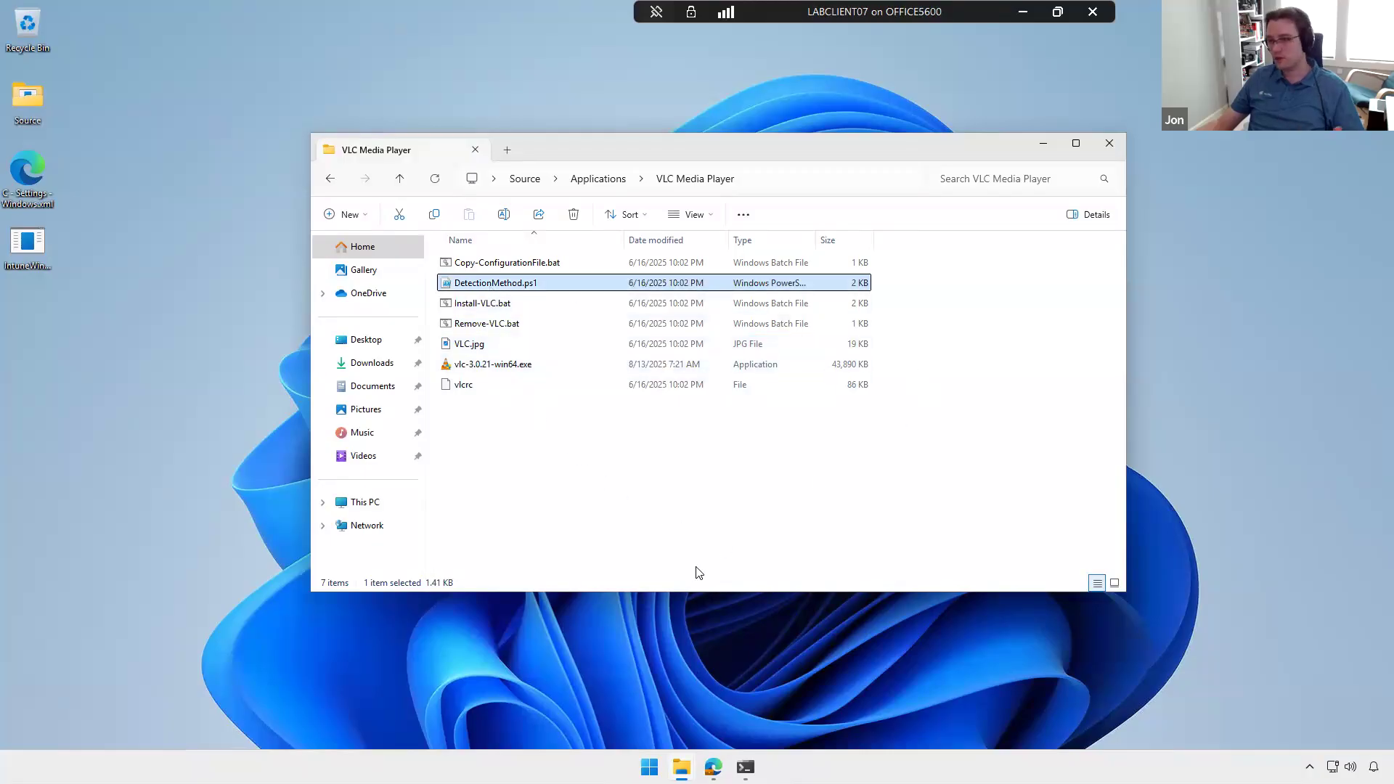
left_click_drag(763, 513, 748, 168)
left_click(839, 459)
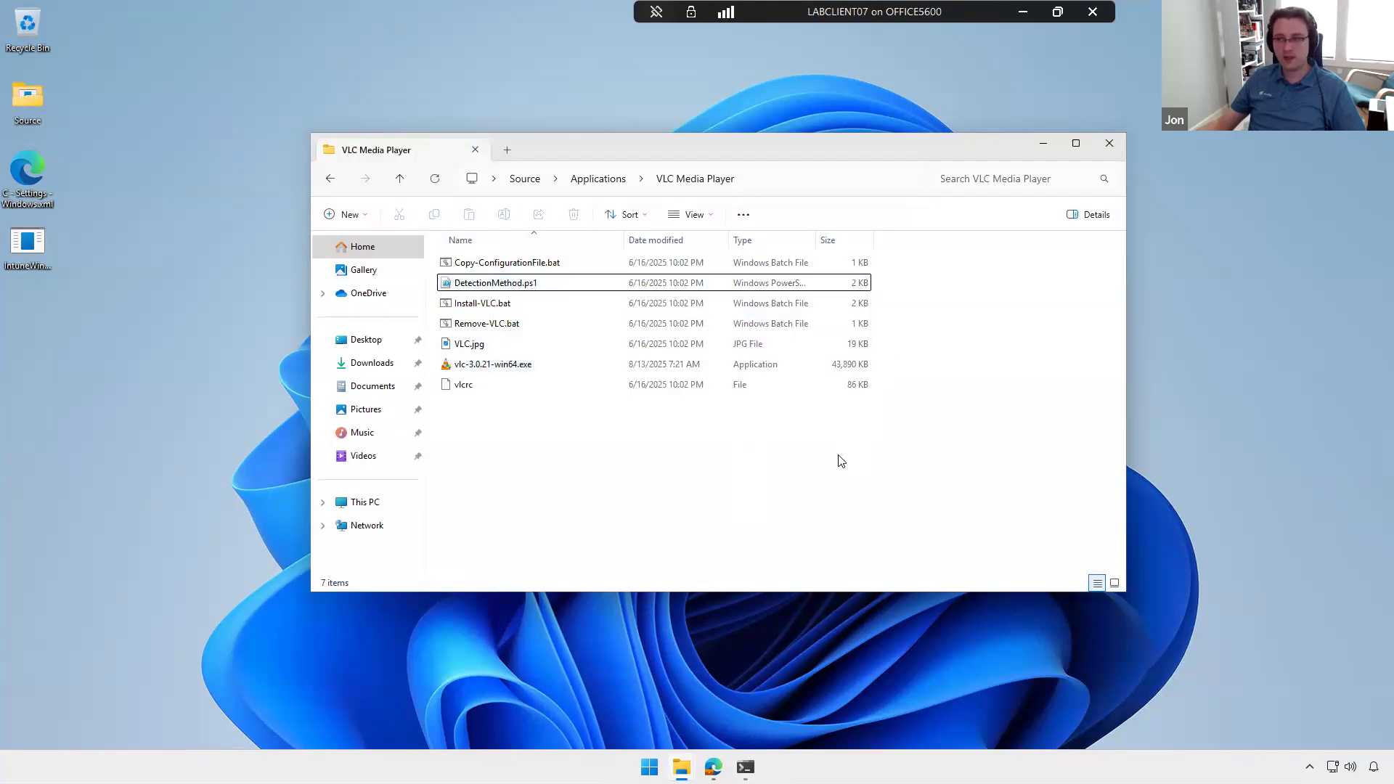
left_click_drag(579, 476, 719, 225)
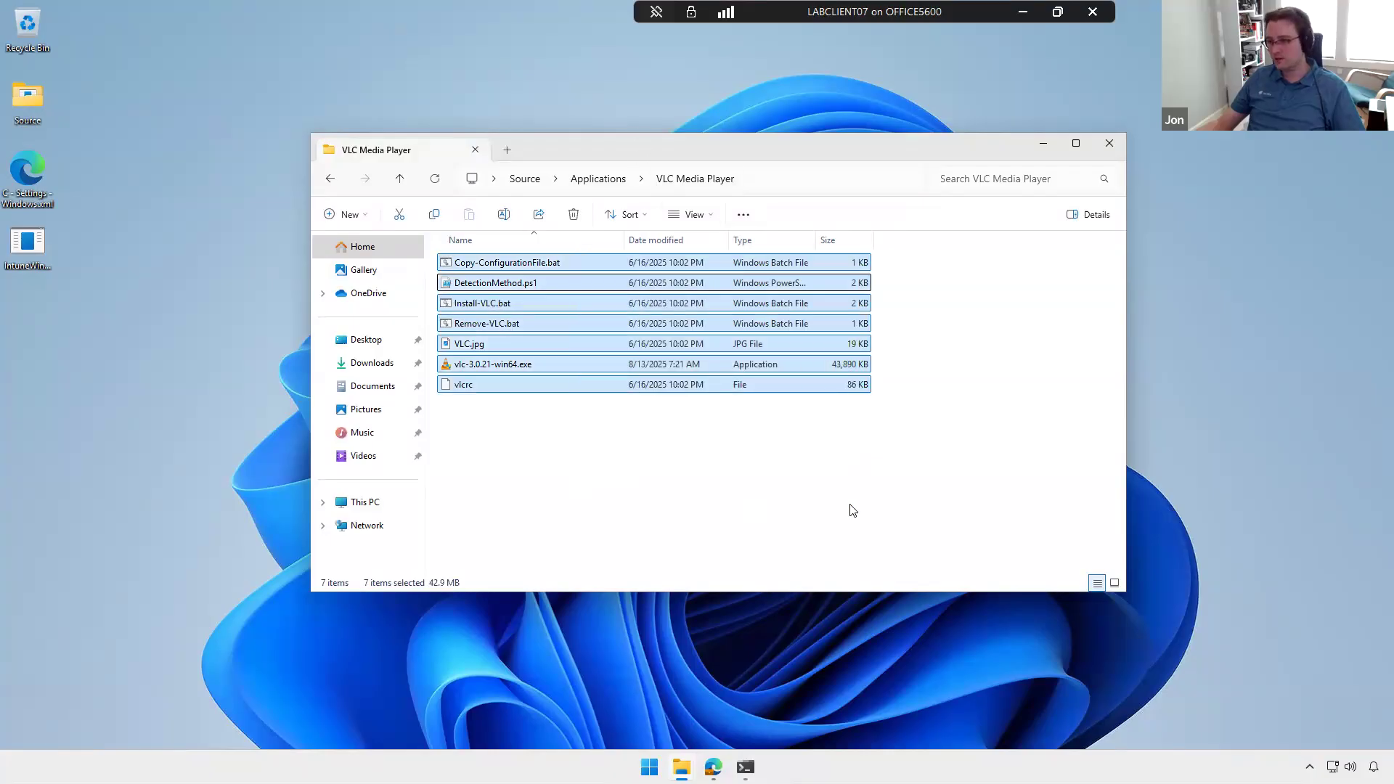
left_click(771, 465)
Step: Return to the Source folder and select IntuneWinAppUtil.exe
left_click(598, 183)
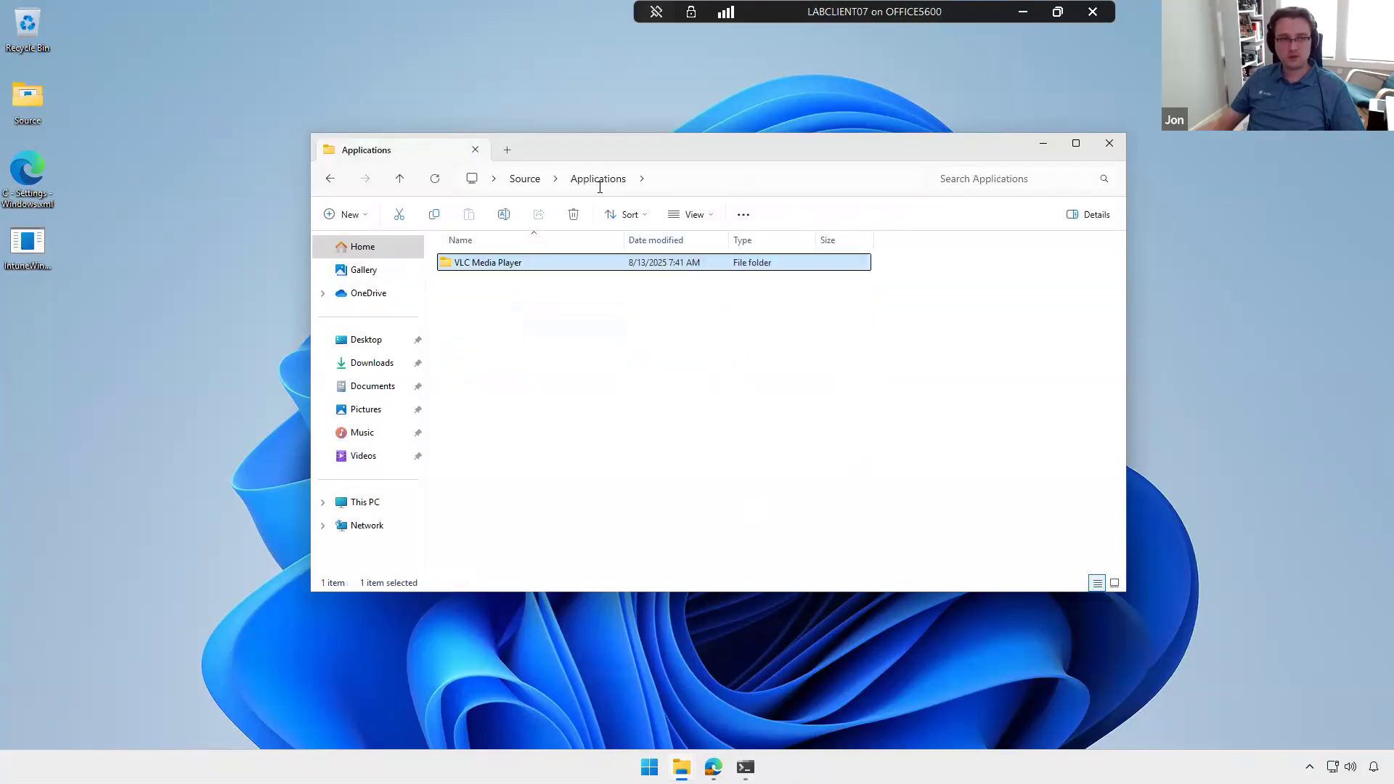
left_click(525, 179)
left_click(530, 305)
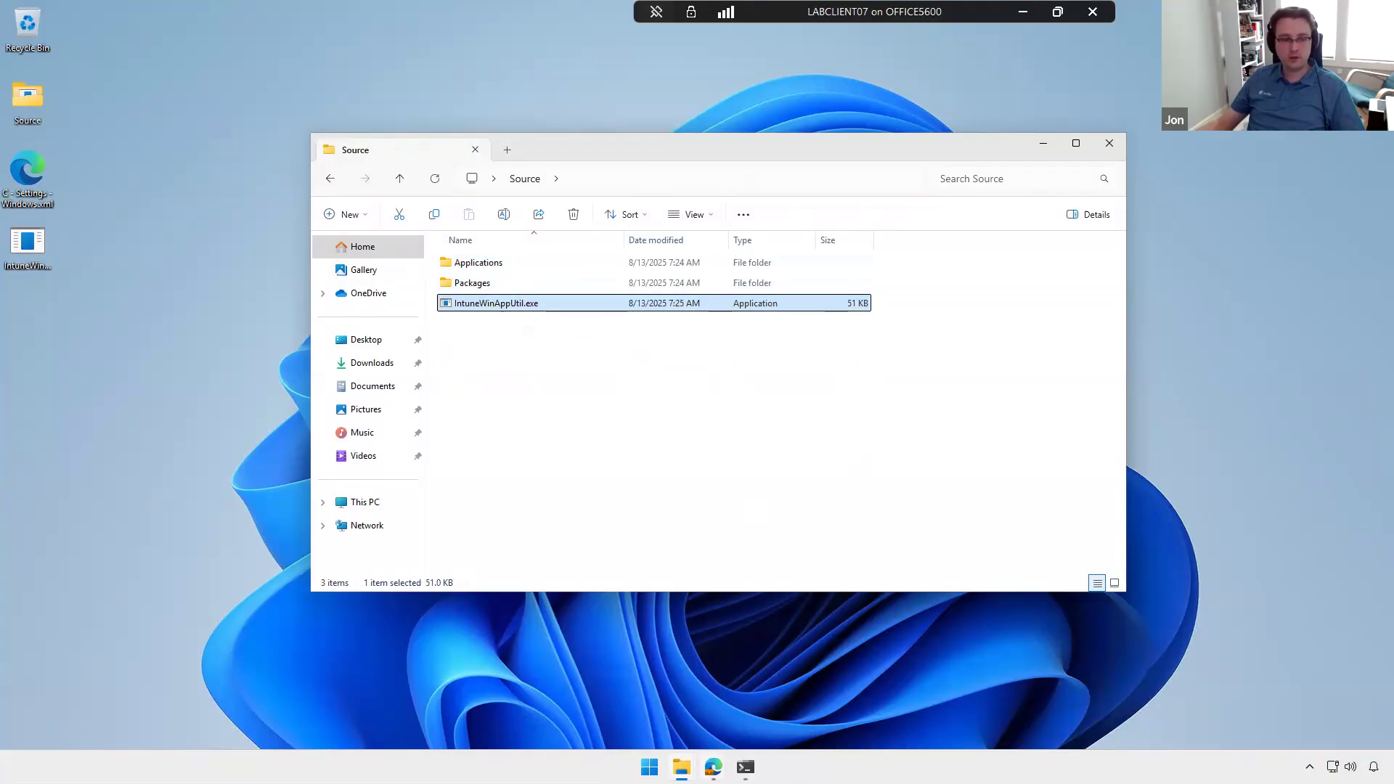
Step: Switch to the browser, open IntuneWinAppUtil.exe in GitHub's Microsoft-Win32-Content-Prep-Tool repository, and return to the local copy in File Explorer
mouse_move(713, 769)
left_click(623, 675)
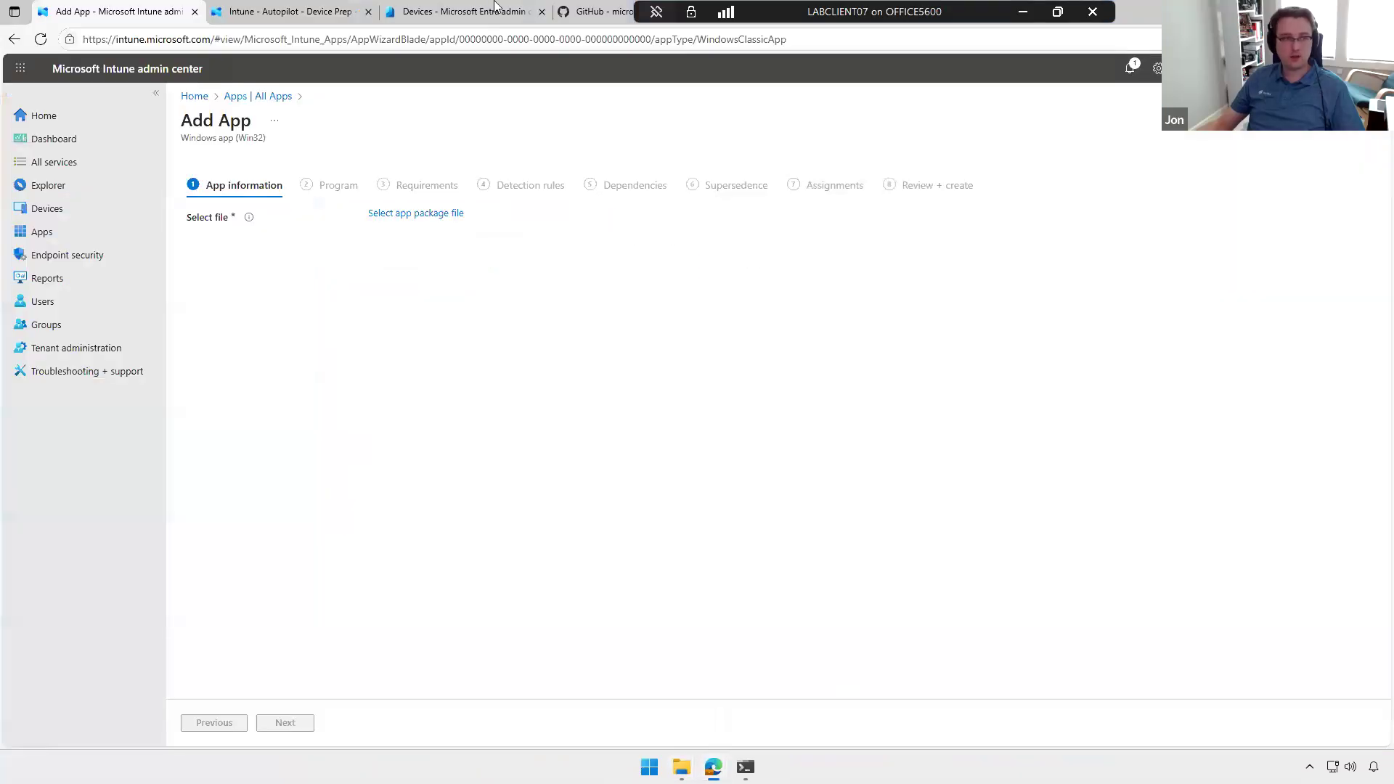
left_click(587, 12)
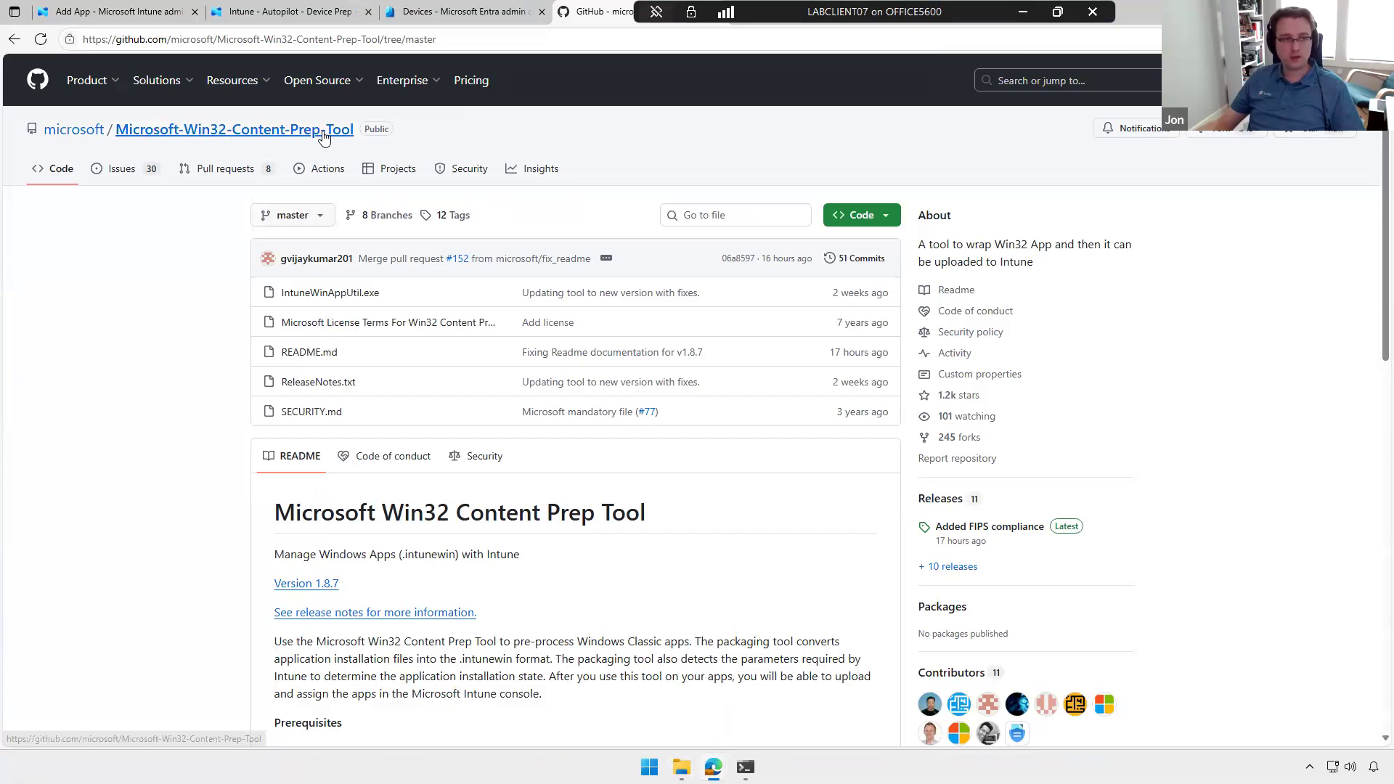
left_click(342, 300)
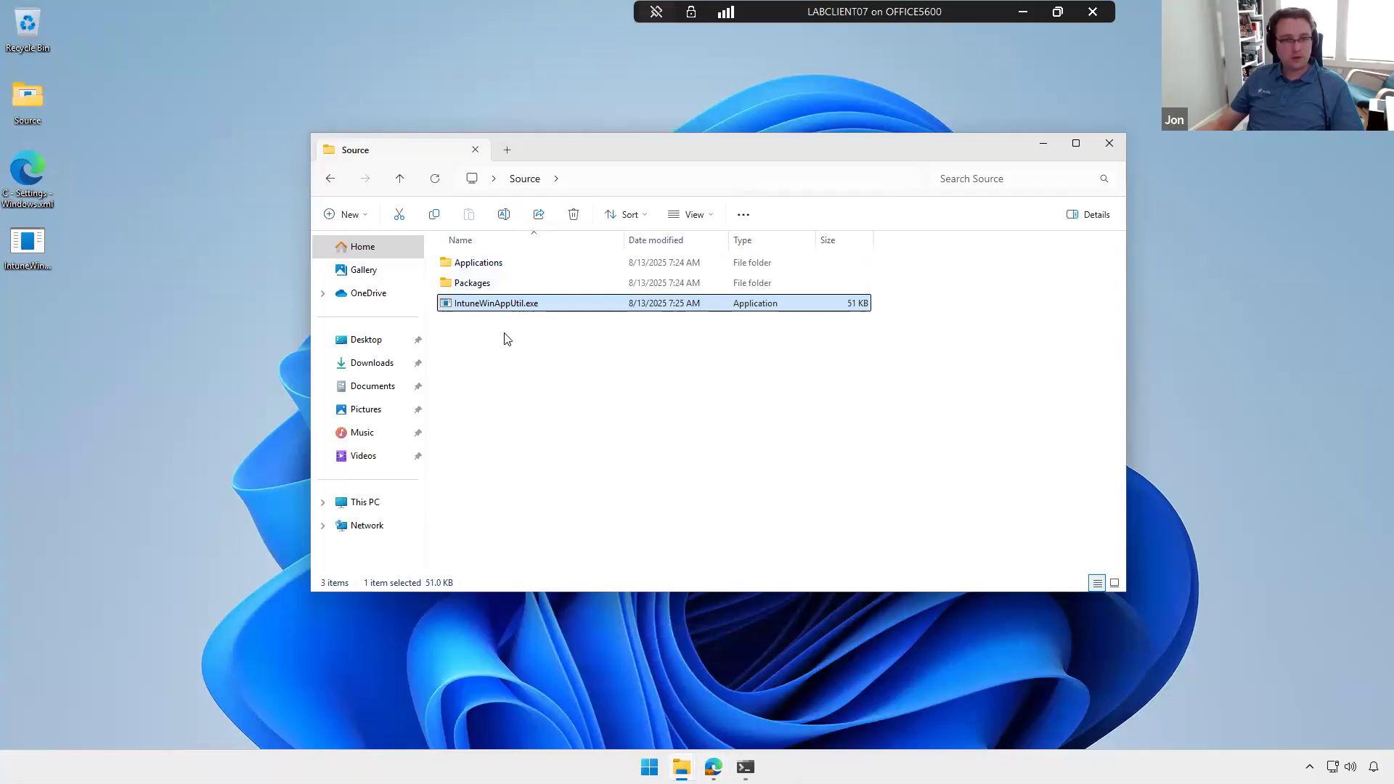
left_click(965, 536)
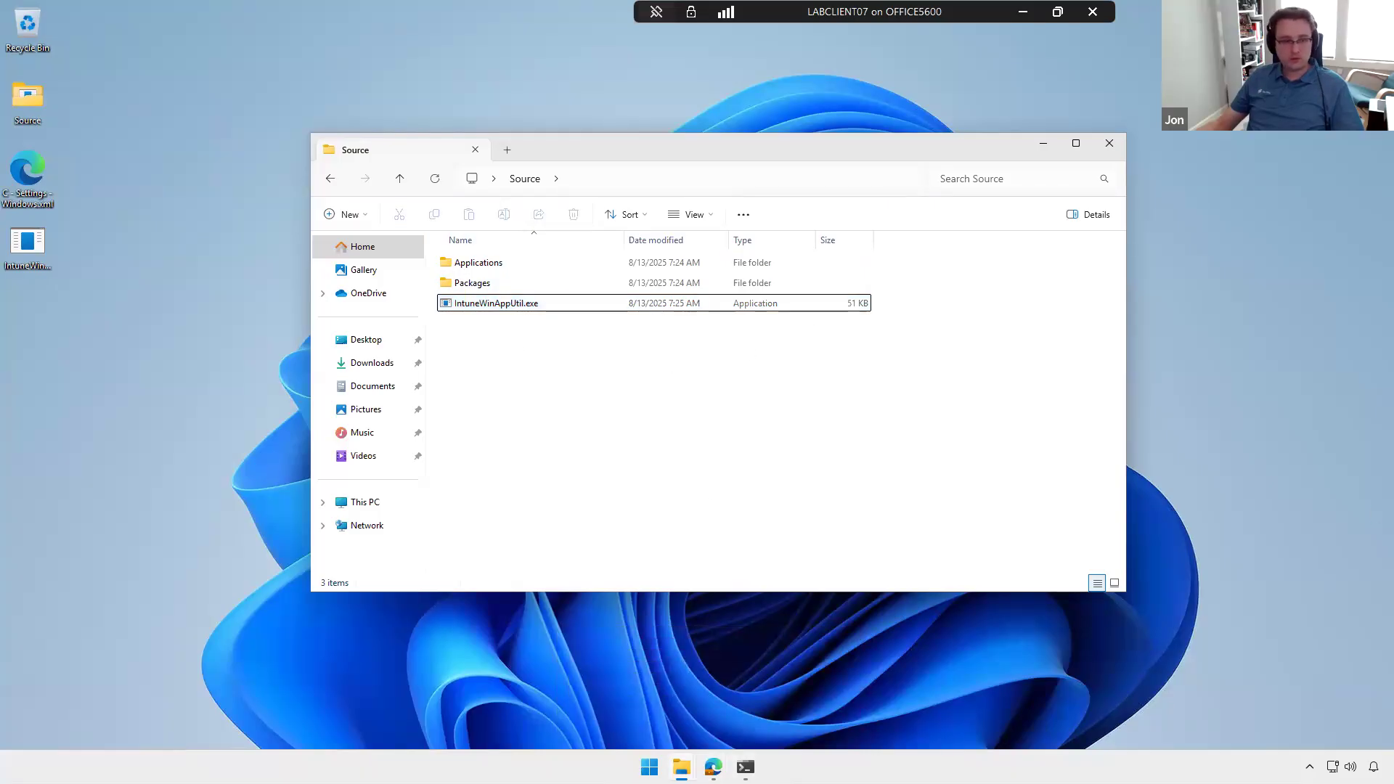
Step: Switch back to the GitHub repository in the browser, view its open issues and return to the main code page
mouse_move(713, 768)
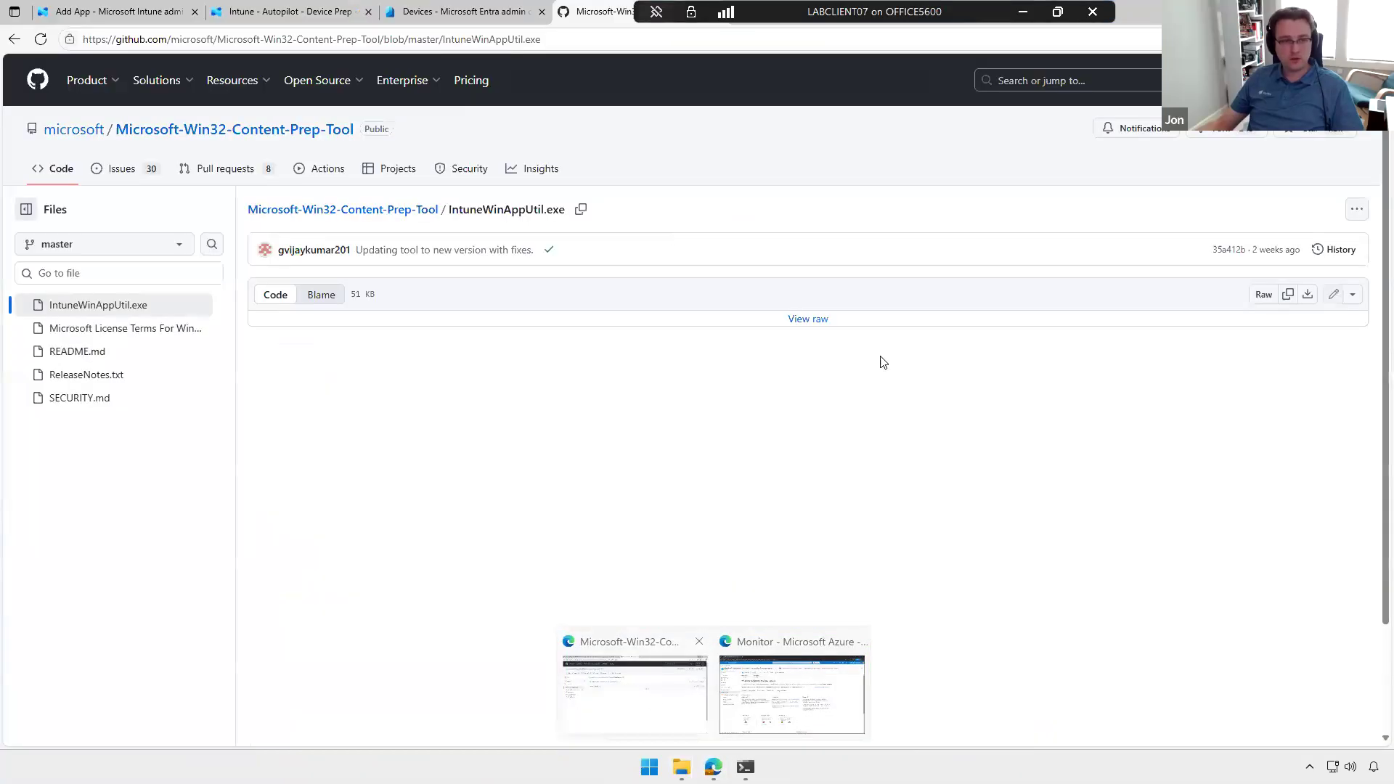
left_click(628, 690)
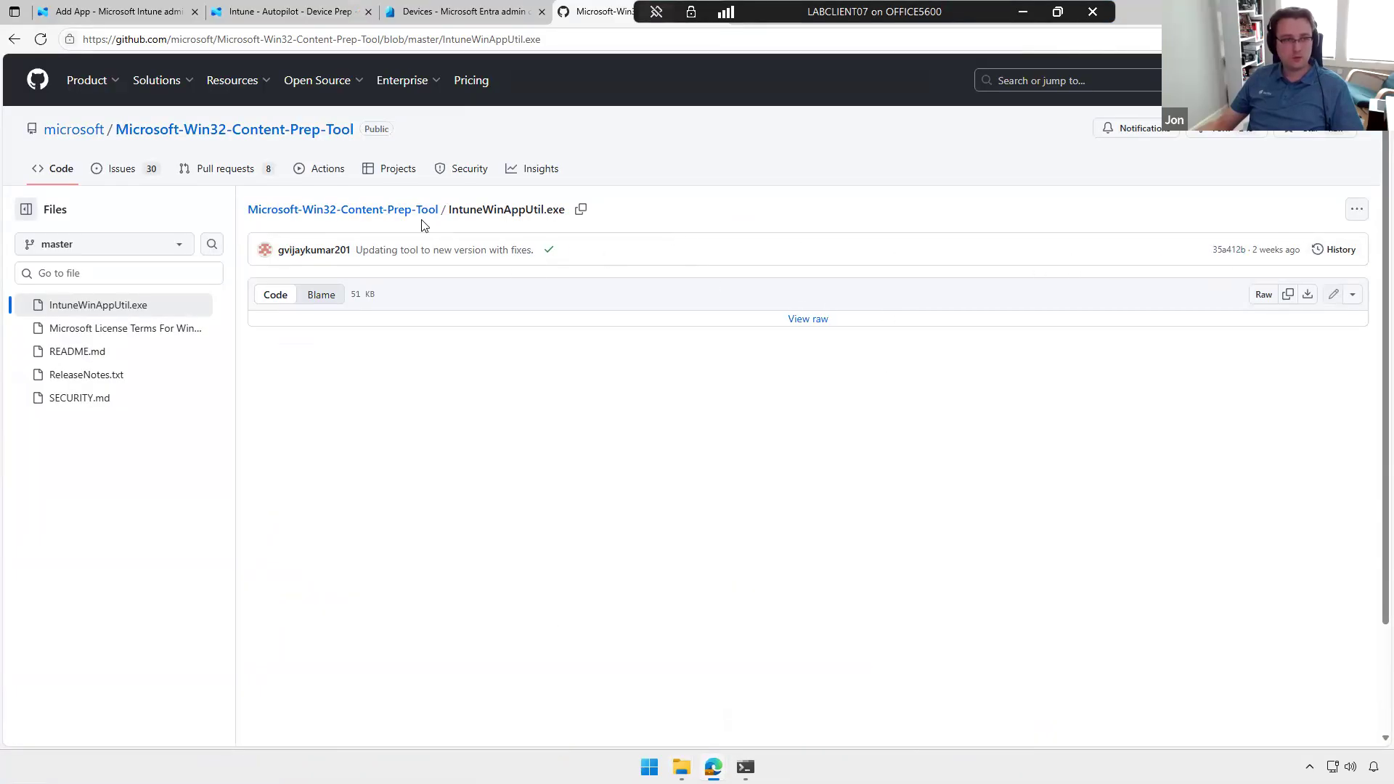
left_click(128, 175)
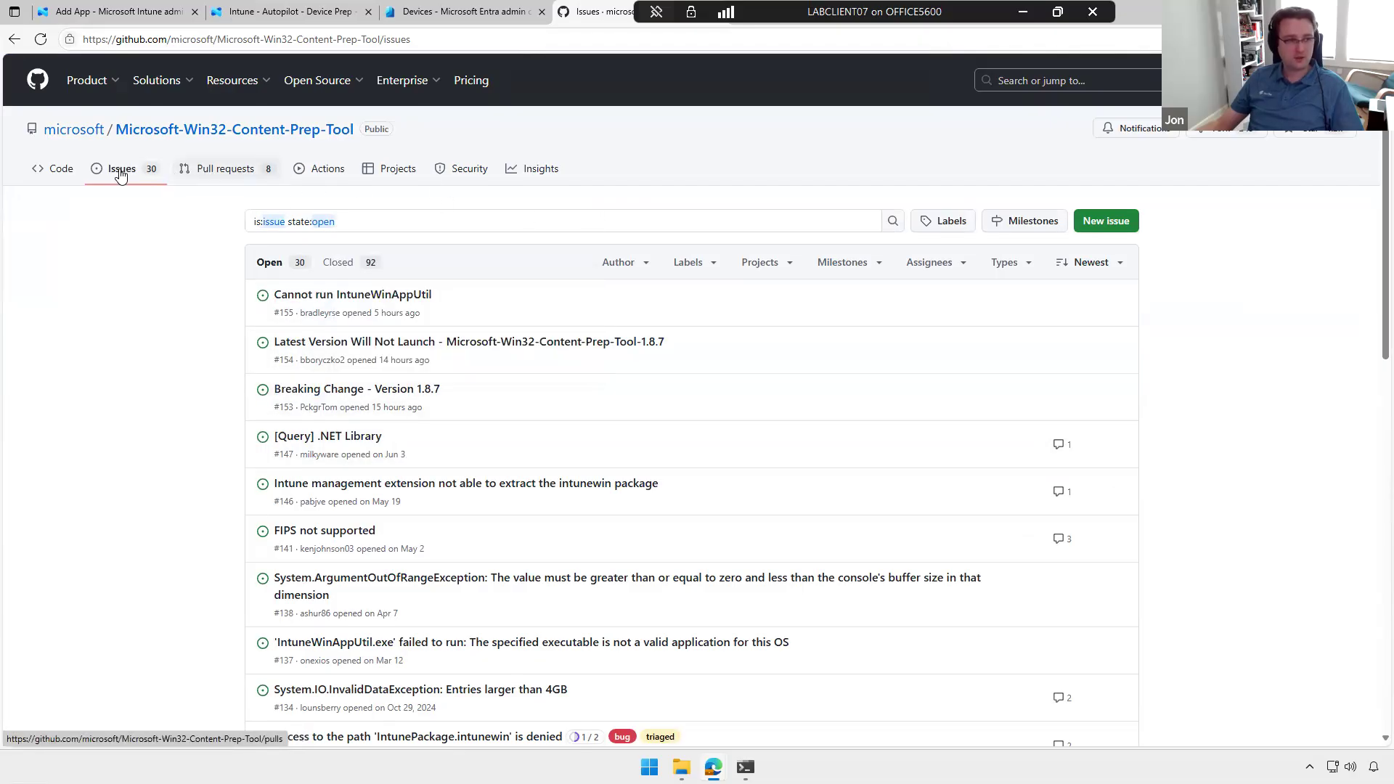
left_click(59, 170)
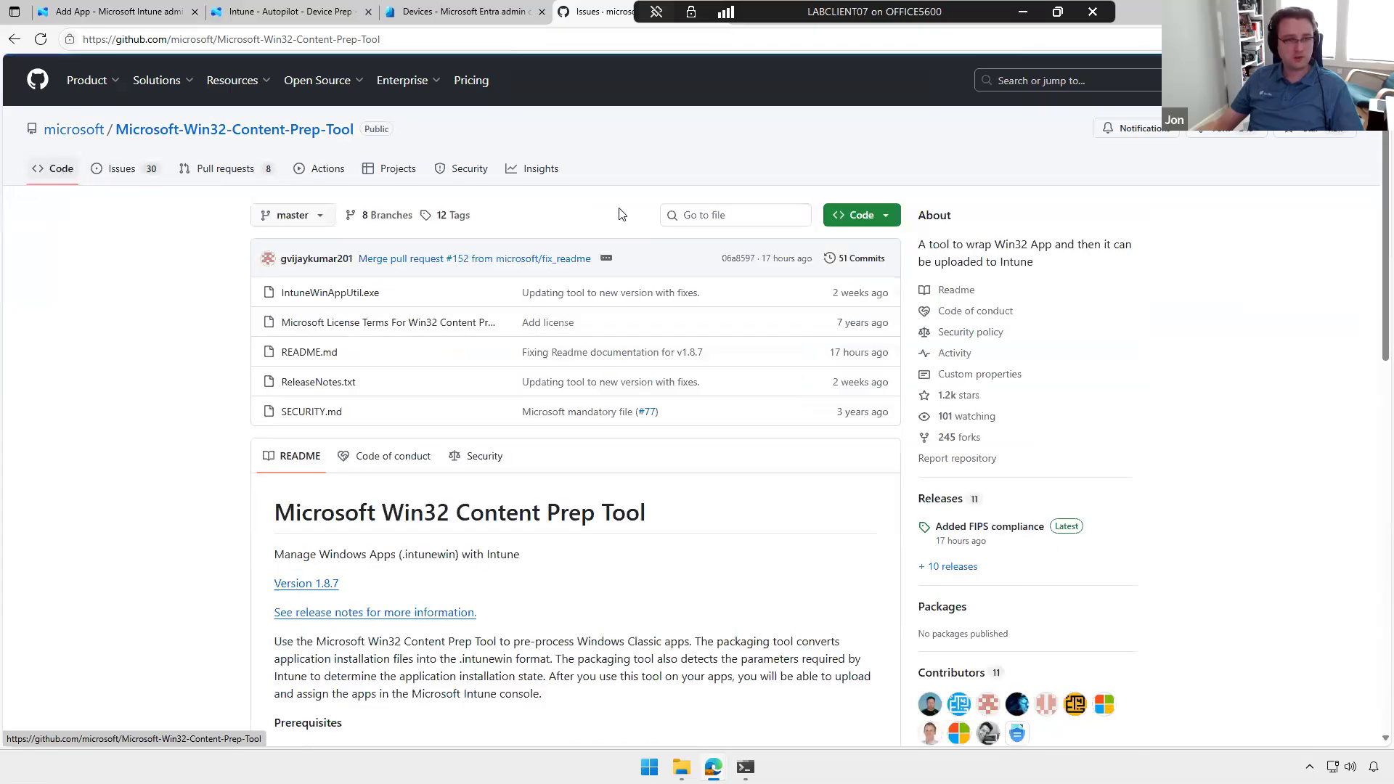
Step: Download the earlier IntuneWinAppUtil.exe from the commit "Fixing an issue where the Win32 content prep tool crashes (#124)" in the file's history
left_click(366, 293)
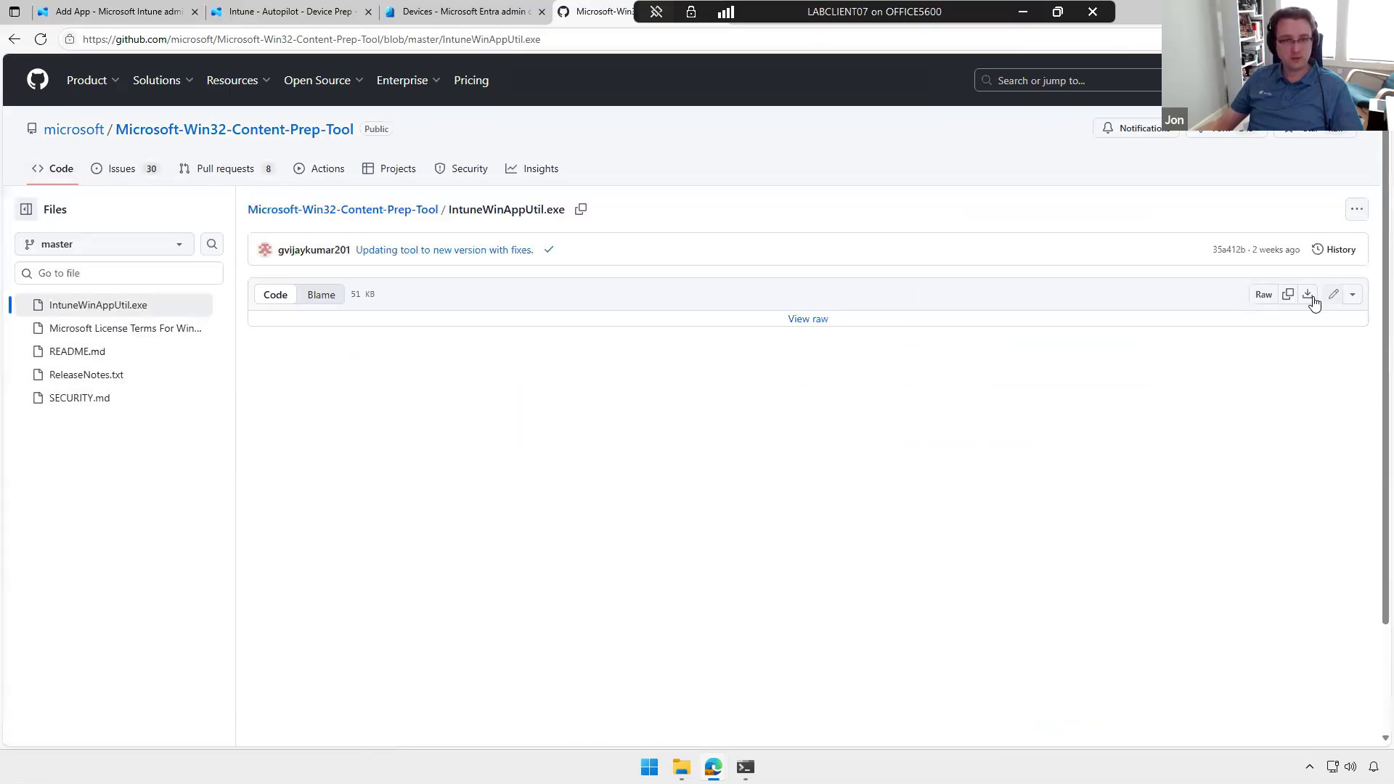
left_click(1339, 249)
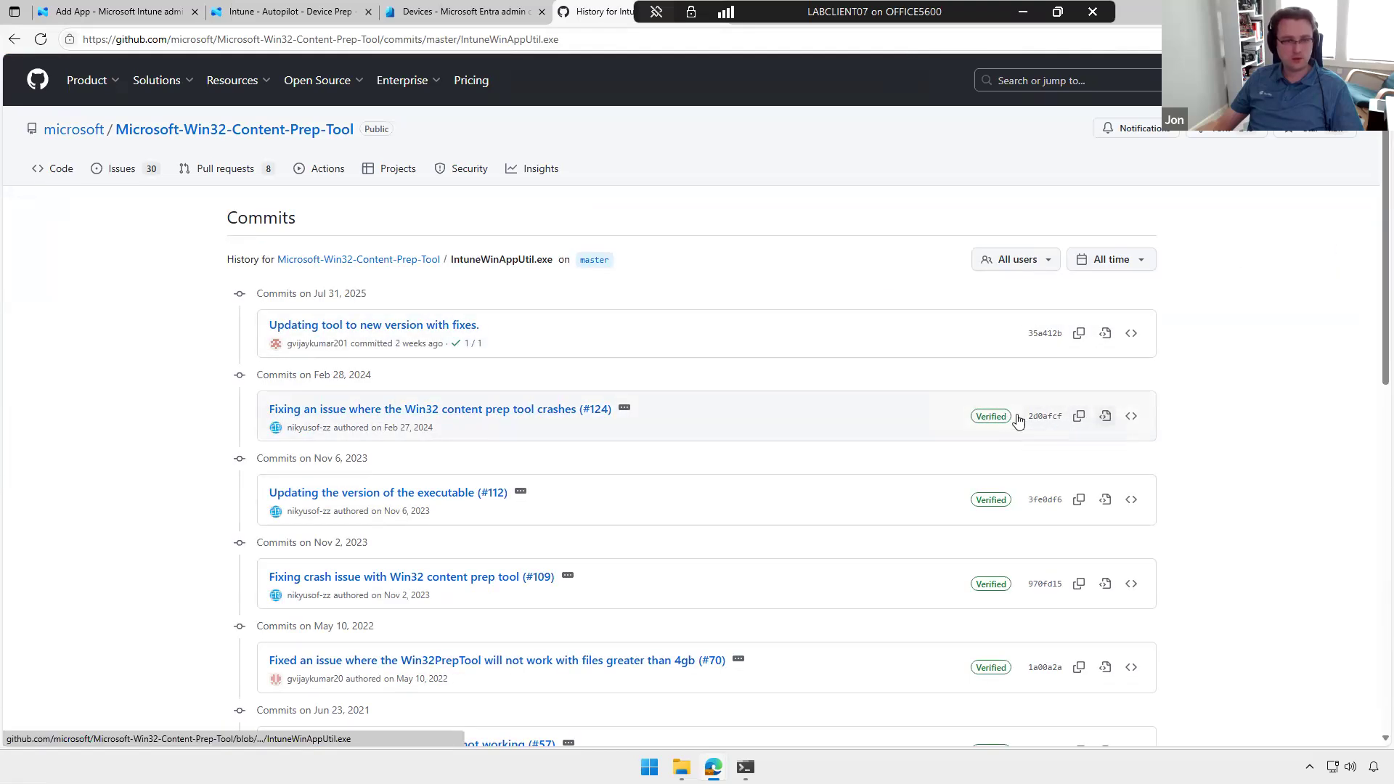
left_click(1127, 417)
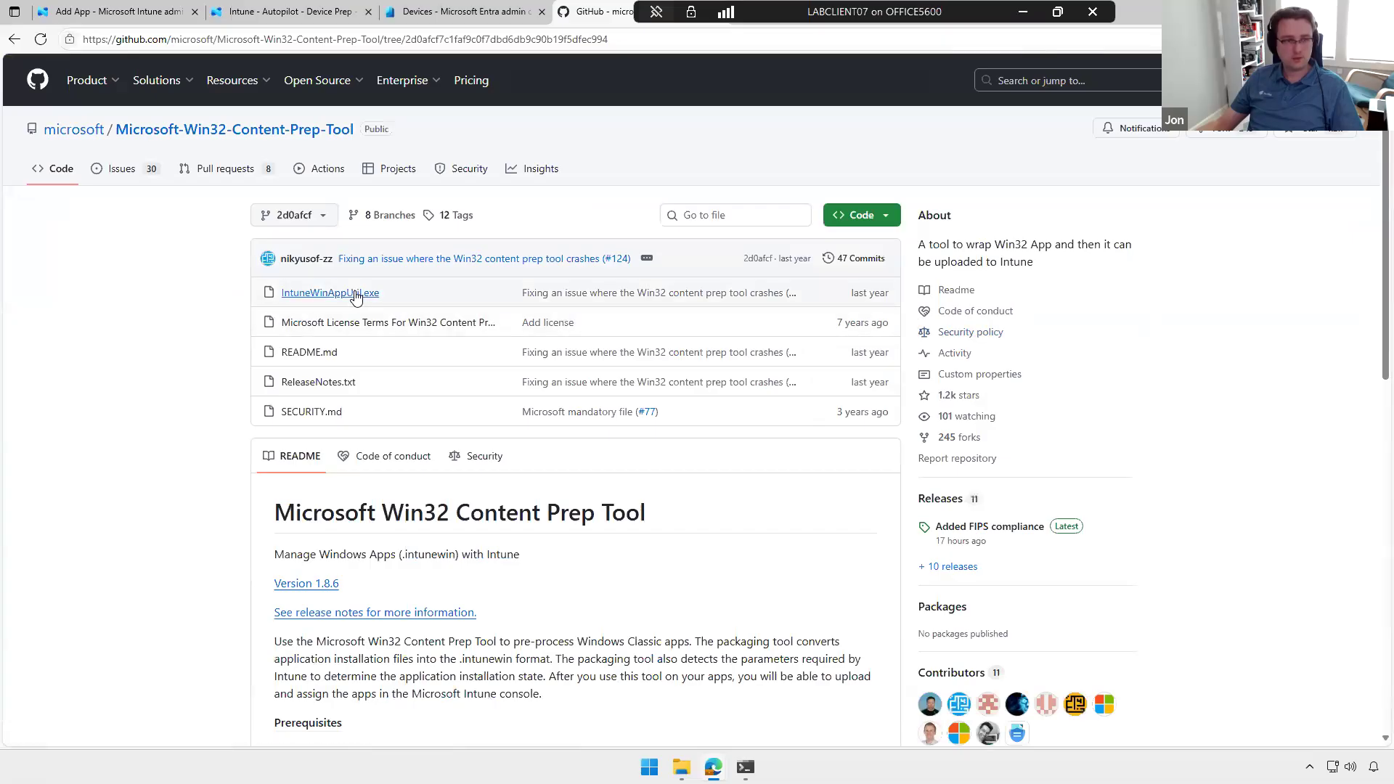
left_click(355, 294)
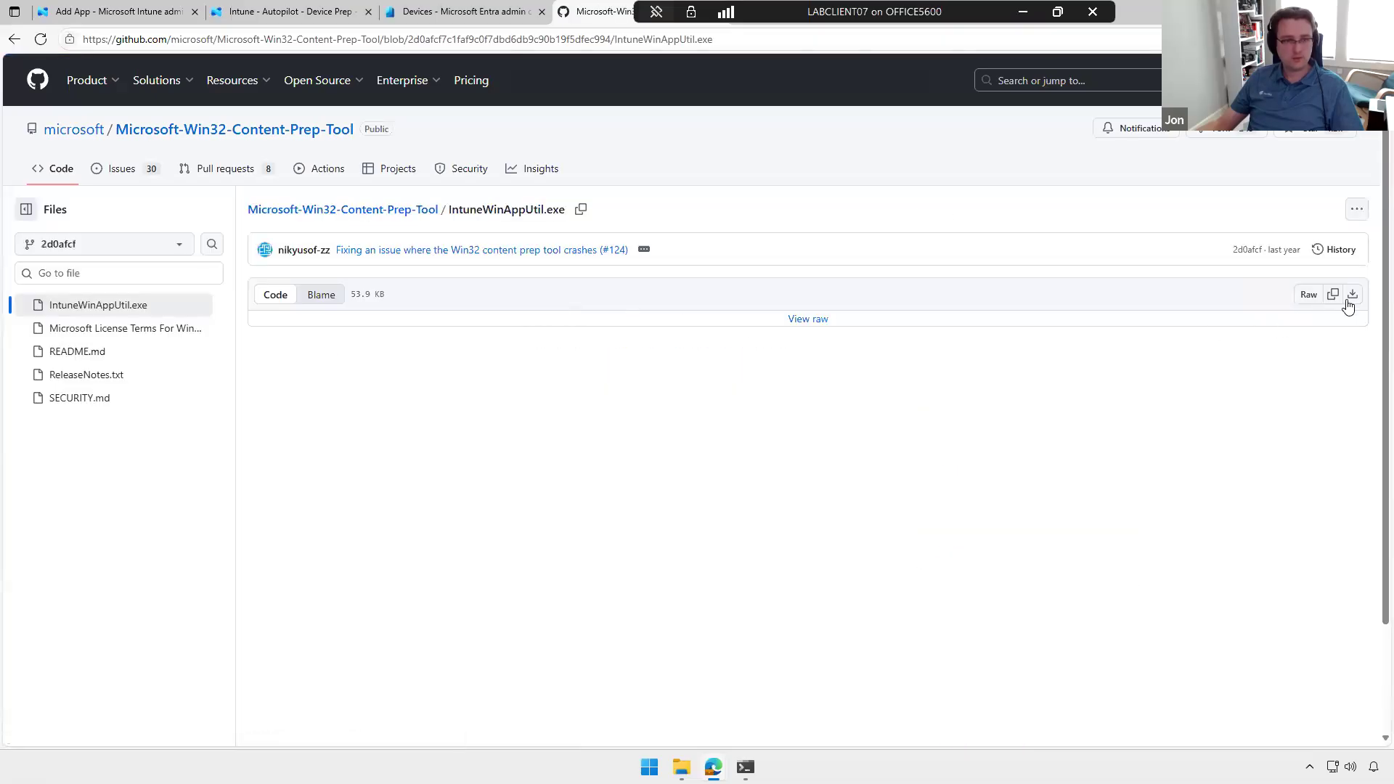
left_click(1351, 299)
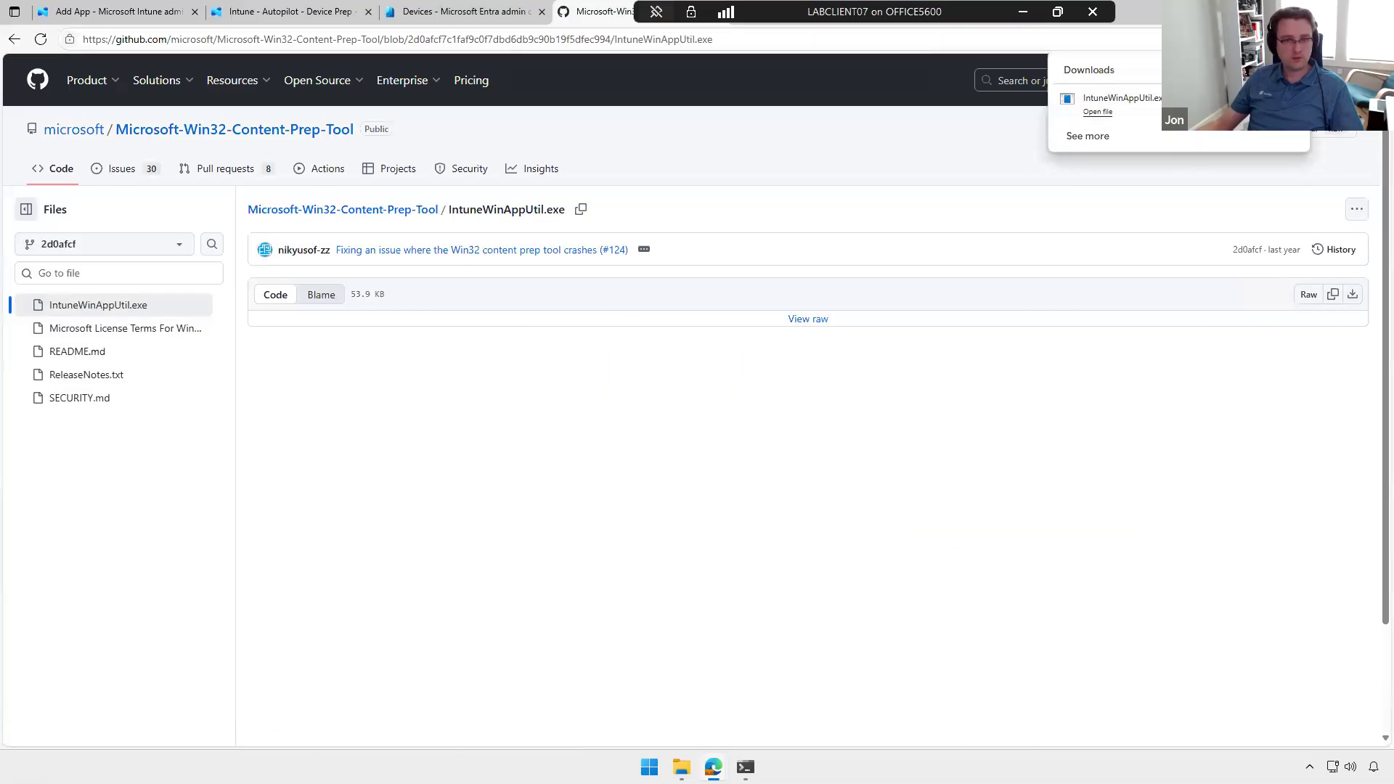
Step: Run the downloaded IntuneWinAppUtil.exe from the Downloads folder and arrange its console beside the Source folder window on the desktop
left_click(1224, 71)
double_click(541, 303)
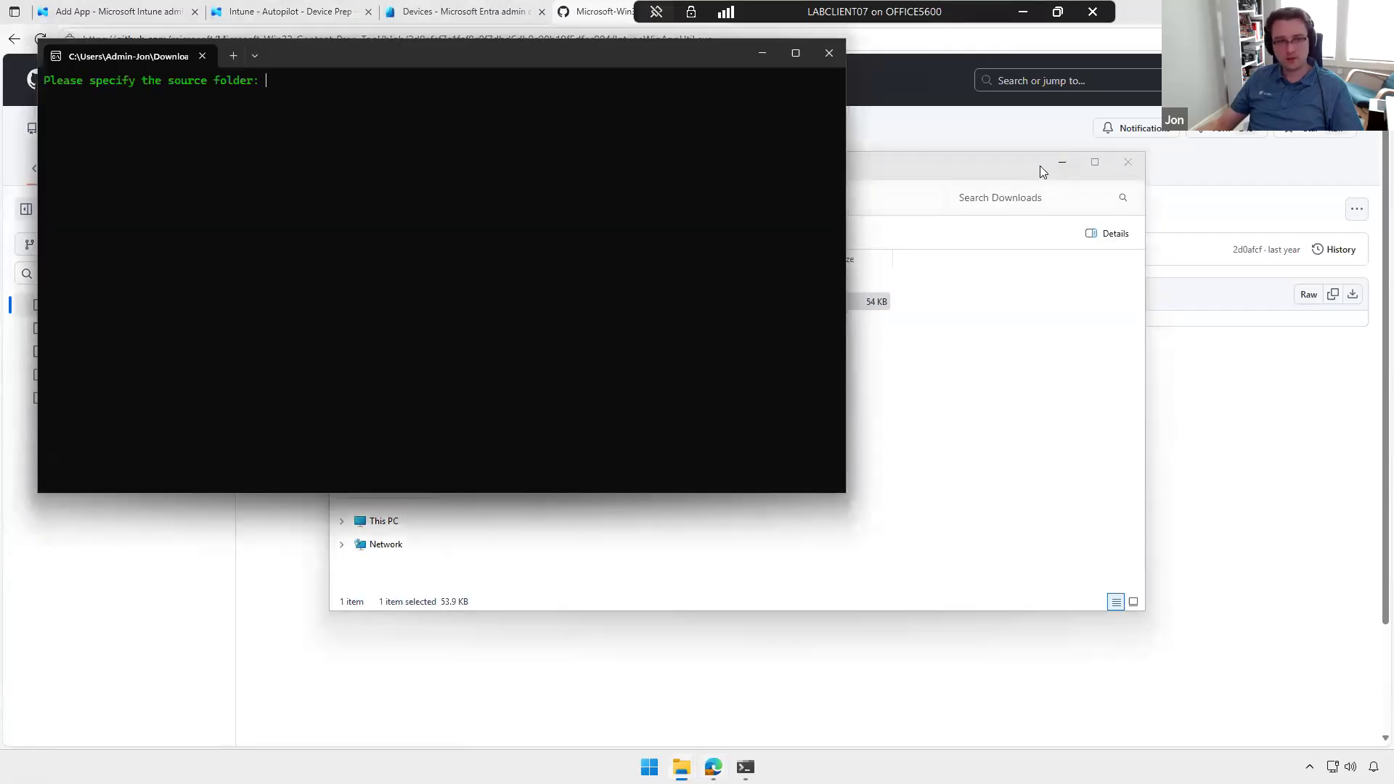
left_click(1062, 161)
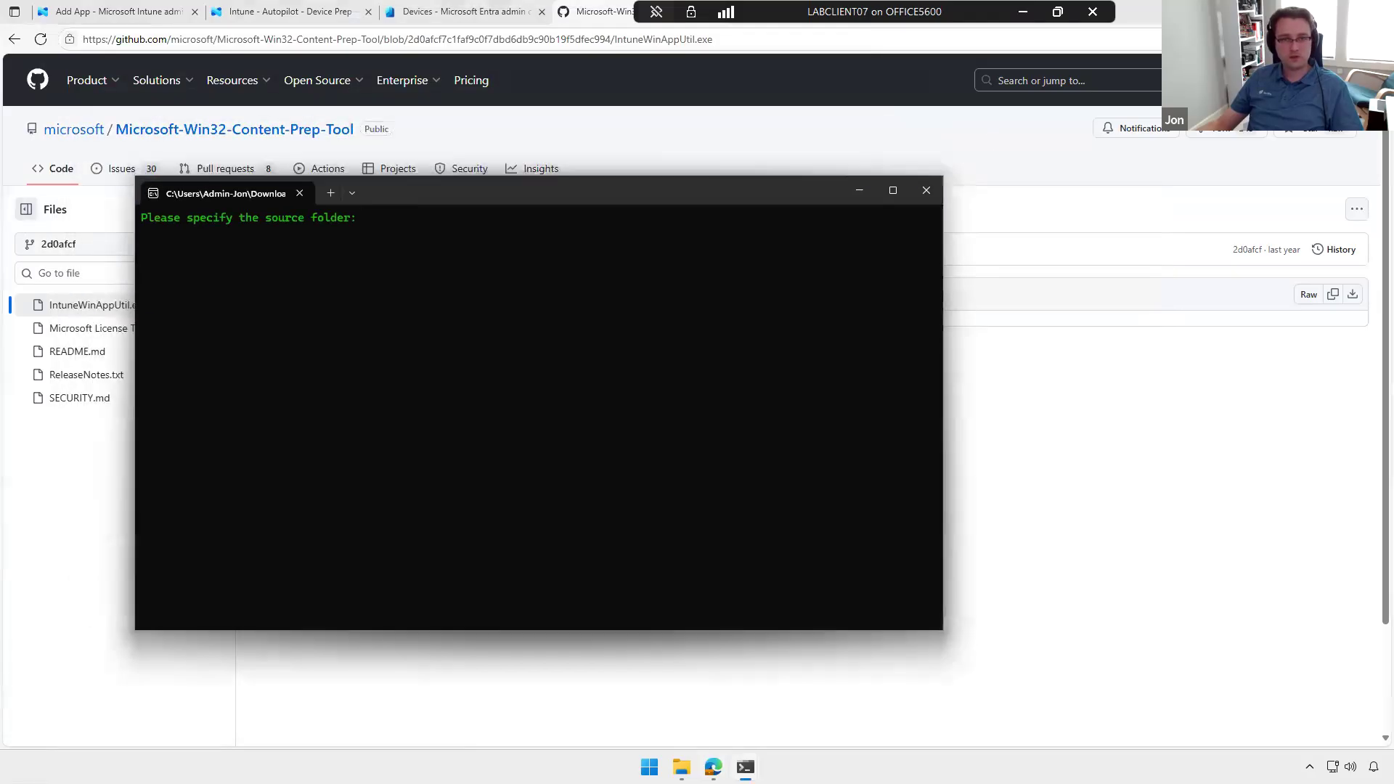
left_click(1310, 12)
left_click_drag(767, 201, 663, 272)
left_click_drag(685, 147, 947, 99)
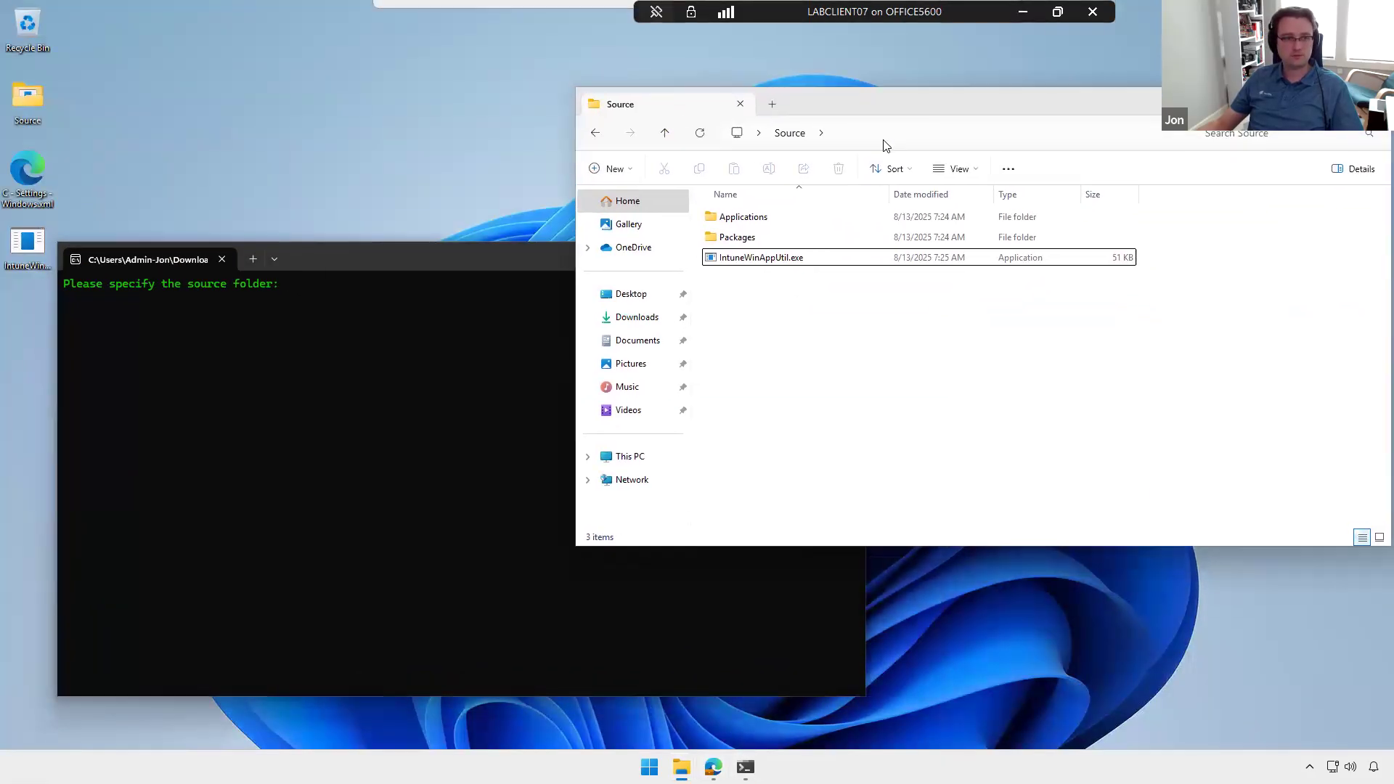
Step: Copy the path of the Source\Applications\VLC Media Player folder and enter it as the packaging tool's source folder
double_click(755, 215)
left_click(393, 259)
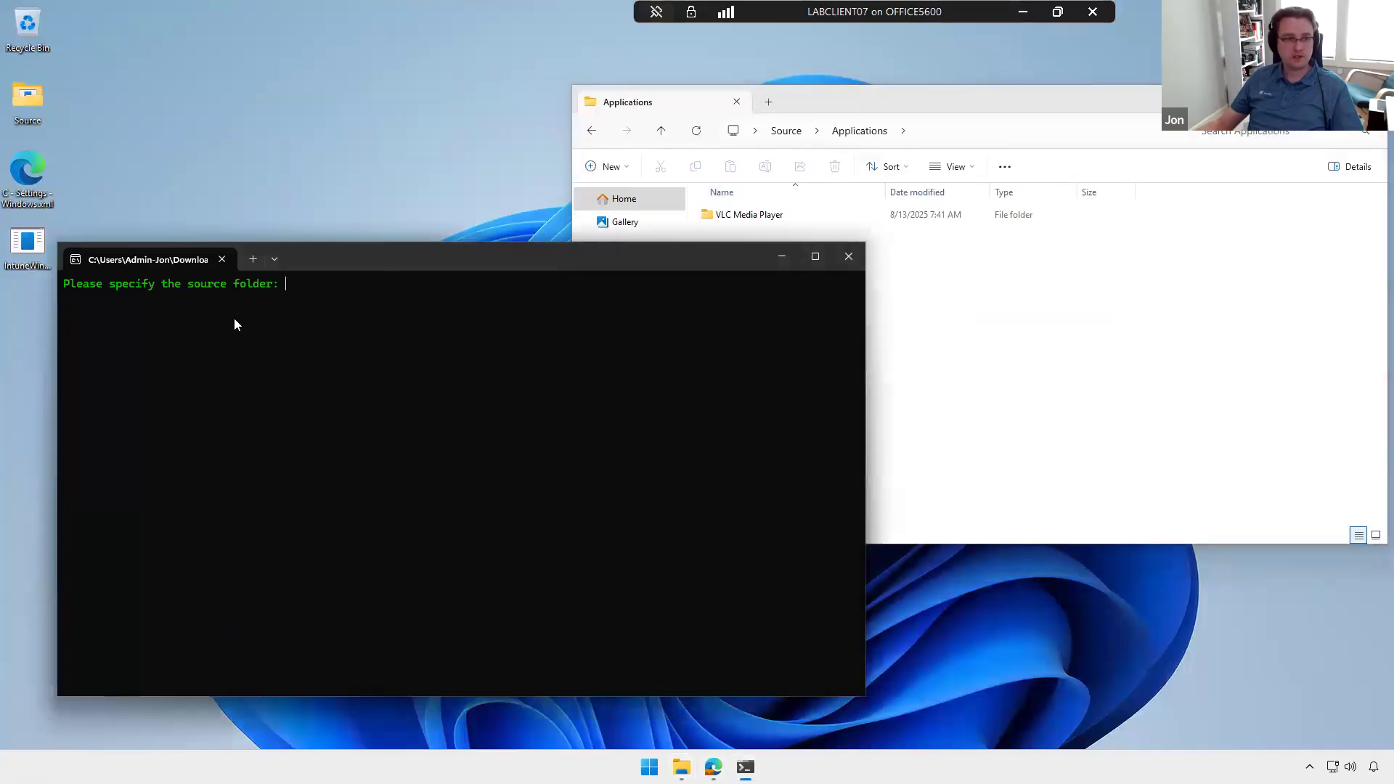
double_click(804, 220)
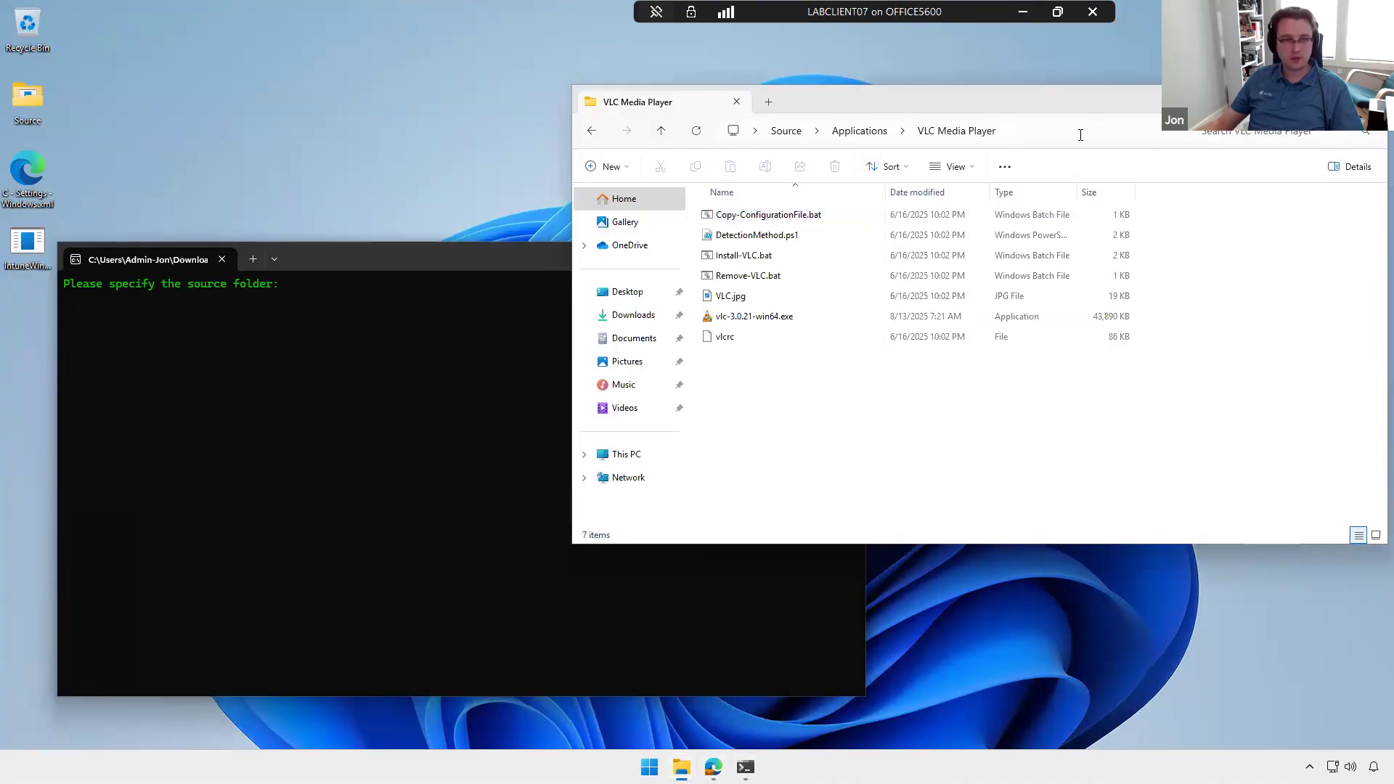
left_click(1111, 138)
left_click(1060, 481)
left_click(521, 397)
type("C:\\Users\\Admin-Jon\\Desktop\\Source\\Applications\\VLC Media Player")
key("Return")
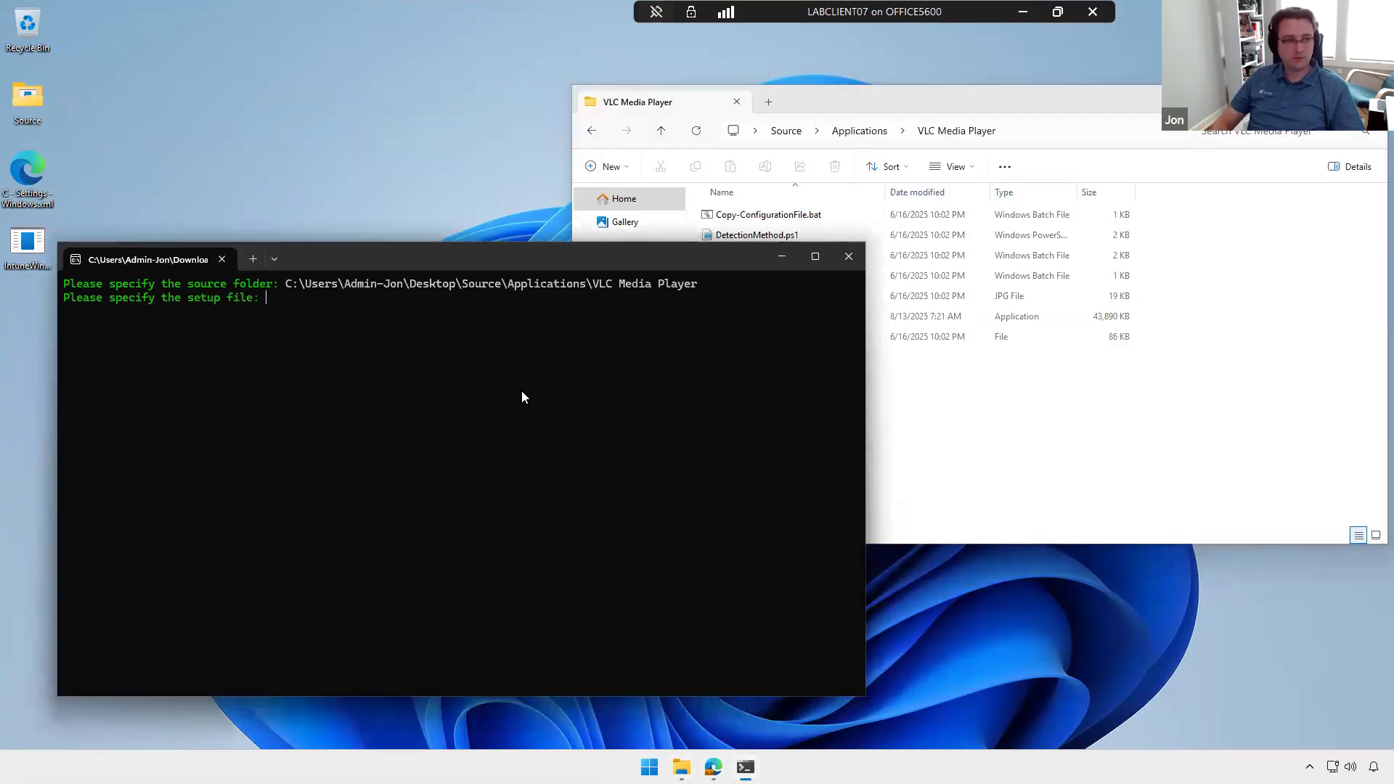
Step: Copy the file name Install-VLC.bat from the VLC Media Player folder and enter it as the setup file
left_click(1073, 378)
left_click(748, 260)
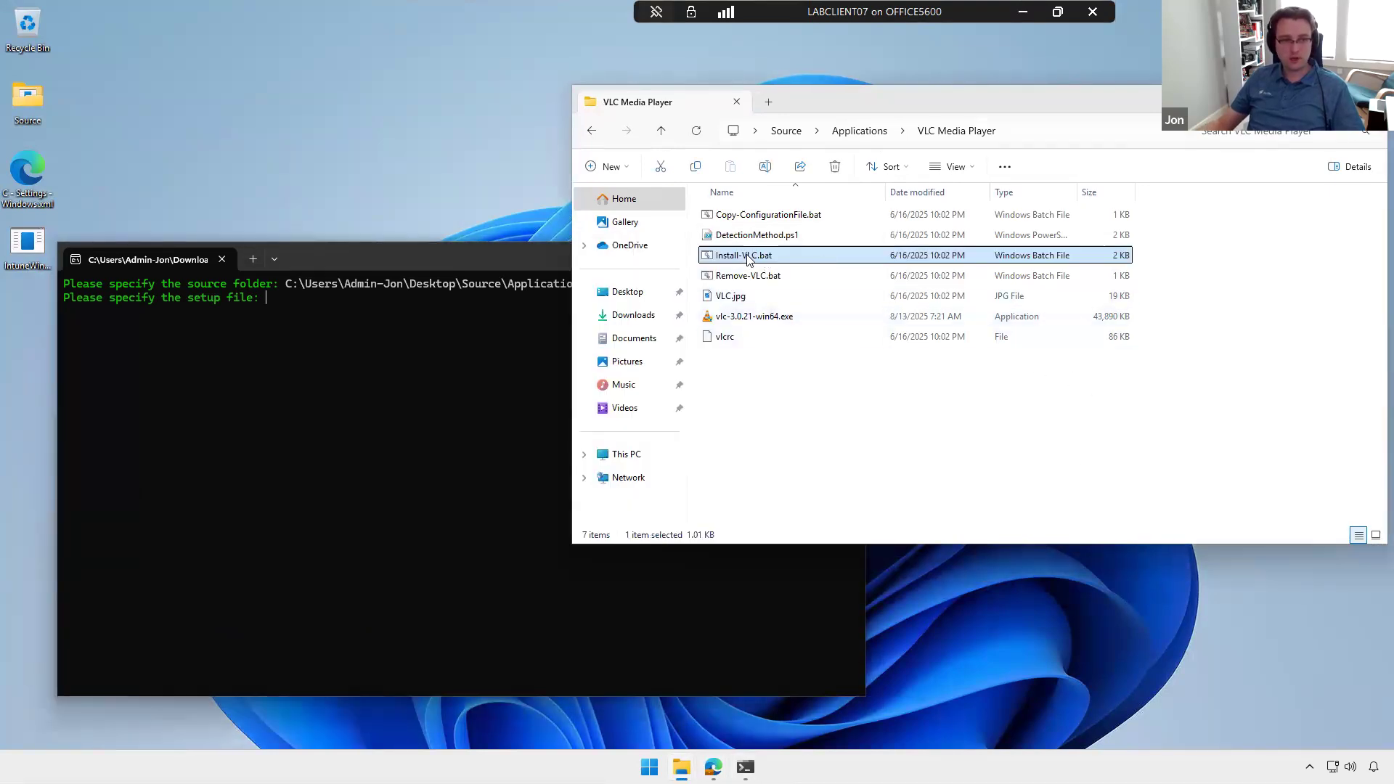
key("F2")
key("ctrl+a")
key("ctrl+c")
left_click(897, 439)
left_click(513, 371)
key("ctrl+v")
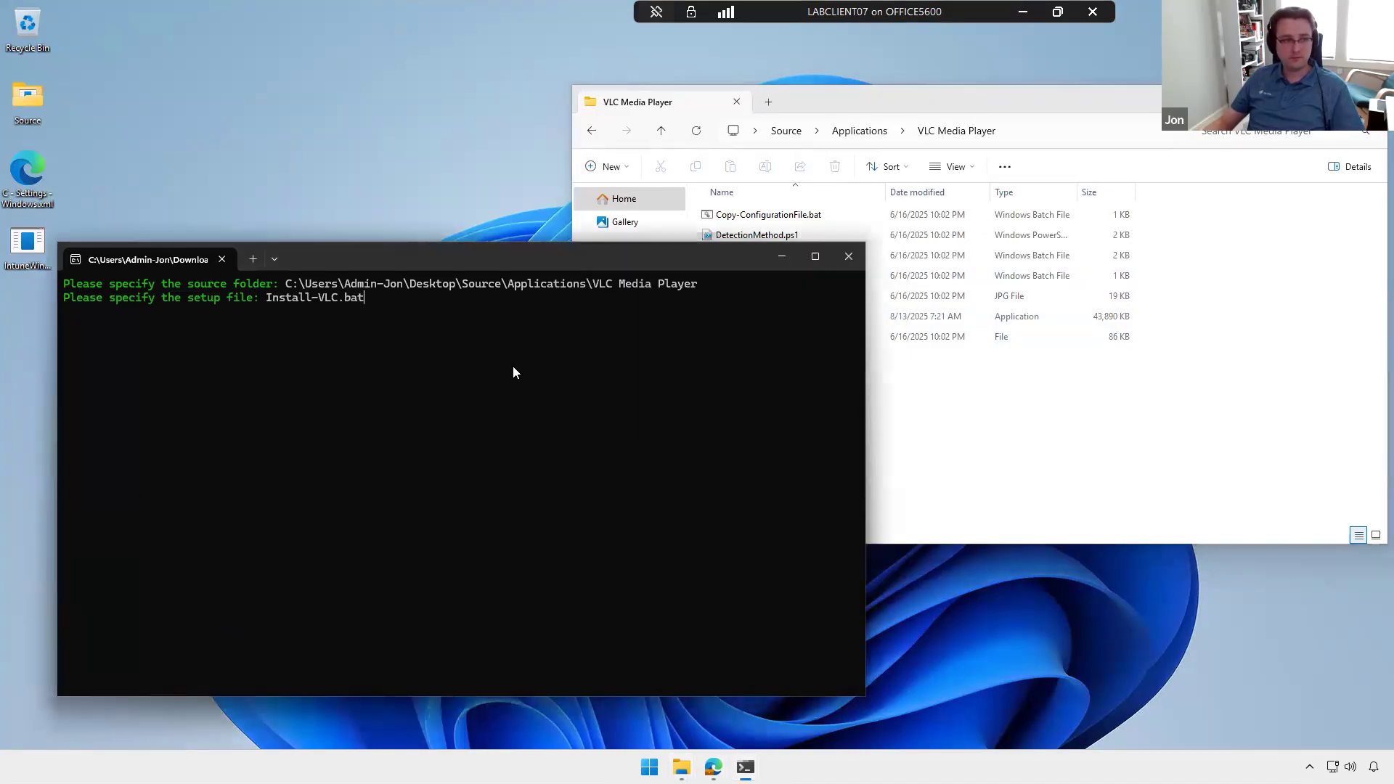
key("Return")
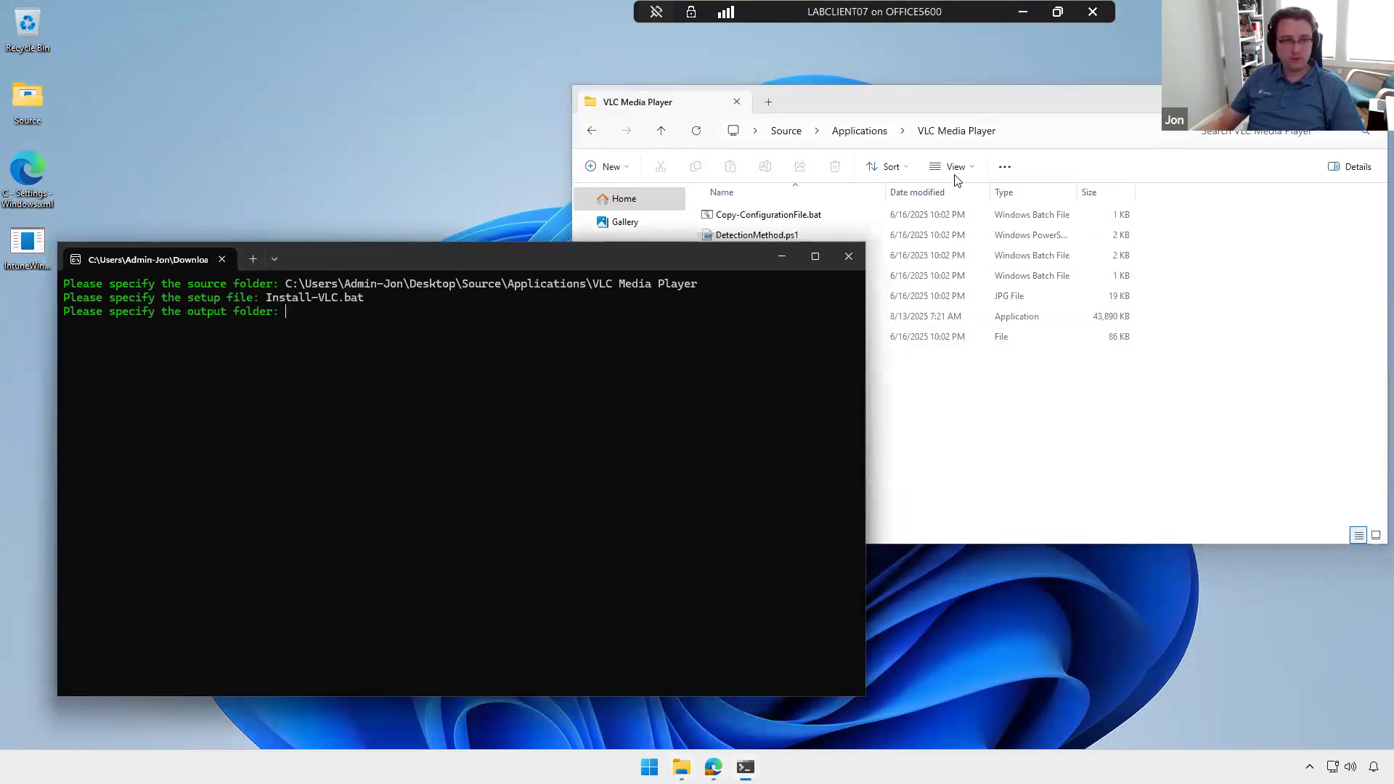
Step: Enter the Source\Packages path as the output folder, decline the catalog folder with n, and select the generated Install-VLC.intunewin
left_click(862, 132)
left_click(797, 132)
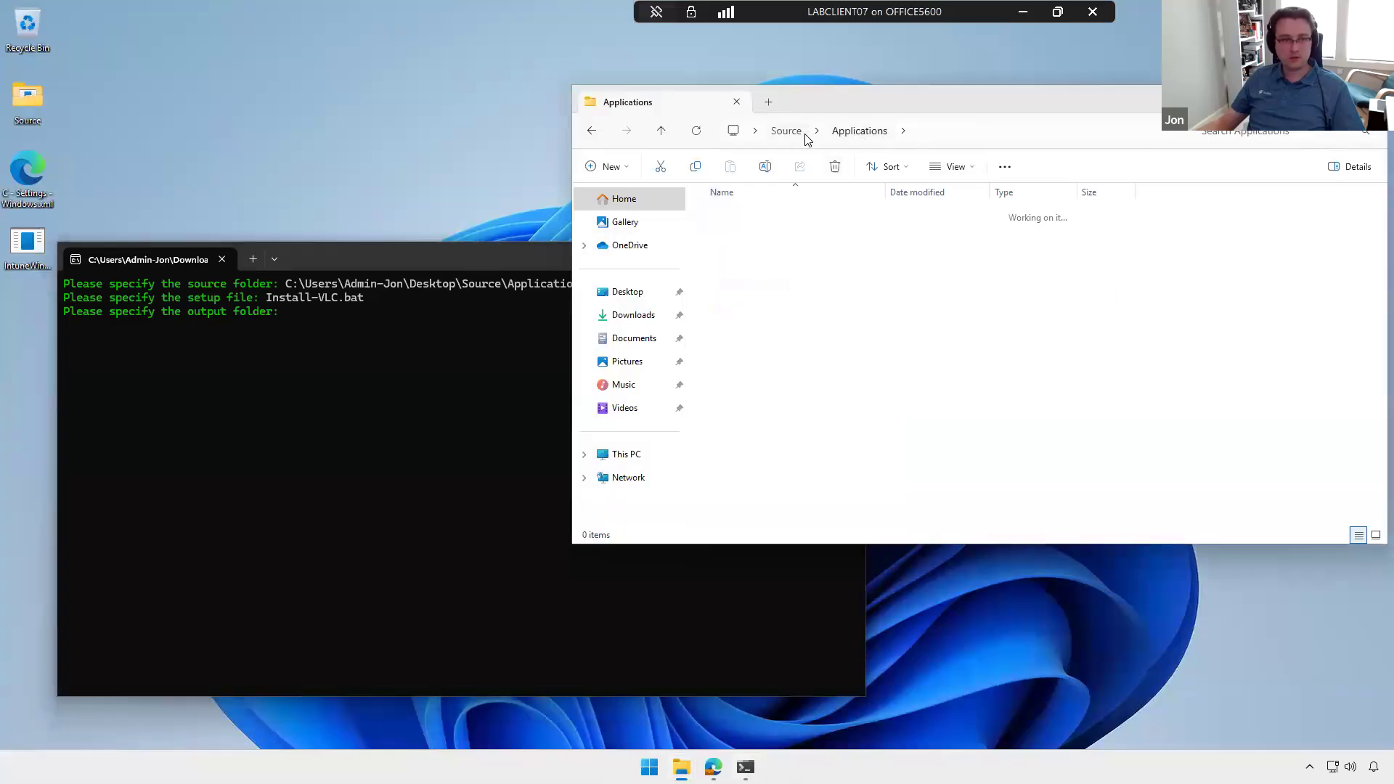
double_click(758, 232)
left_click(956, 139)
left_click(461, 379)
type("C:\\Users\\Admin-Jon\\Desktop\\Source\\Packages")
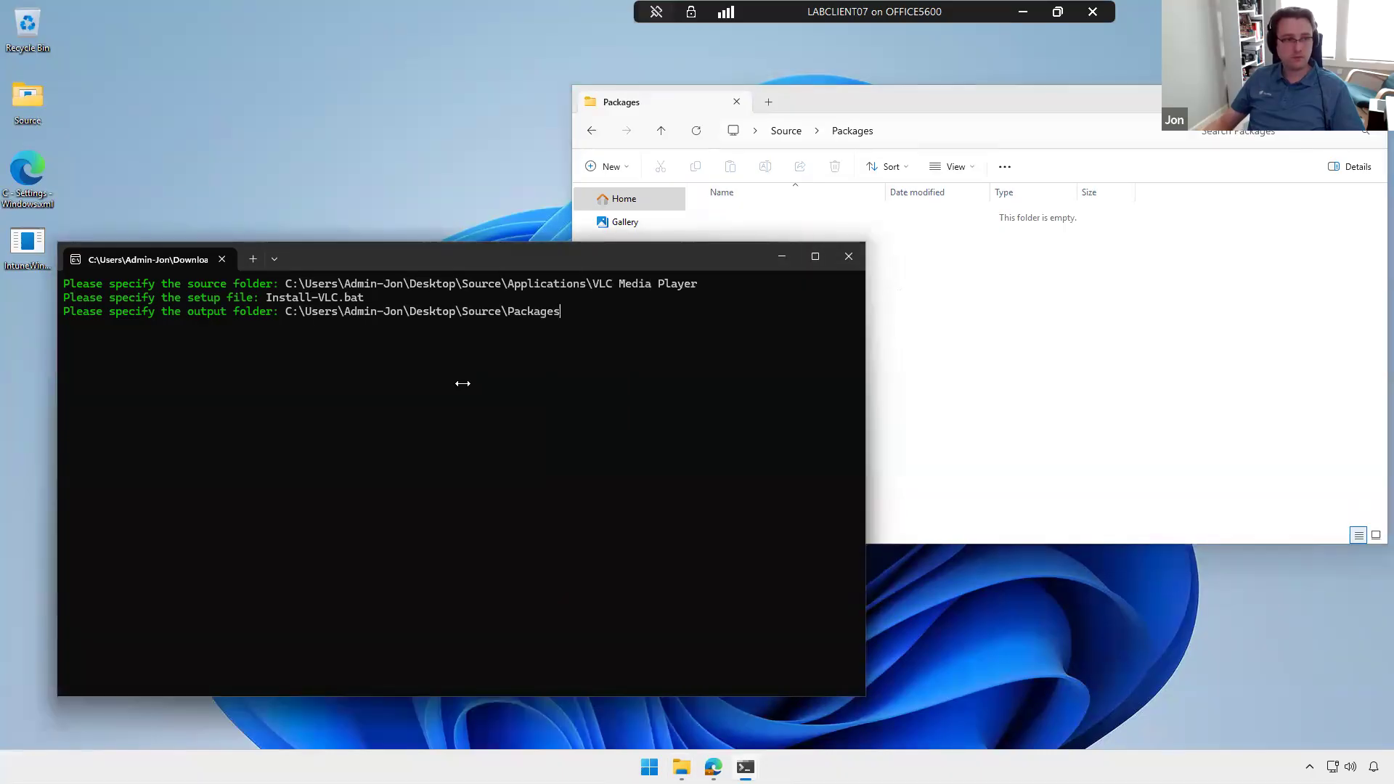
key("Return")
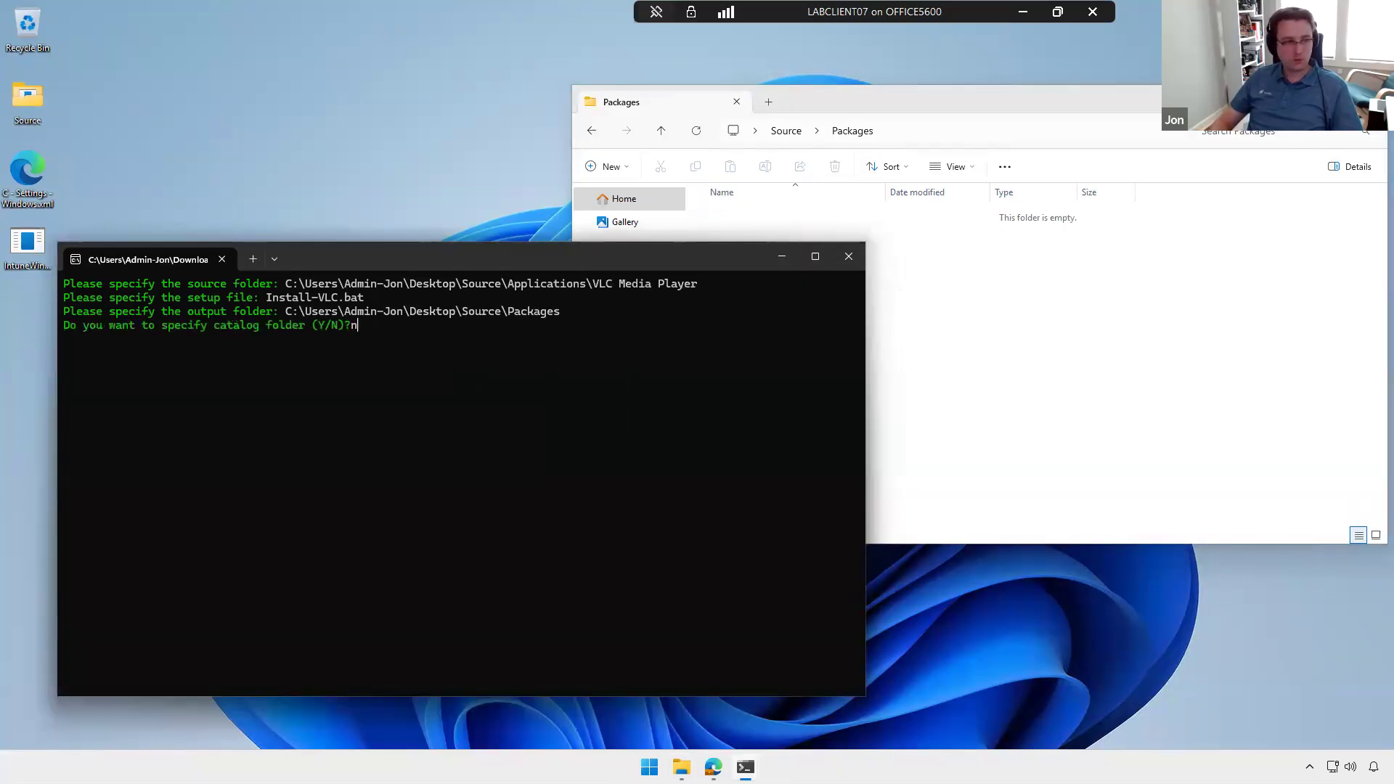
key("Return")
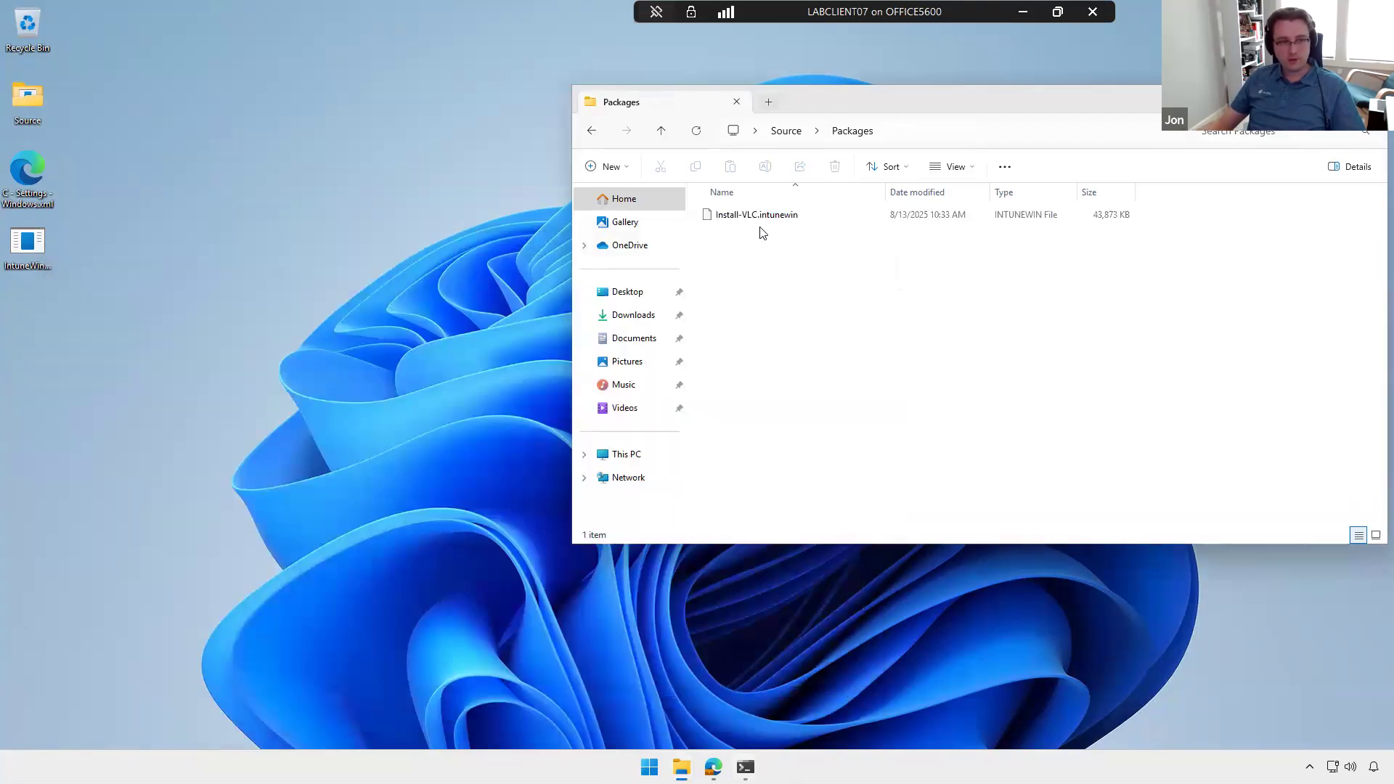
left_click(784, 222)
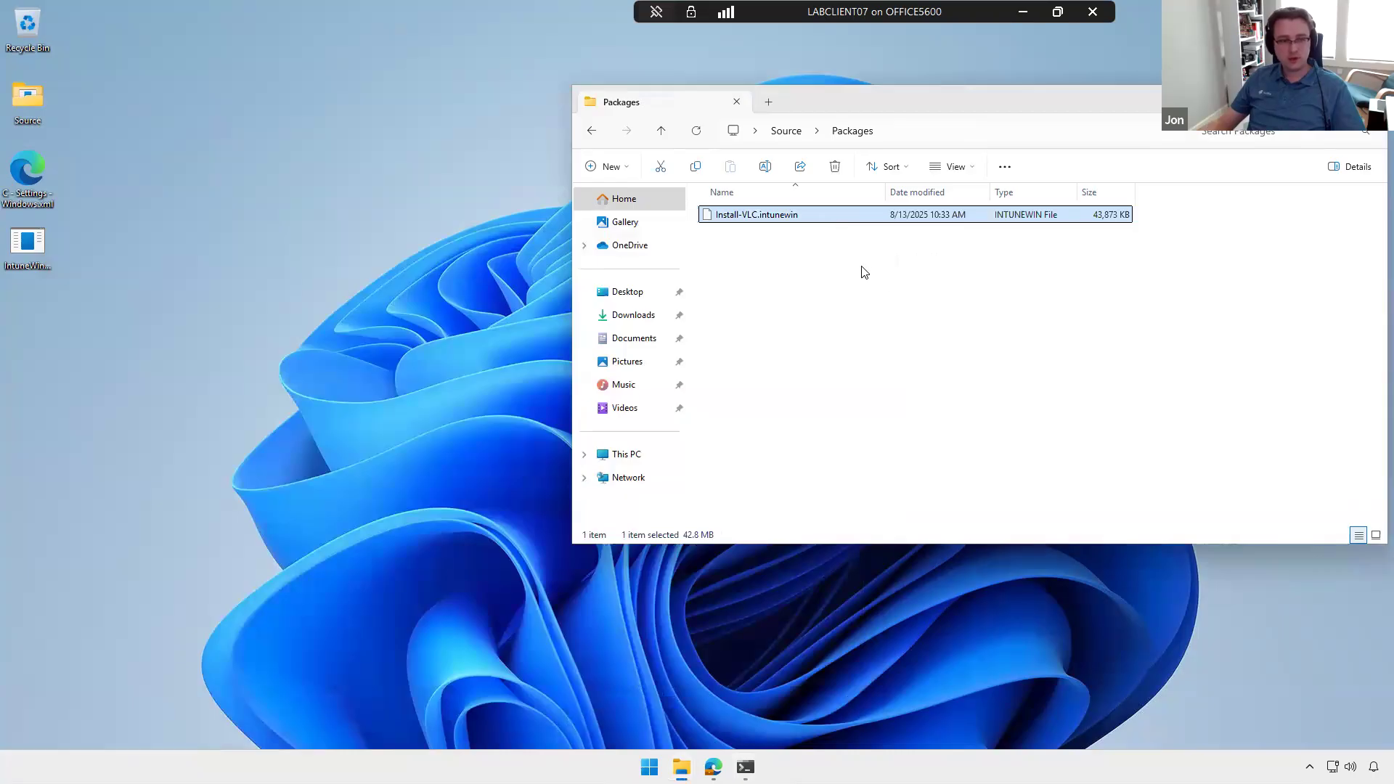
Step: Switch to the Intune Add App page in the browser and choose Install-VLC.intunewin from Source\Packages as the app package file
mouse_move(714, 767)
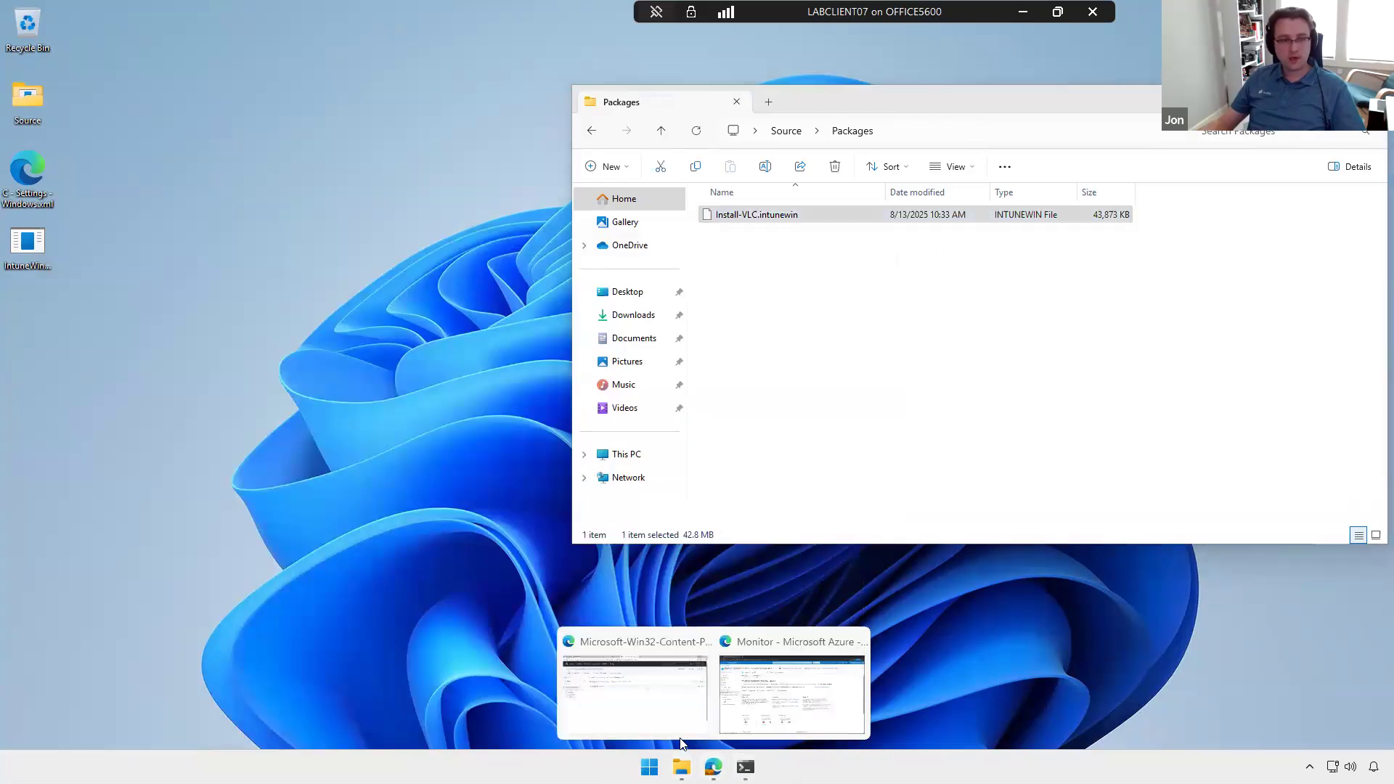
left_click(588, 675)
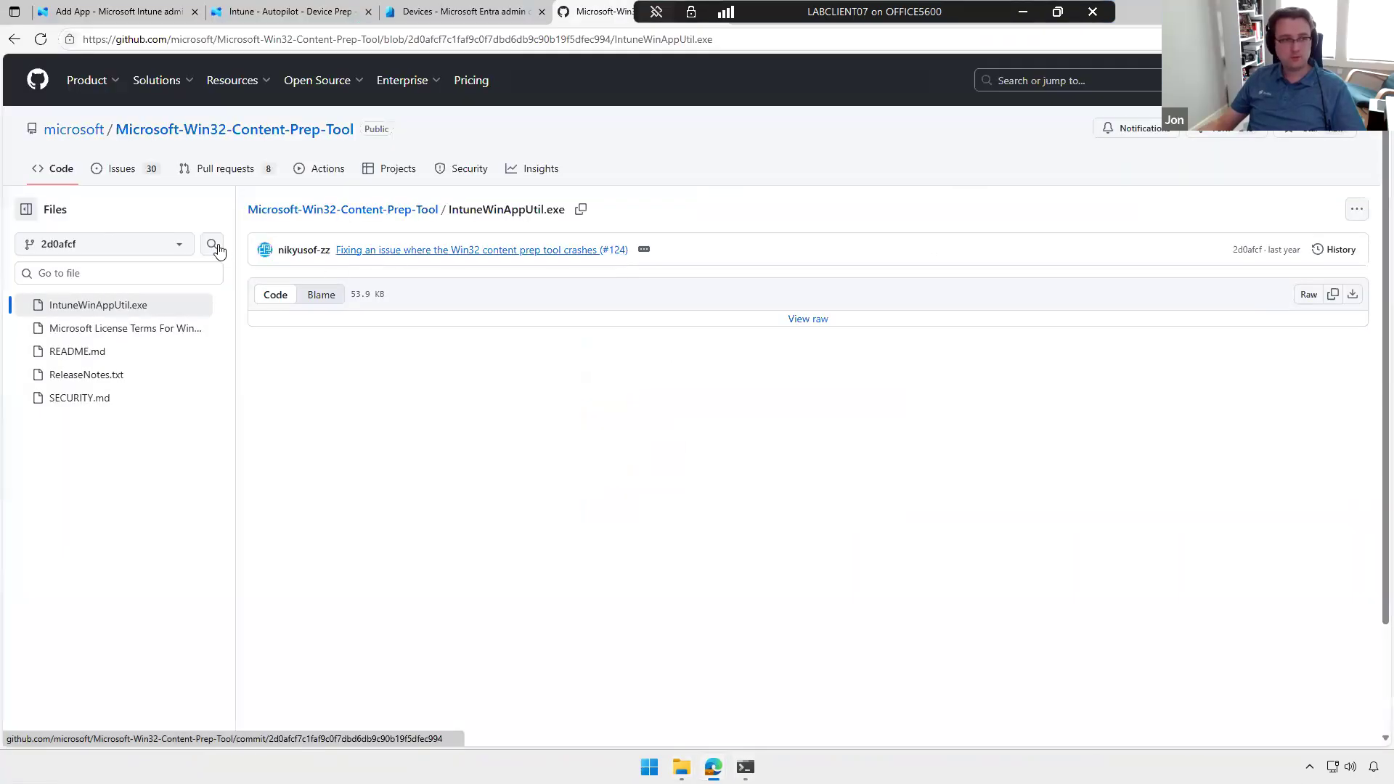
left_click(120, 12)
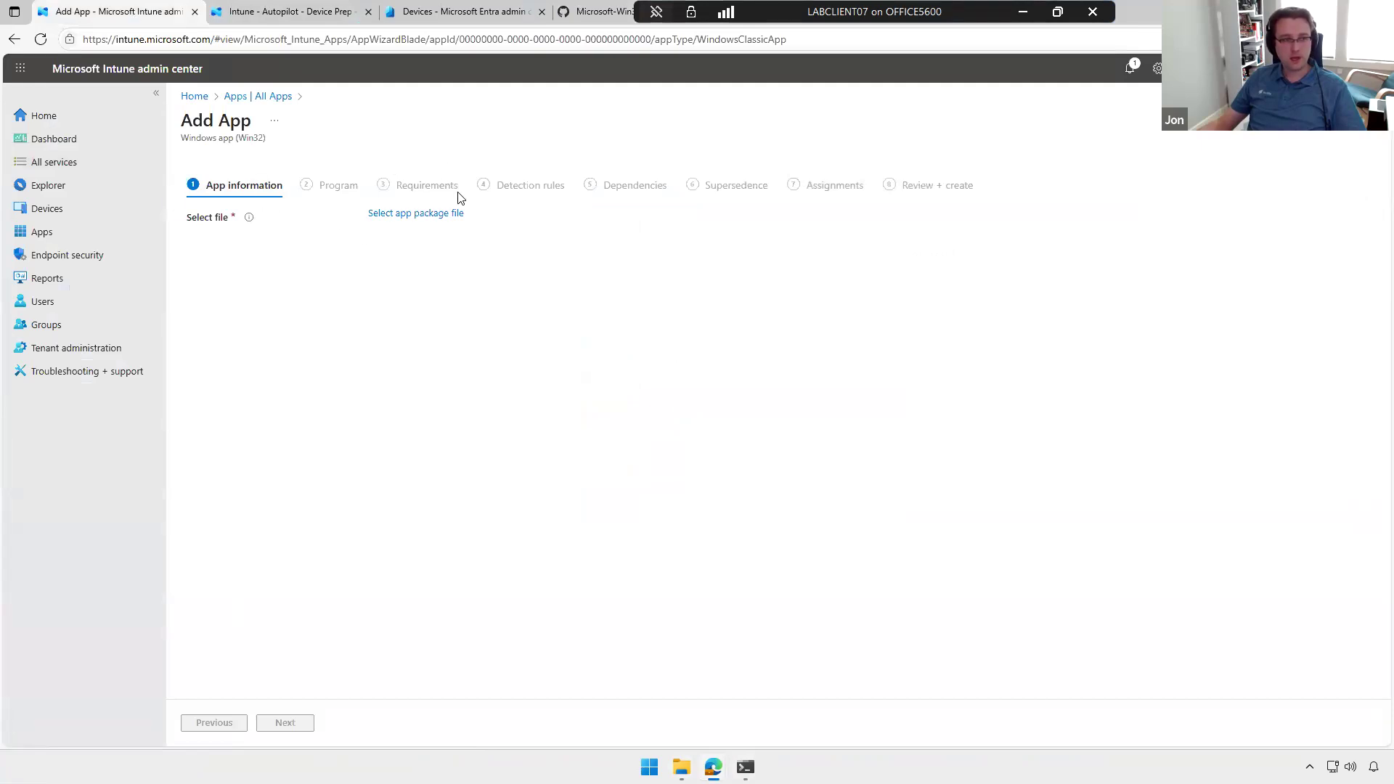
left_click(404, 214)
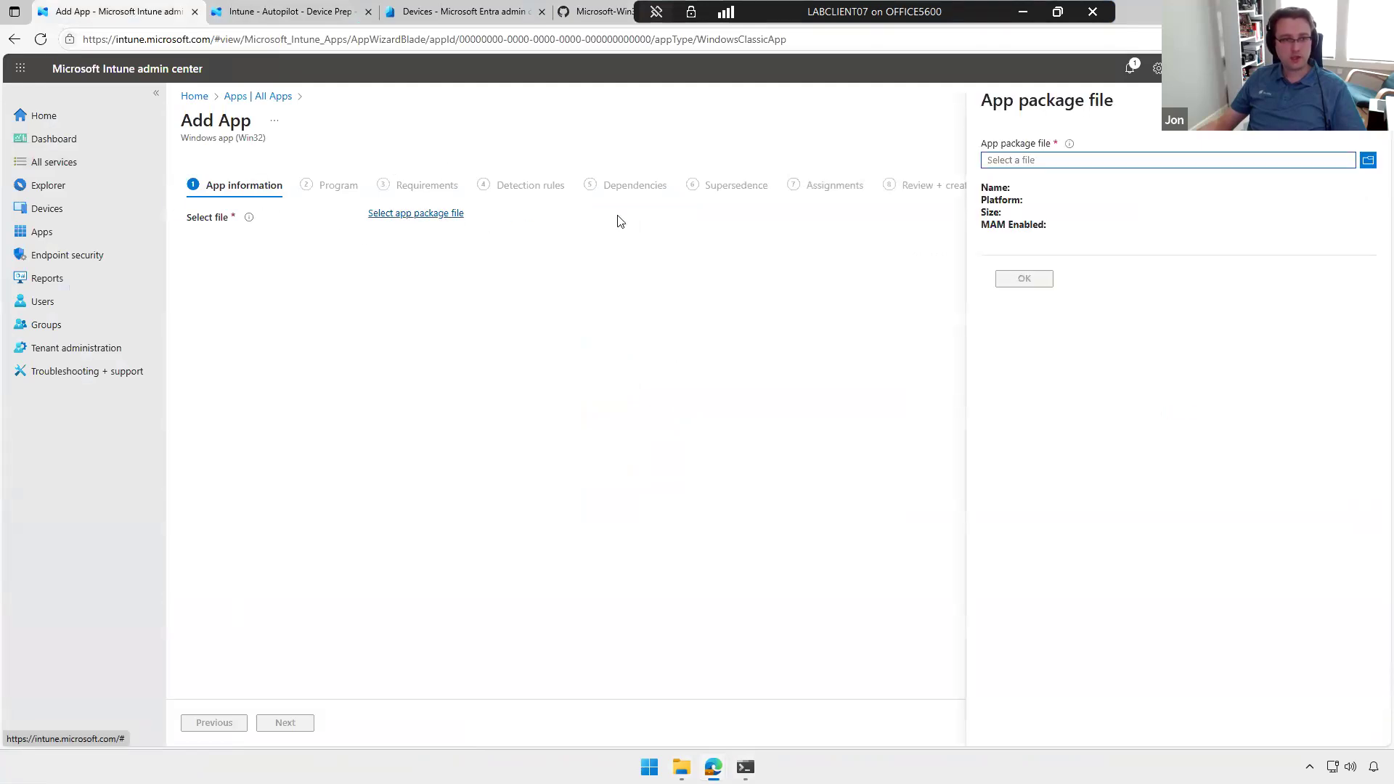
left_click(1073, 161)
double_click(191, 125)
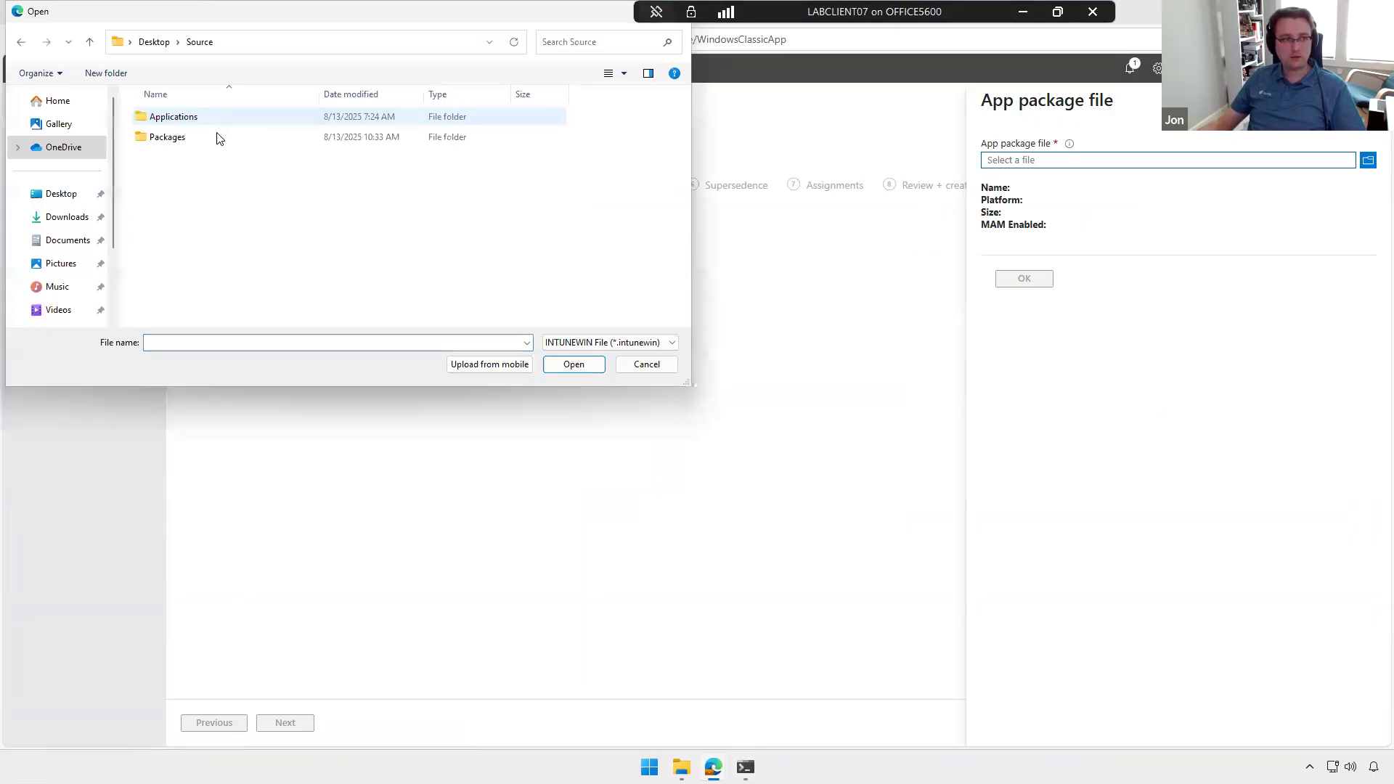
double_click(208, 134)
left_click(341, 116)
left_click(570, 363)
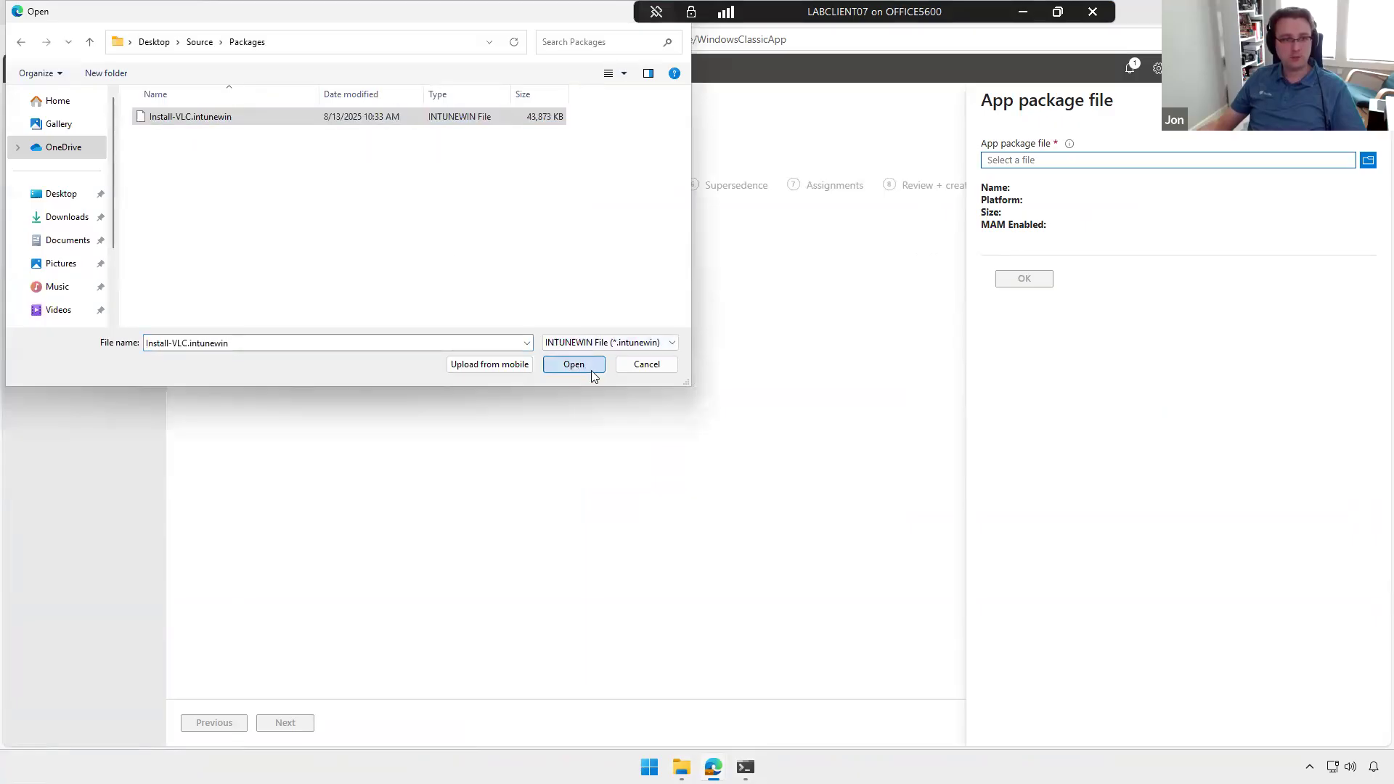
left_click(1034, 280)
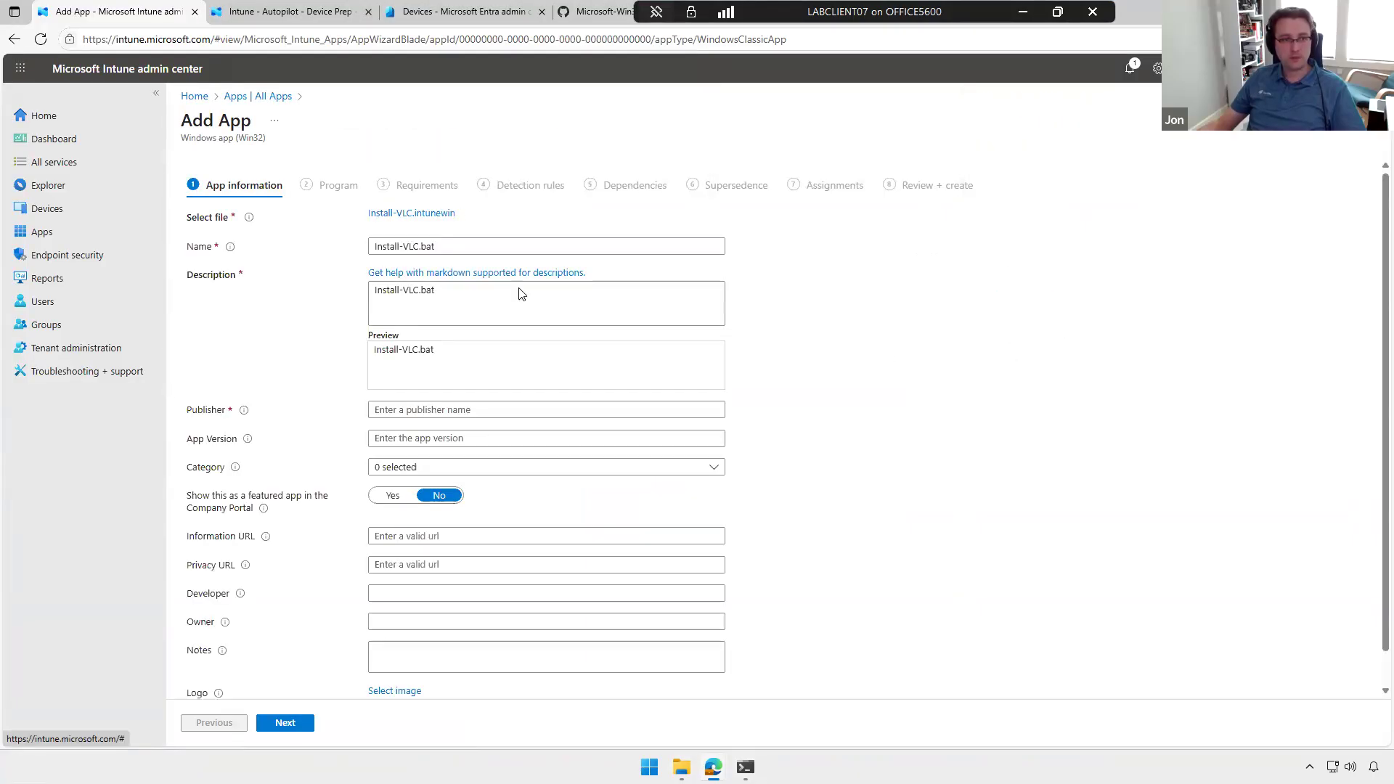
Step: Set the app's name to VLC Media Player and its publisher to VLC
triple_click(460, 244)
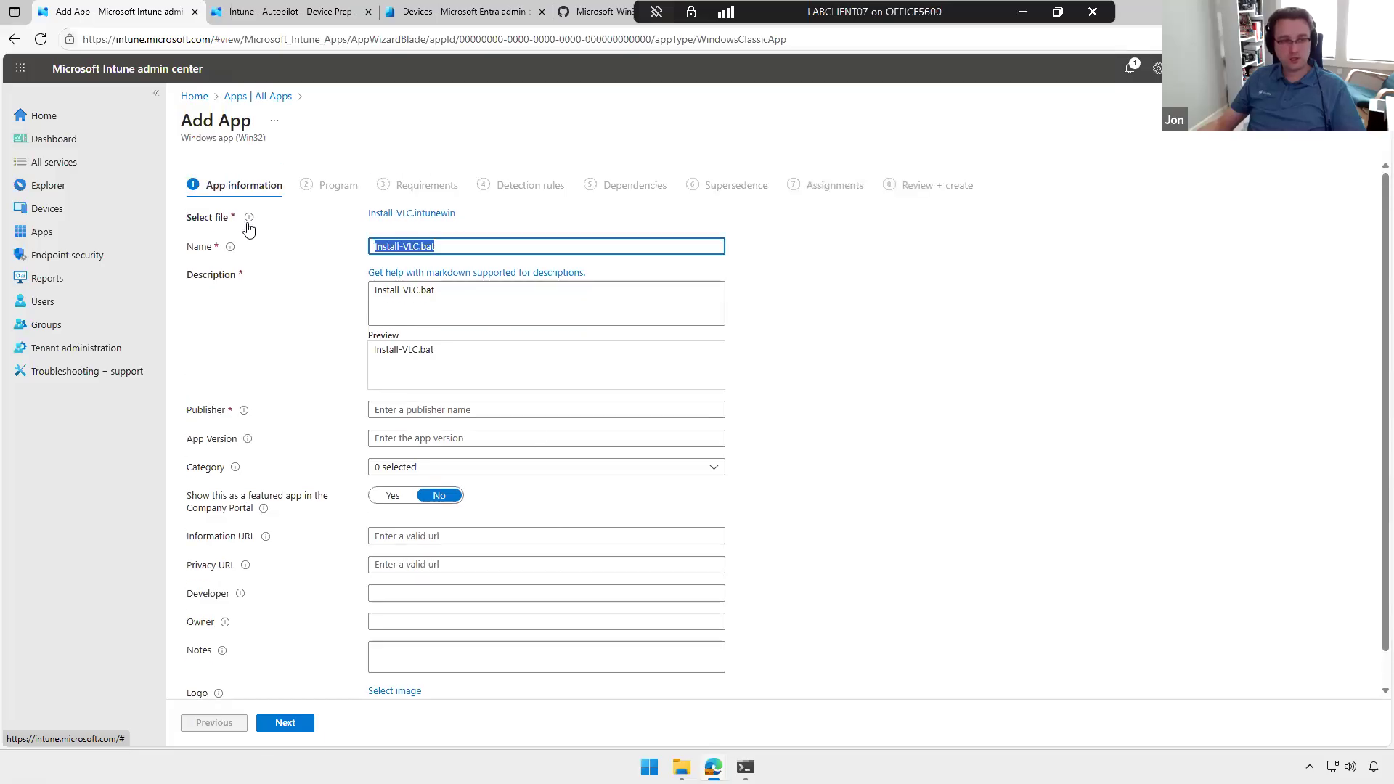
mouse_move(248, 222)
type("VLC")
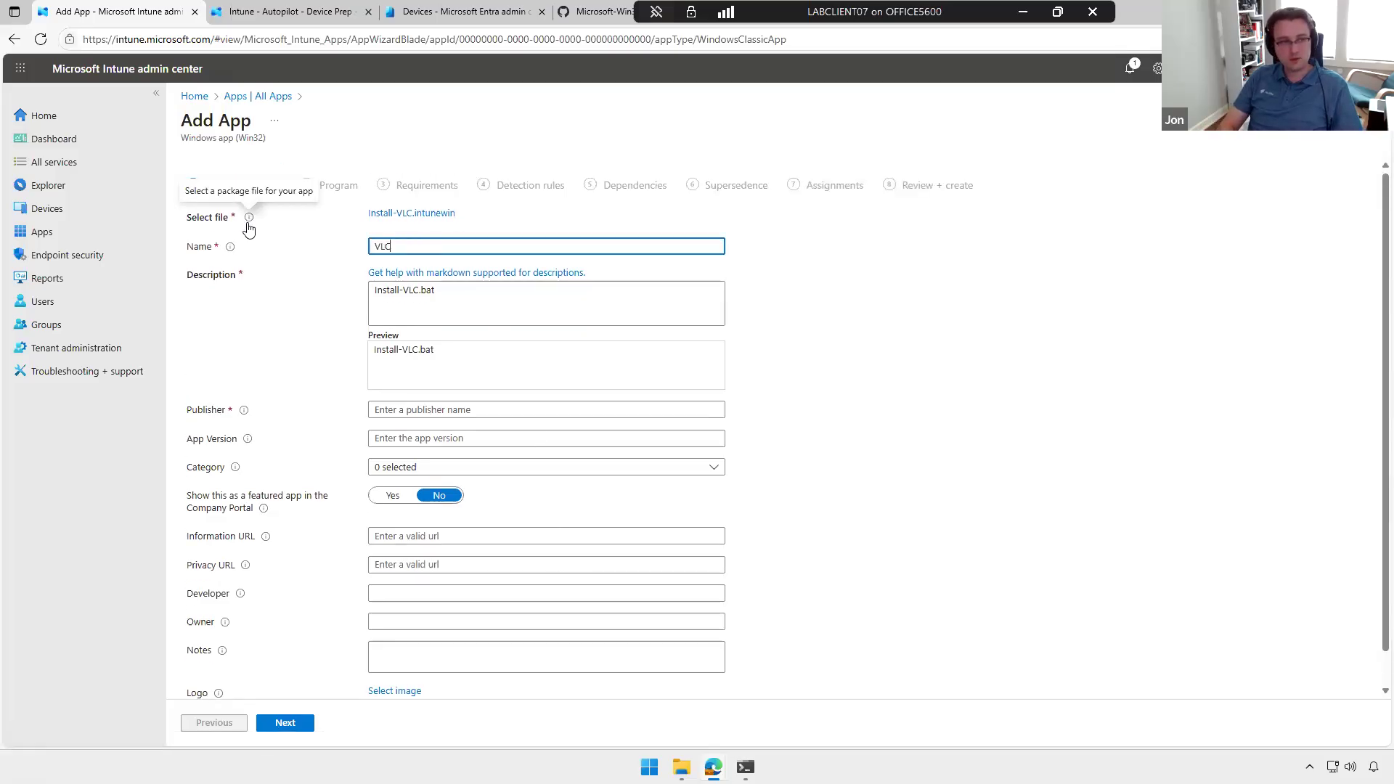
type(" Media Player")
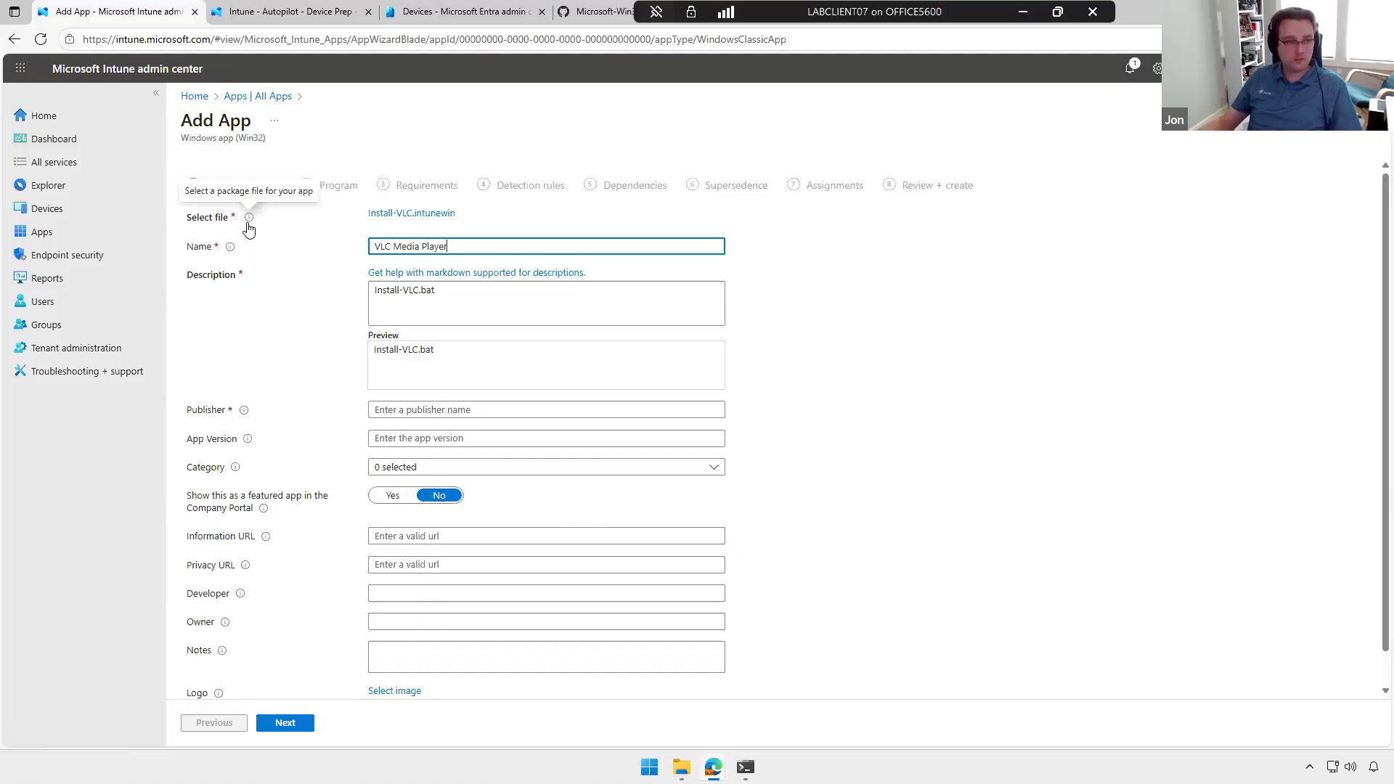
left_click(499, 300)
left_click(457, 411)
type("VLC")
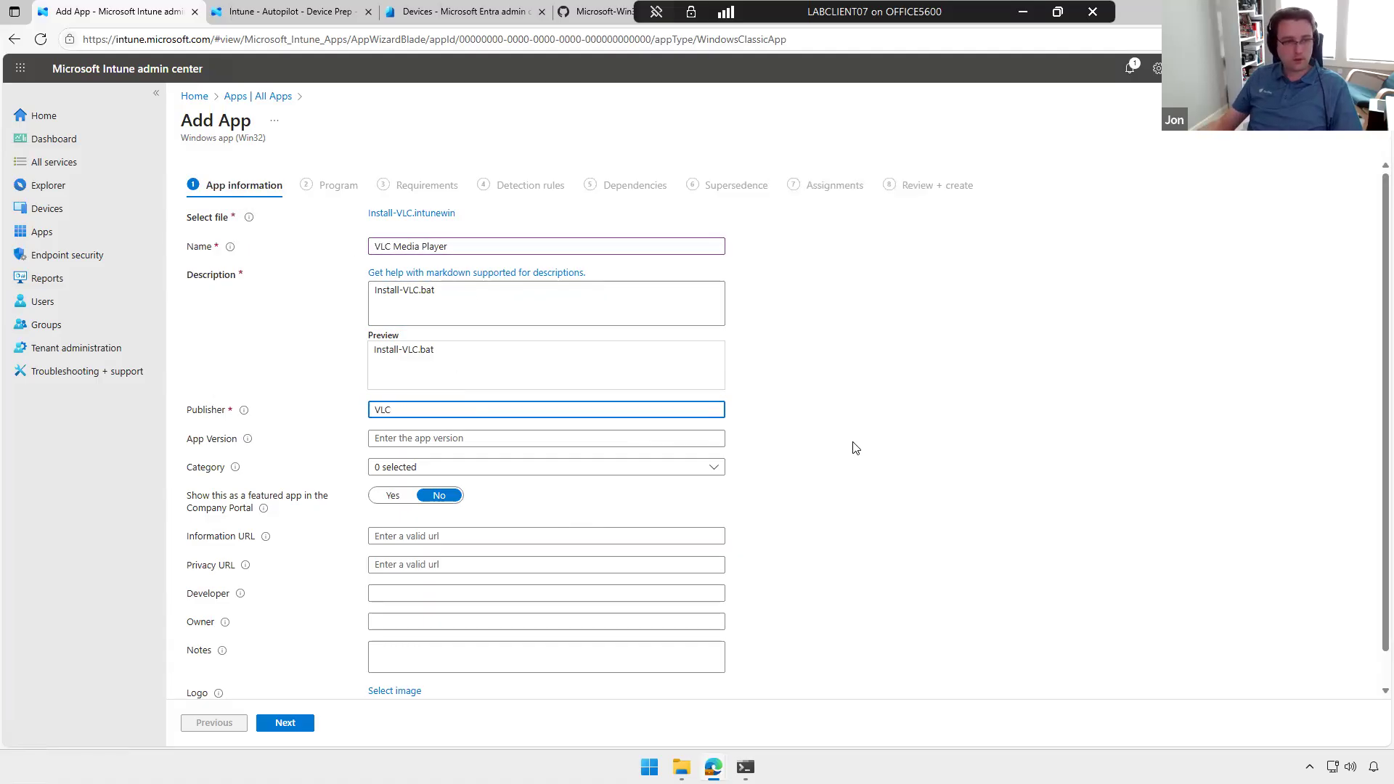
Step: Set VLC.jpg from the VLC Media Player source folder as the app logo and continue to the Program settings
scroll(591, 429, "down", 1)
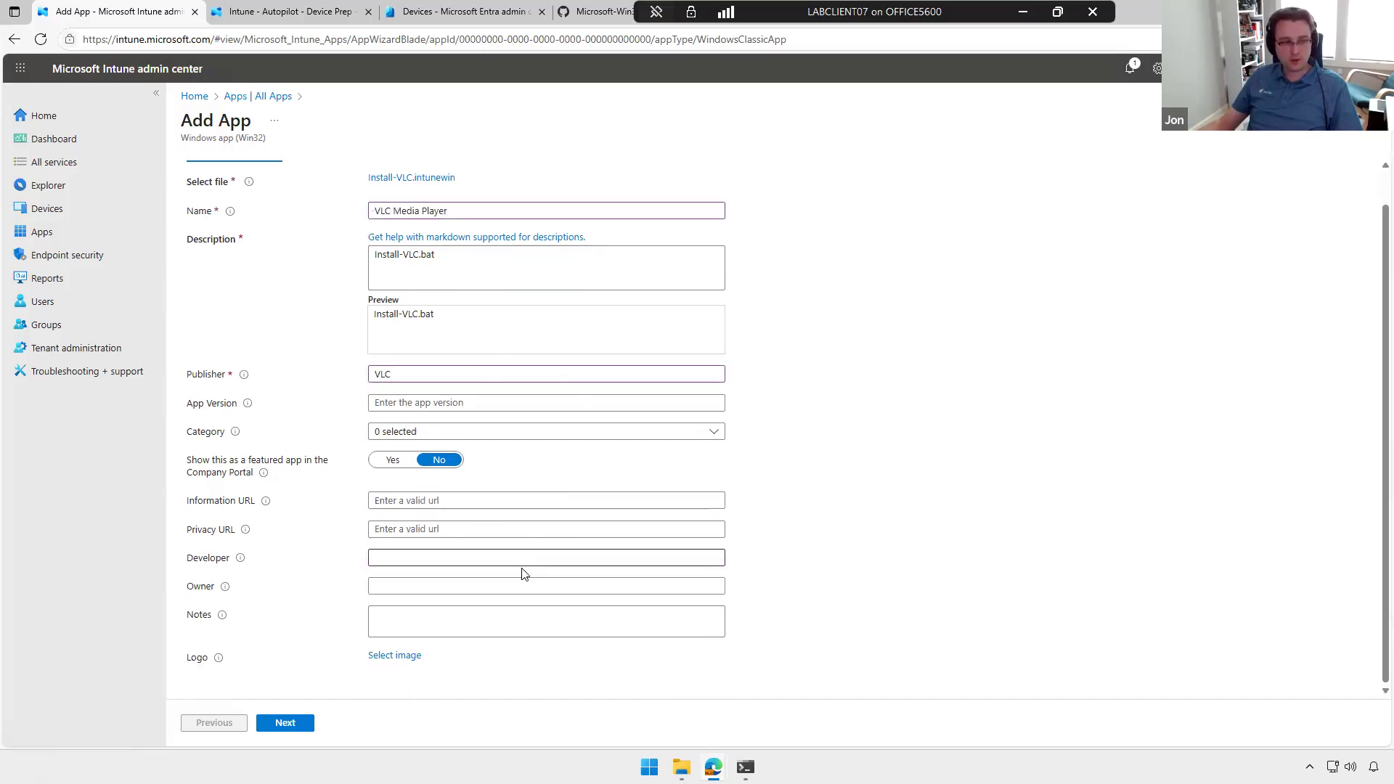
left_click(395, 656)
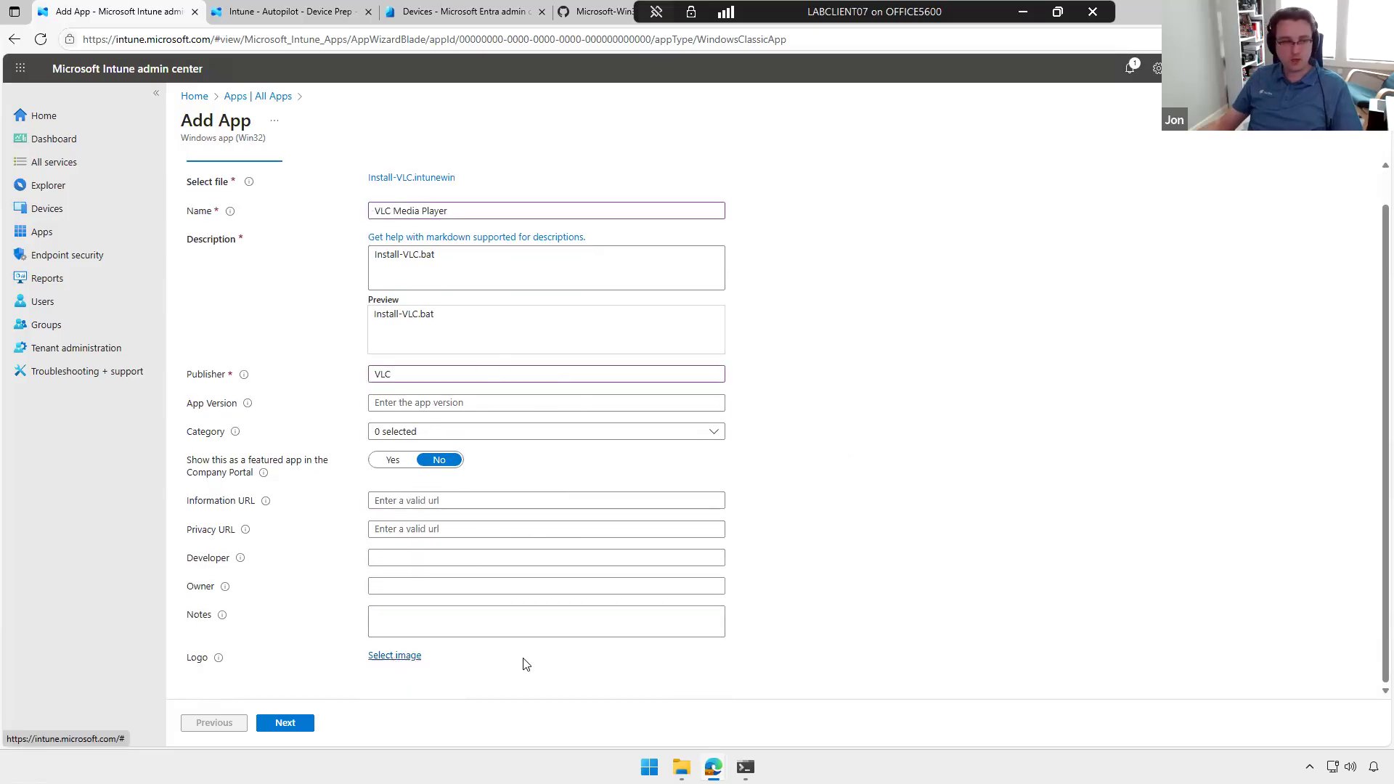
left_click(1289, 173)
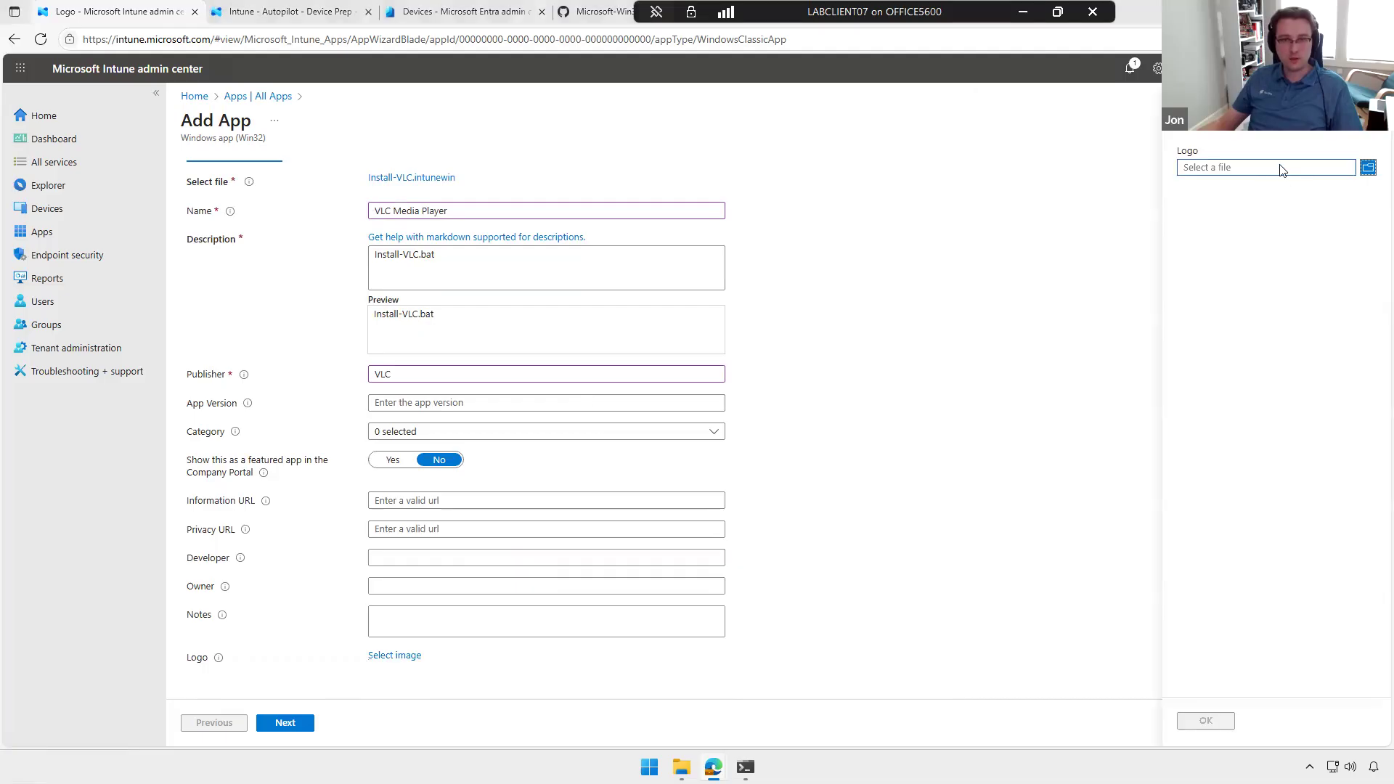
left_click(199, 41)
double_click(187, 118)
double_click(207, 122)
left_click(169, 125)
left_click(574, 363)
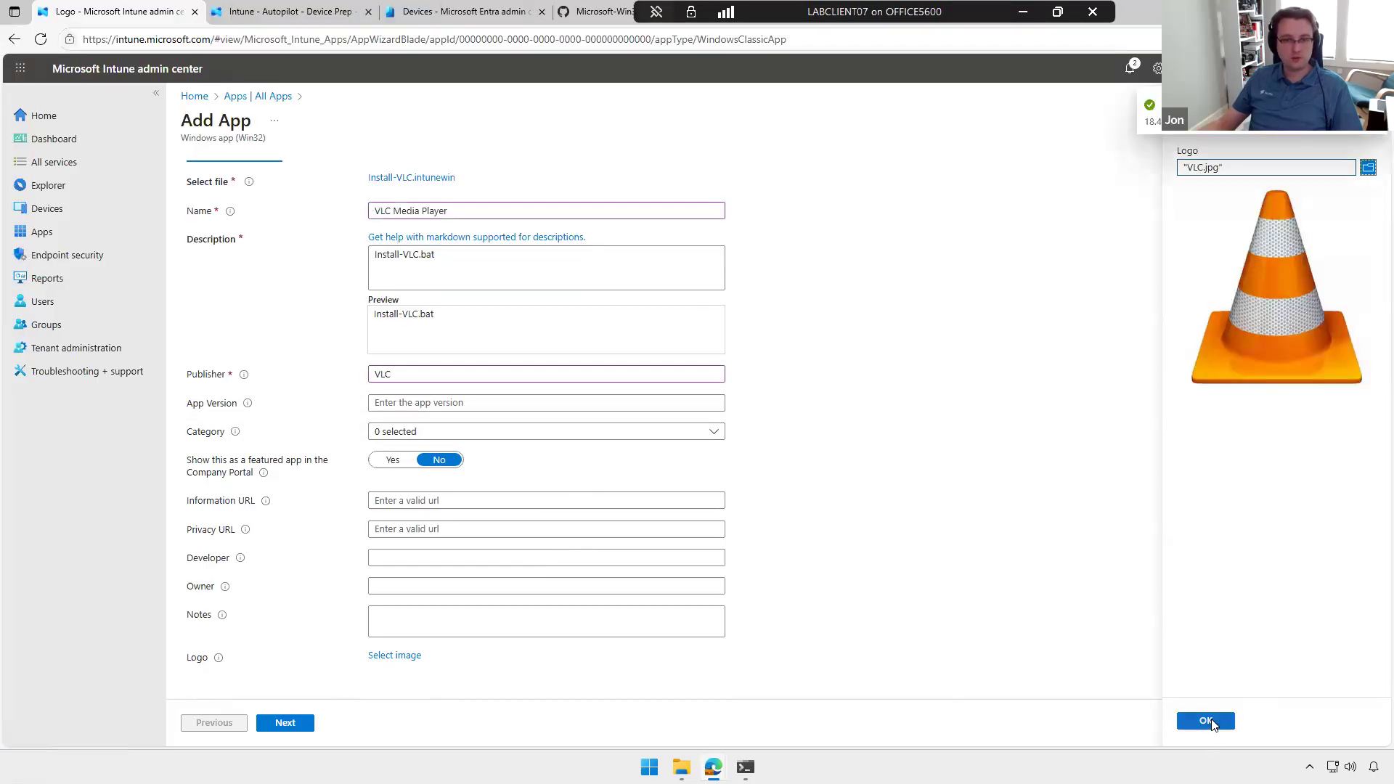
left_click(1206, 721)
scroll(806, 550, "down", 2)
left_click(274, 723)
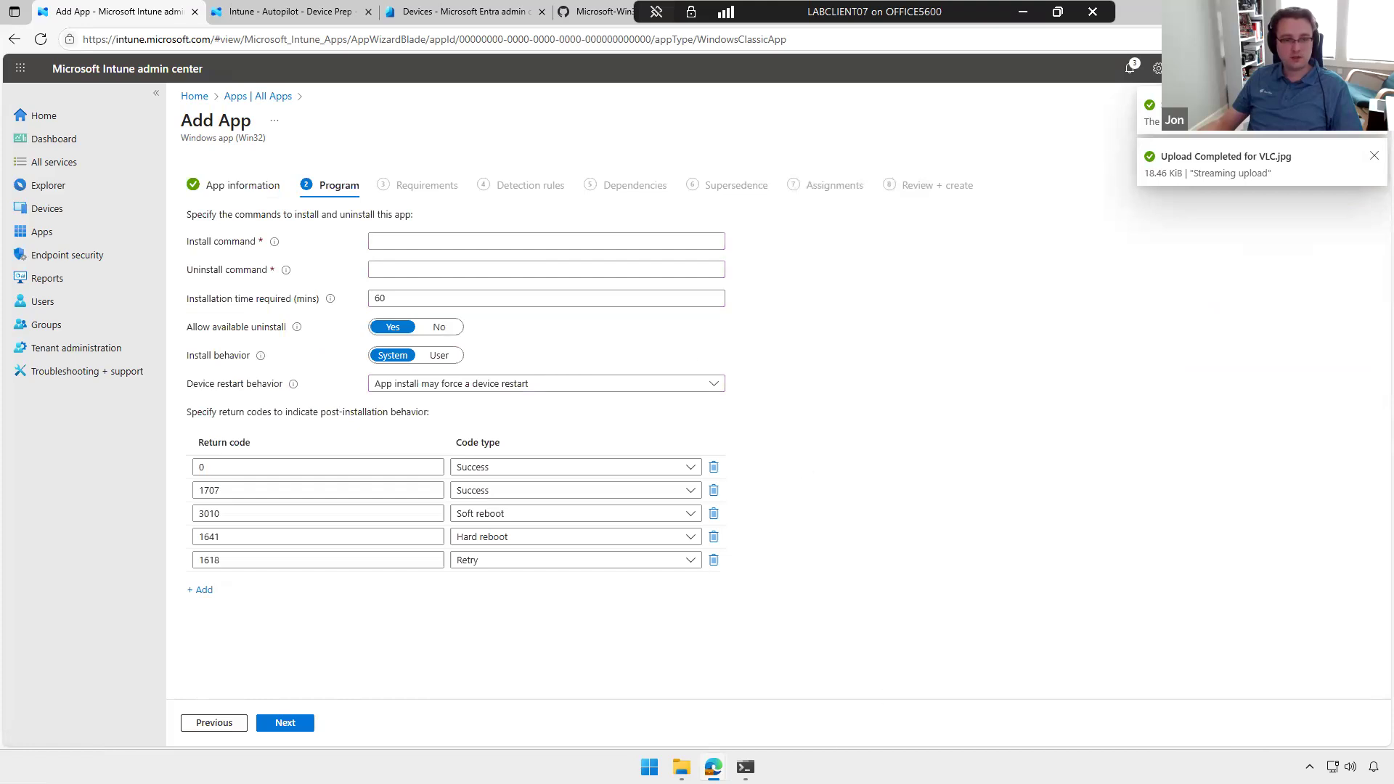
Step: Close the Downloads and AutopilotLogs.zip File Explorer windows and open the Source\Applications\VLC Media Player folder
mouse_move(681, 767)
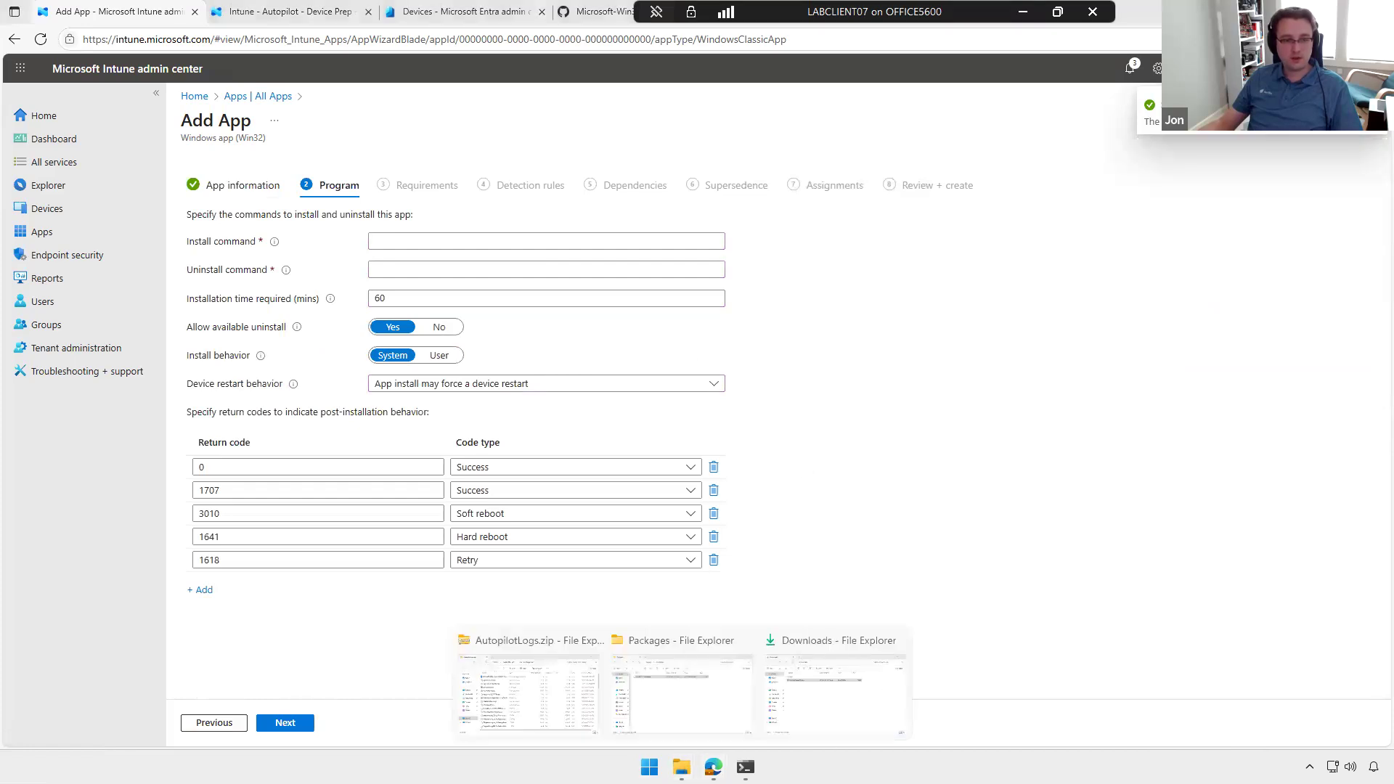
left_click(887, 642)
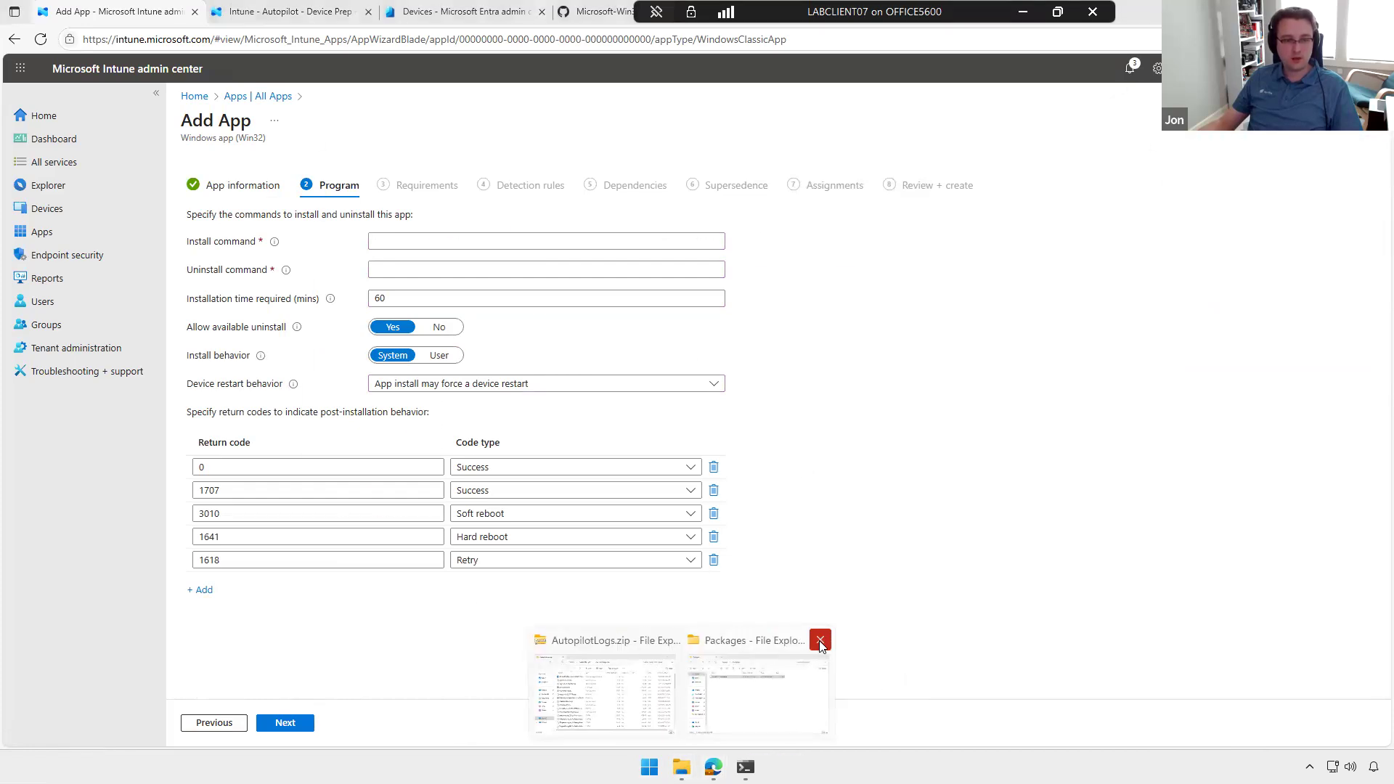
left_click(674, 640)
left_click(726, 642)
left_click(786, 130)
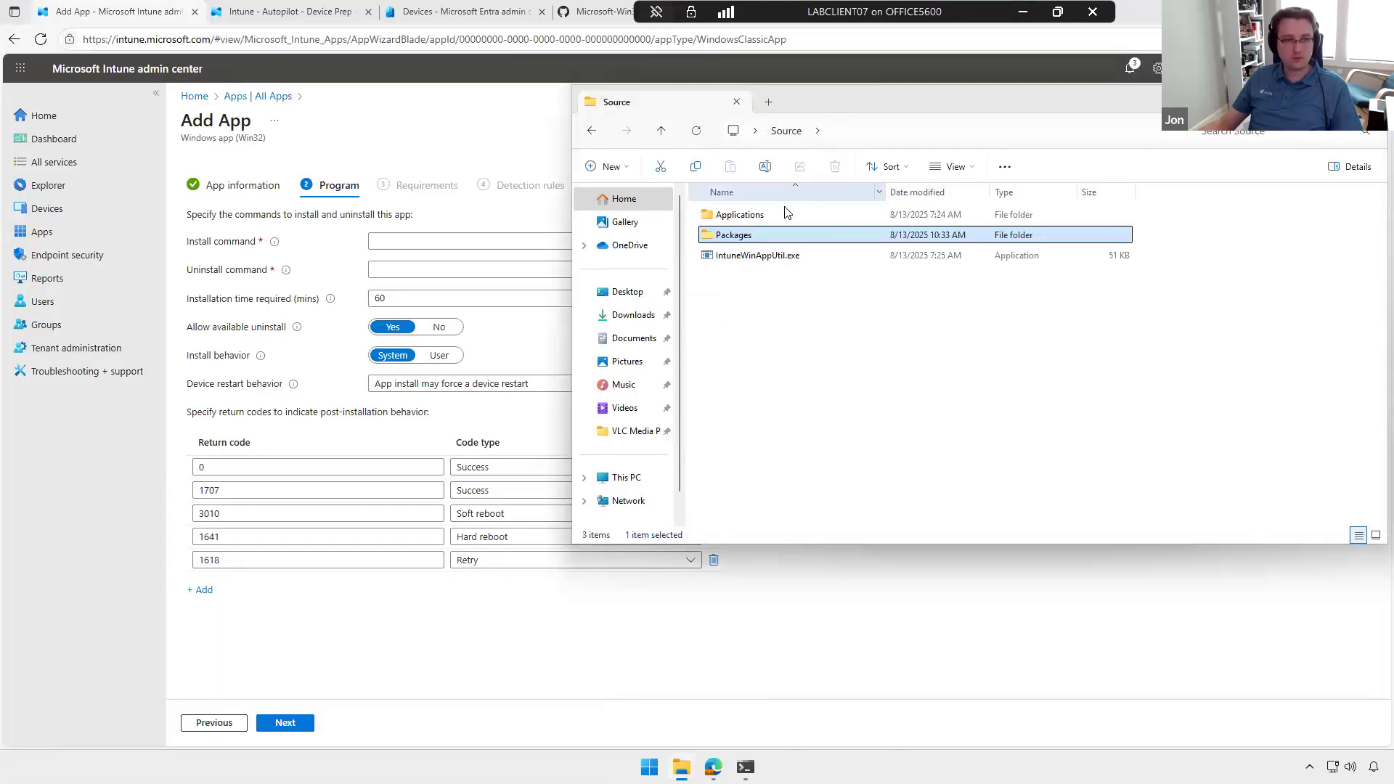
double_click(766, 215)
key("Return")
Step: Copy the Install-VLC.bat file name from the source folder into the app's install command in Intune
left_click(782, 248)
key("F2")
key("ctrl+c")
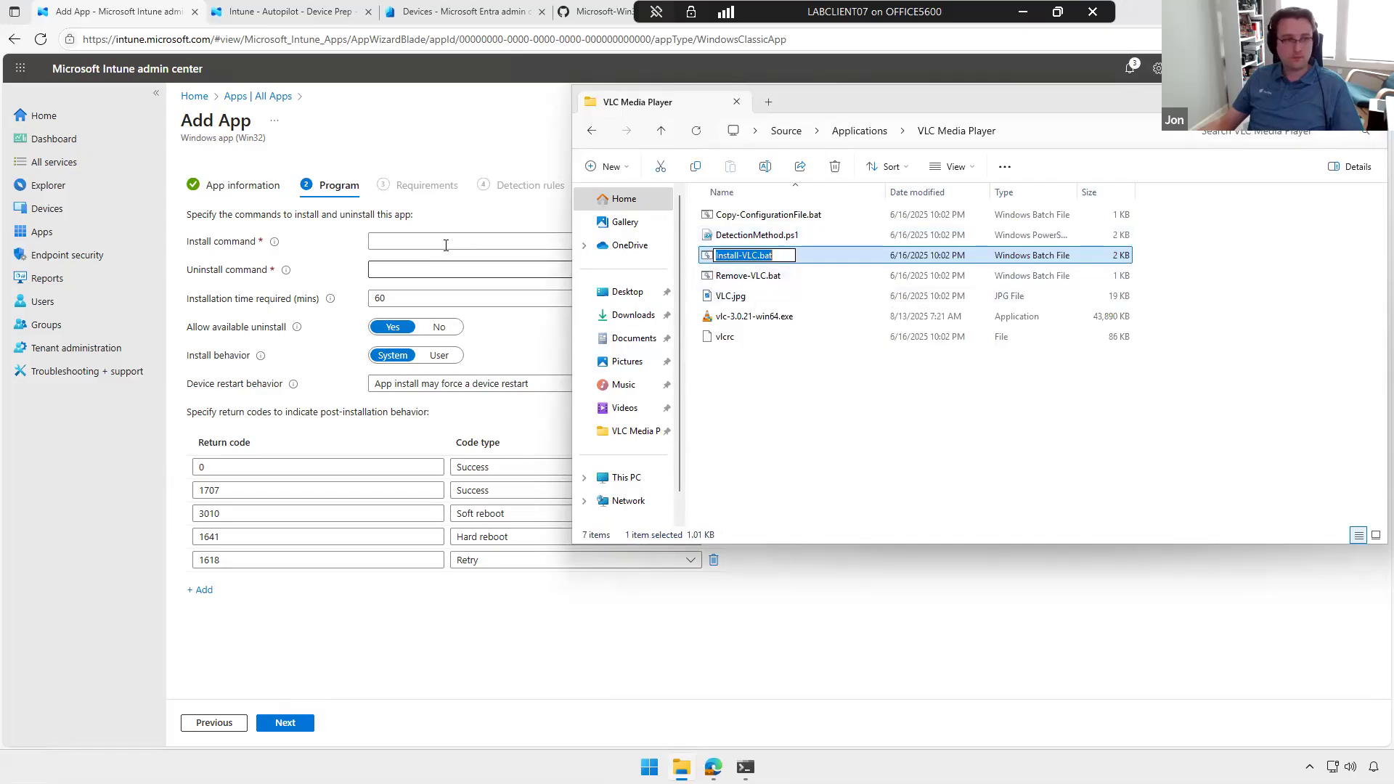
left_click(451, 241)
key("ctrl+v")
Step: Copy the Remove-VLC.bat file name from the source folder into the app's uninstall command
key("alt+Tab")
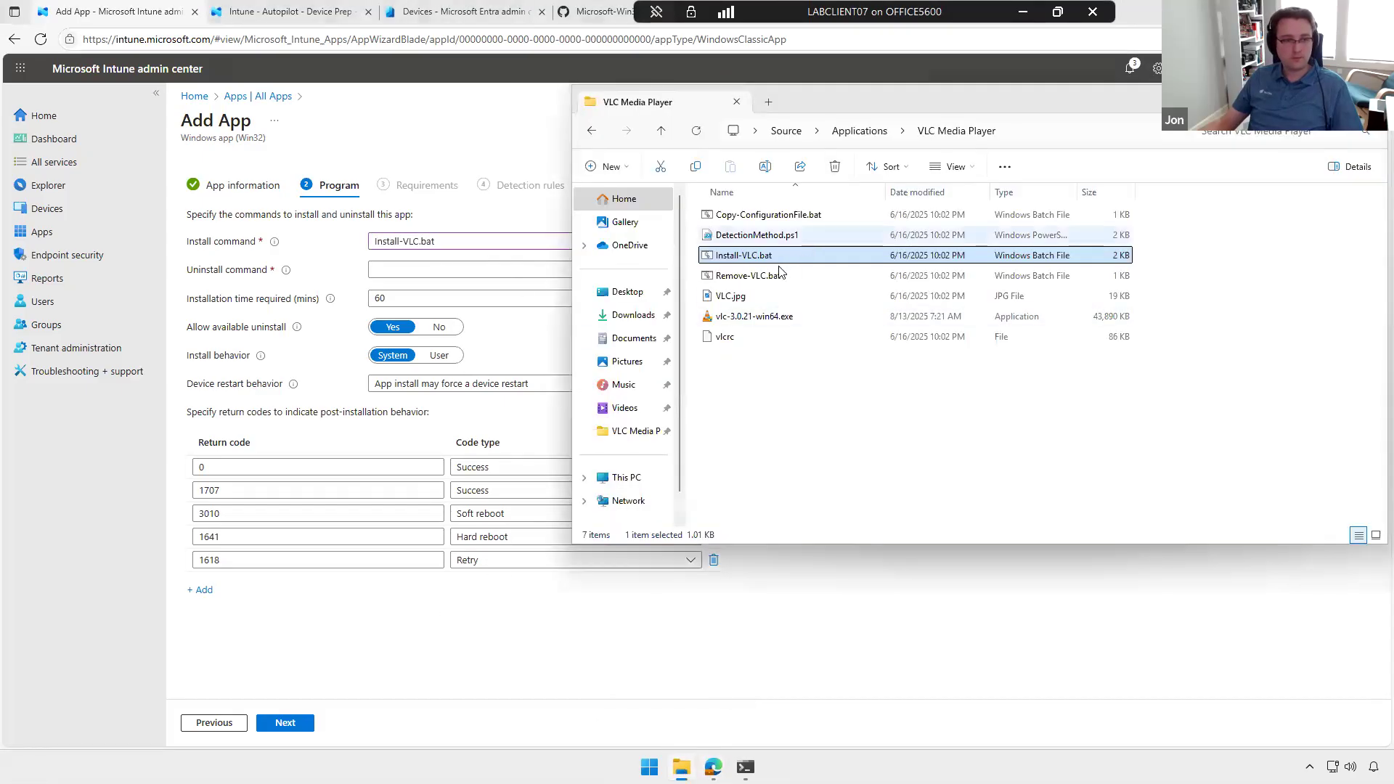
left_click(777, 276)
key("F2")
key("ctrl+c")
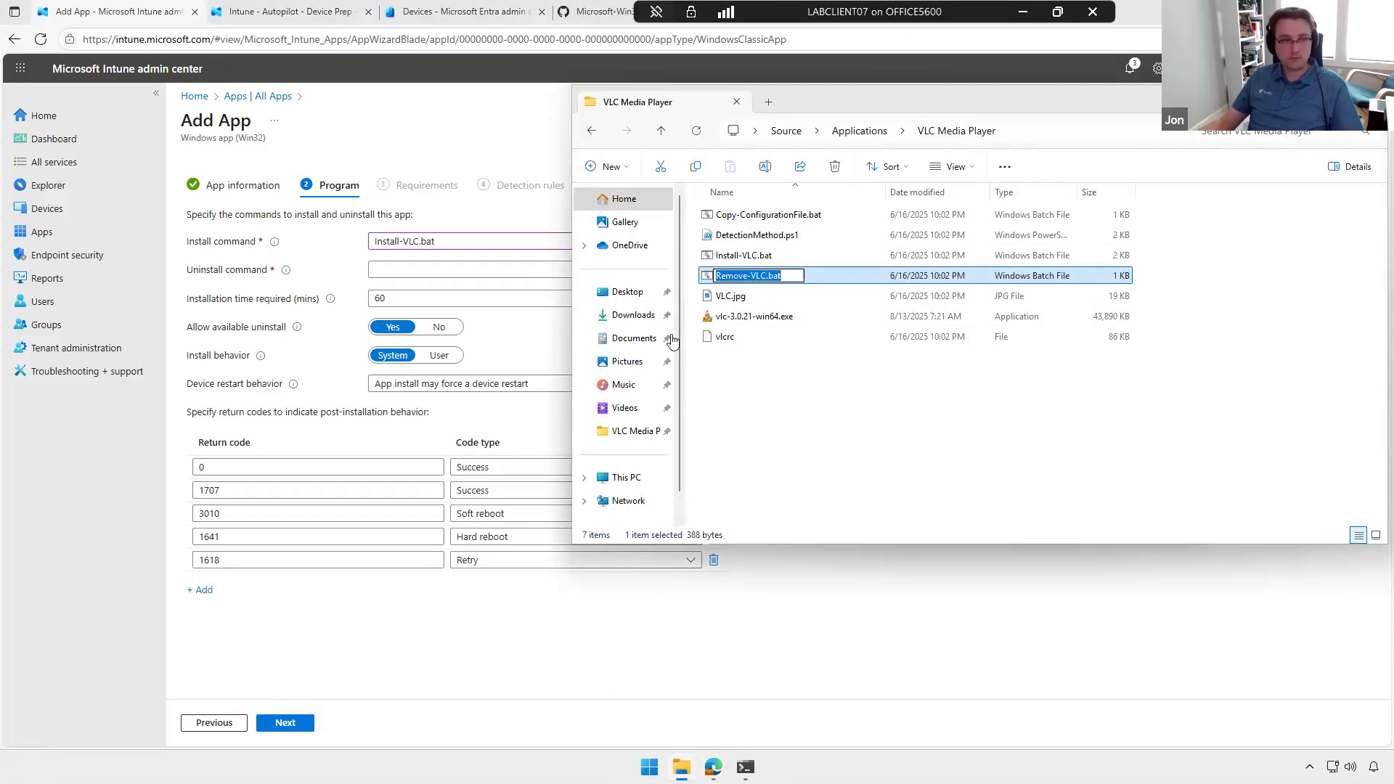
left_click(465, 270)
key("ctrl+v")
Step: Set the installation time to 15 minutes and the restart behavior to Determine behavior based on return codes, and continue to Requirements
double_click(370, 294)
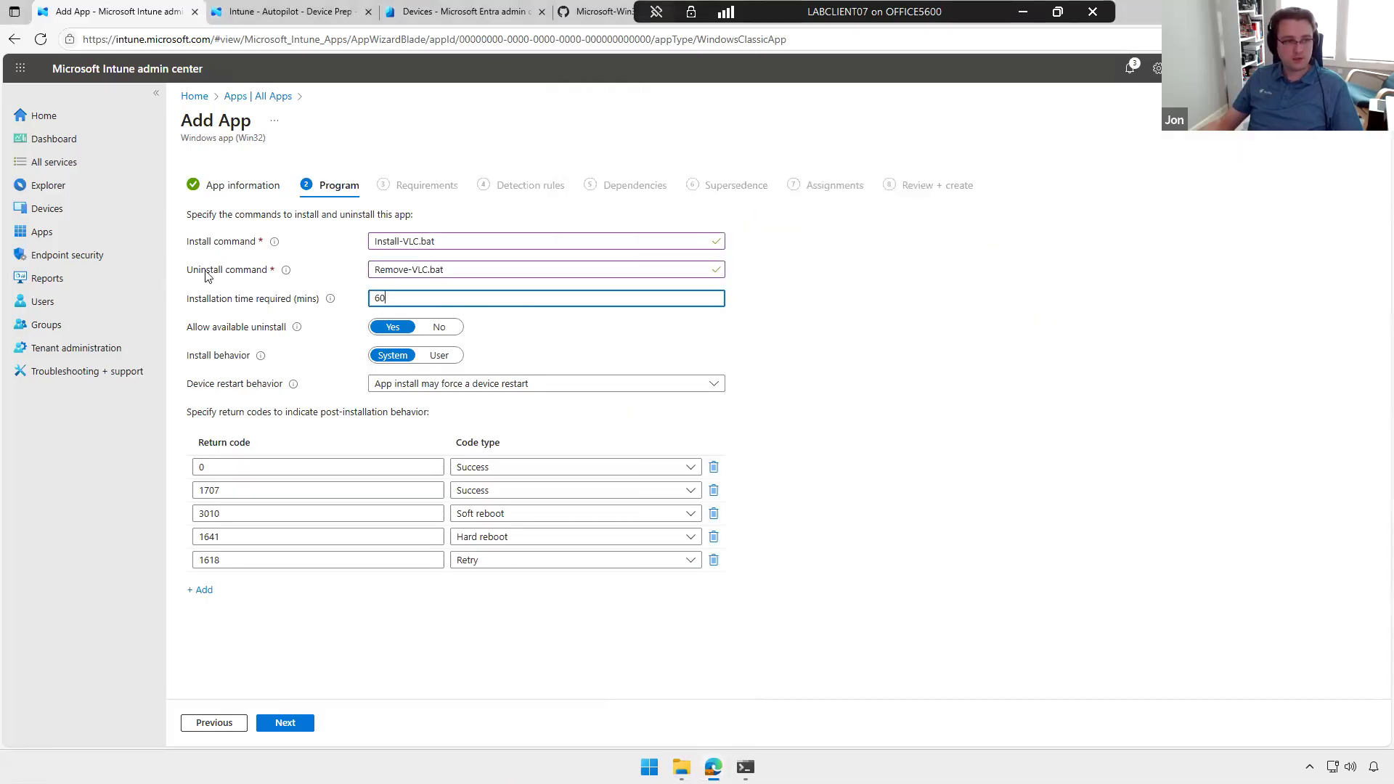
type("15")
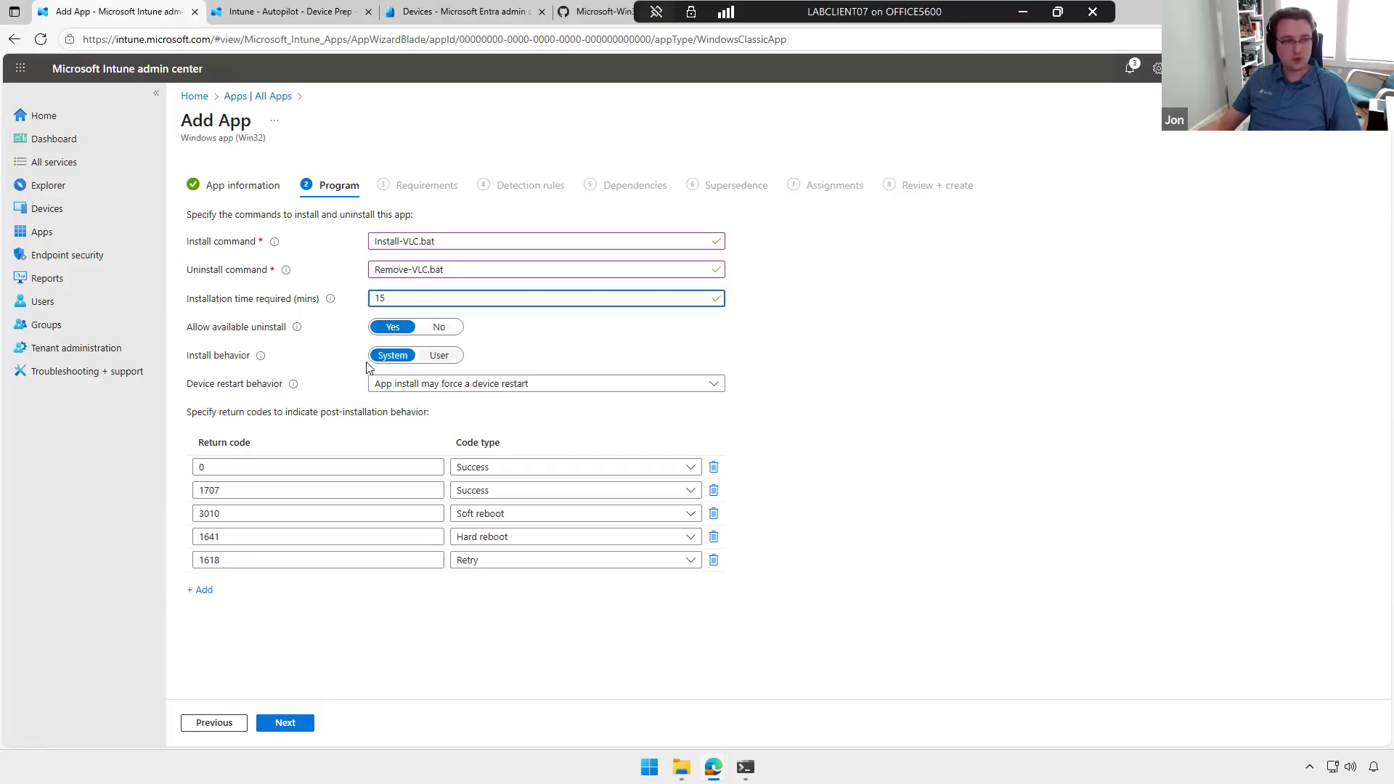
left_click(534, 387)
left_click(543, 403)
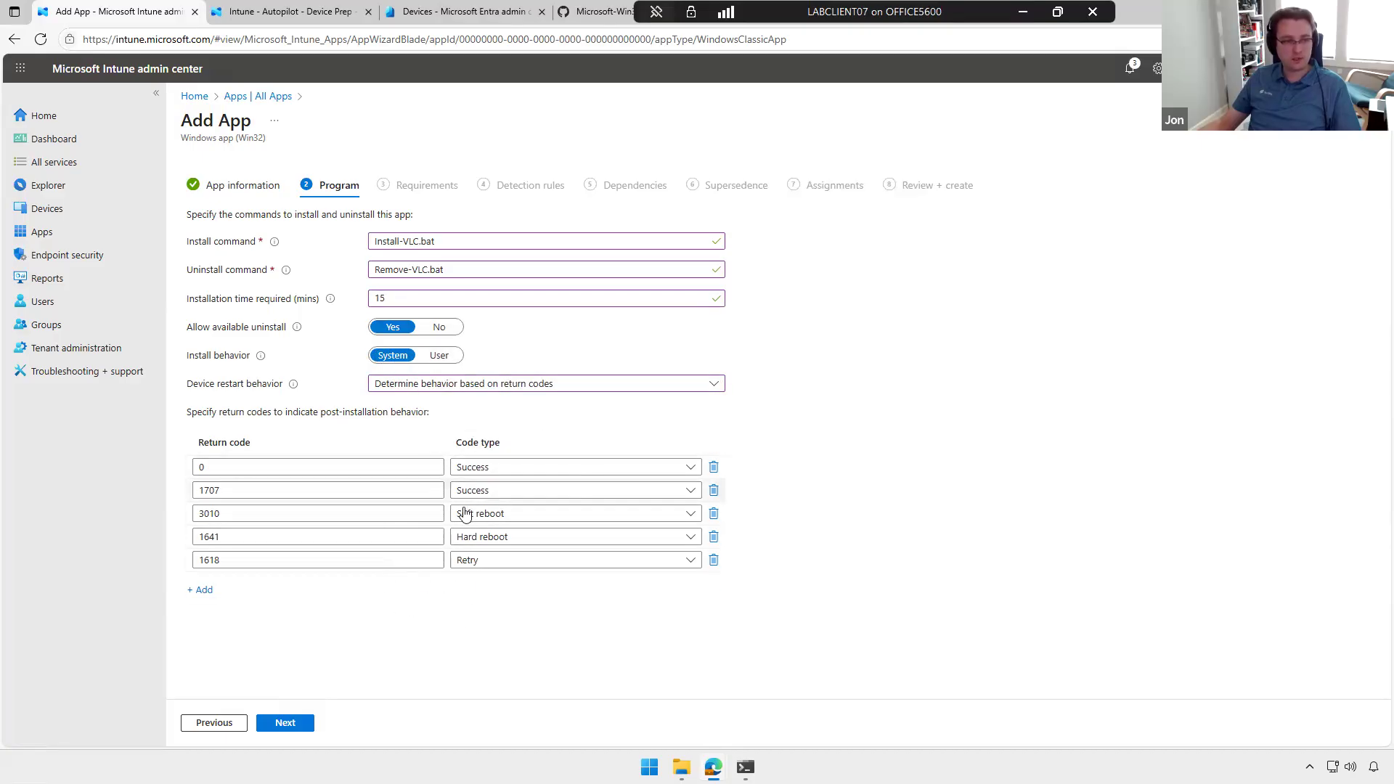
left_click(285, 724)
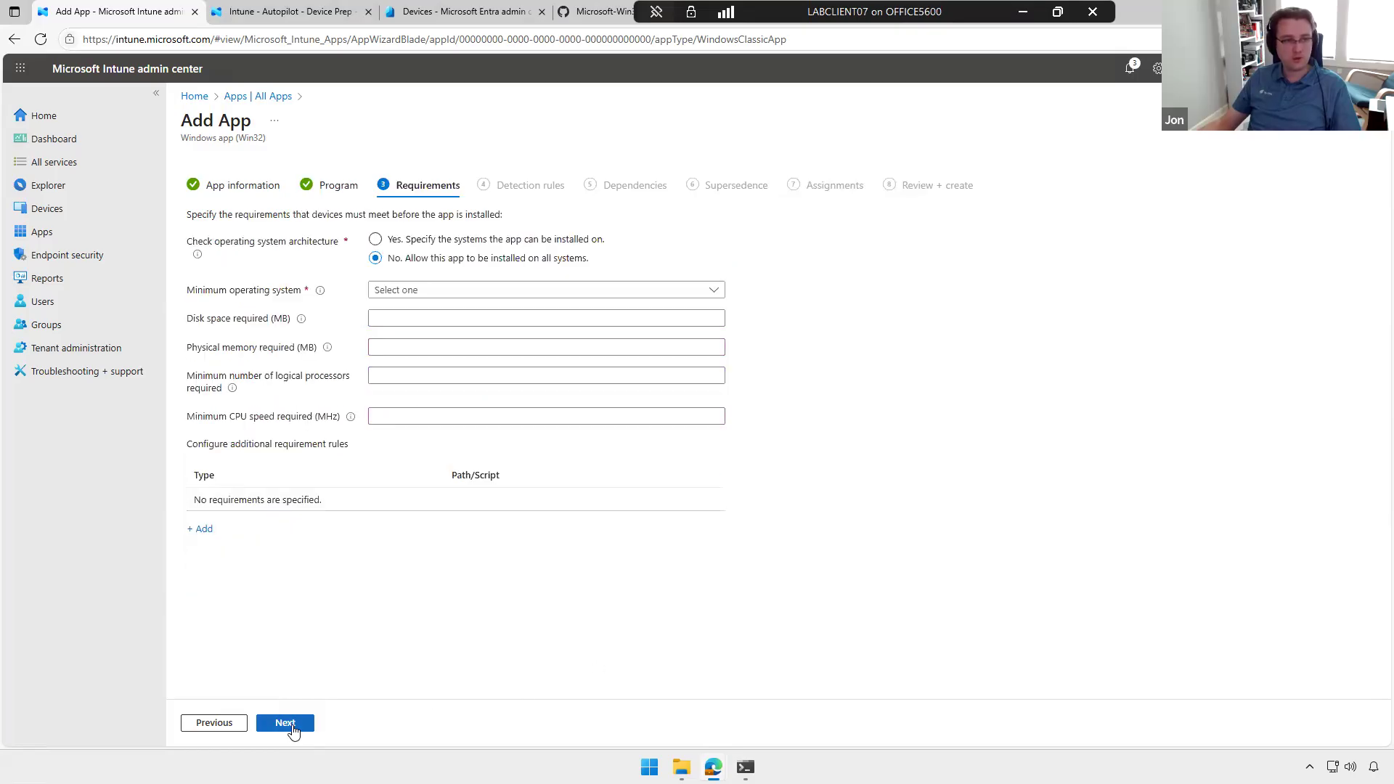
Step: Restrict the app to x64 systems with Windows 10 22H2 as the minimum operating system and continue to Detection rules
left_click(468, 242)
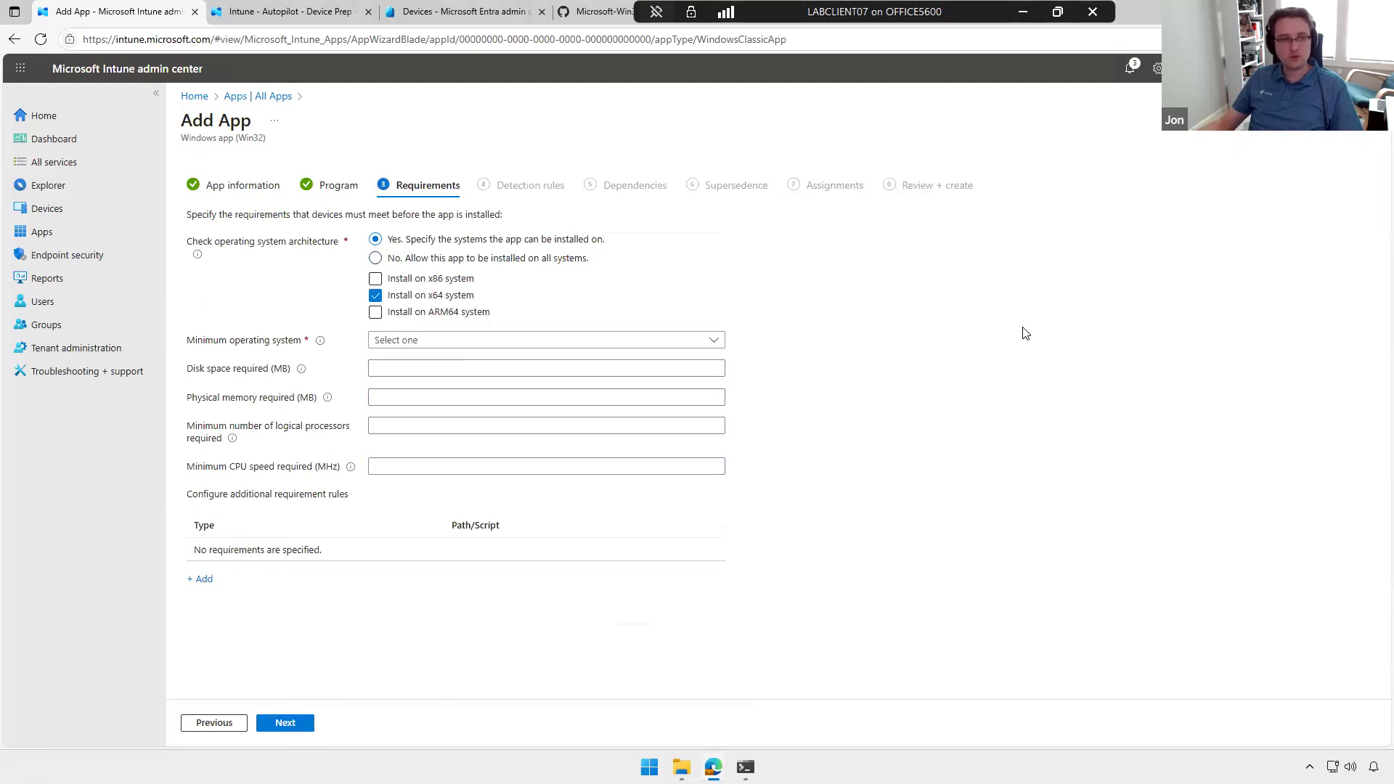
left_click(615, 342)
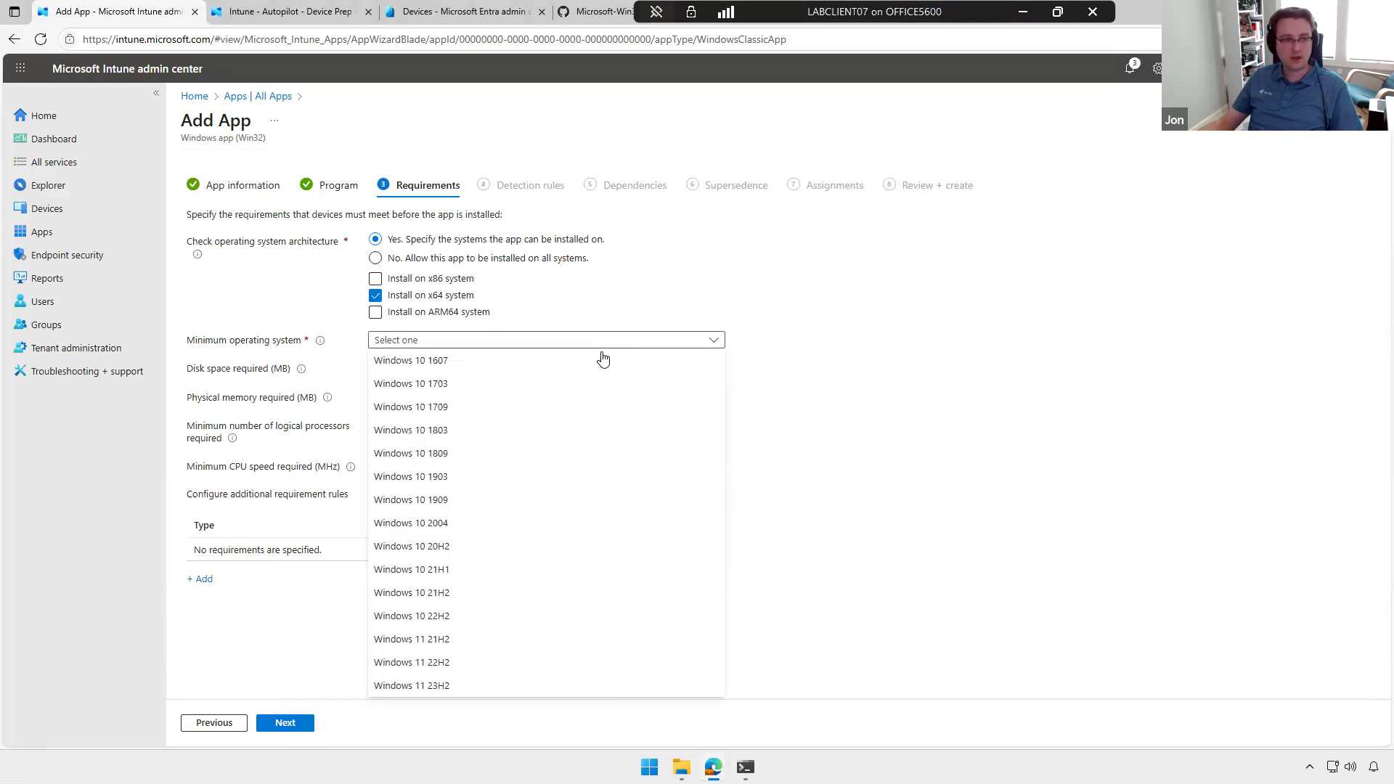
left_click(477, 616)
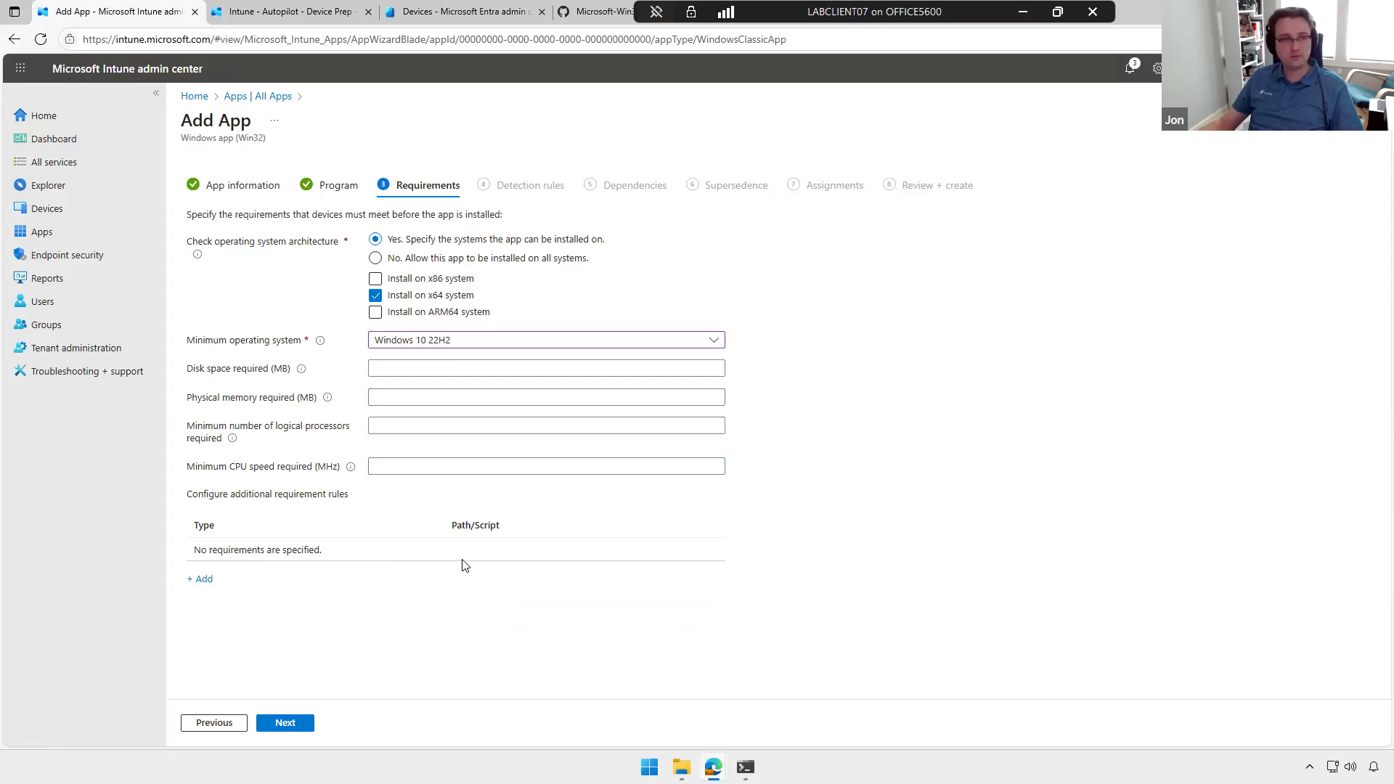
left_click(296, 729)
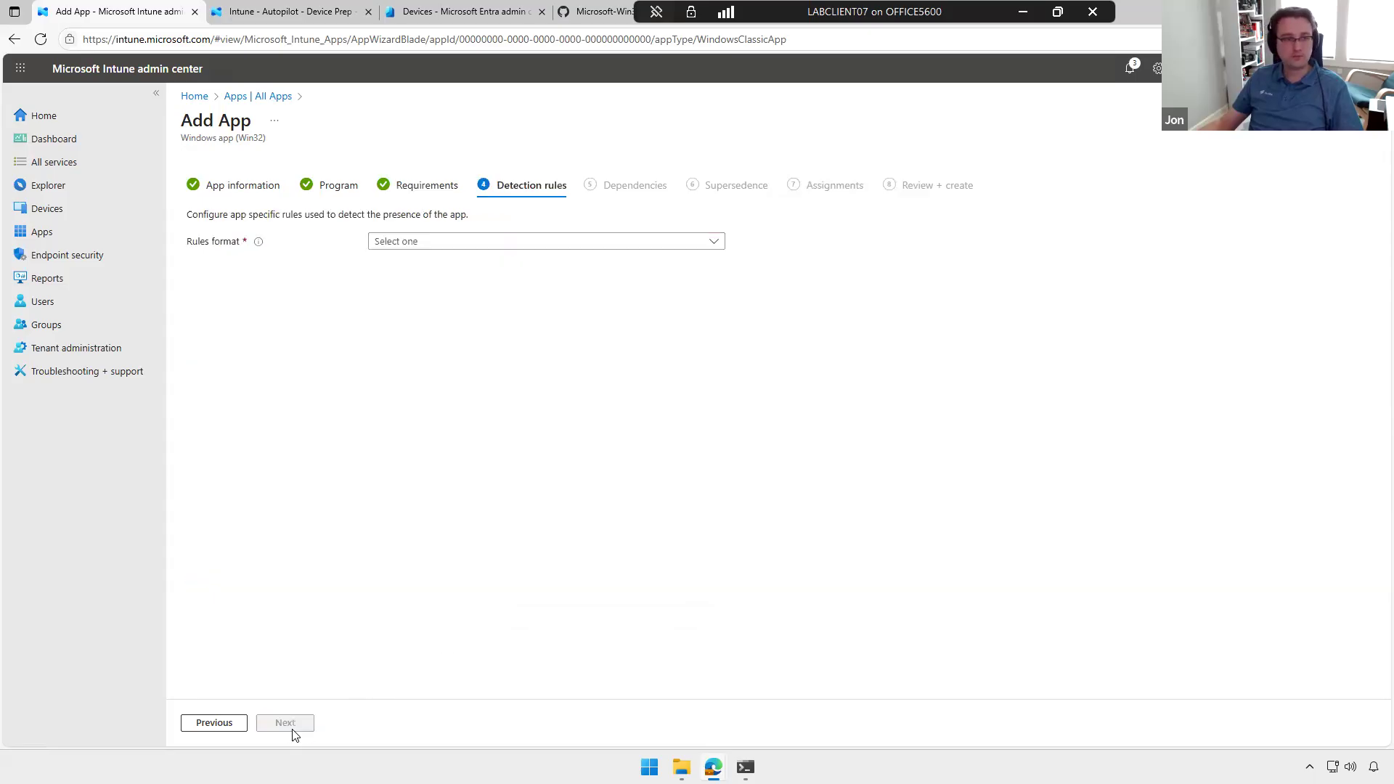
Step: Preview the MSI, File and Registry rule types in a manually configured detection rule and discard the edits
left_click(581, 236)
left_click(479, 247)
left_click(480, 250)
left_click(455, 264)
left_click(200, 330)
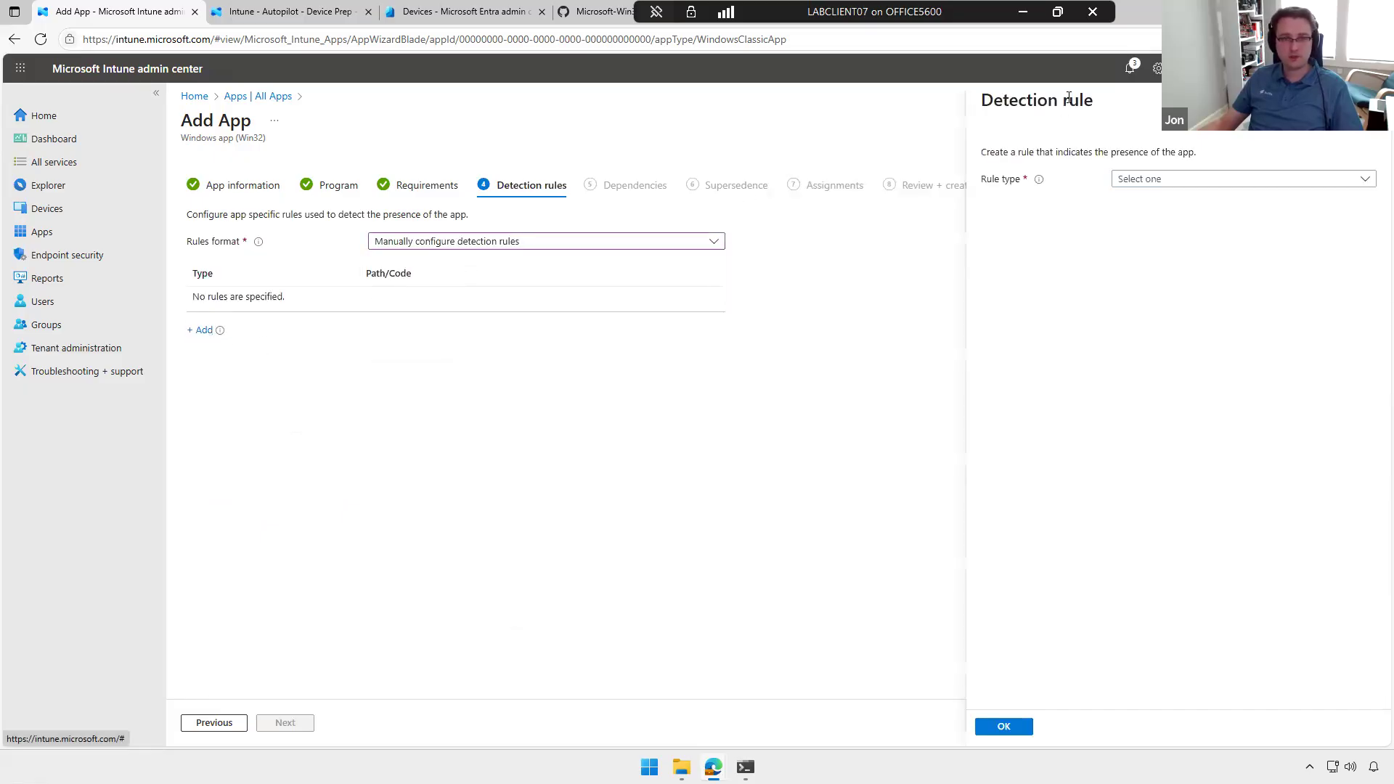
left_click(1162, 181)
left_click(1139, 211)
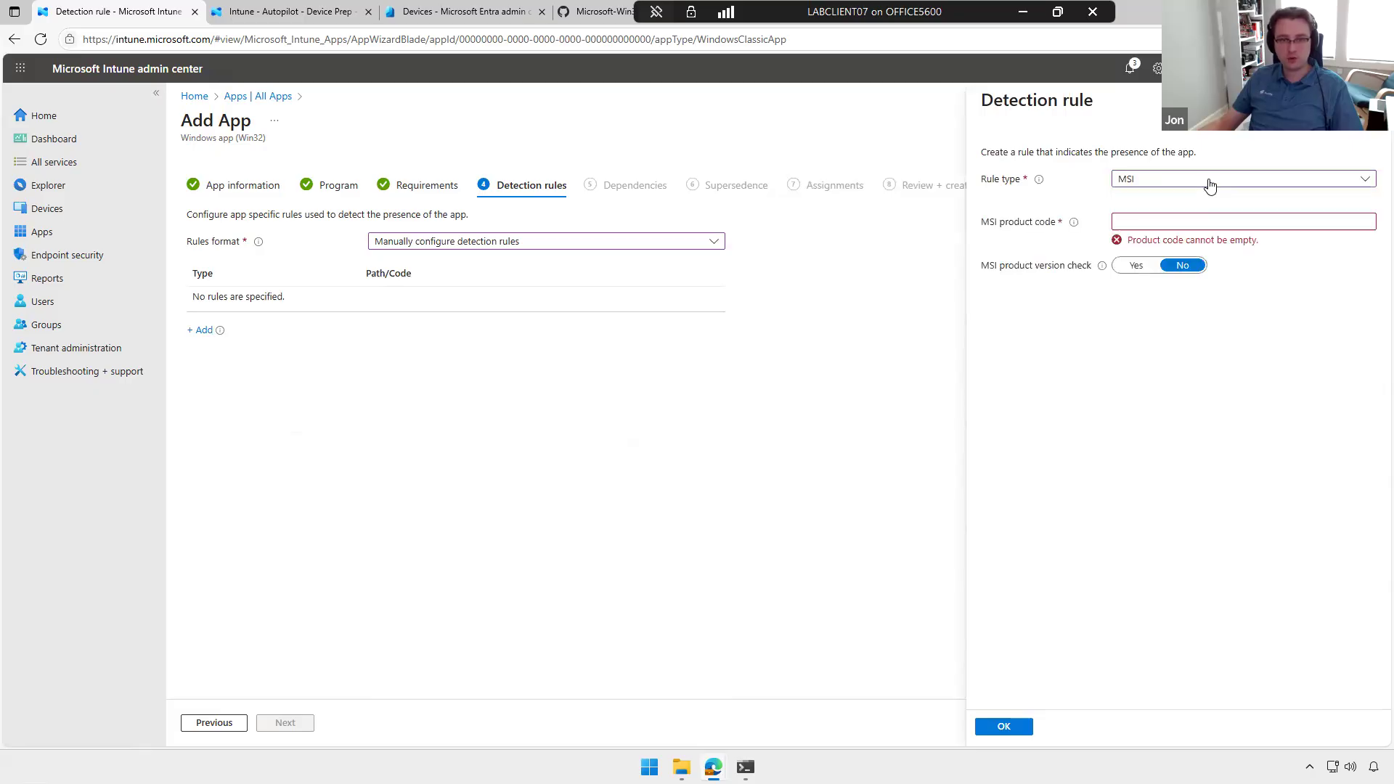
left_click(1195, 180)
left_click(1176, 198)
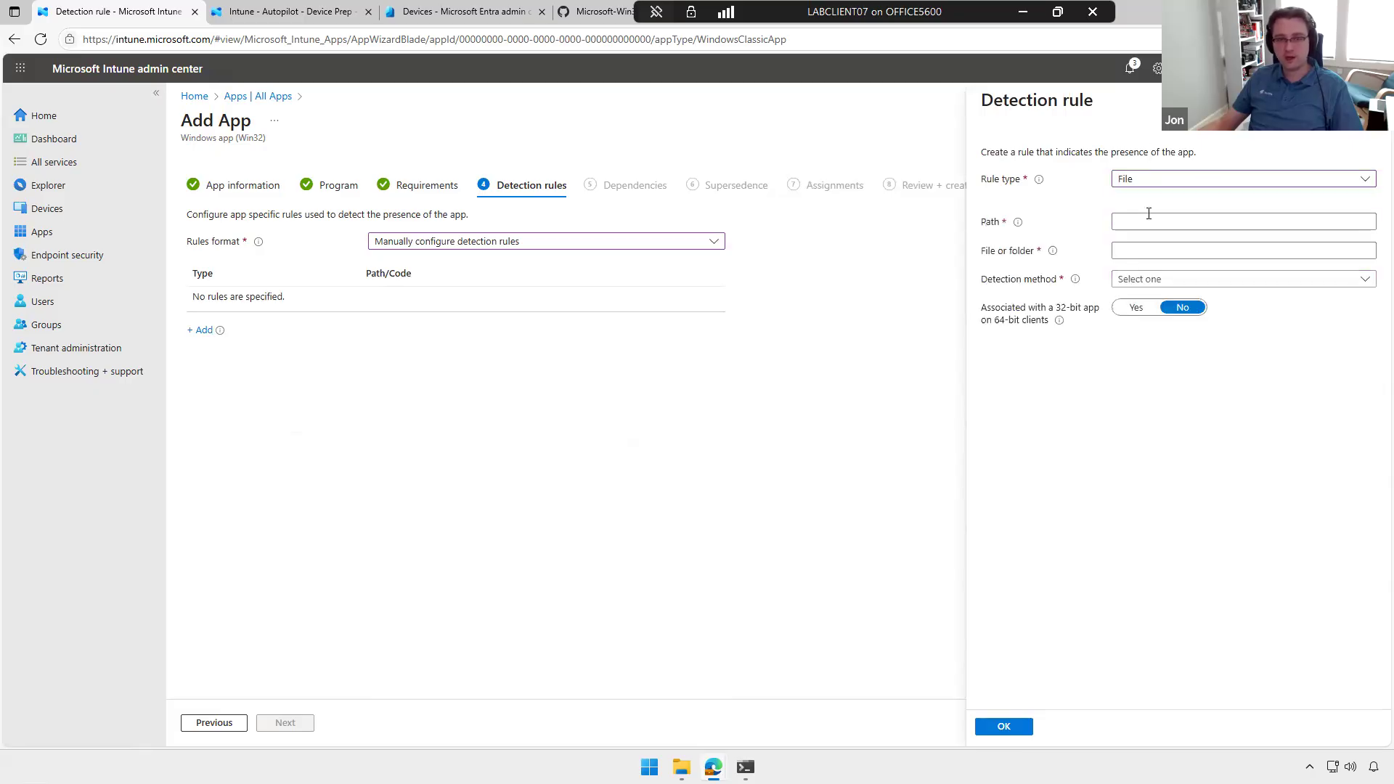
left_click(1176, 181)
left_click(1153, 247)
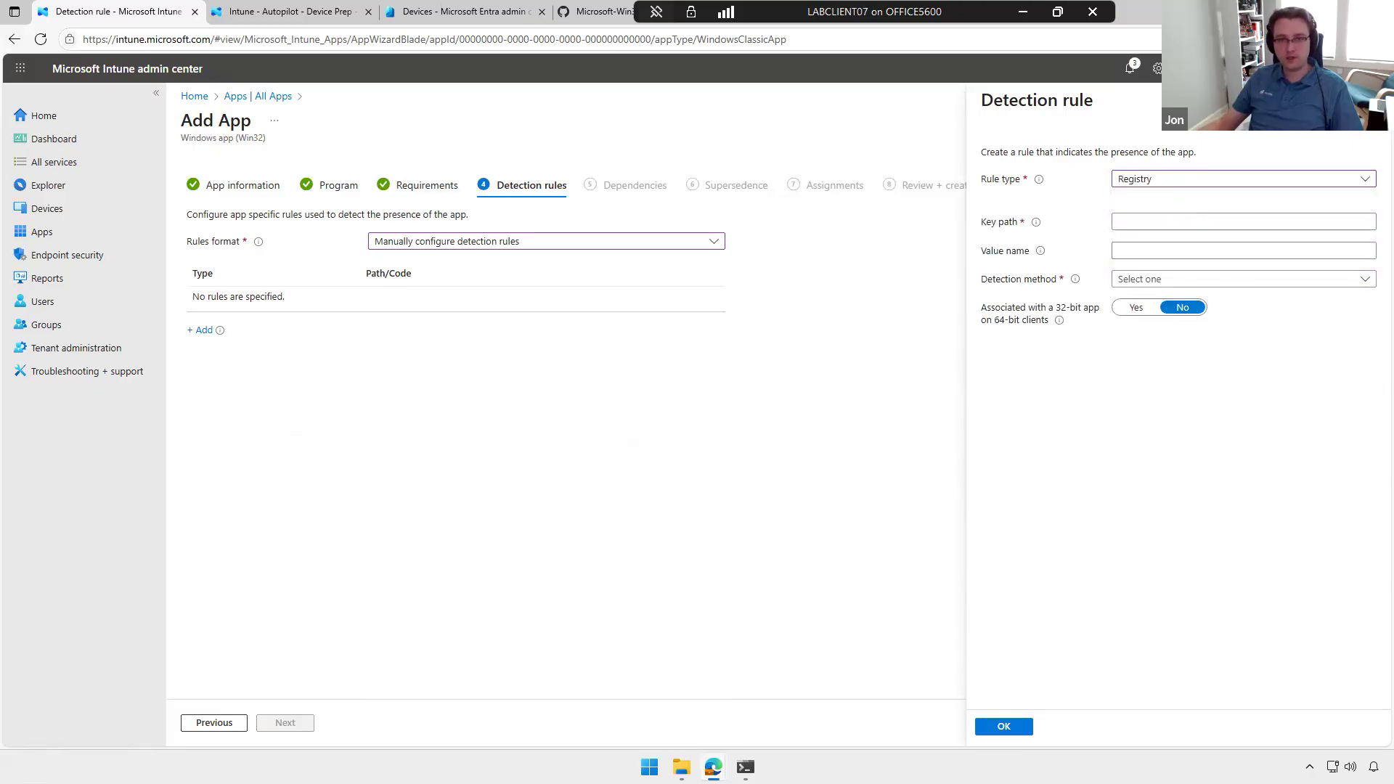
left_click(727, 169)
left_click(767, 119)
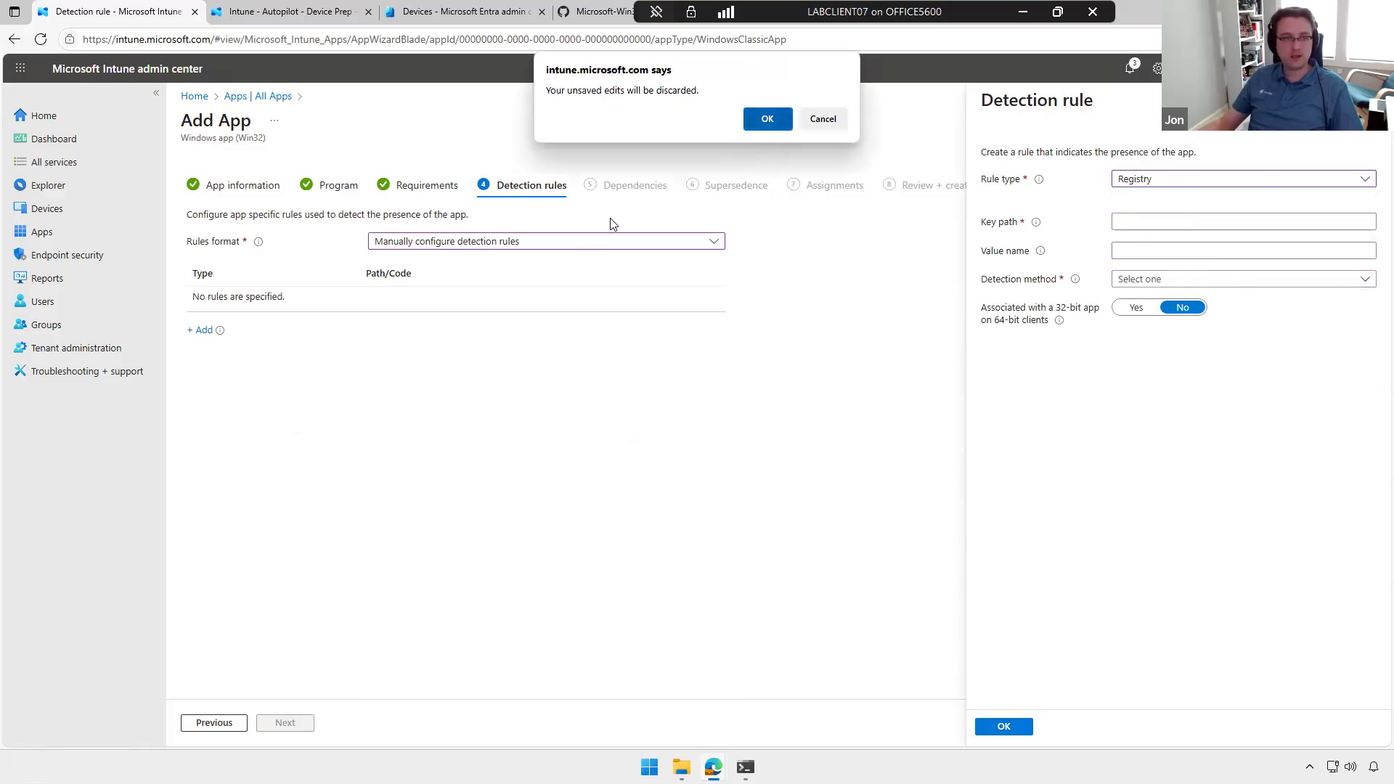
Step: Set the rules format to a custom detection script and choose DetectionMethod.ps1 as the script file
left_click(540, 244)
left_click(434, 283)
left_click(648, 271)
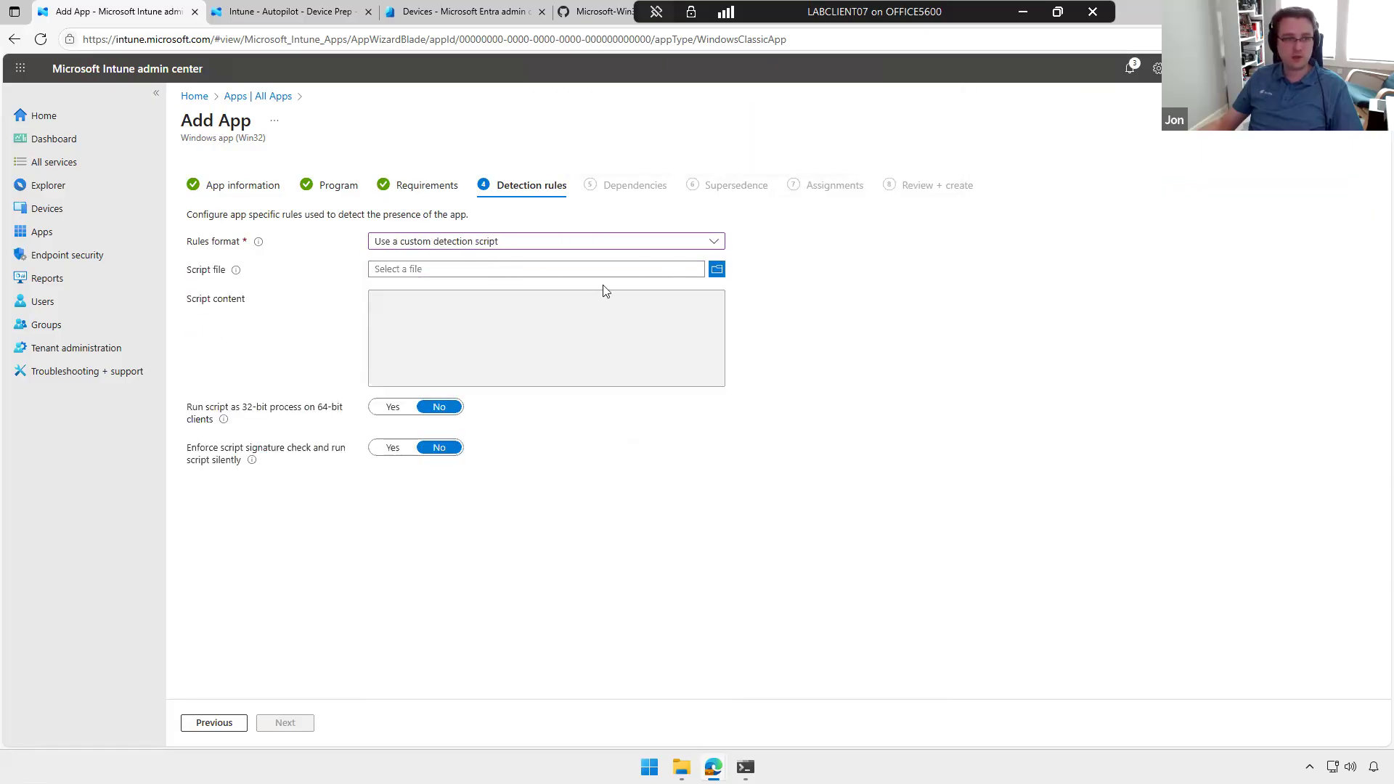
double_click(162, 136)
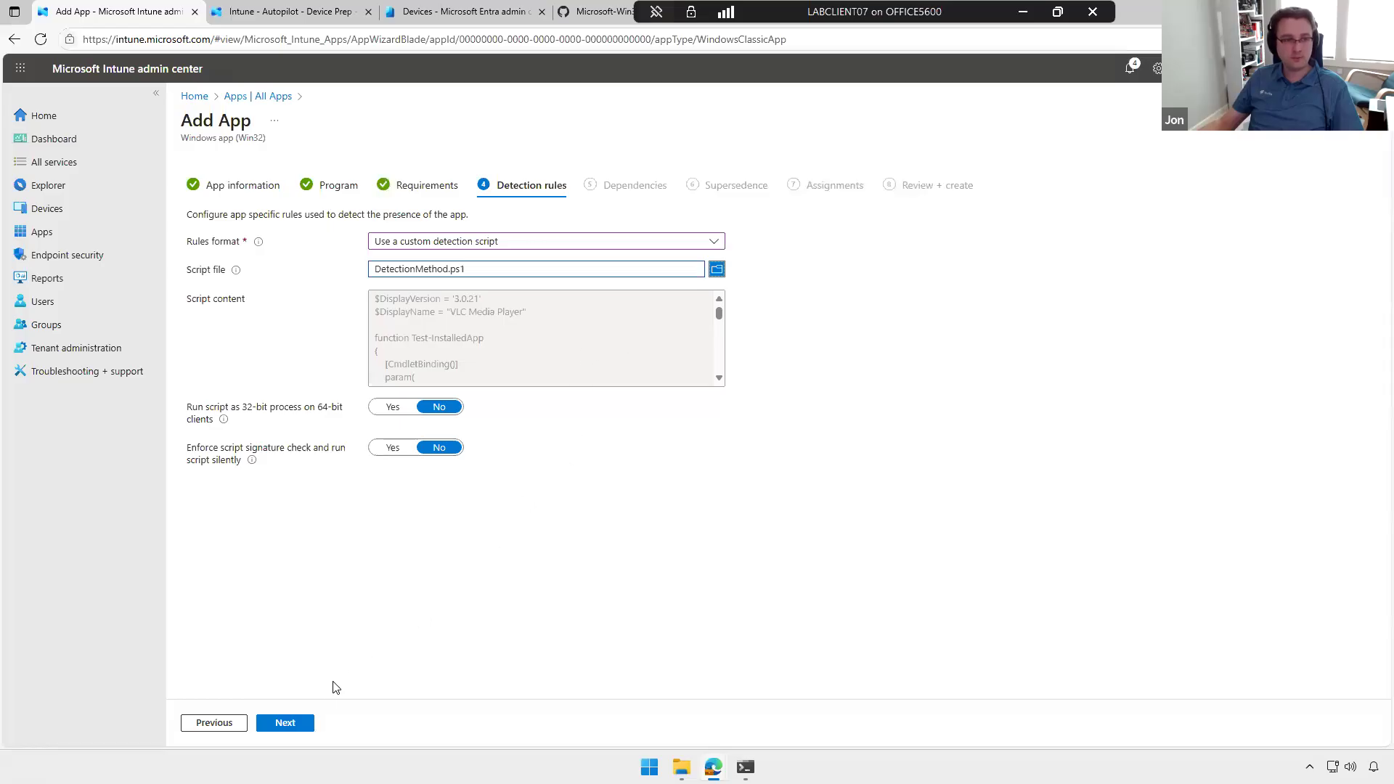
Step: Proceed through Dependencies and Supersedence to Assignments without adding any apps
left_click(299, 728)
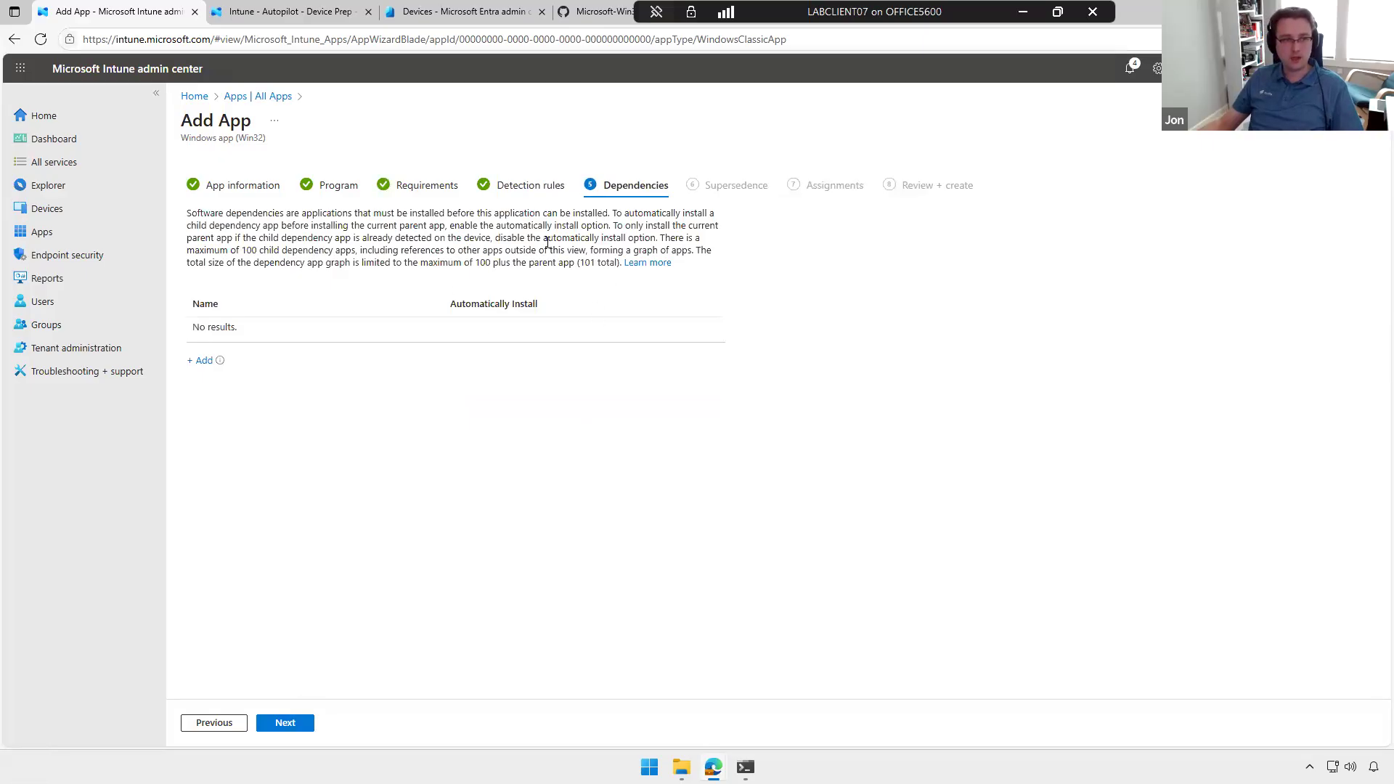
left_click(303, 723)
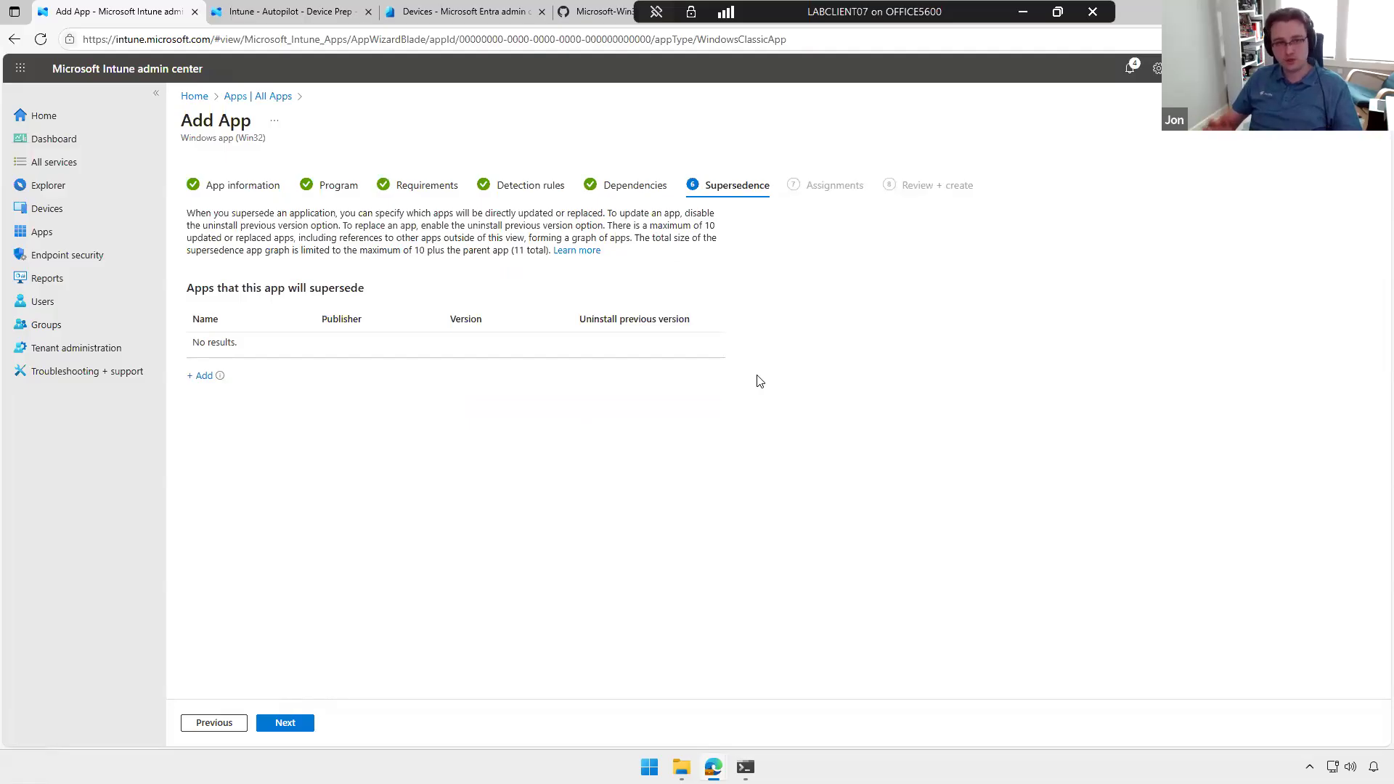
left_click(285, 724)
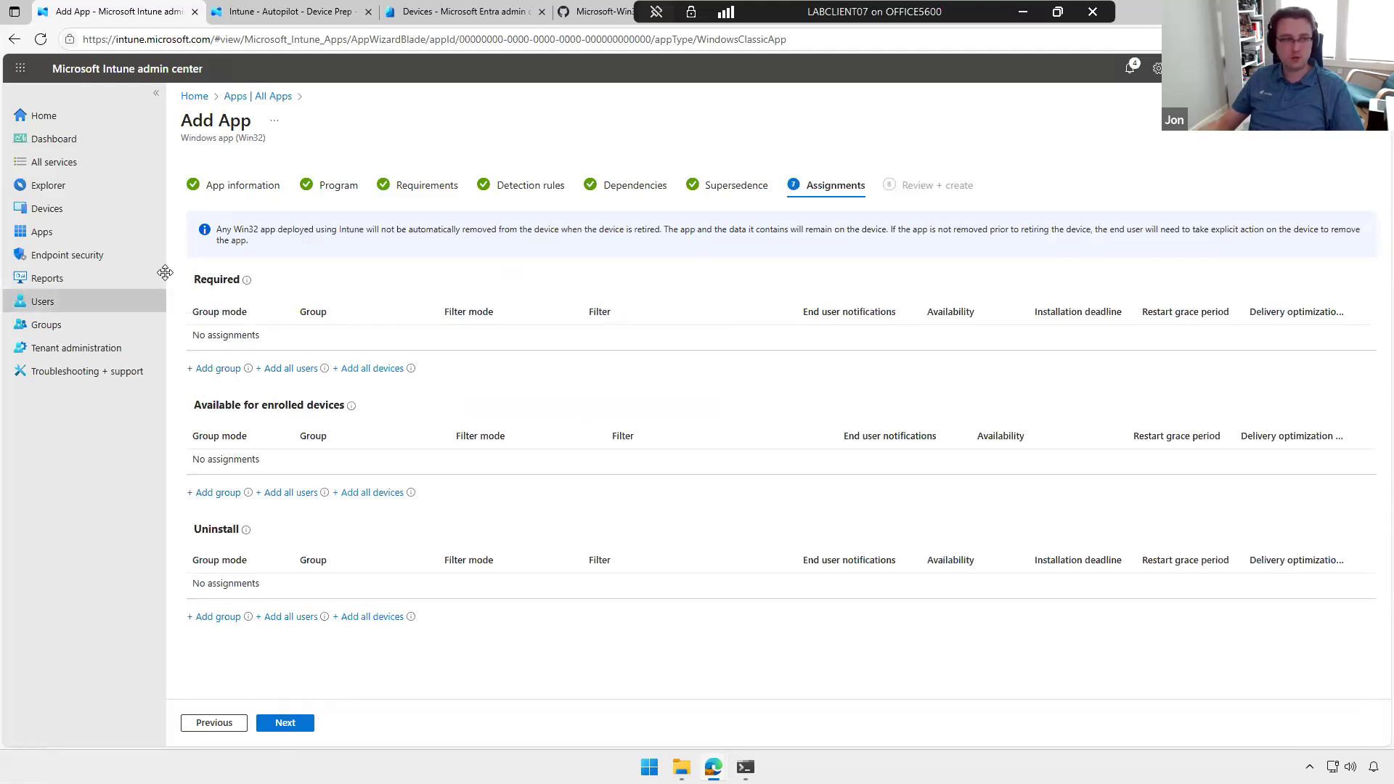
left_click_drag(243, 283, 190, 289)
double_click(200, 283)
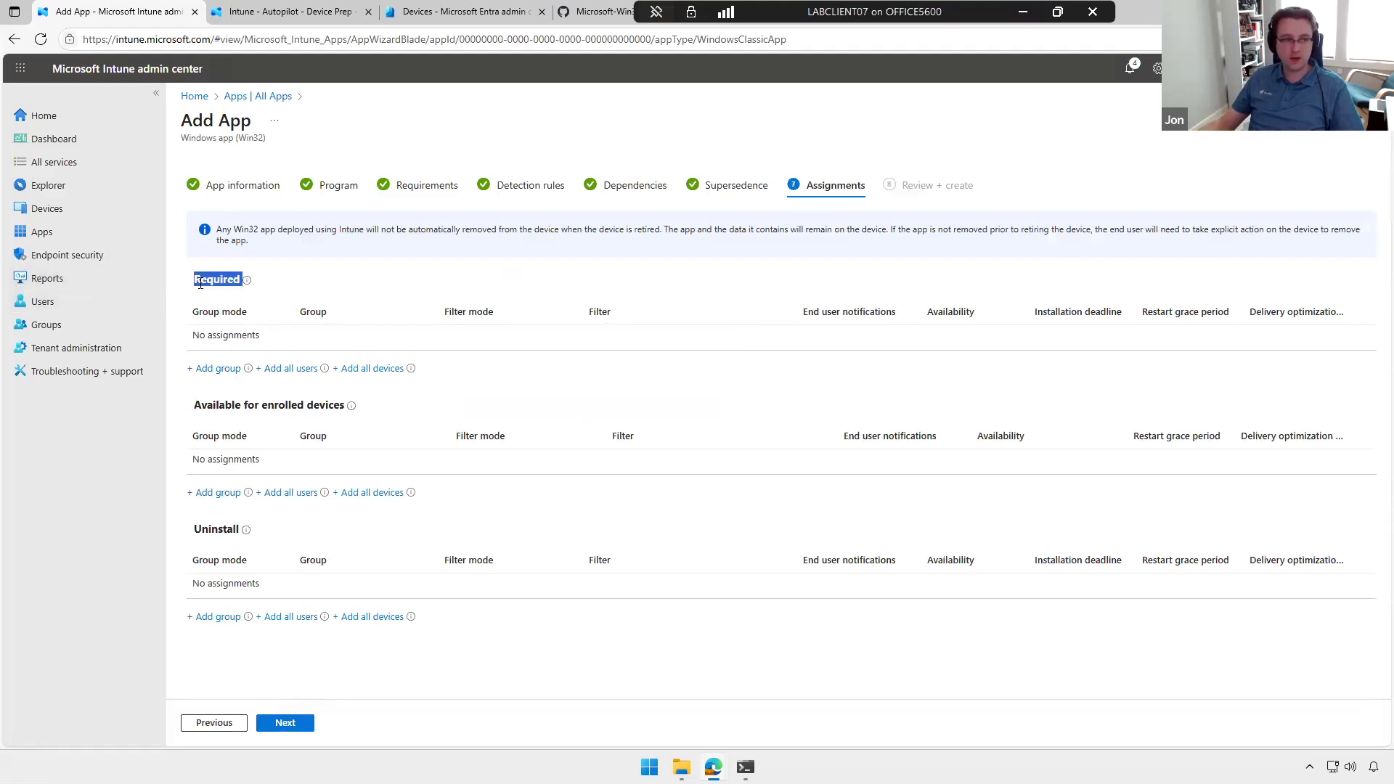
left_click(377, 286)
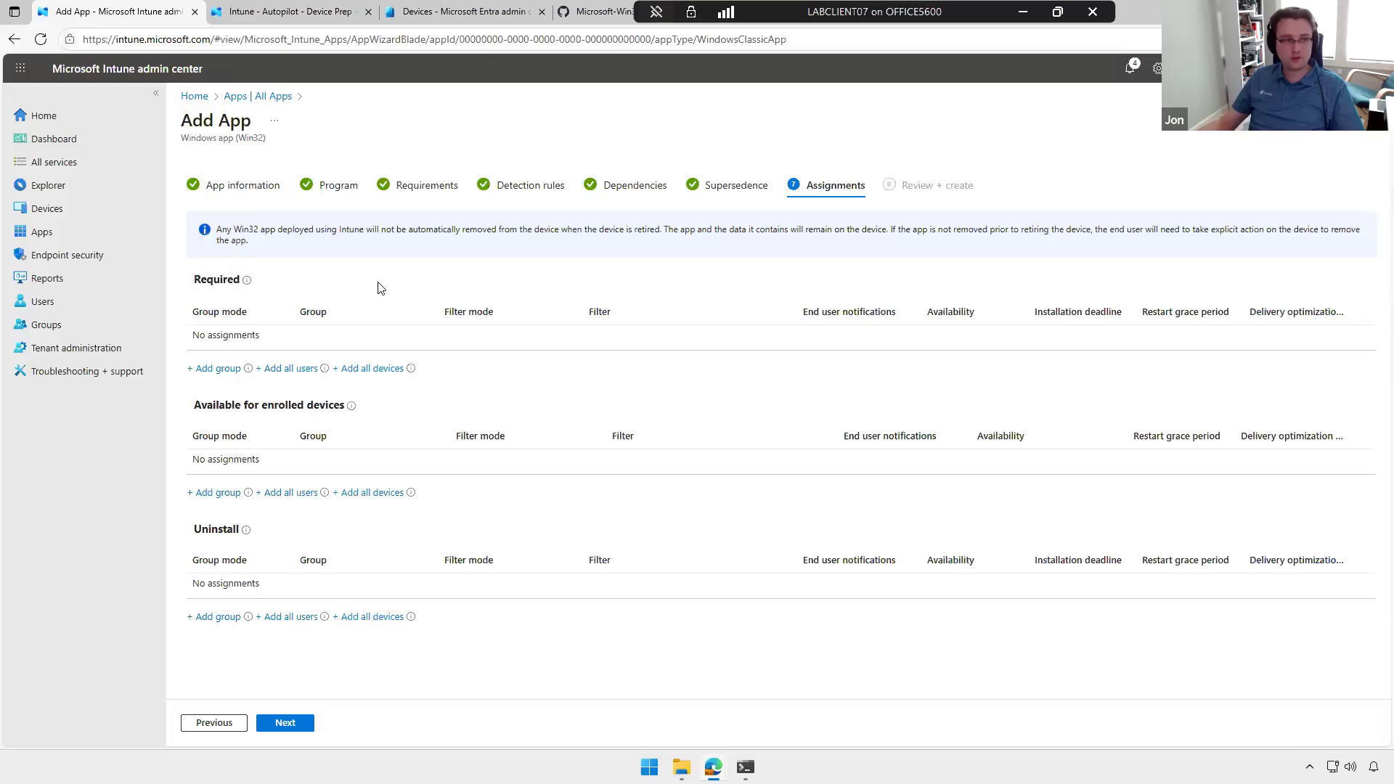
left_click_drag(347, 406, 183, 405)
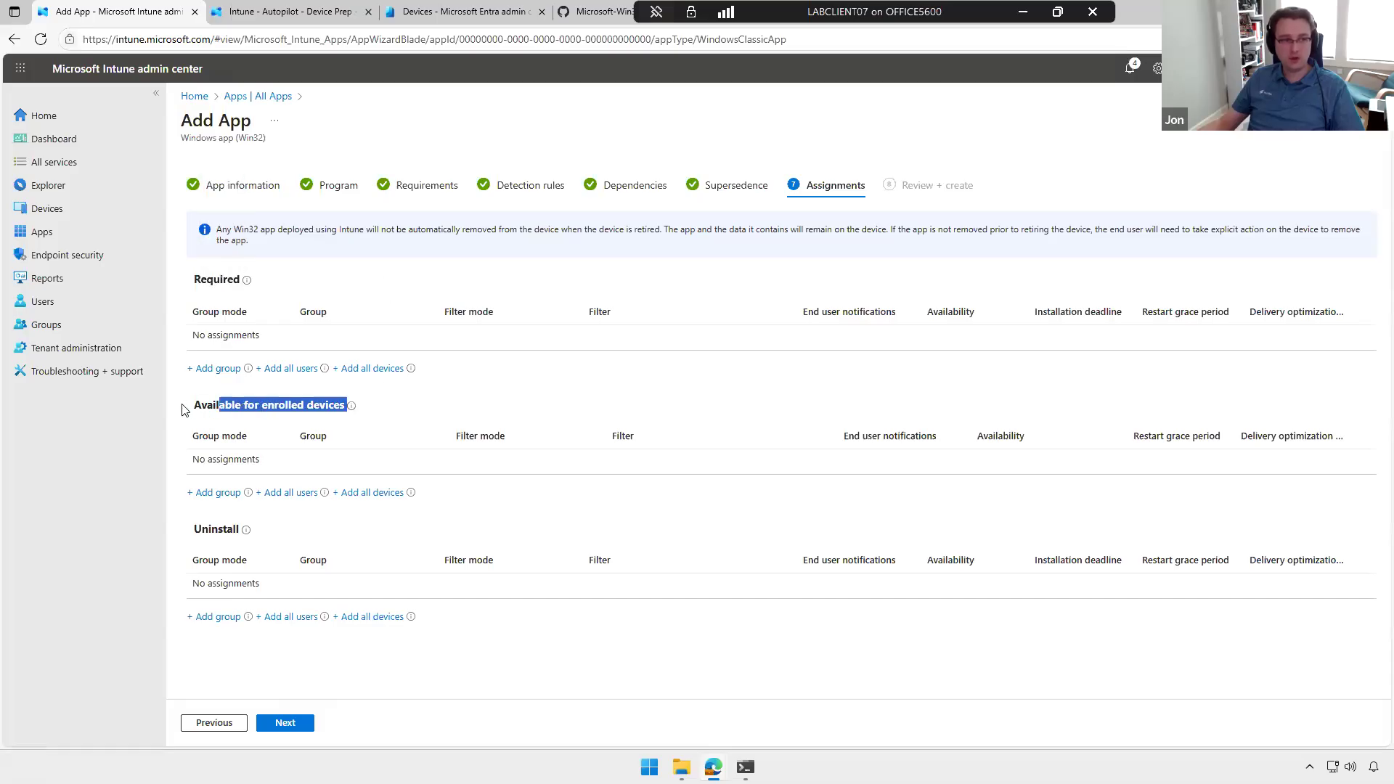
left_click(186, 405)
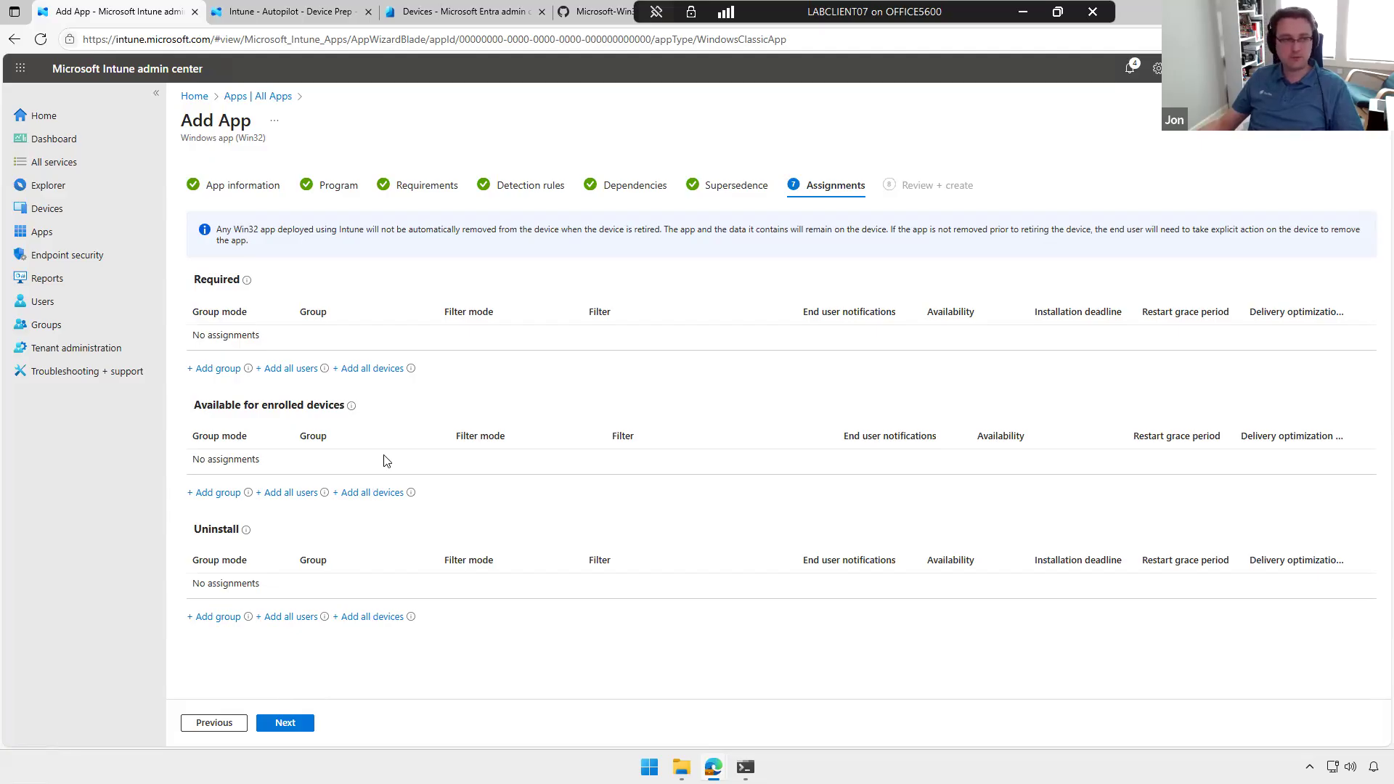
Step: Create the VLC Media Player app without assignments and check the notifications for its upload
left_click(292, 728)
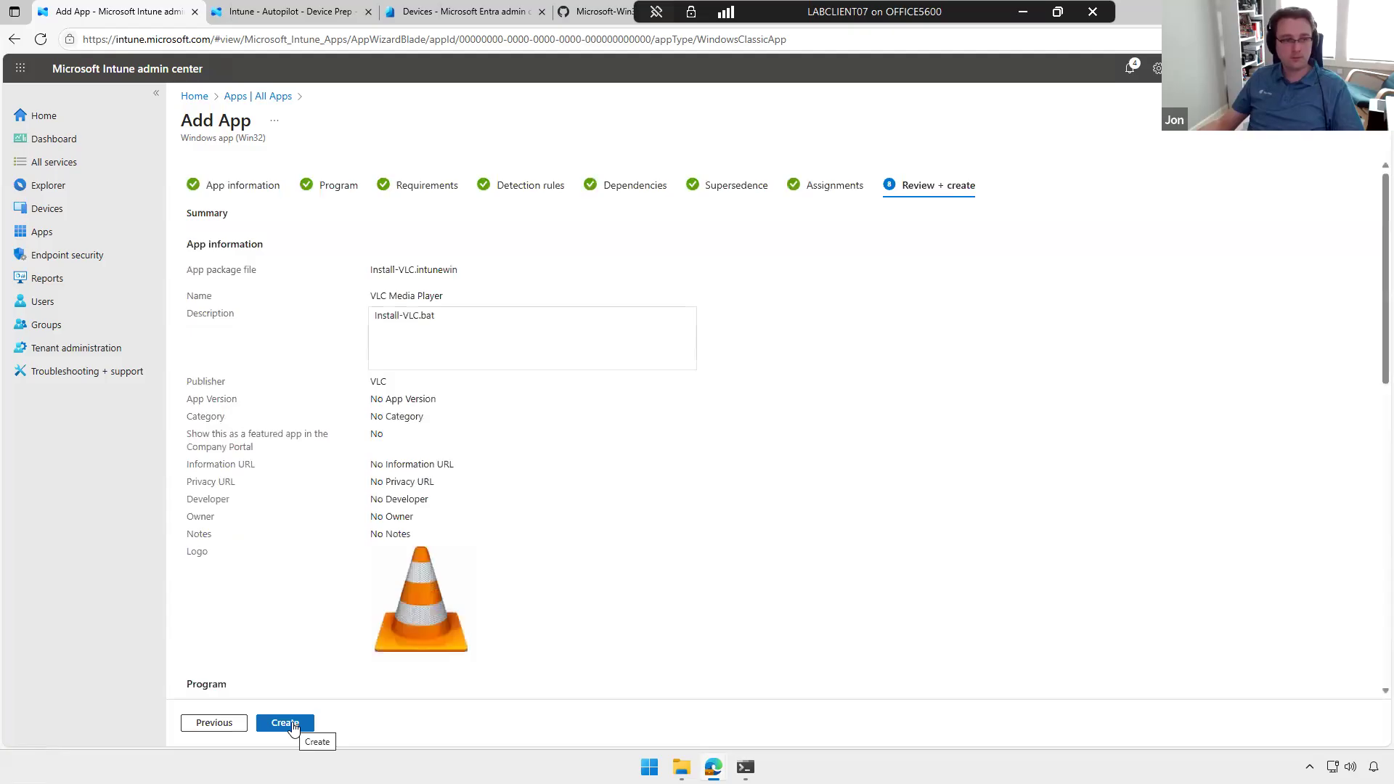
left_click(285, 723)
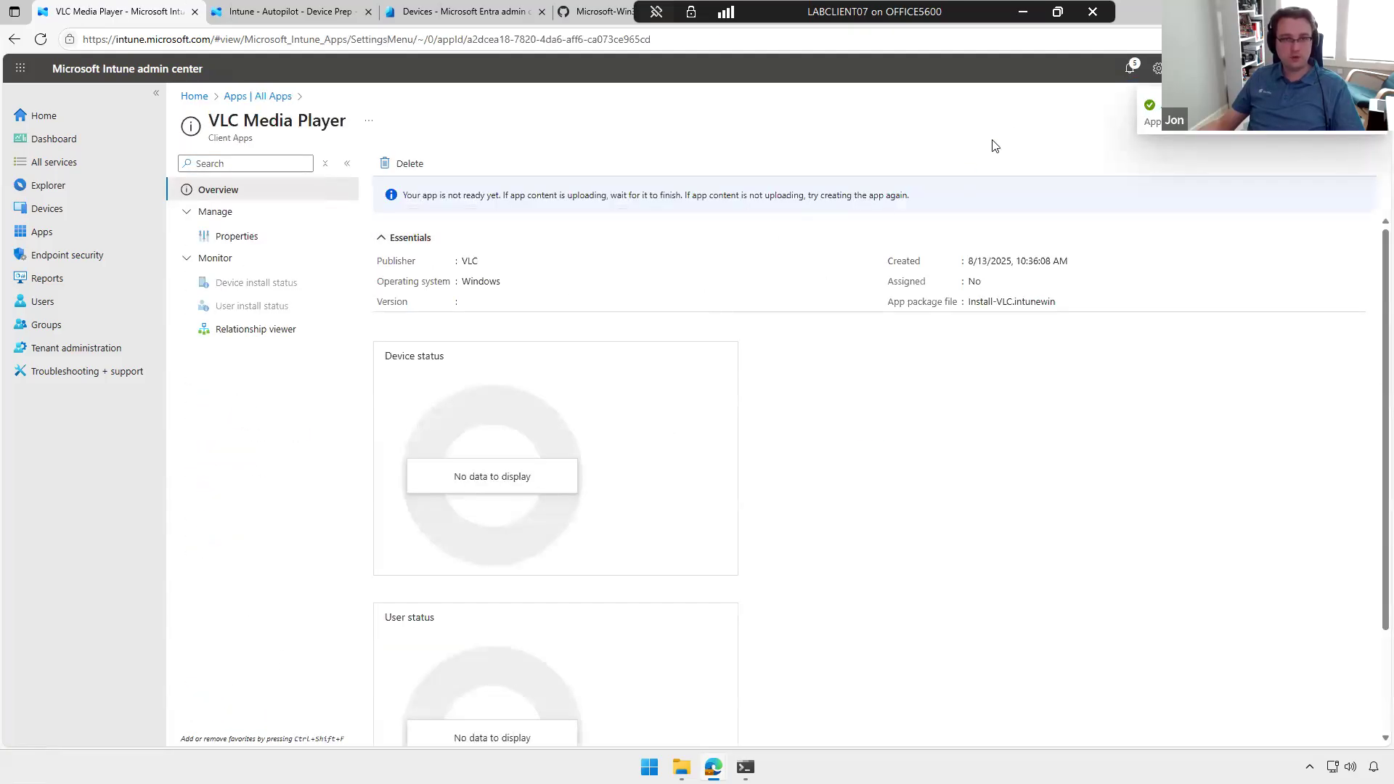
left_click(1129, 69)
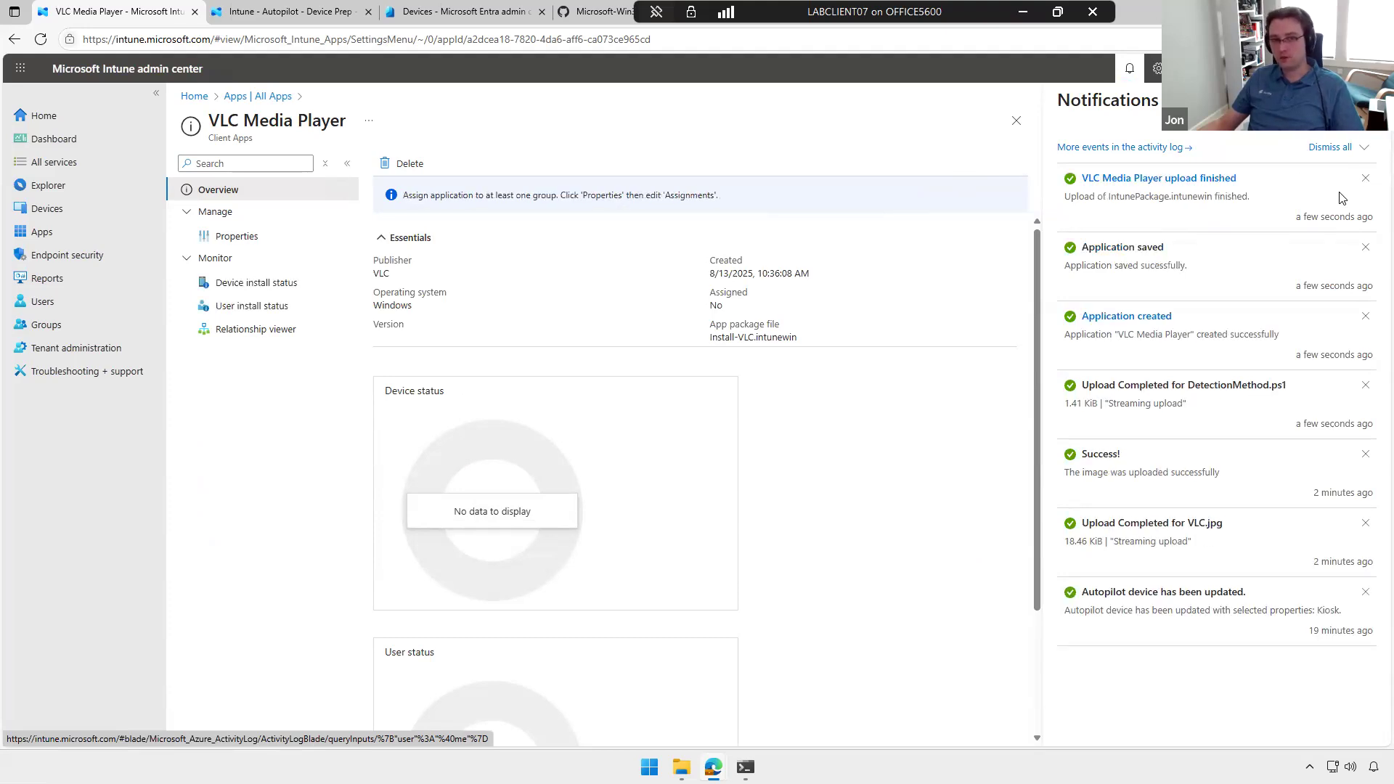
left_click(1371, 100)
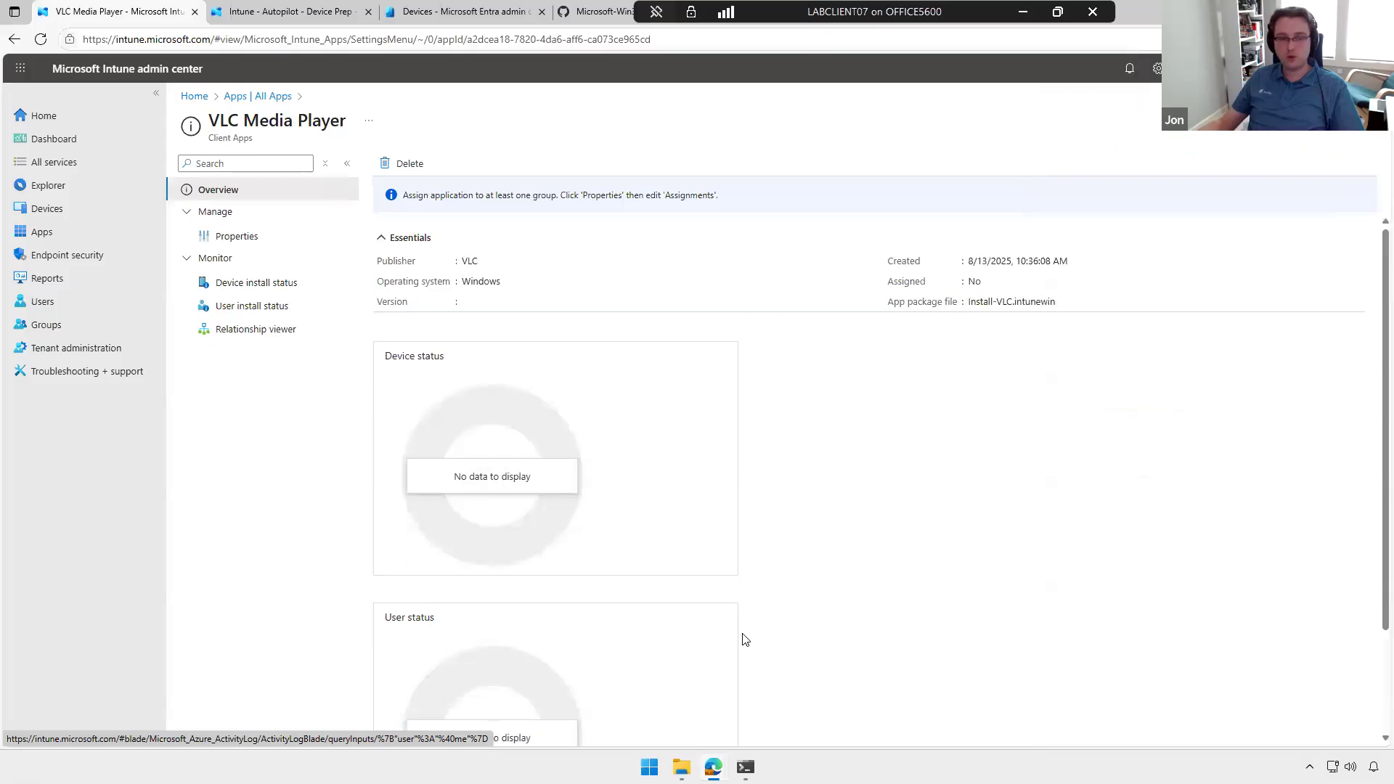
Step: Return from the VLC Media Player overview to the list of all Intune apps
left_click(682, 766)
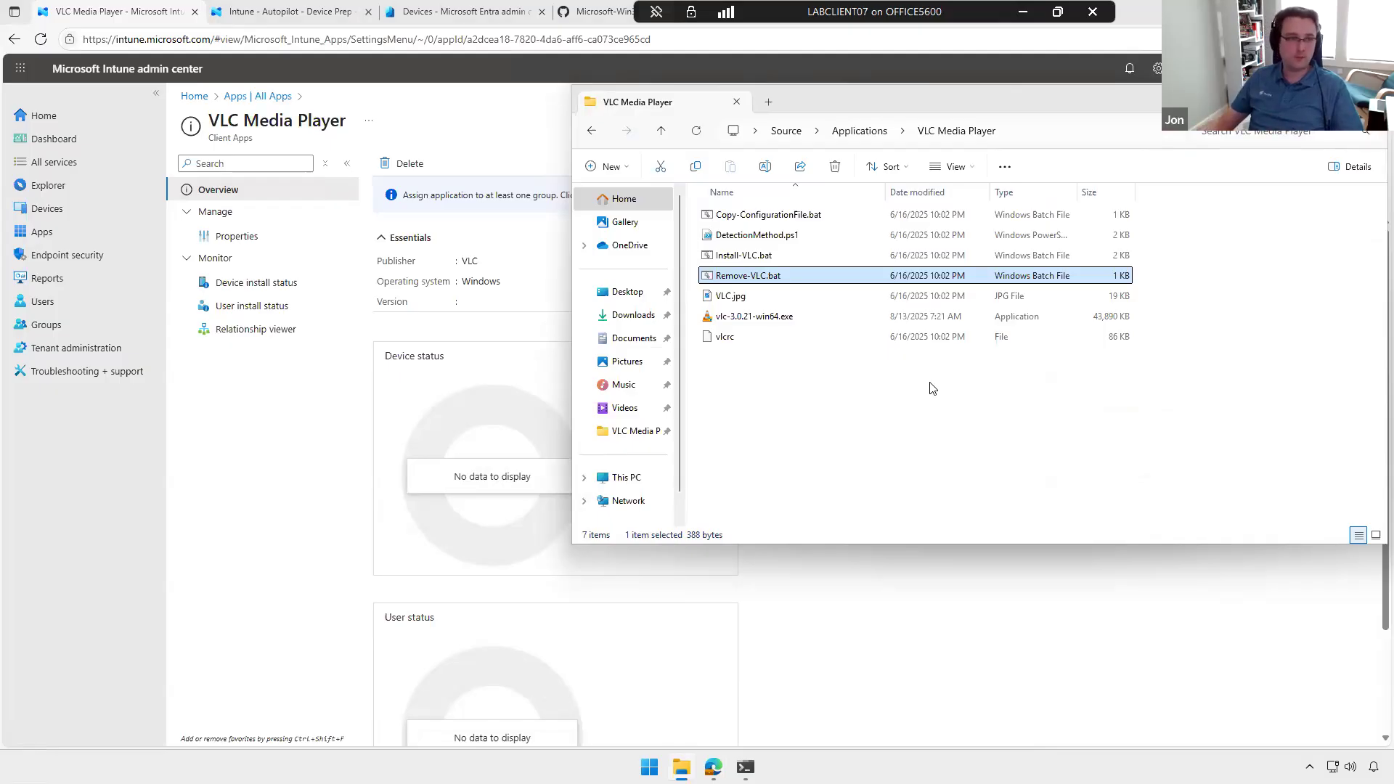
left_click(938, 657)
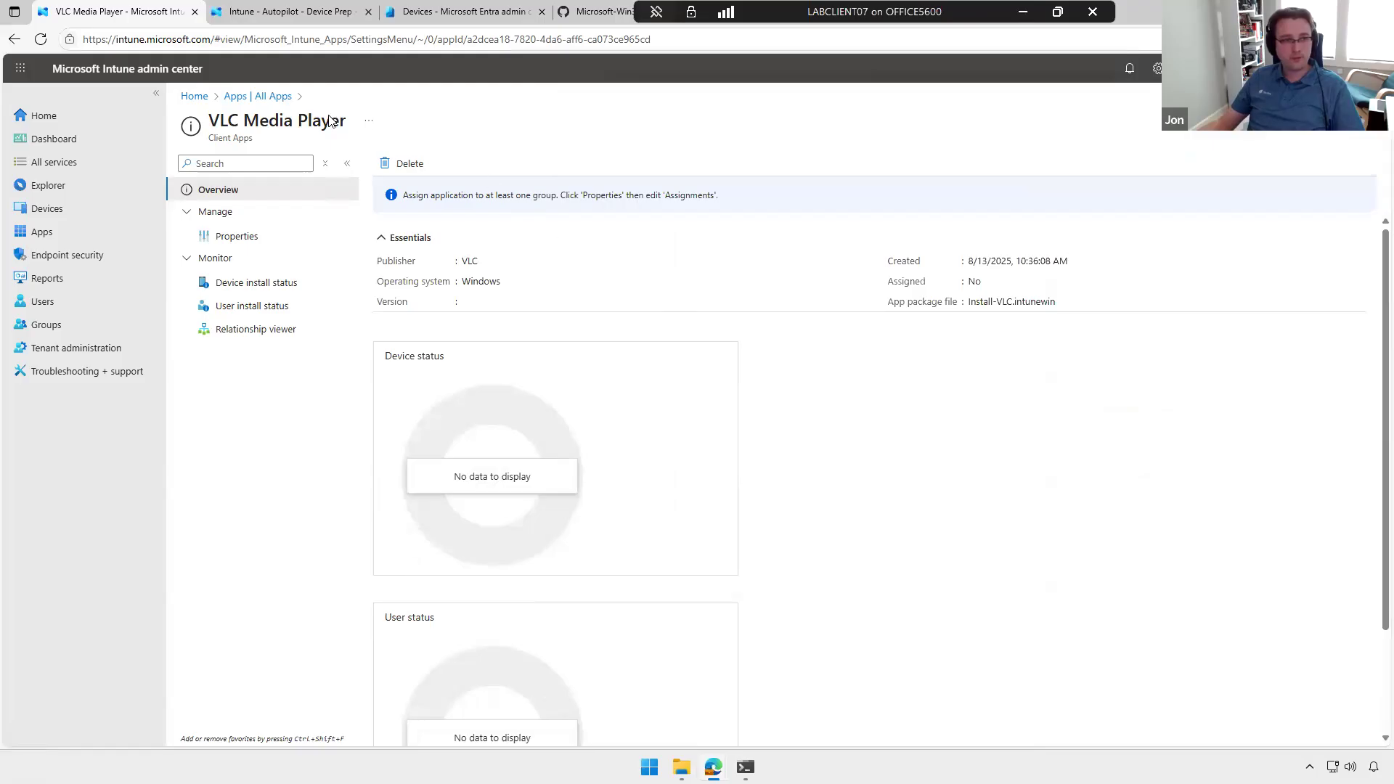
left_click(271, 99)
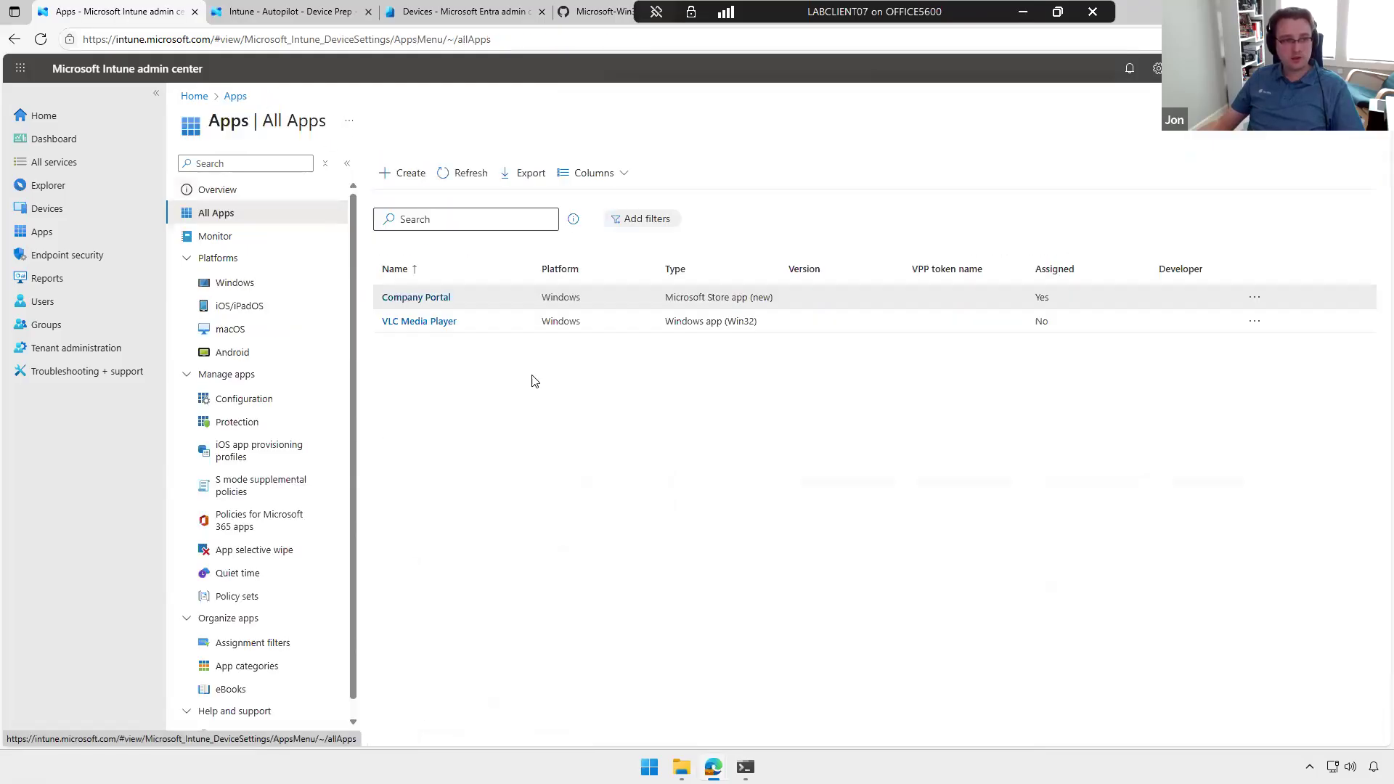
Step: Start adding a new app to Intune with the app type Microsoft Store app (new)
left_click(400, 177)
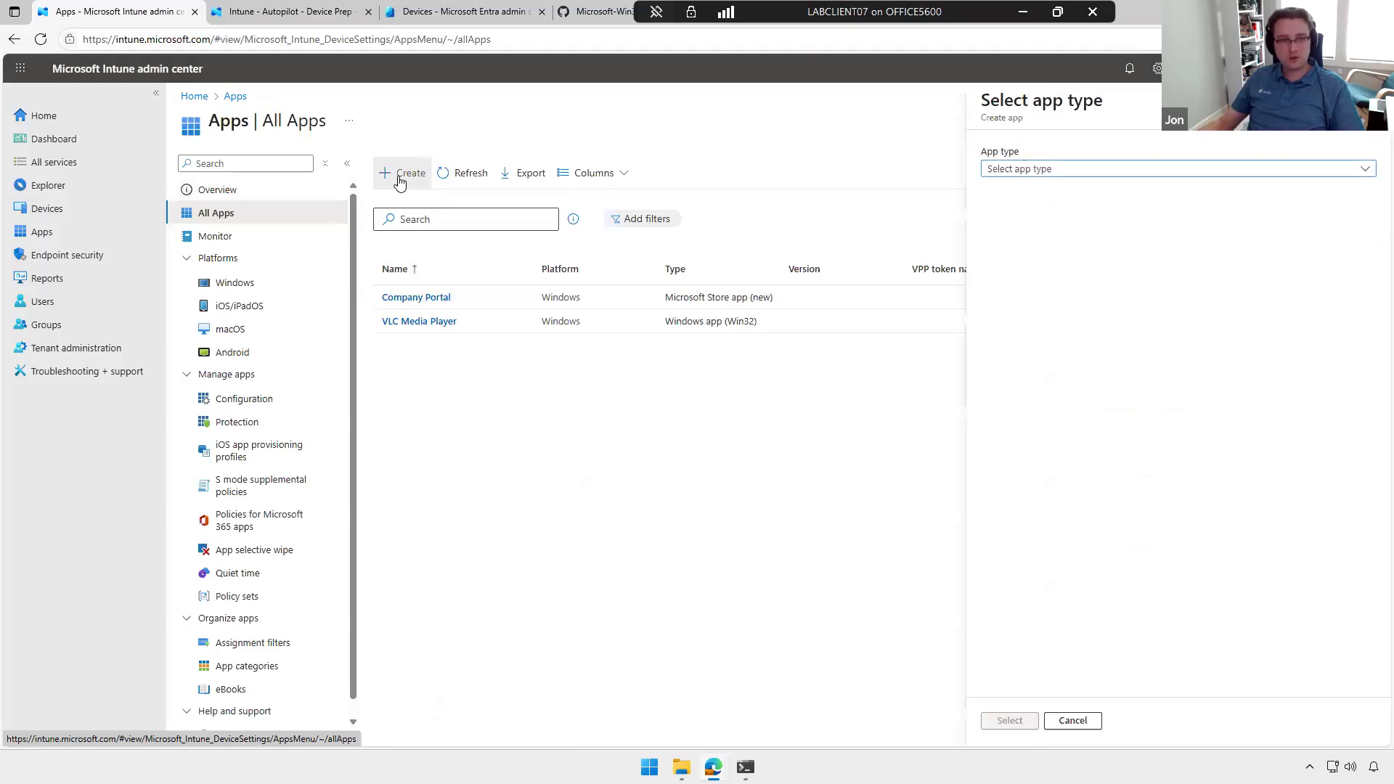
left_click(1080, 170)
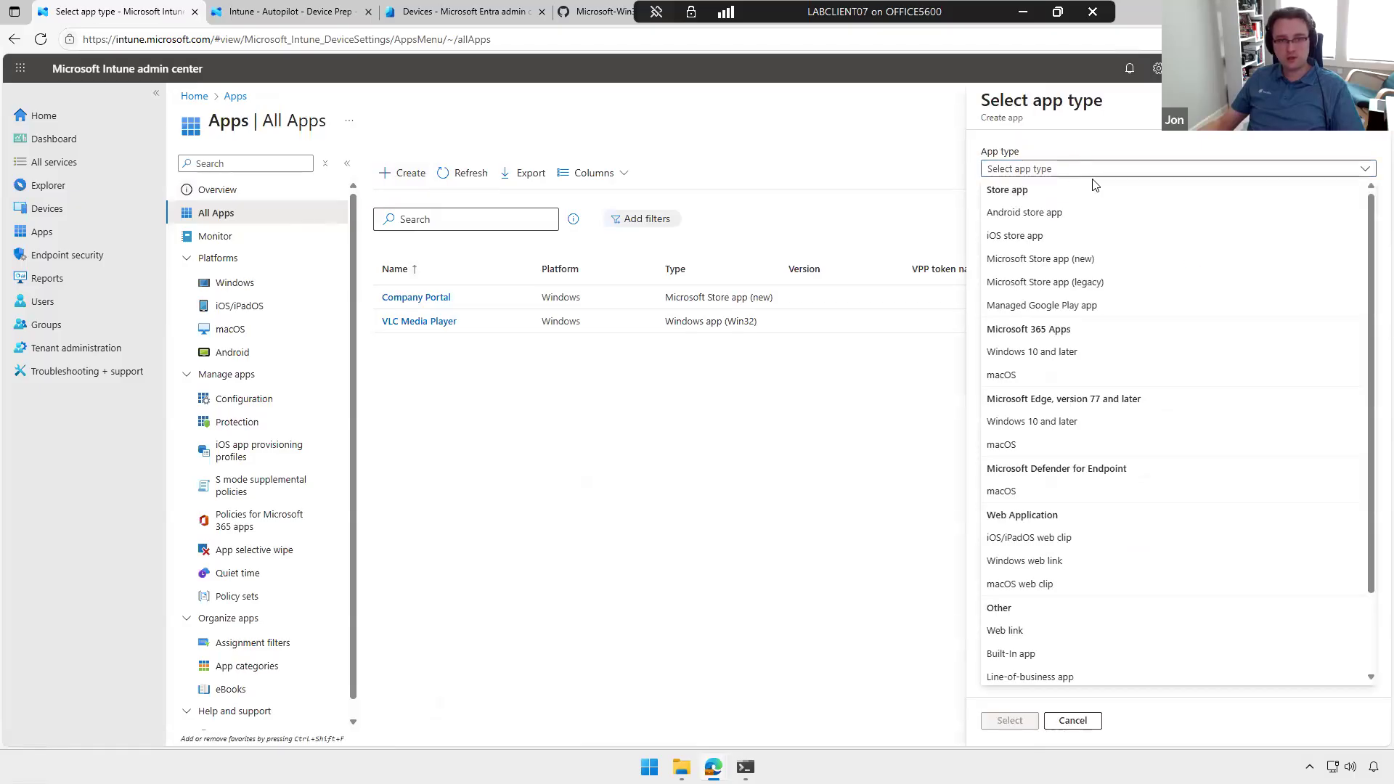
left_click(1060, 261)
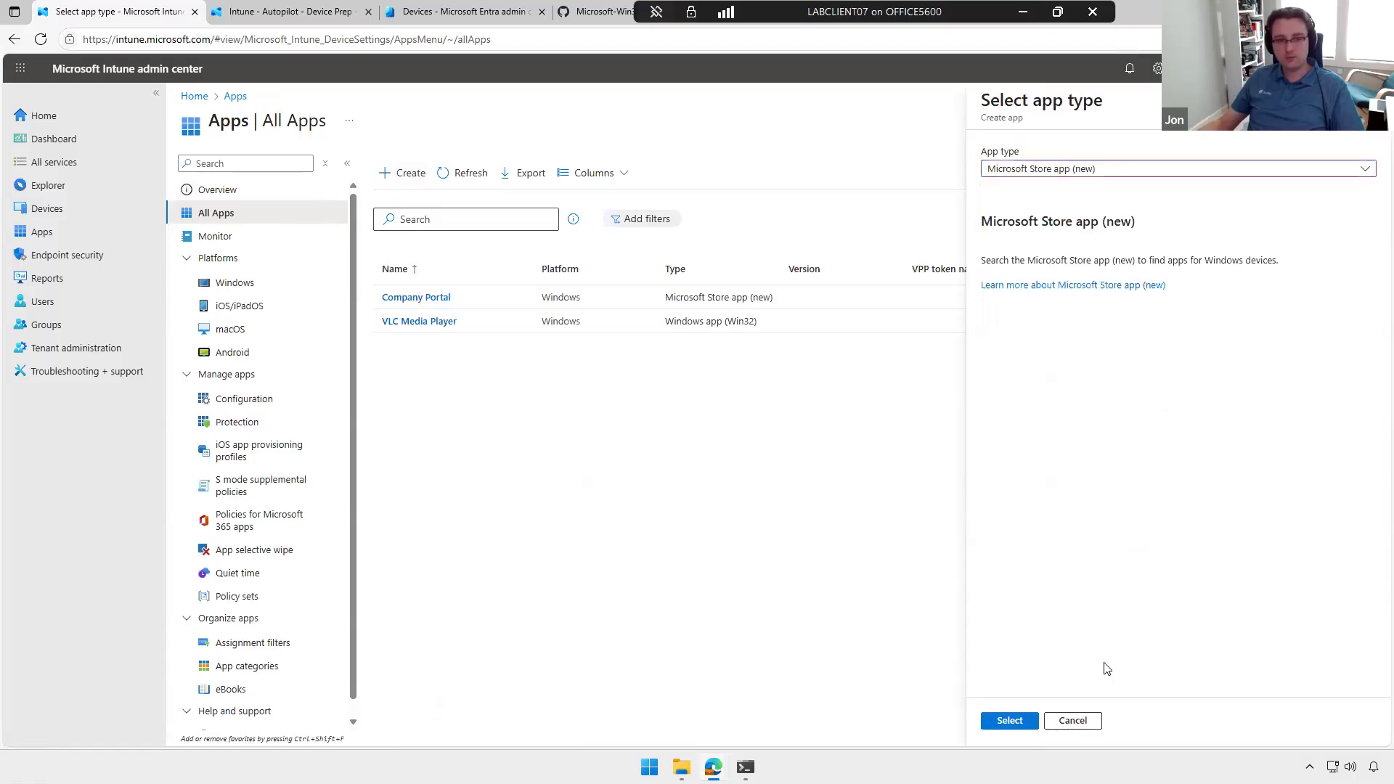
left_click(1008, 721)
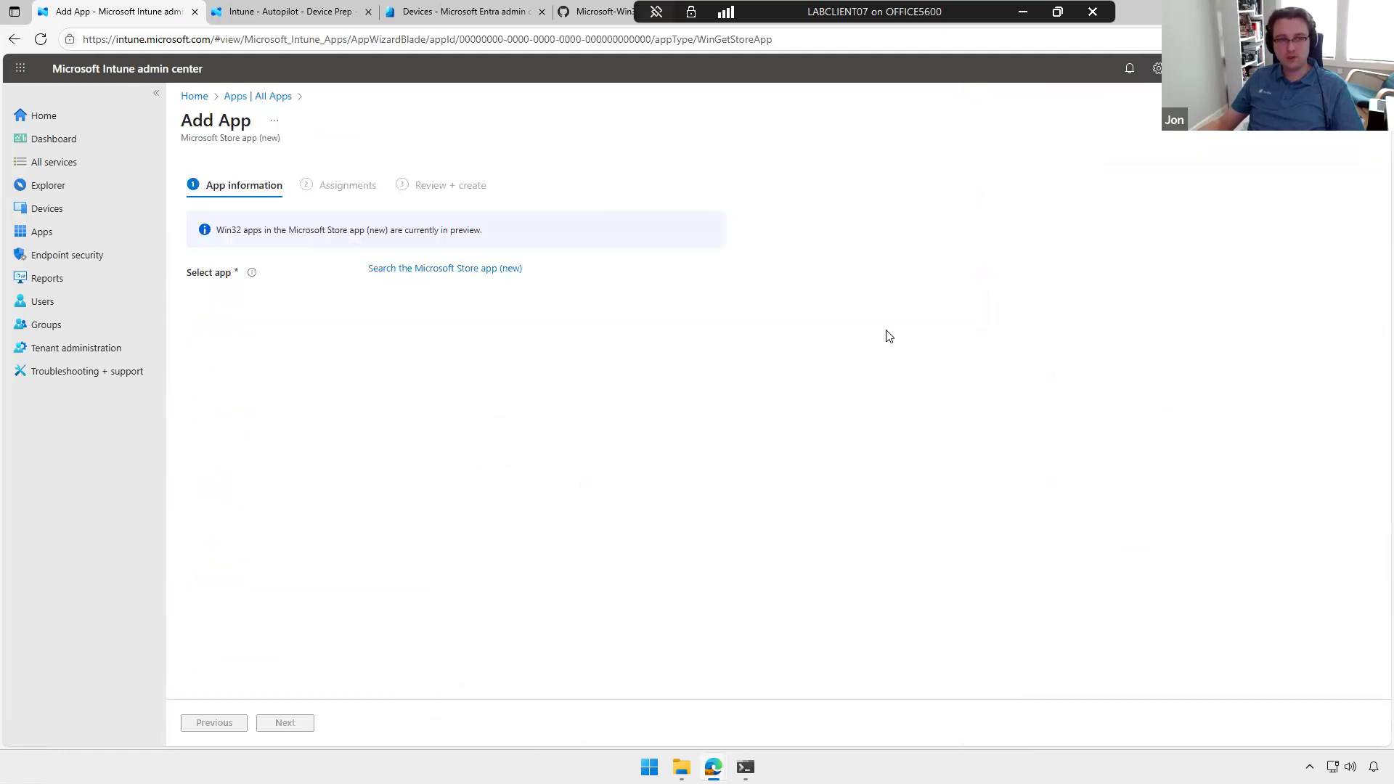
Step: Search the Microsoft Store for vlc and select the Win32 version of VLC published by VideoLAN
left_click(472, 274)
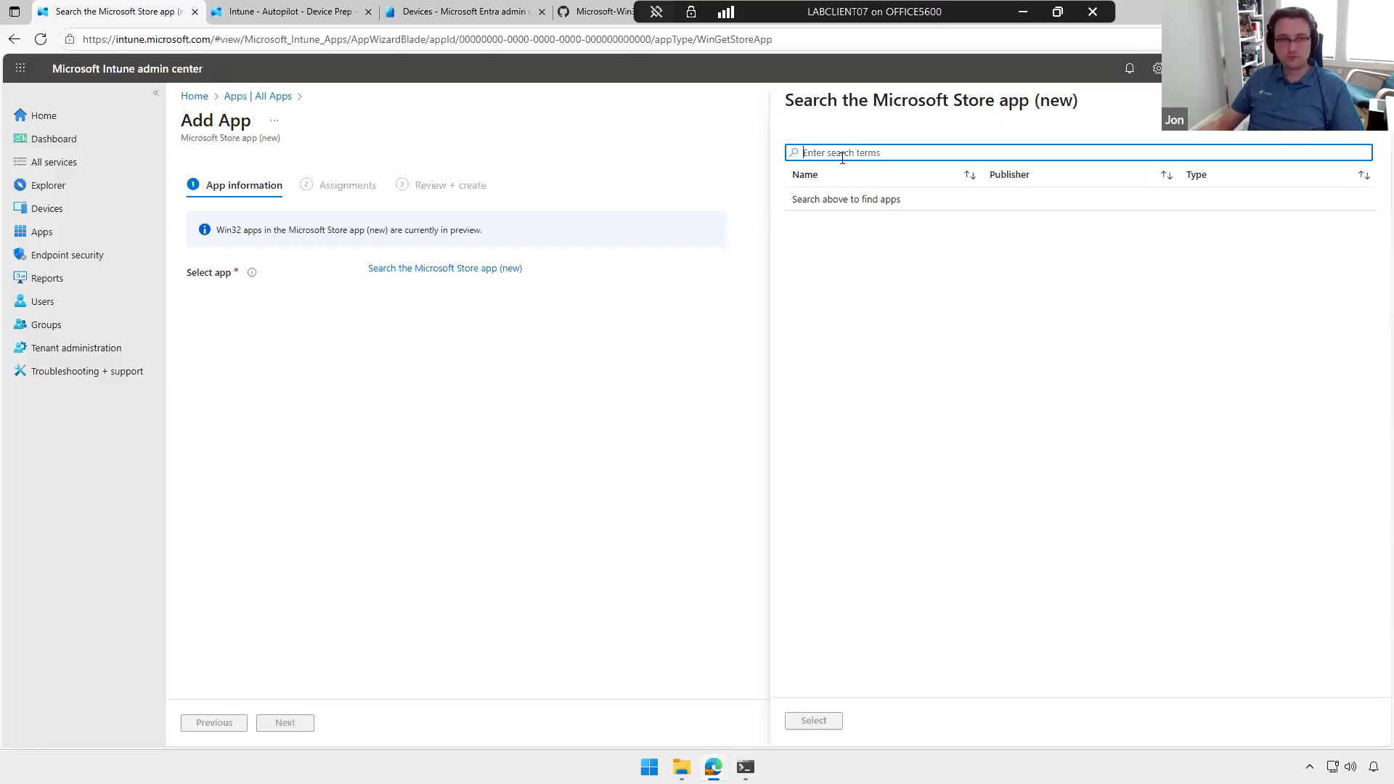
type("vlc")
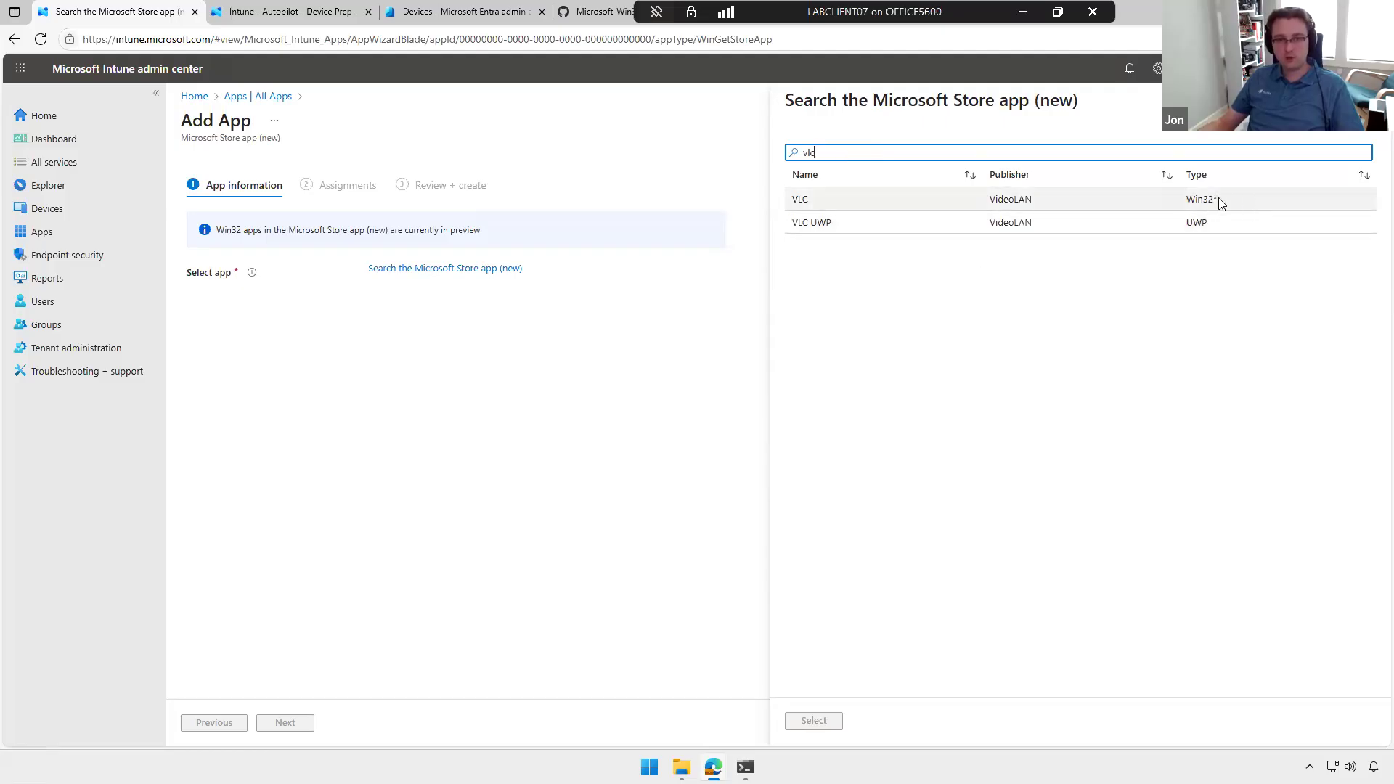
left_click(1145, 202)
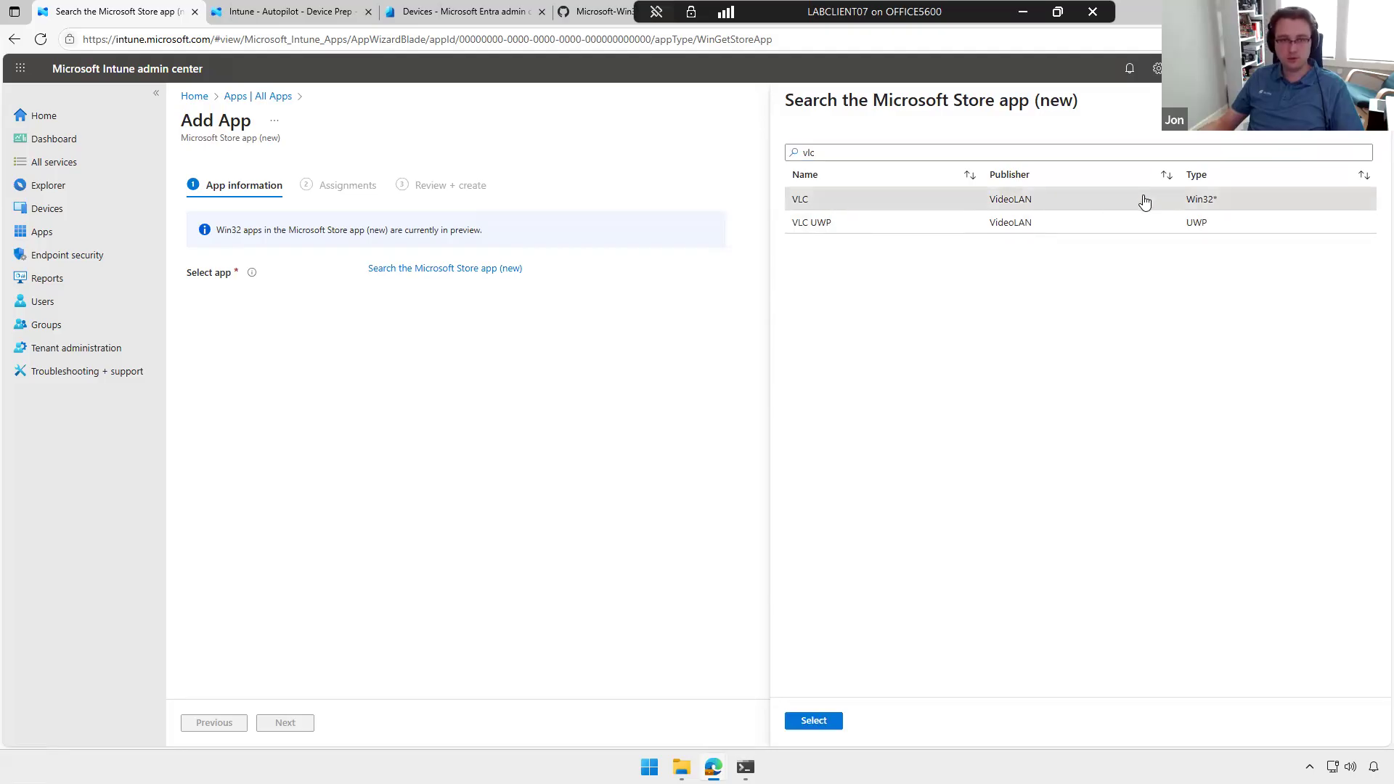
left_click(811, 721)
Step: Name the Store app VLC Media Player and proceed to its Assignments
scroll(624, 537, "down", 1)
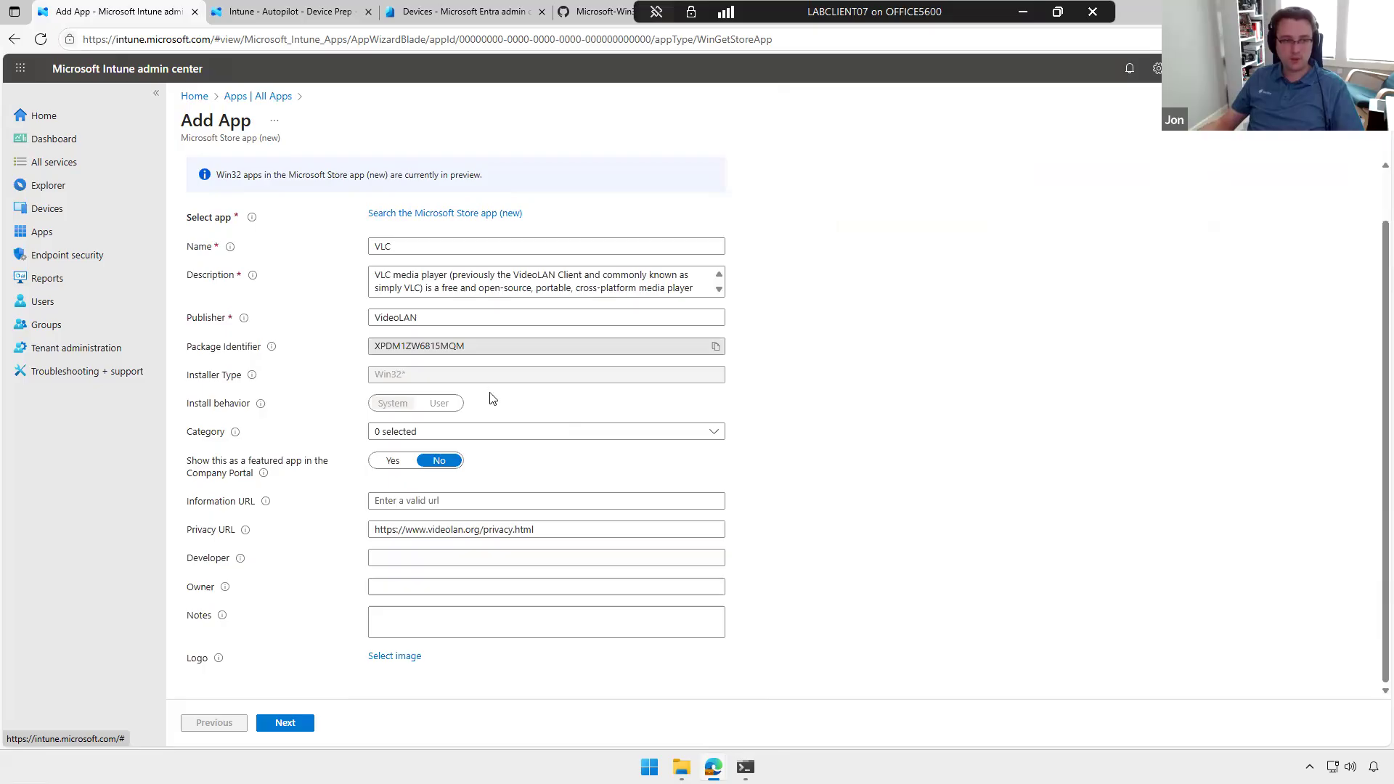
scroll(552, 488, "up", 1)
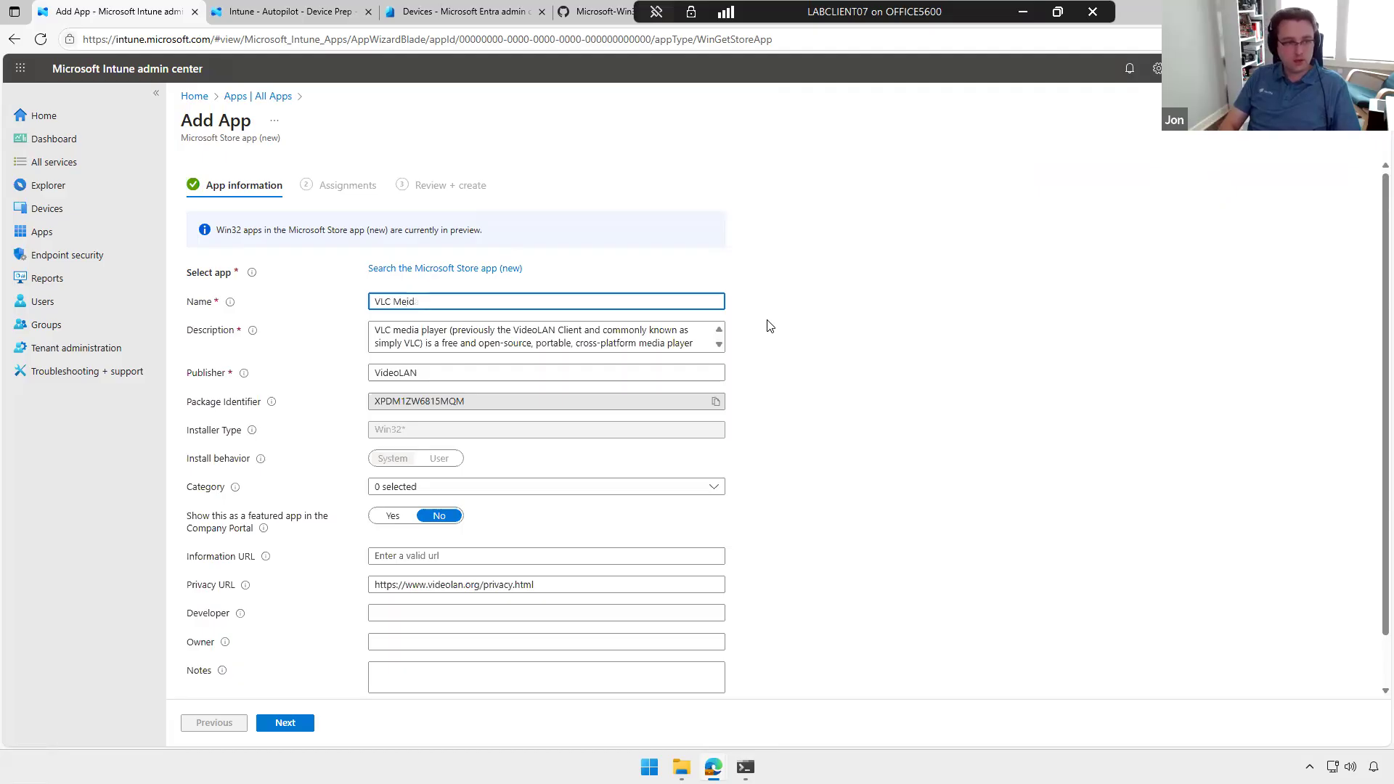
type("Media Player")
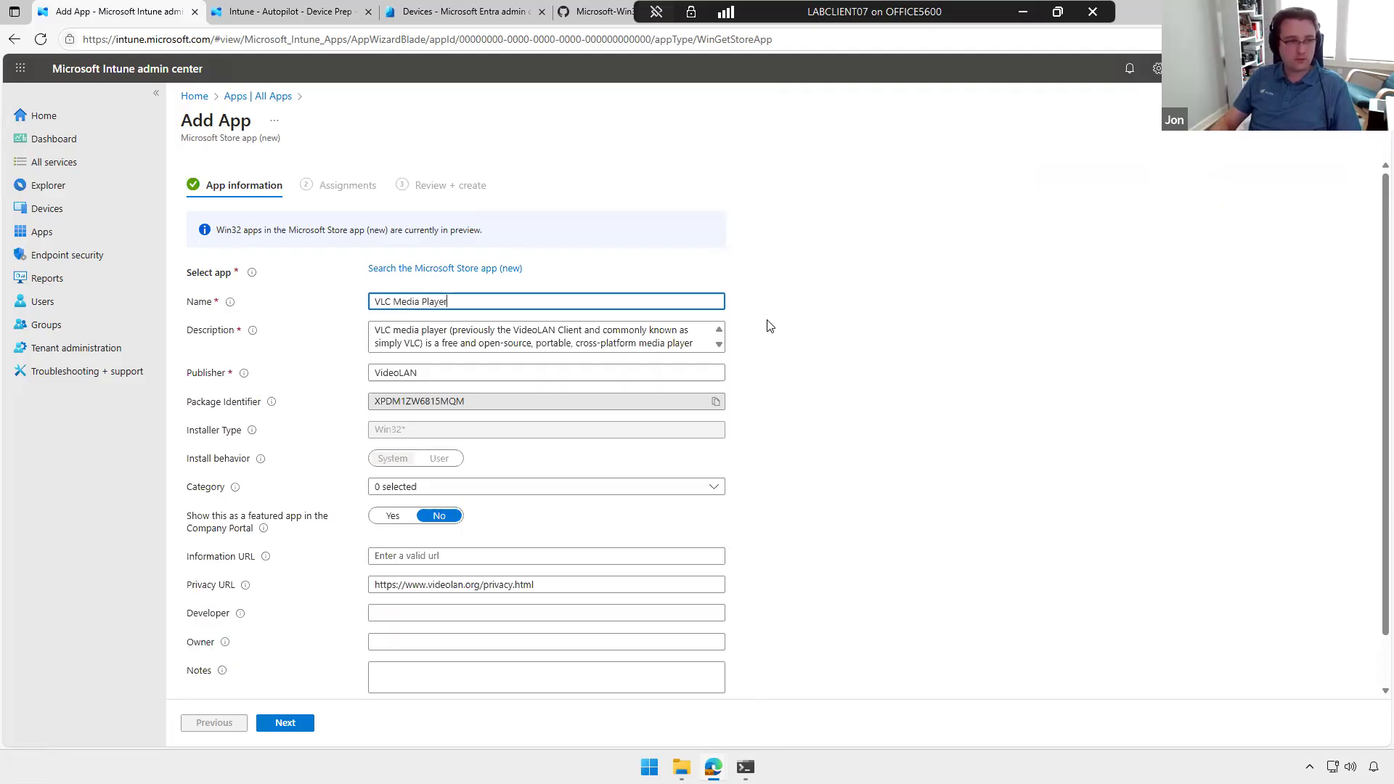
left_click(286, 722)
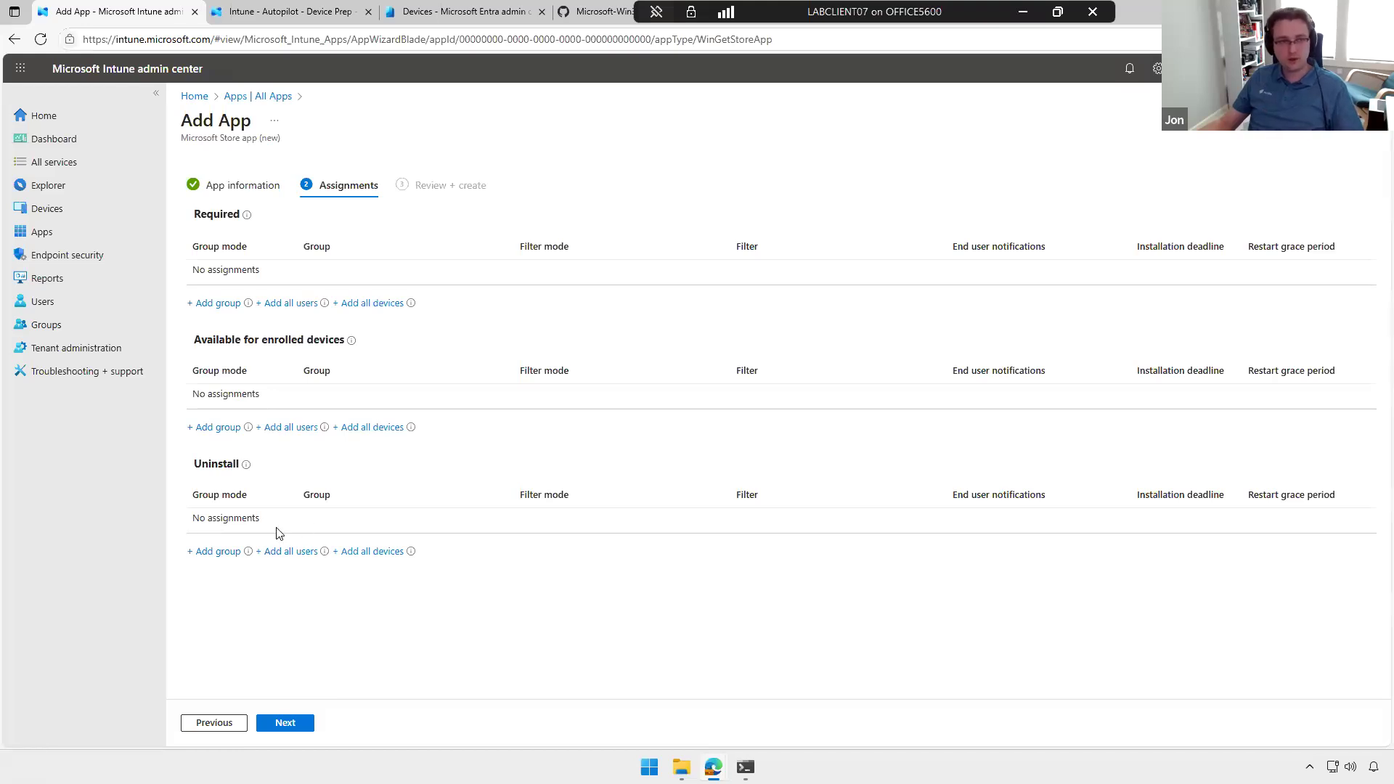
Step: Create the Store version of VLC Media Player without assignments and return to the list of all apps
left_click(300, 722)
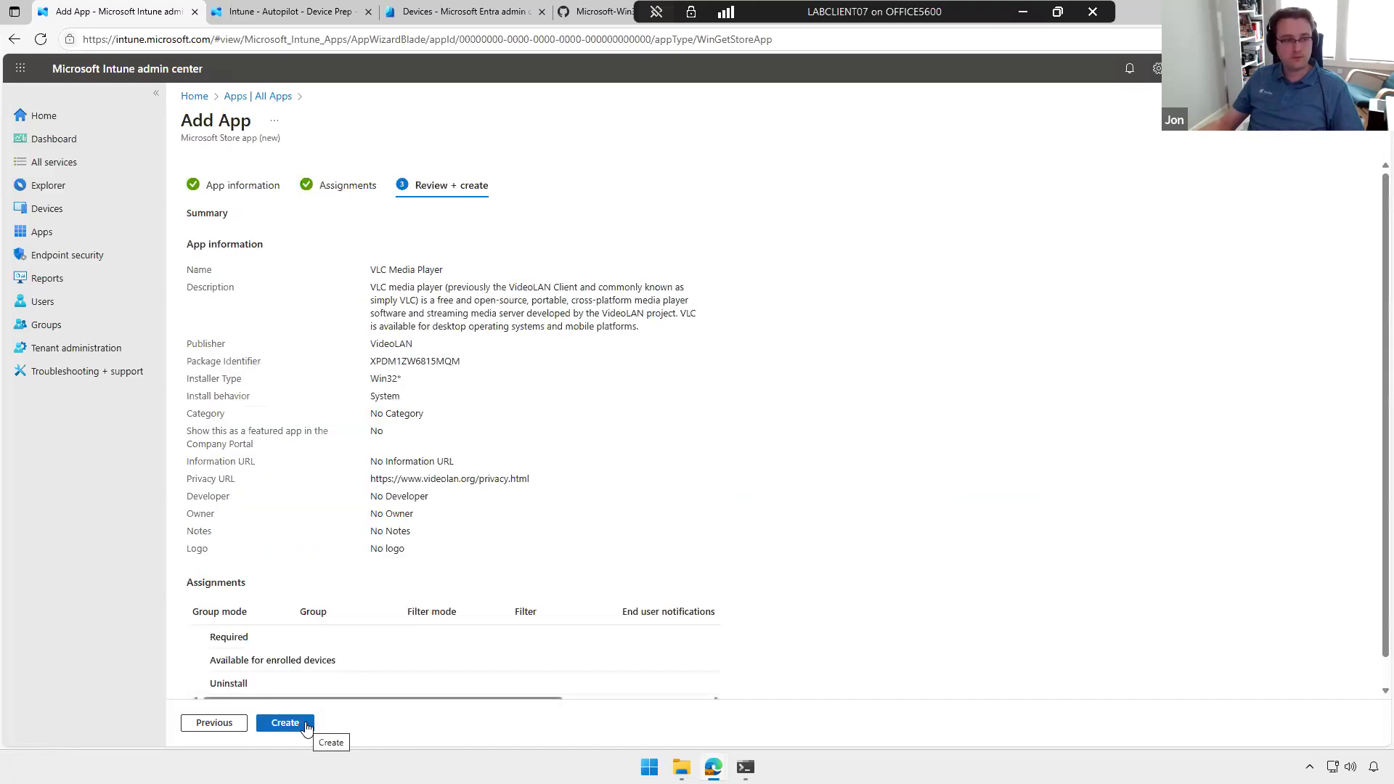
left_click(300, 723)
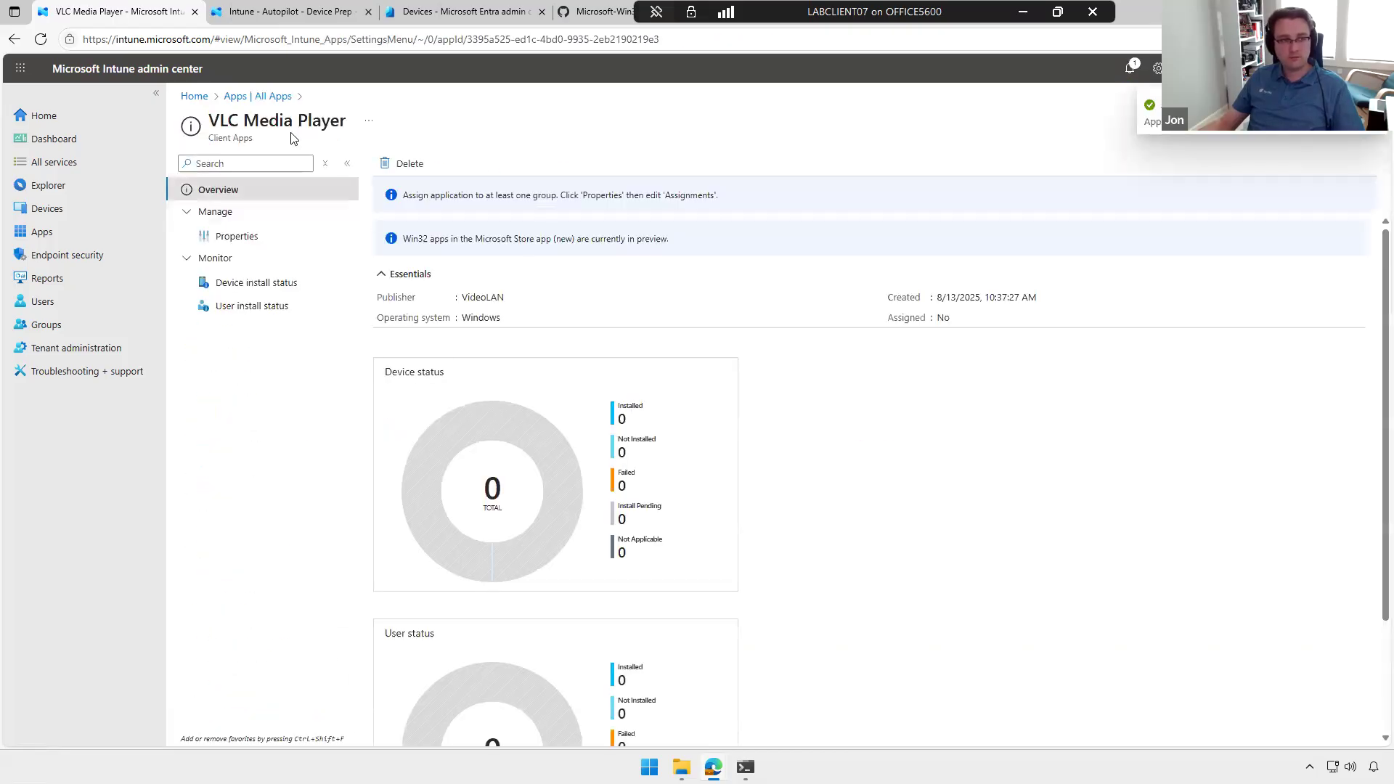
left_click(272, 96)
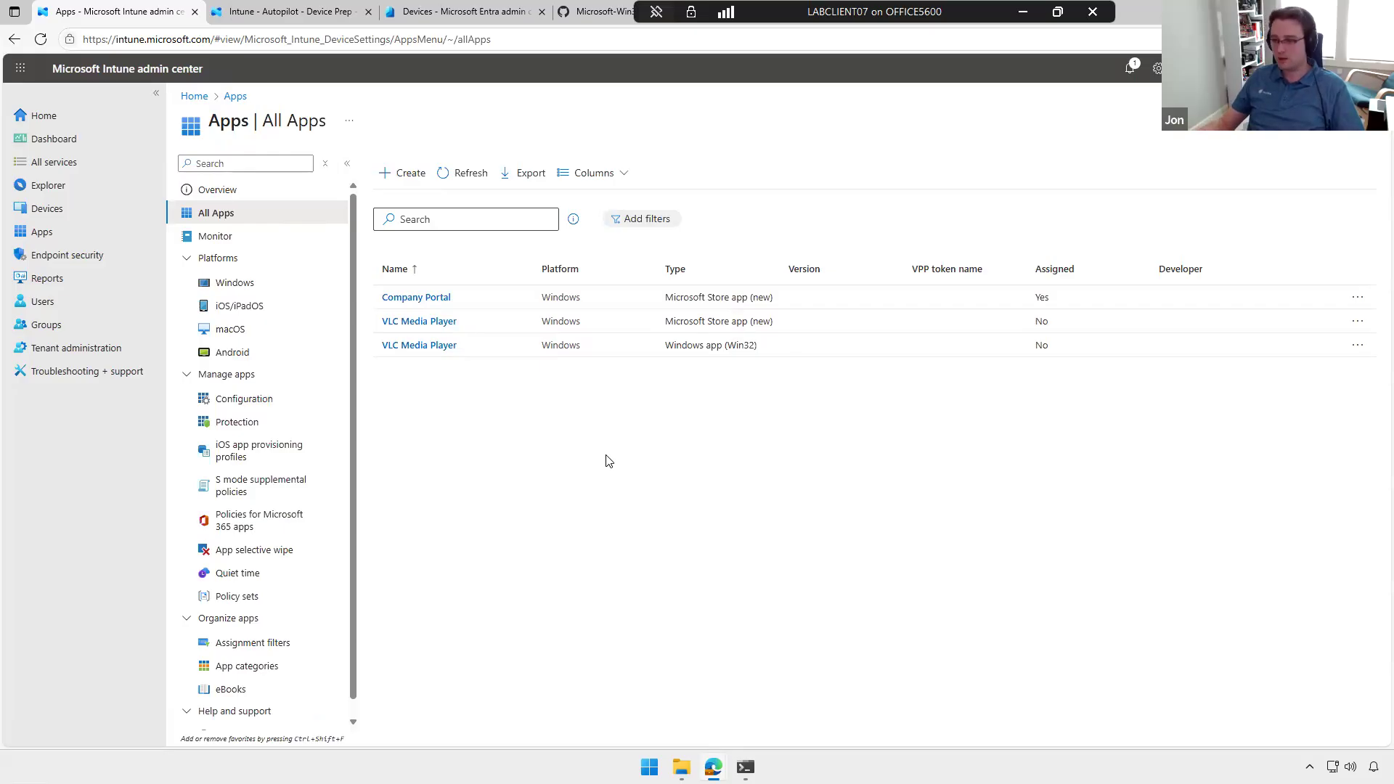
Step: Switch to the Command Prompt session in the terminal and run winget search vlc
left_click(746, 768)
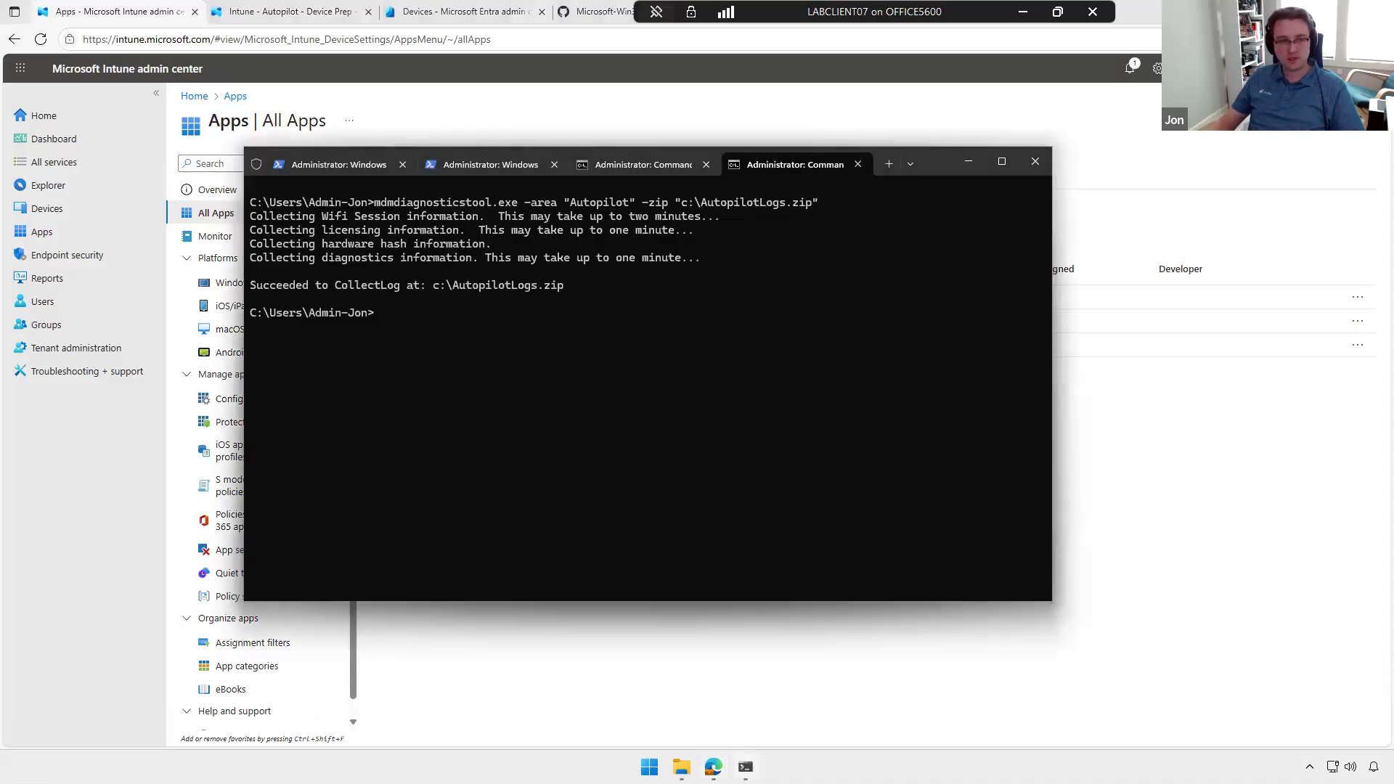
left_click(662, 163)
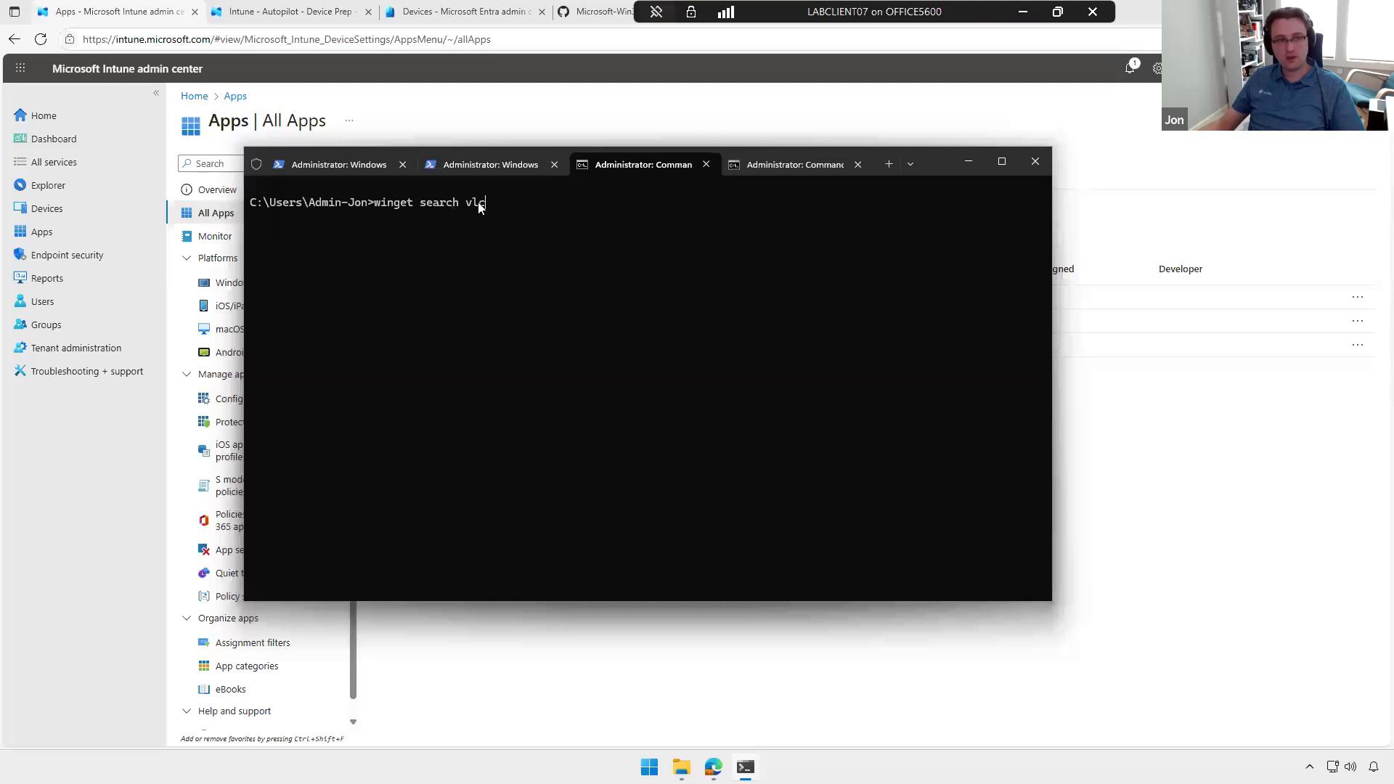
key("Return")
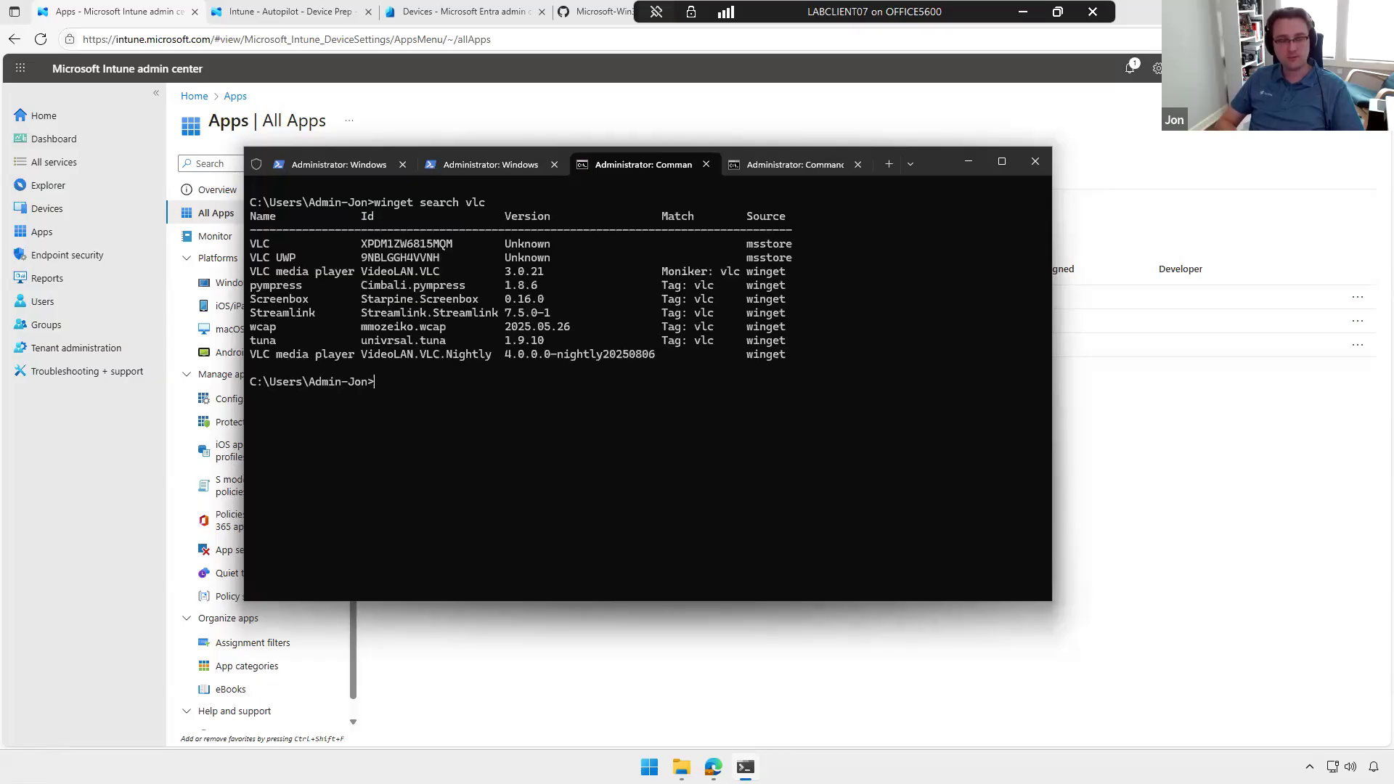
Step: Write the command winget install vlc at the prompt without running it, and minimize the terminal to return to Intune
type("wing")
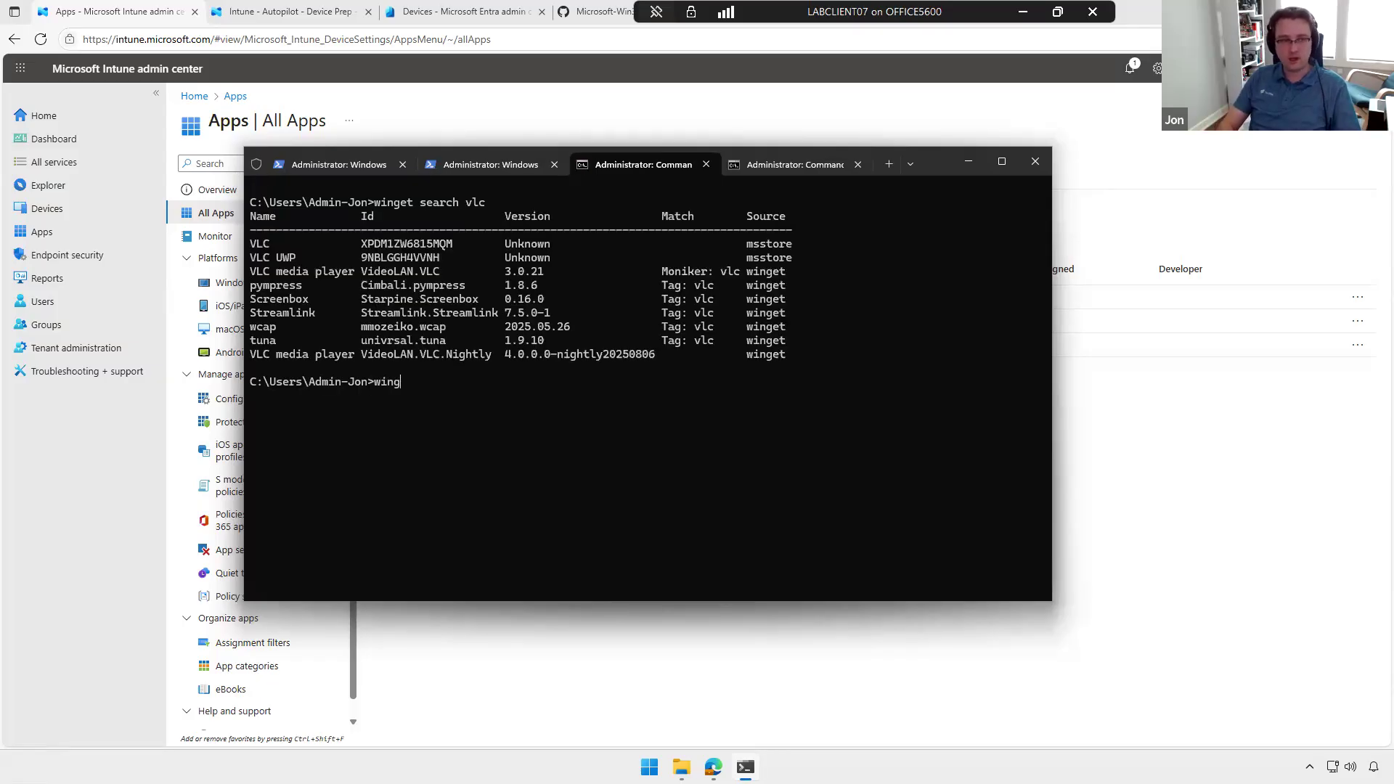
type("et install vlc")
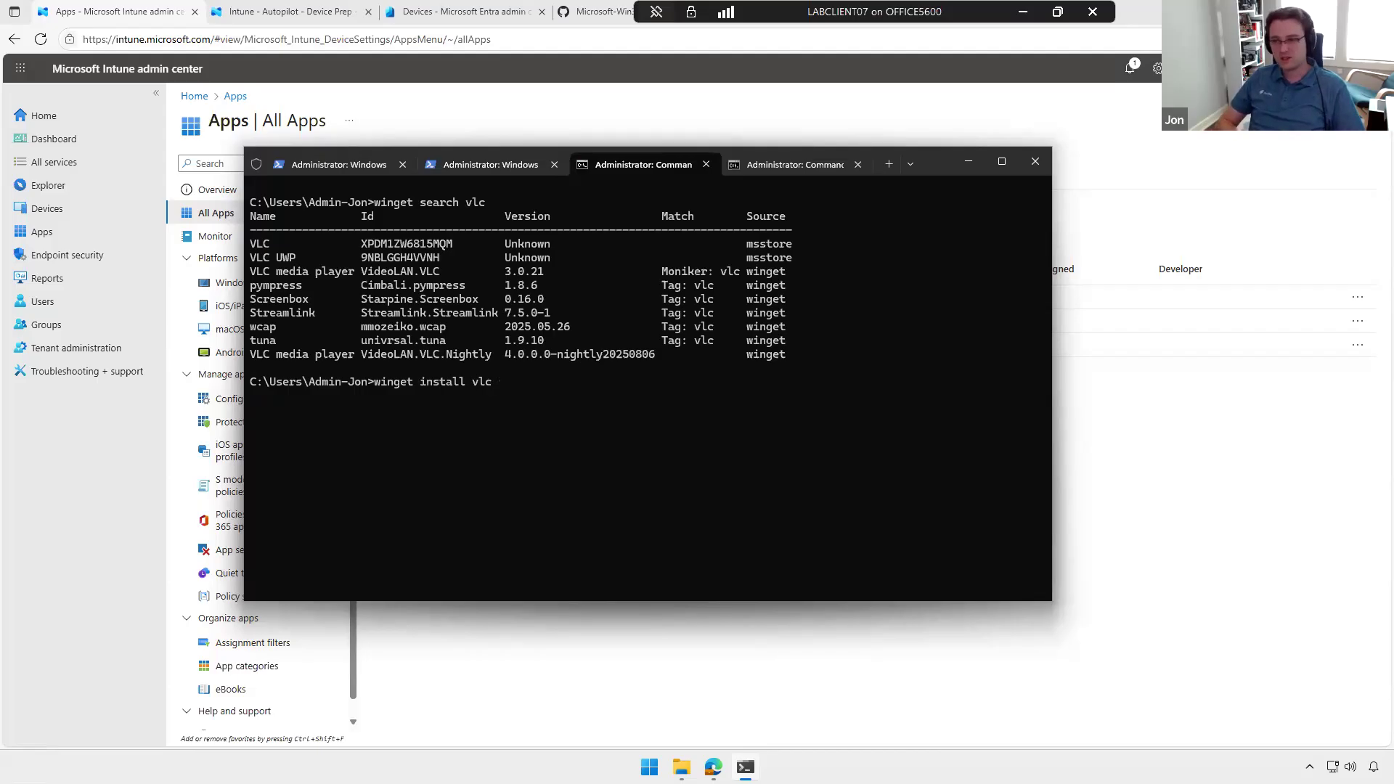
key("BackSpace")
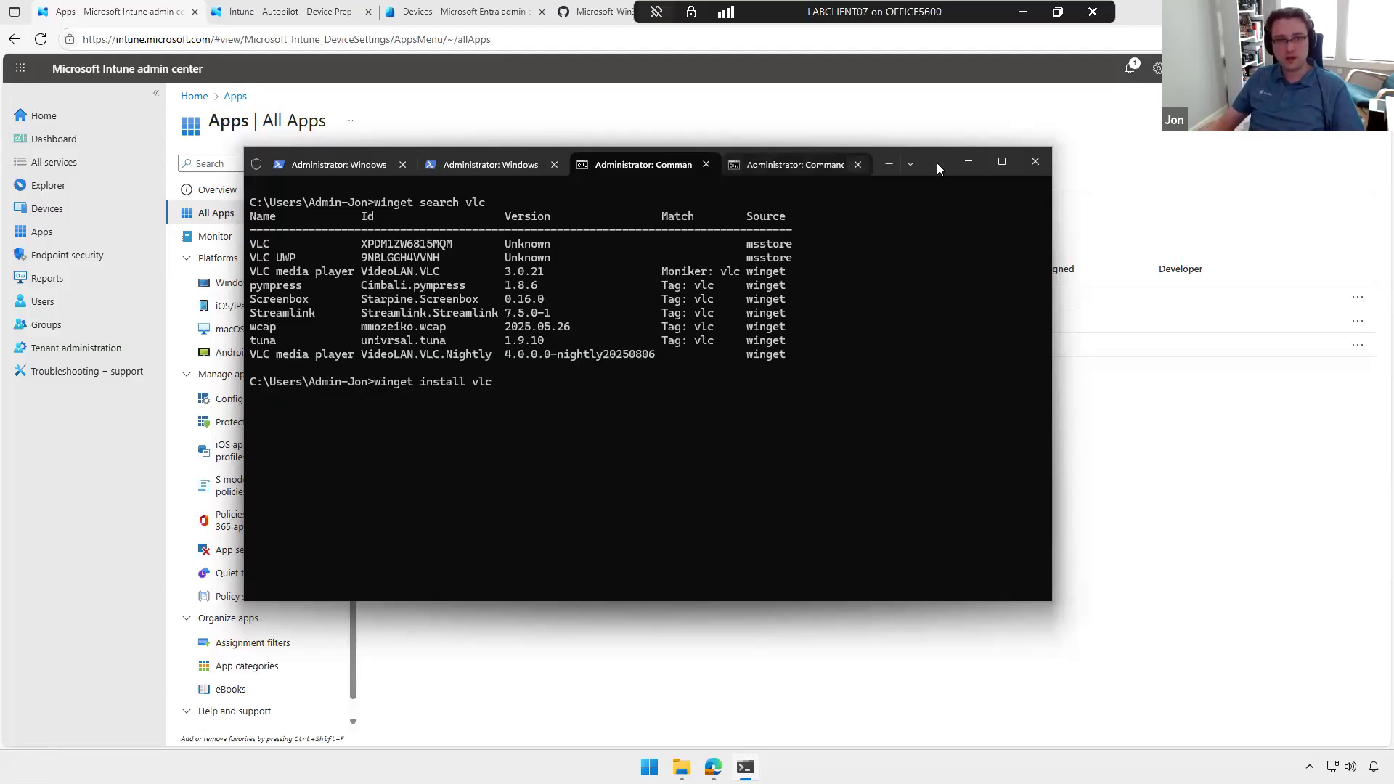
left_click(970, 160)
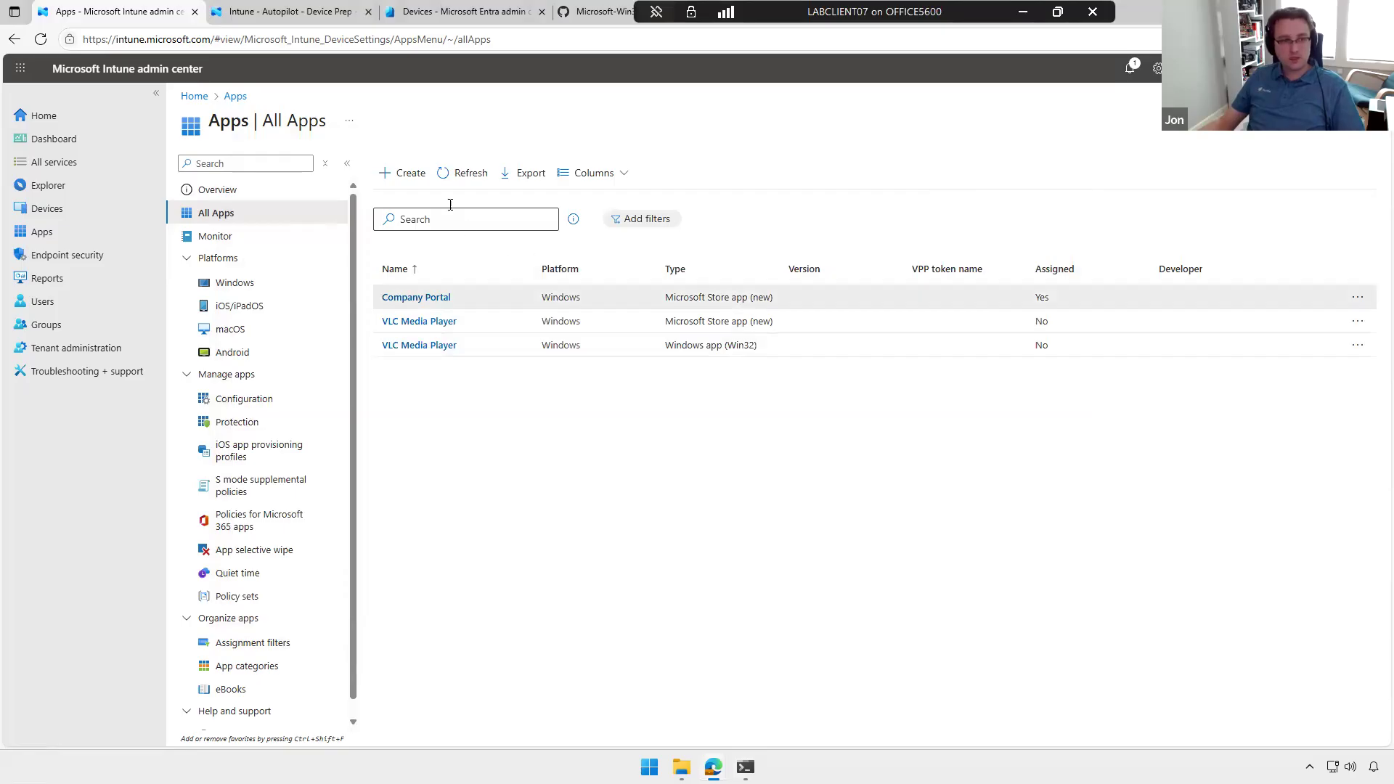
Step: Review the app types available for a new Intune app, and leave the selection without choosing one
left_click(402, 175)
left_click(1111, 170)
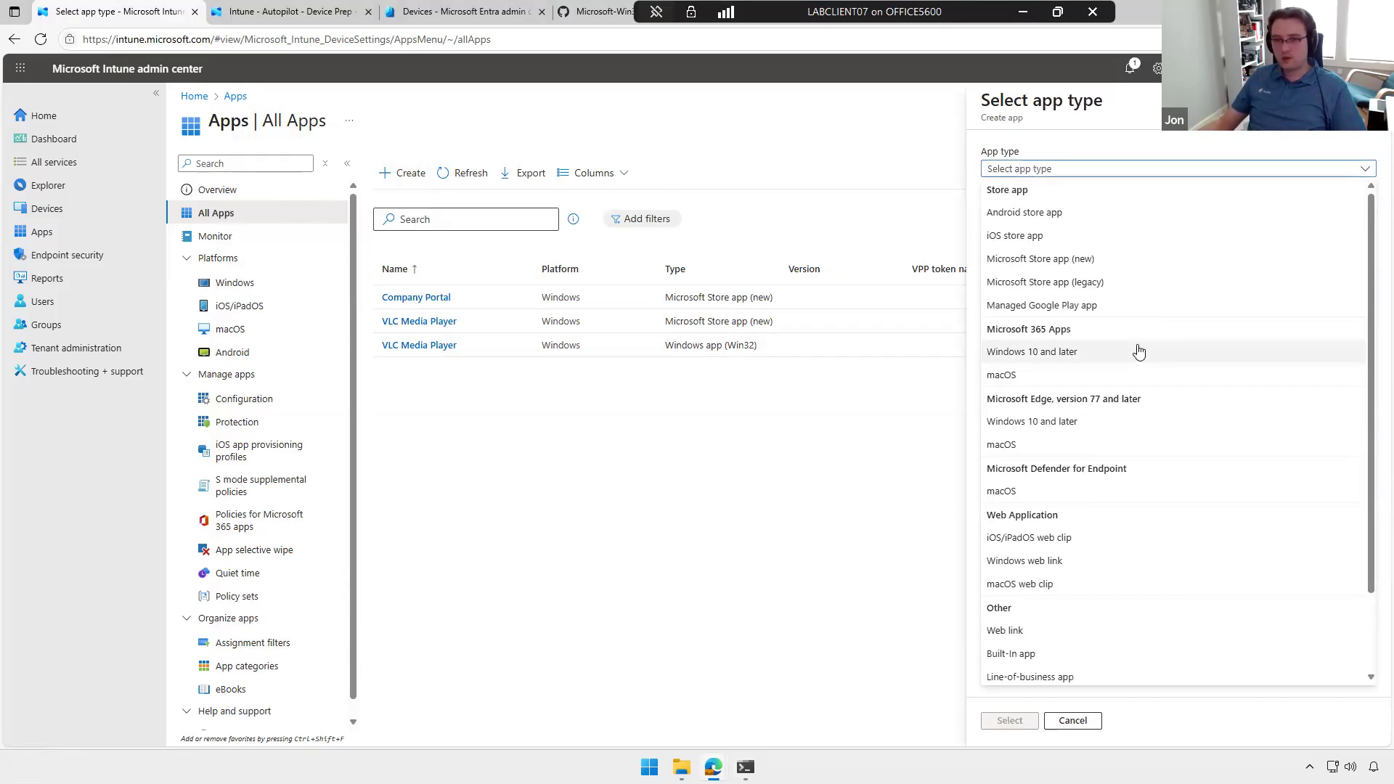
scroll(1136, 356, "down", 1)
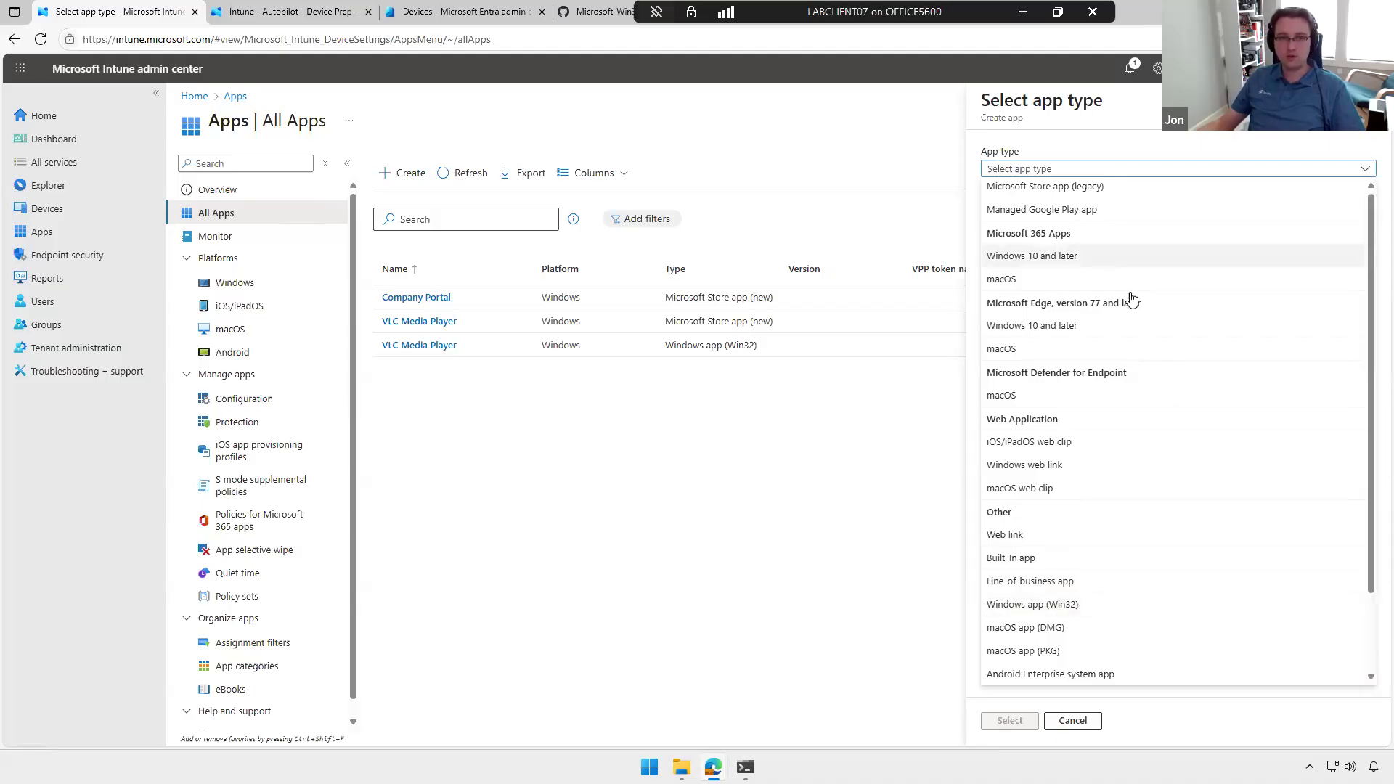
scroll(1075, 261, "up", 2)
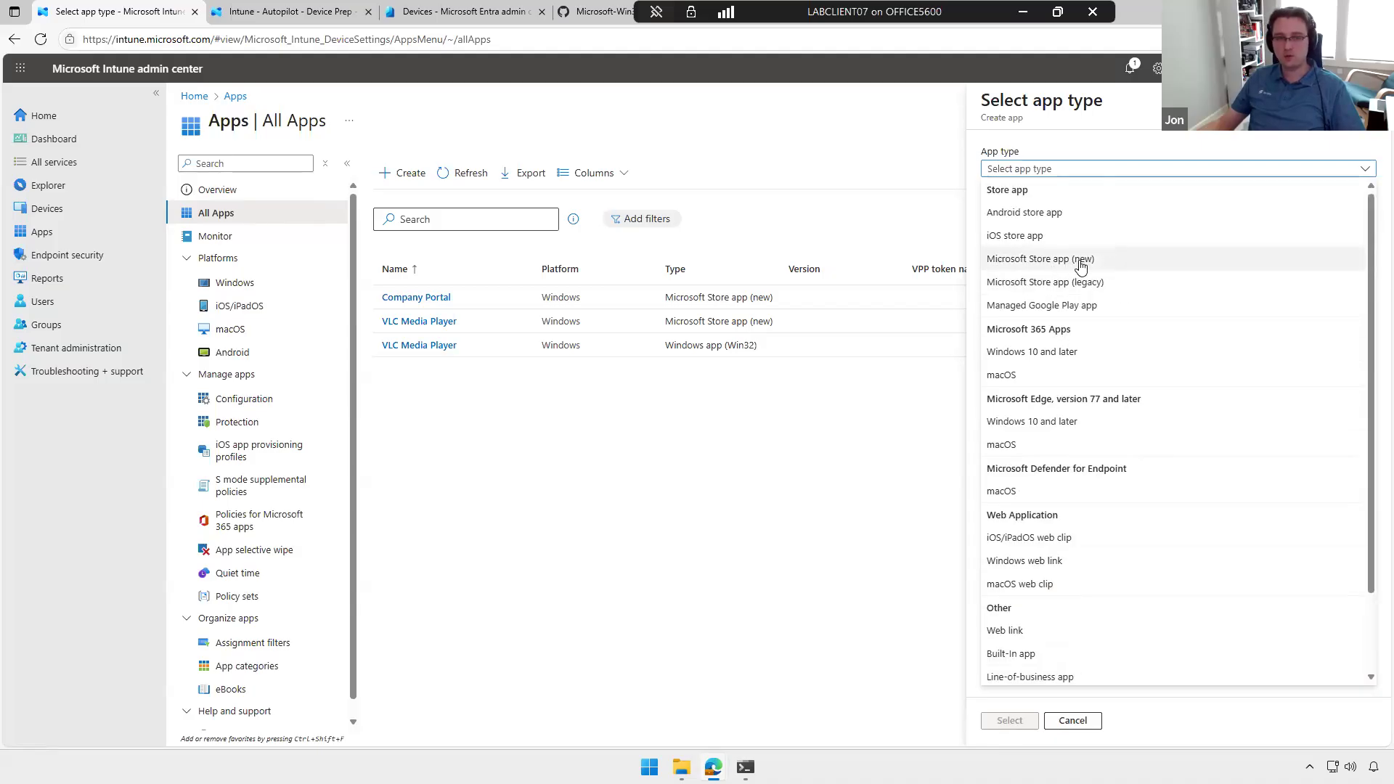
scroll(1089, 280, "down", 2)
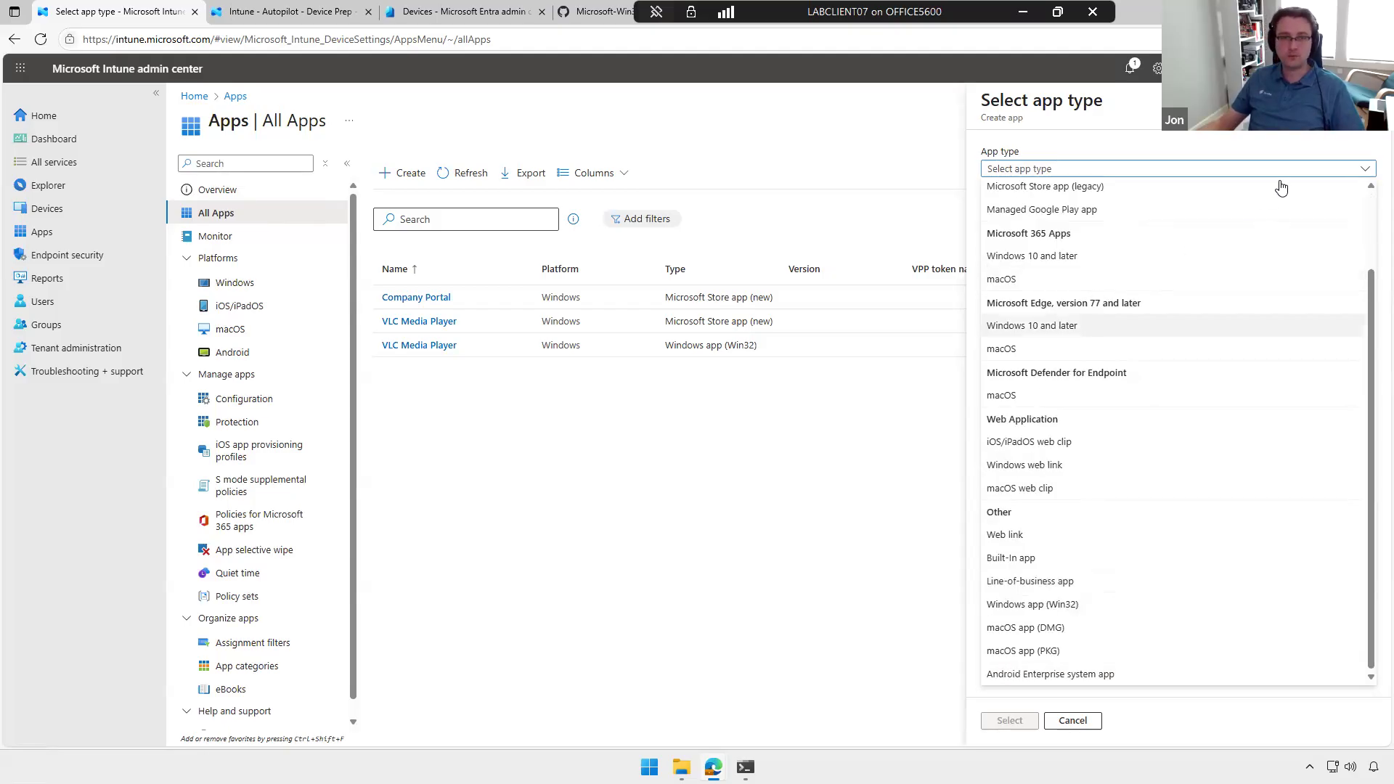
left_click(847, 476)
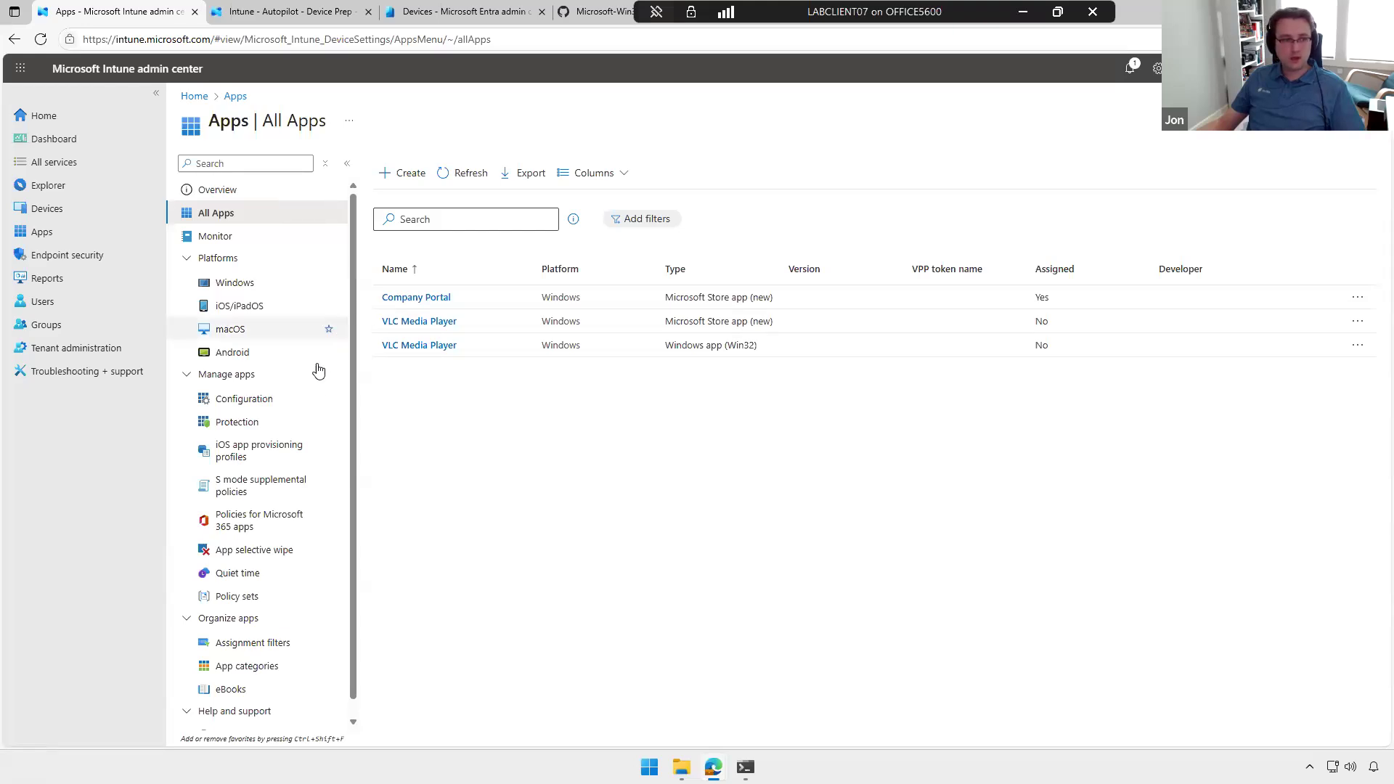
Step: Open the configuration policies for Windows devices and look through the policy list
left_click(62, 207)
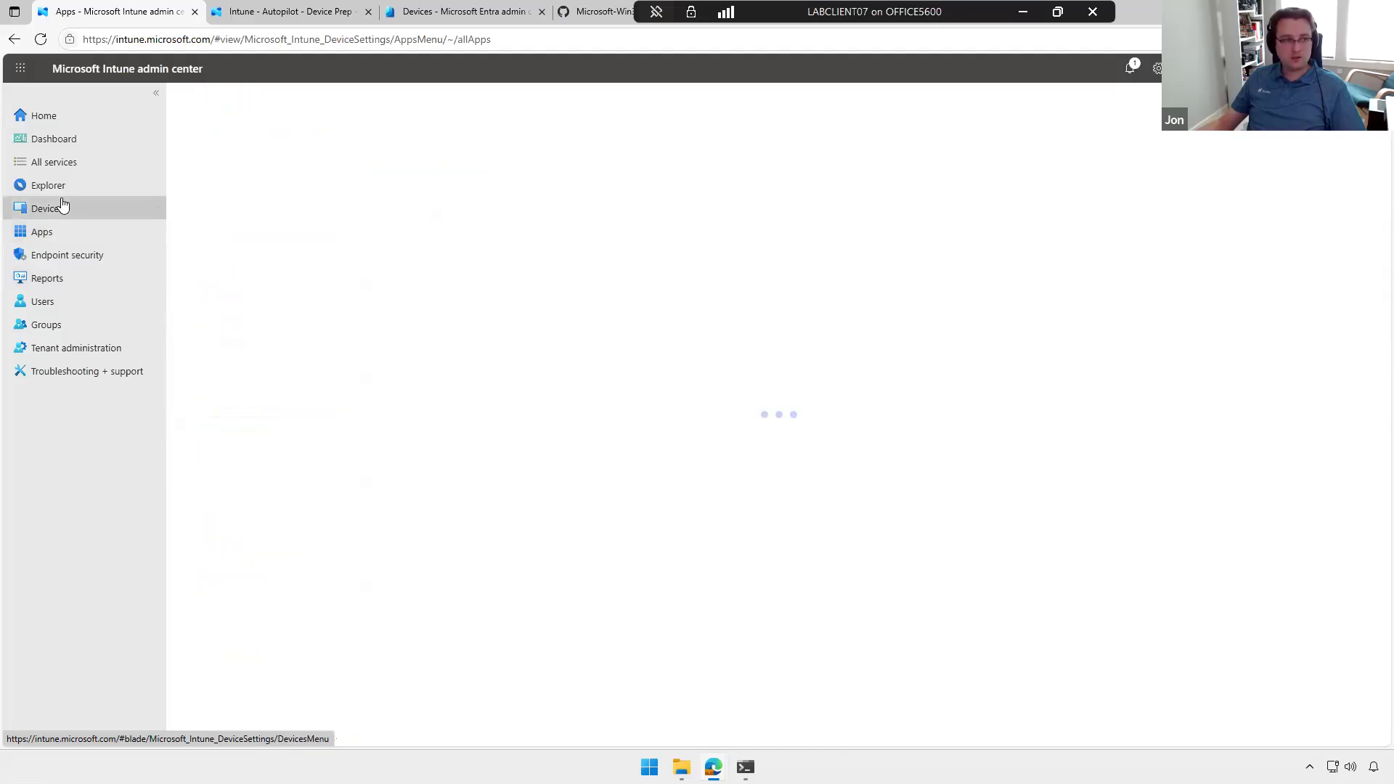
left_click(453, 254)
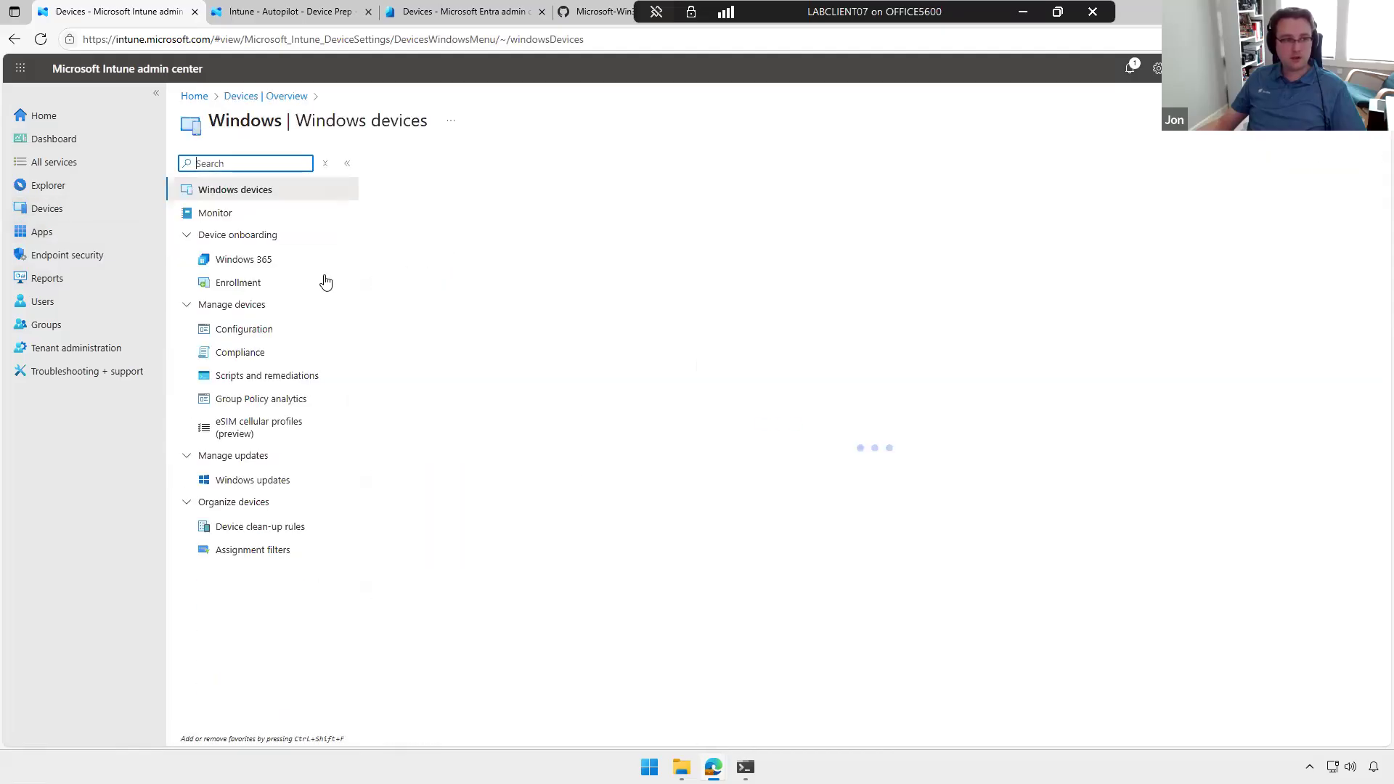
left_click(265, 330)
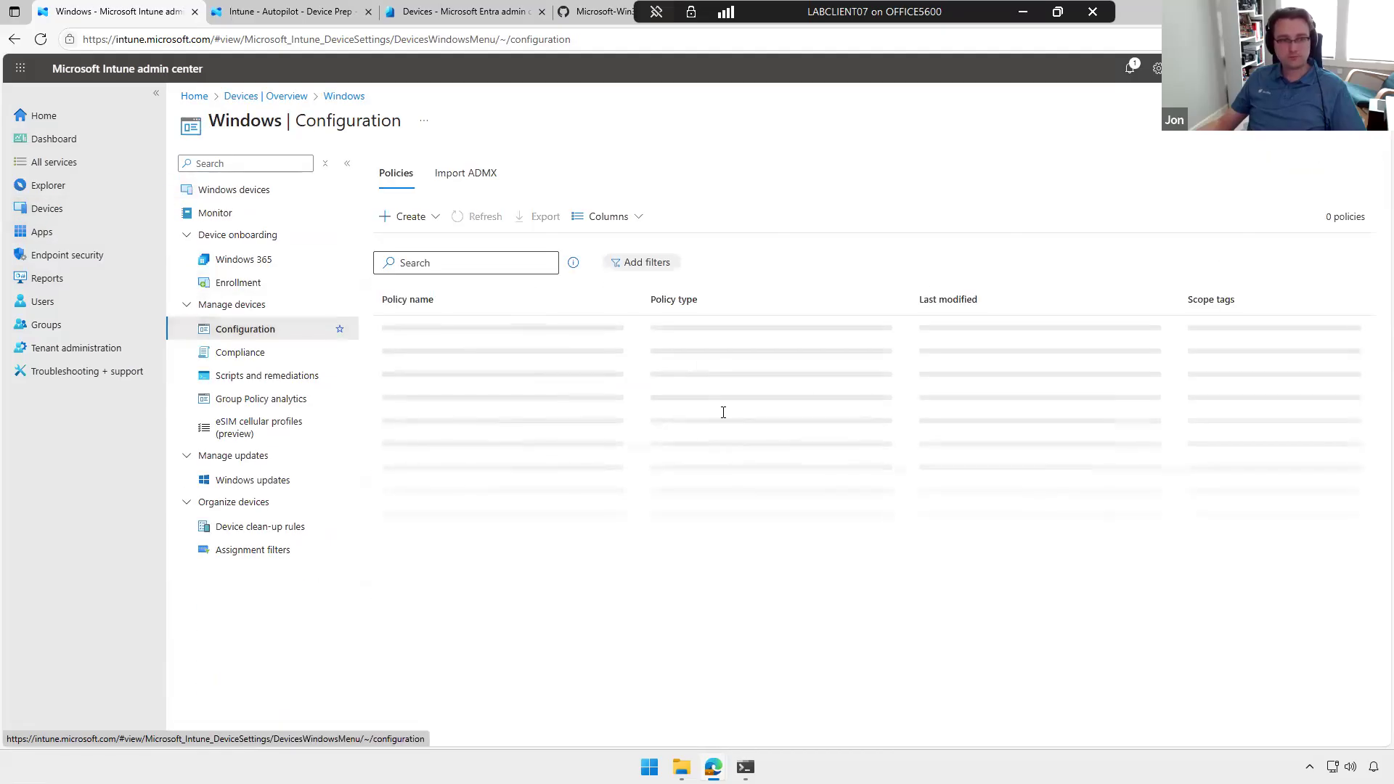
scroll(761, 508, "down", 3)
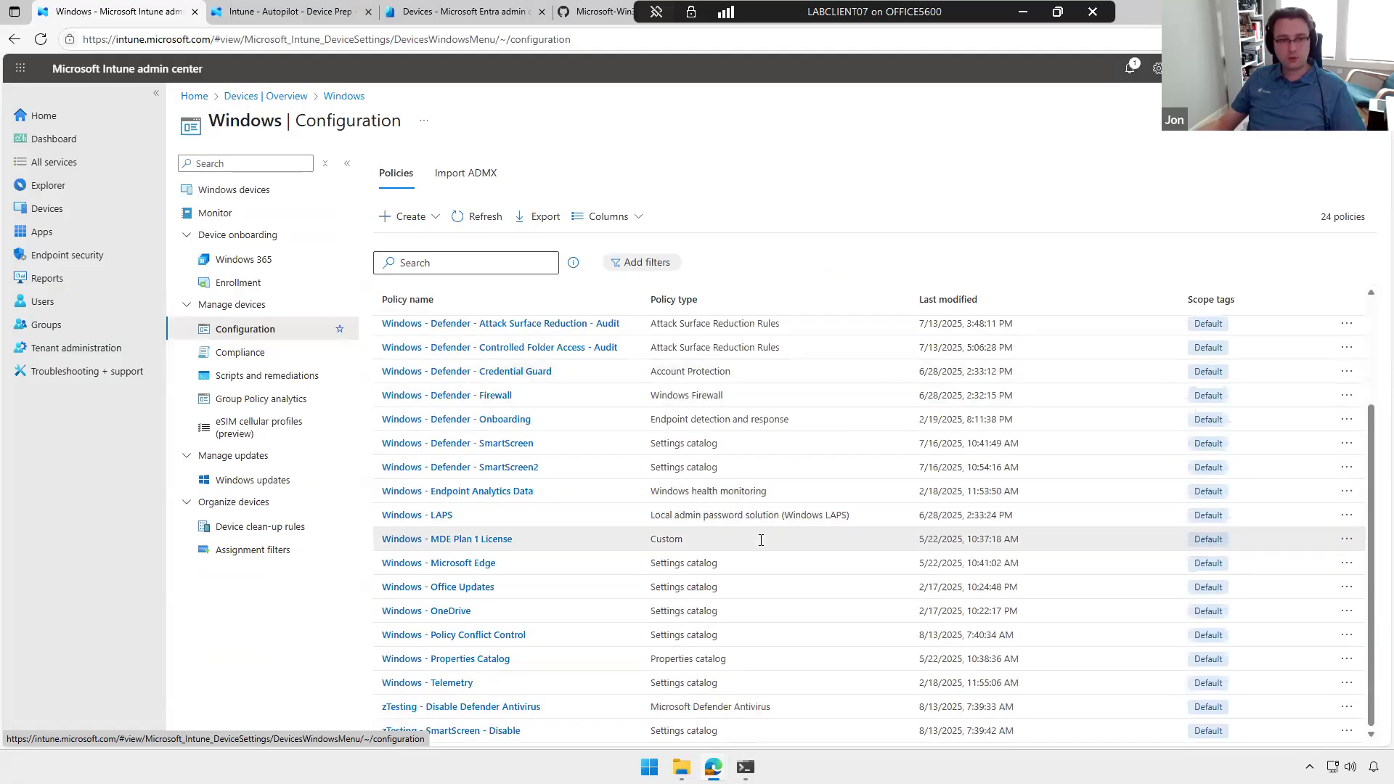
scroll(761, 540, "up", 3)
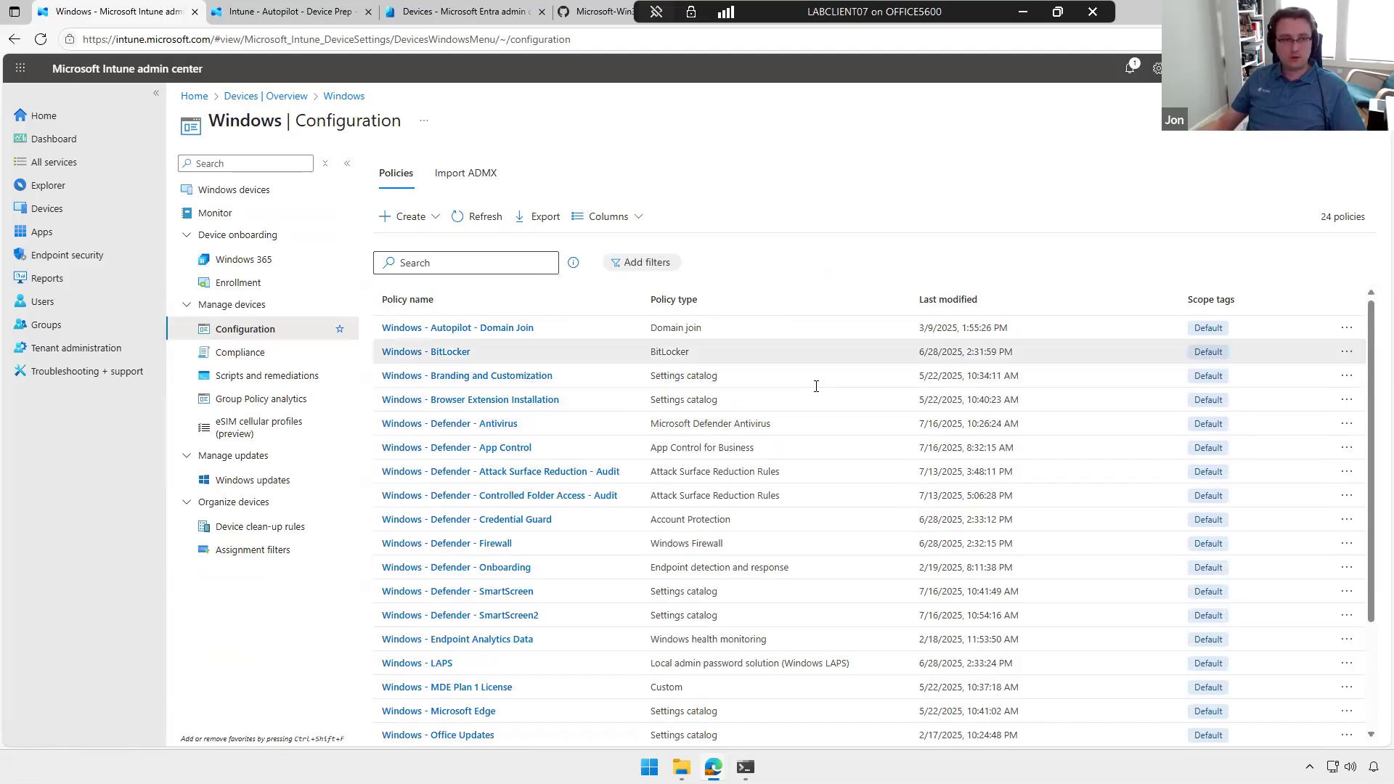
Step: Start a new configuration policy for Windows 10 and later with the Templates profile type
left_click(420, 220)
left_click(425, 244)
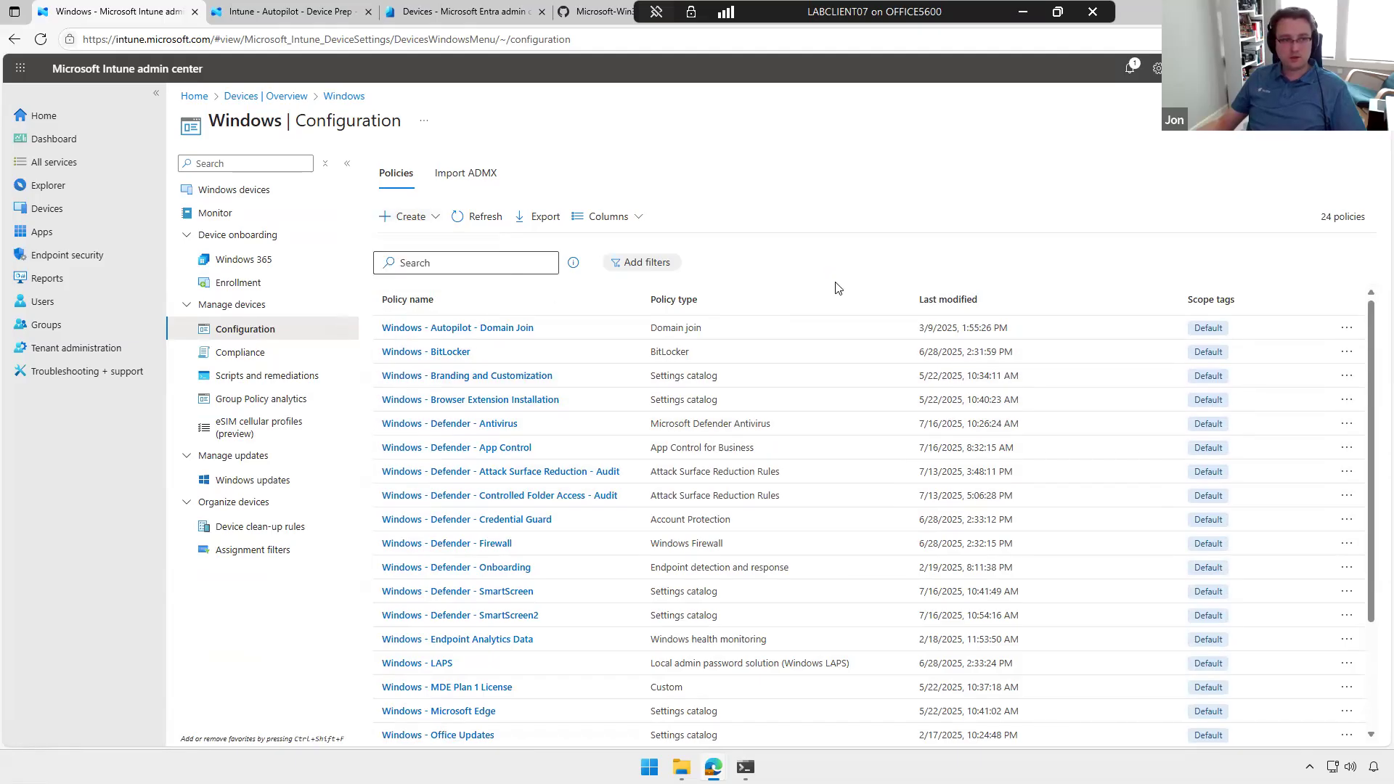
left_click(1089, 168)
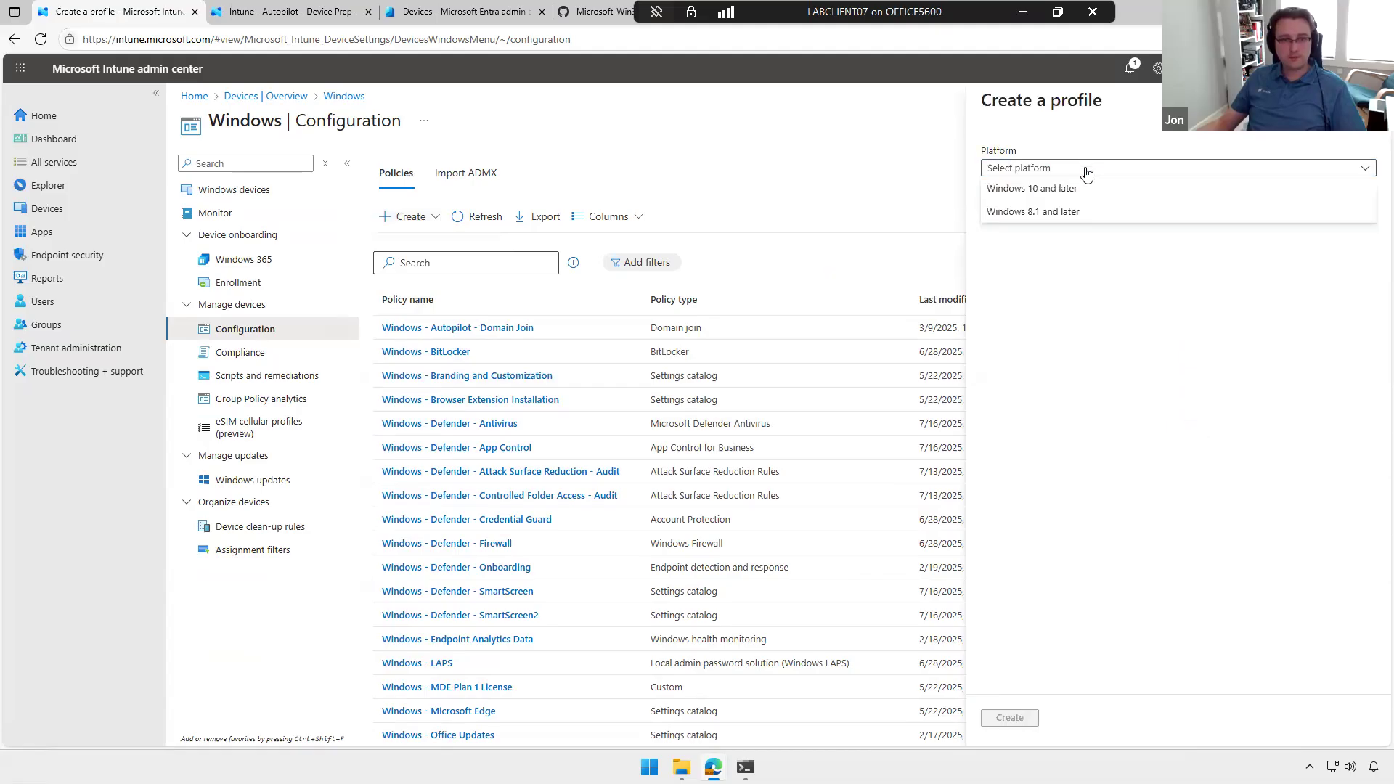
left_click(1086, 189)
left_click(1087, 210)
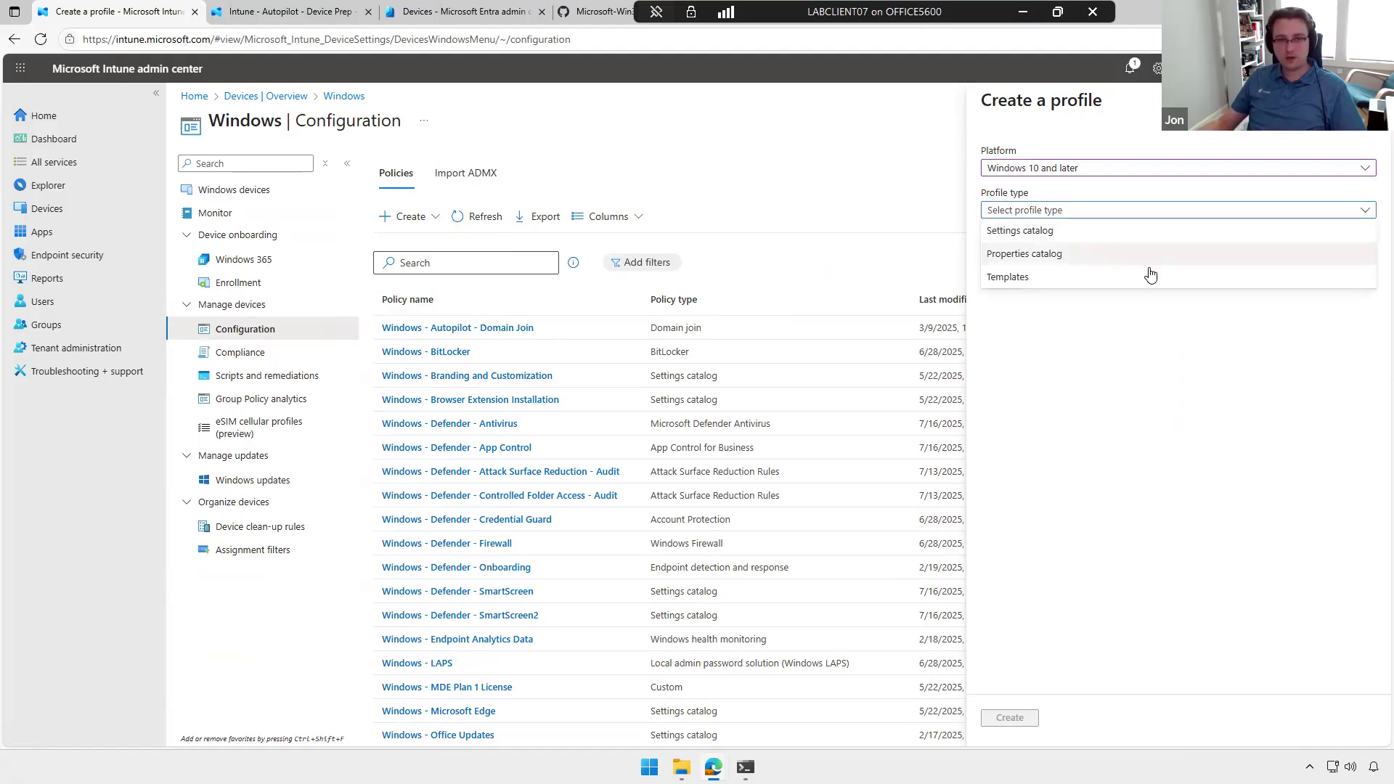
left_click(1071, 283)
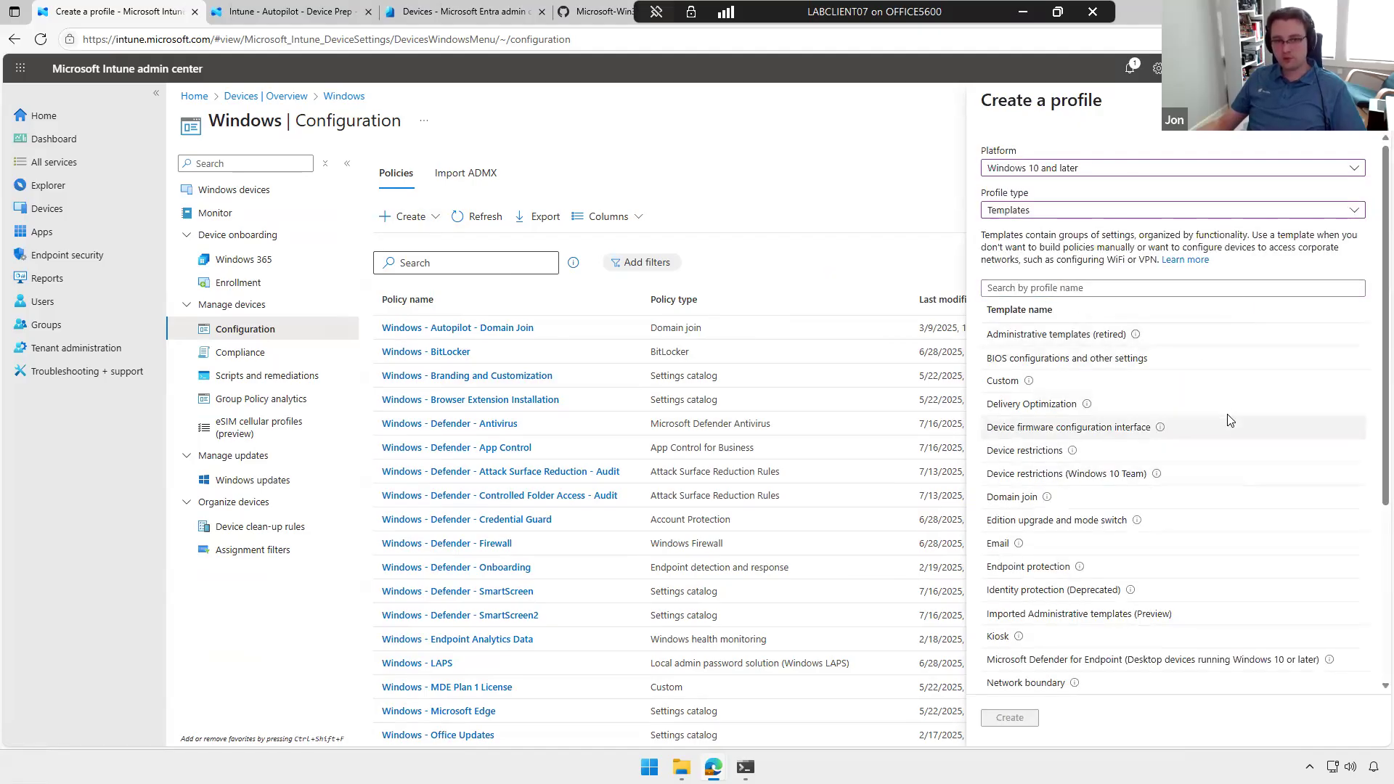
Step: Look through the available templates, and create the Windows 10 and later profile with the Settings catalog type instead
scroll(1229, 421, "down", 4)
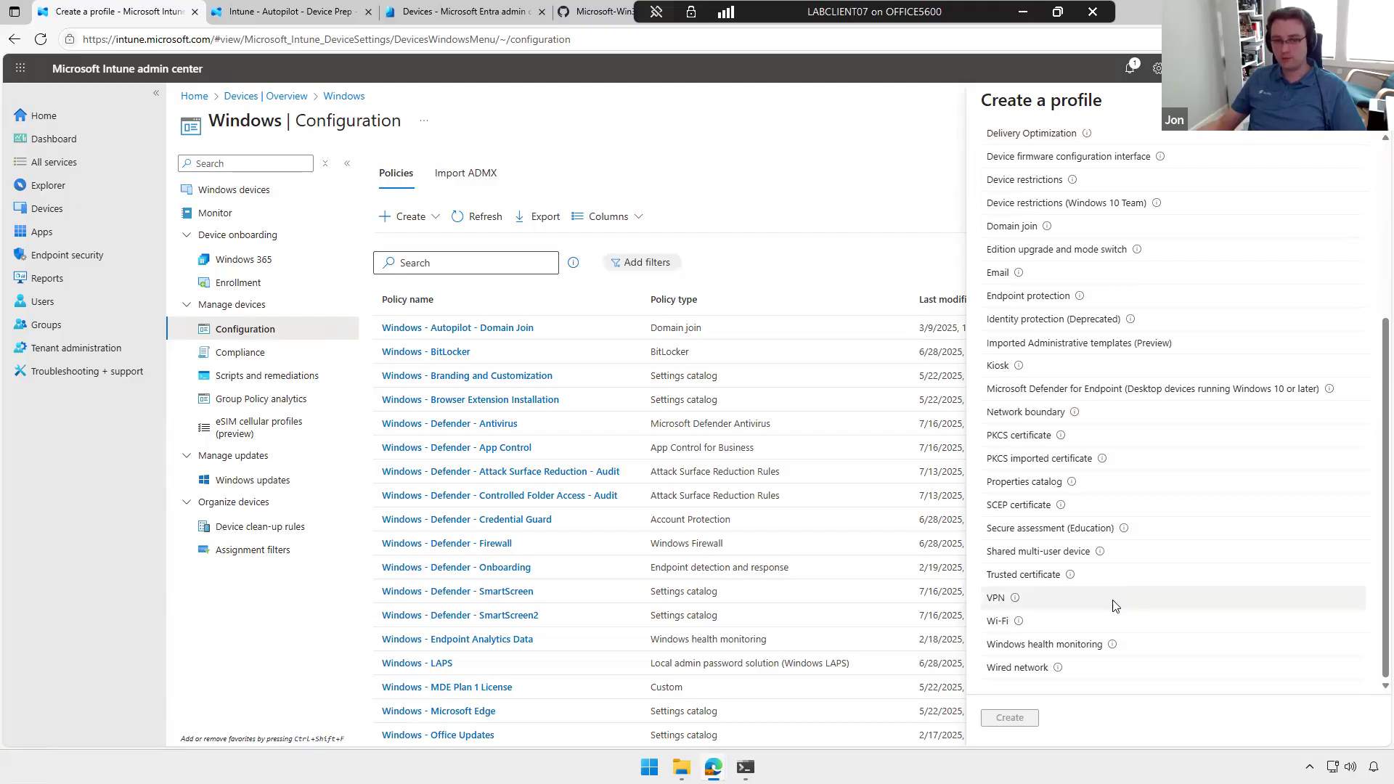
scroll(1159, 602, "up", 3)
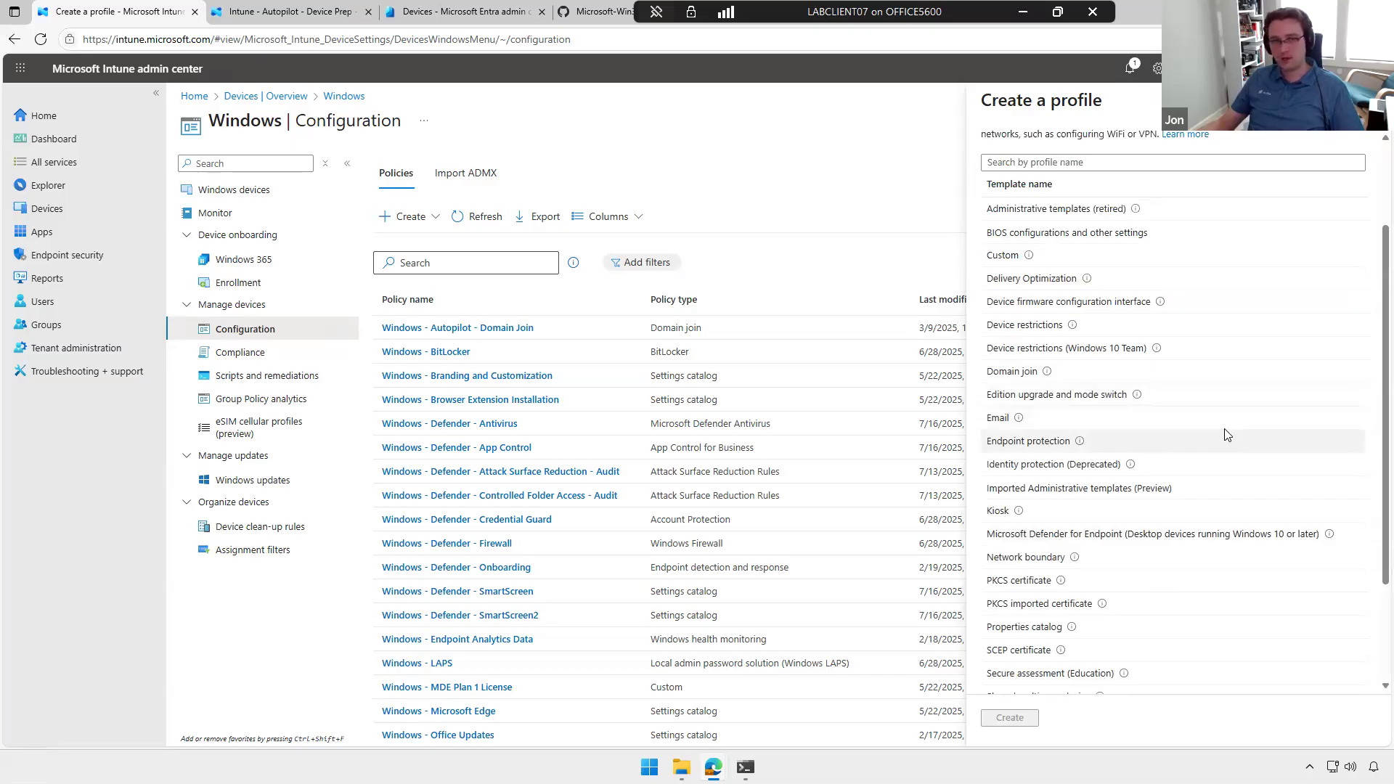
scroll(1214, 354, "up", 2)
left_click(1104, 212)
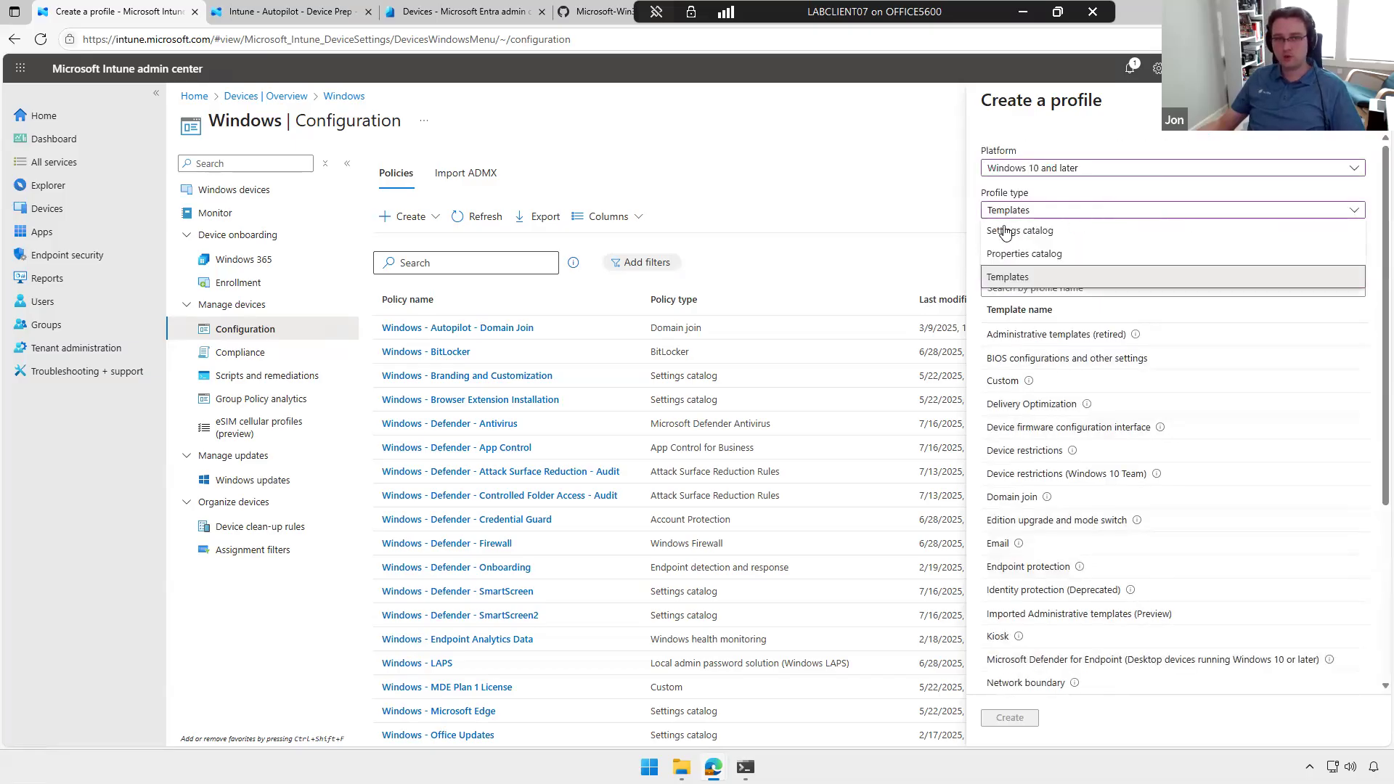
left_click(1107, 228)
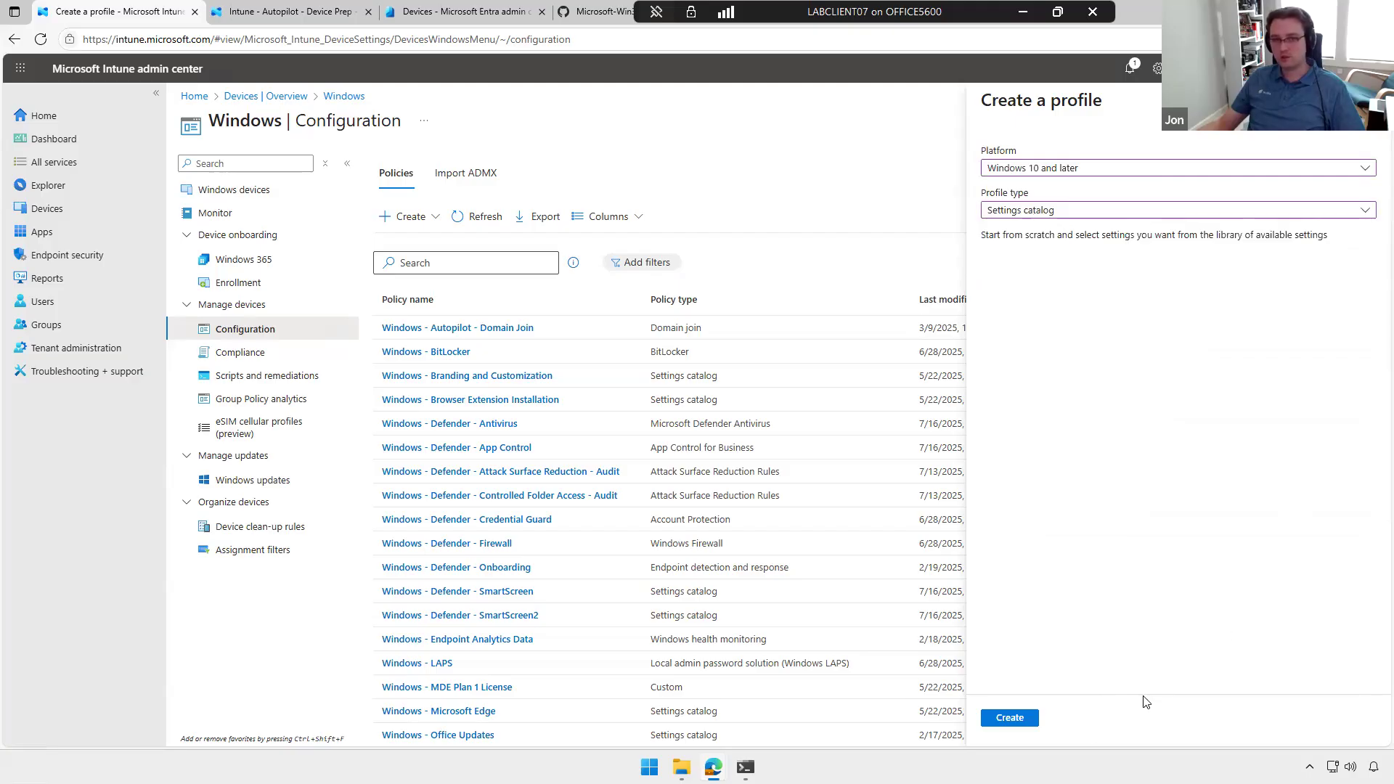
left_click(1010, 718)
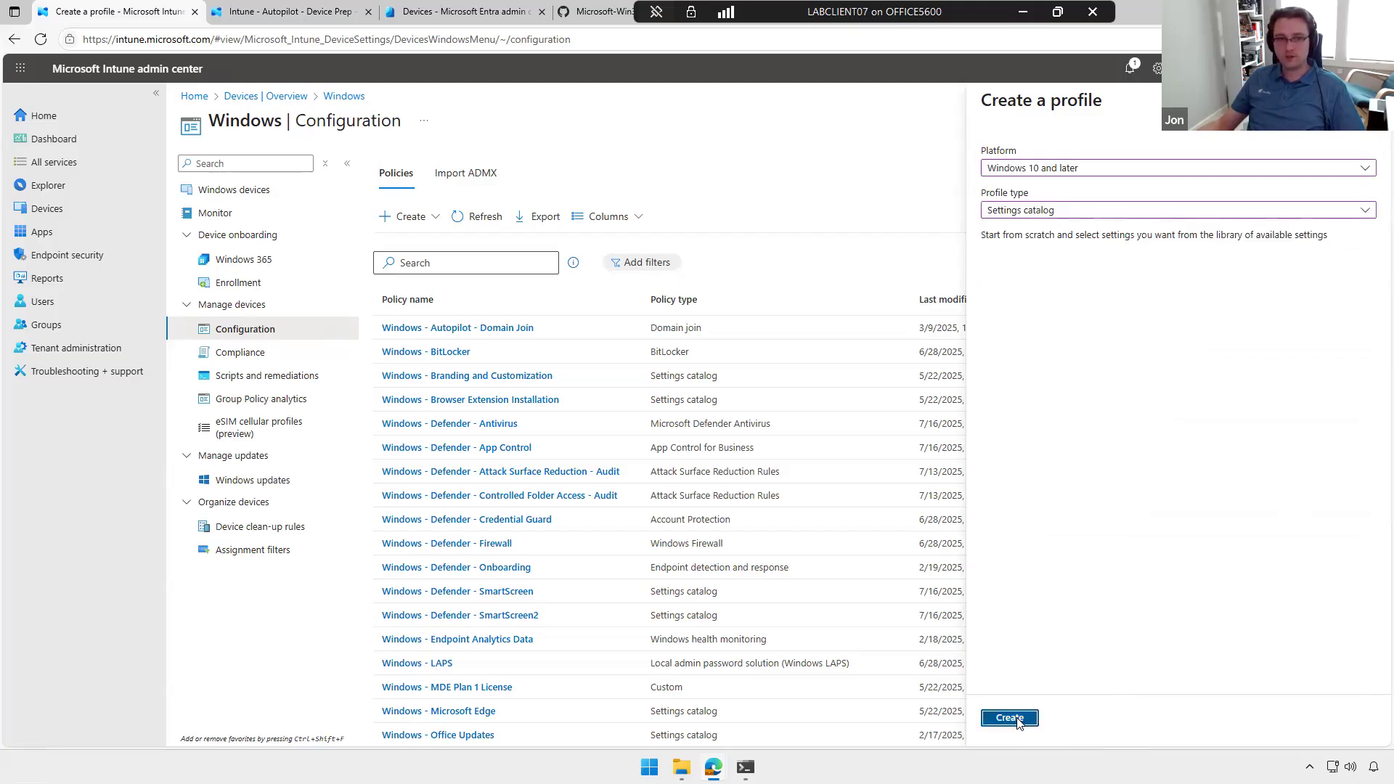
Step: Name the new profile Office Updates and continue to its configuration settings
left_click(541, 207)
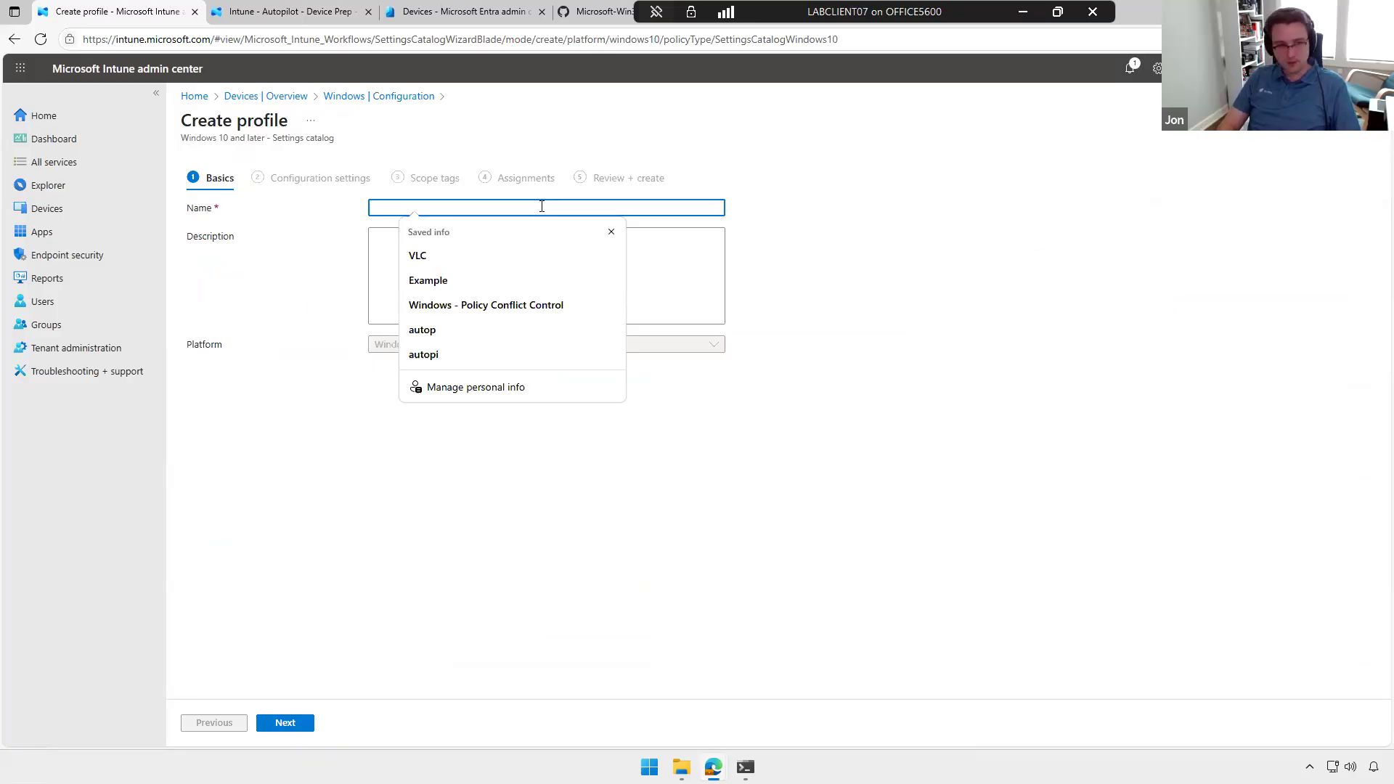
type("Office Up")
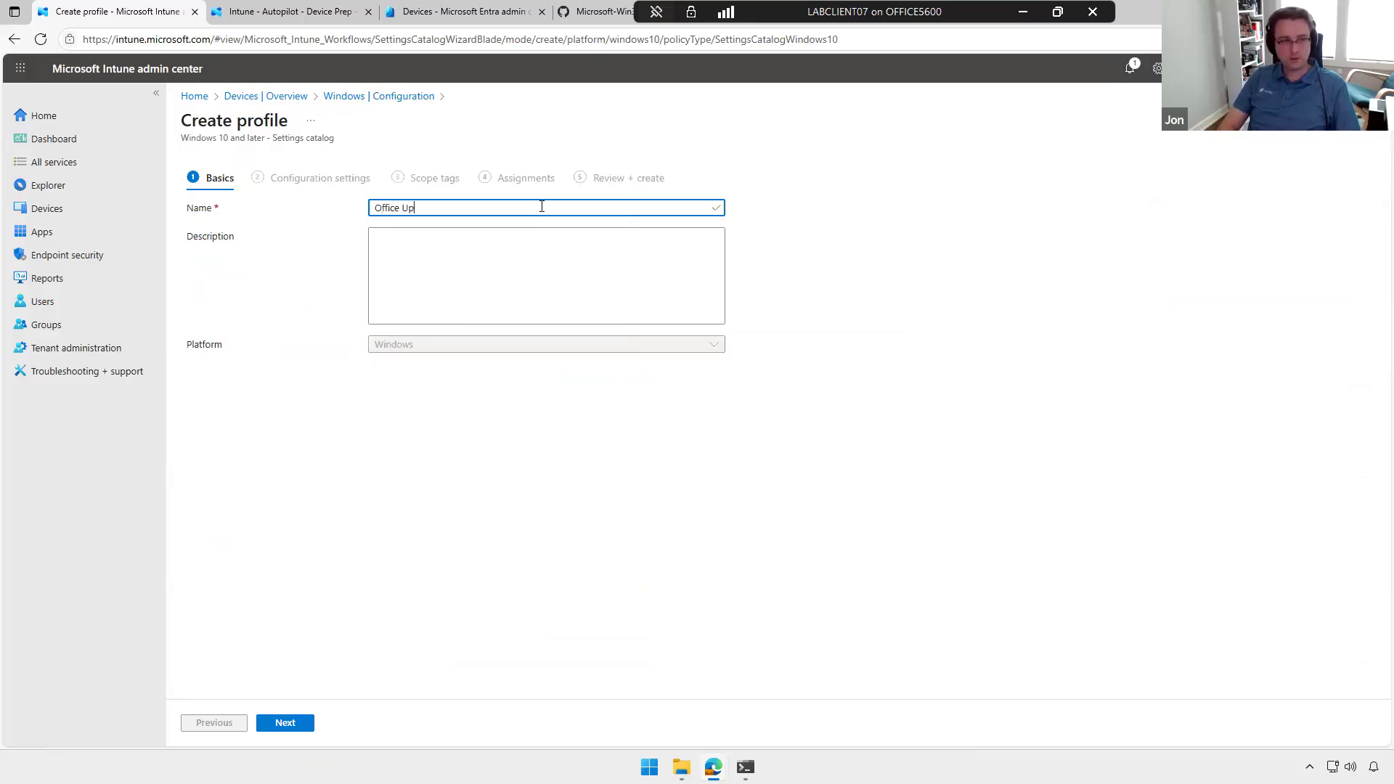
type("dates")
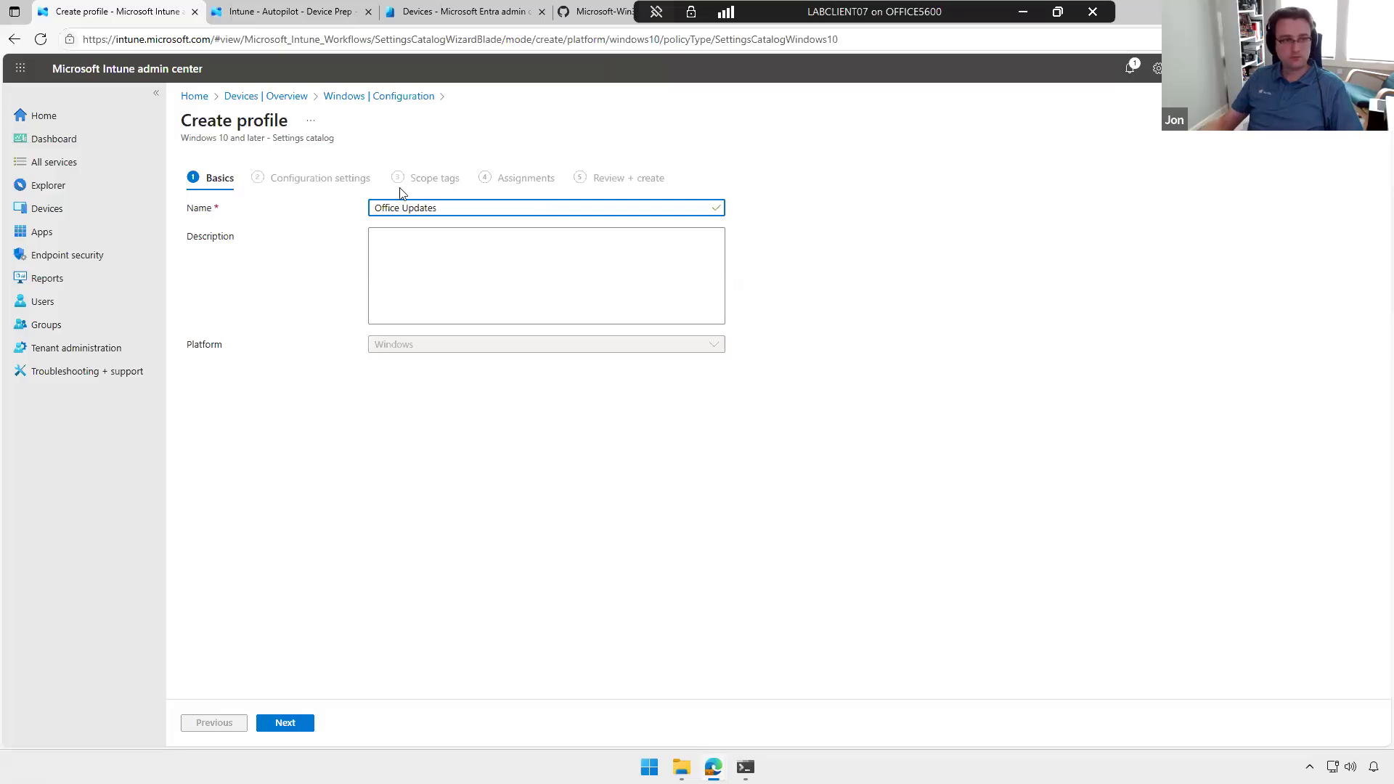
left_click(294, 728)
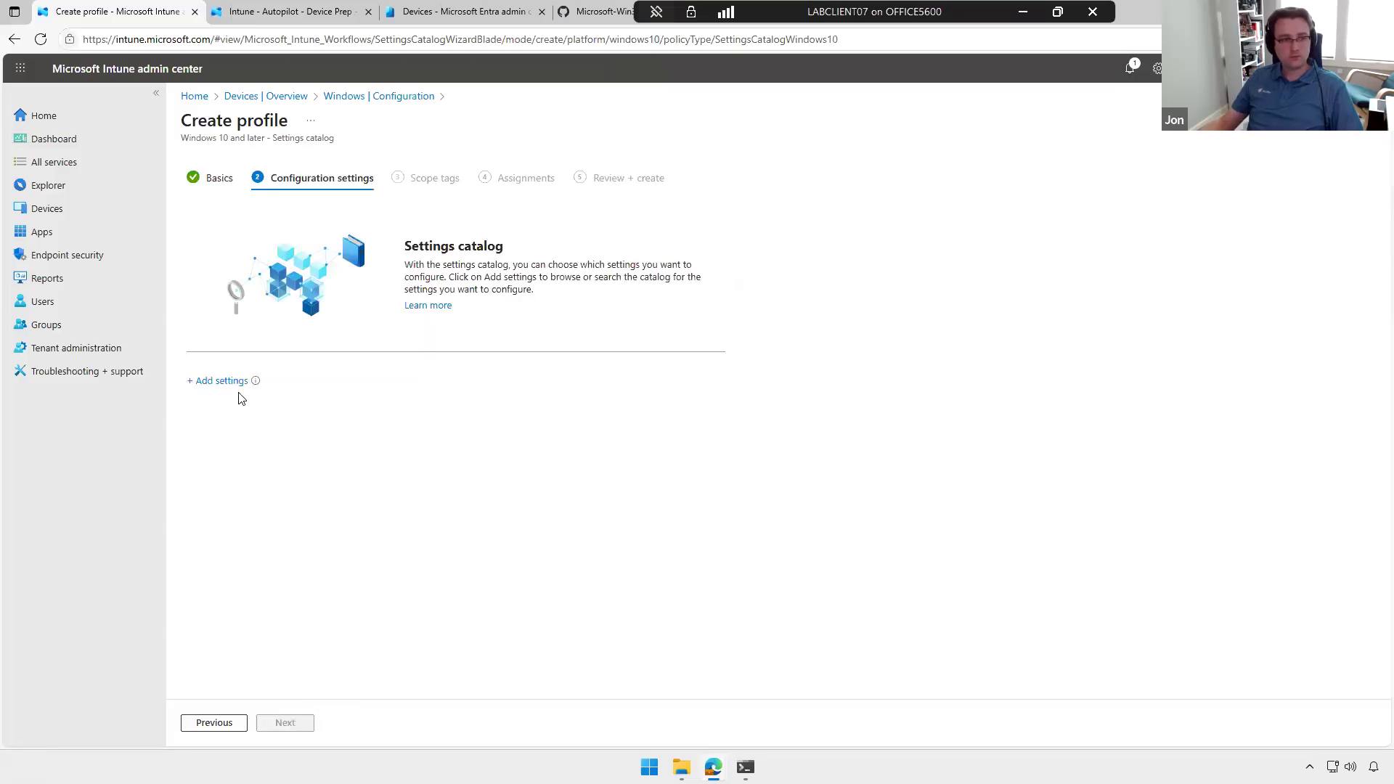
Step: Open the settings picker and look through the Administrative Templates categories
left_click(217, 384)
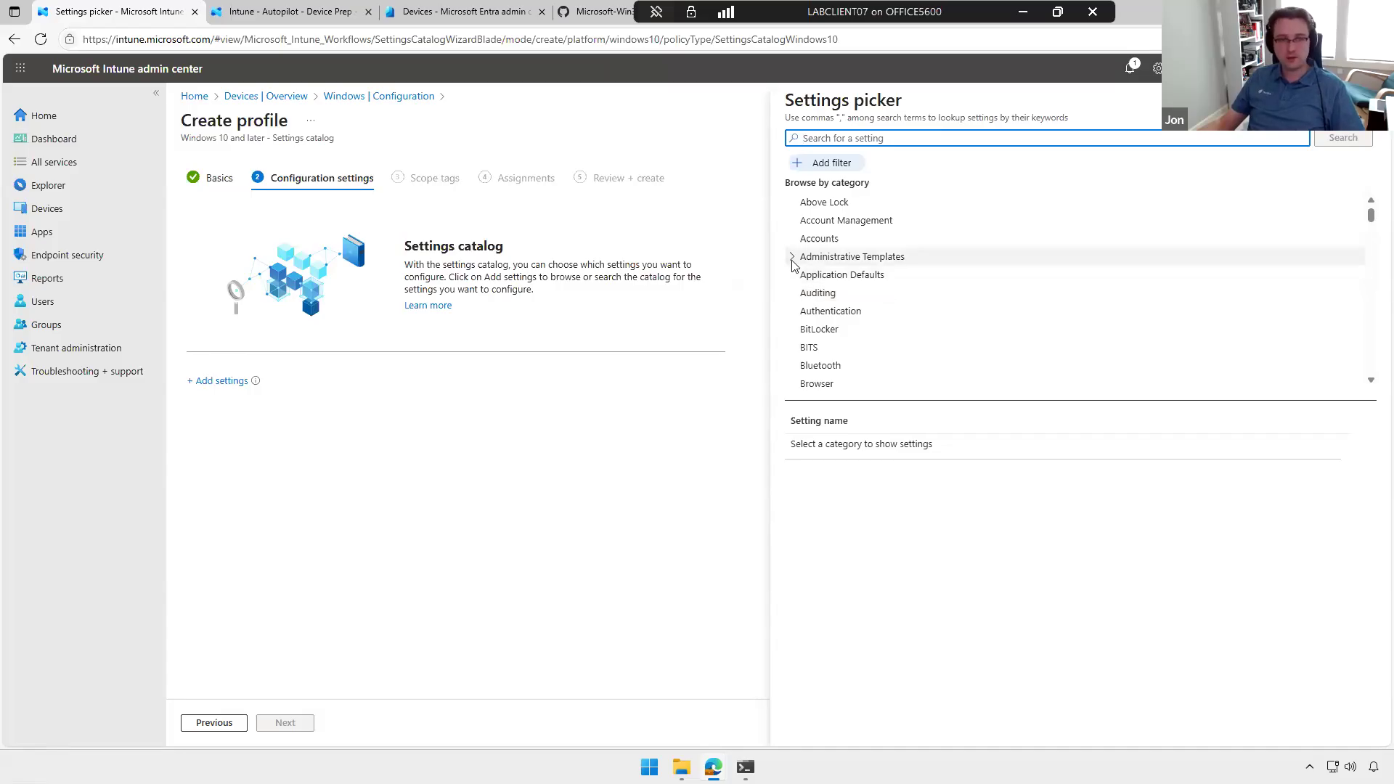
left_click(847, 258)
scroll(850, 265, "down", 1)
scroll(849, 267, "down", 5)
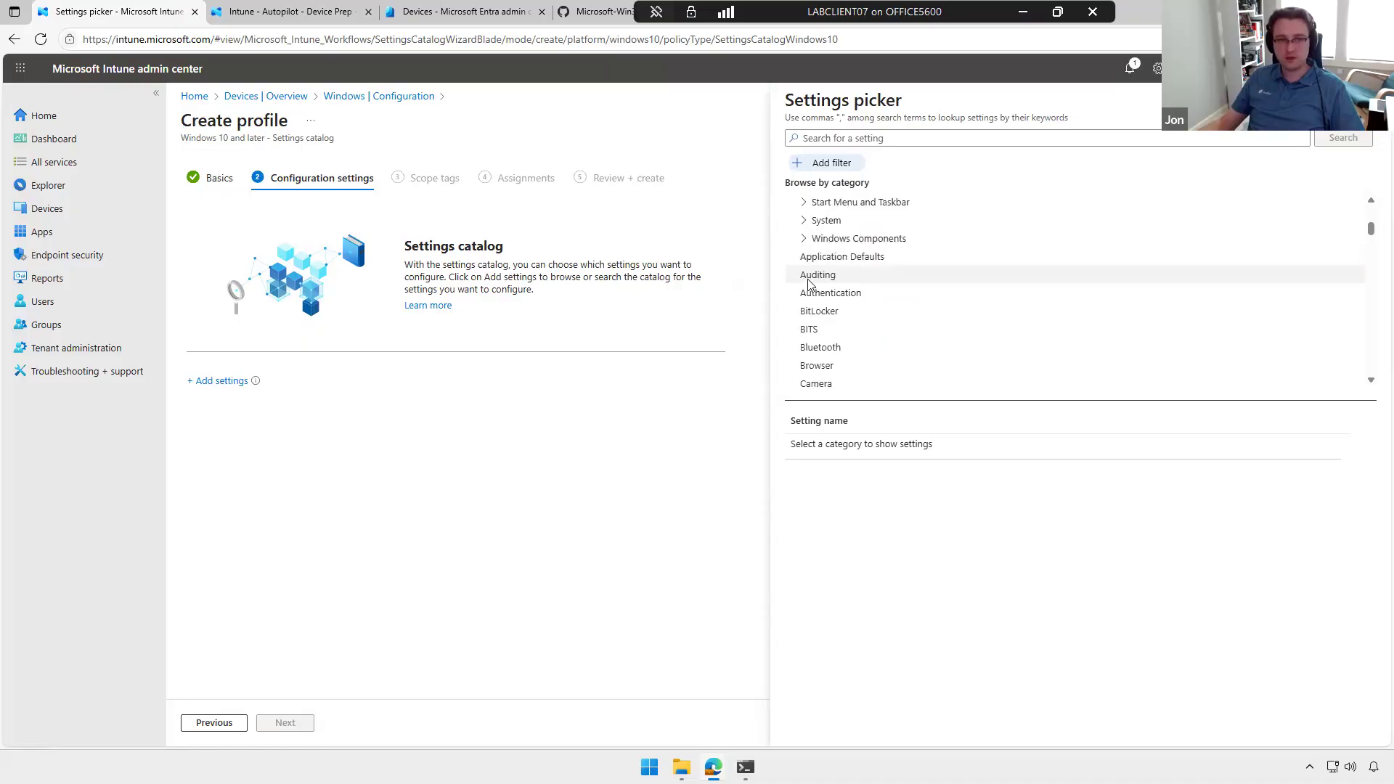
scroll(900, 327, "down", 4)
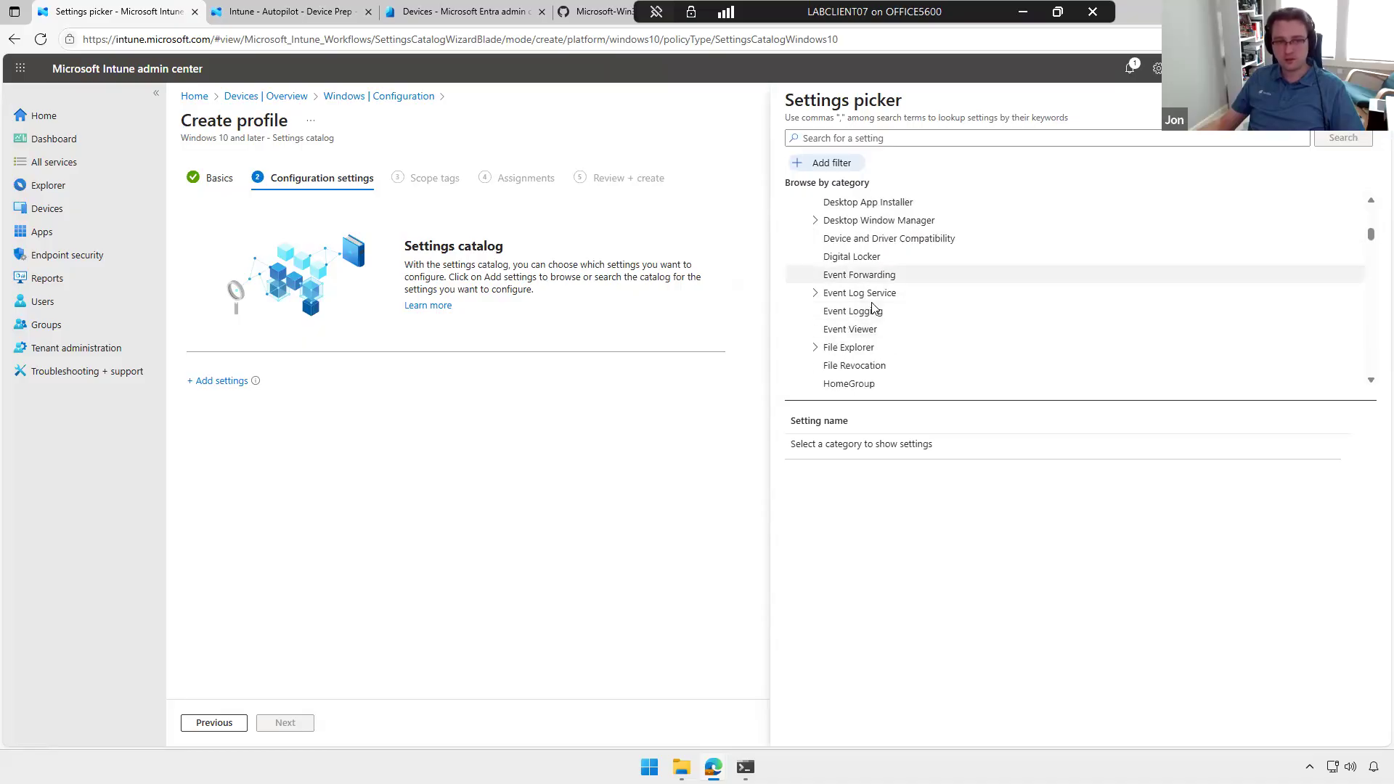
scroll(886, 313, "up", 8)
scroll(808, 263, "up", 1)
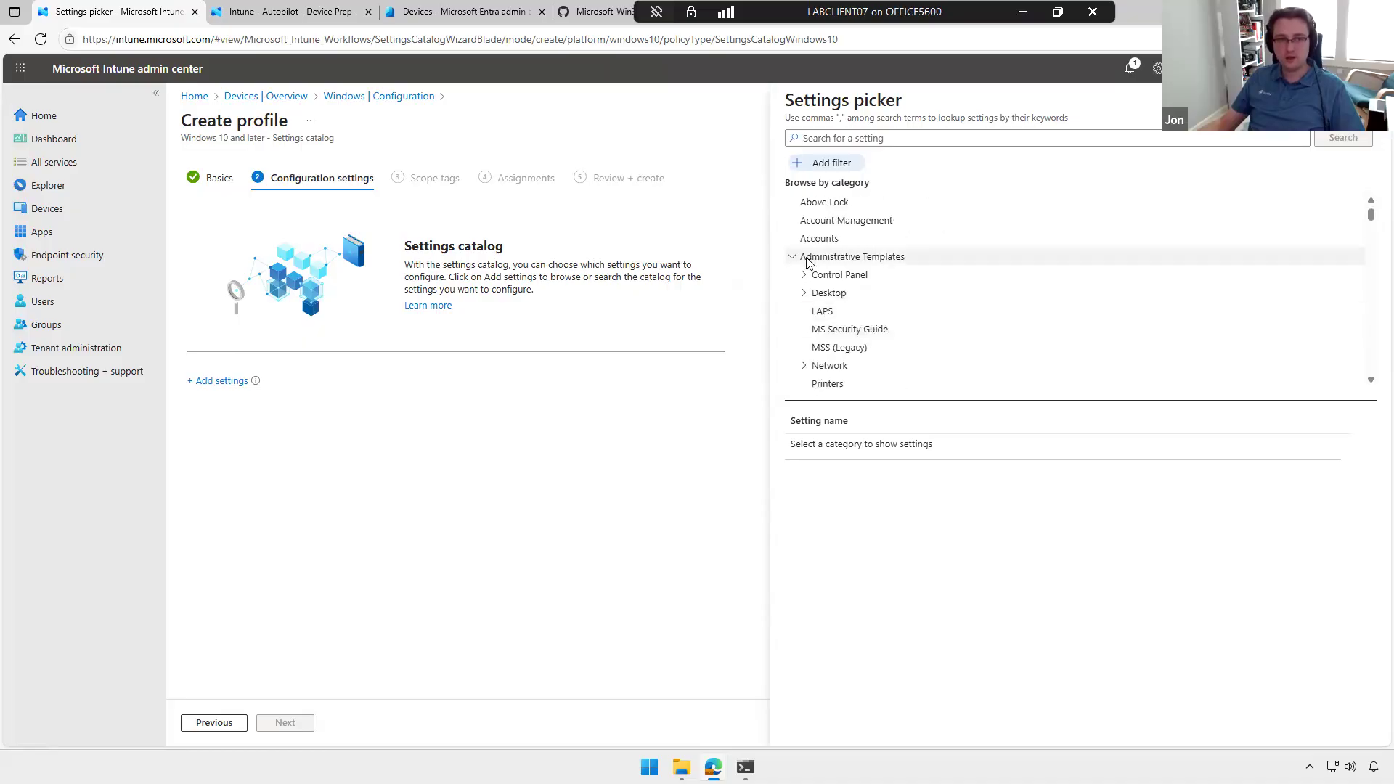
left_click(793, 258)
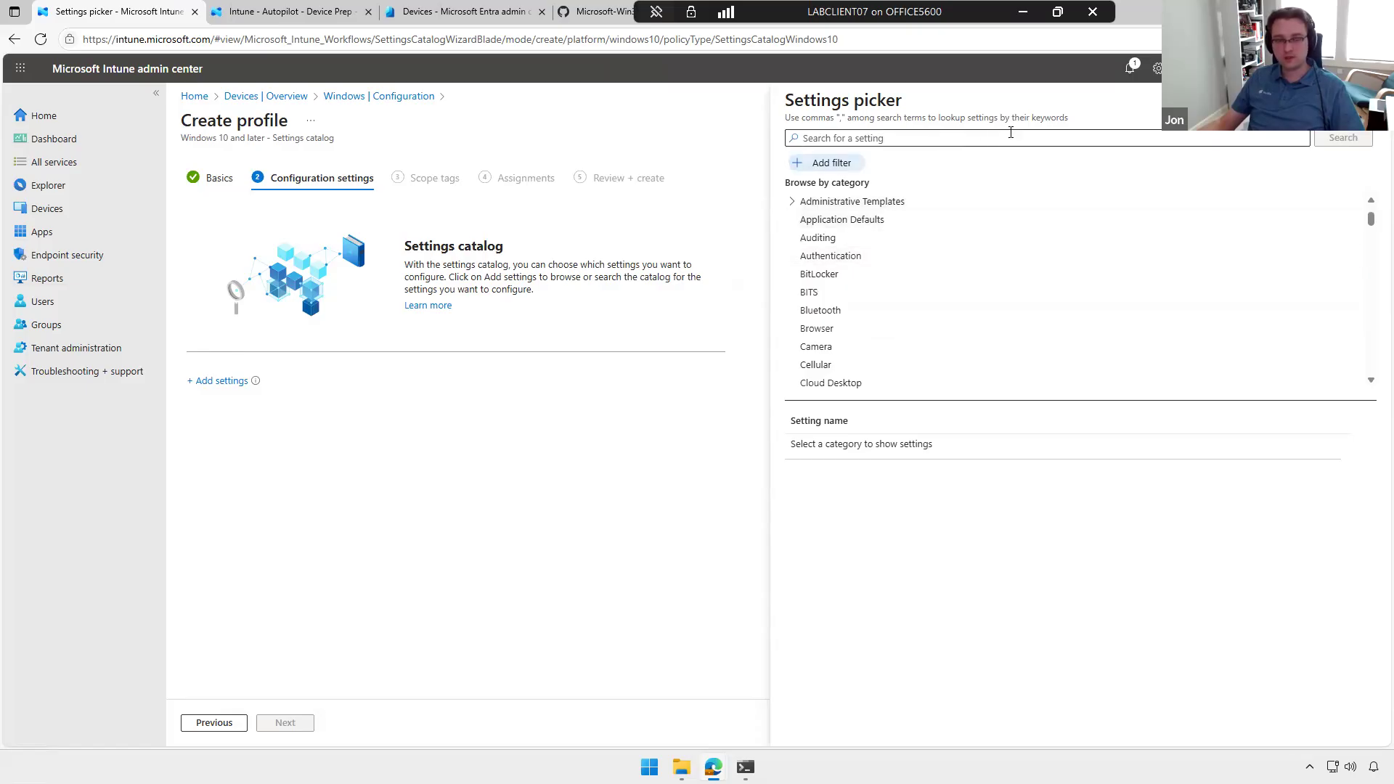
Step: Find the Microsoft Office 2016 (Machine) category and show the settings of its Updates subcategory
scroll(934, 305, "down", 6)
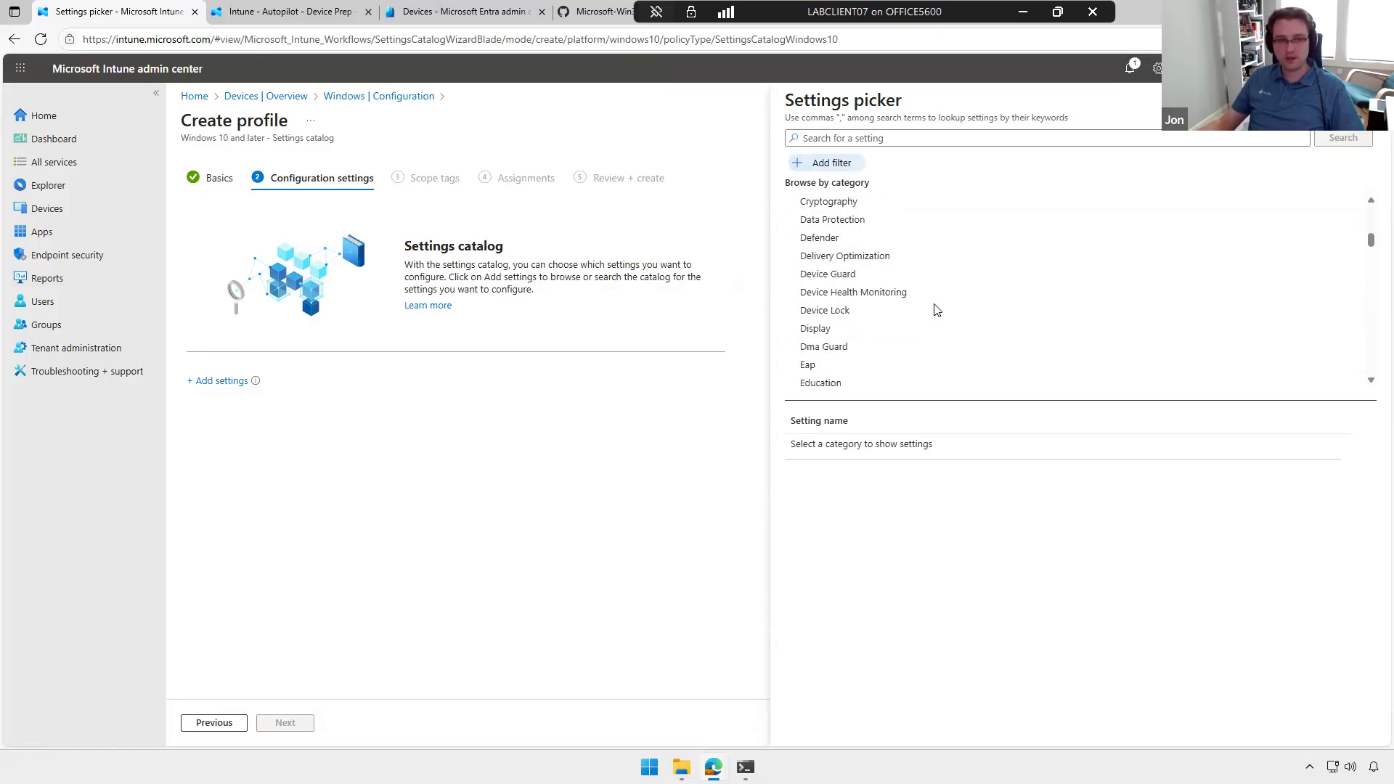
scroll(937, 310, "down", 2)
scroll(986, 295, "down", 4)
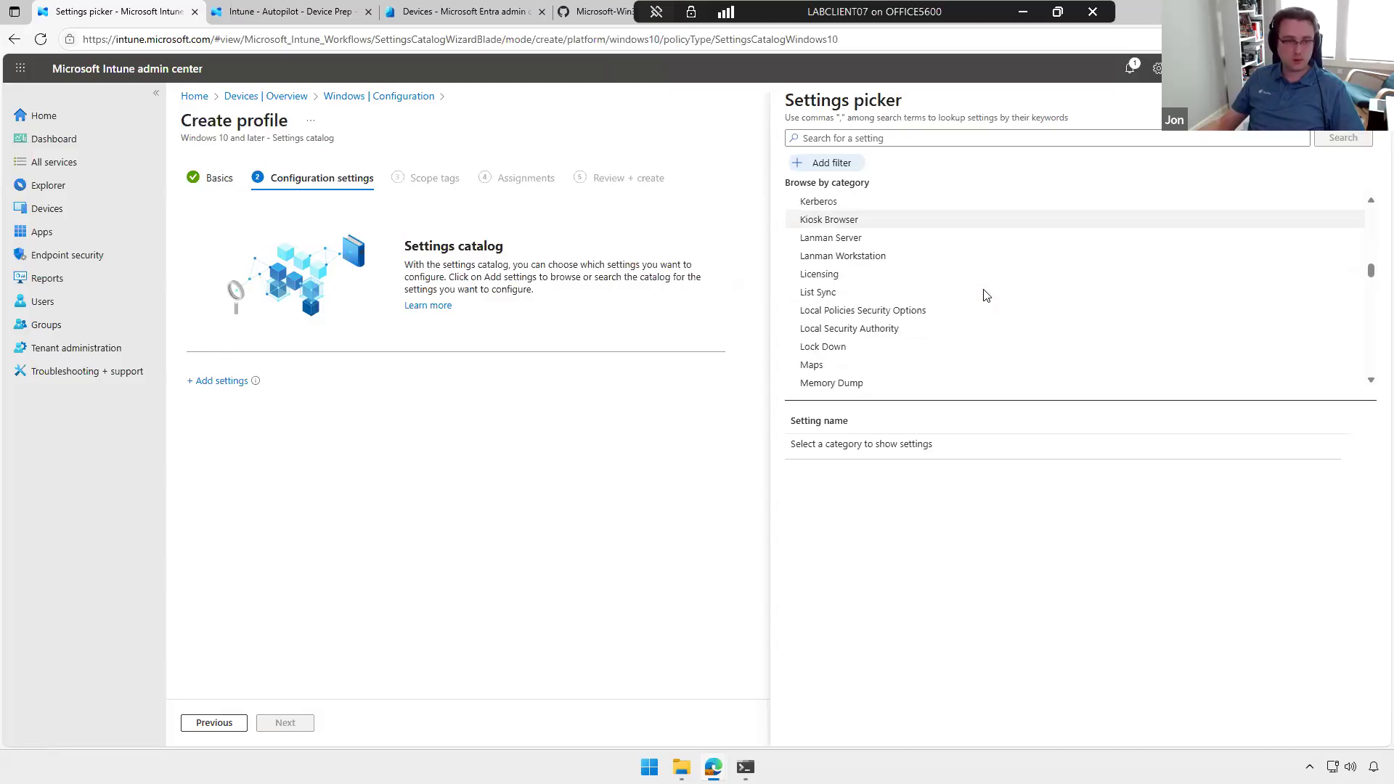
scroll(1017, 305, "down", 1)
scroll(1044, 315, "down", 1)
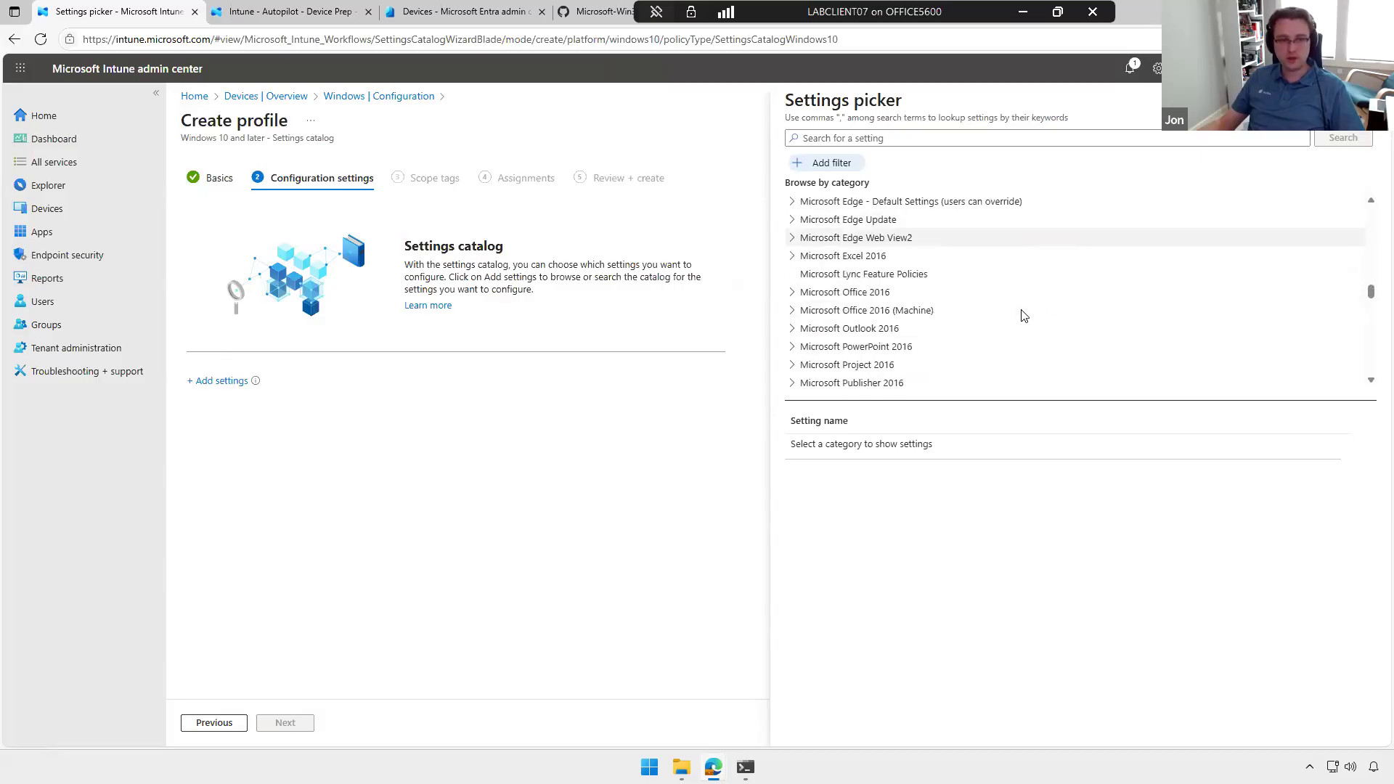
left_click(795, 314)
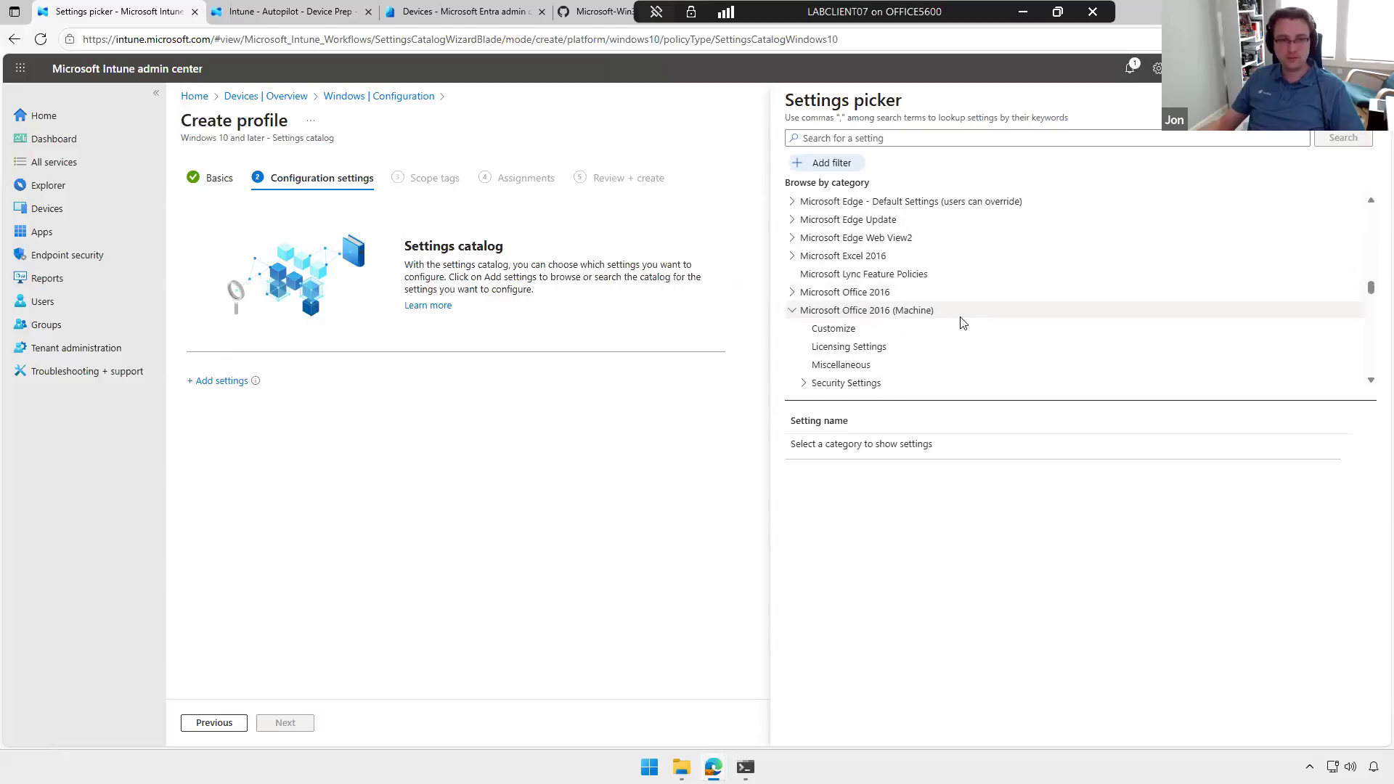
scroll(952, 314, "down", 2)
scroll(921, 305, "up", 1)
left_click(1120, 329)
Step: Add the Enable Automatic Updates and Update Channel settings to the profile, and close the settings picker
left_click(983, 487)
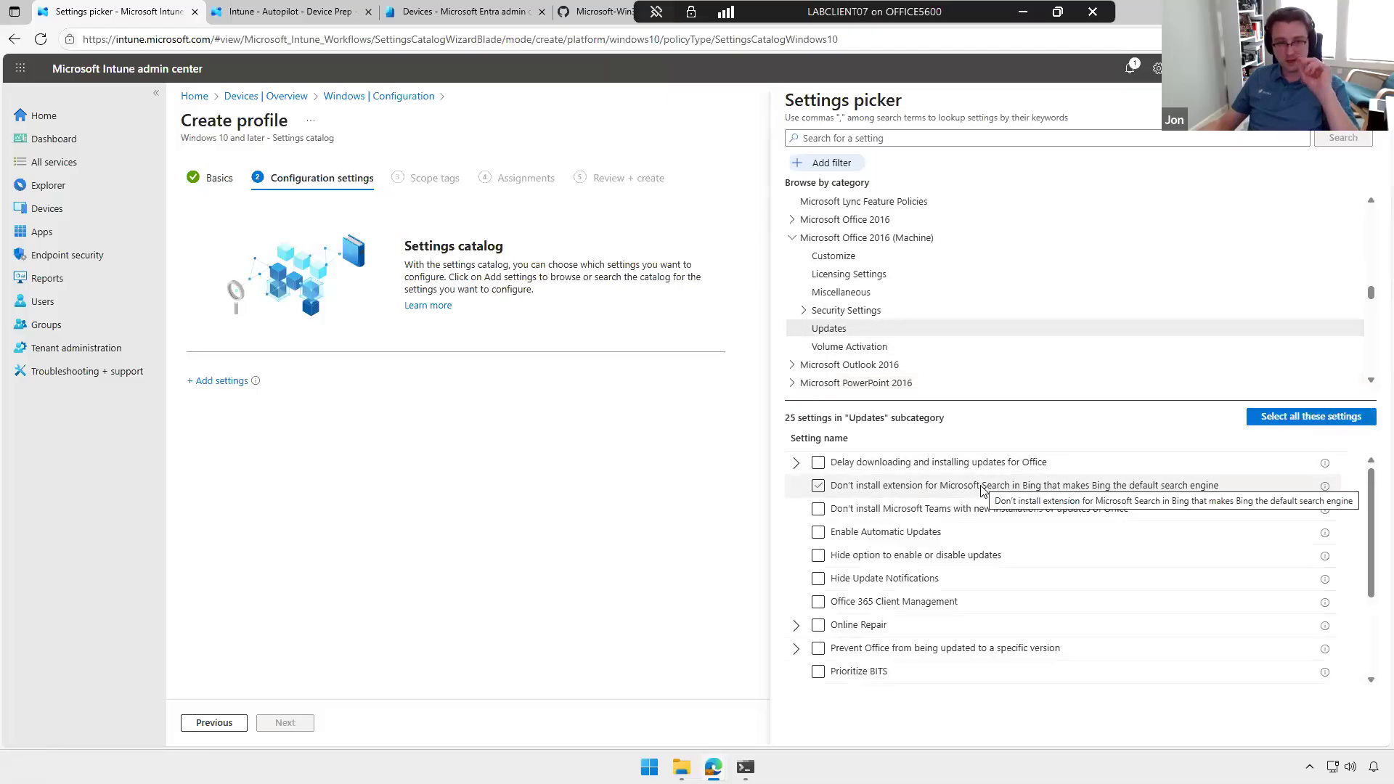
left_click(984, 486)
left_click(818, 532)
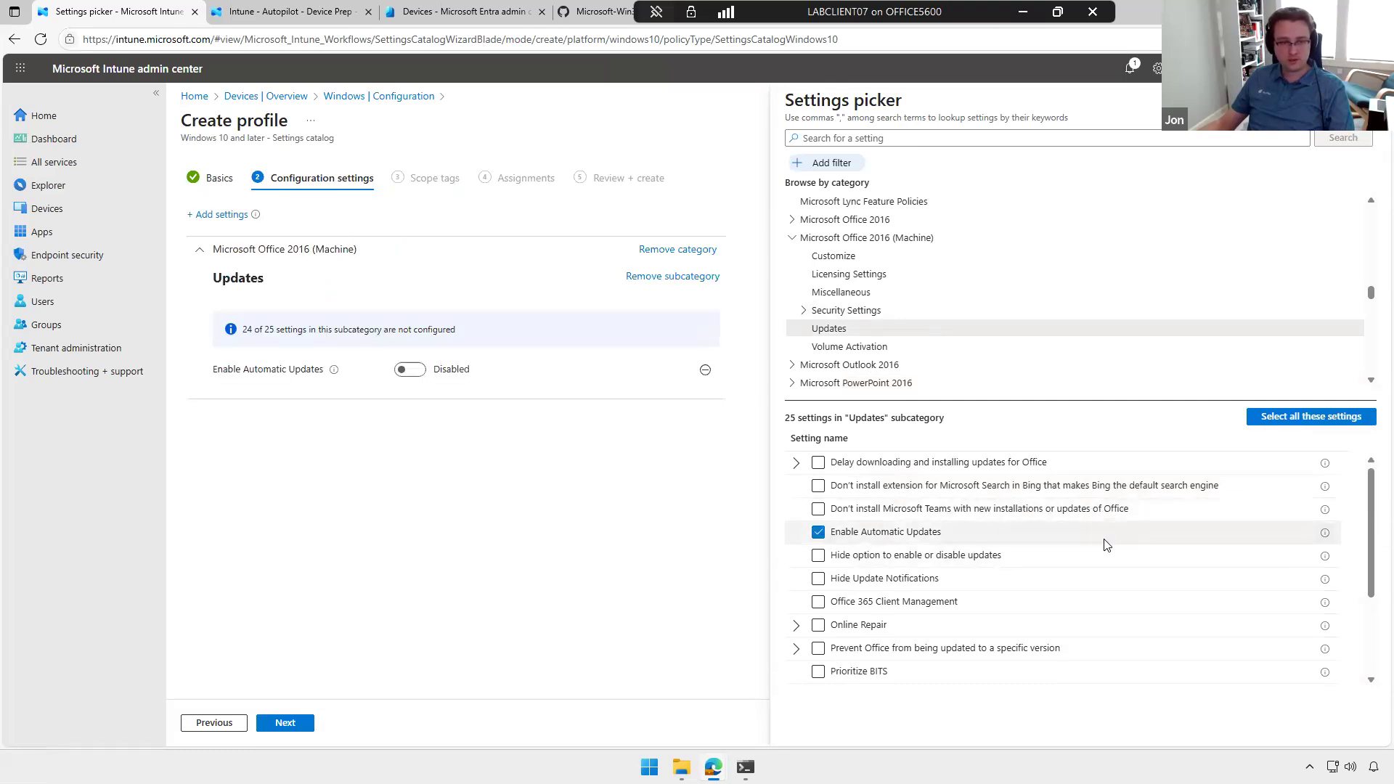
scroll(1086, 553, "down", 2)
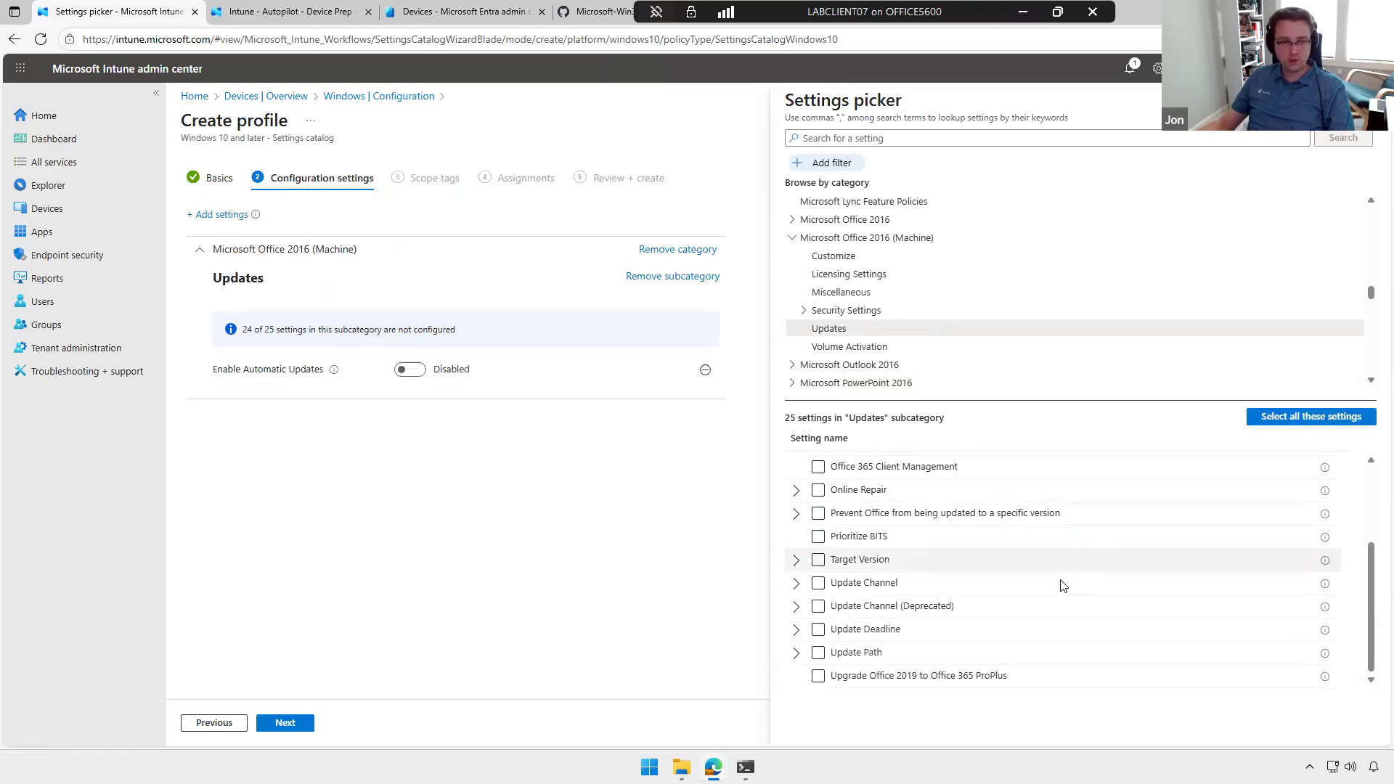
left_click(819, 583)
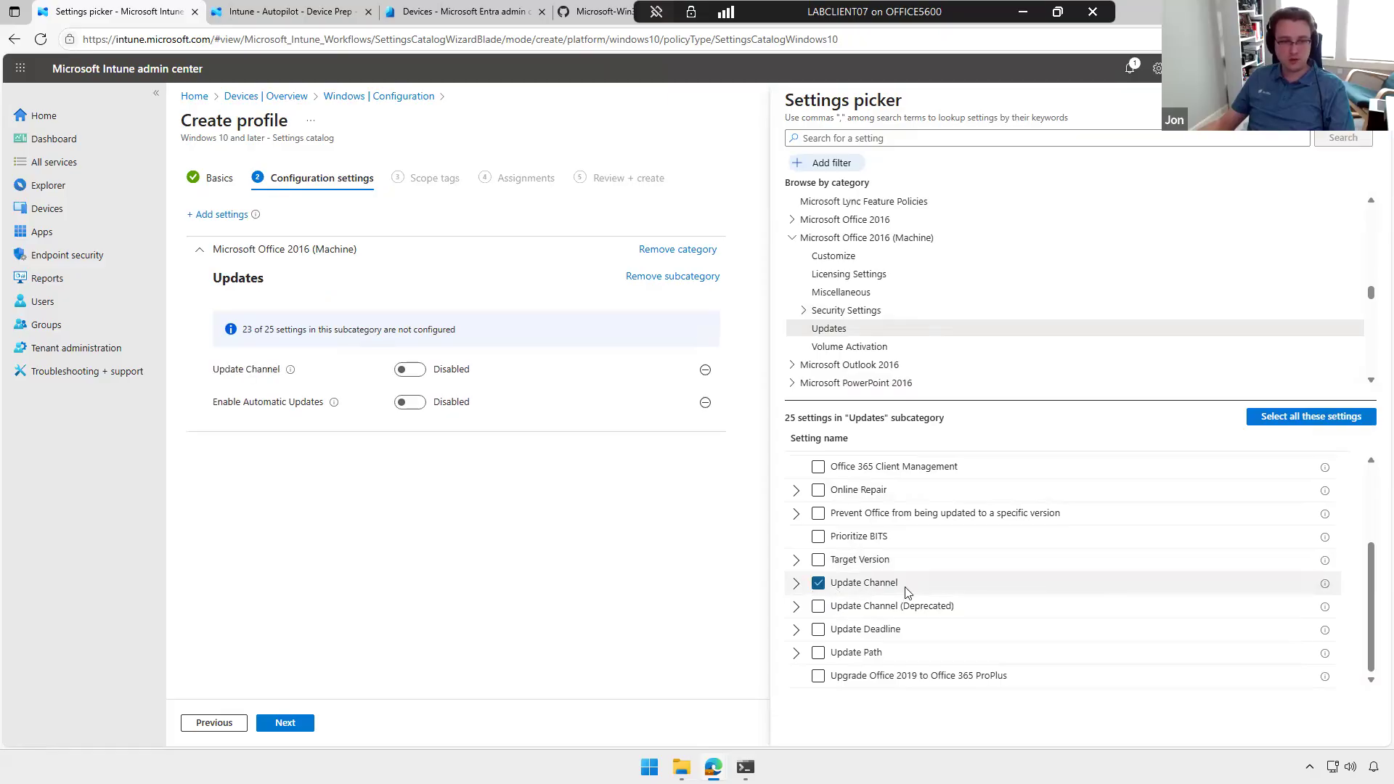
left_click(1371, 100)
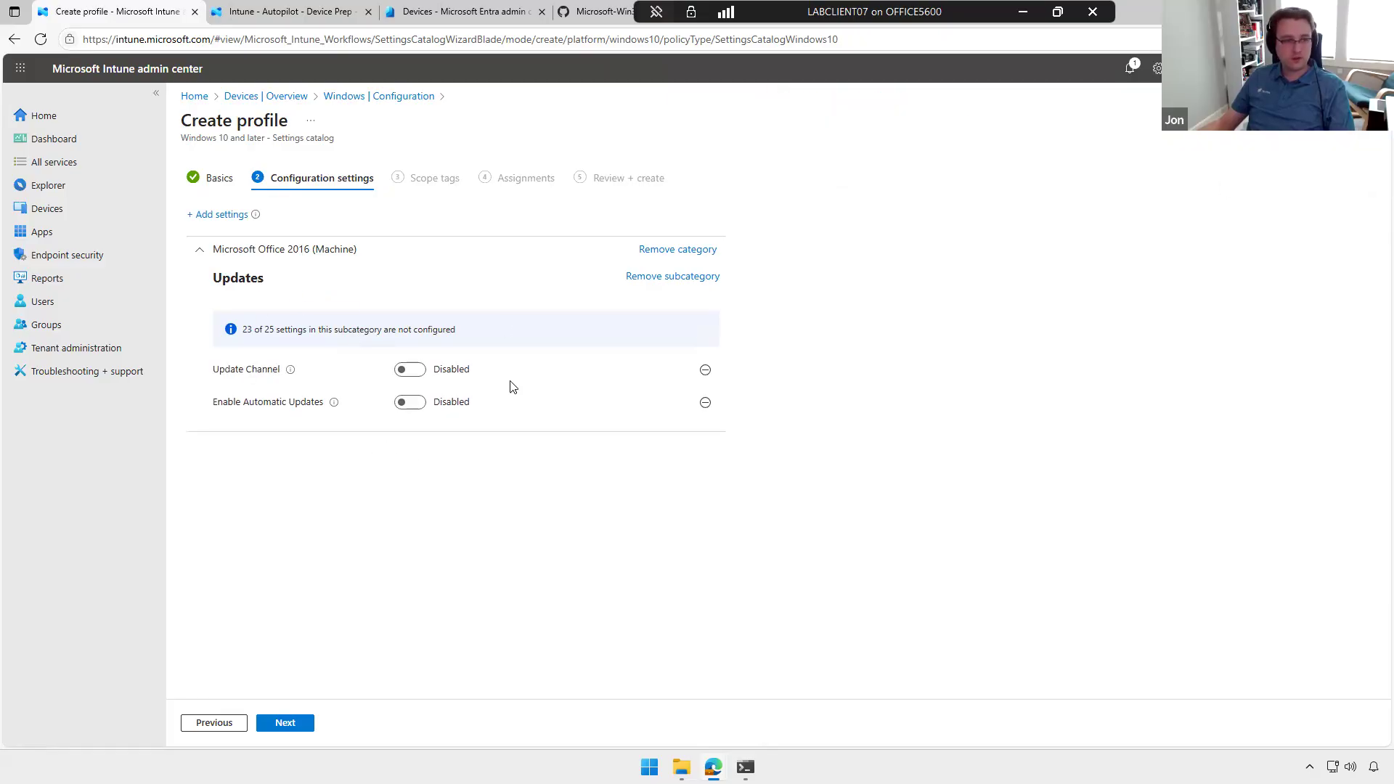
Step: Enable Update Channel with the channel name Monthly Enterprise Channel, and enable automatic updates
left_click(410, 370)
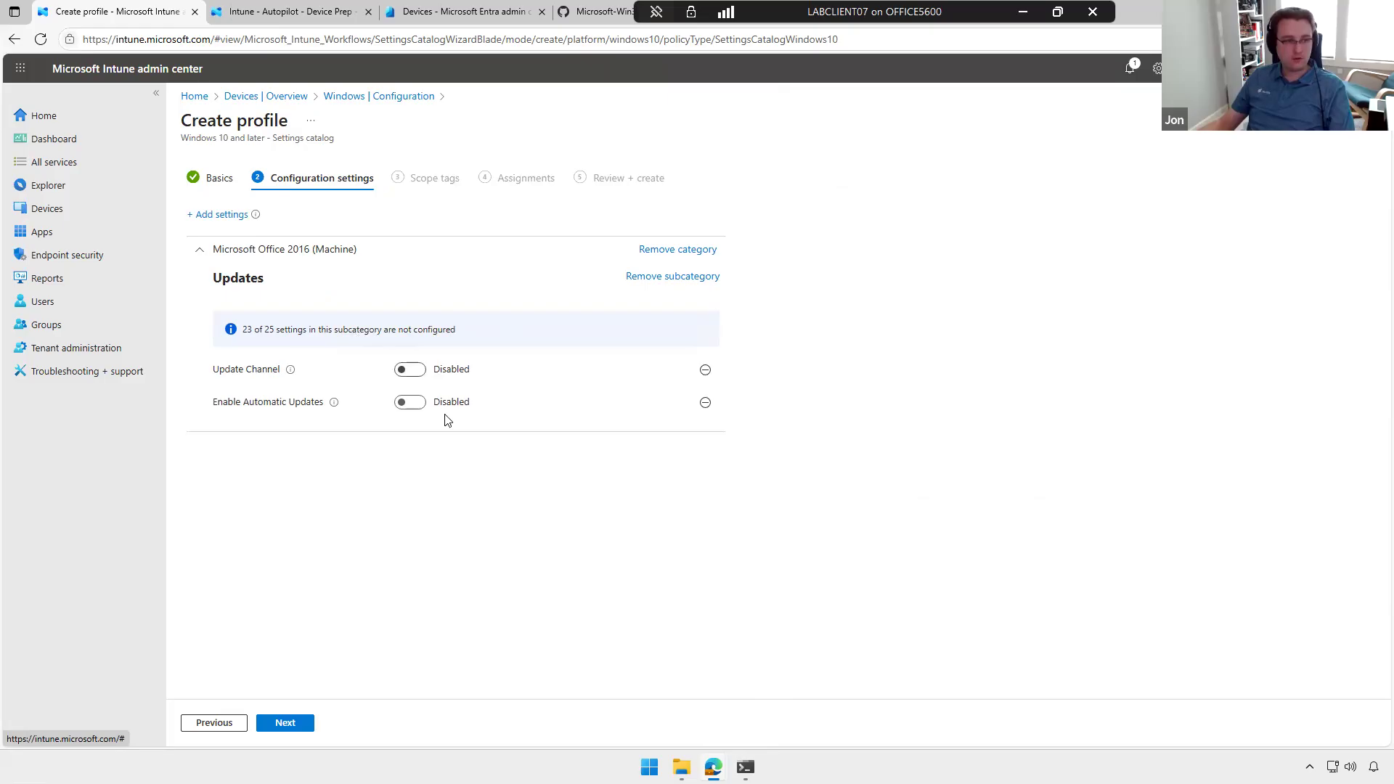
left_click(462, 403)
left_click(508, 471)
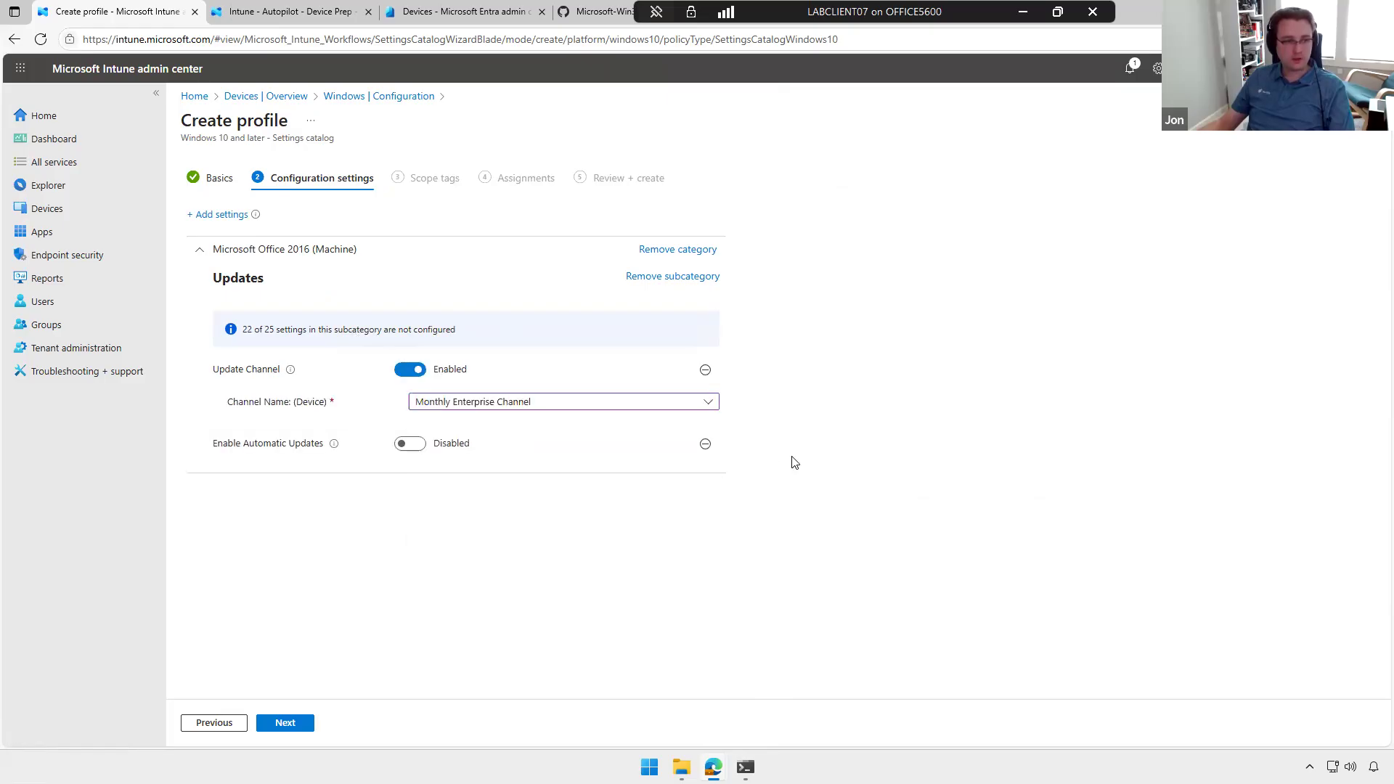
left_click(412, 446)
Step: Keep the Default scope tag, leave the group assignments empty, and create the Office Updates profile
left_click(288, 724)
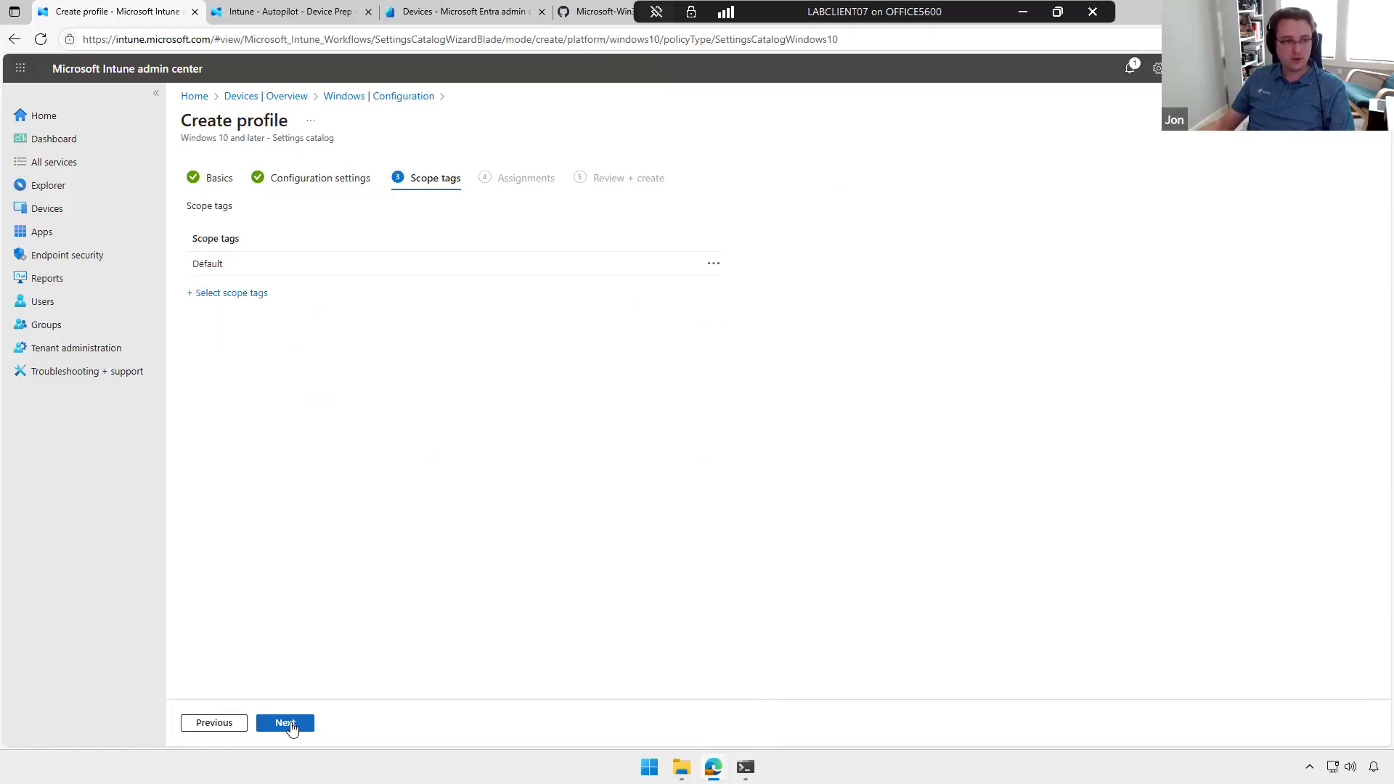
left_click(289, 724)
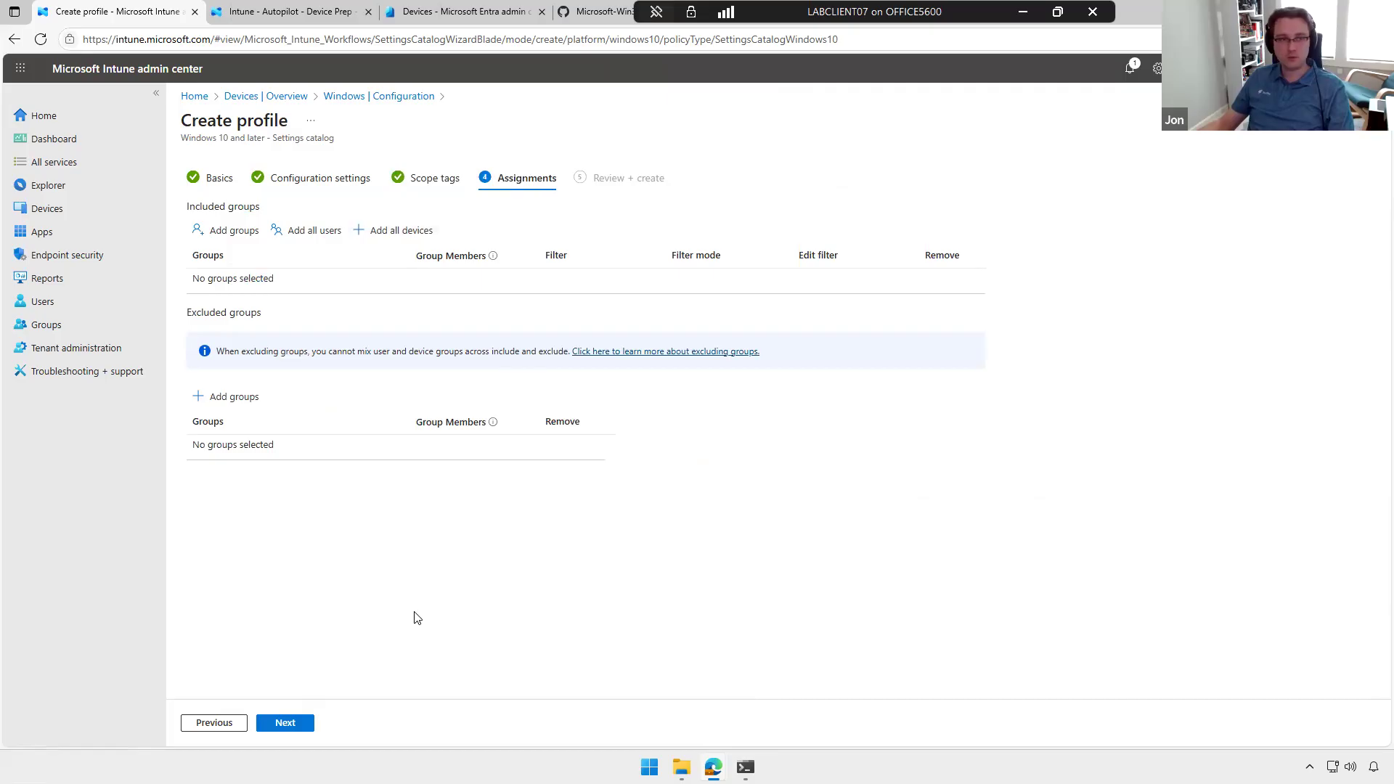
left_click(291, 724)
left_click(289, 724)
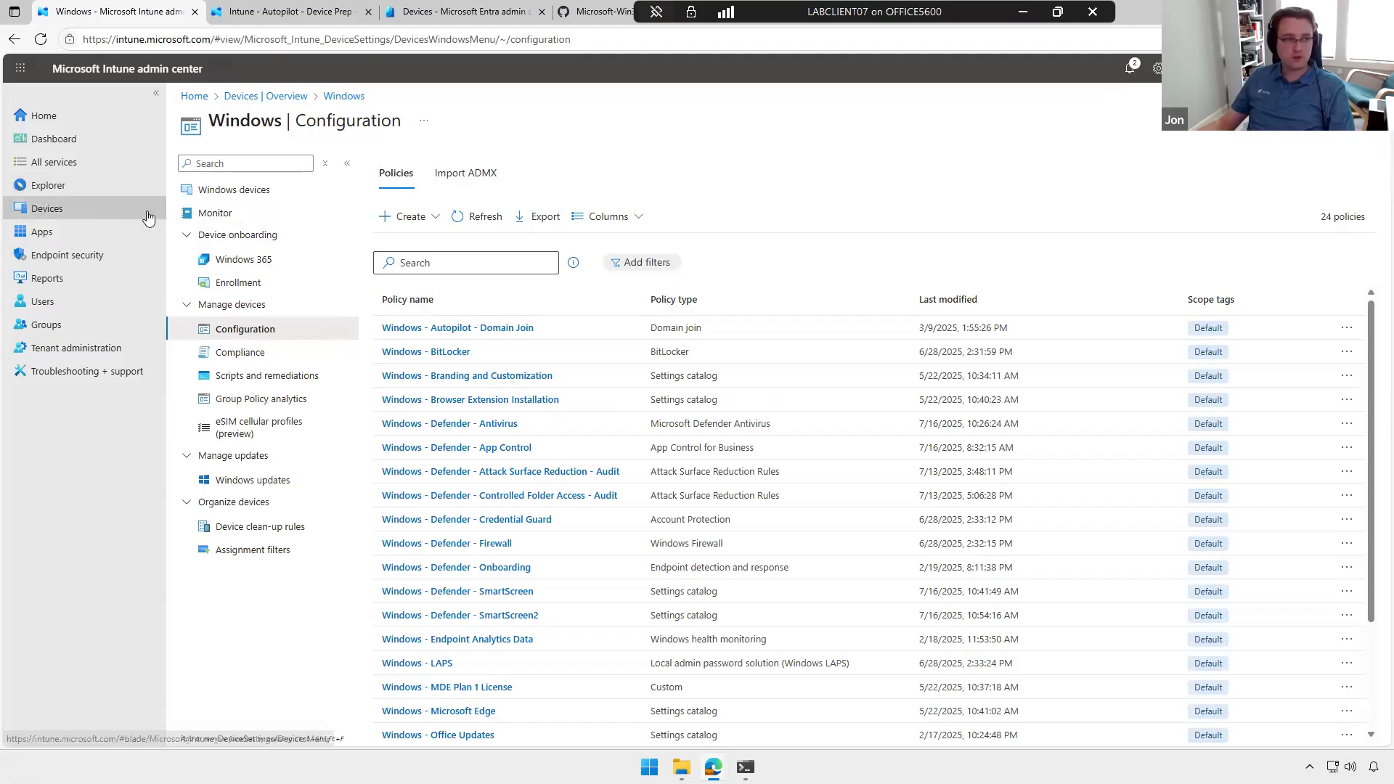
left_click(45, 208)
left_click(436, 251)
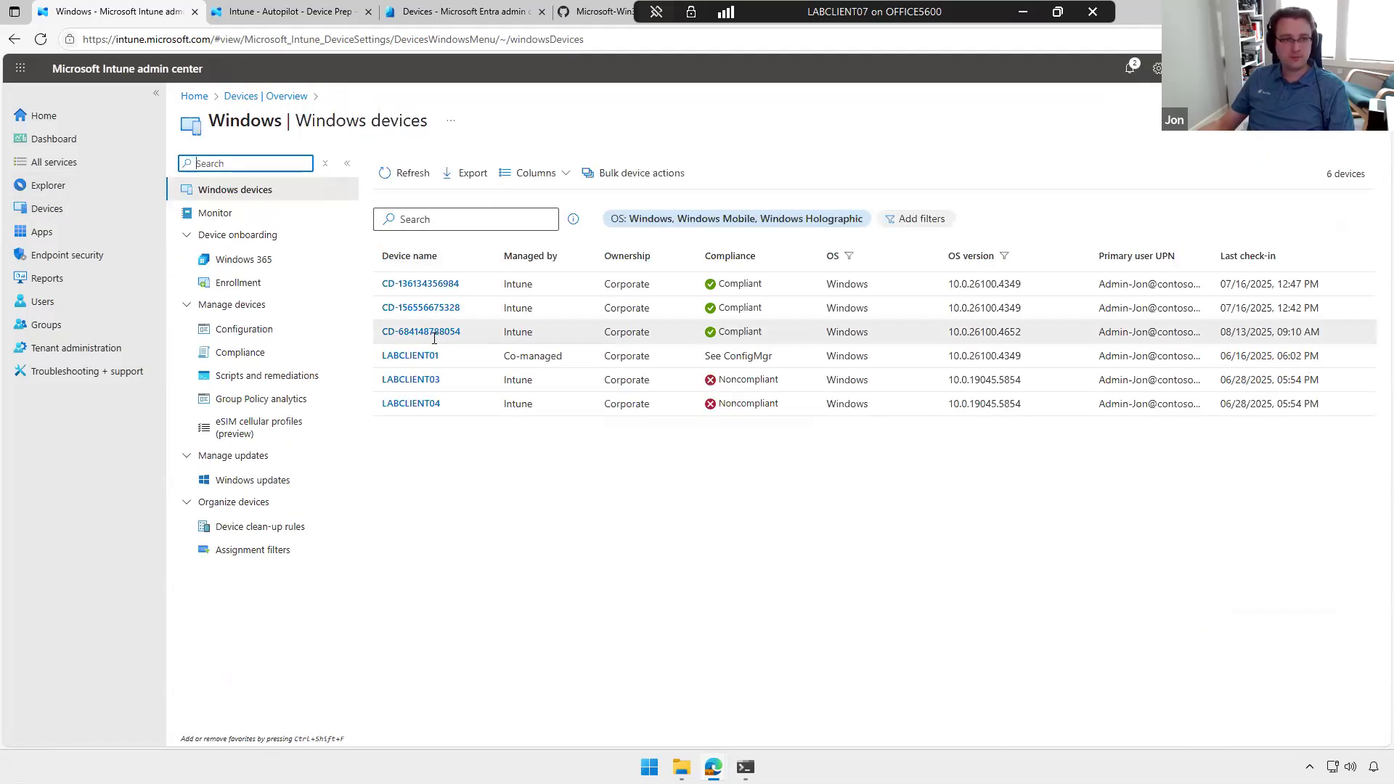
left_click(421, 332)
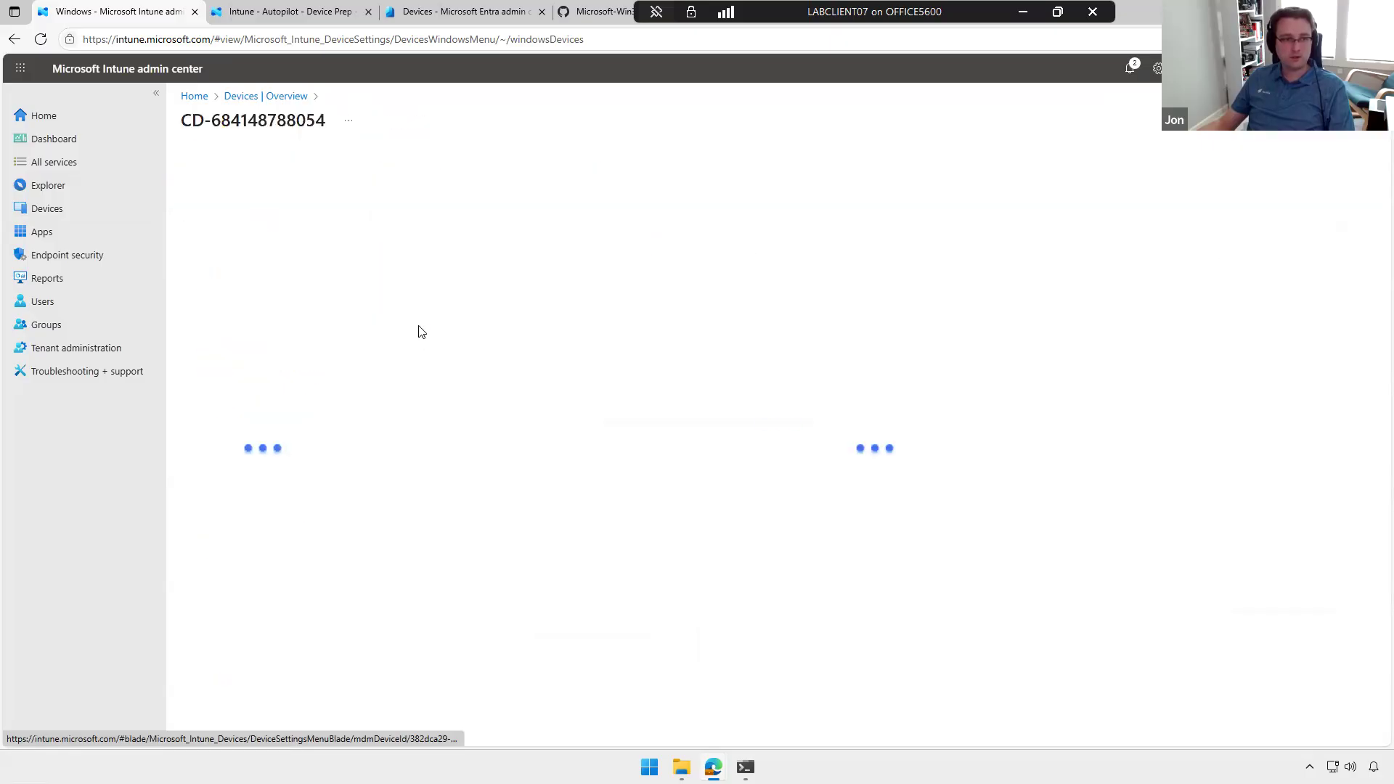
left_click(242, 400)
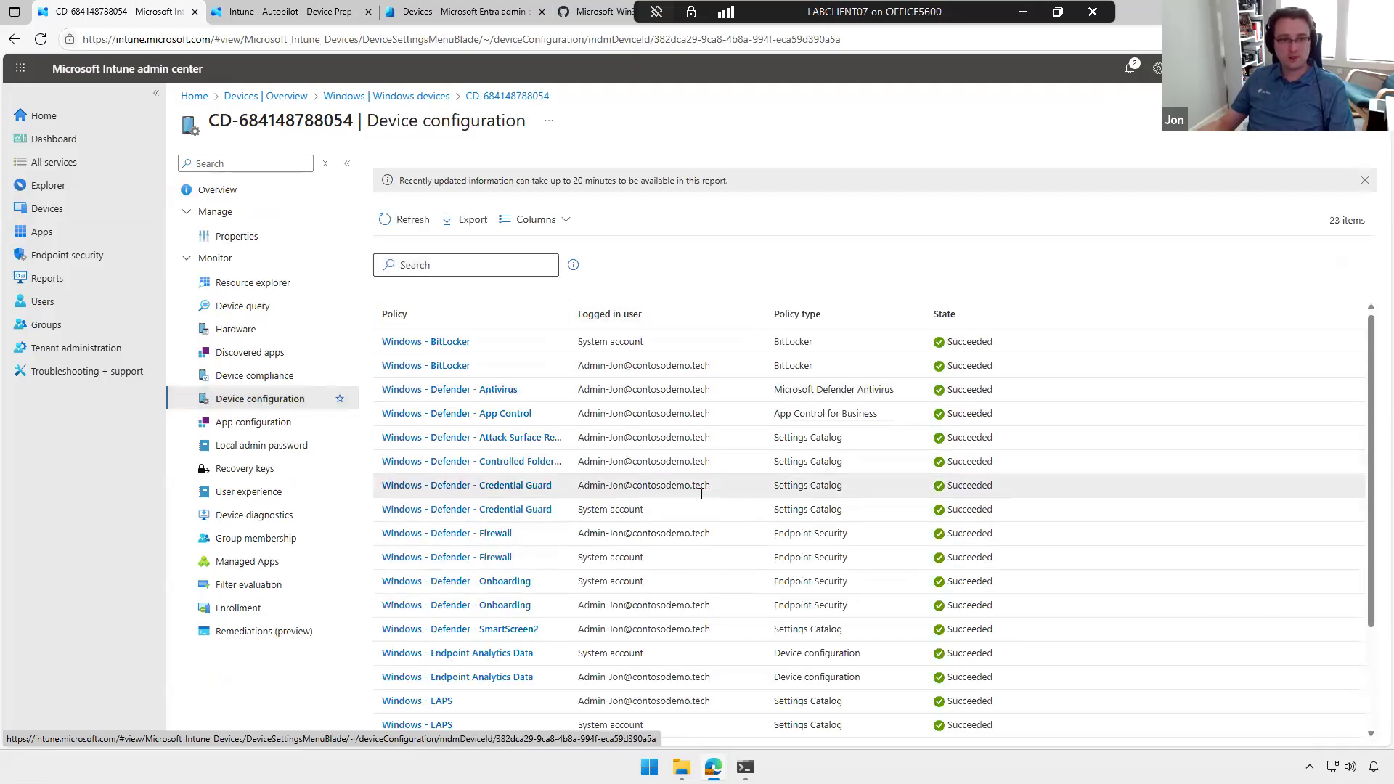
scroll(698, 501, "down", 3)
scroll(697, 522, "up", 3)
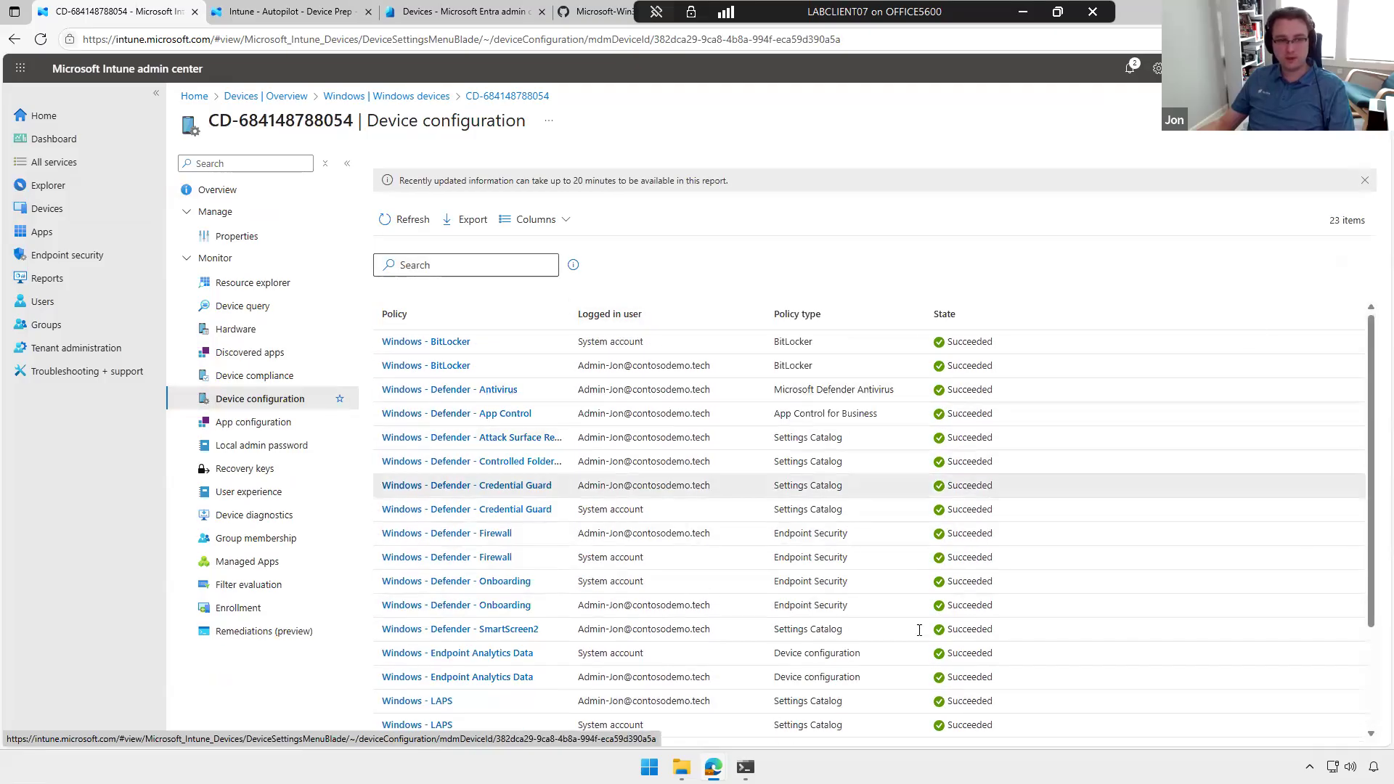
left_click(460, 343)
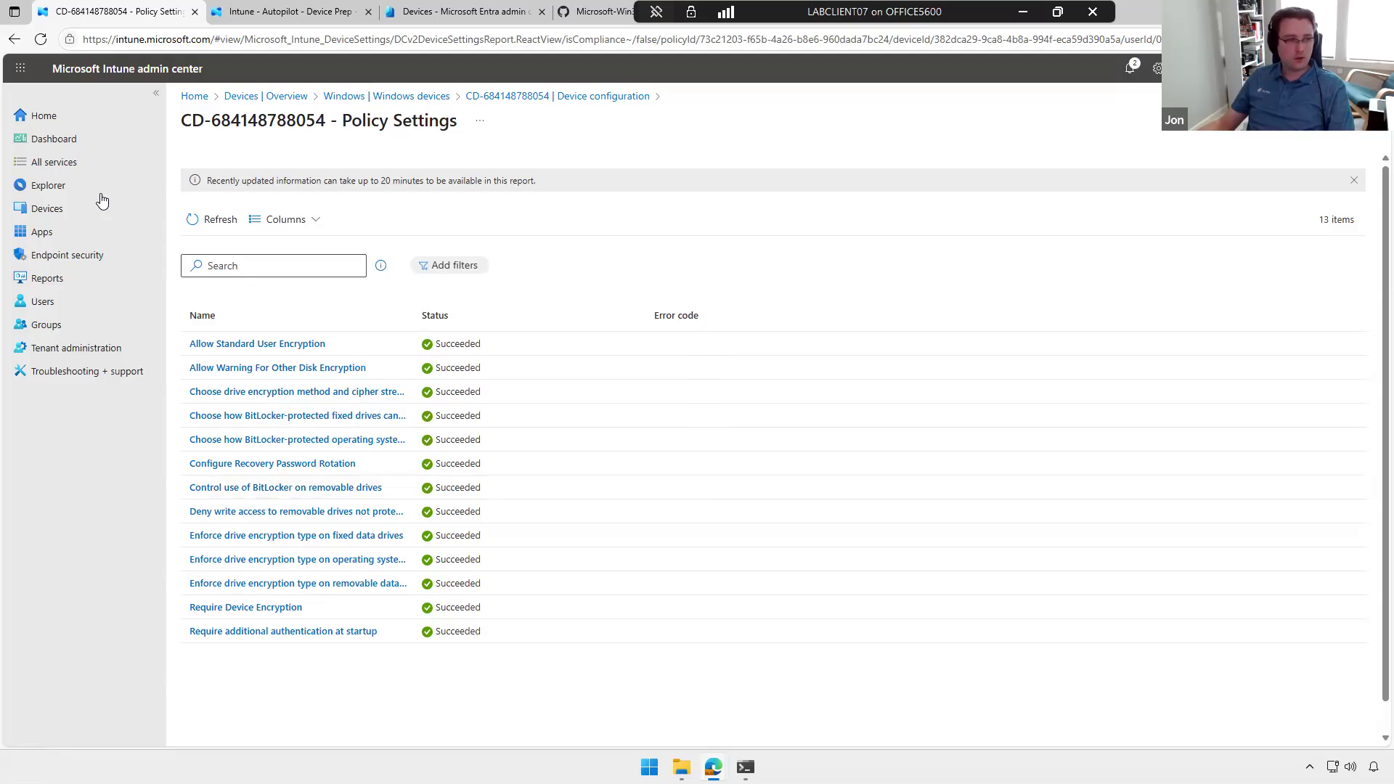
Step: Return to the devices overview and open the configuration policy list covering all platforms
left_click(76, 209)
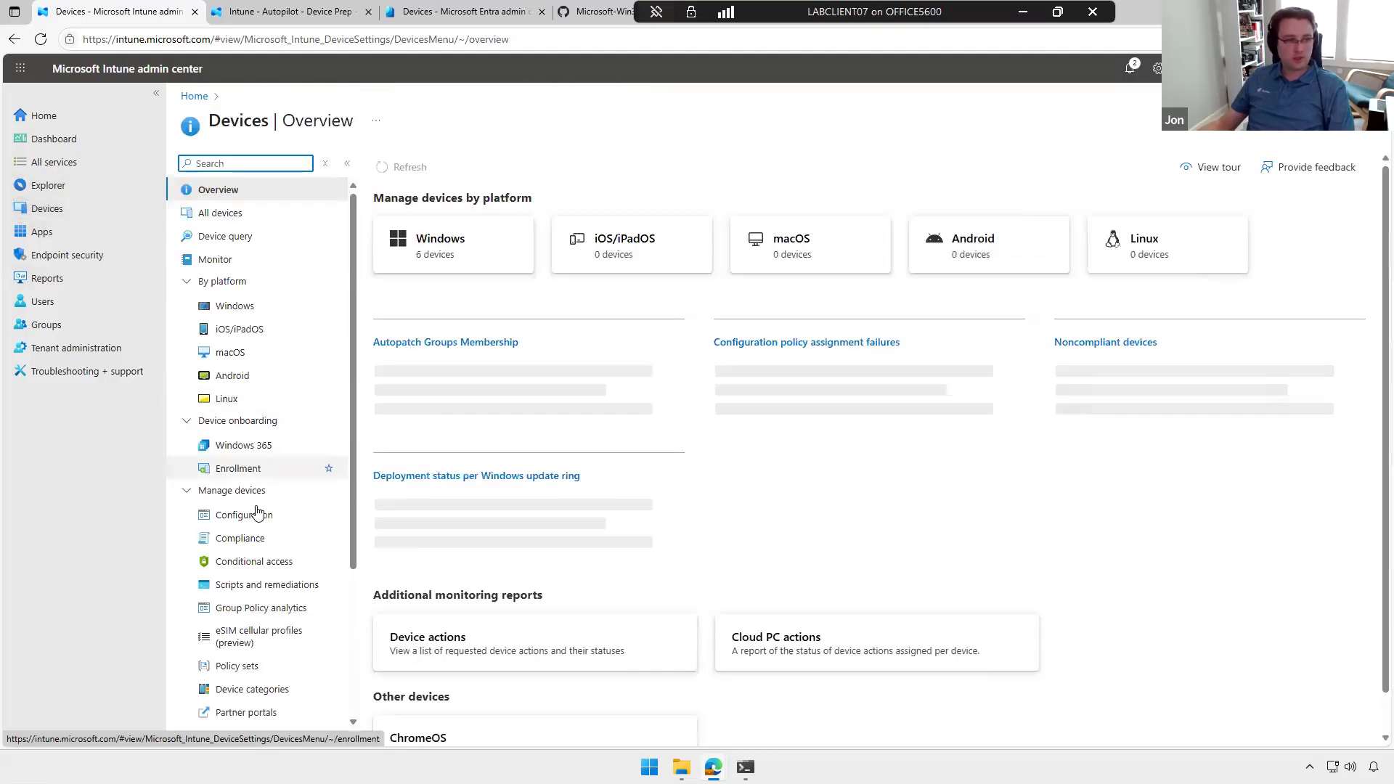
left_click(246, 514)
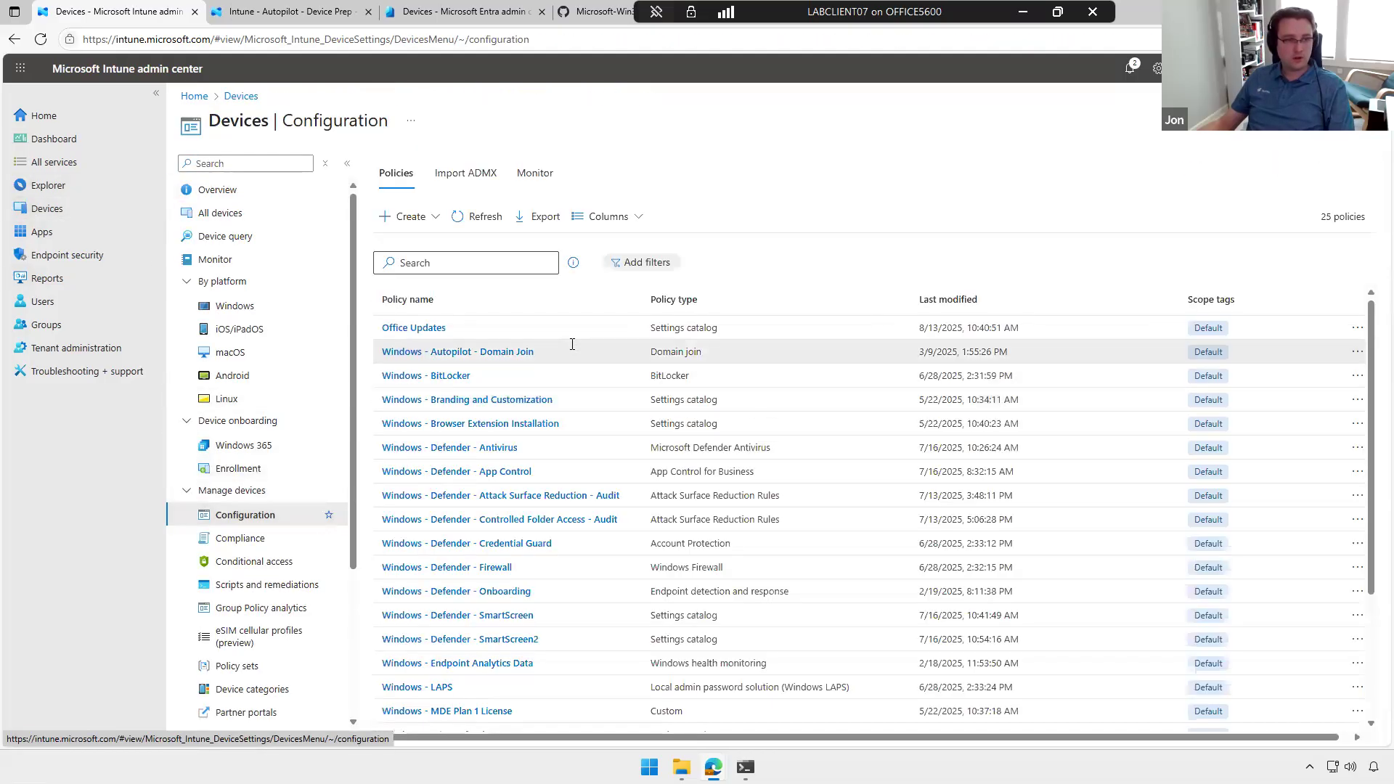
Step: Import the GPO file C - Settings - Windows.xml from the Desktop into Group Policy analytics, keeping the Default scope tag
scroll(501, 508, "down", 3)
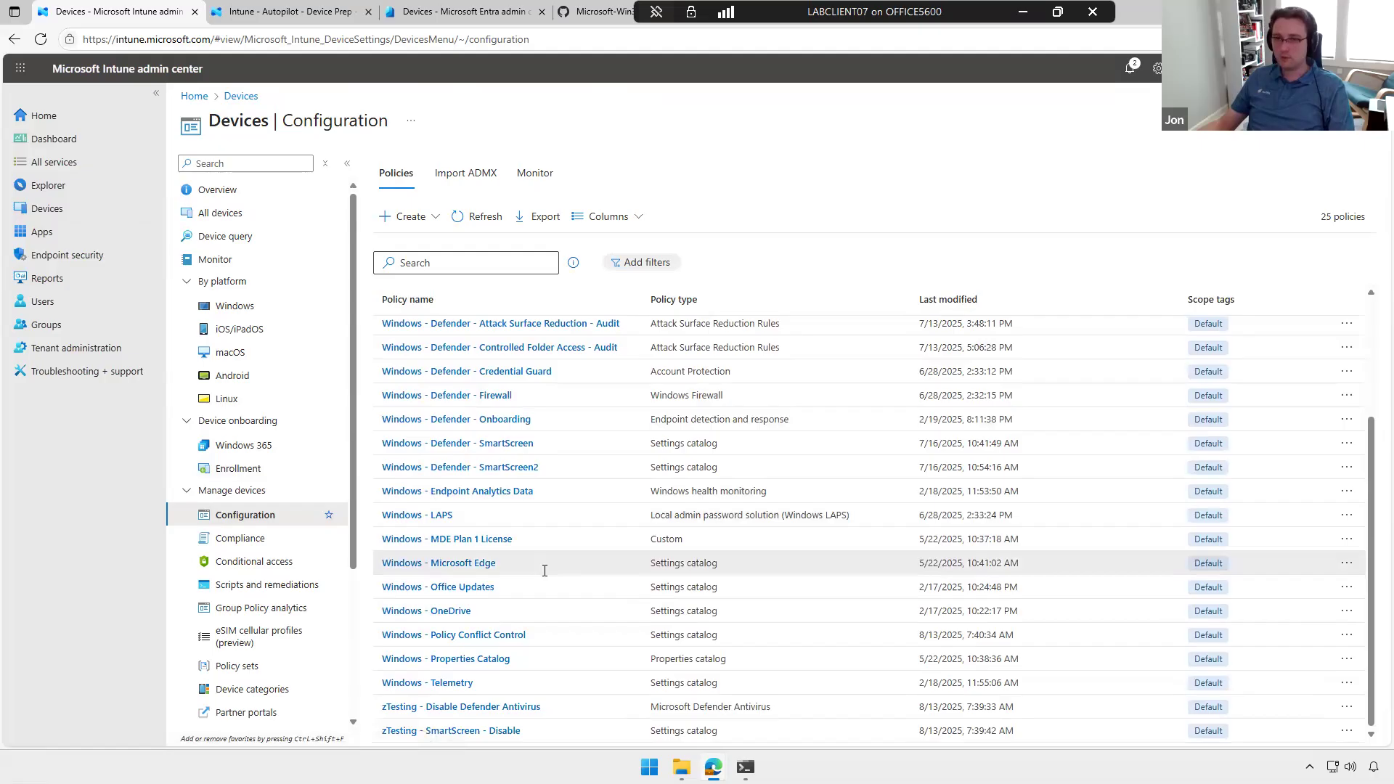
scroll(545, 571, "up", 3)
scroll(545, 571, "down", 3)
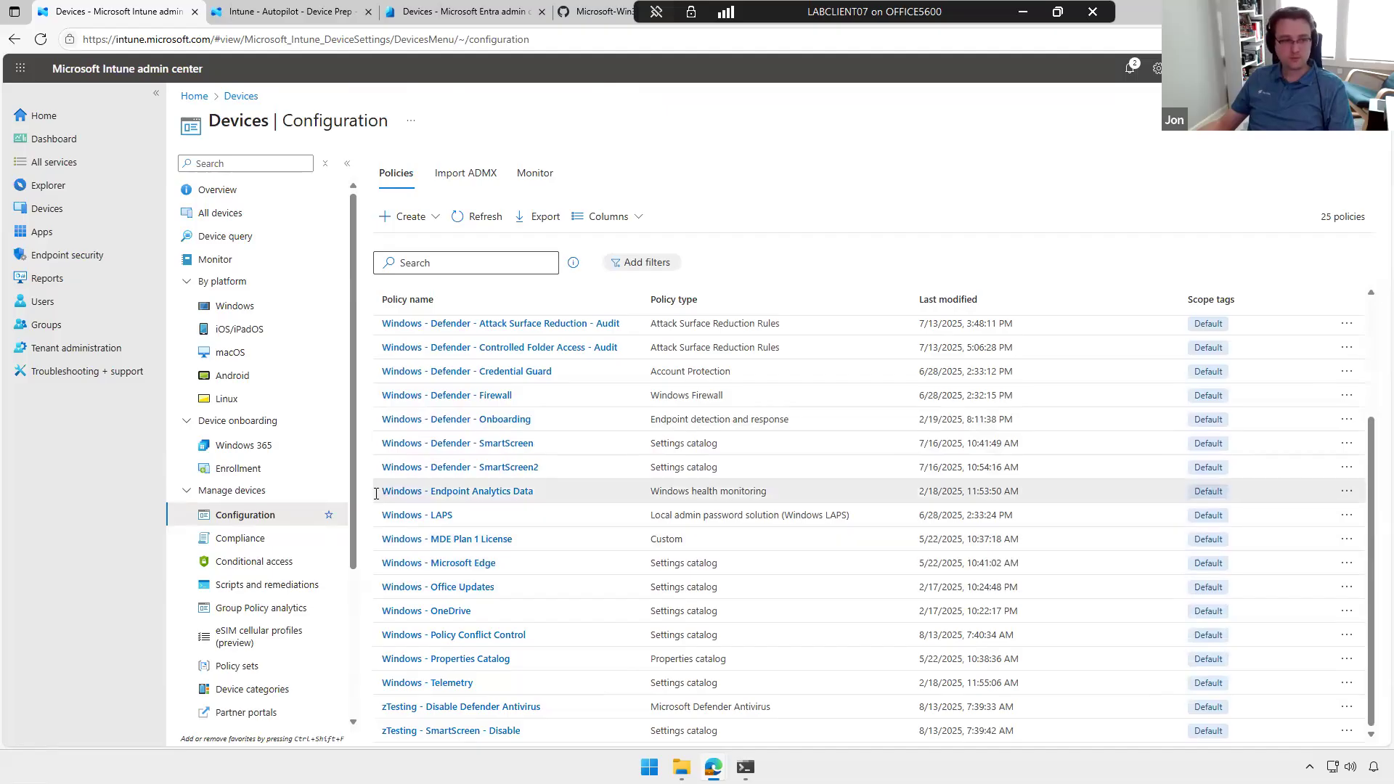
left_click(241, 615)
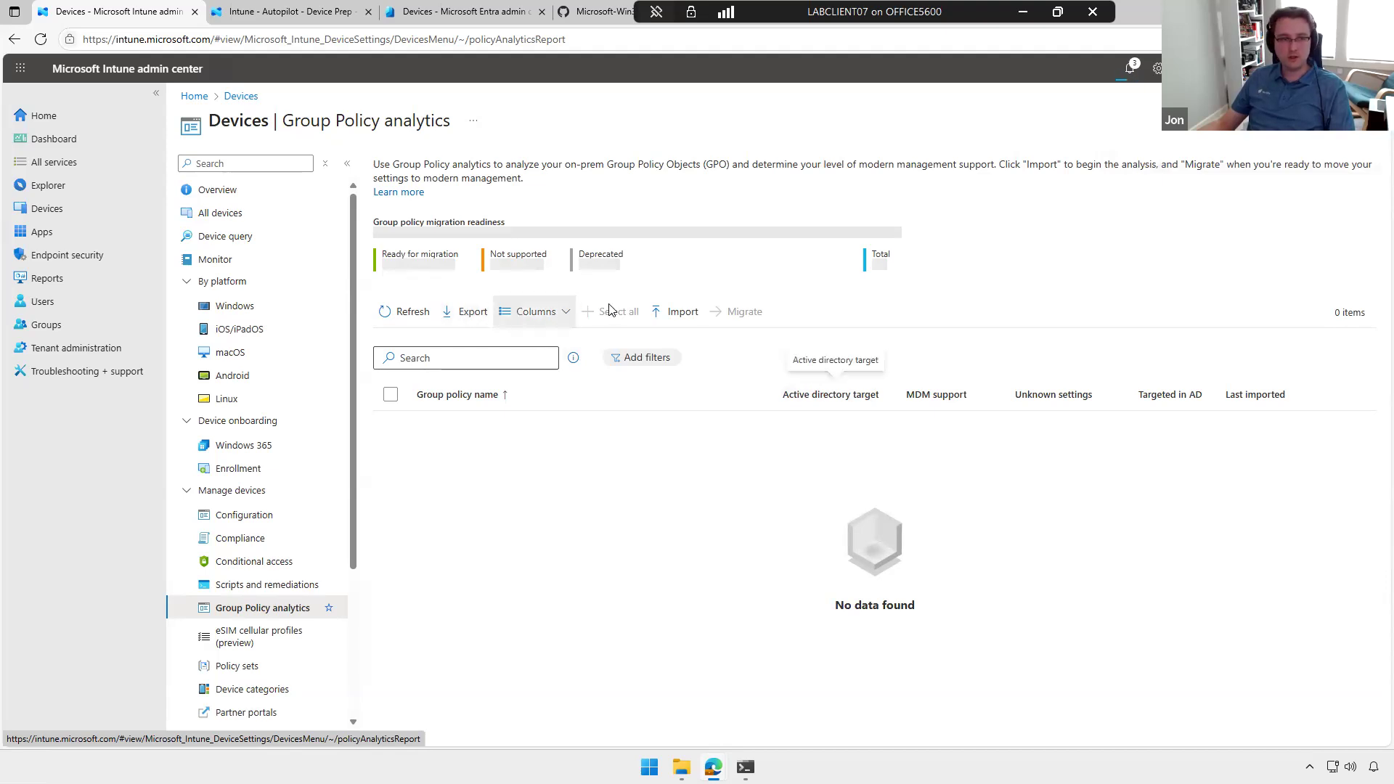
left_click(675, 312)
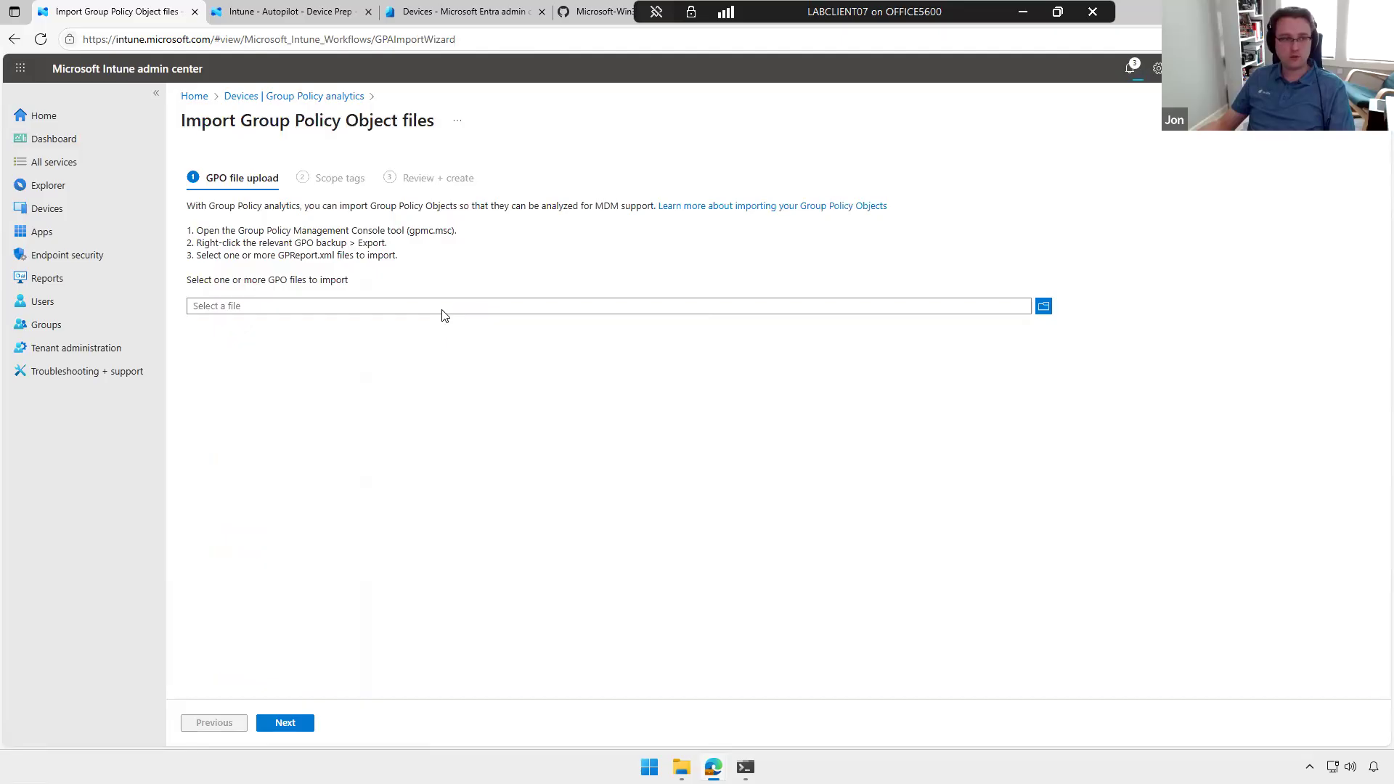
left_click(444, 314)
left_click(53, 193)
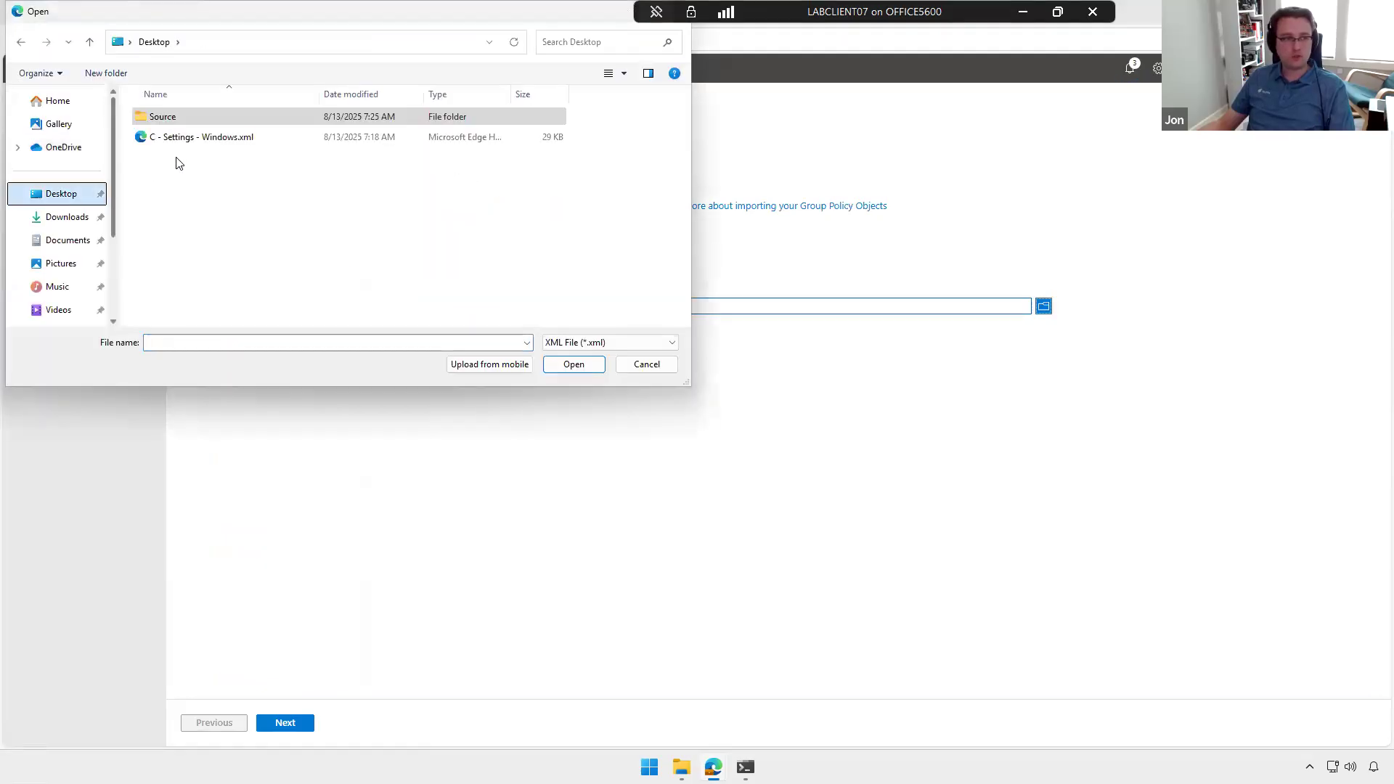
left_click(218, 138)
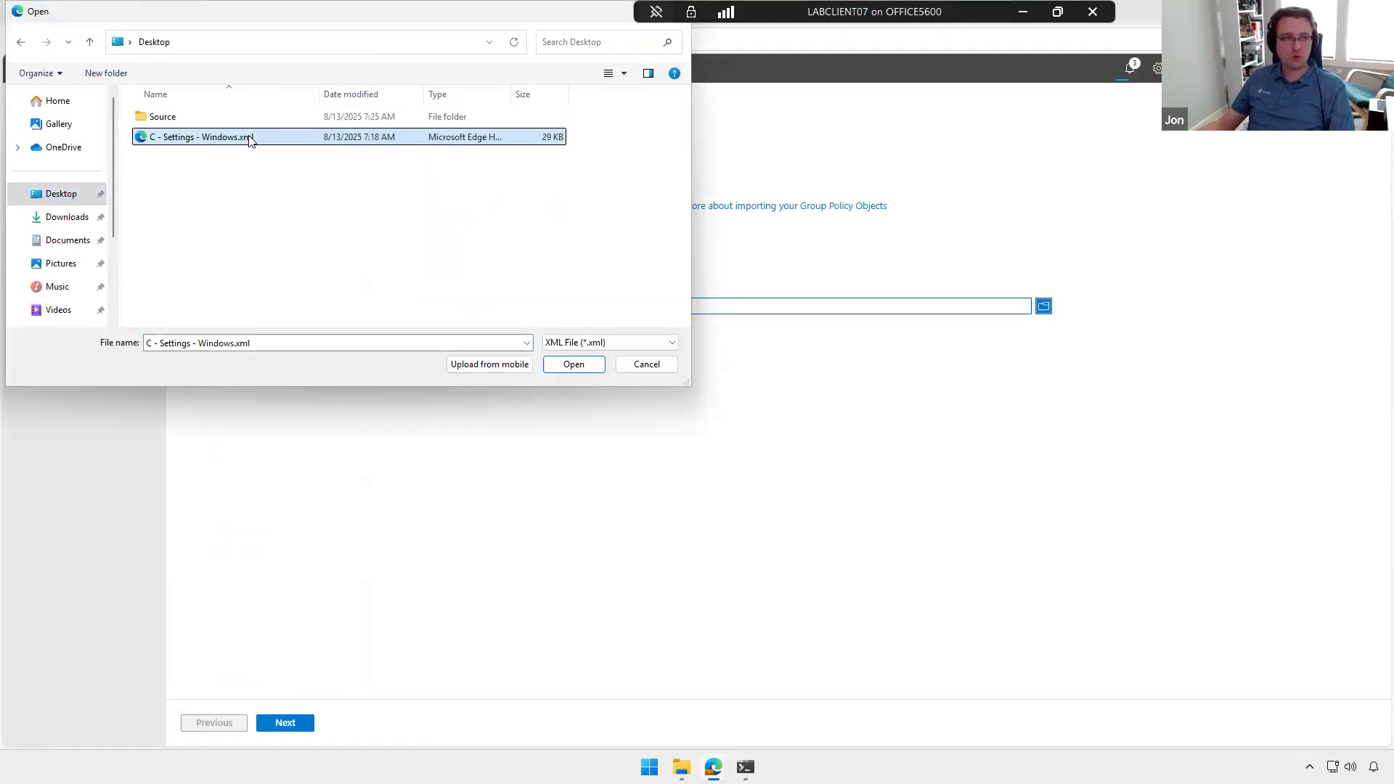
left_click(573, 365)
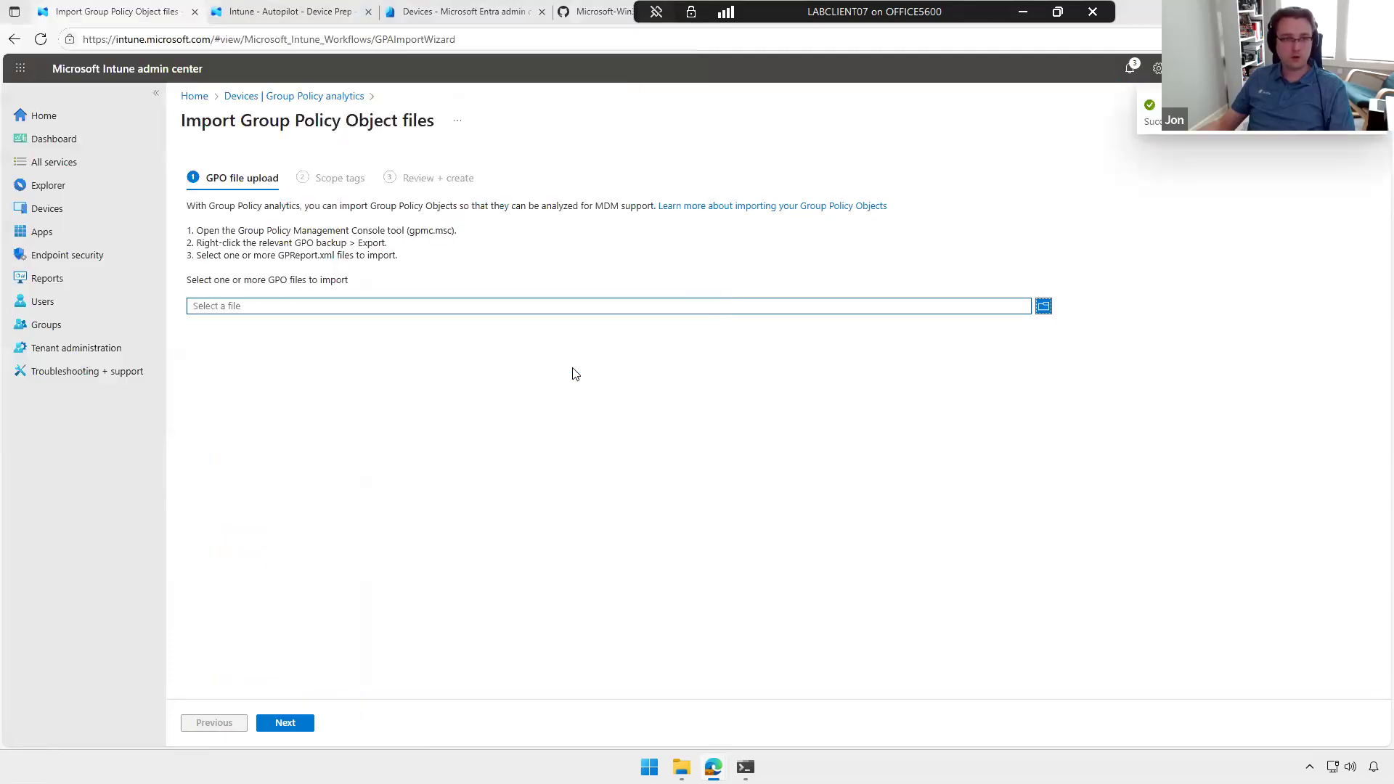
left_click(285, 722)
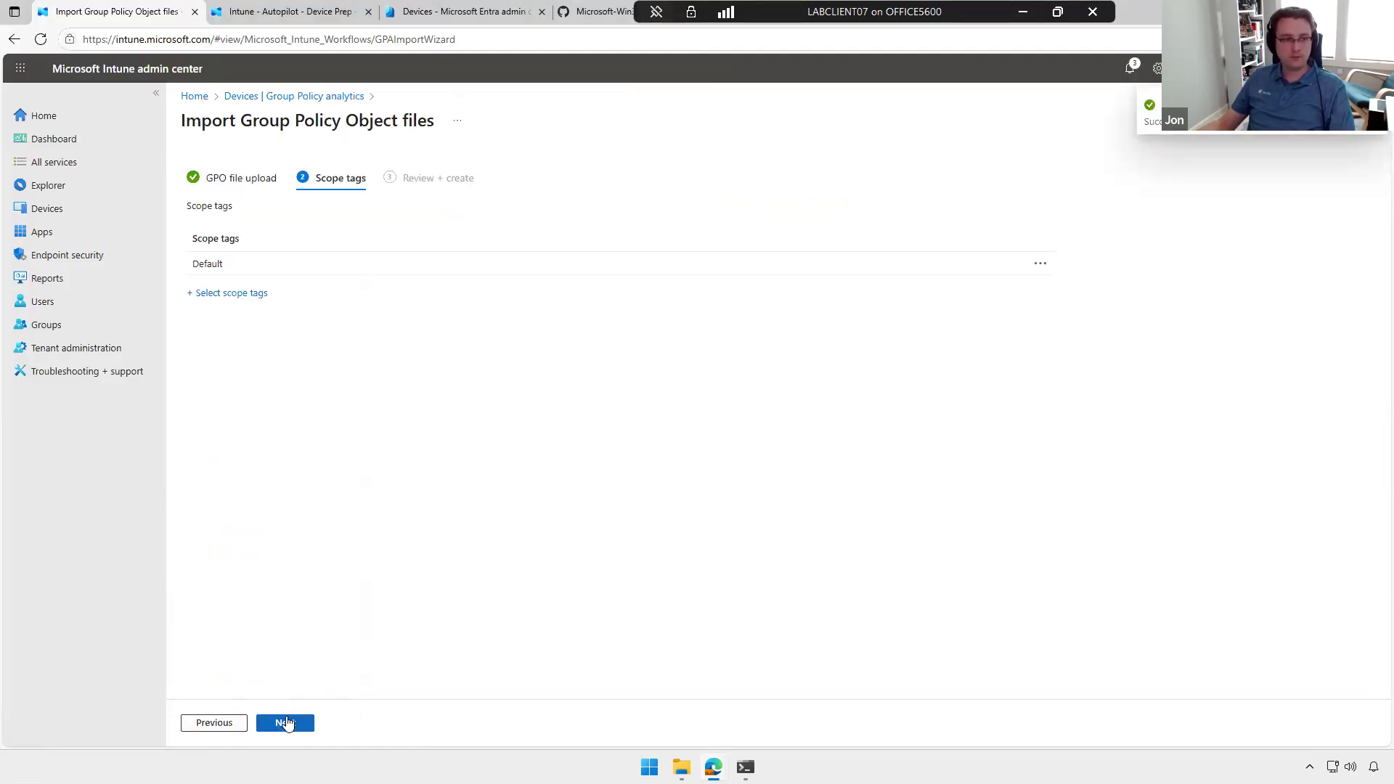
left_click(286, 722)
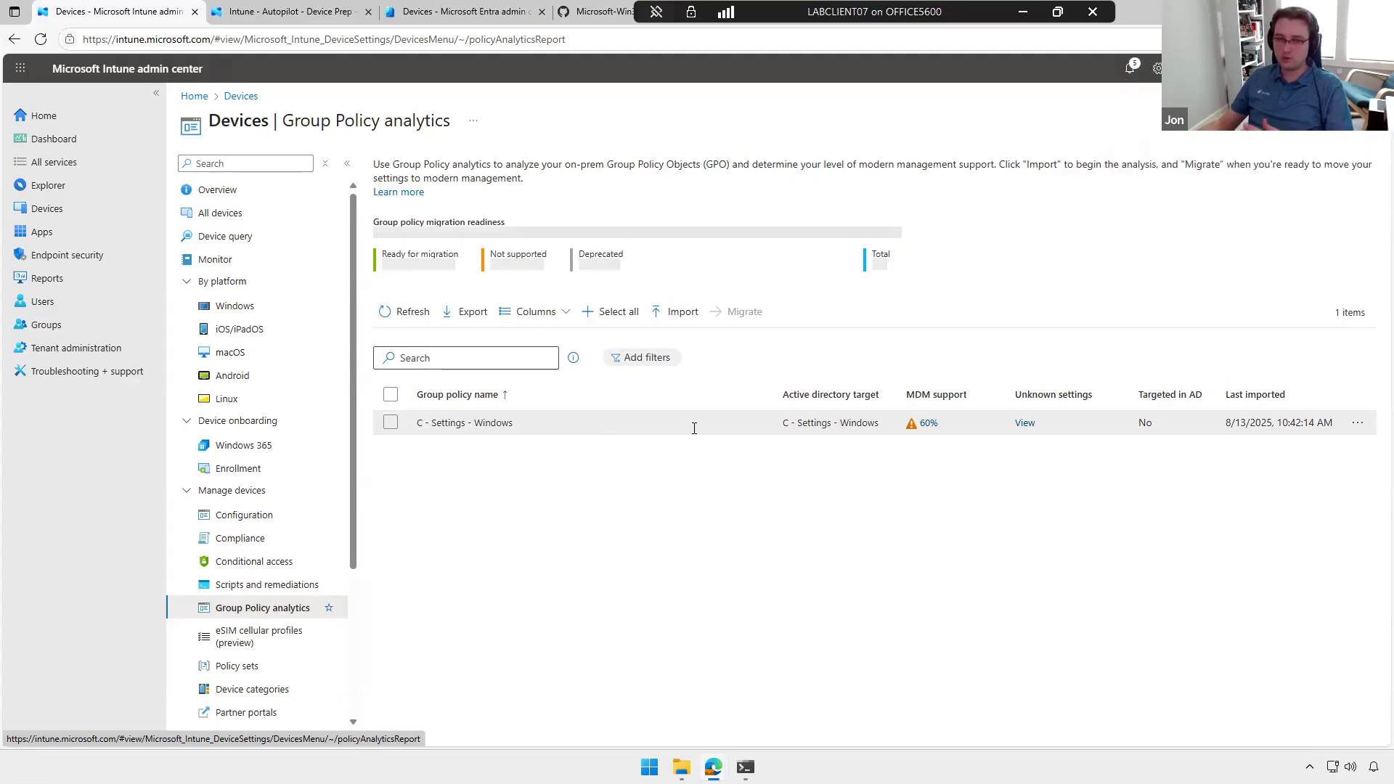
Step: Open the MDM support details of C - Settings - Windows and start its migration with all supported settings selected and their values kept
left_click(927, 424)
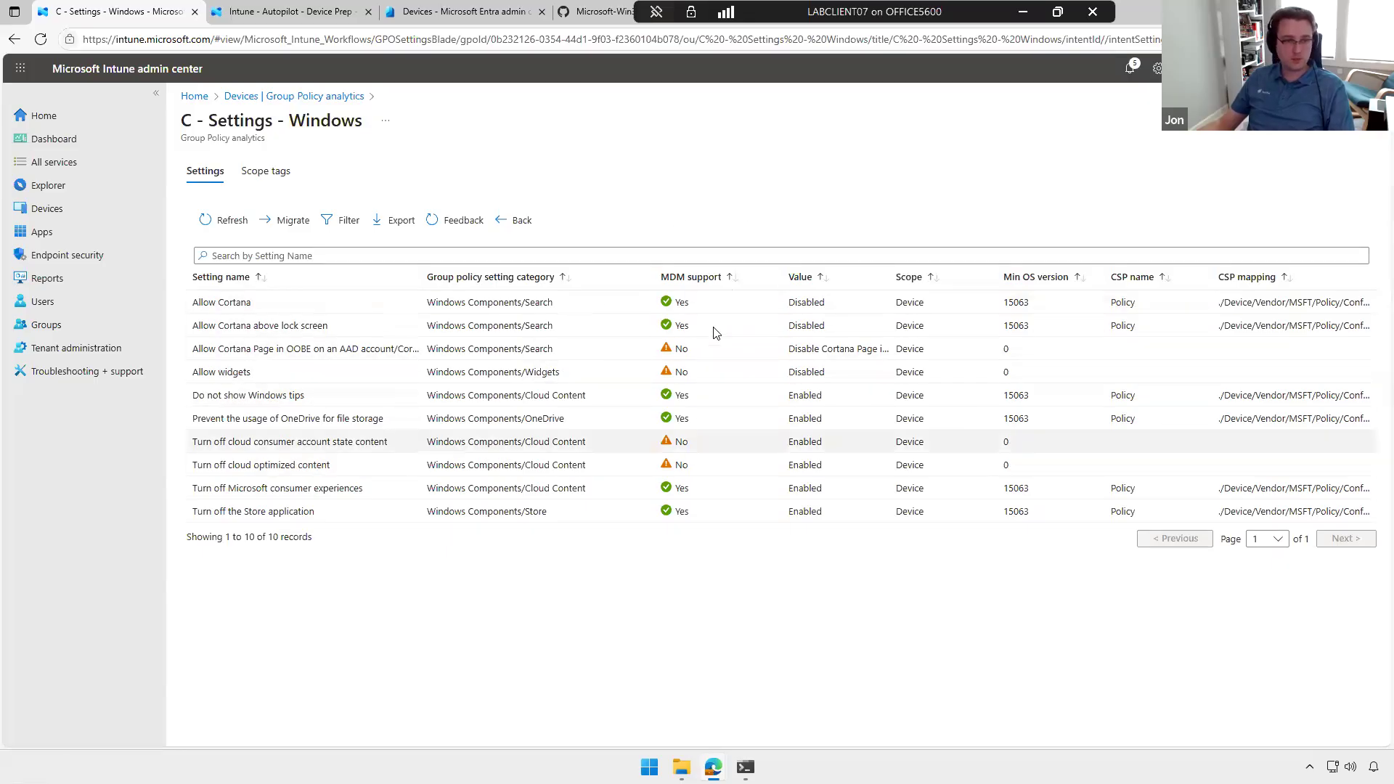
left_click(289, 229)
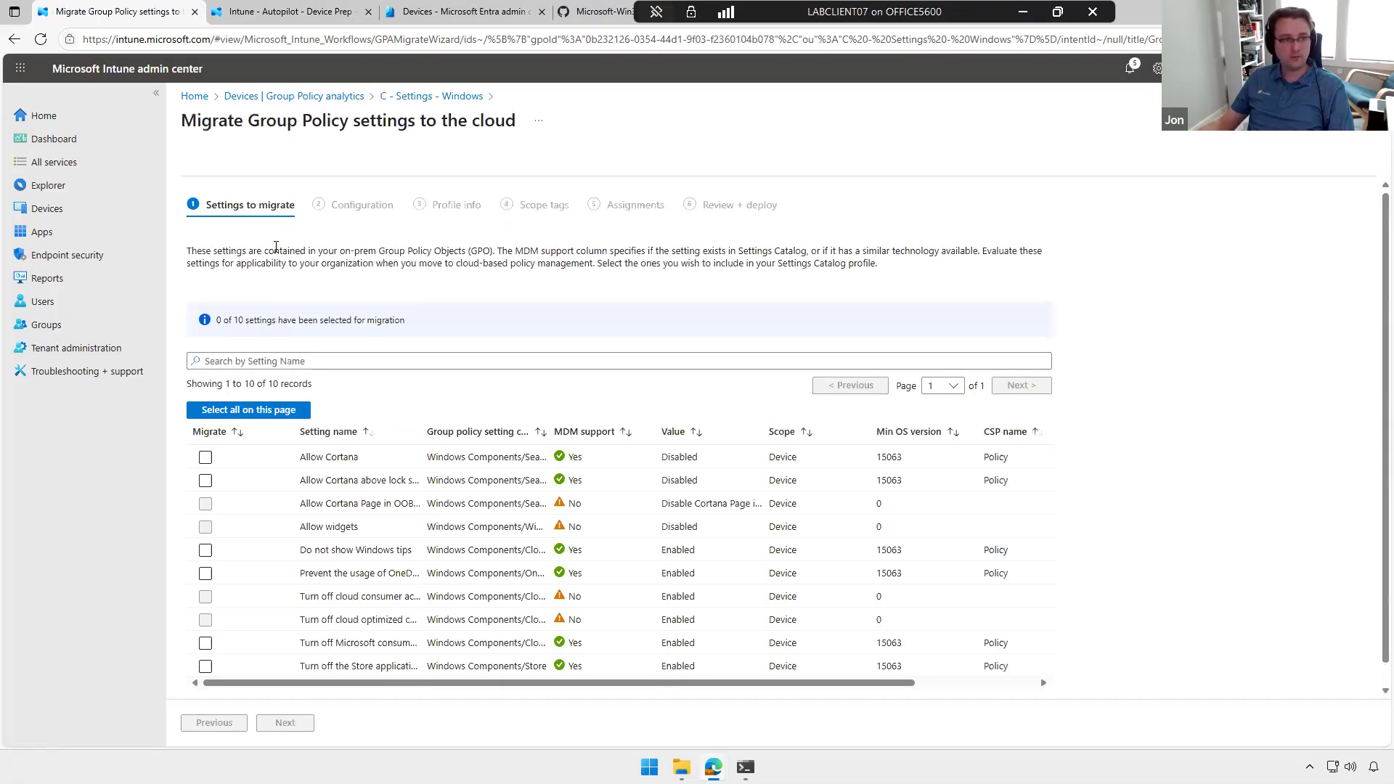
left_click(268, 389)
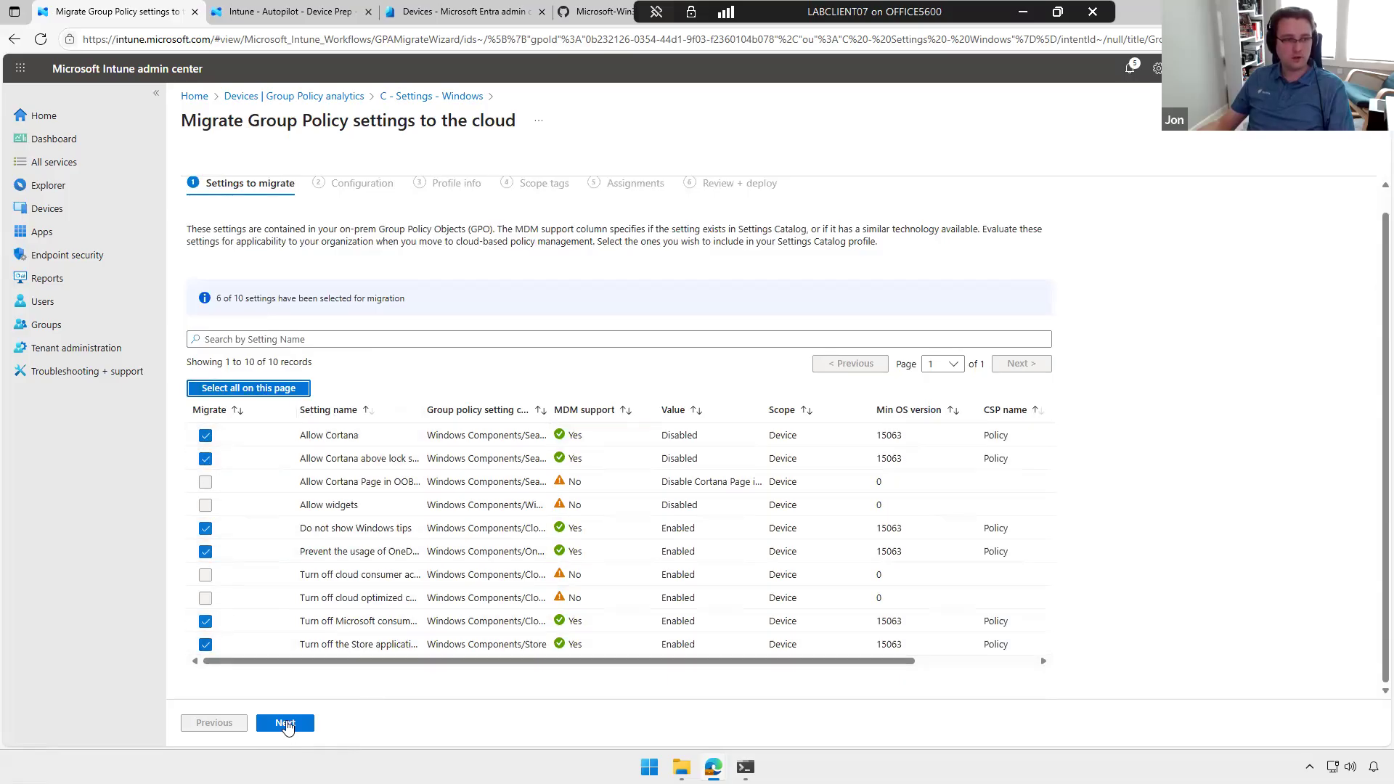
left_click(285, 723)
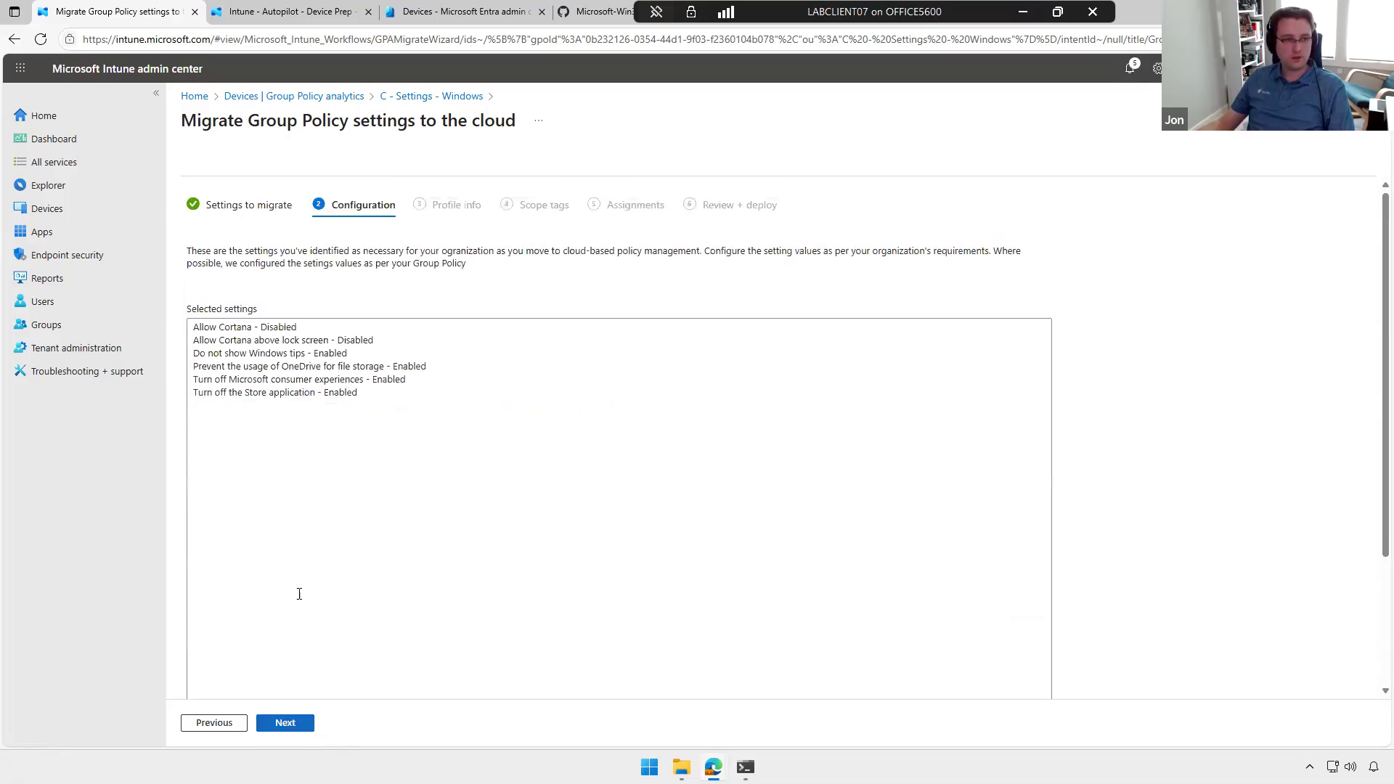
left_click(286, 723)
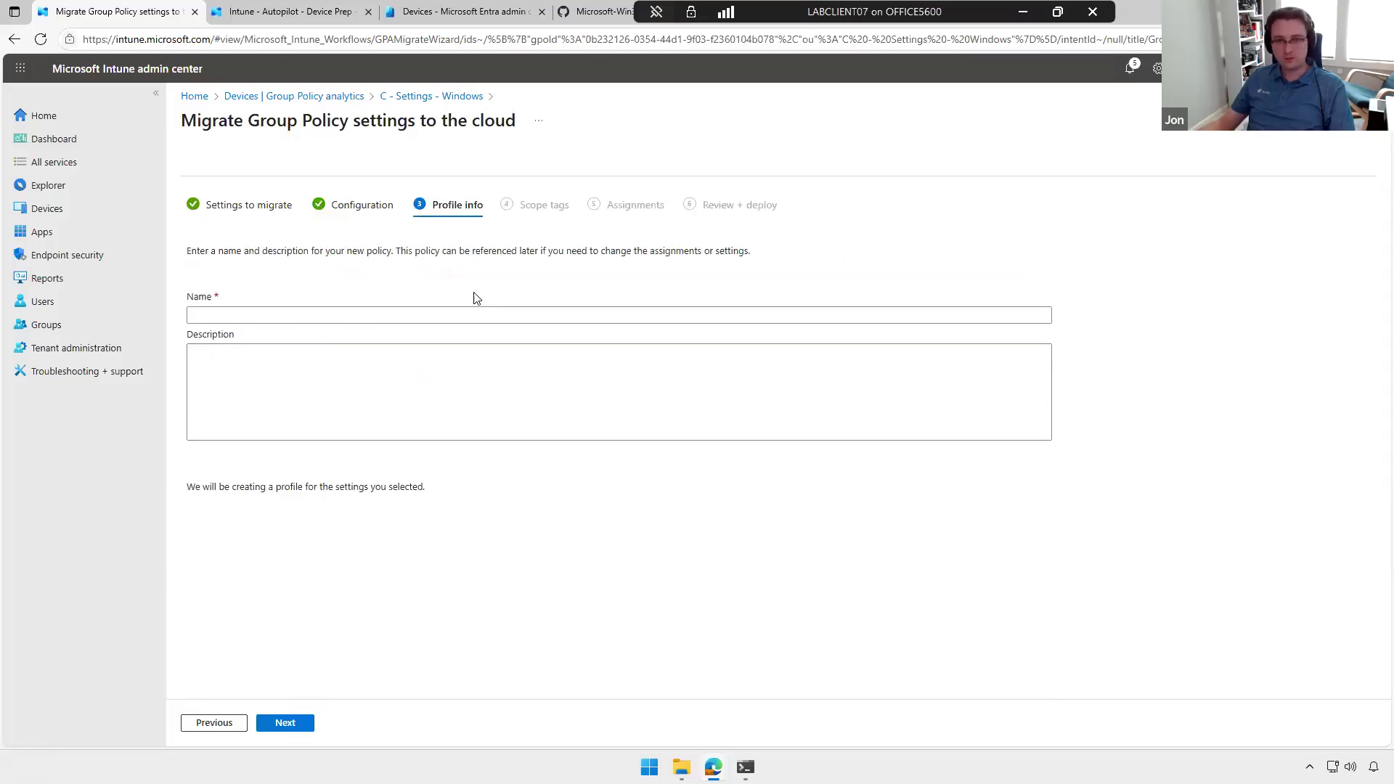
Step: Name the migrated profile Import Example, keep the Default scope tag, leave the assignments empty, and deploy it
left_click(385, 317)
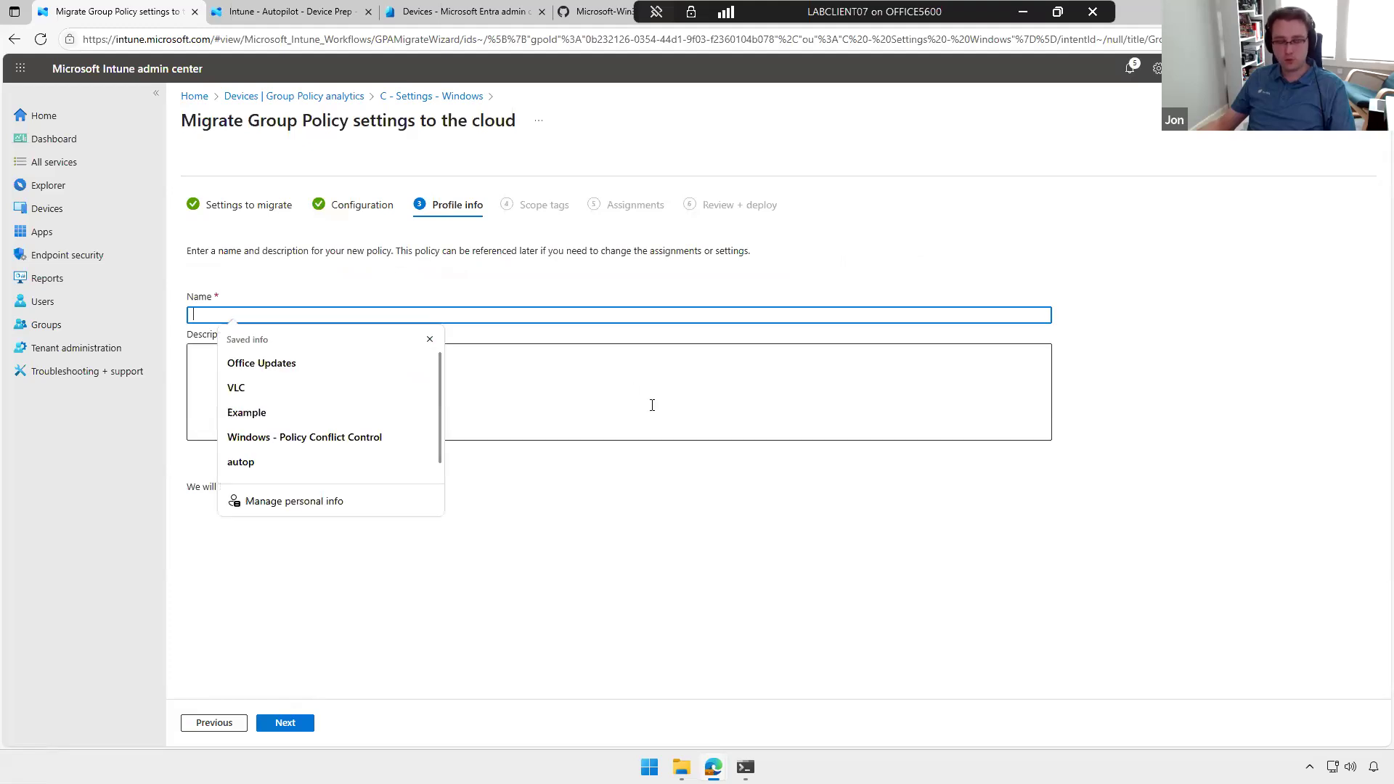
type("I")
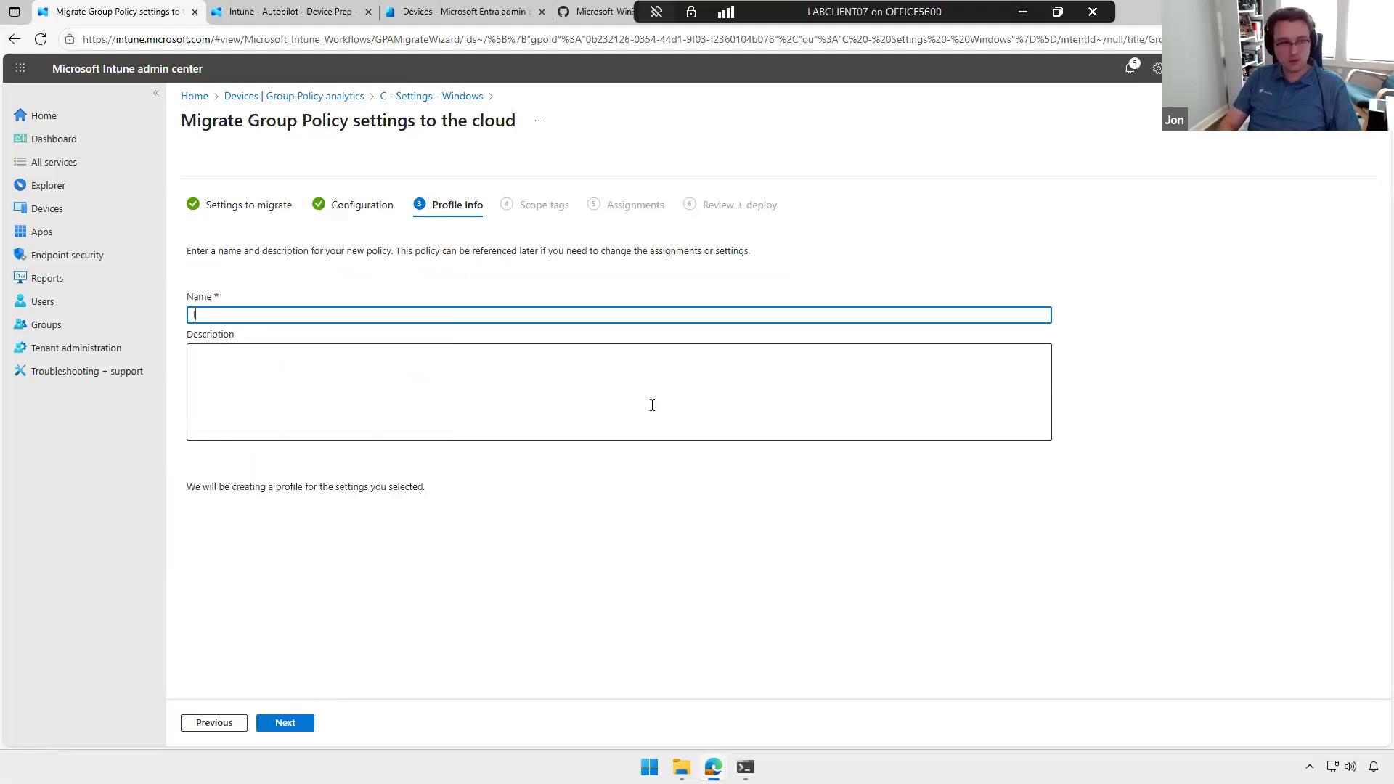
type("mport Example")
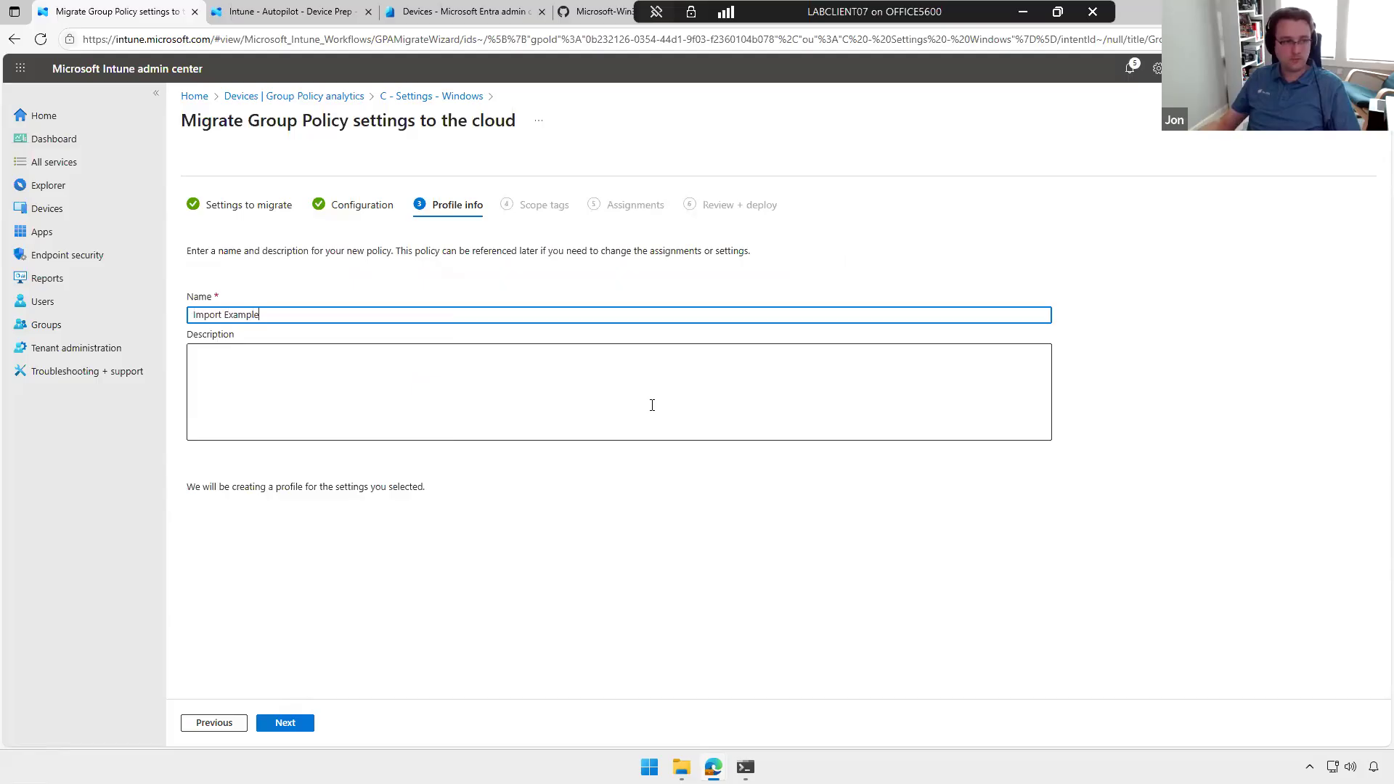
left_click(286, 723)
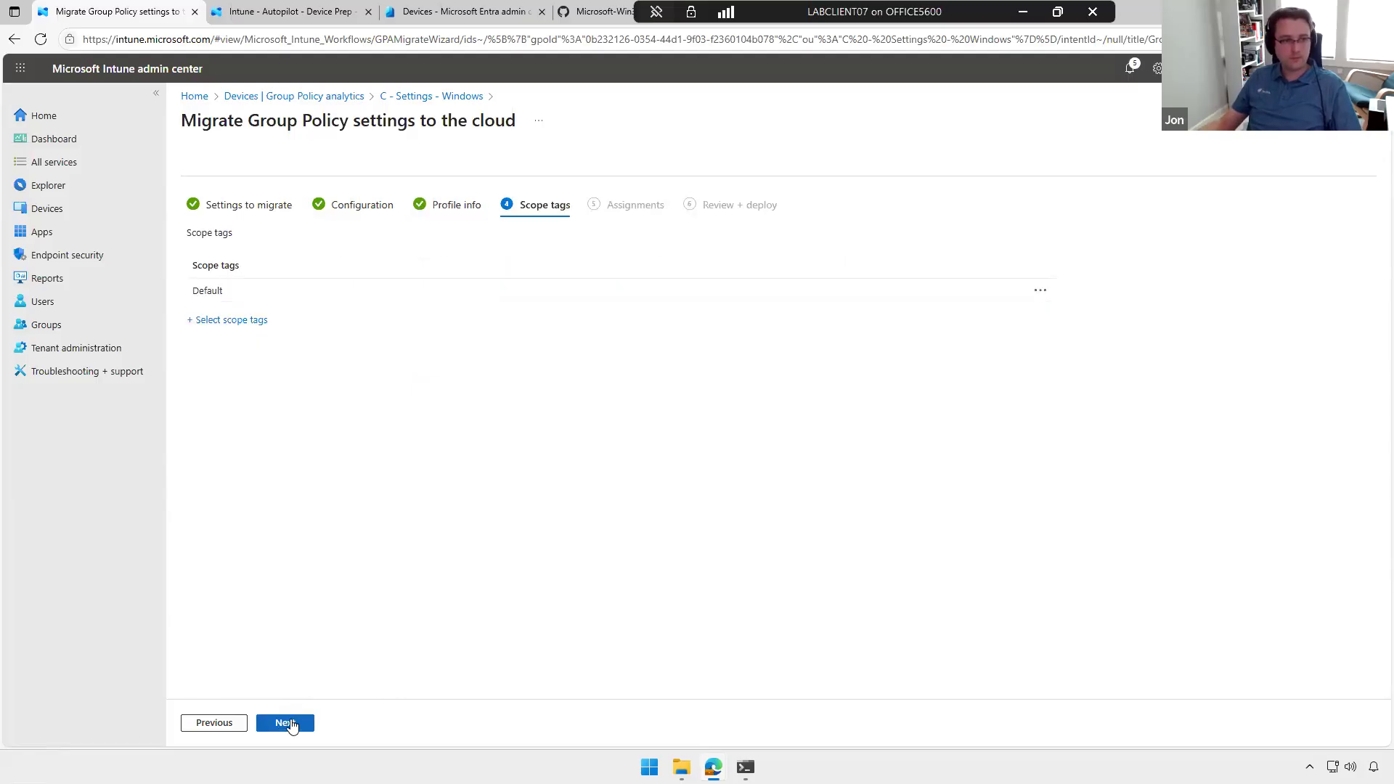
left_click(299, 723)
left_click(271, 724)
left_click(273, 723)
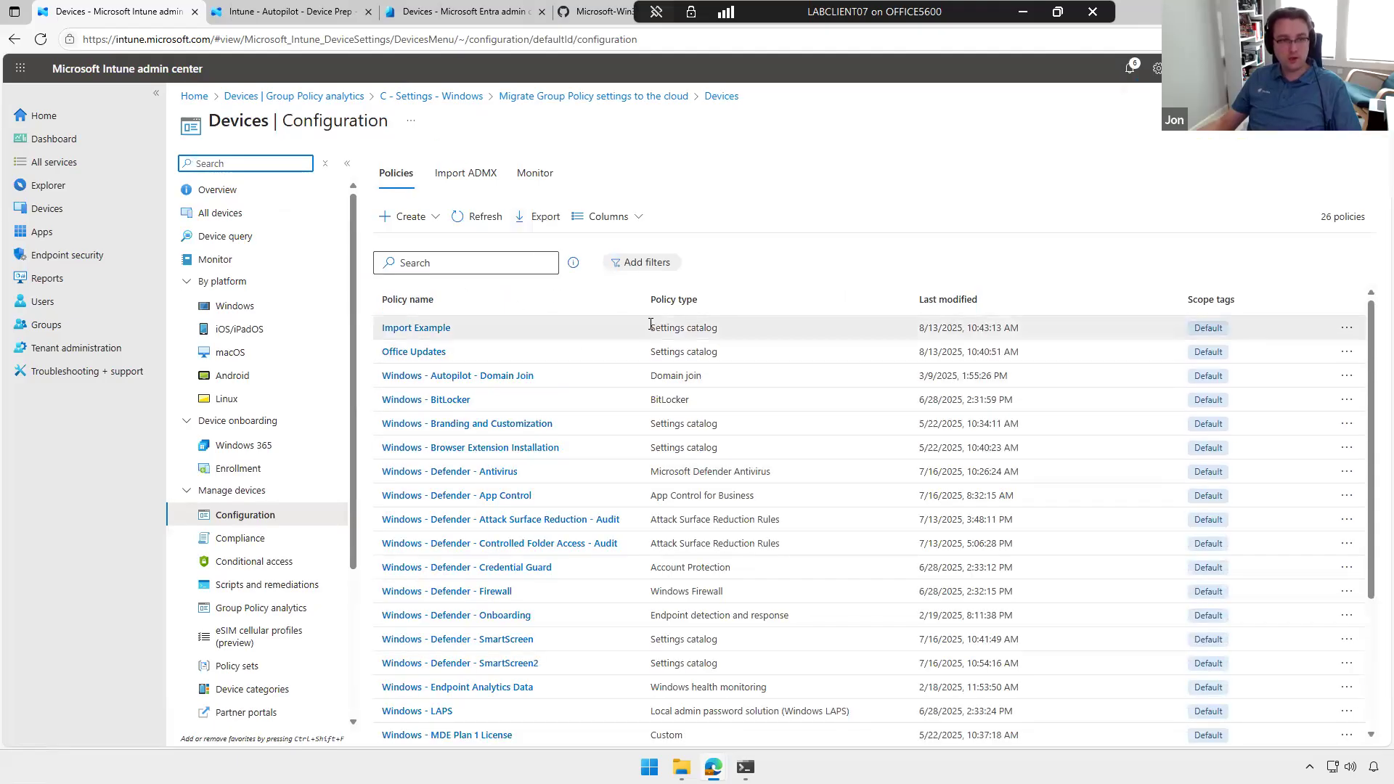
Step: Open the Import Example profile and review its configuration settings under Administrative Templates, Above Lock, System and Experience
left_click(414, 328)
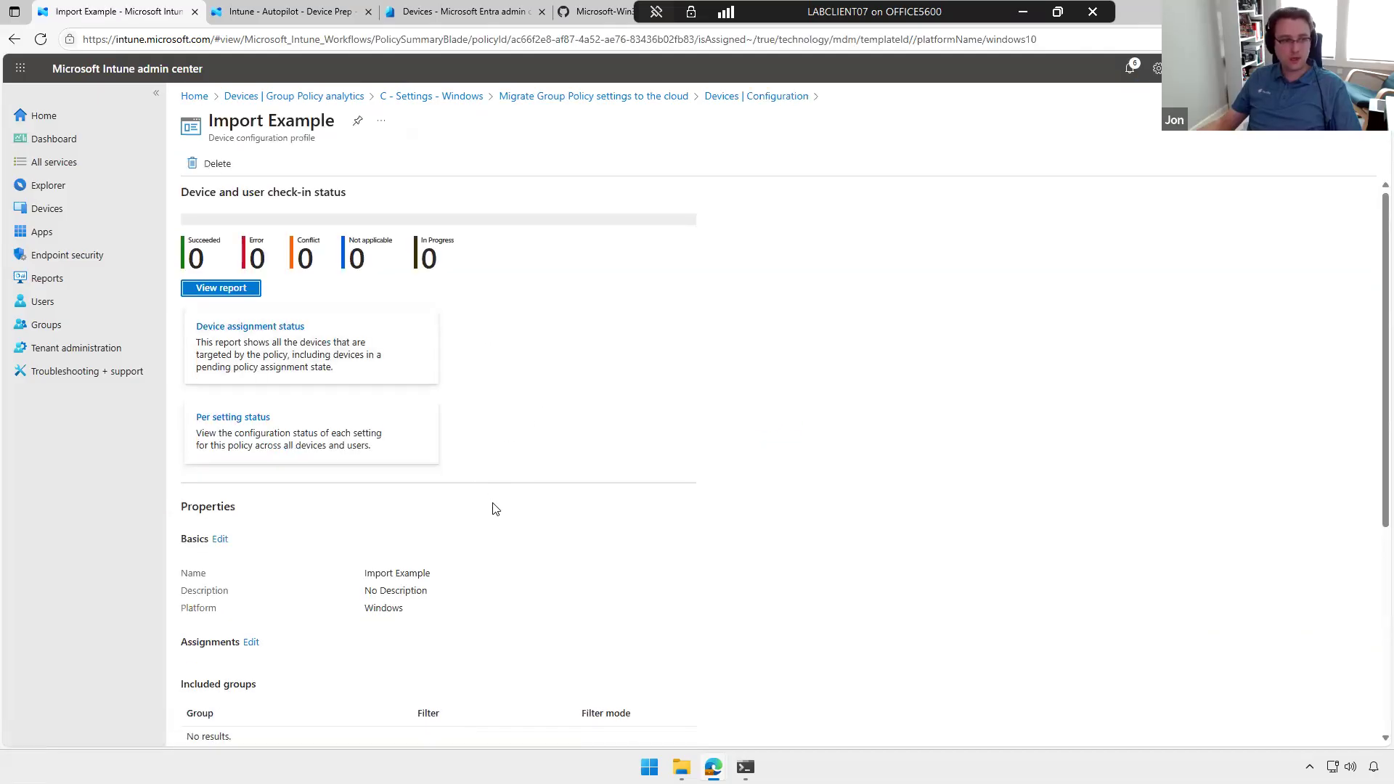
scroll(492, 506, "down", 5)
left_click(312, 636)
scroll(442, 635, "down", 2)
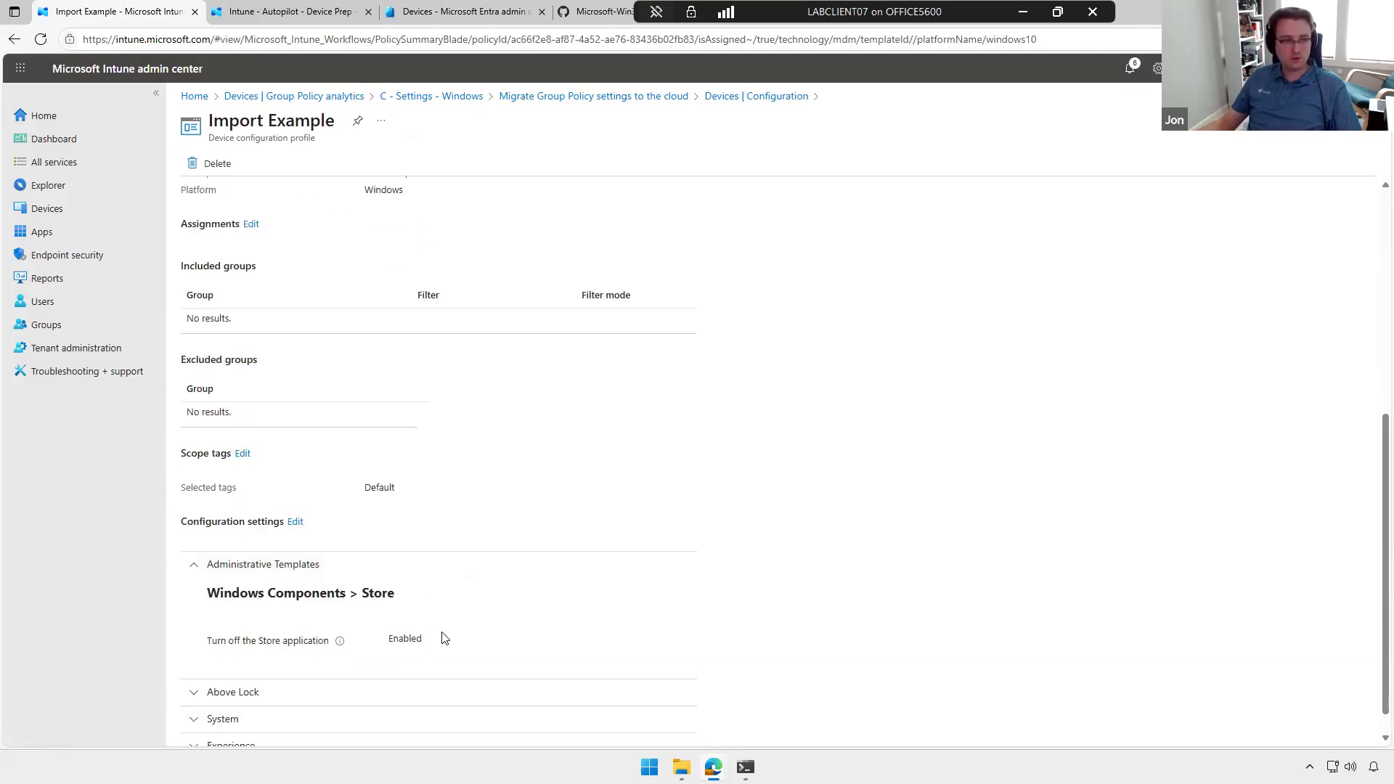
left_click(353, 656)
left_click(342, 690)
scroll(508, 626, "down", 2)
left_click(429, 718)
scroll(553, 644, "down", 2)
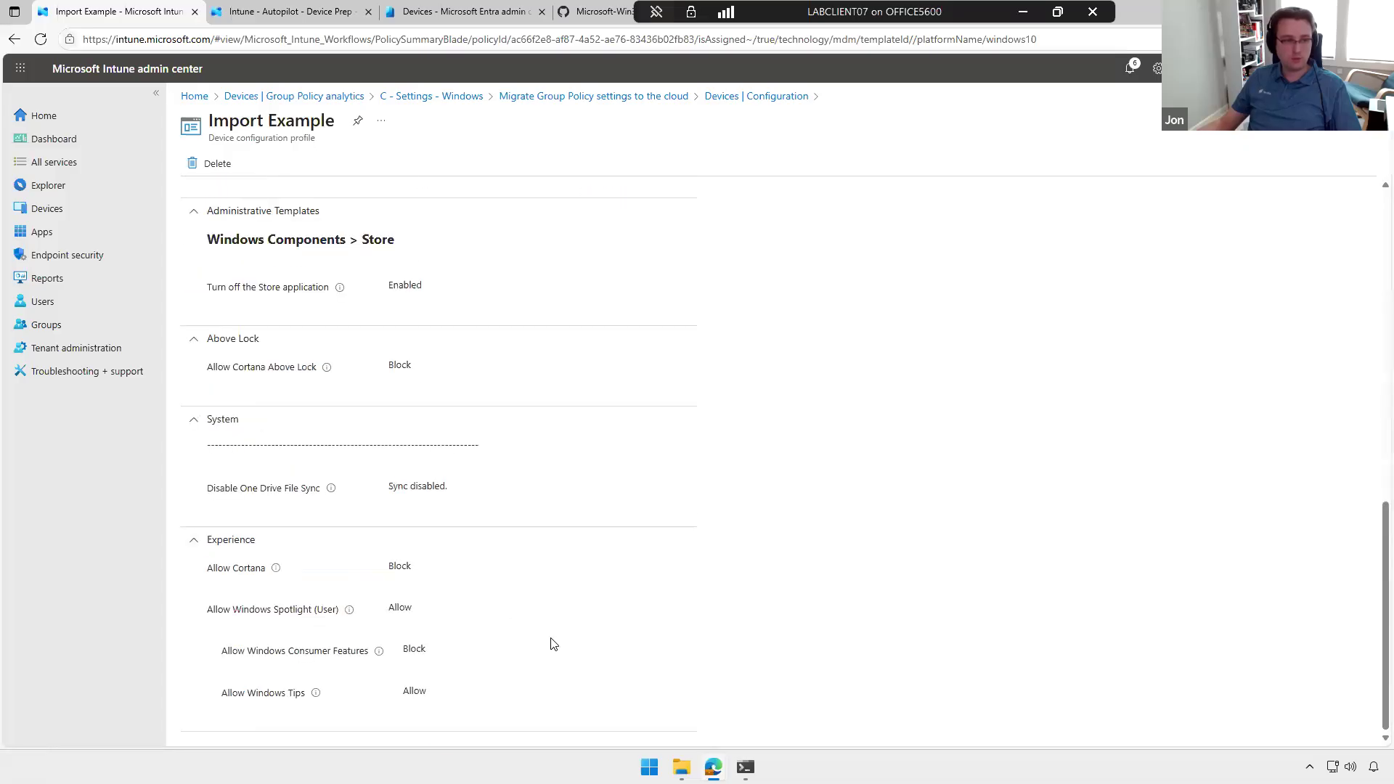
scroll(575, 652, "up", 15)
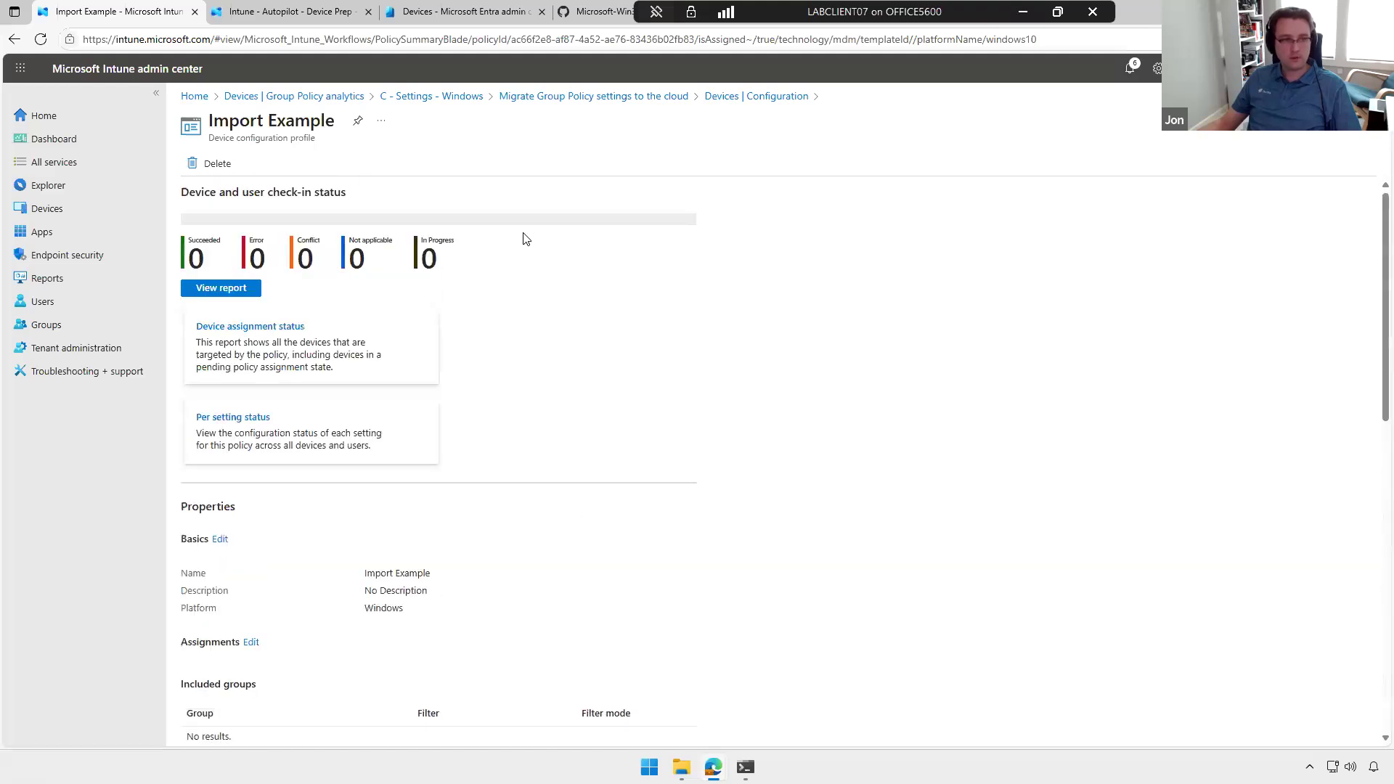
left_click(302, 95)
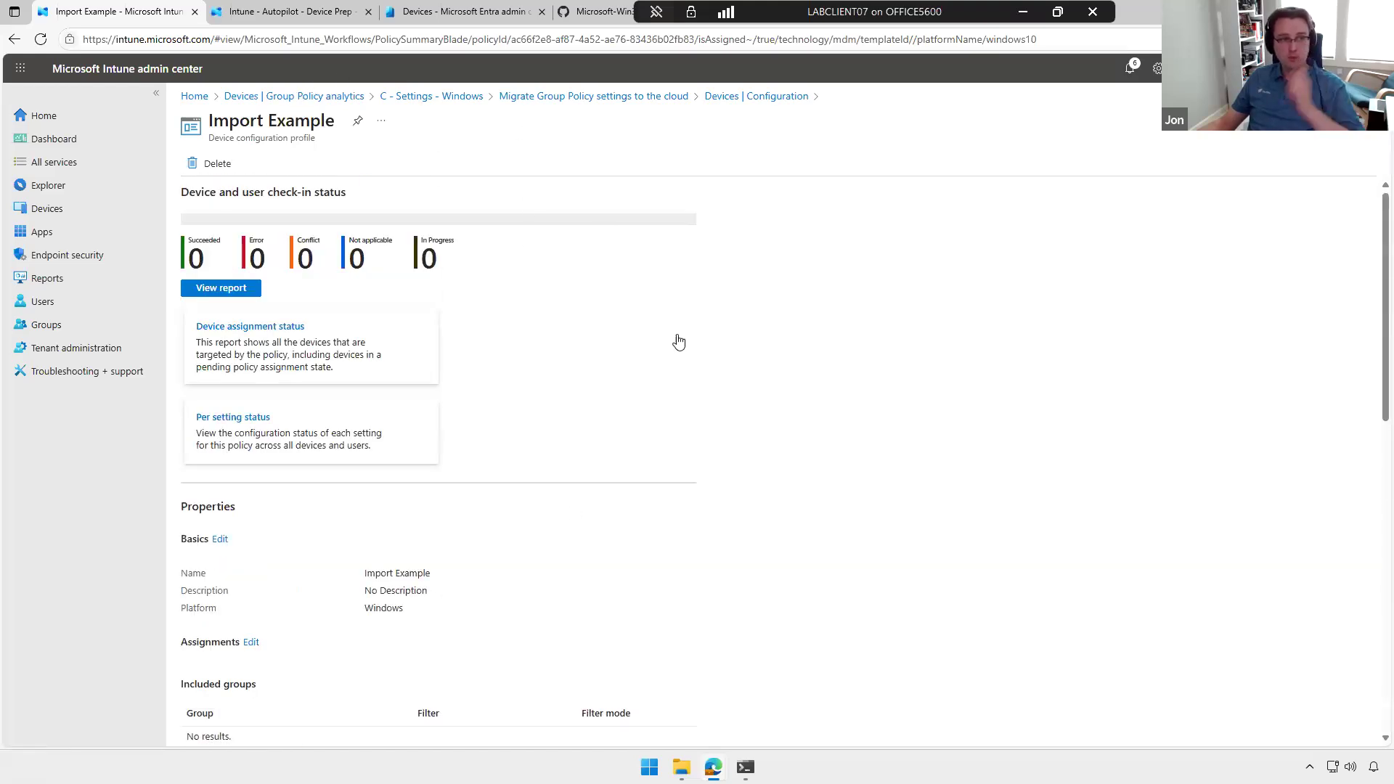
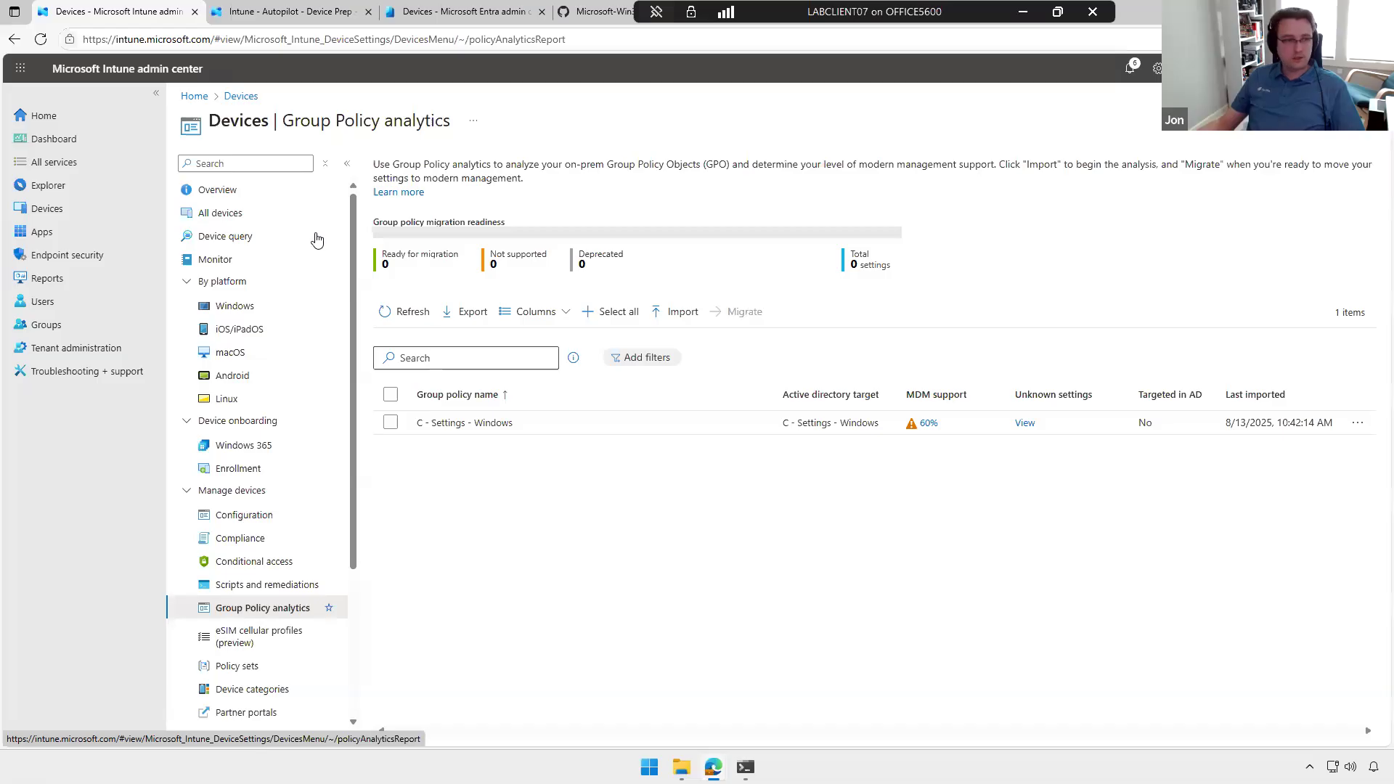
Step: Start a new device configuration profile for Windows 10 and later using the Properties catalog profile type
left_click(227, 520)
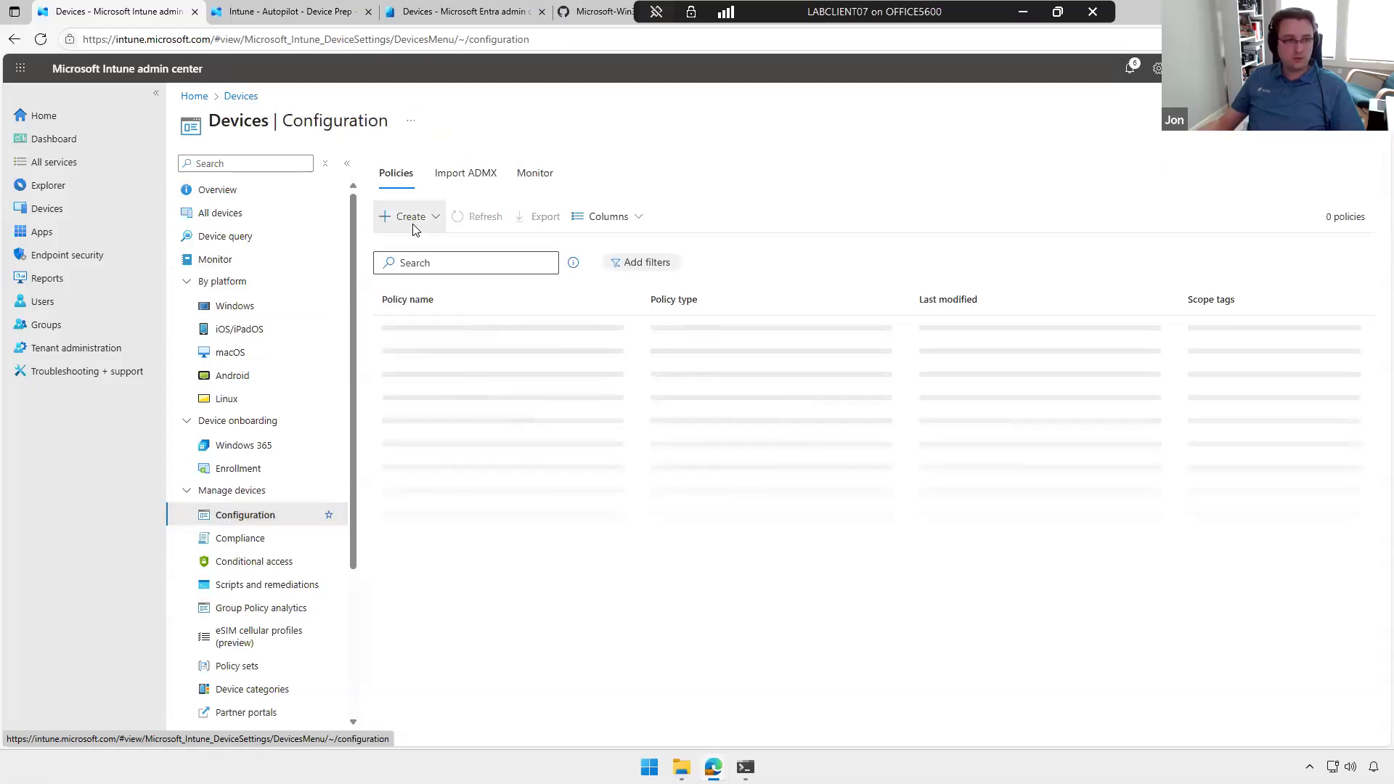
left_click(417, 230)
left_click(408, 240)
left_click(1119, 173)
left_click(941, 185)
left_click(1031, 167)
left_click(1057, 310)
left_click(1026, 210)
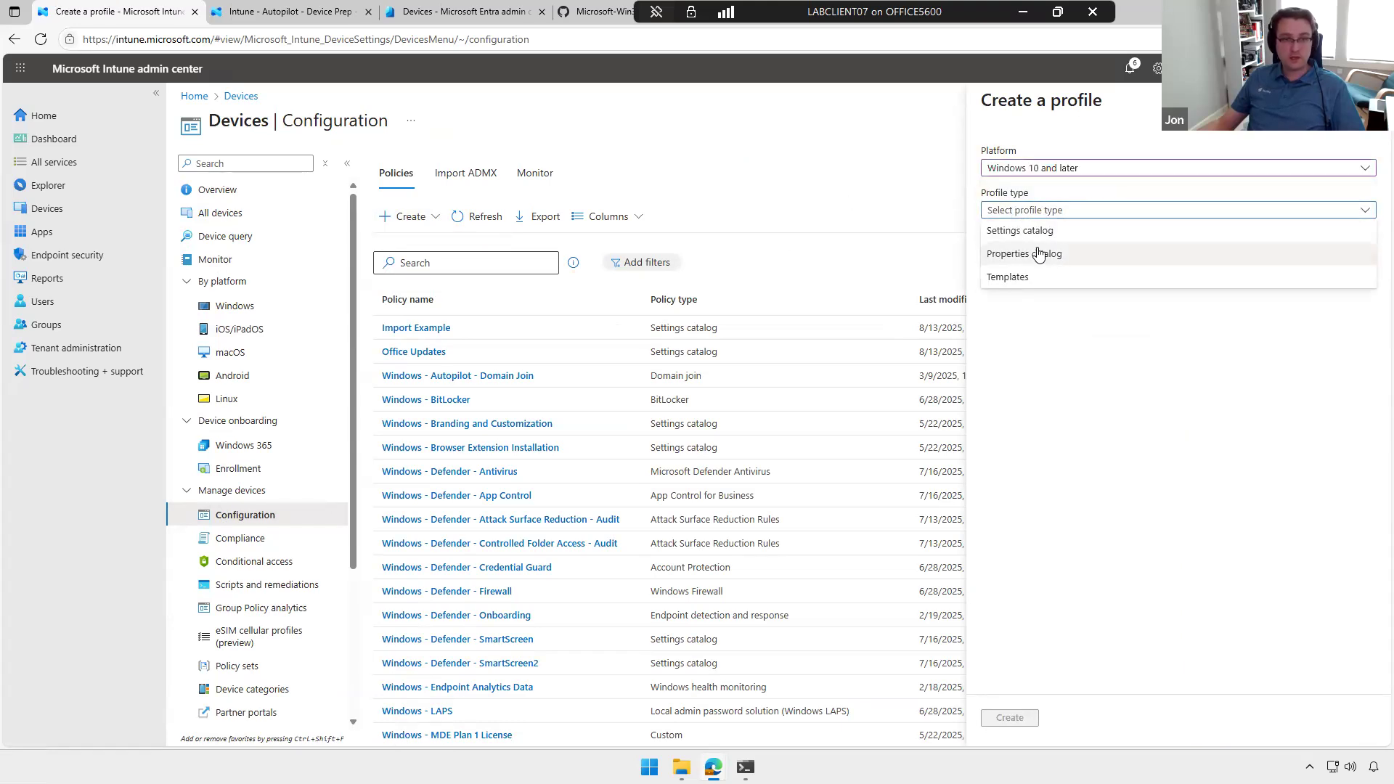
left_click(1042, 261)
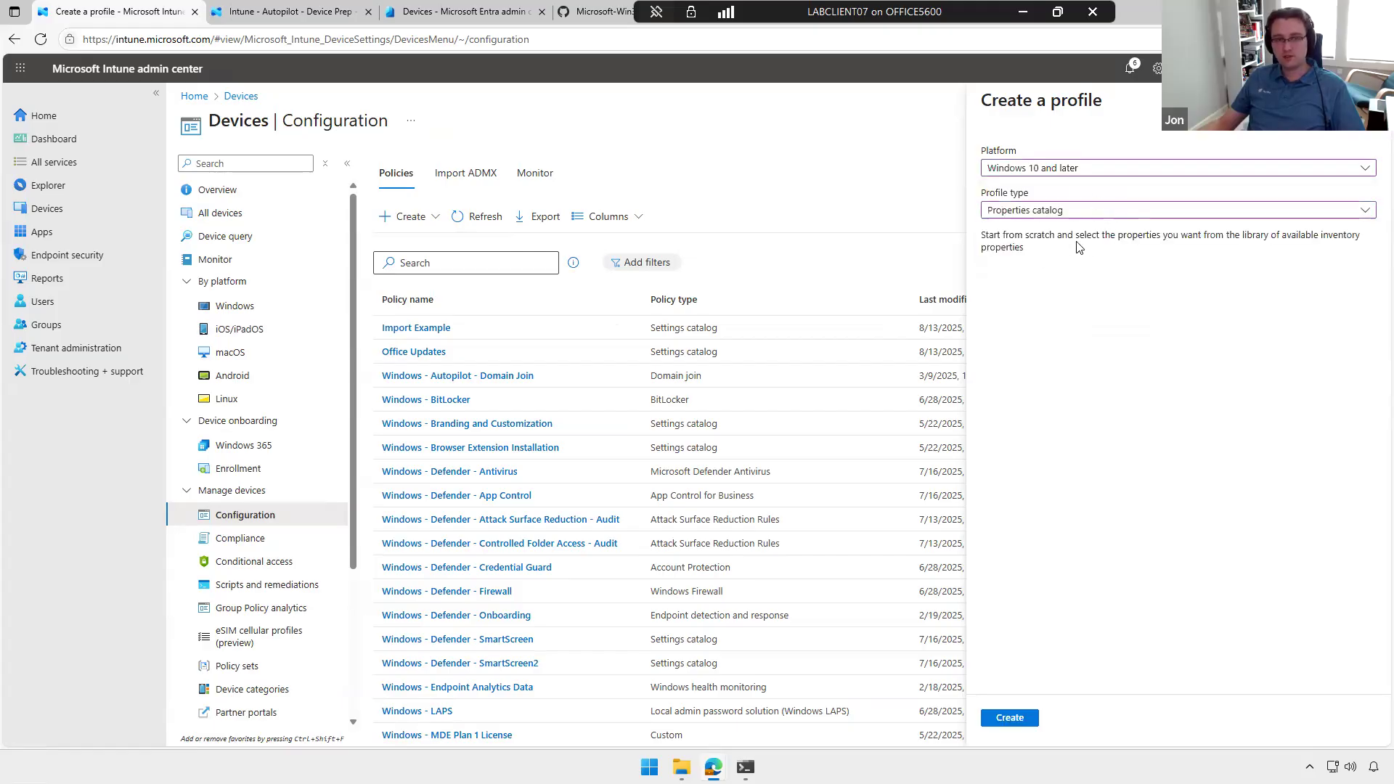
left_click(1010, 718)
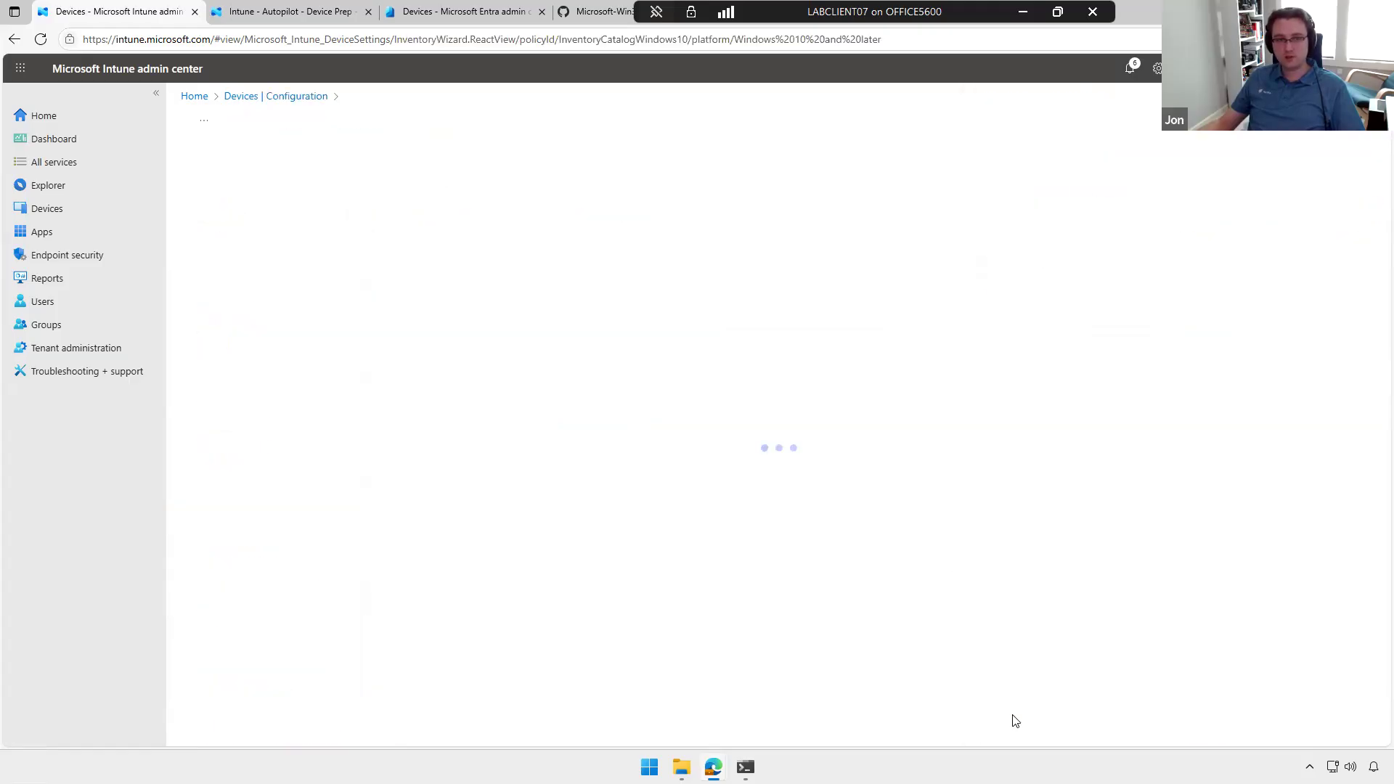
Step: Name the profile Example, open its properties picker, and abandon the profile to return to the configuration policies
left_click(362, 225)
type("Example")
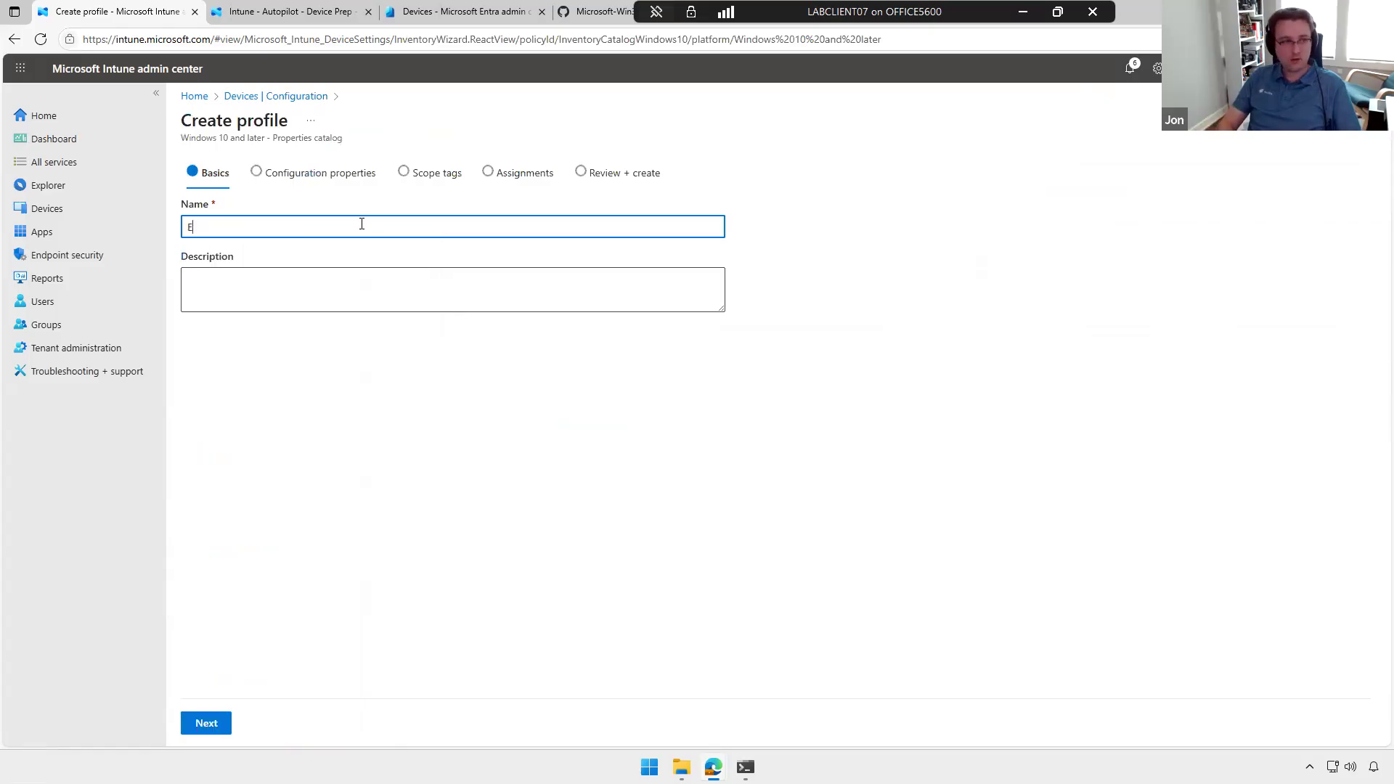
left_click(208, 723)
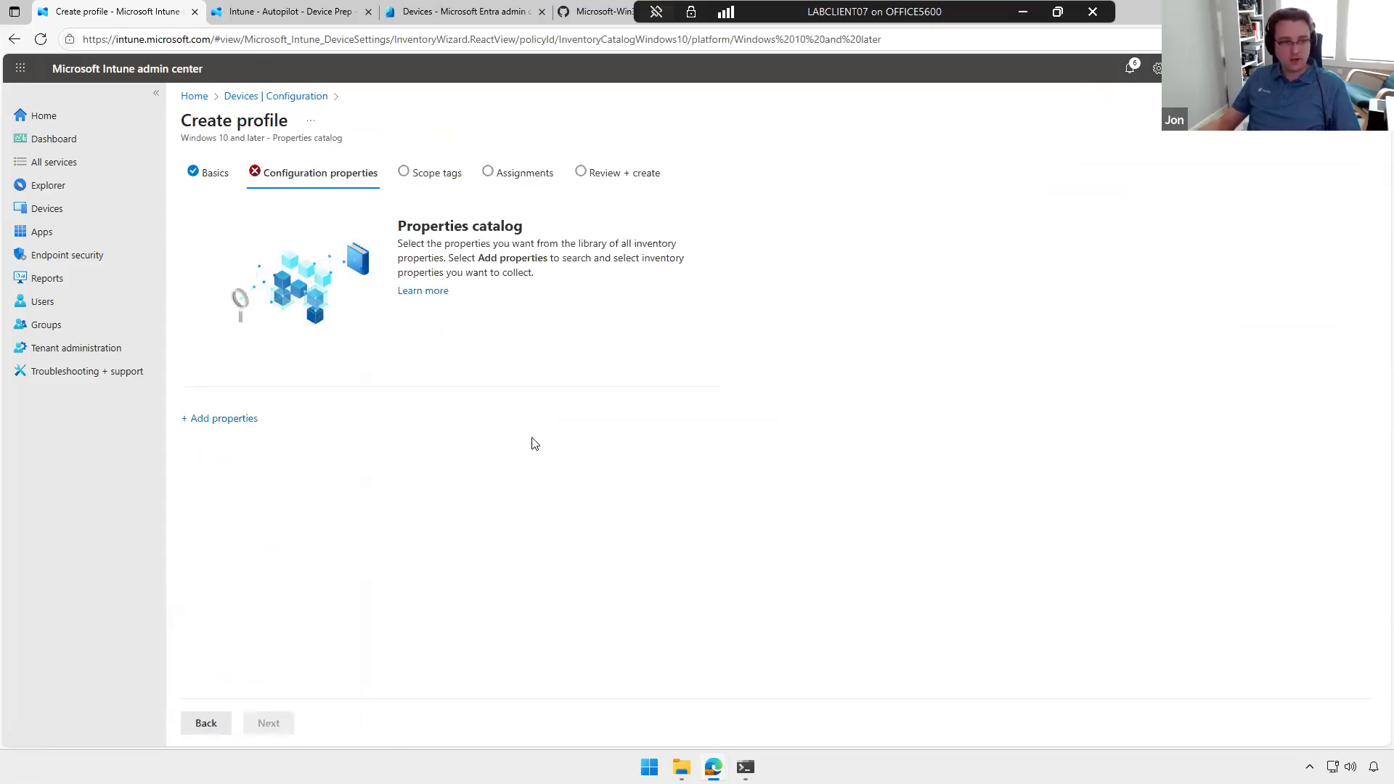
left_click(225, 420)
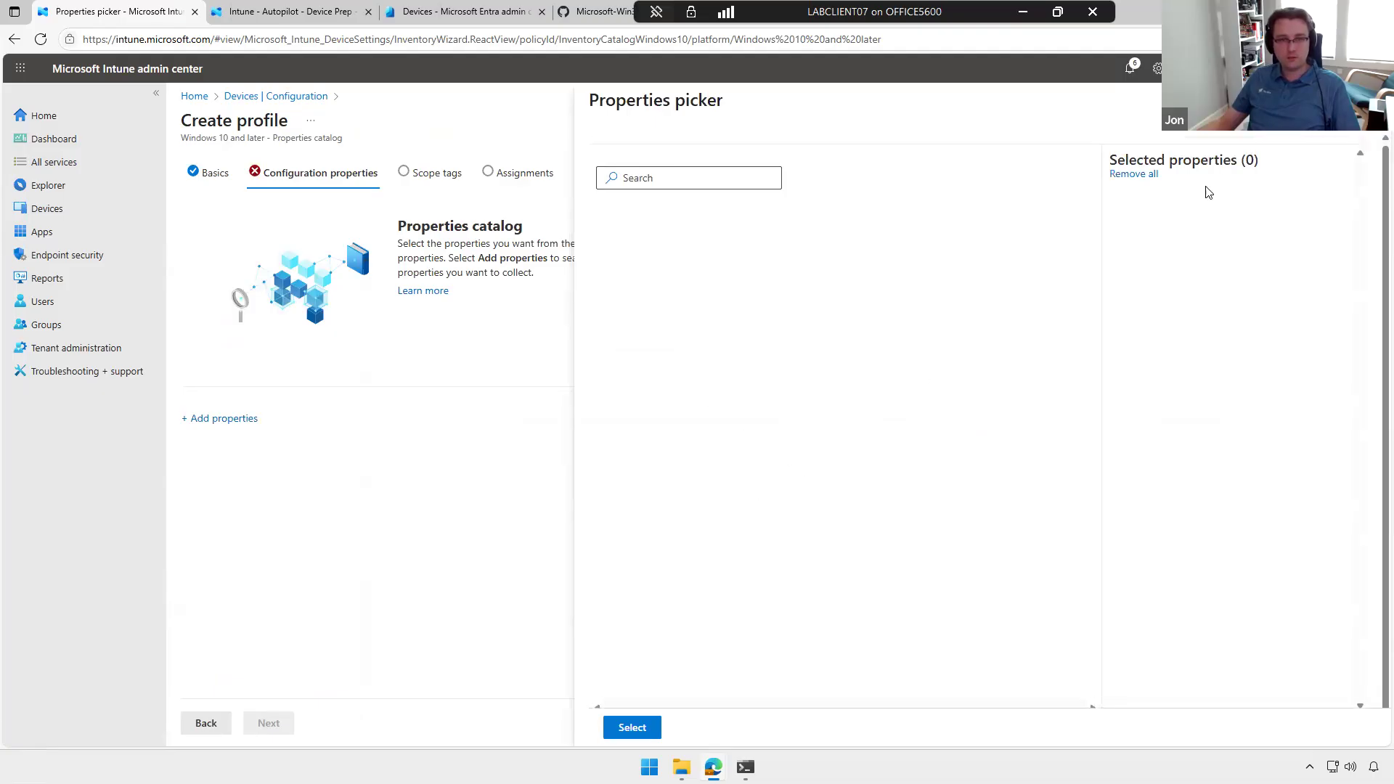
left_click(1372, 100)
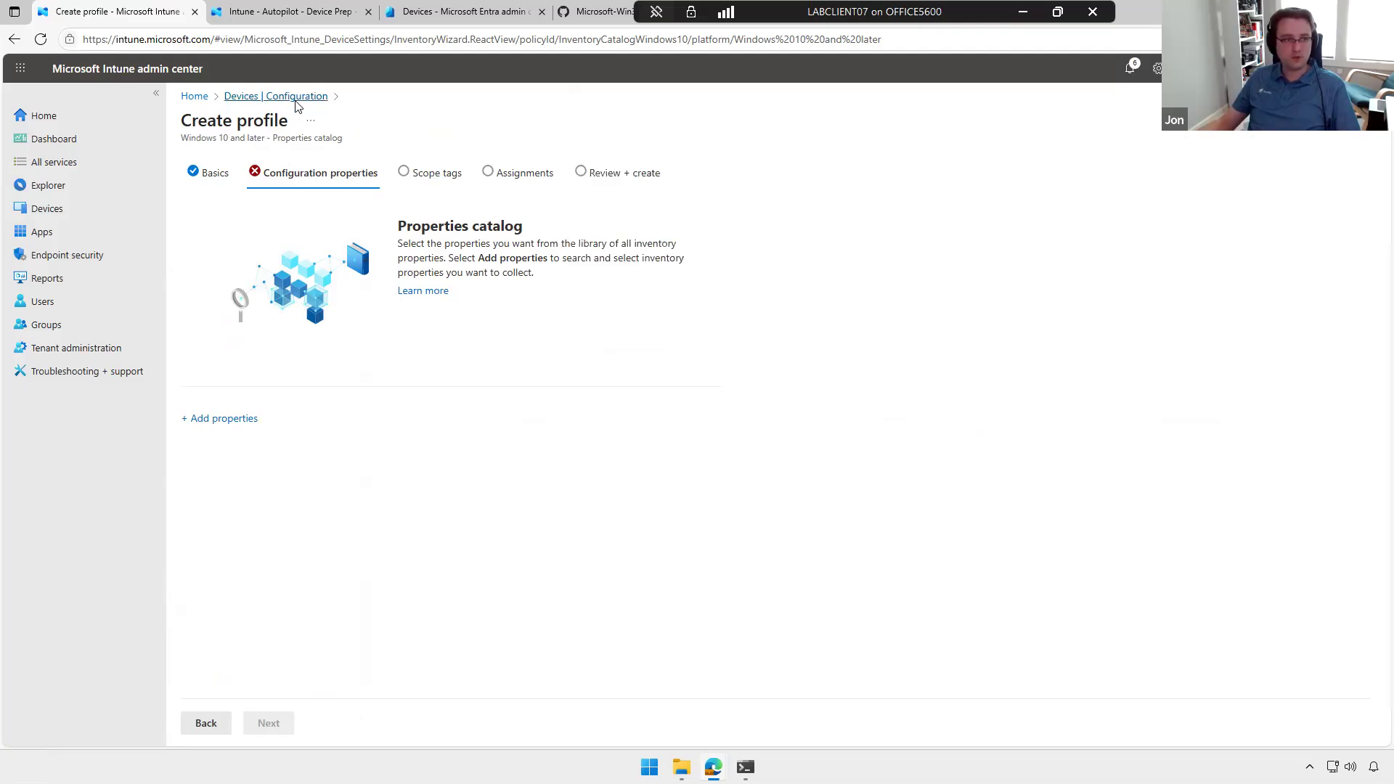
left_click(294, 97)
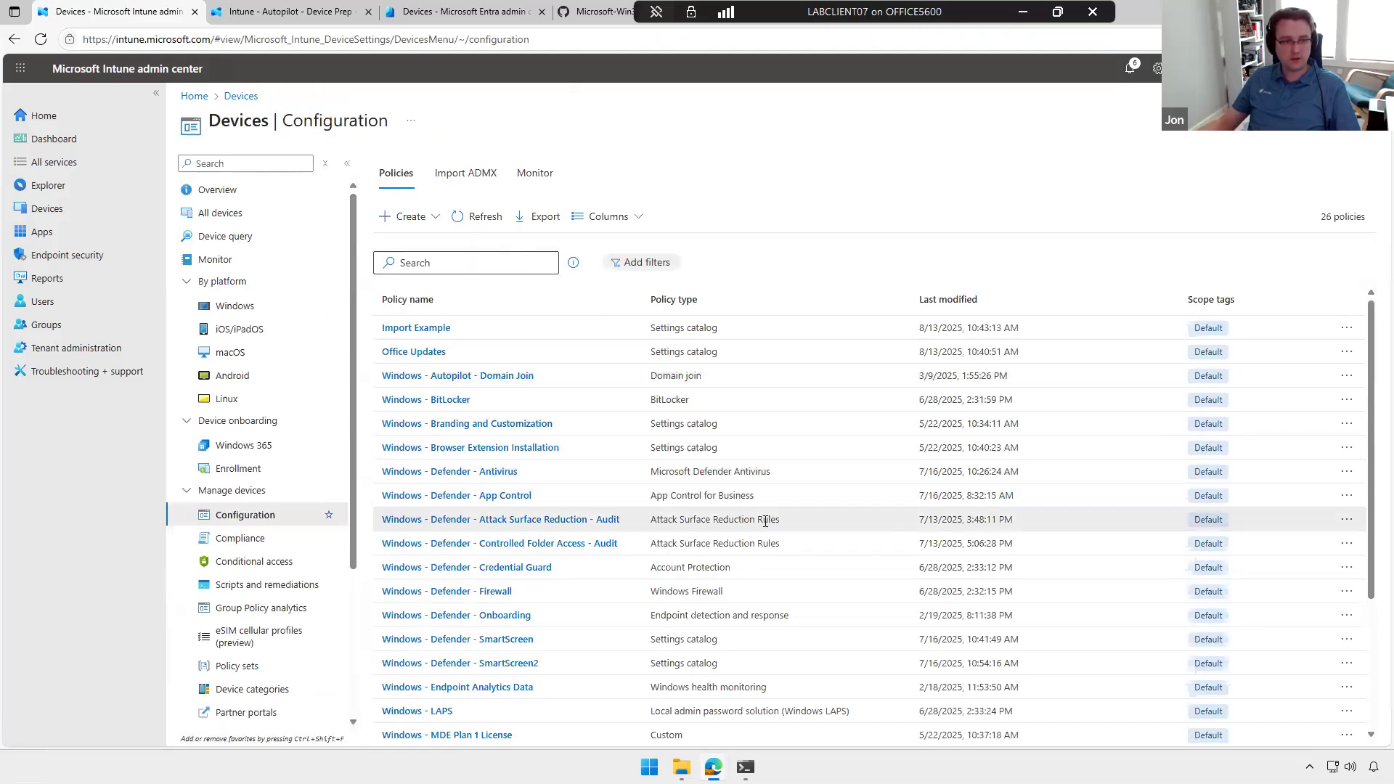
Step: Open the Windows - Properties Catalog profile, review its collected inventory properties and assignments, and return to the configuration policies
scroll(721, 448, "down", 3)
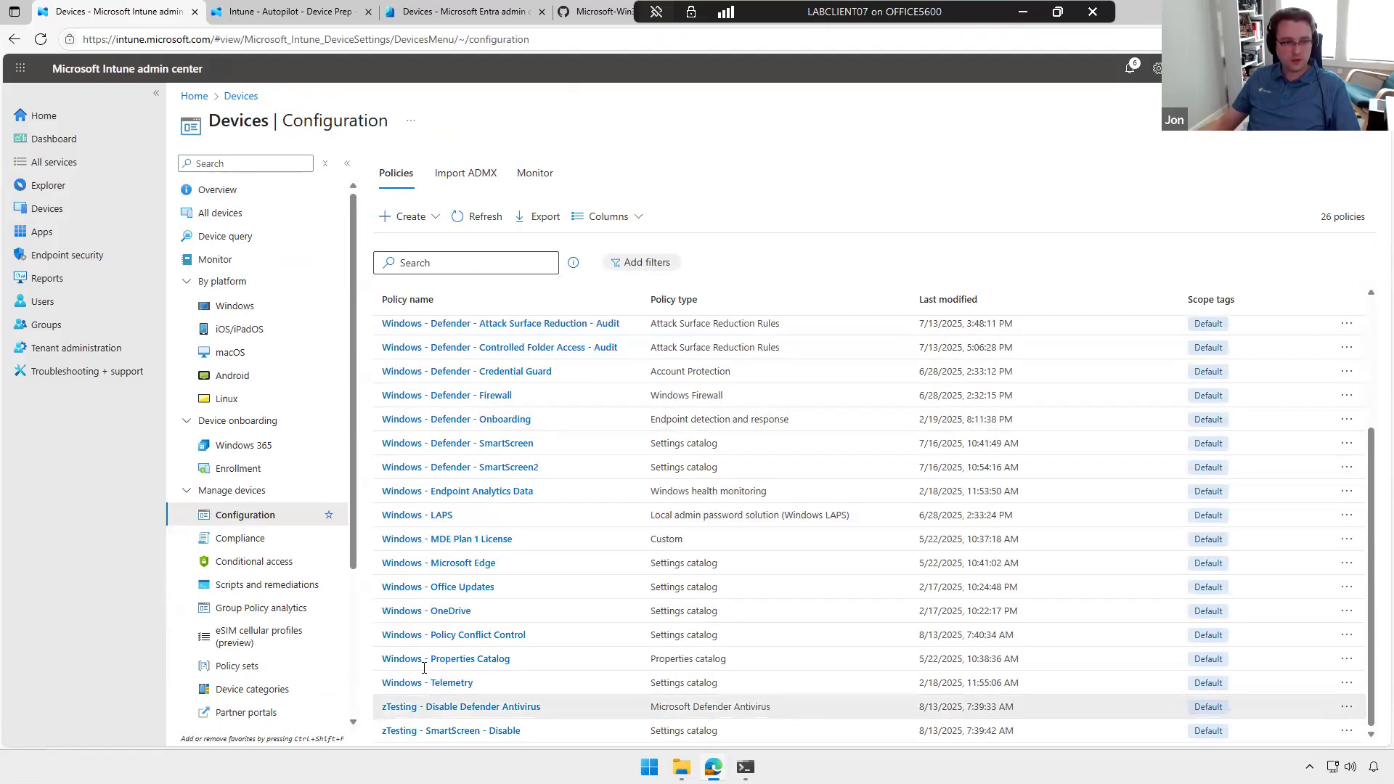
left_click(628, 655)
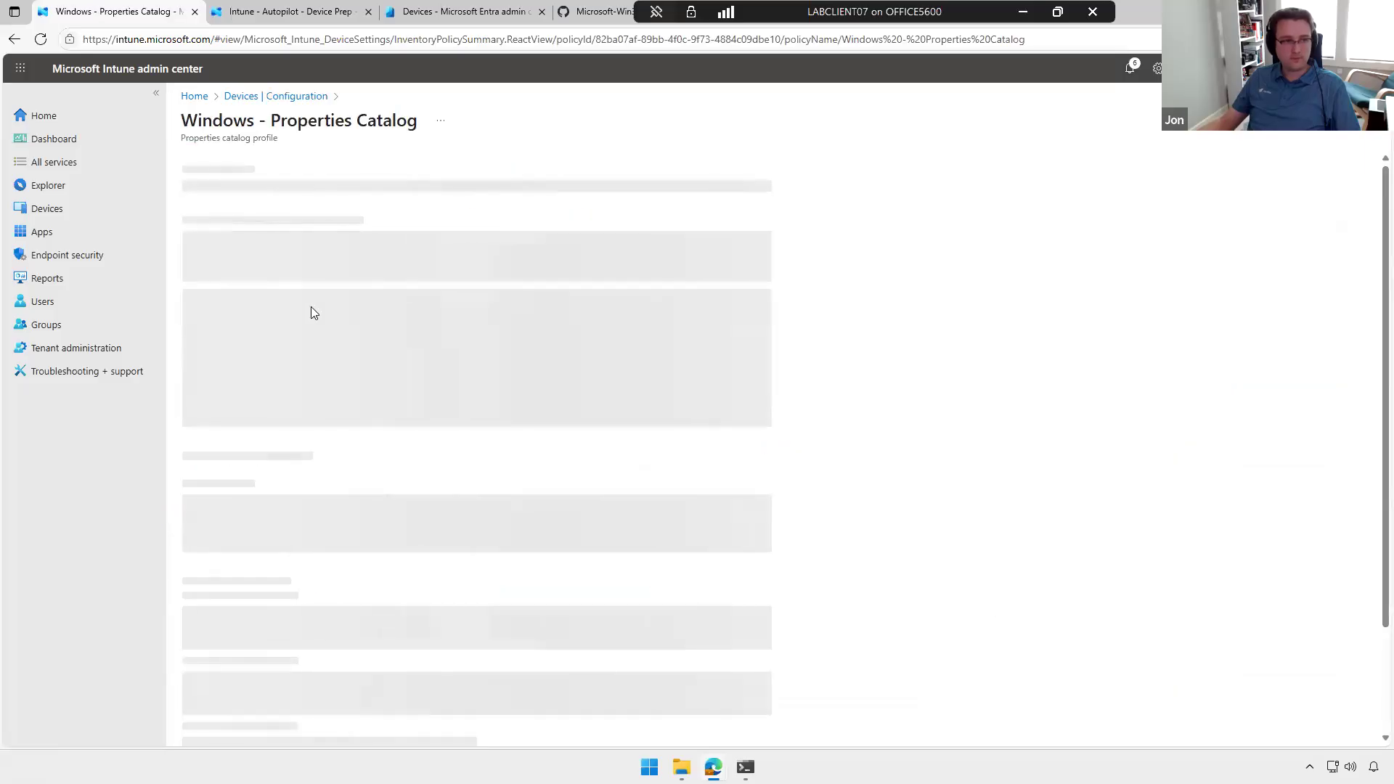
scroll(532, 460, "down", 10)
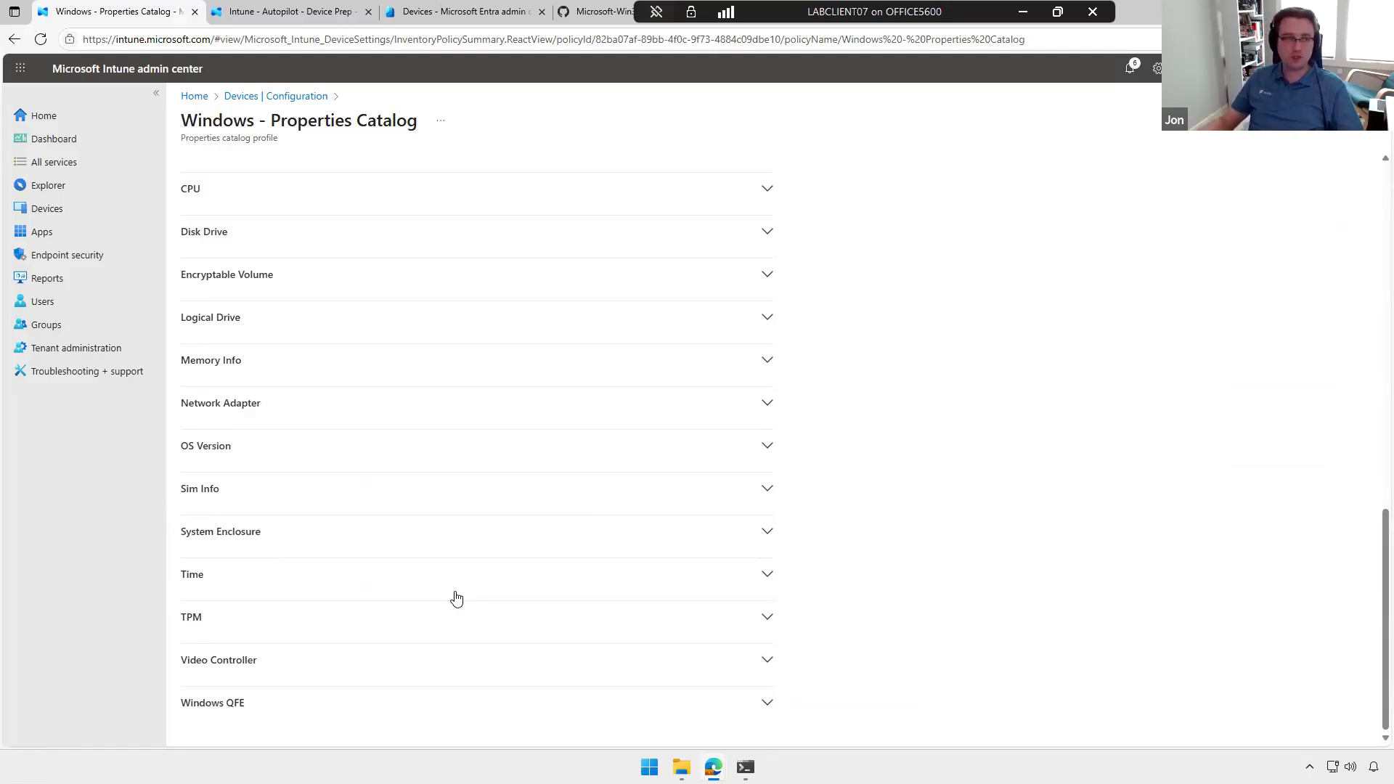
scroll(476, 598, "up", 15)
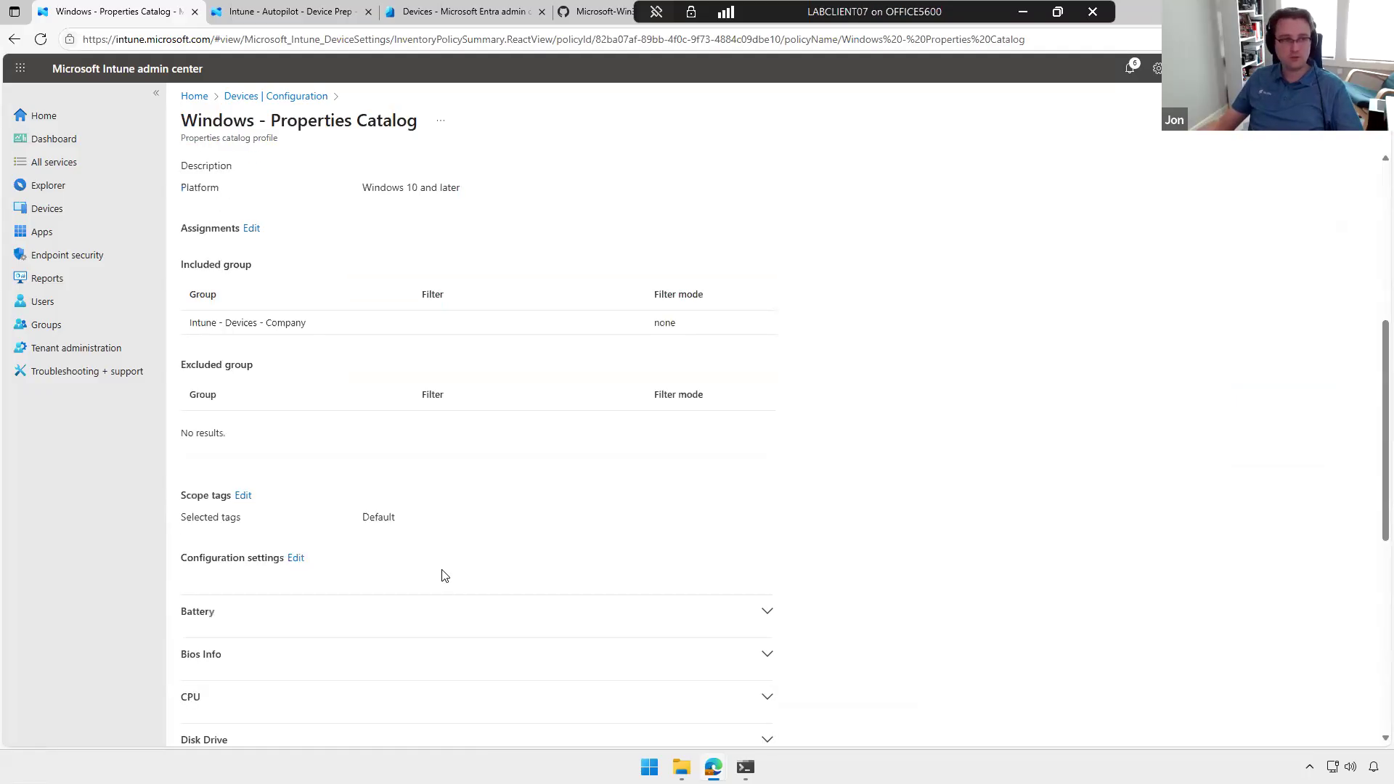
left_click(295, 97)
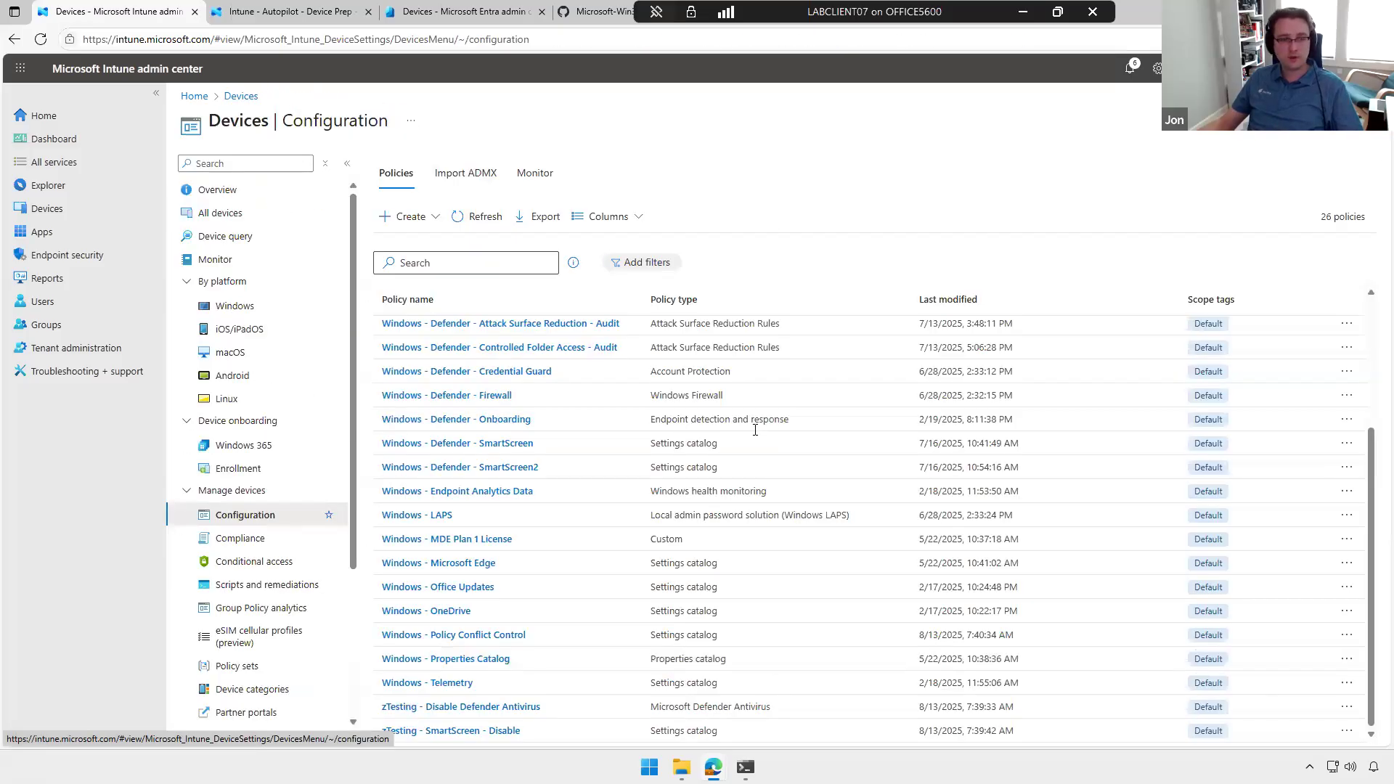
Step: Compare the device configuration policy list with the Antivirus and Disk encryption policies in Endpoint security
scroll(610, 436, "up", 3)
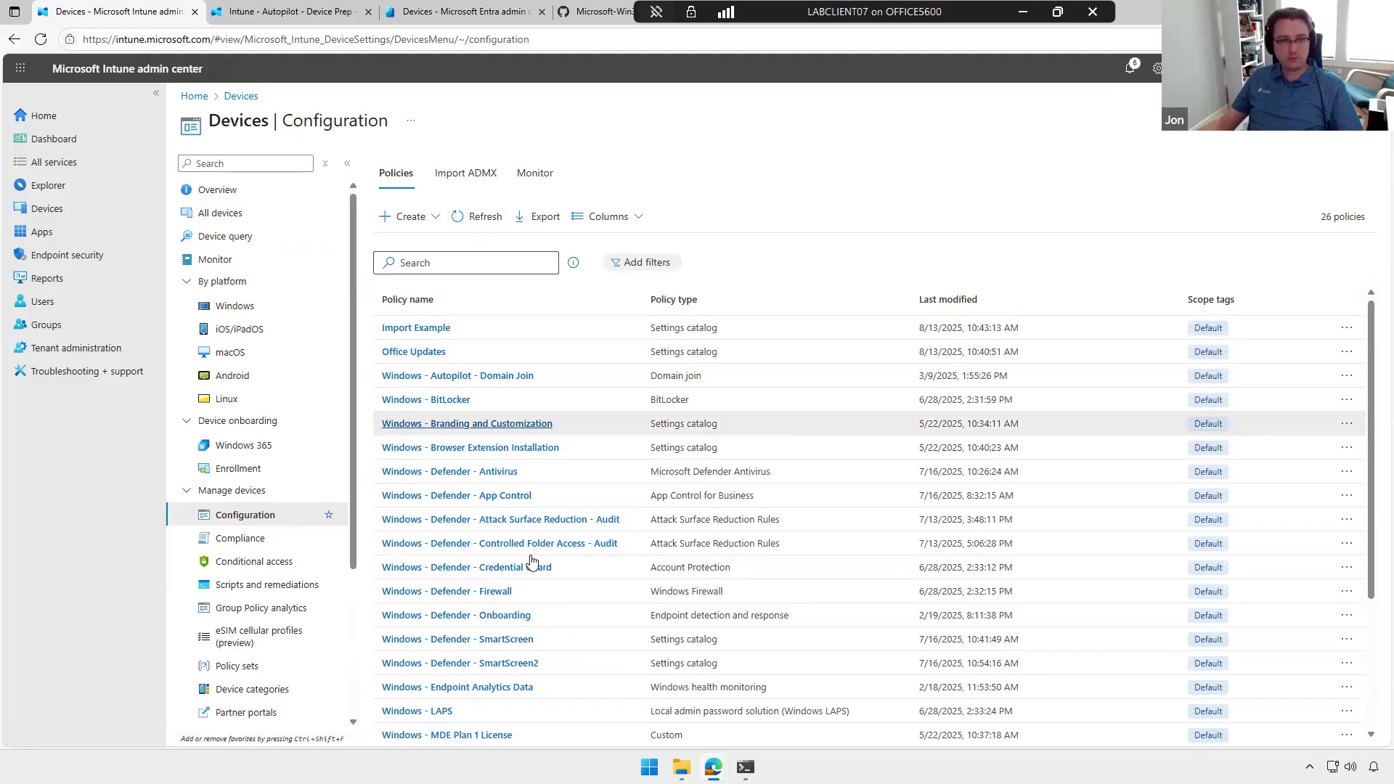
scroll(541, 573, "down", 3)
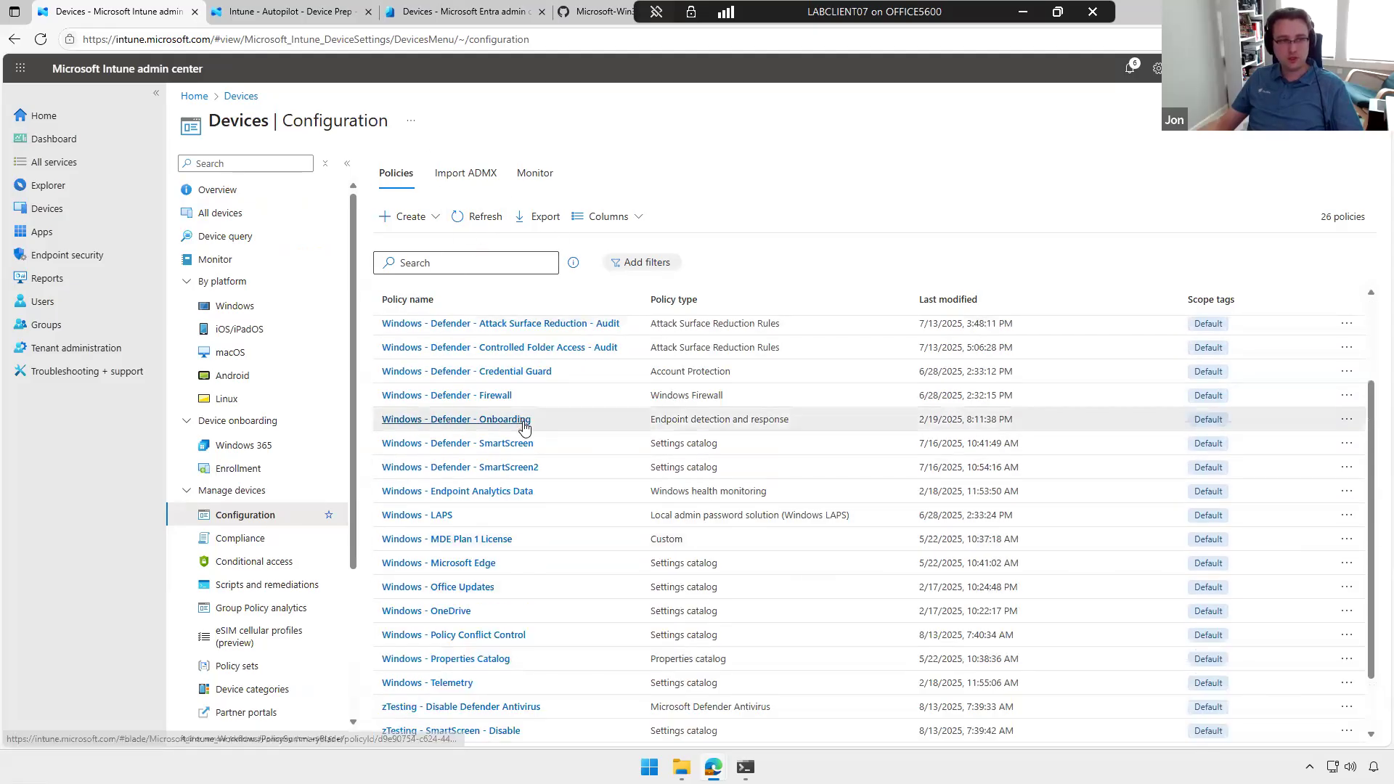
scroll(524, 427, "up", 3)
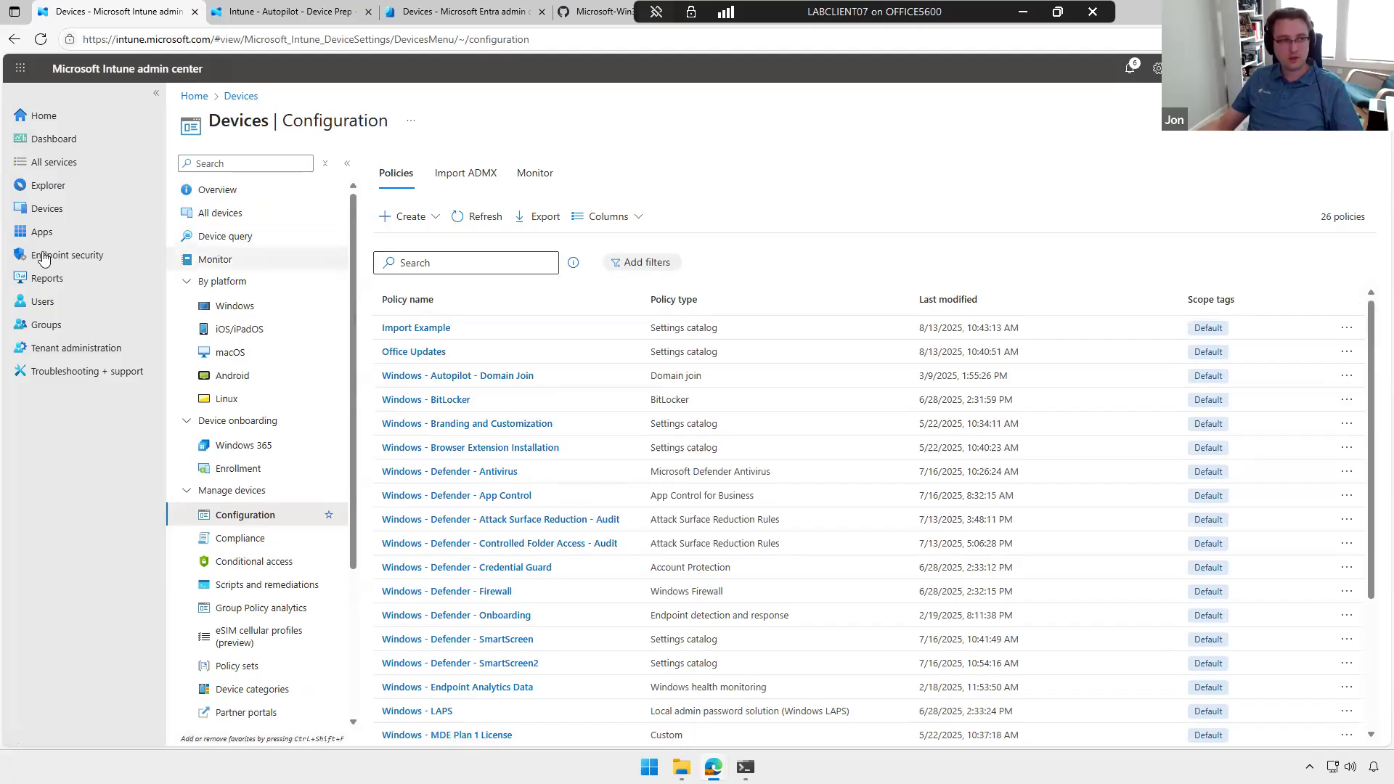
left_click(81, 260)
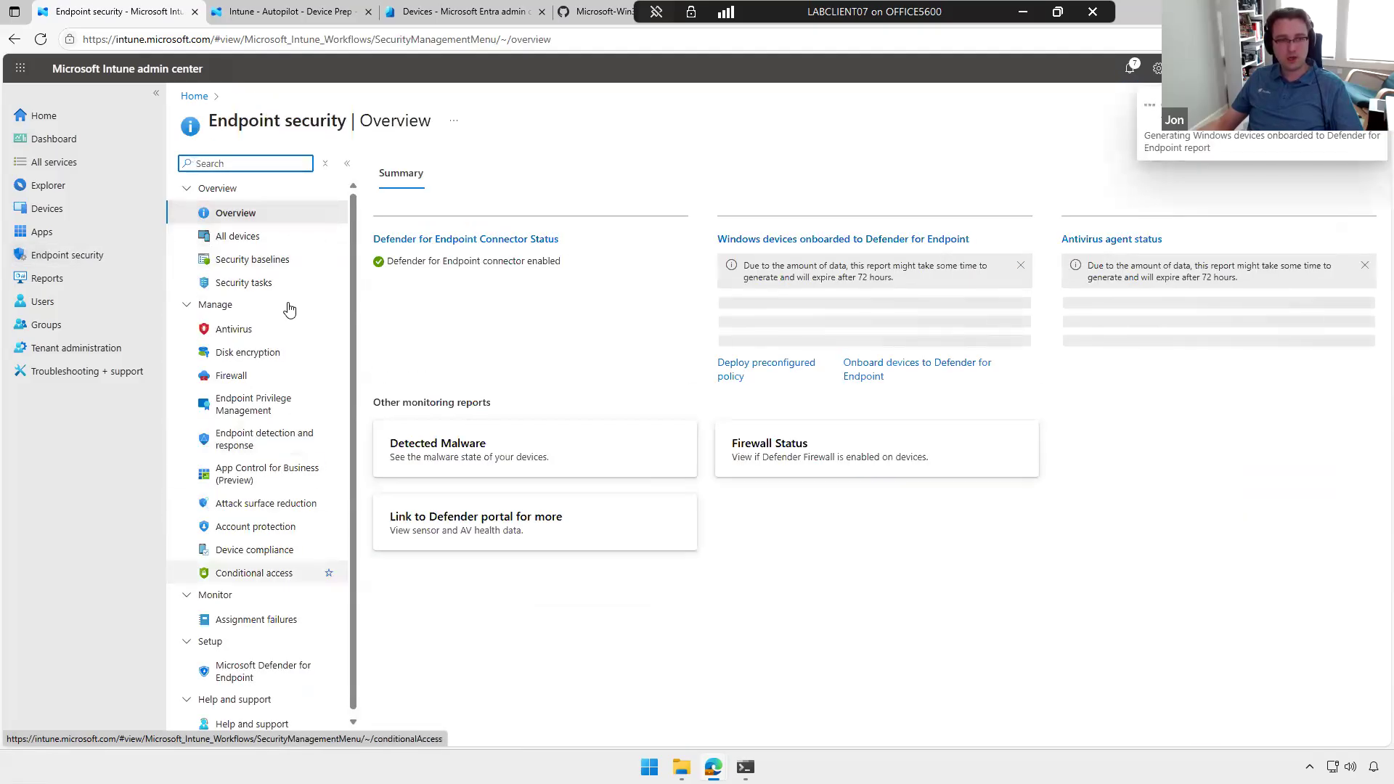
left_click(255, 332)
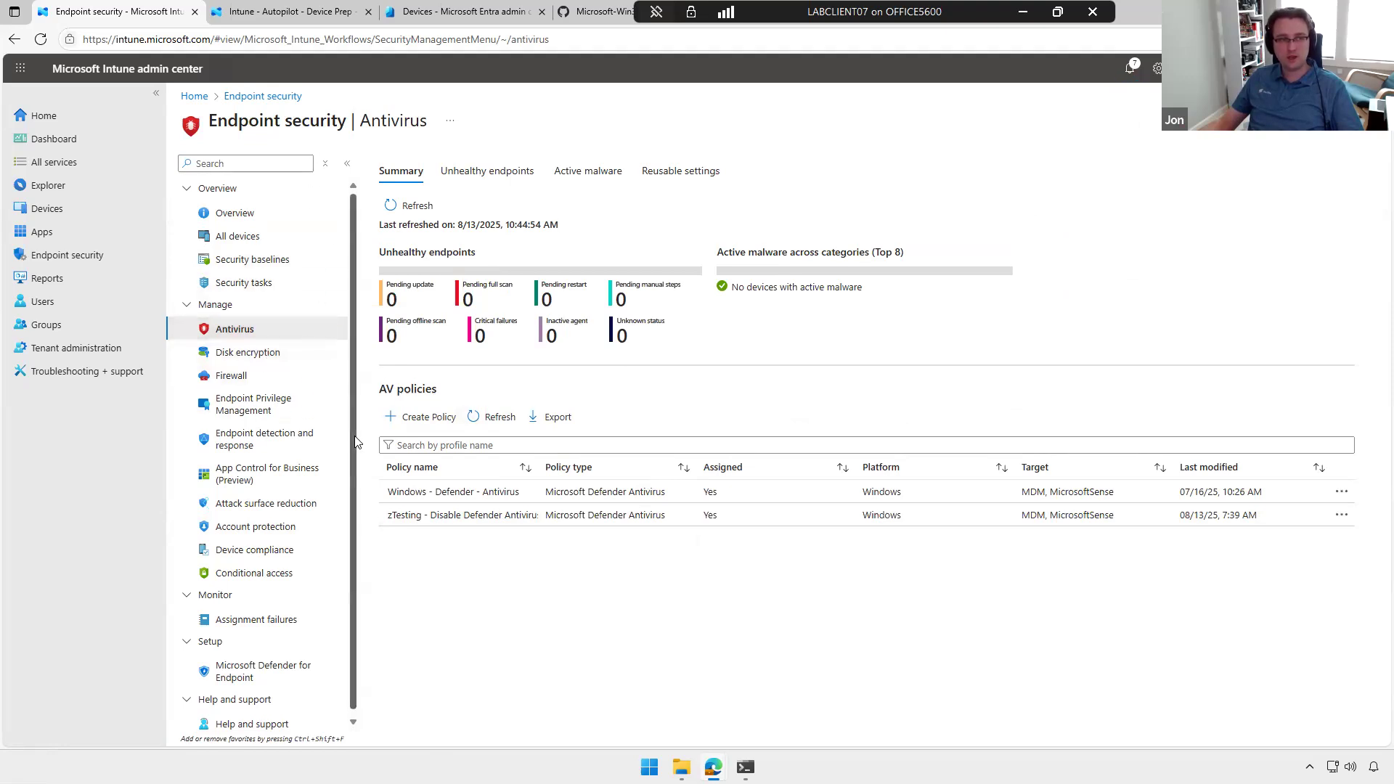
left_click(248, 353)
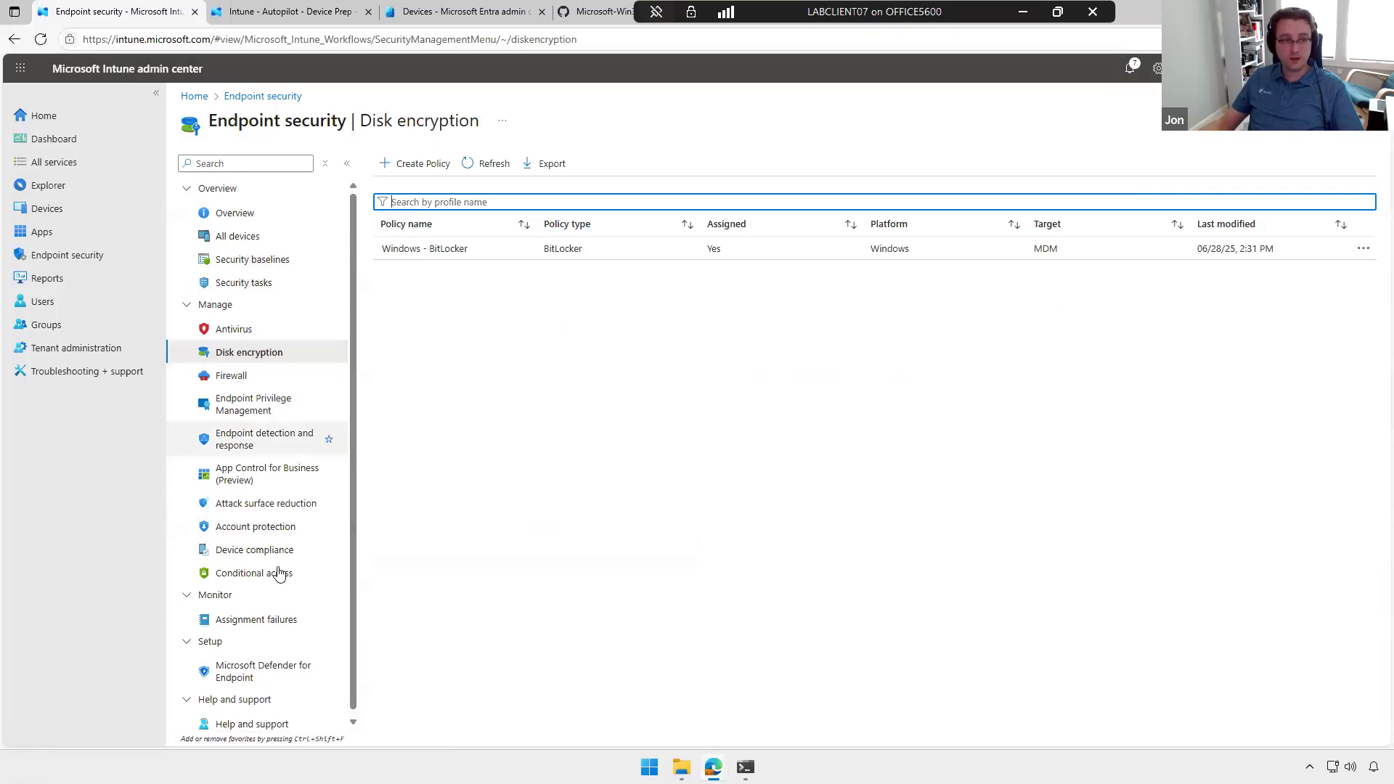
left_click(46, 209)
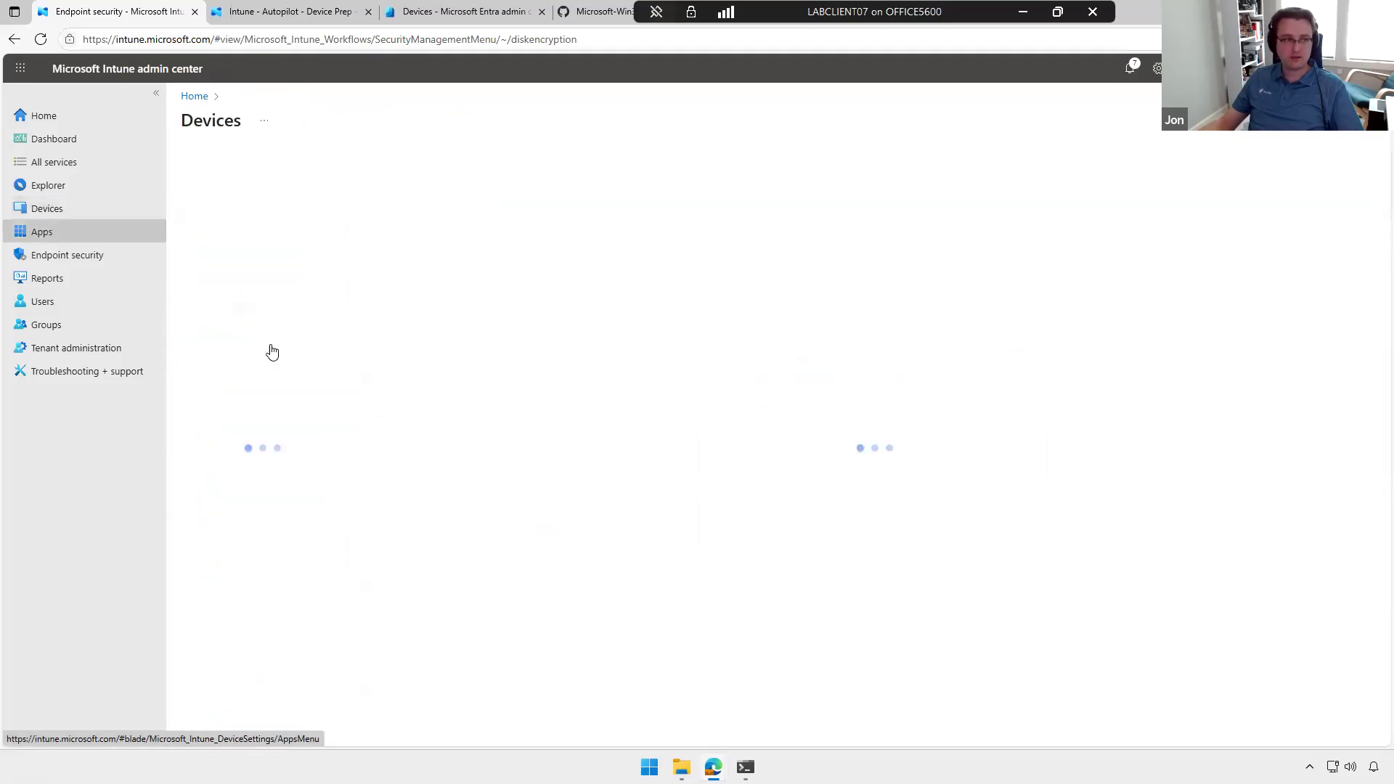
left_click(246, 514)
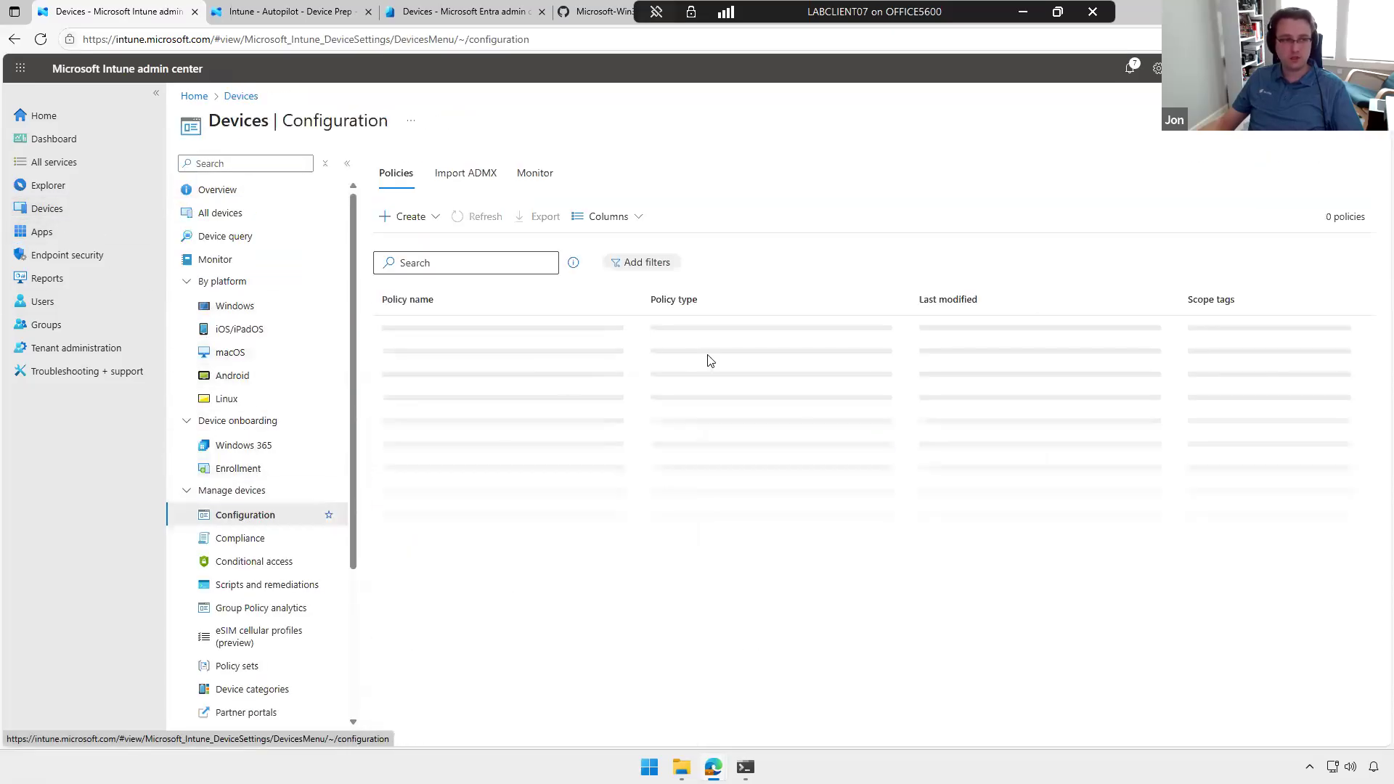
Step: Review the Firewall, Attack surface reduction and App Control for Business policies in Endpoint security
left_click(65, 255)
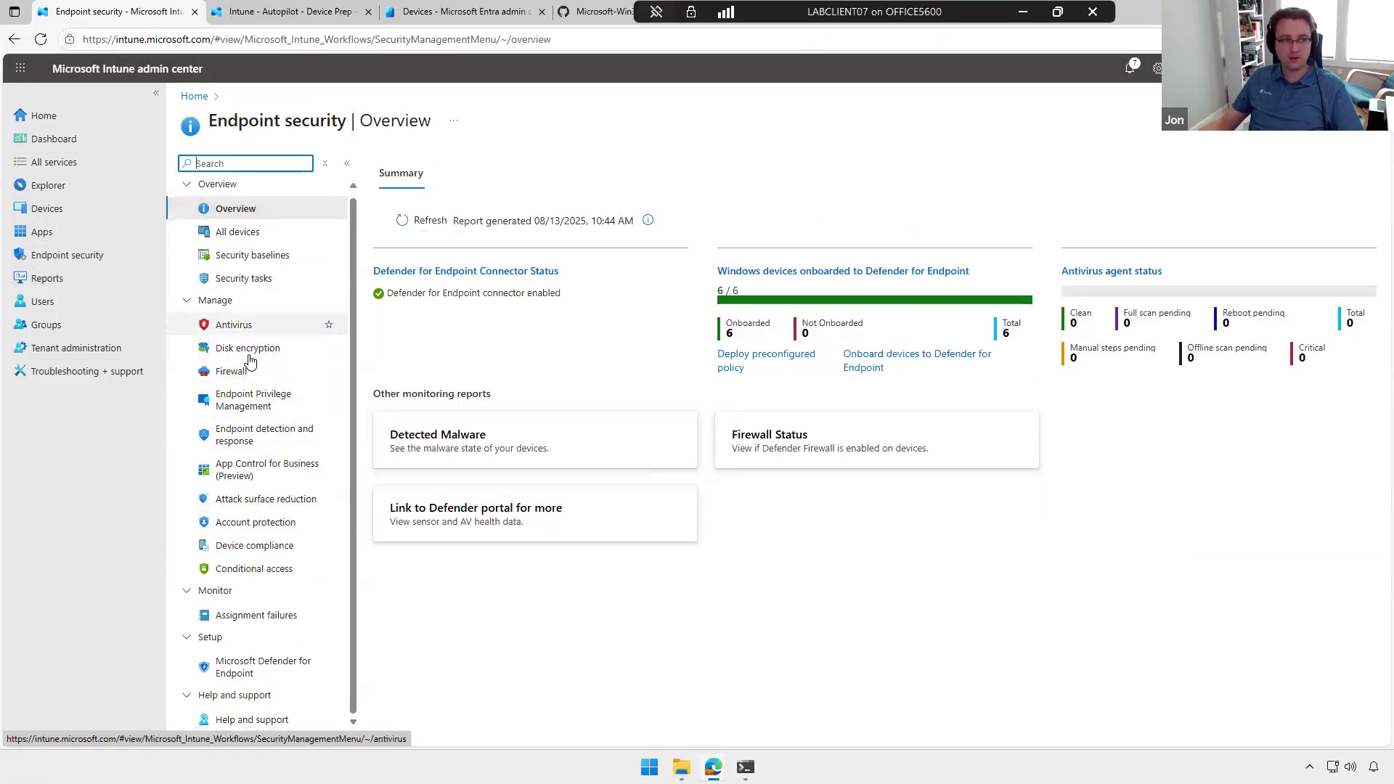
left_click(244, 328)
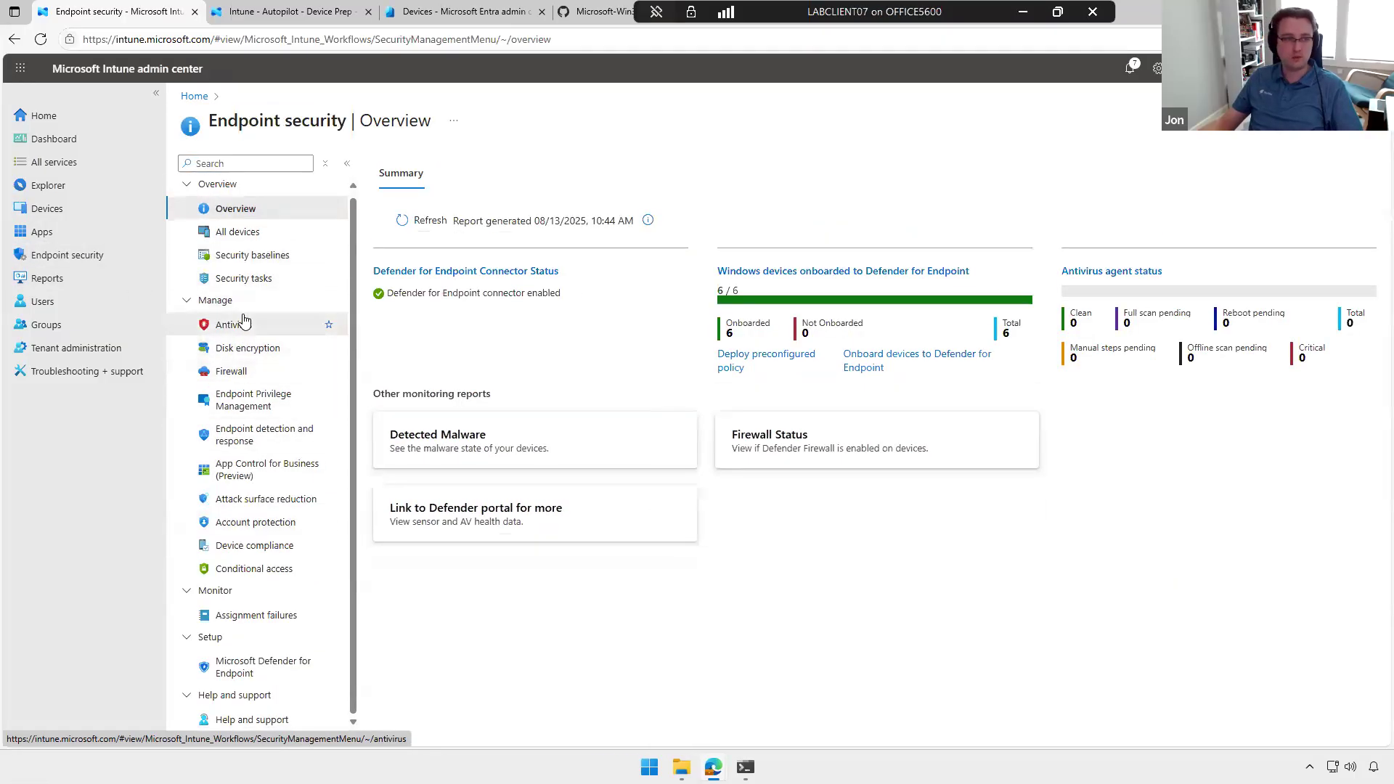
left_click(246, 372)
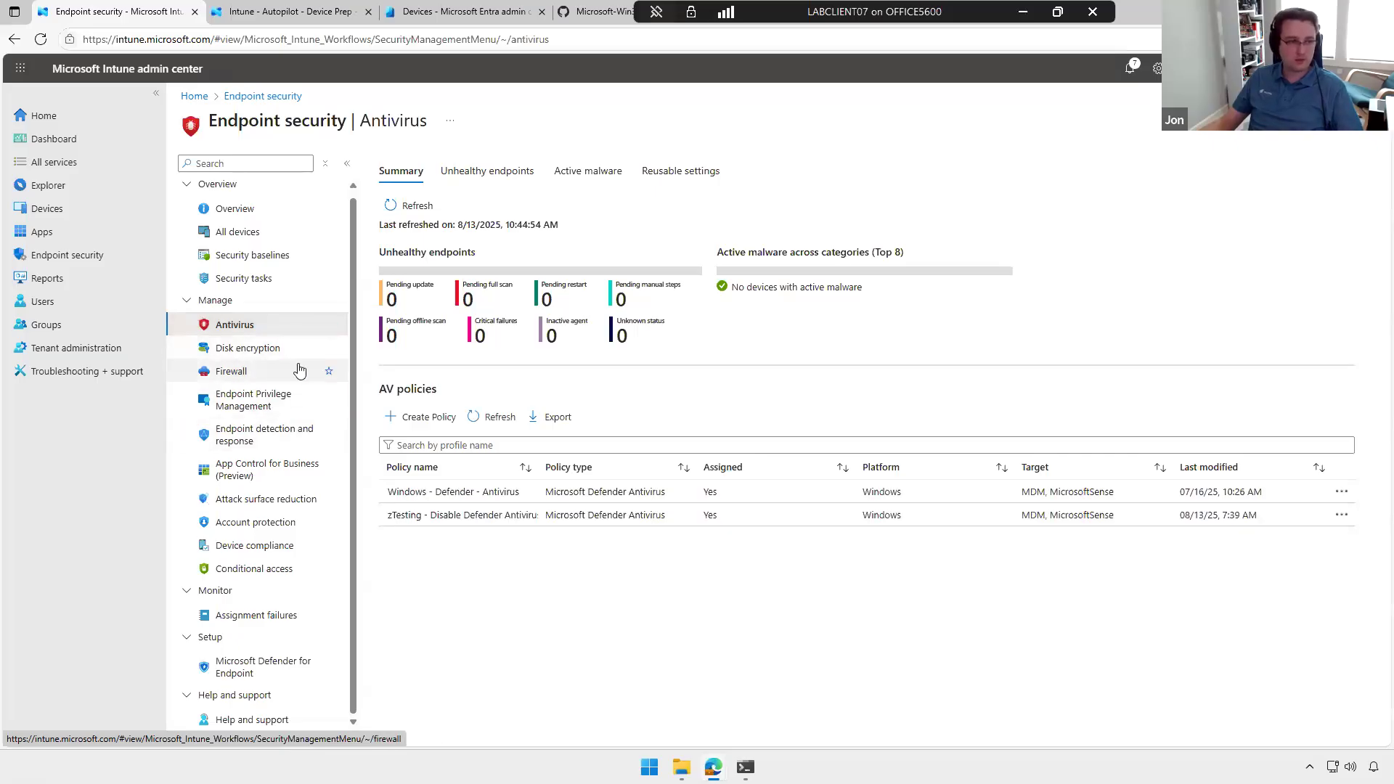
left_click(262, 501)
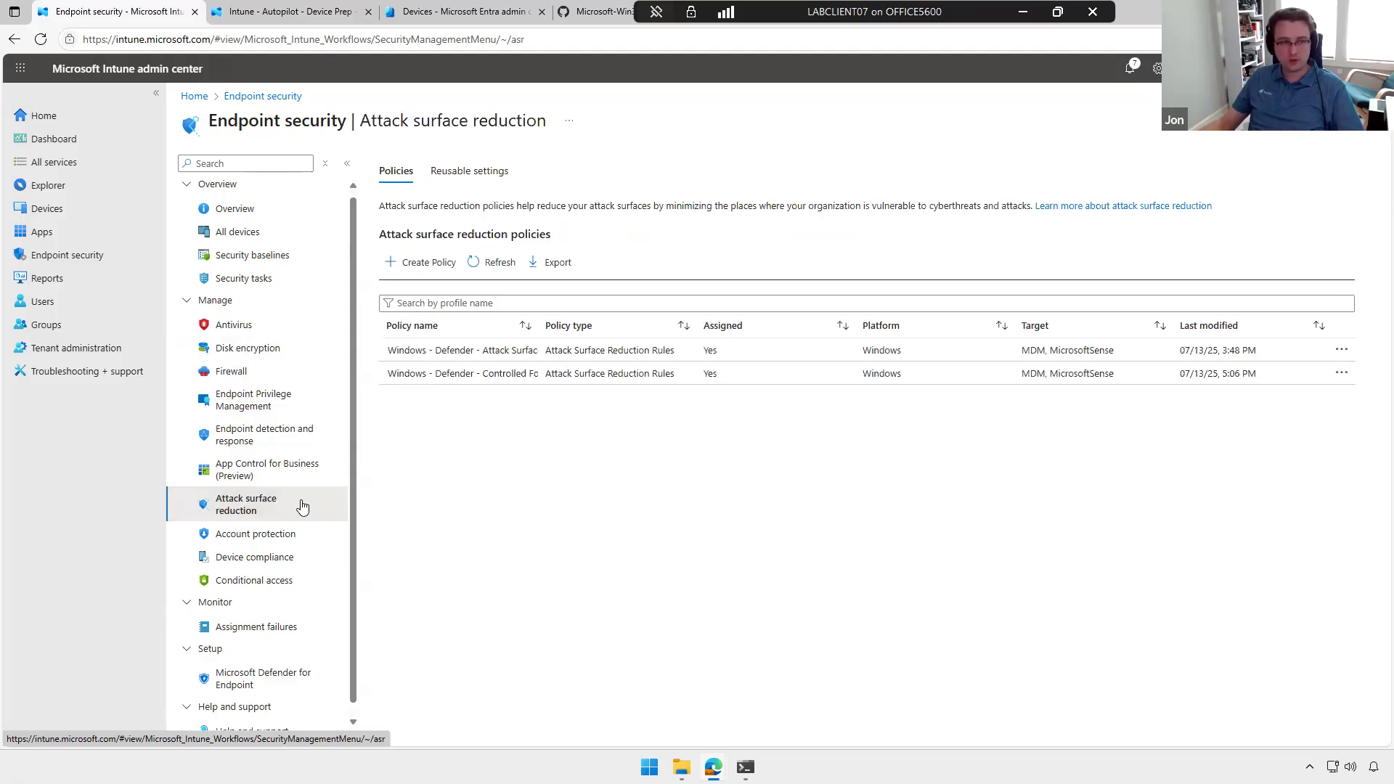
left_click(273, 470)
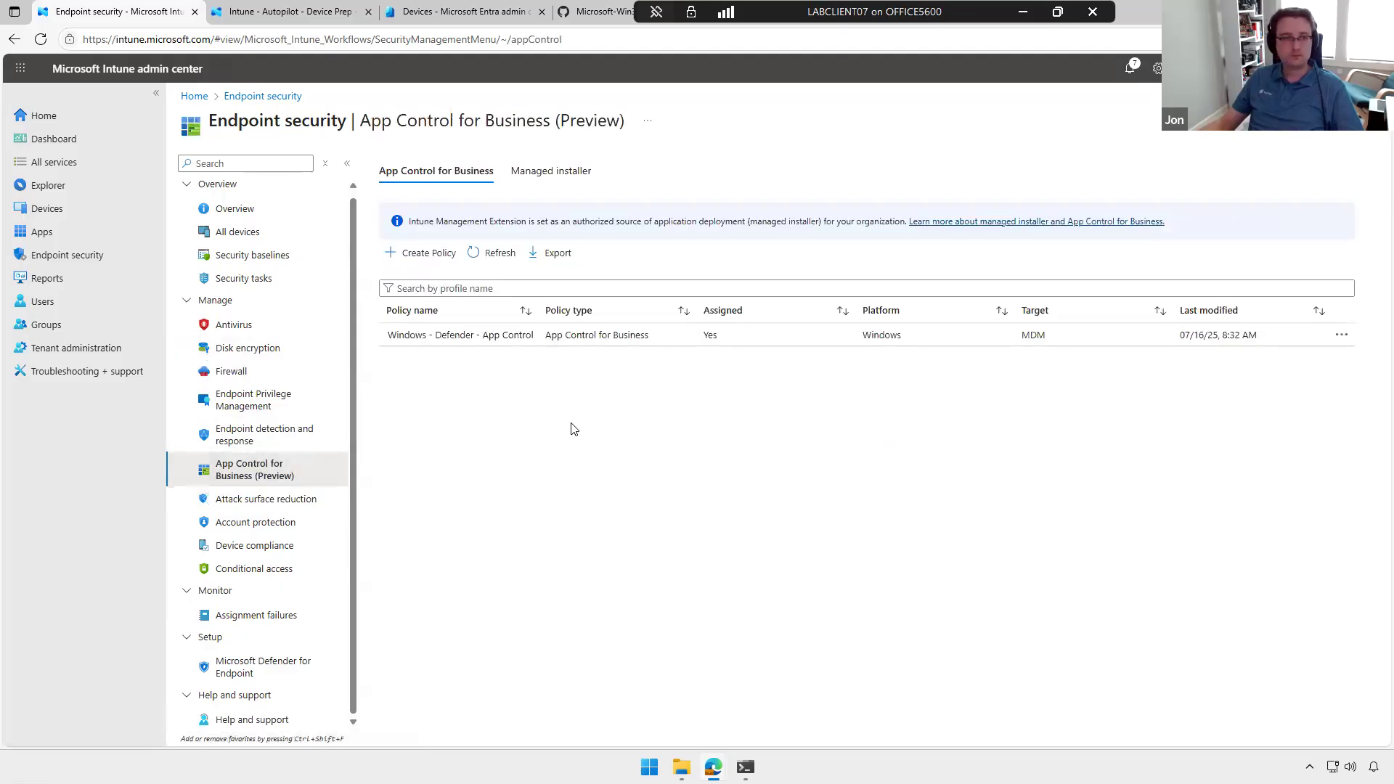
Step: Review the remediations and platform scripts for Windows devices, ending on the remediations list
left_click(51, 211)
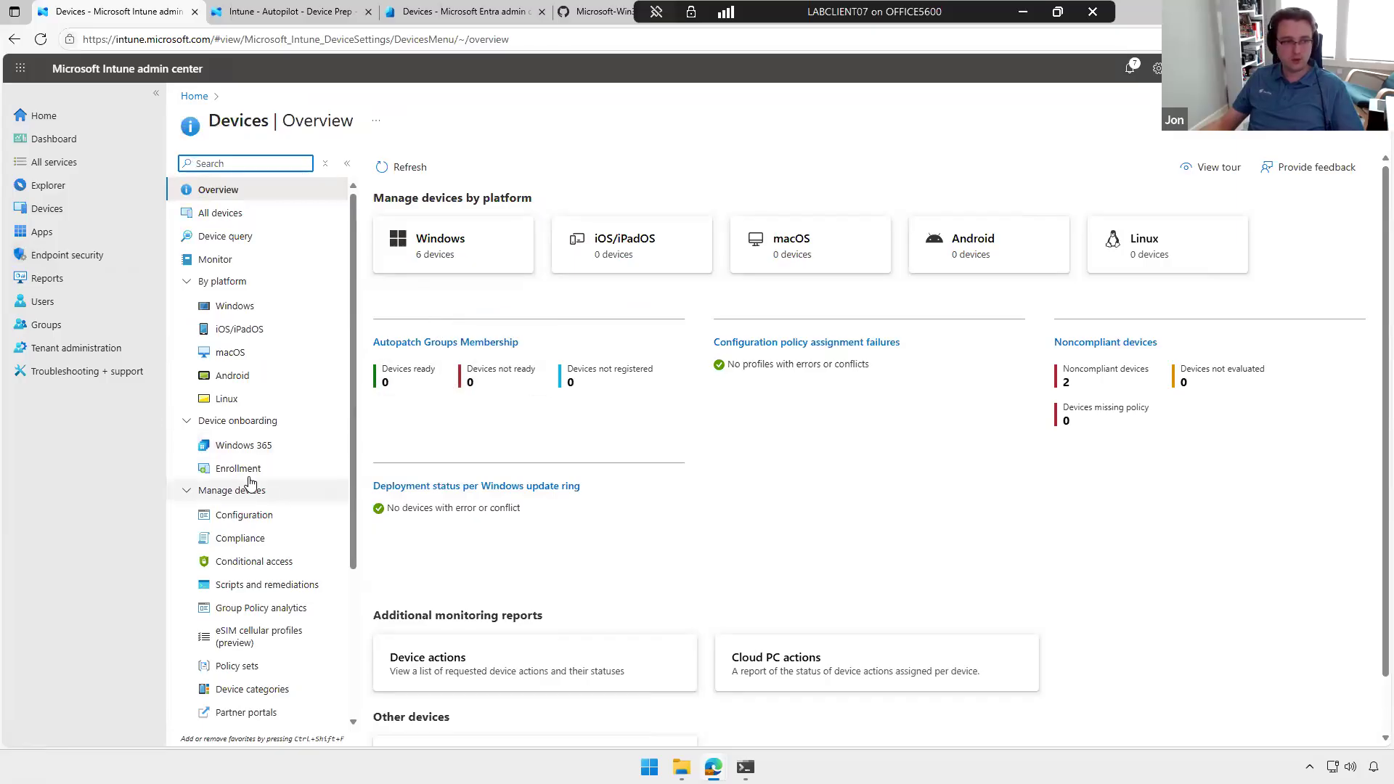
left_click(248, 305)
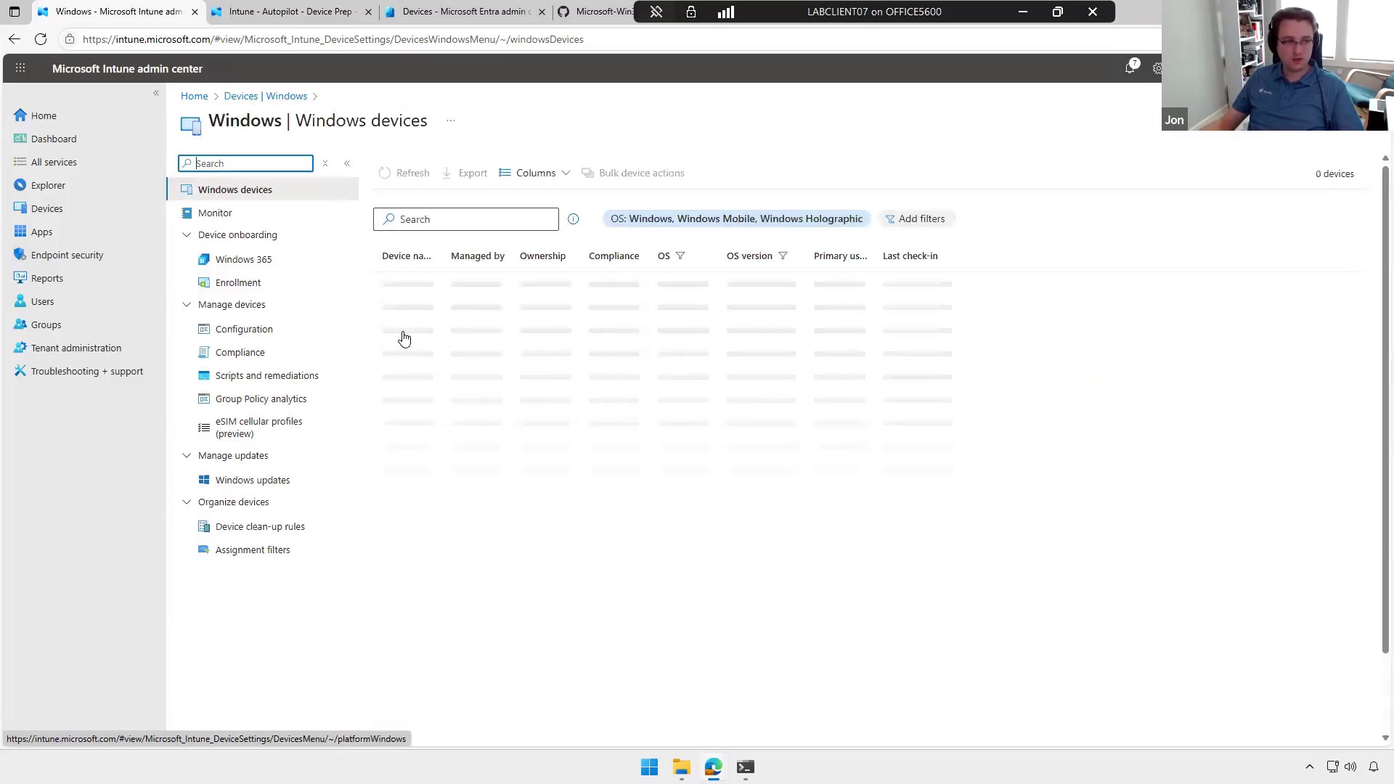
left_click(254, 381)
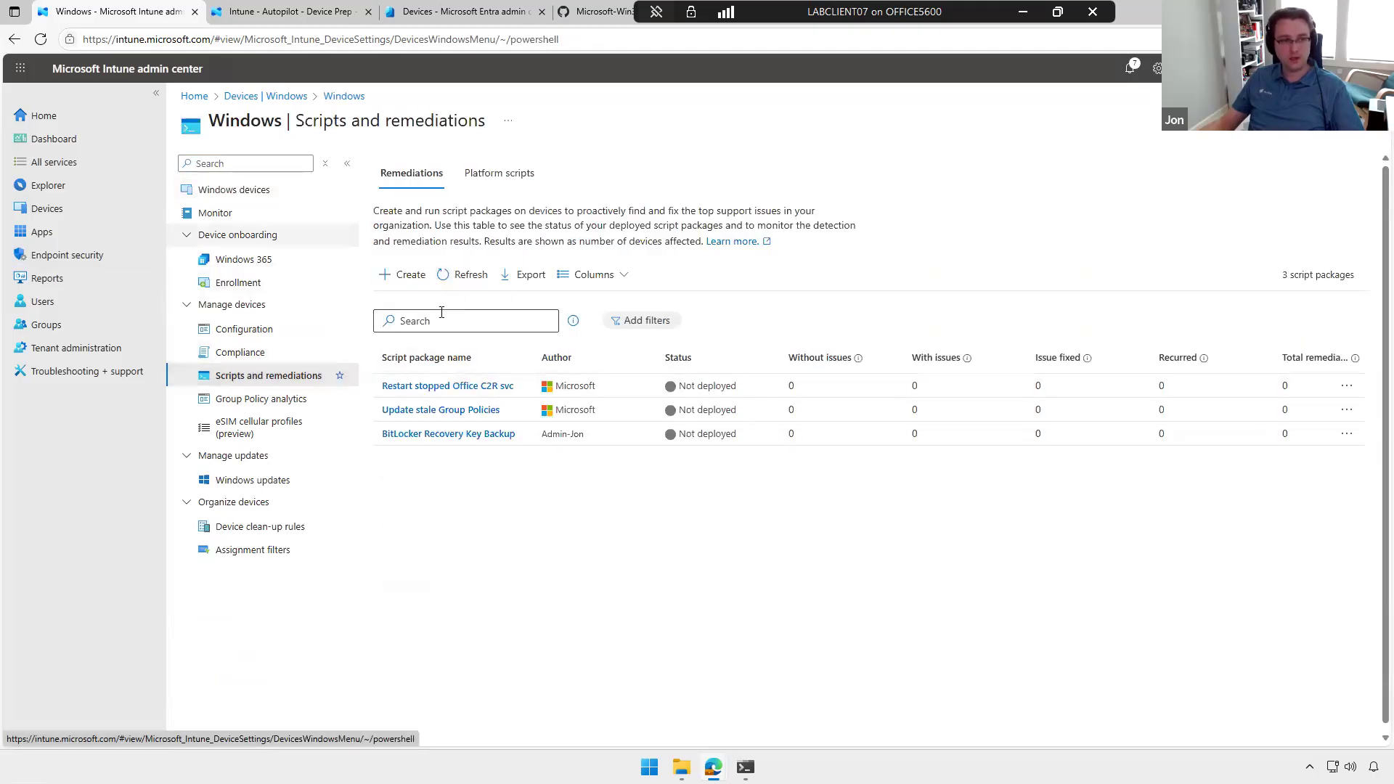
left_click_drag(459, 435, 473, 376)
left_click(487, 174)
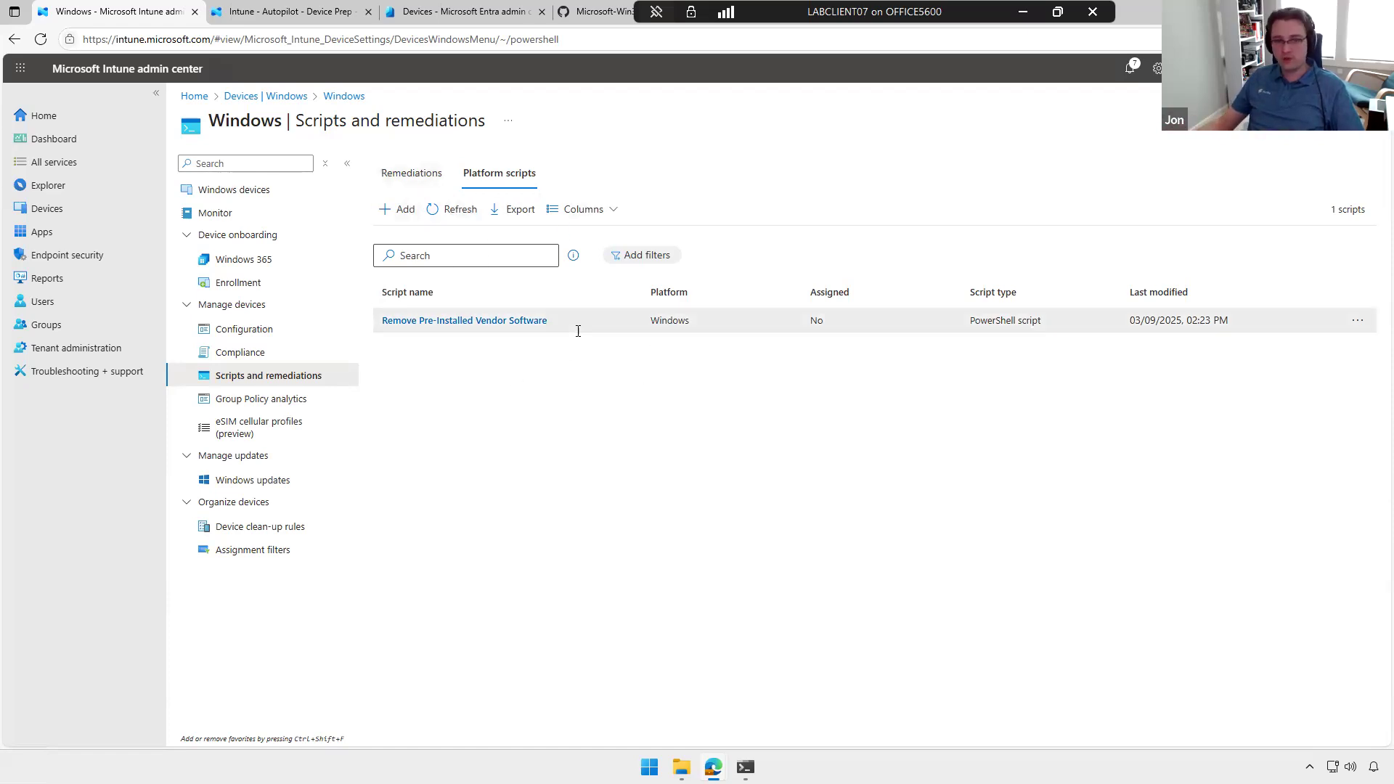
left_click(440, 177)
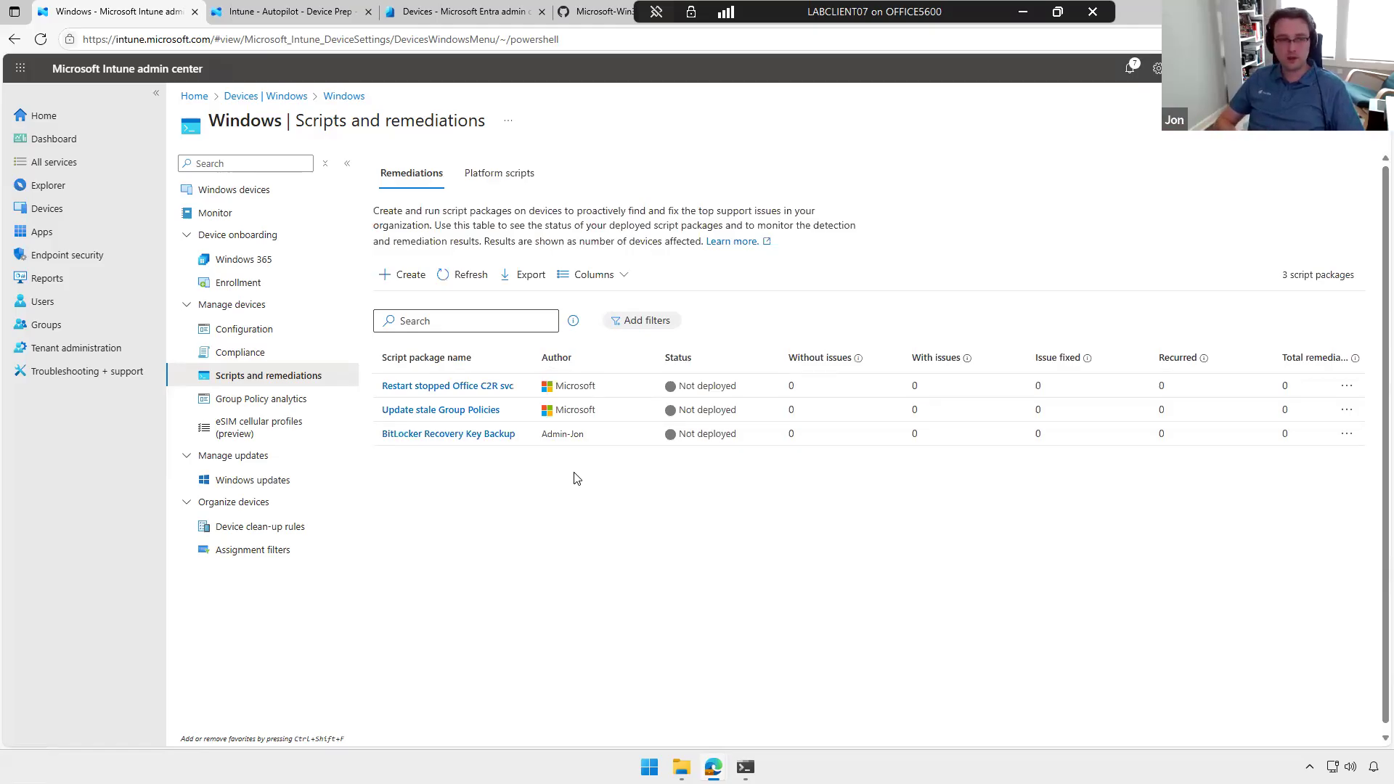
Step: Open the properties of the BitLocker Recovery Key Backup remediation and show its script settings for editing
left_click(436, 434)
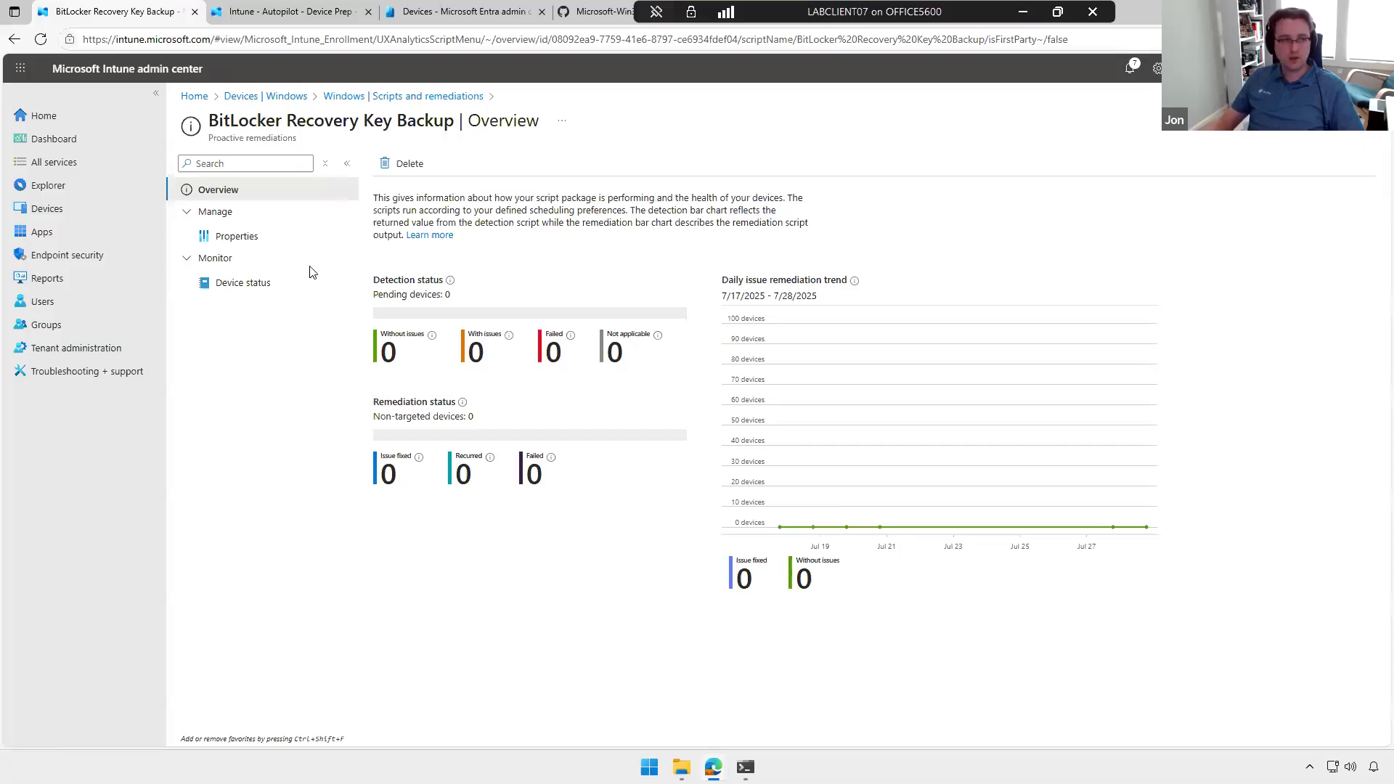
left_click(250, 238)
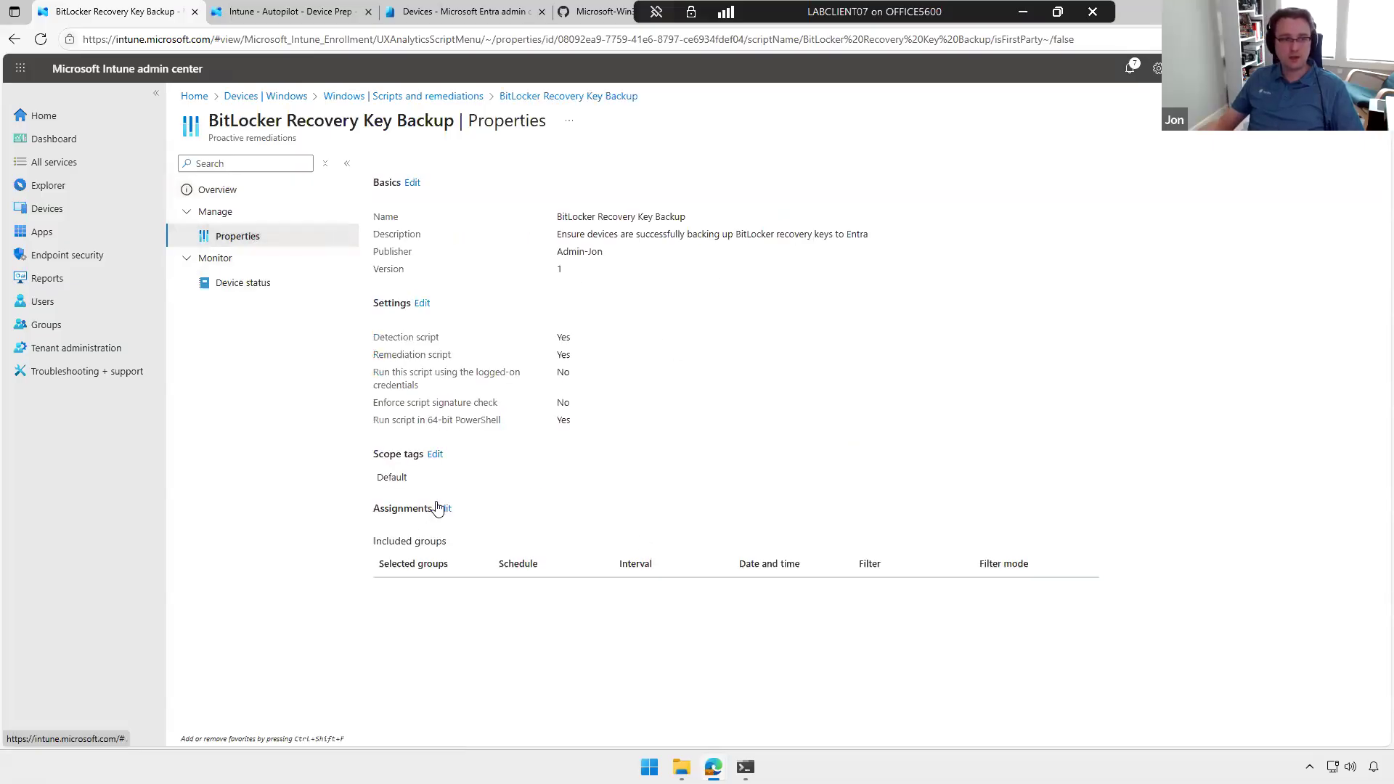
left_click(421, 303)
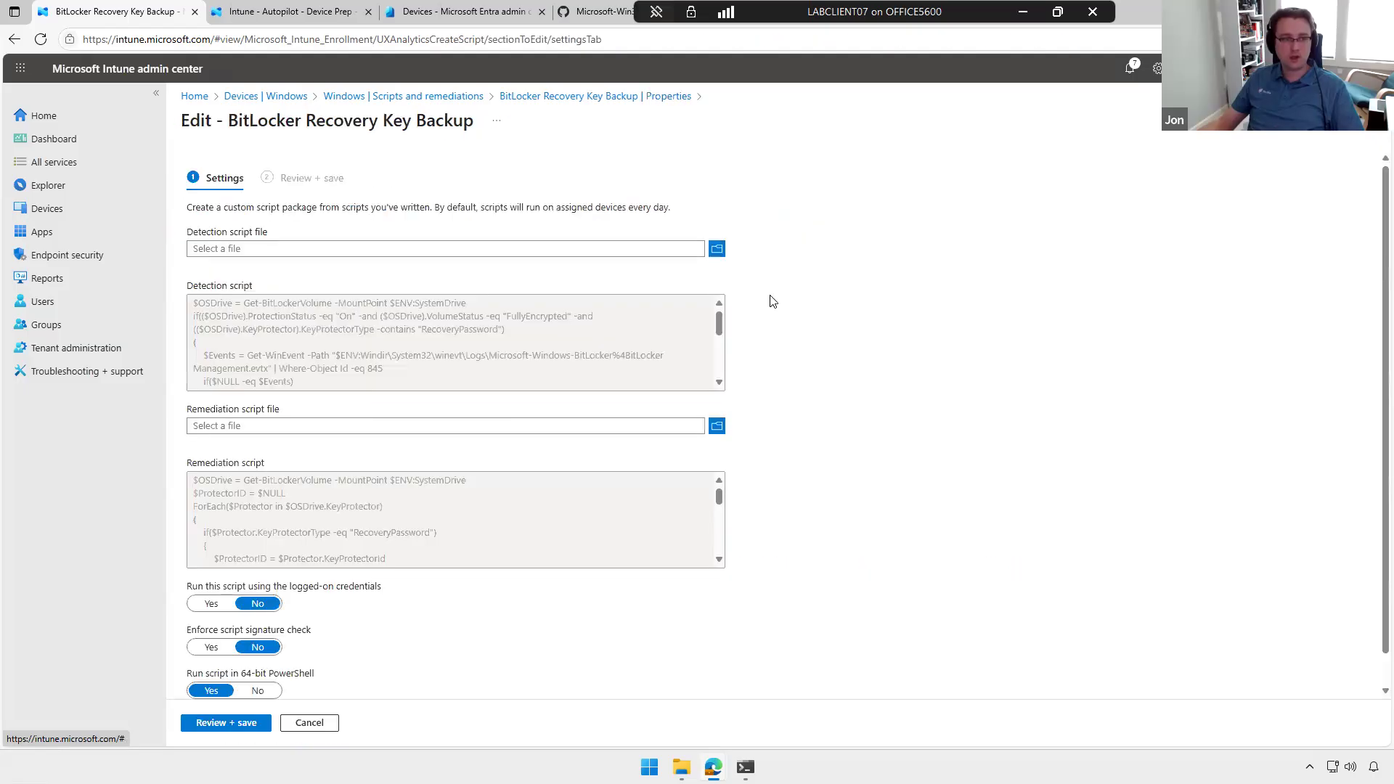
Step: Review the BitLocker Recovery Key Backup detection and remediation script settings, and return to the Windows configuration policy list
scroll(588, 324, "down", 3)
scroll(588, 324, "up", 3)
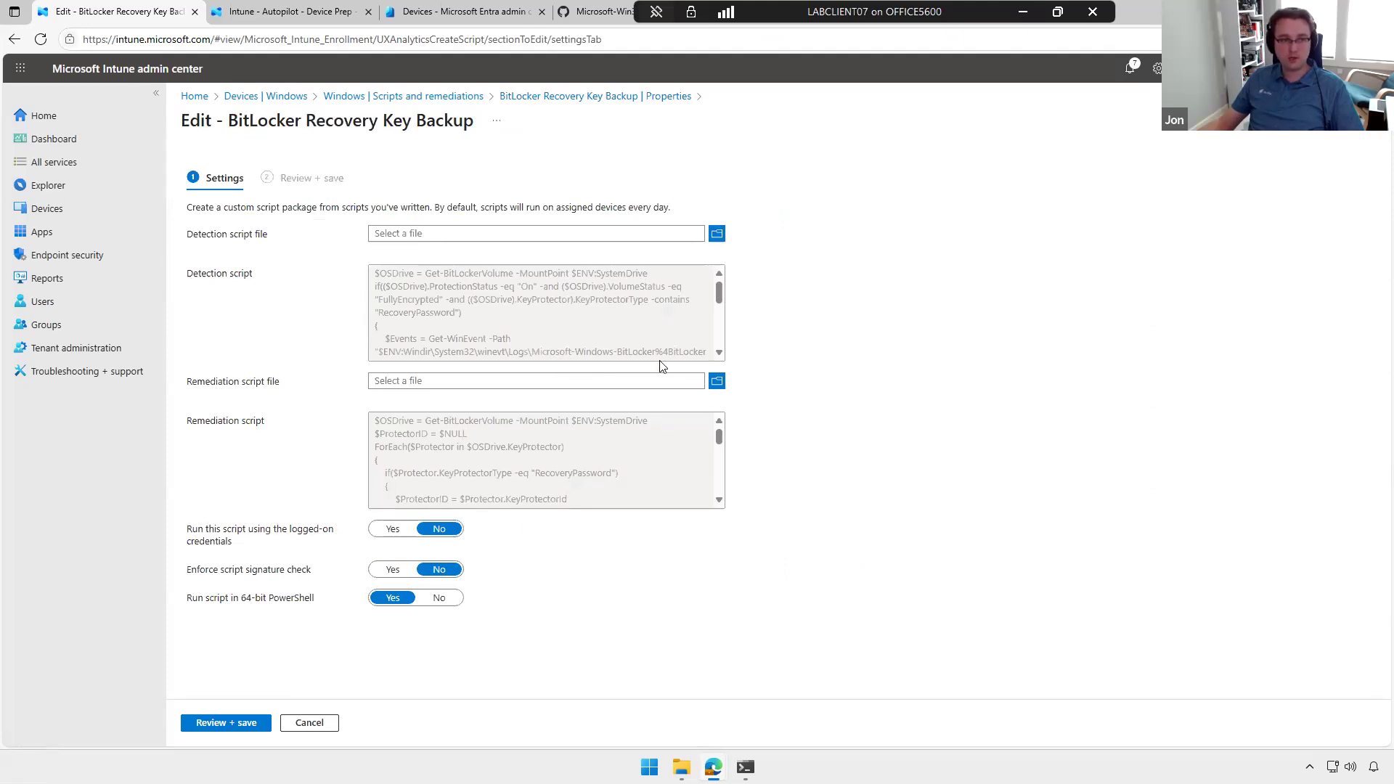
scroll(520, 452, "down", 3)
scroll(520, 461, "up", 3)
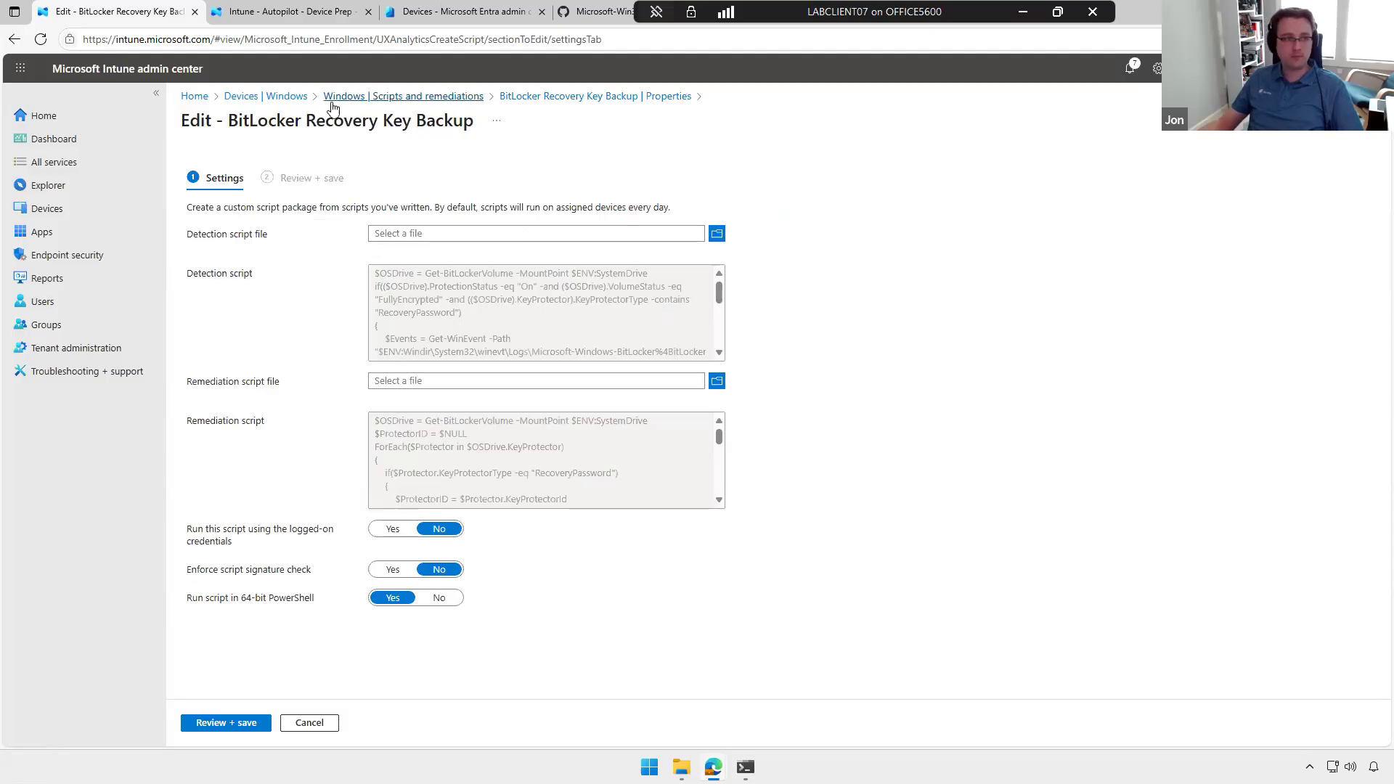
left_click(395, 97)
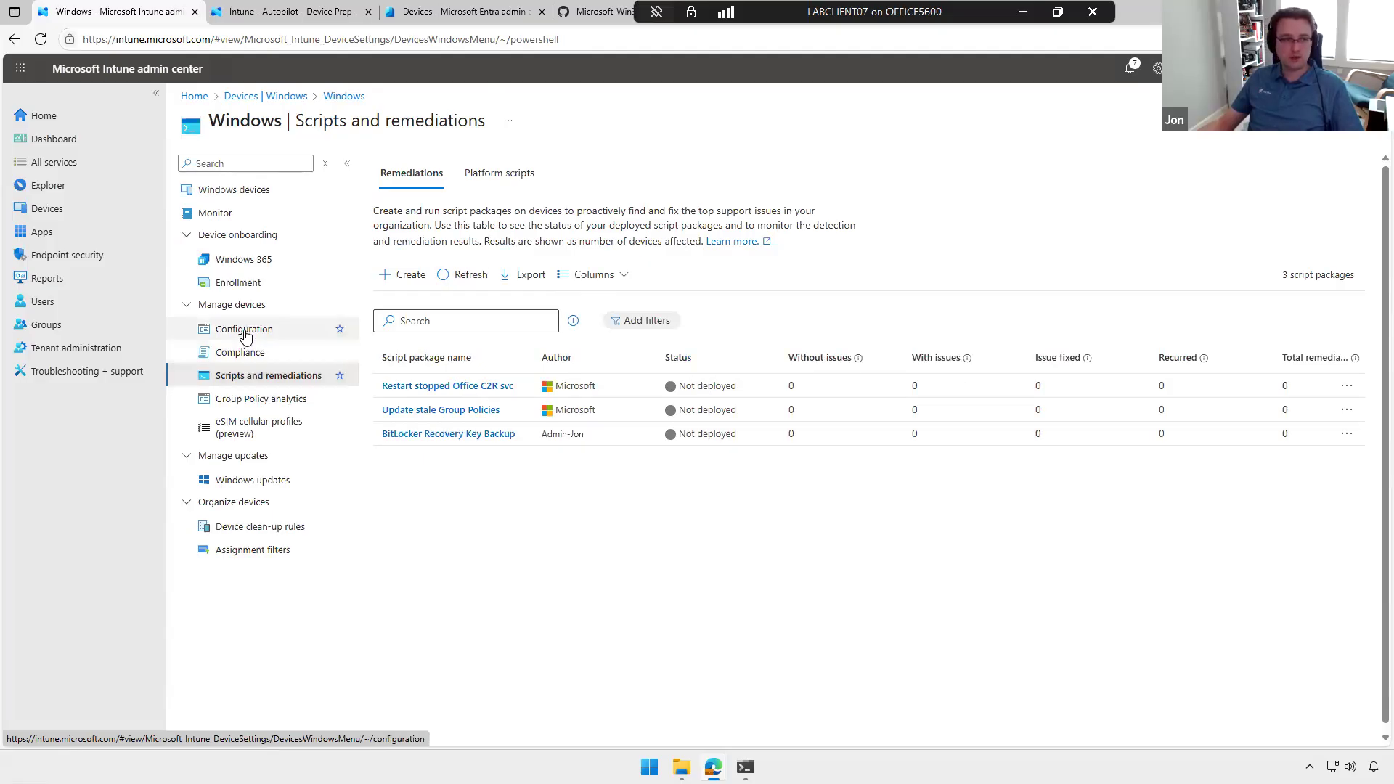
left_click(280, 336)
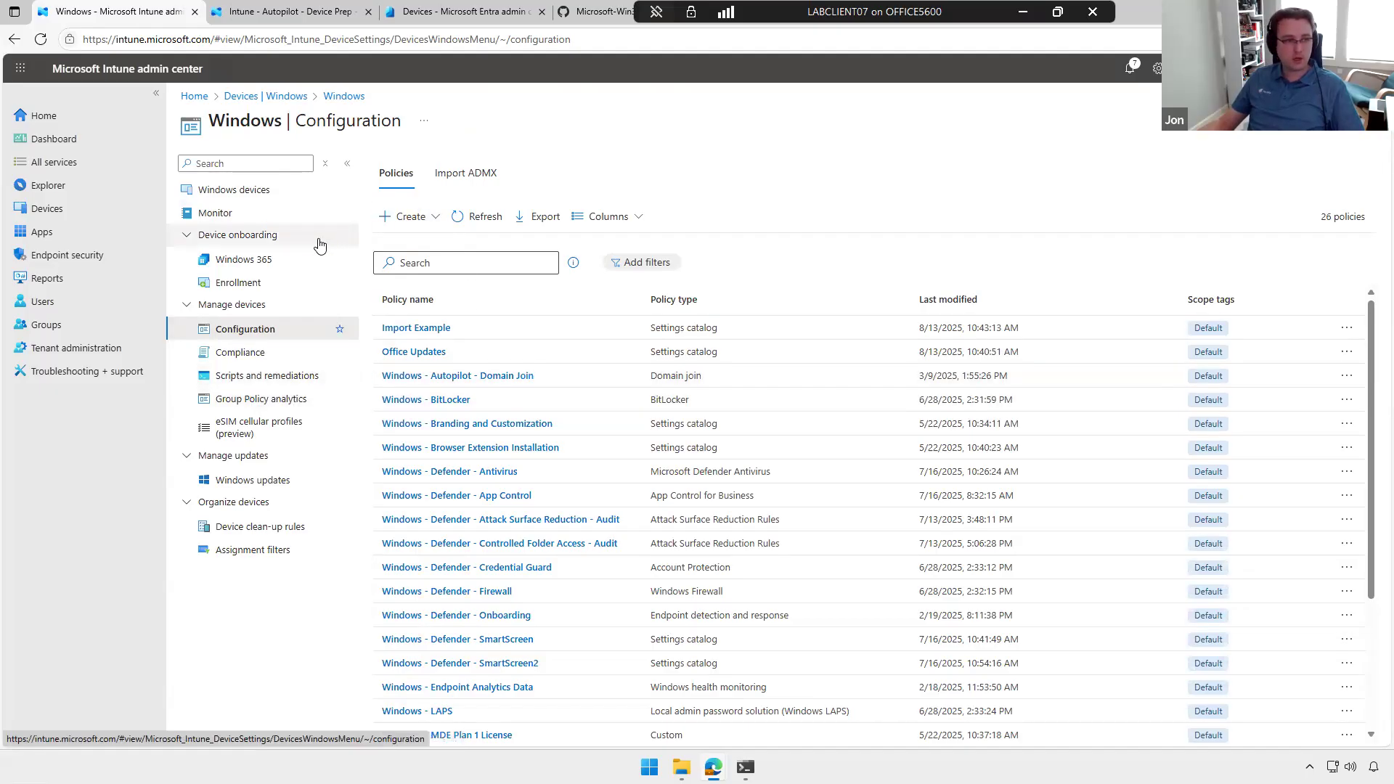
Step: Start a new policy set named "Example" and proceed to its device management settings without adding any applications
left_click(131, 211)
scroll(314, 363, "down", 3)
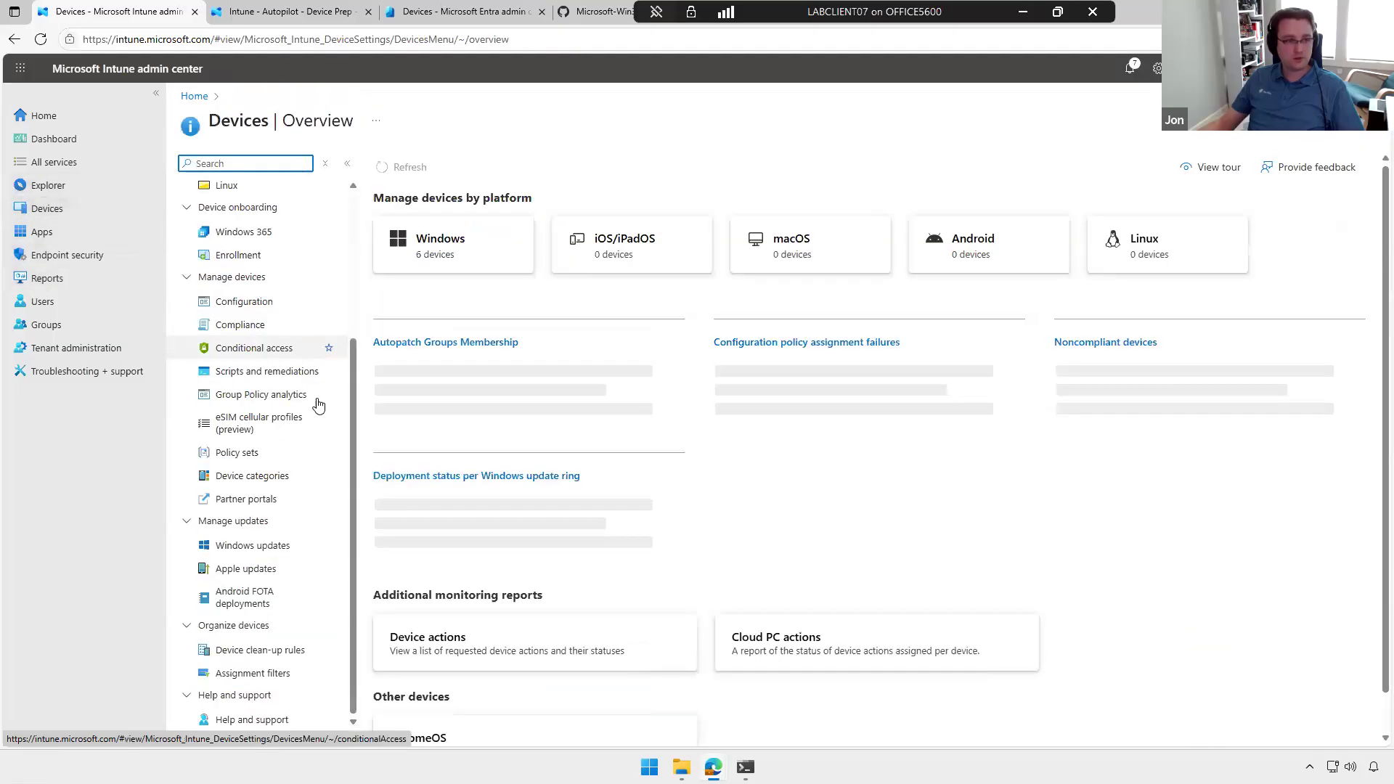
left_click(236, 454)
left_click(210, 237)
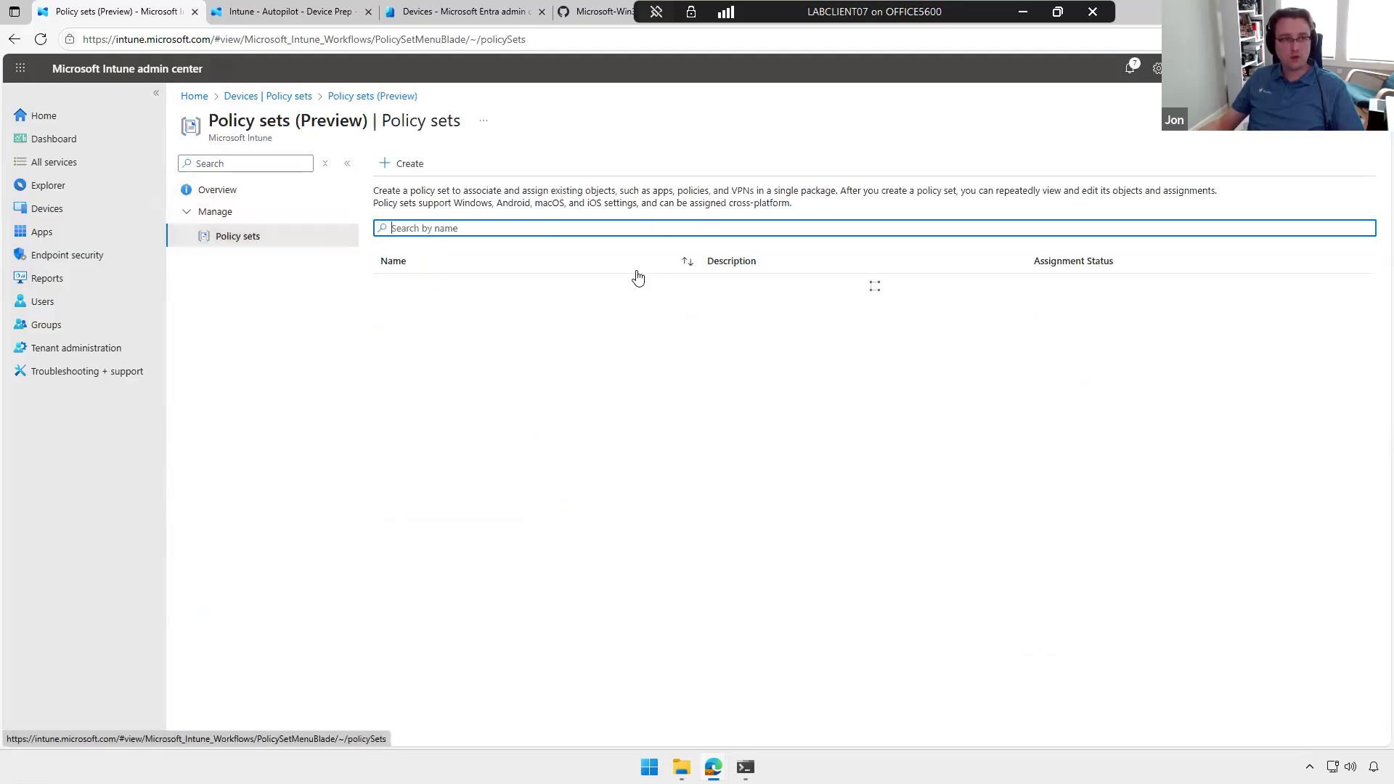
left_click(404, 161)
left_click(417, 245)
type("Example")
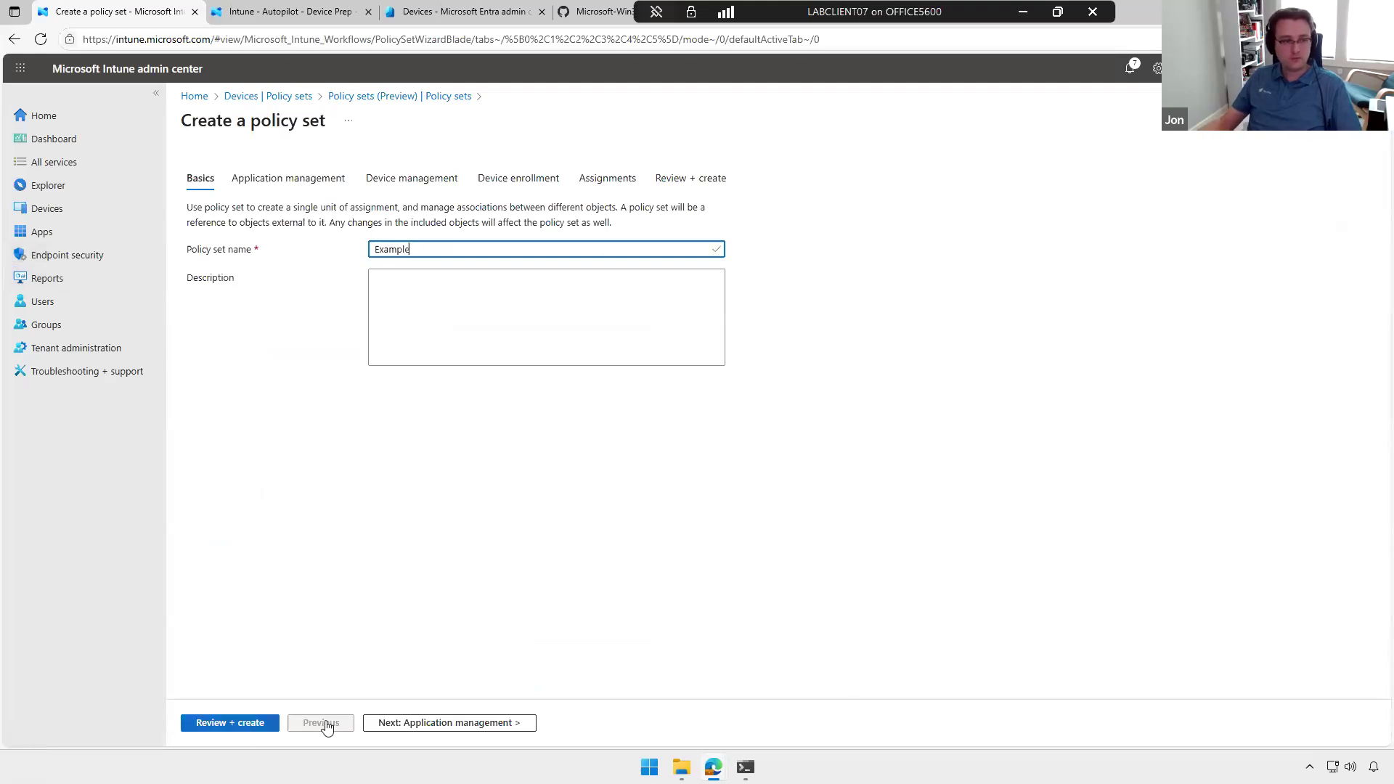
left_click(409, 729)
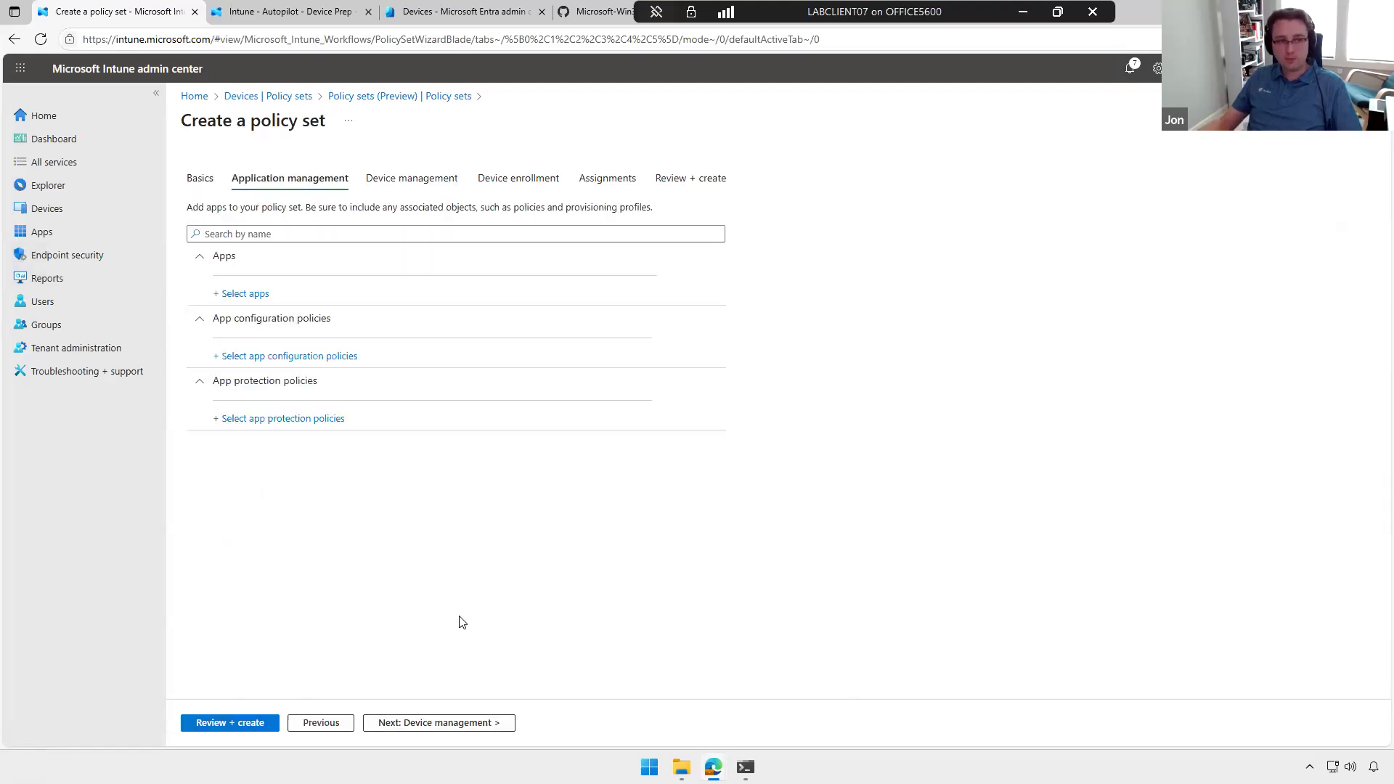
left_click(445, 724)
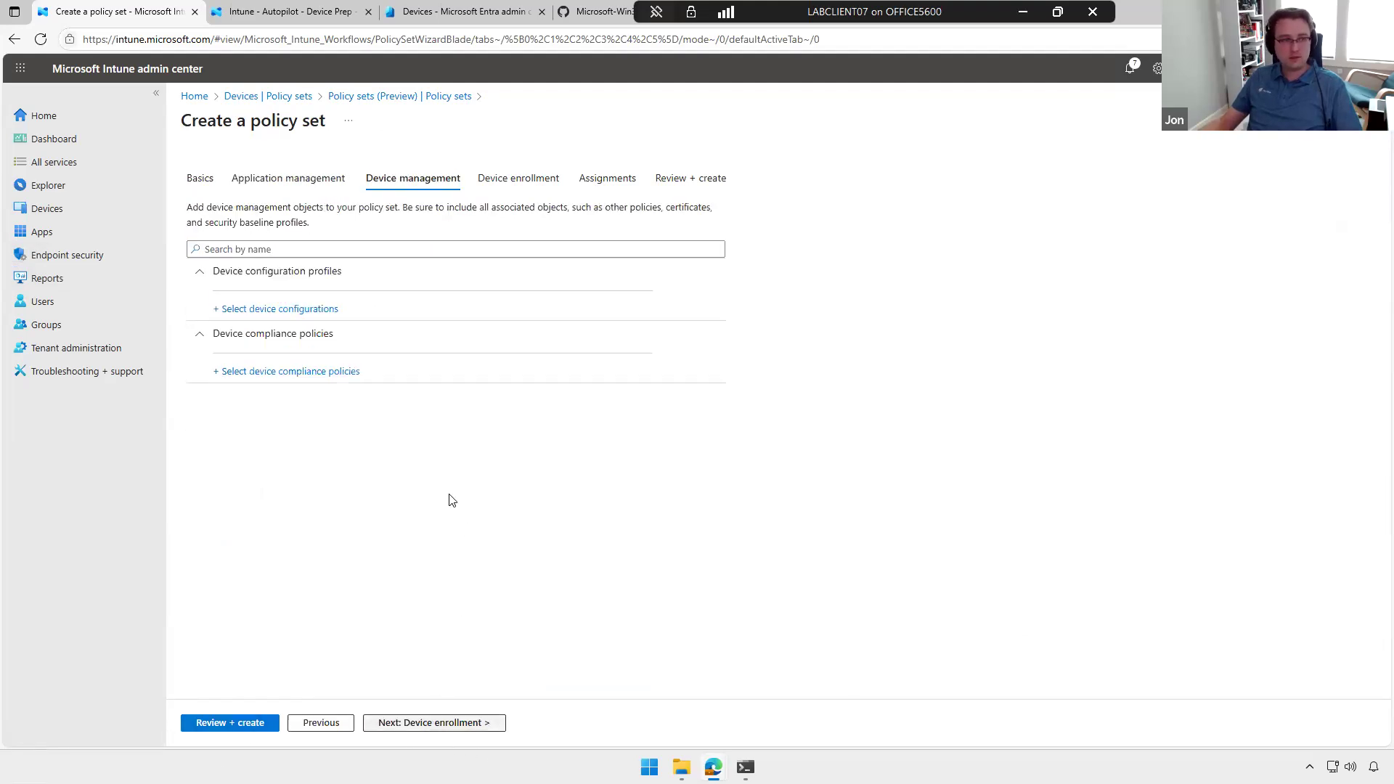
Step: Add the Autopilot Domain Join, Endpoint Analytics, MDE Plan 1, Import Example, Office Updates and Branding profiles to the policy set, and discard the set
left_click(361, 312)
left_click(1137, 231)
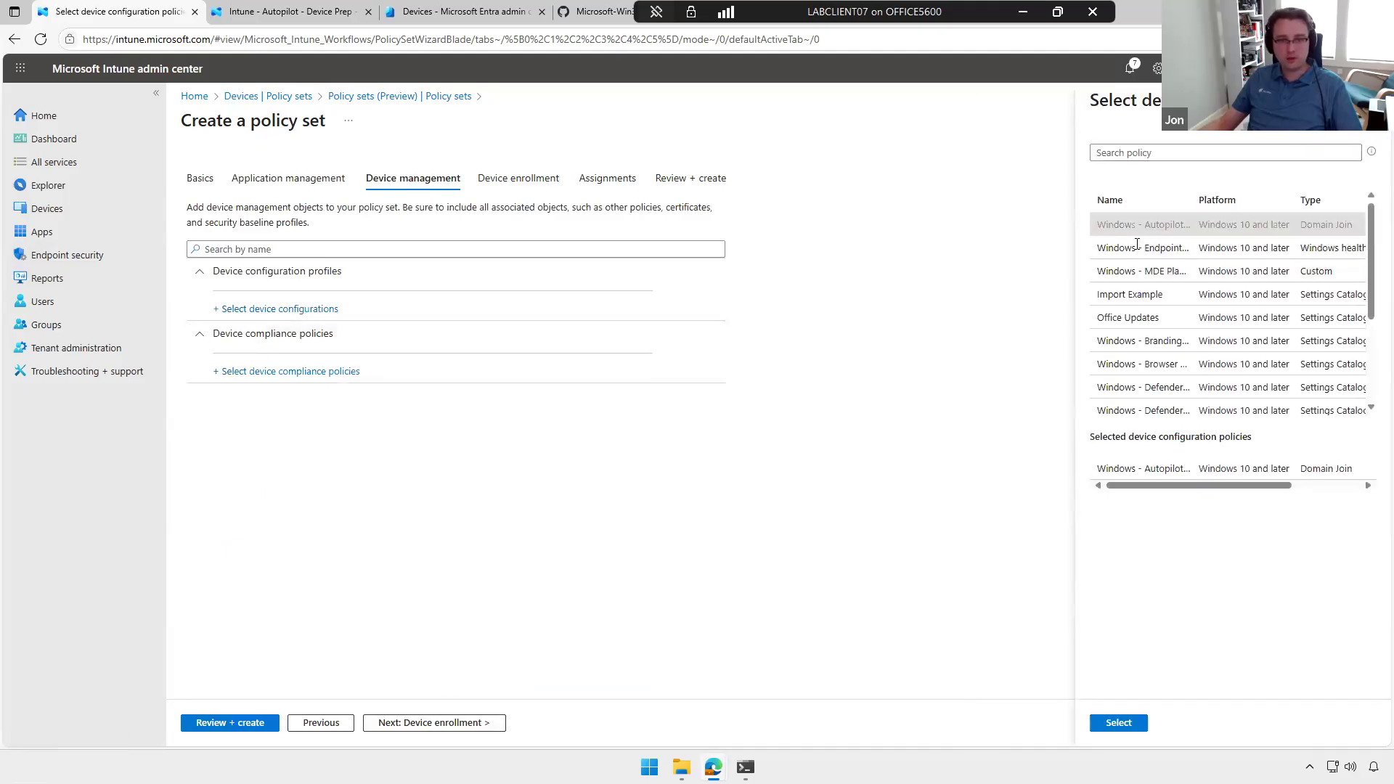
left_click(1137, 248)
left_click(1137, 271)
left_click(1137, 294)
left_click(1137, 318)
left_click(1137, 340)
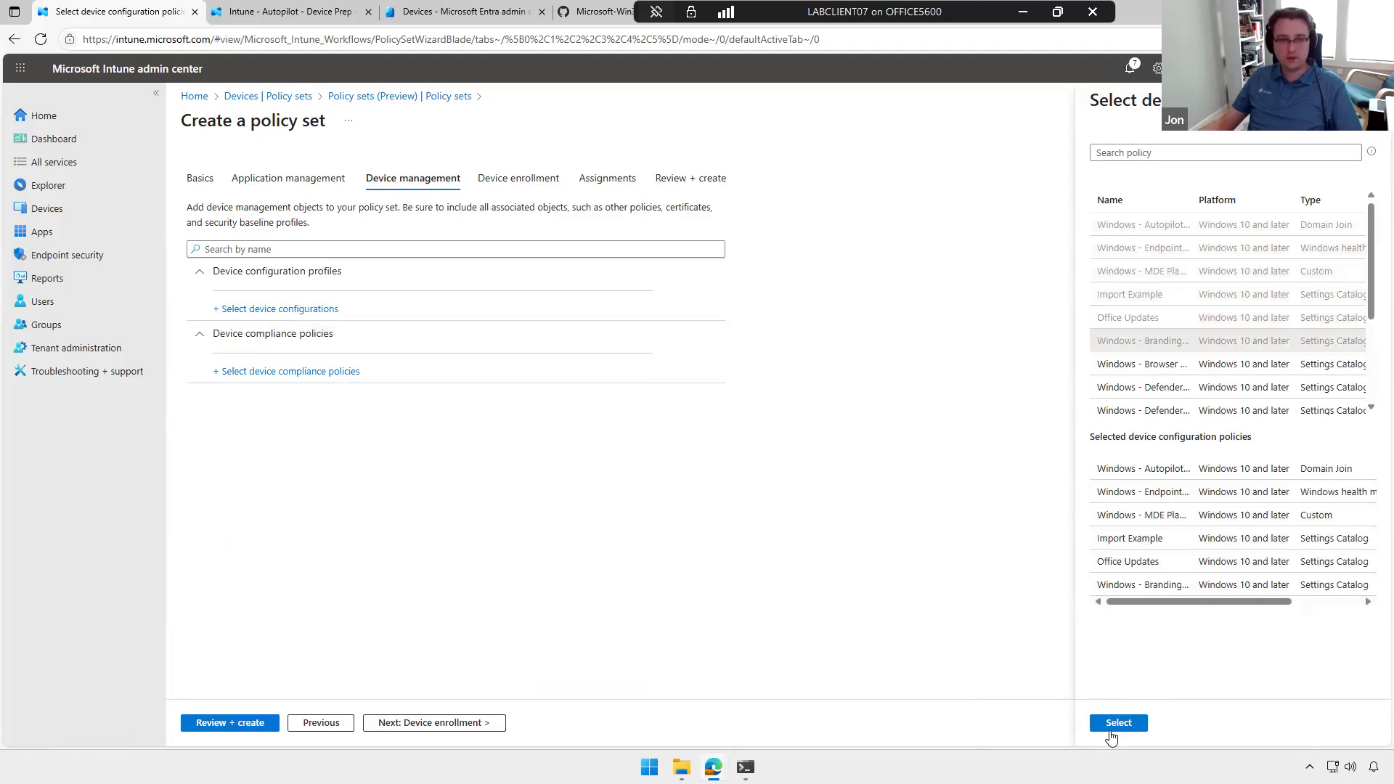
left_click(1118, 724)
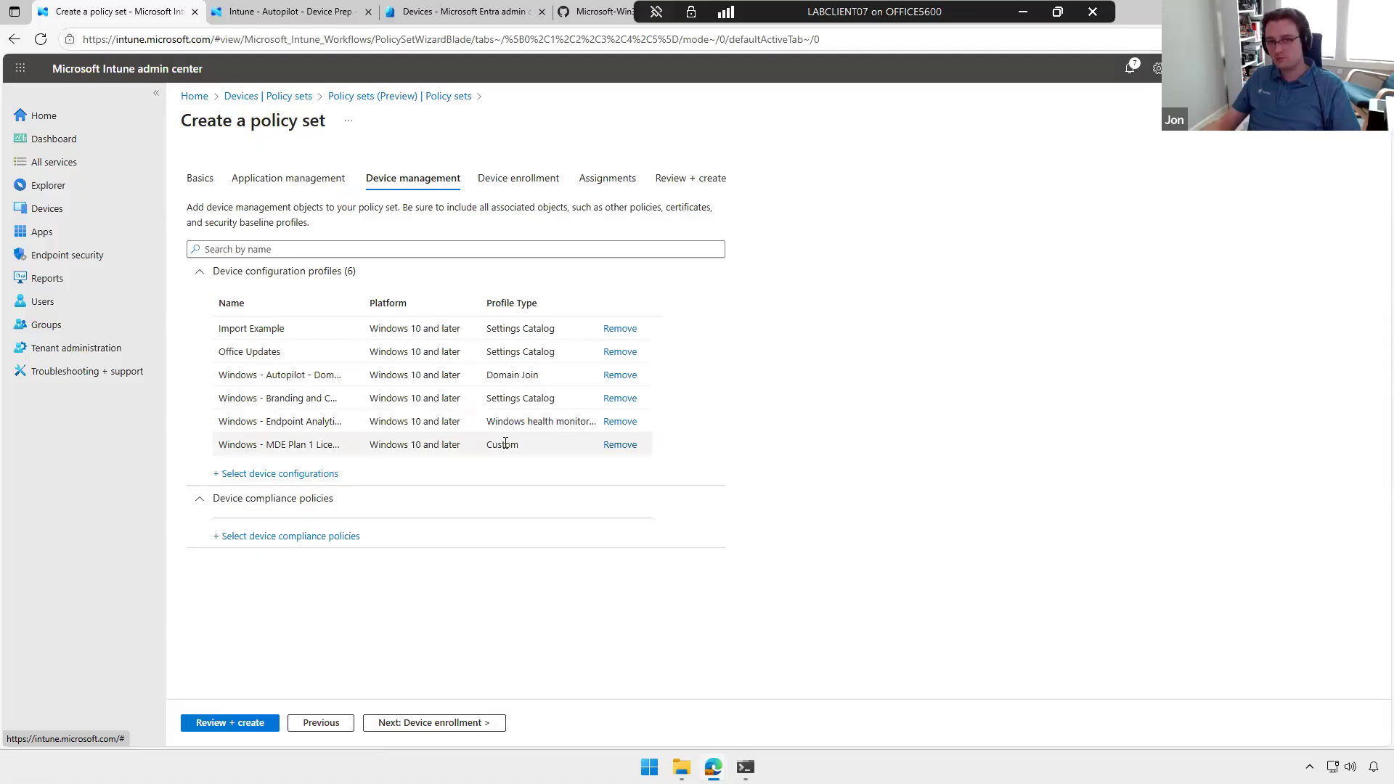
left_click(256, 97)
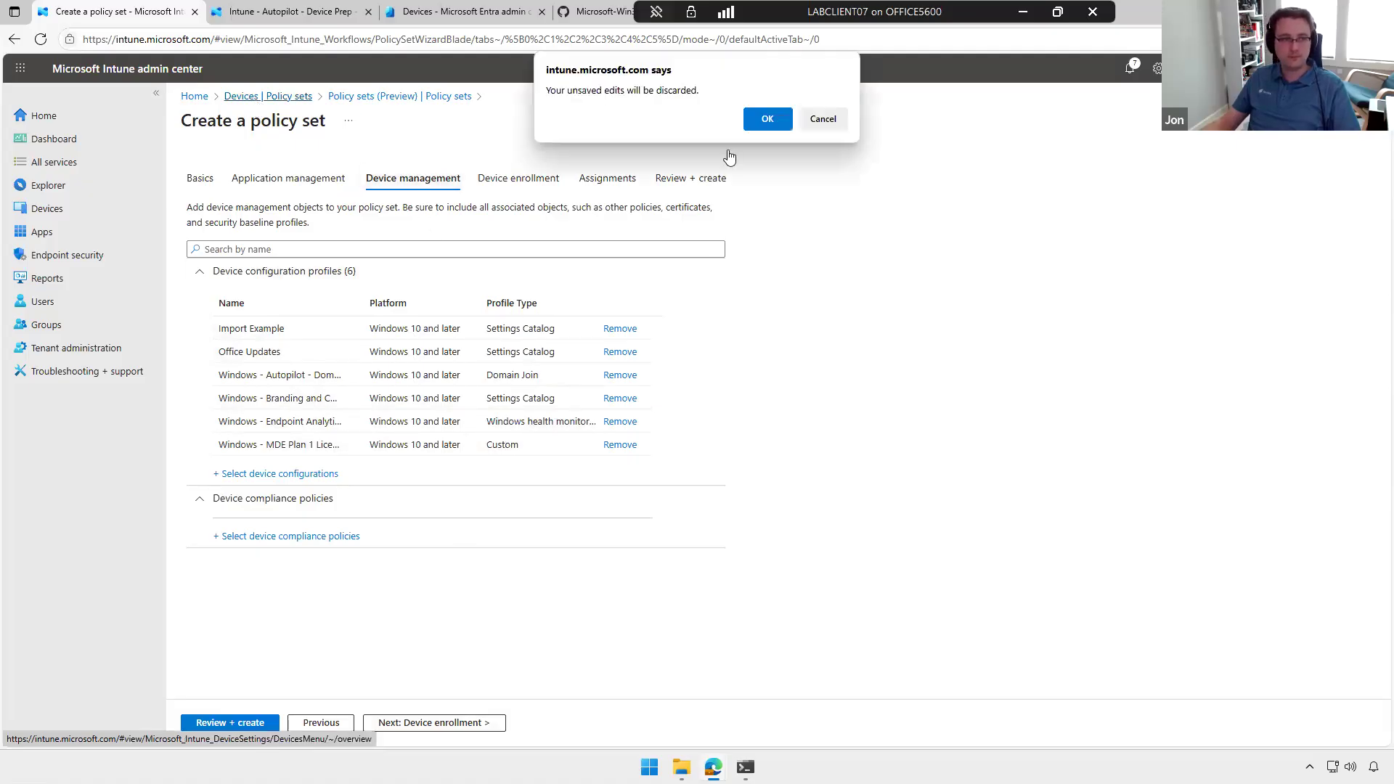
left_click(765, 121)
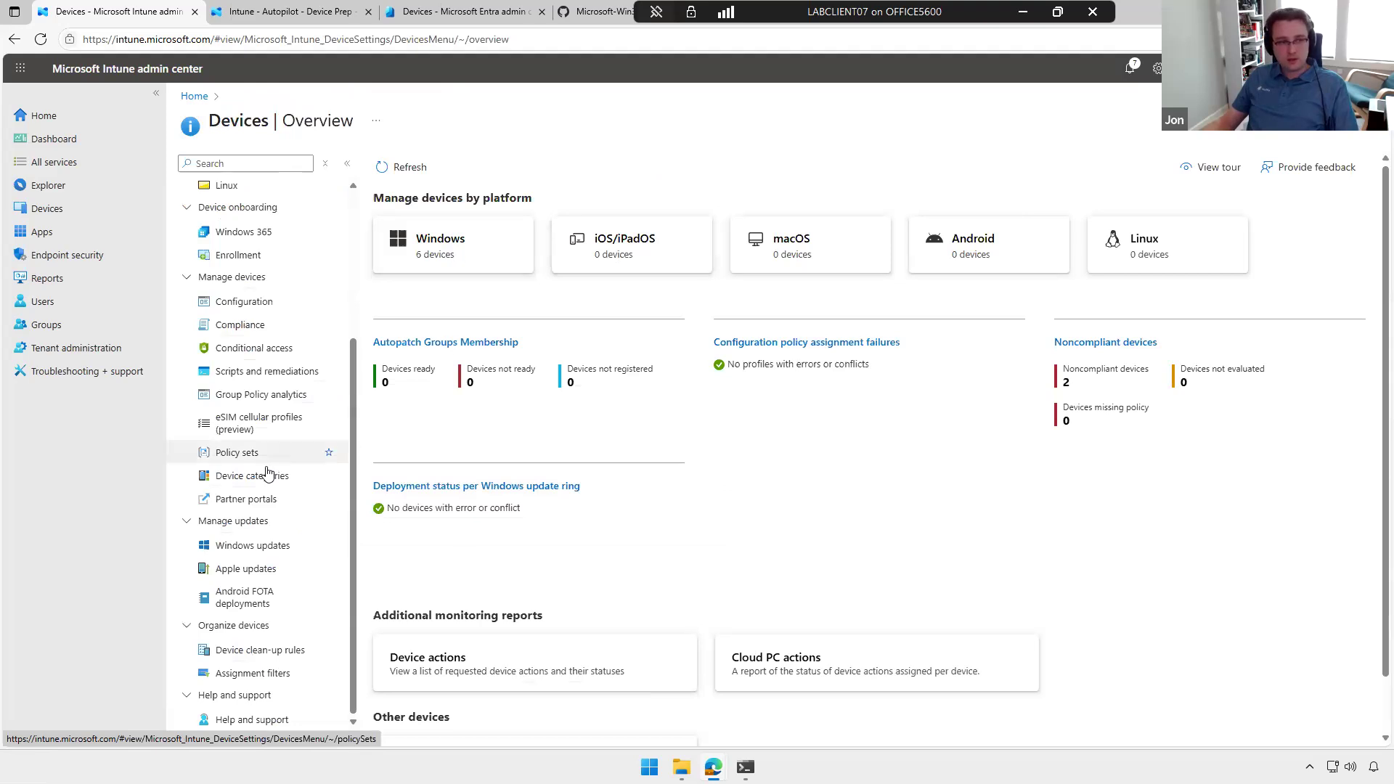
Step: Open the Windows - Updates - Pilot update ring from Windows updates and review its properties
left_click(265, 547)
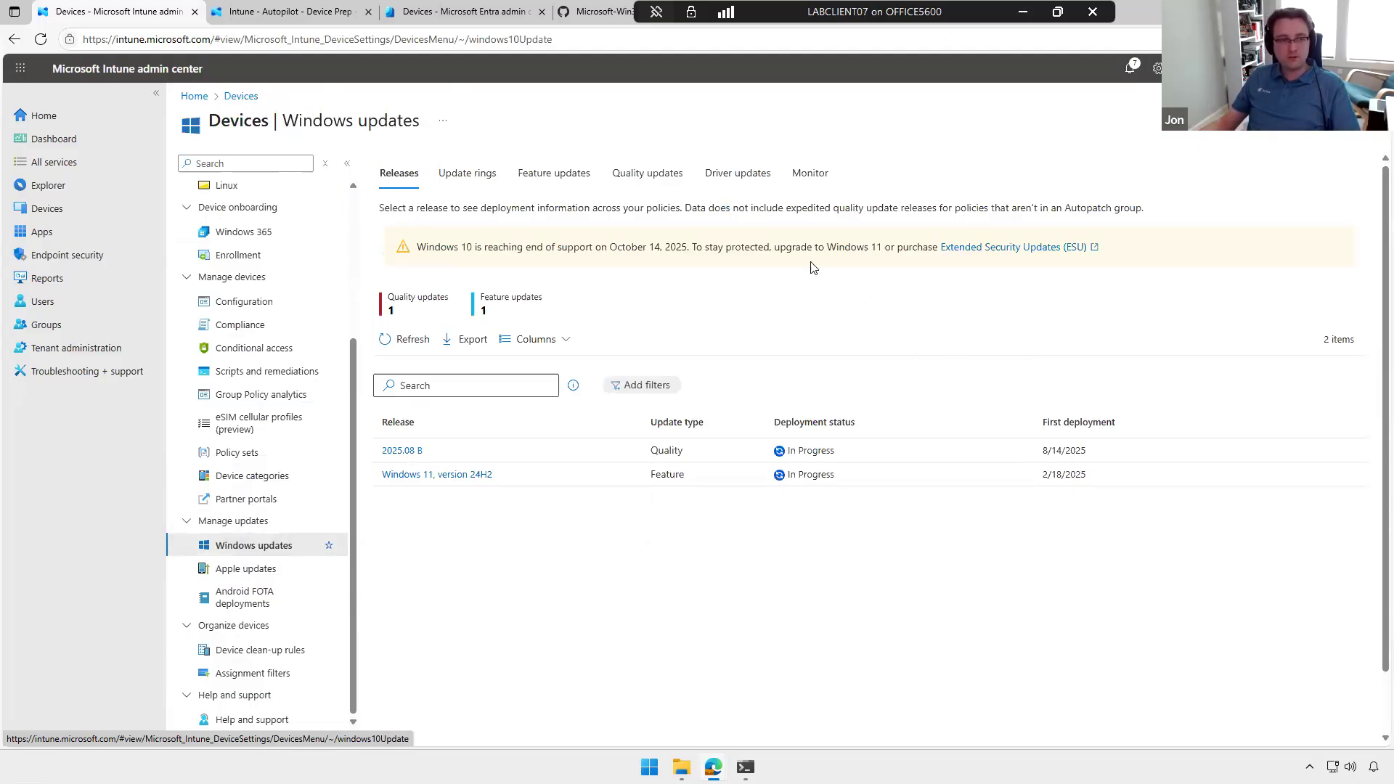
left_click(467, 174)
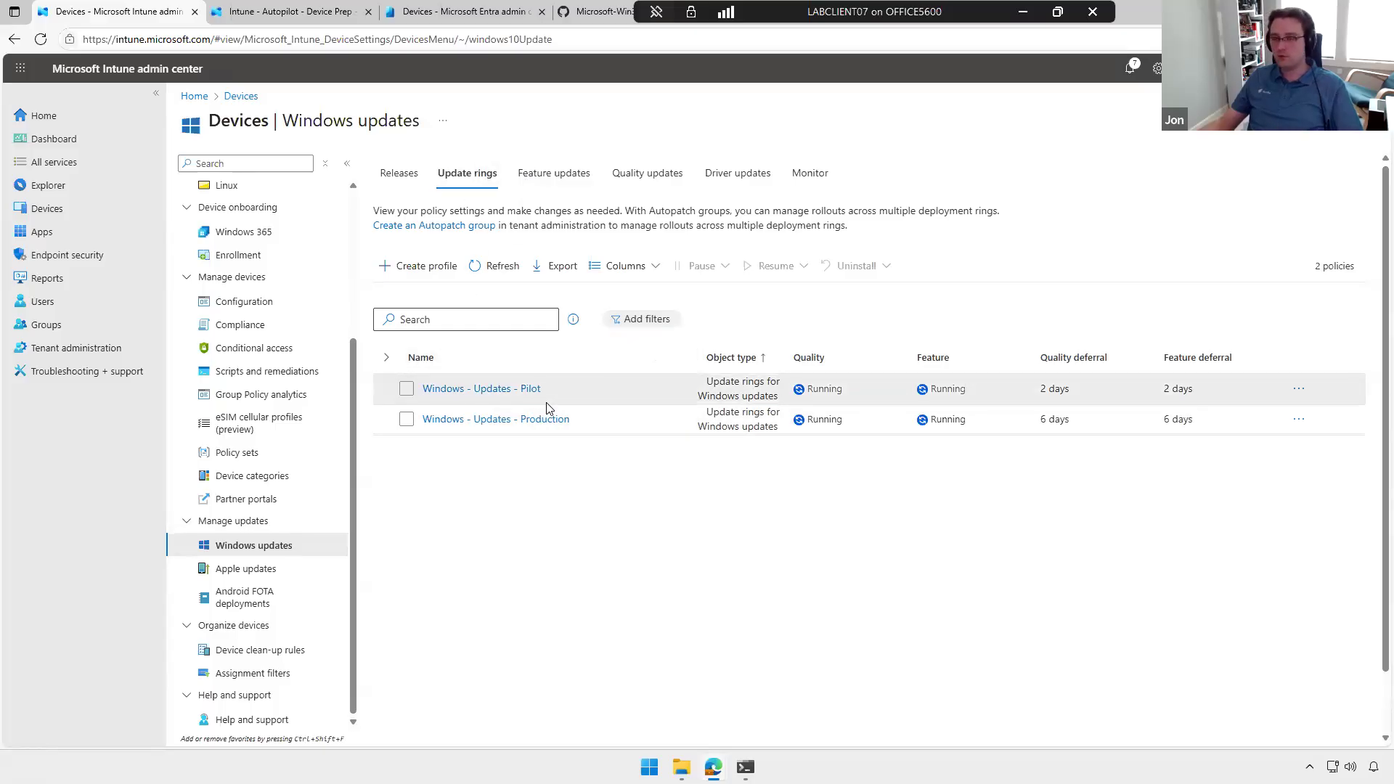
left_click(508, 389)
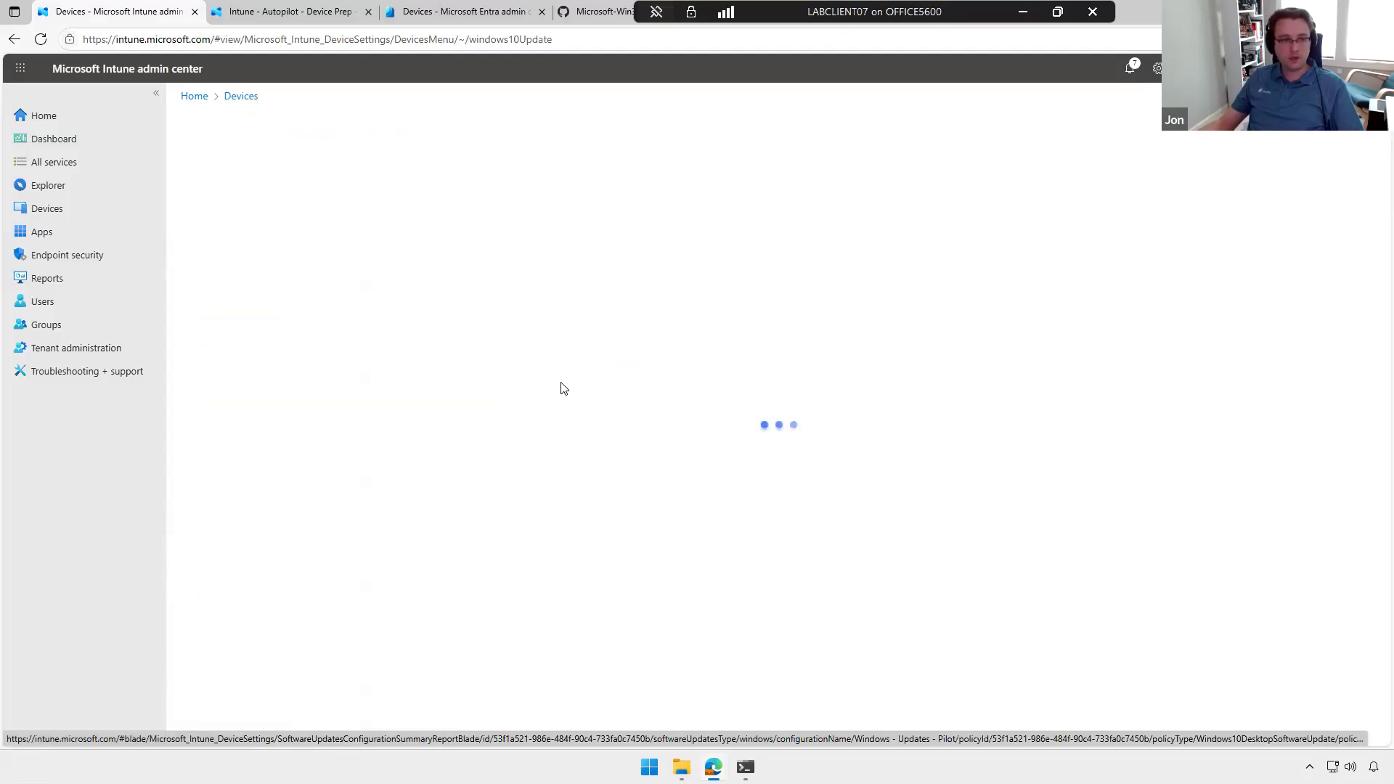
scroll(595, 373, "down", 5)
scroll(595, 374, "down", 2)
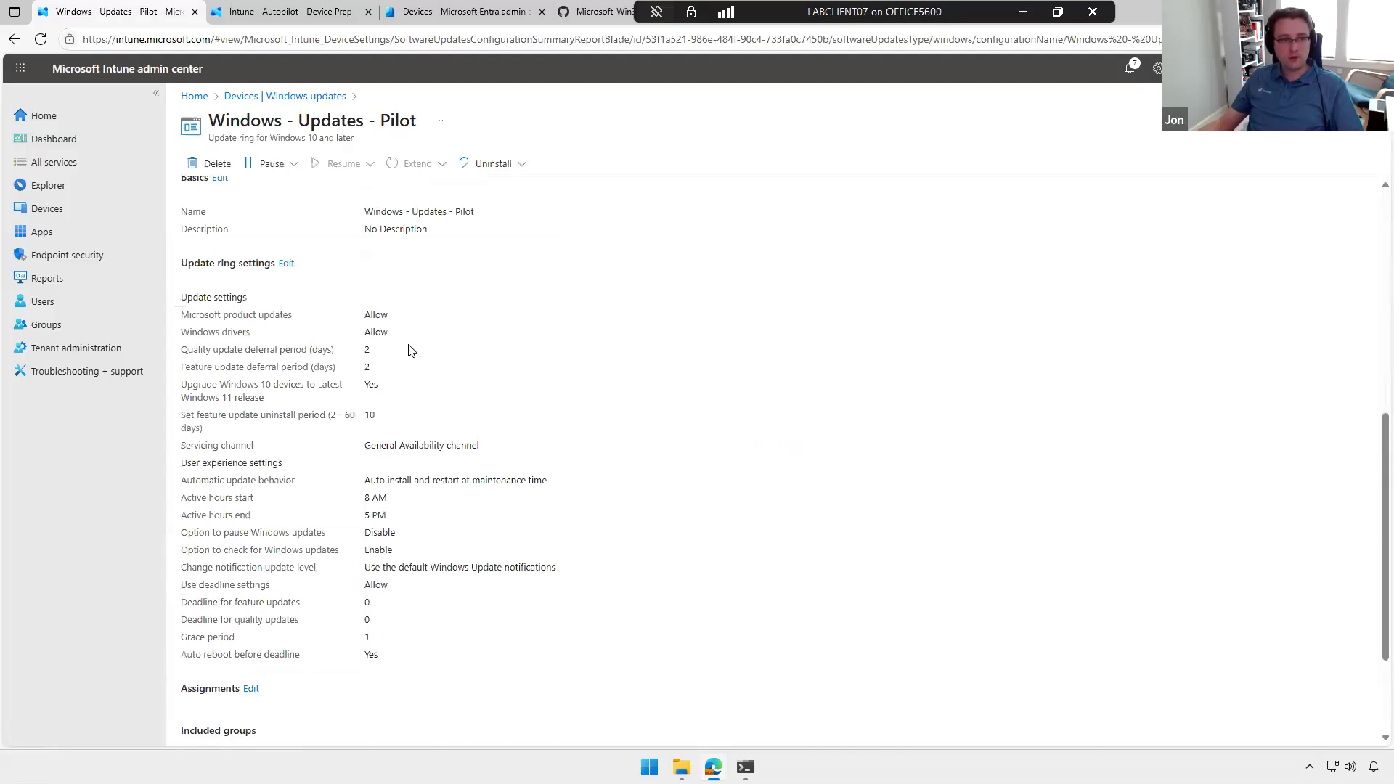
Step: Open the Pilot ring's update settings for editing and examine the deferral periods and user experience settings
left_click(284, 267)
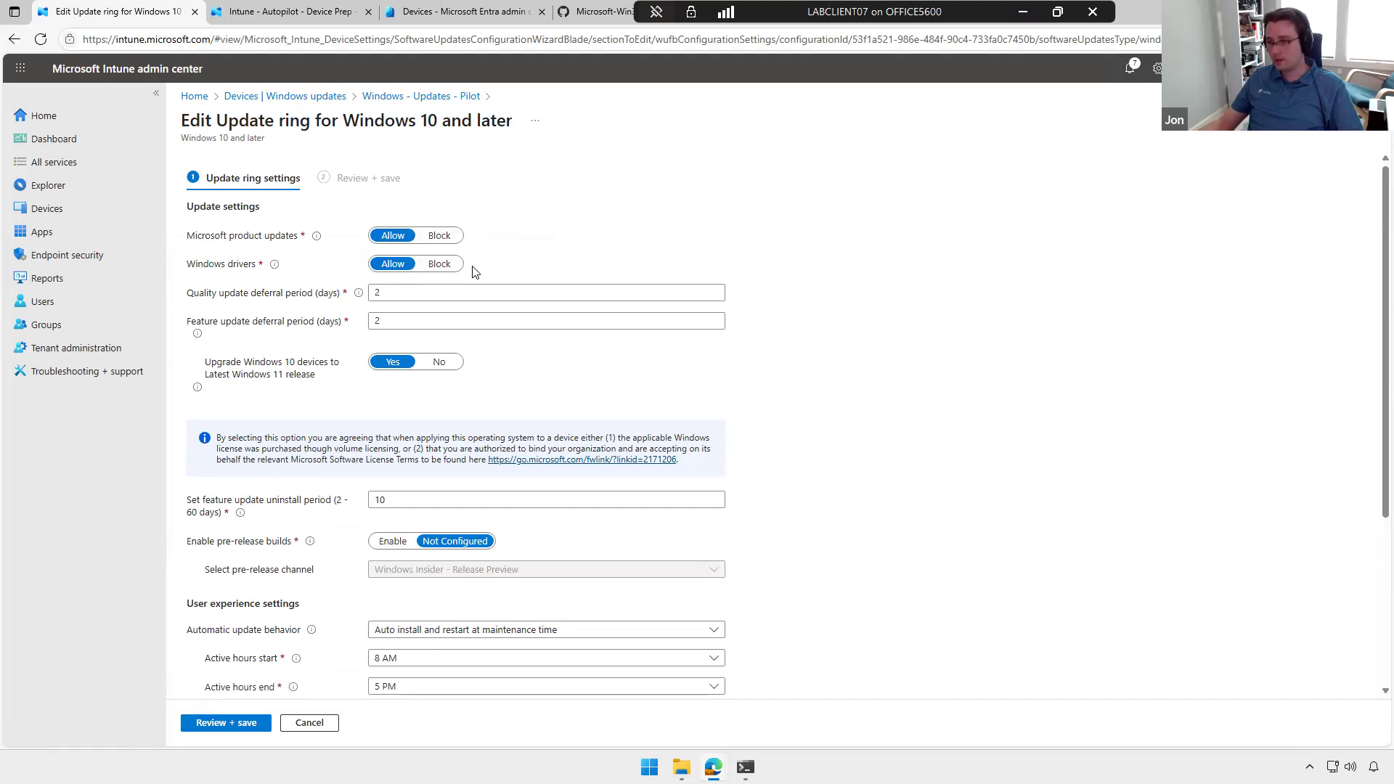
scroll(642, 289, "down", 1)
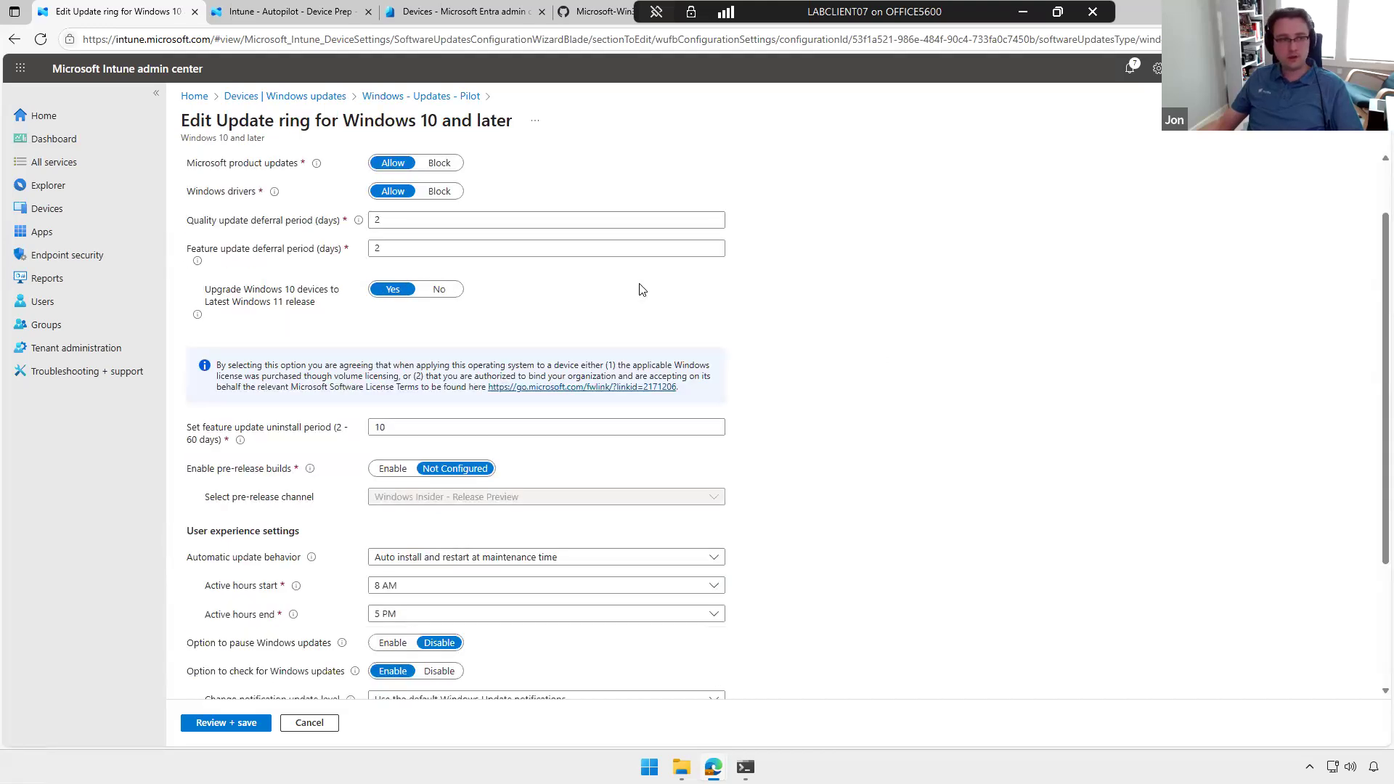
left_click(450, 221)
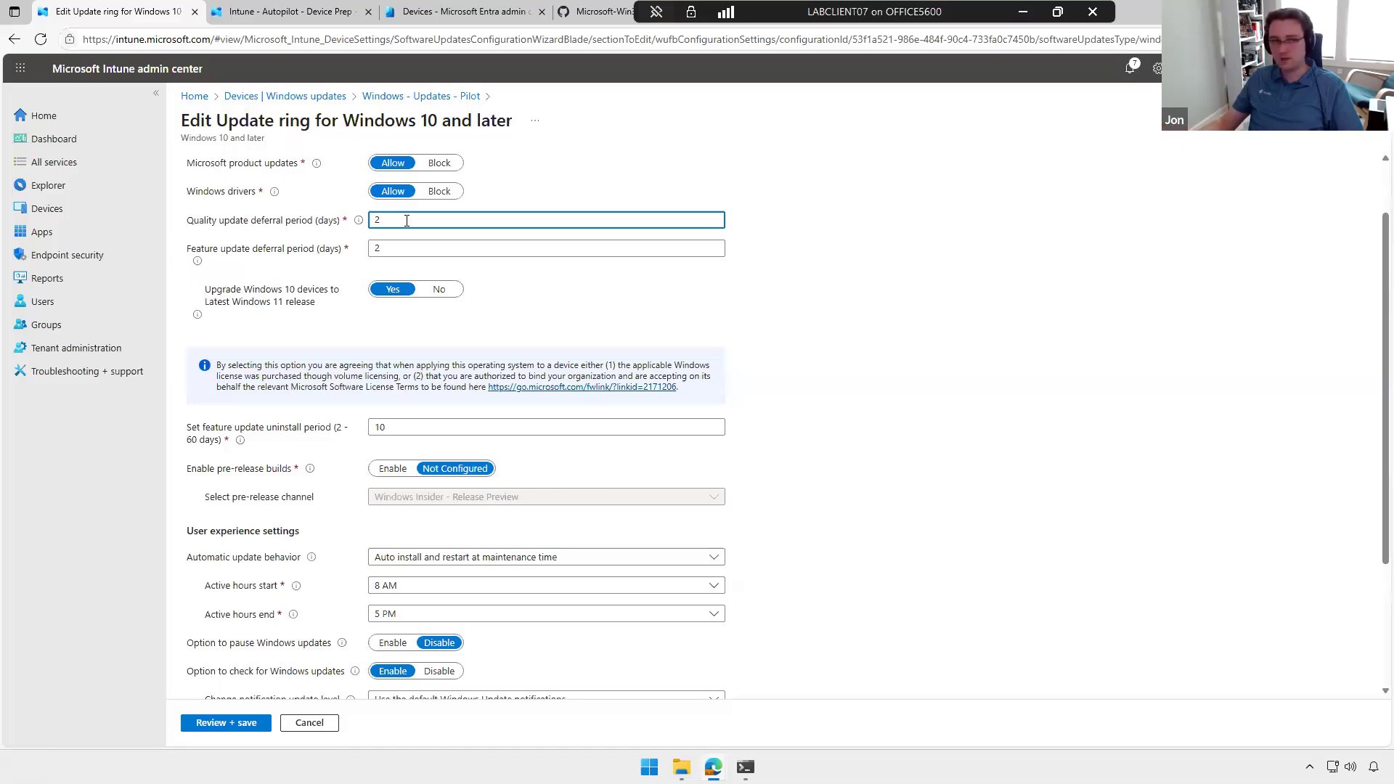
scroll(509, 290, "down", 3)
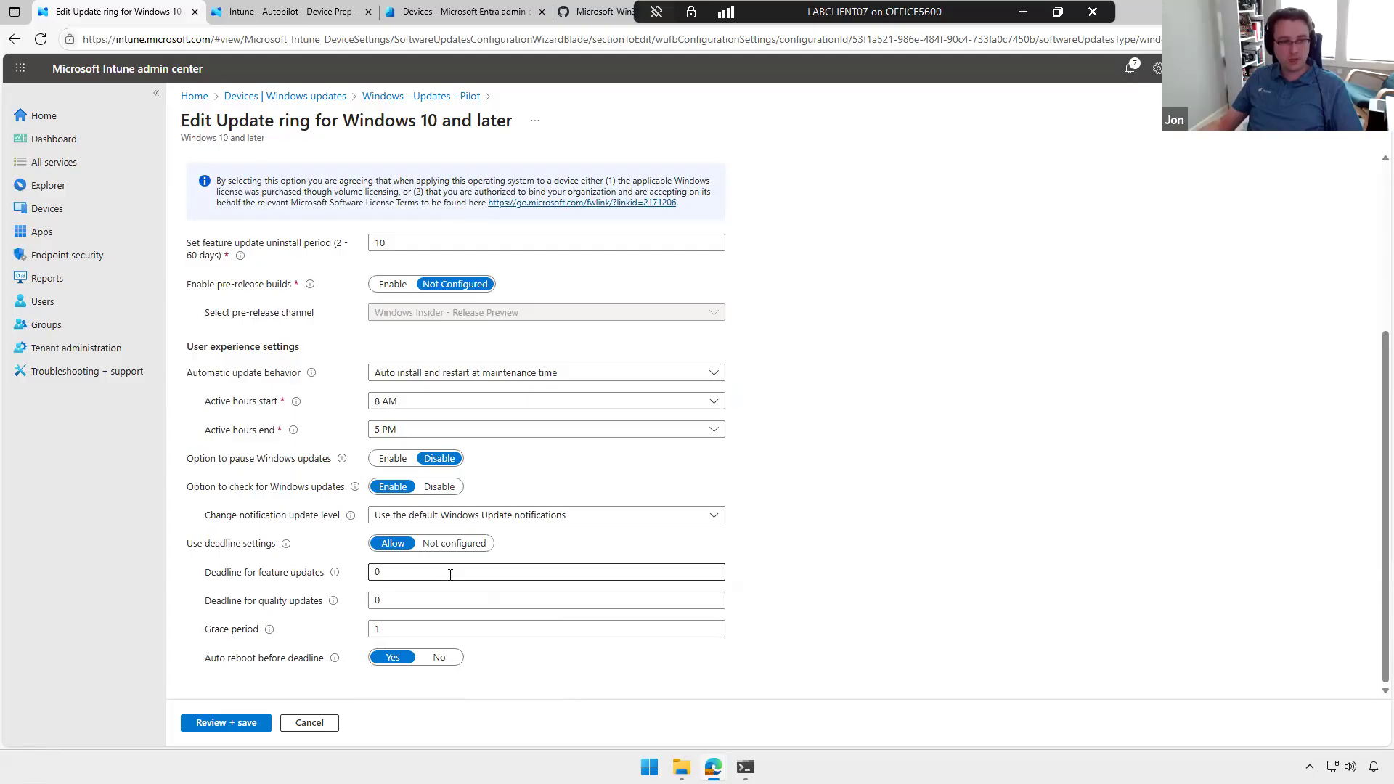
Step: Examine the feature and quality update deadlines and the grace period, and leave the Pilot ring's settings without saving
left_click(417, 600)
left_click(417, 629)
left_click(417, 601)
left_click(417, 573)
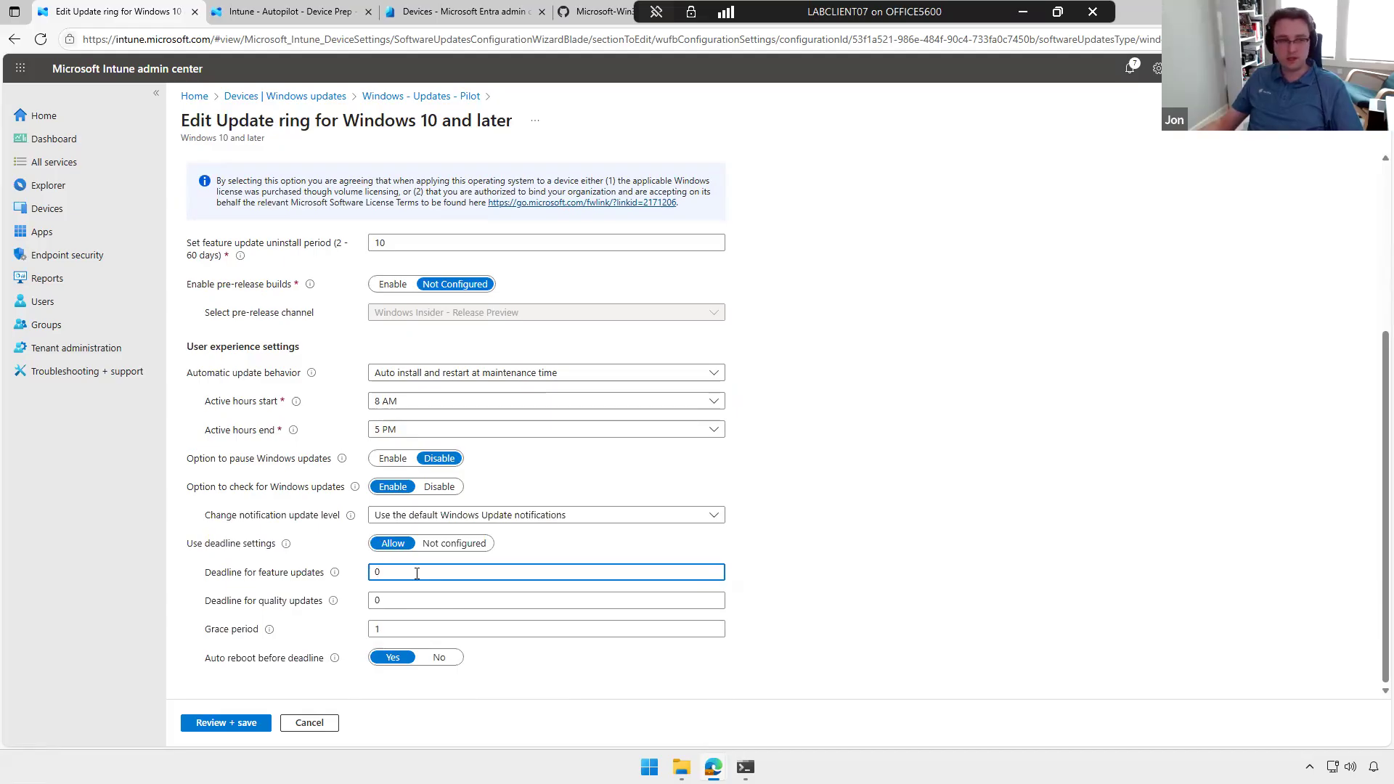
double_click(395, 573)
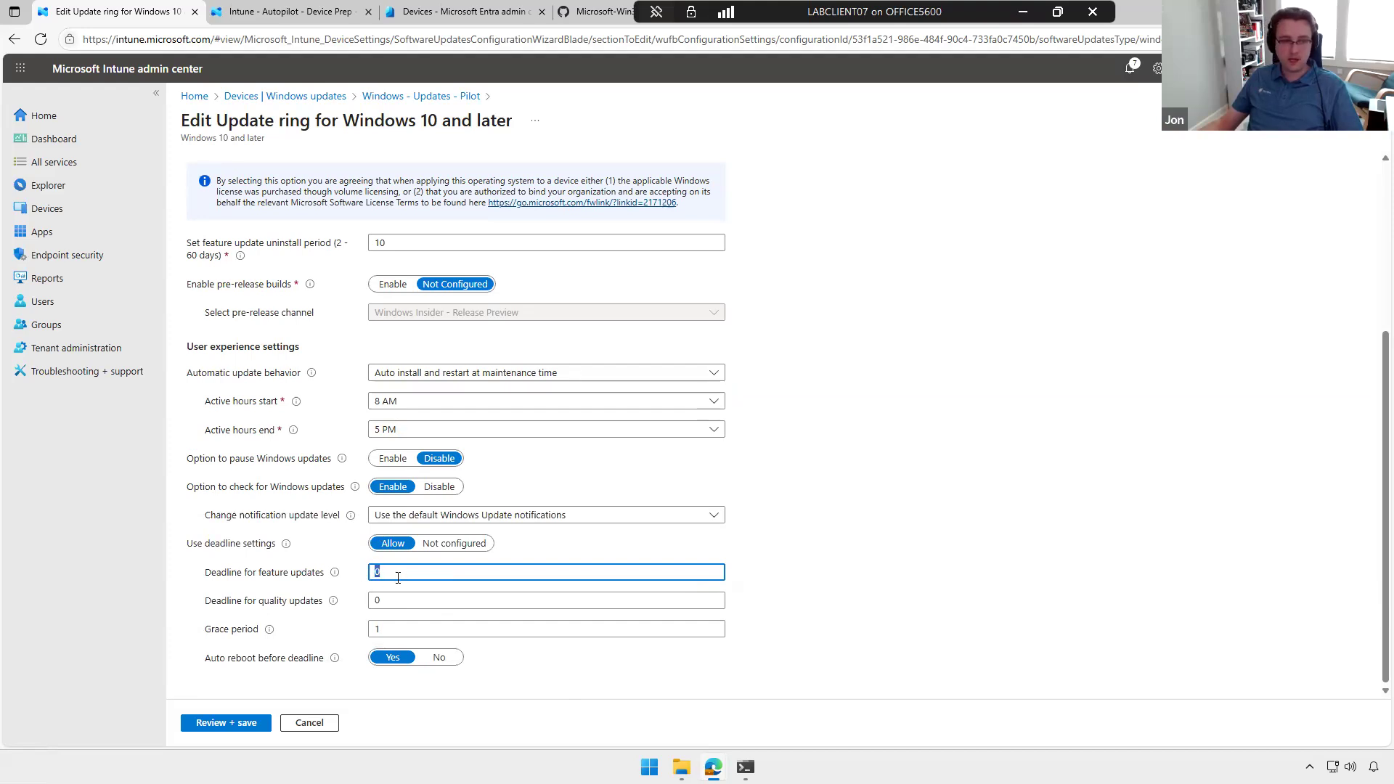
left_click(398, 577)
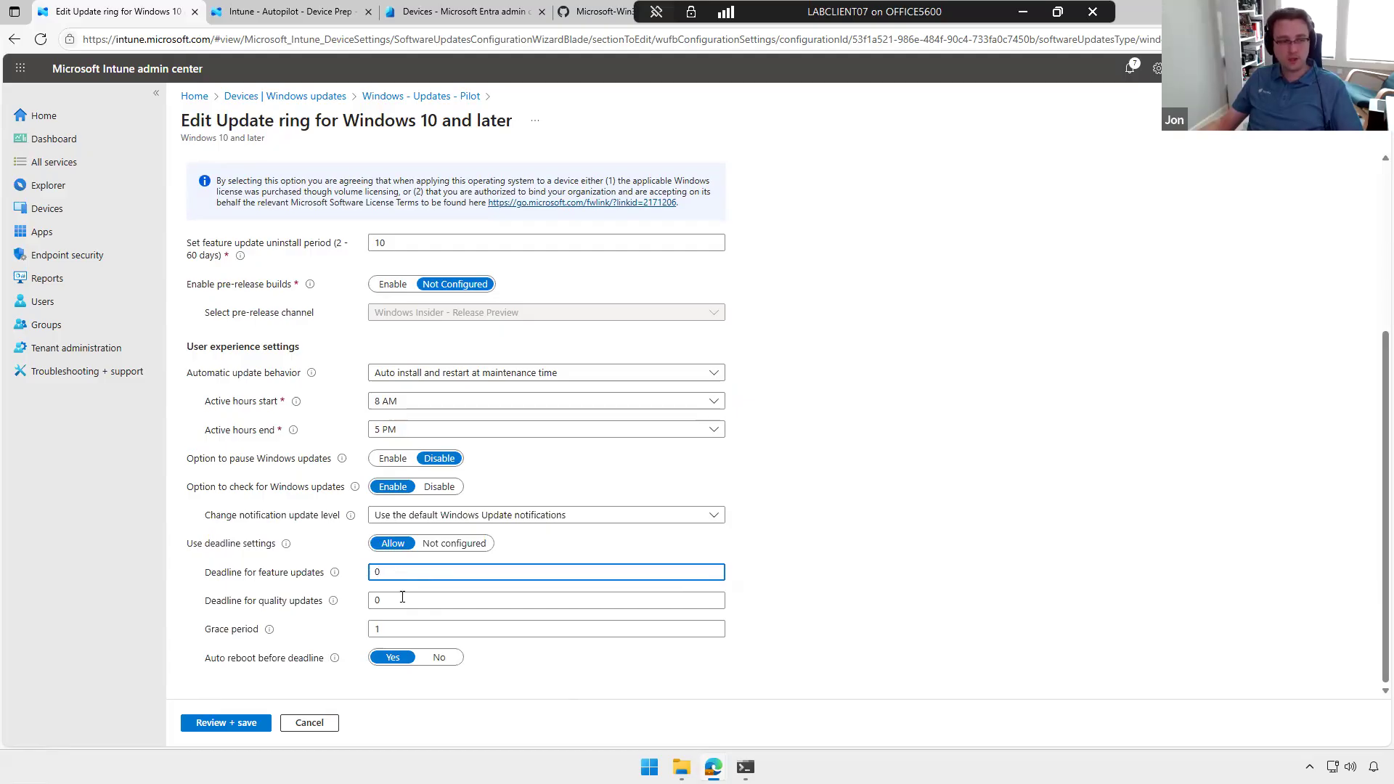
left_click(378, 629)
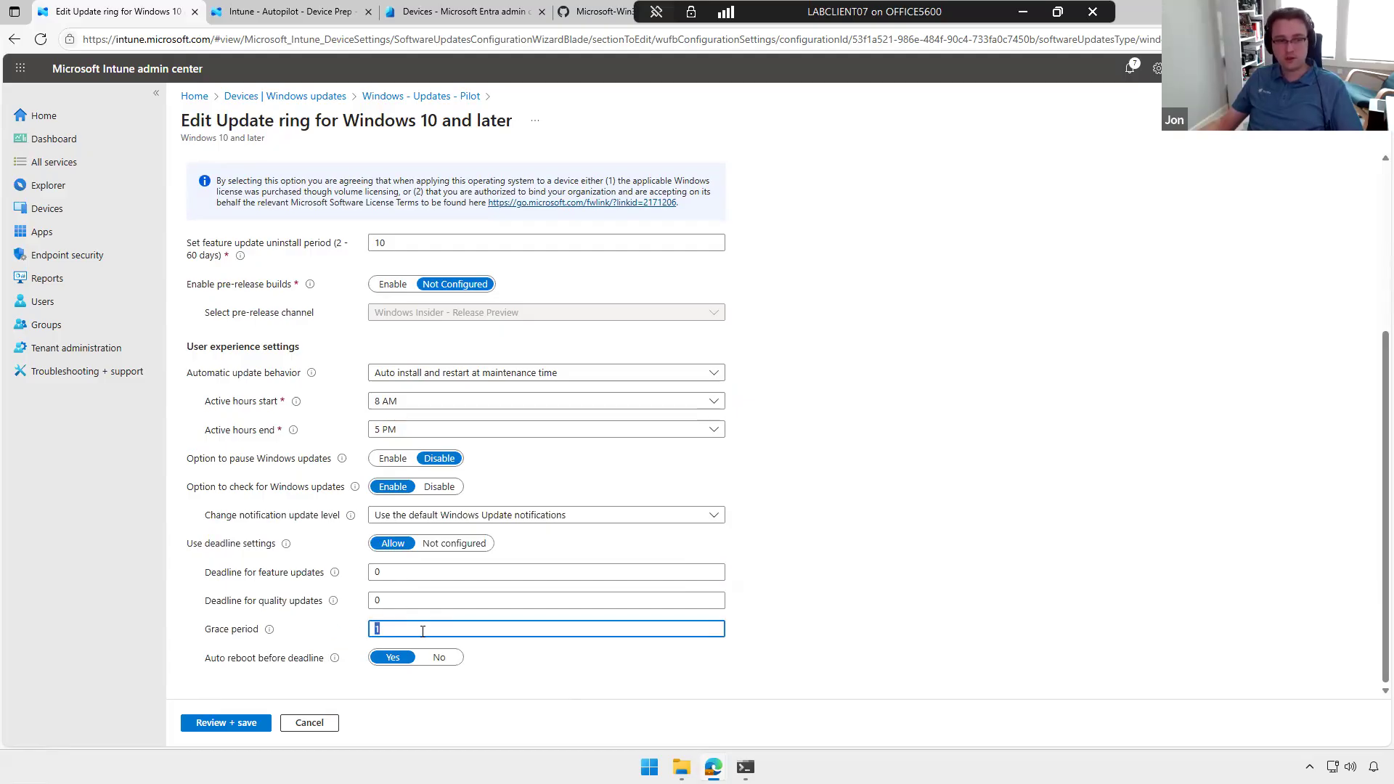
left_click(419, 627)
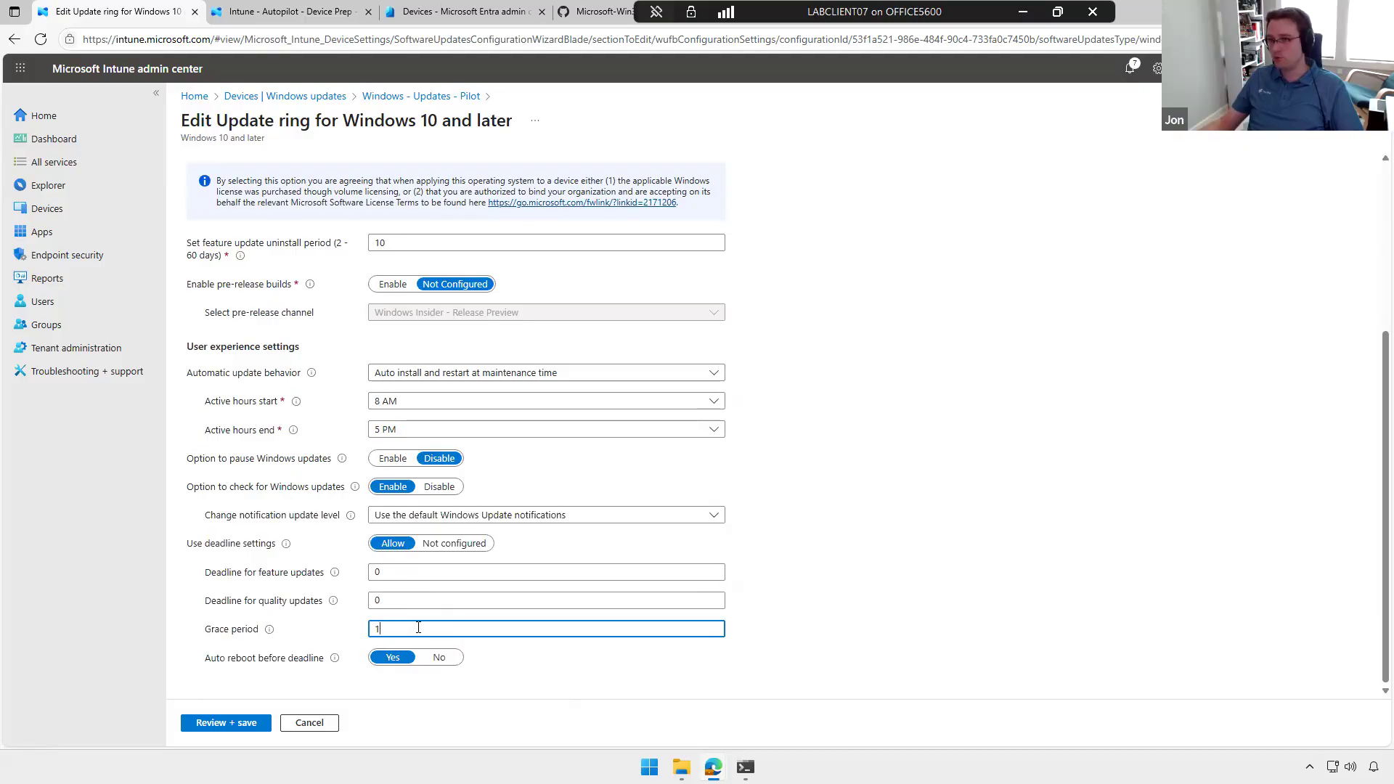
key("ctrl+a")
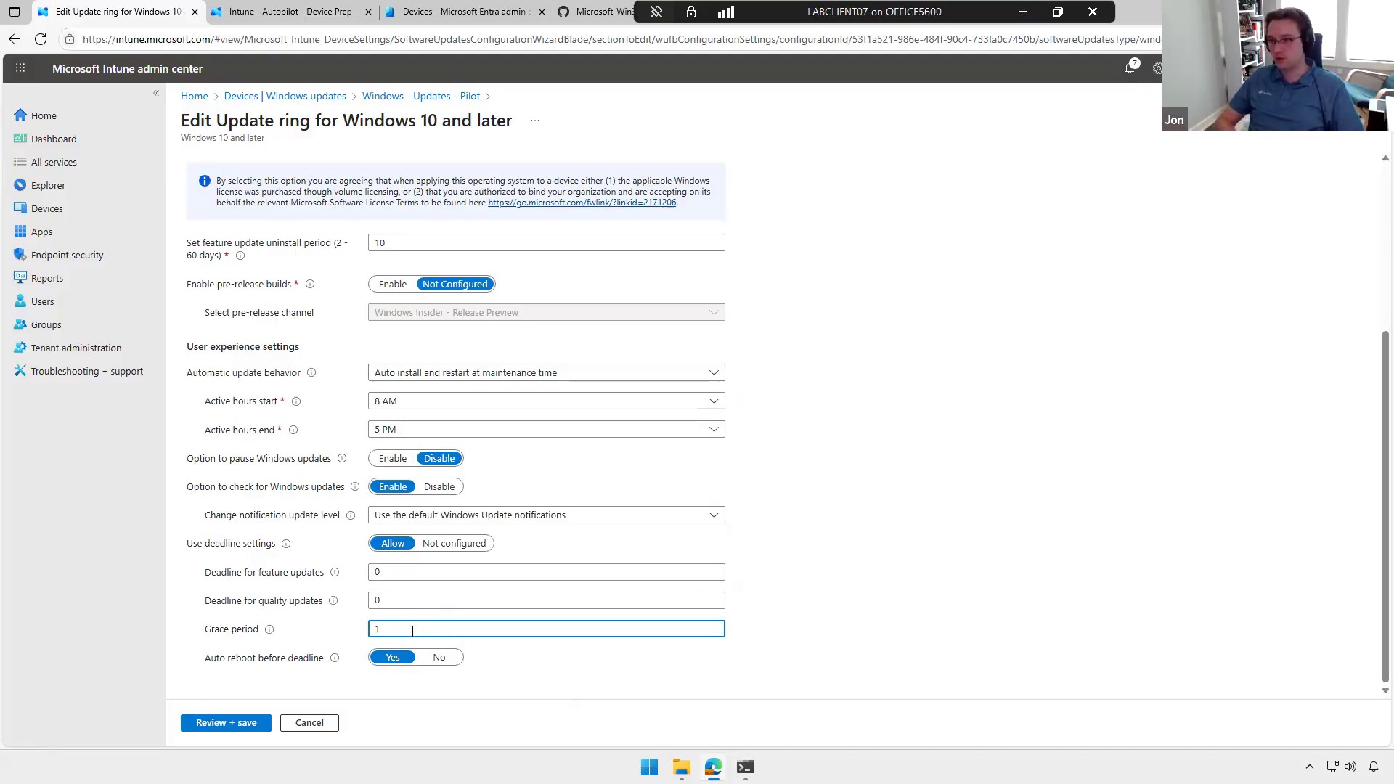
scroll(436, 617, "up", 1)
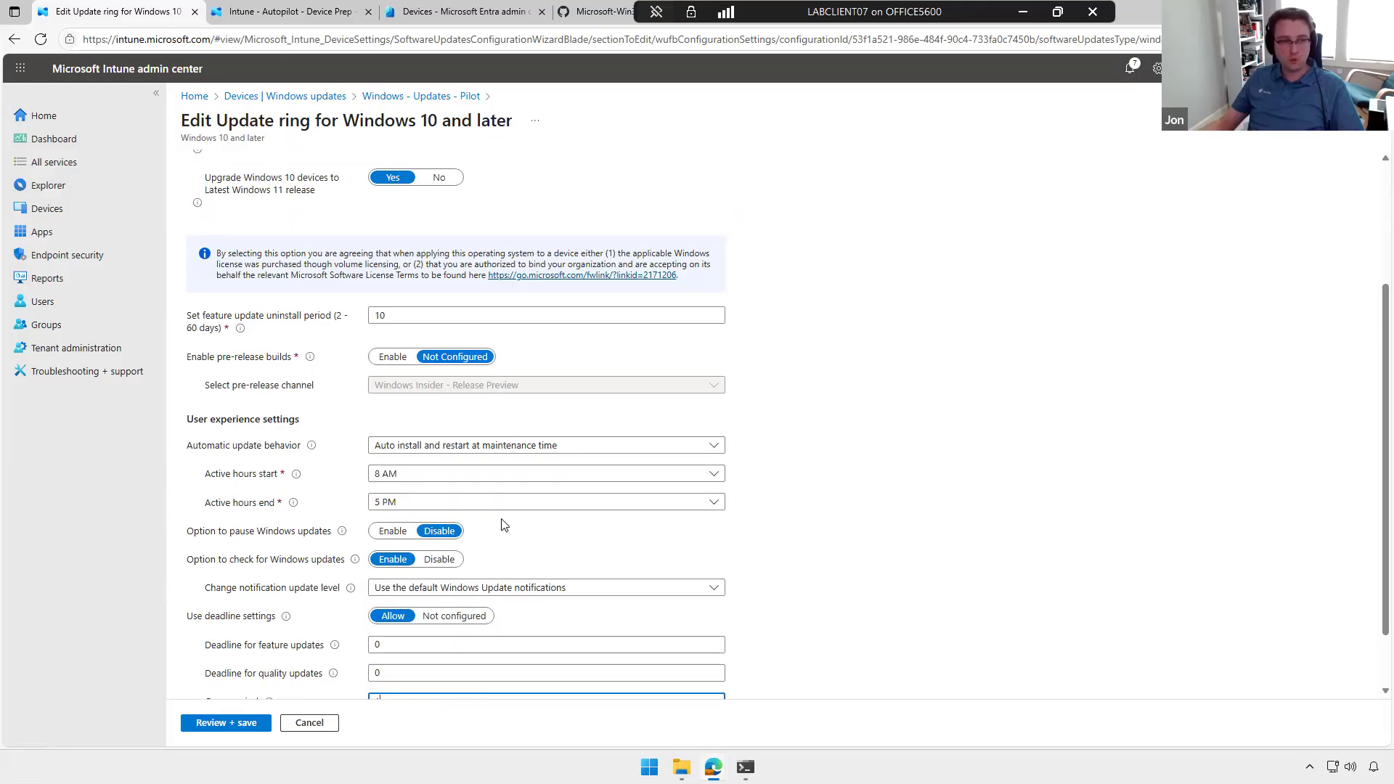
scroll(909, 575, "down", 1)
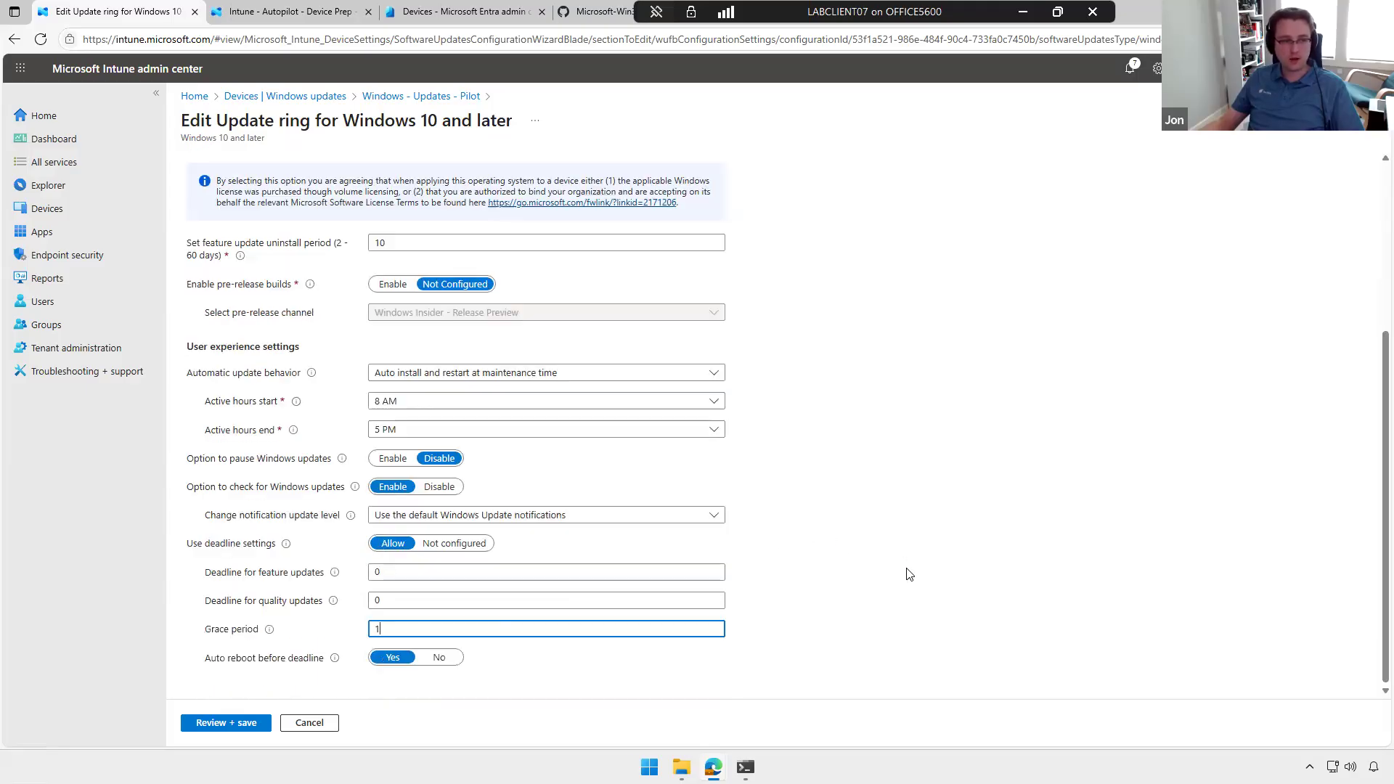
scroll(793, 607, "up", 6)
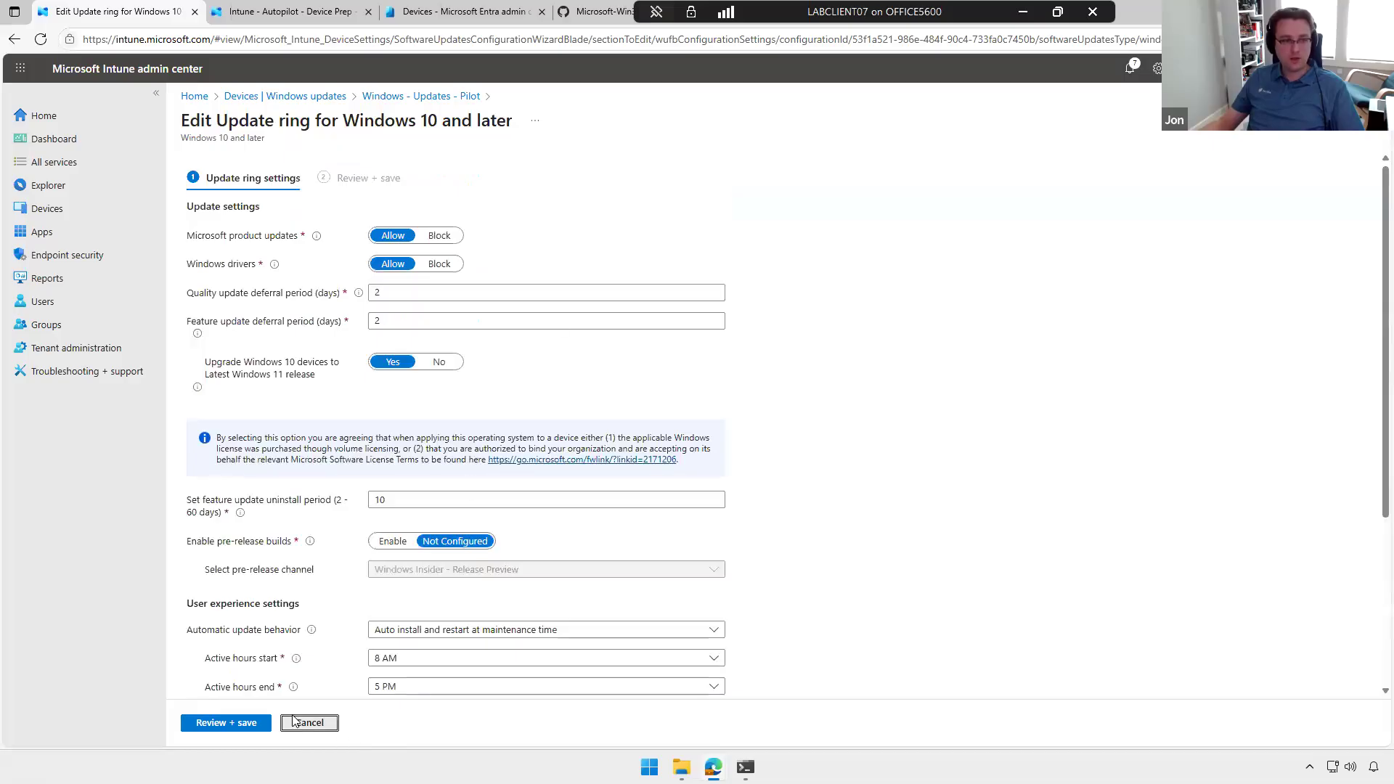
left_click(294, 722)
Step: Check which update types the Pilot ring can pause or uninstall, without applying either action
scroll(610, 570, "up", 10)
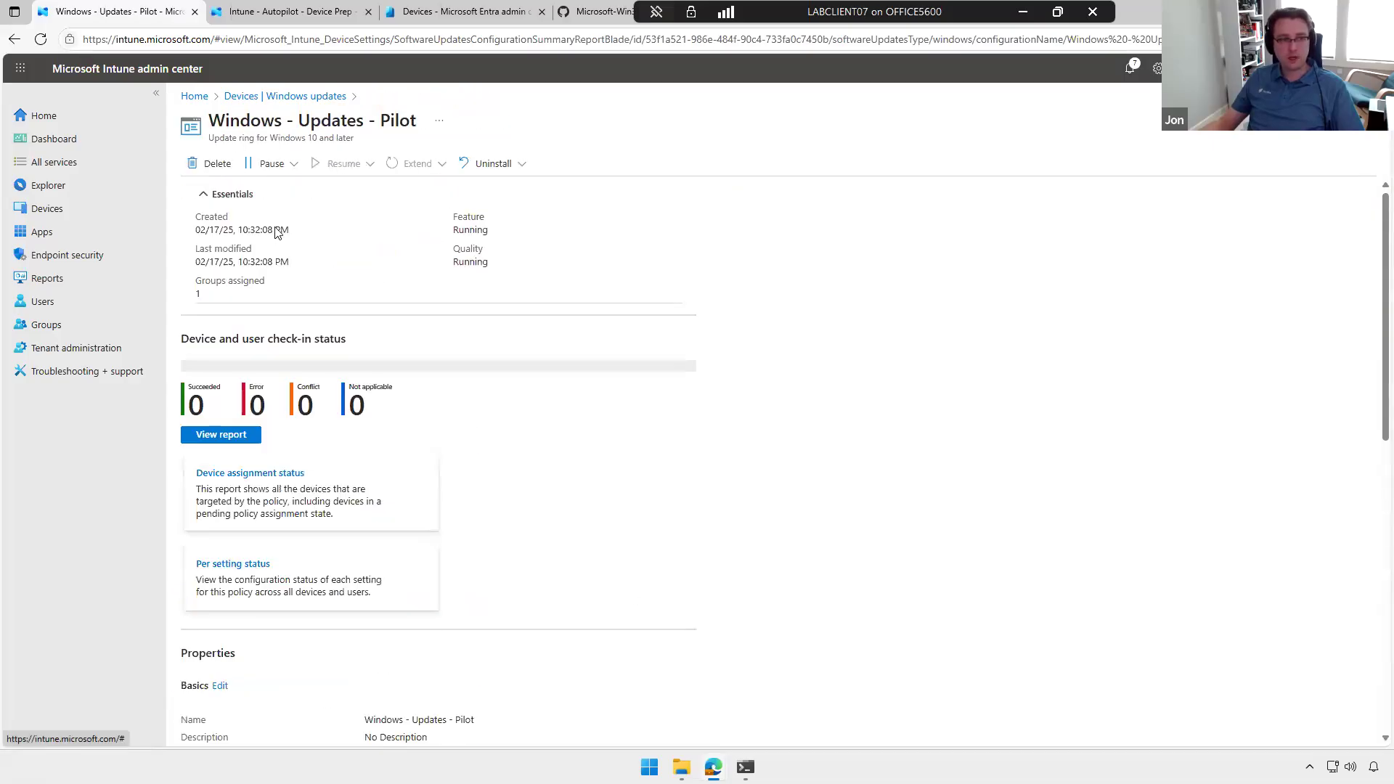
left_click(271, 163)
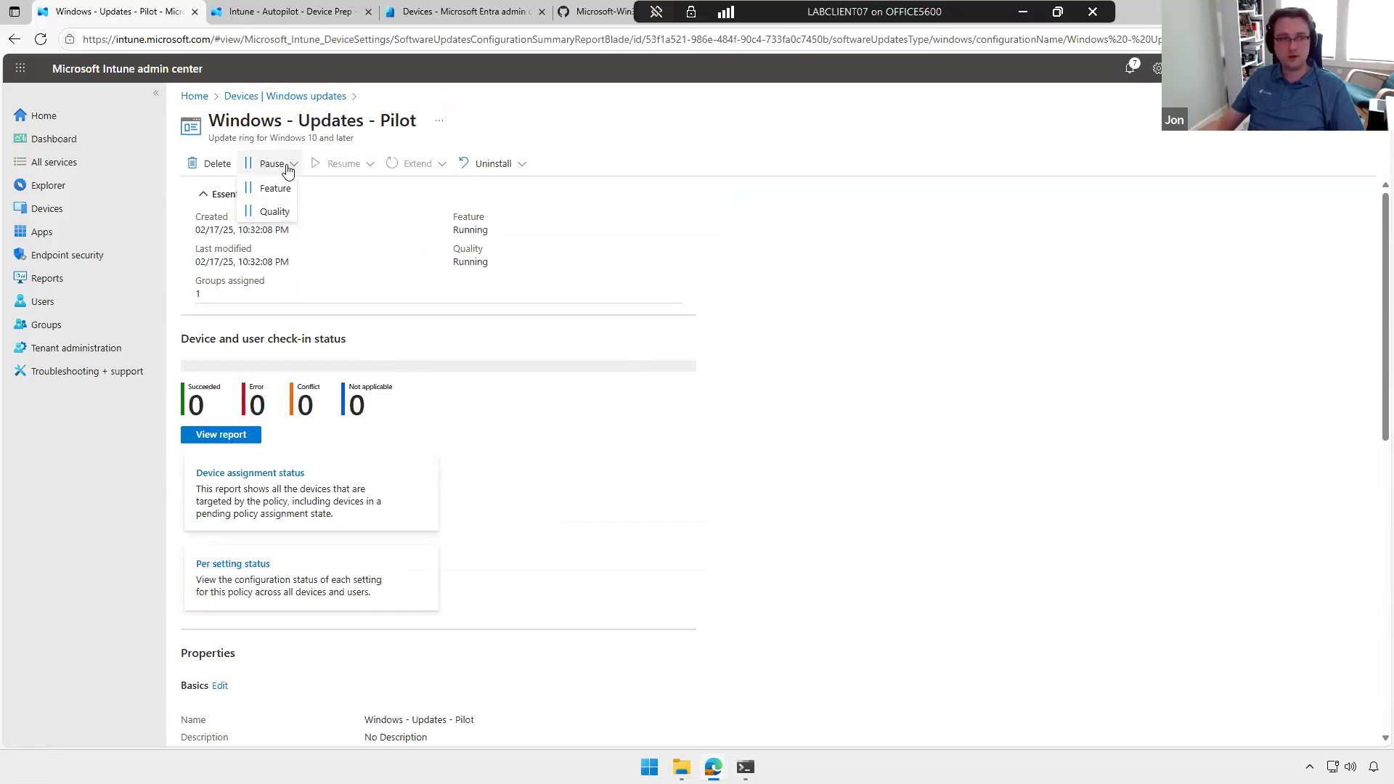
left_click(419, 247)
left_click(494, 164)
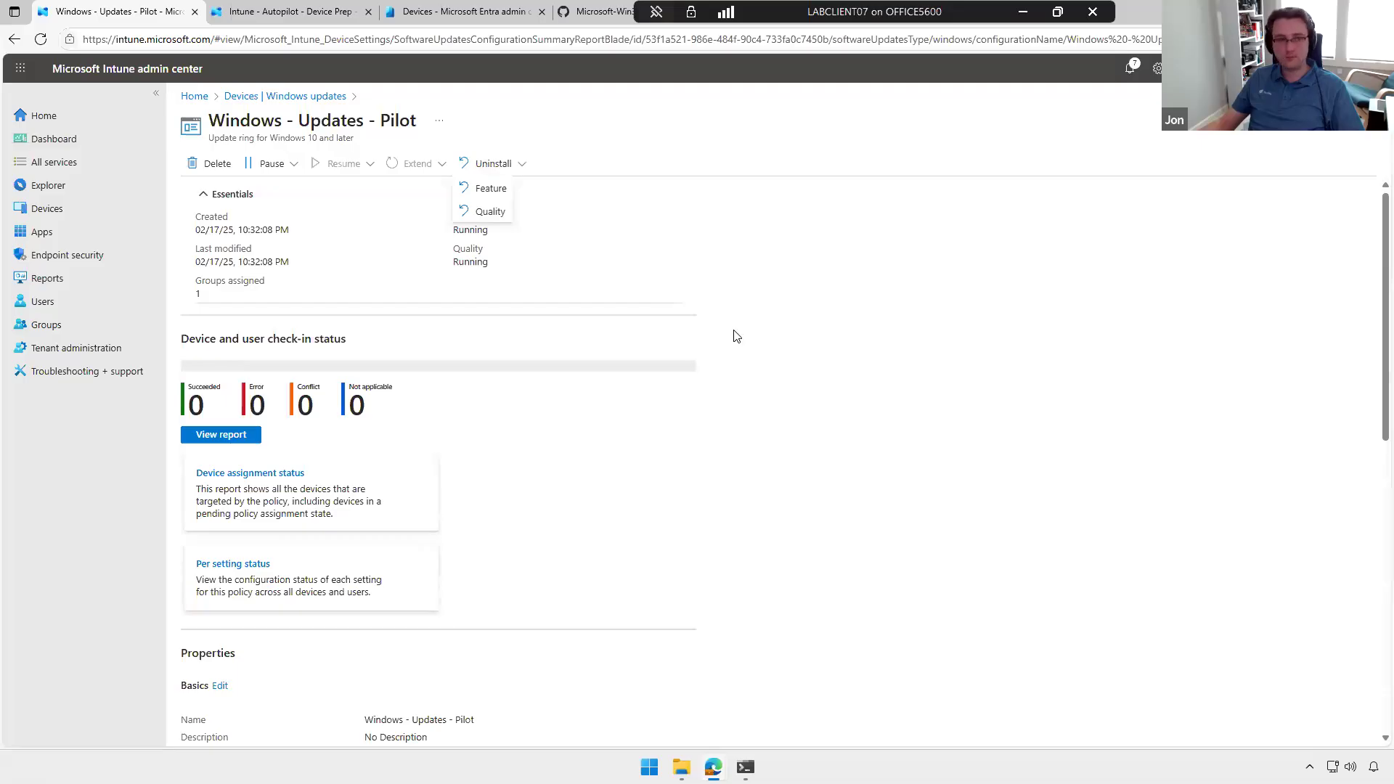
left_click(525, 422)
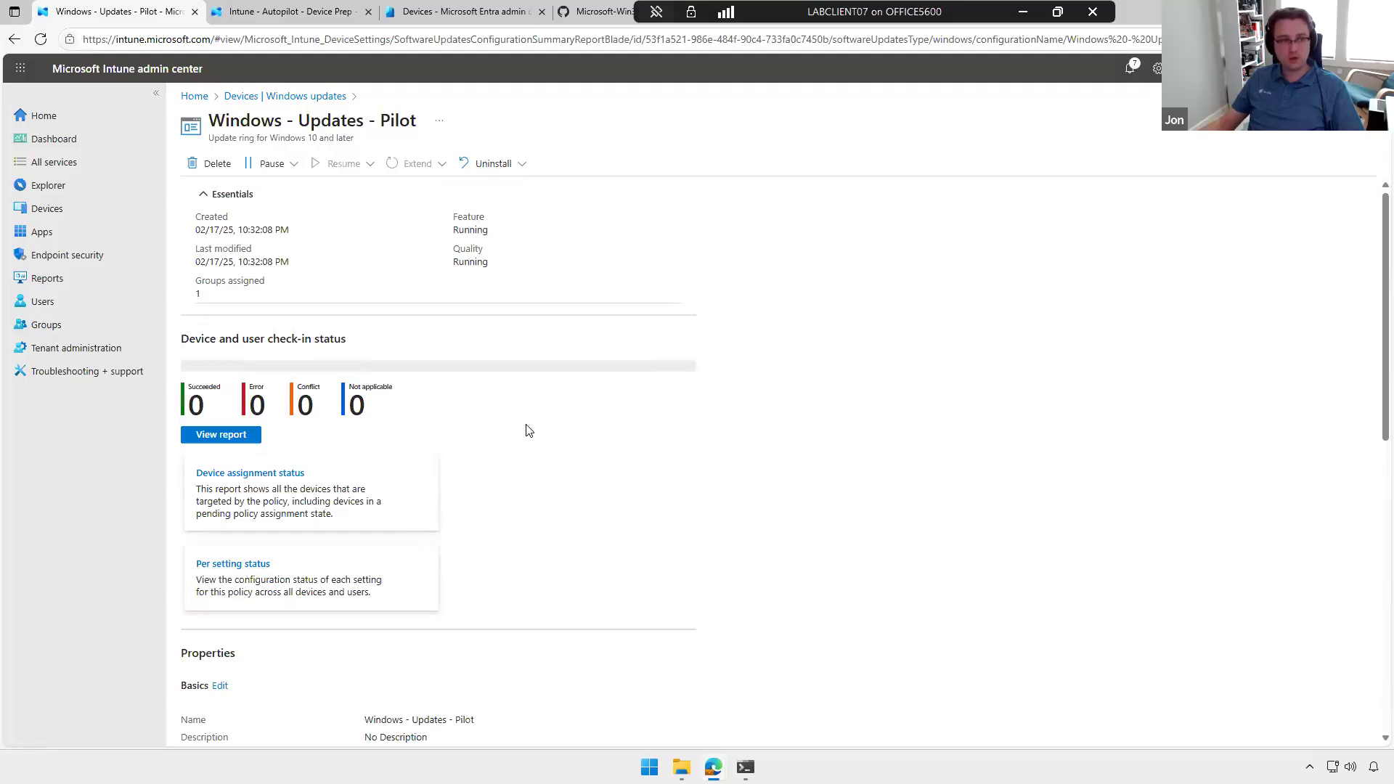
Step: Open the Windows 11 24H2 - Required feature update policy from Windows updates and review its deployment settings and assignments
left_click(322, 97)
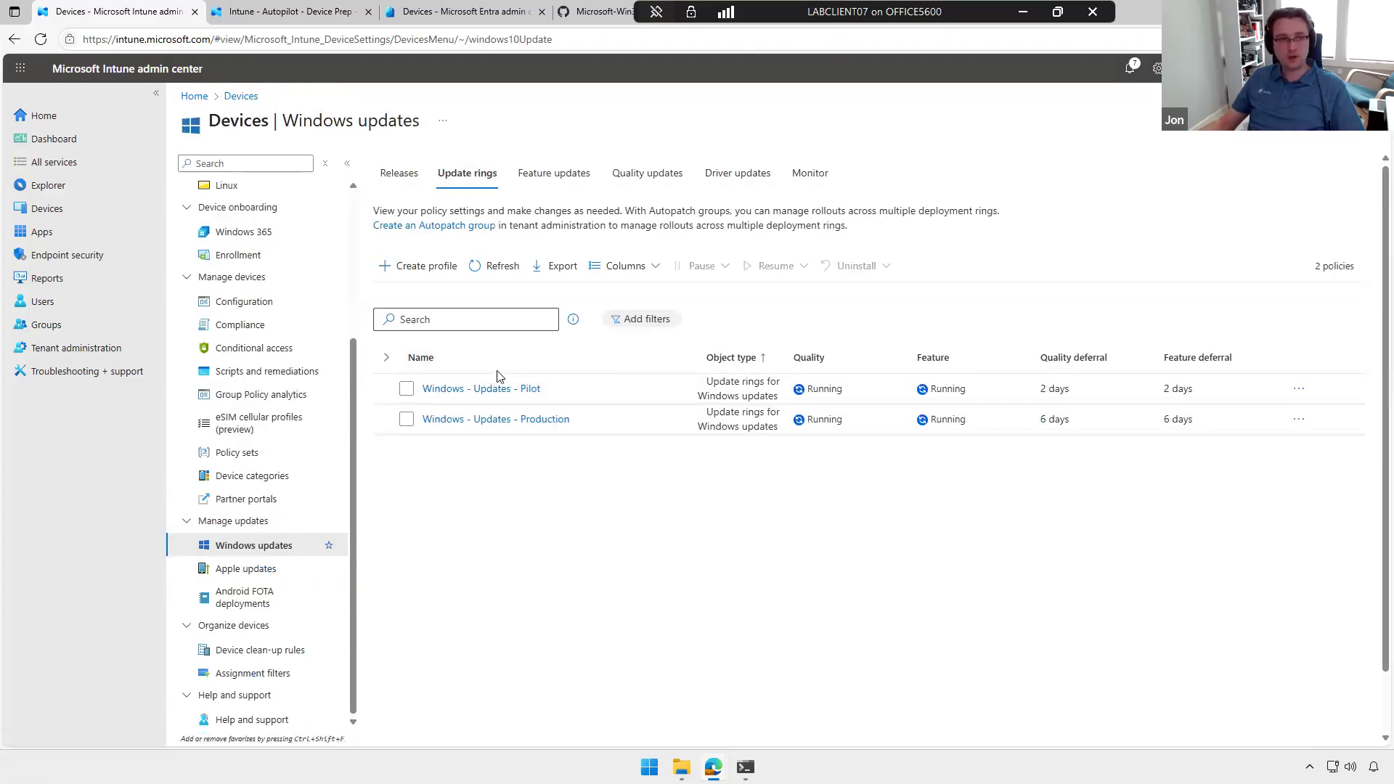
left_click(554, 173)
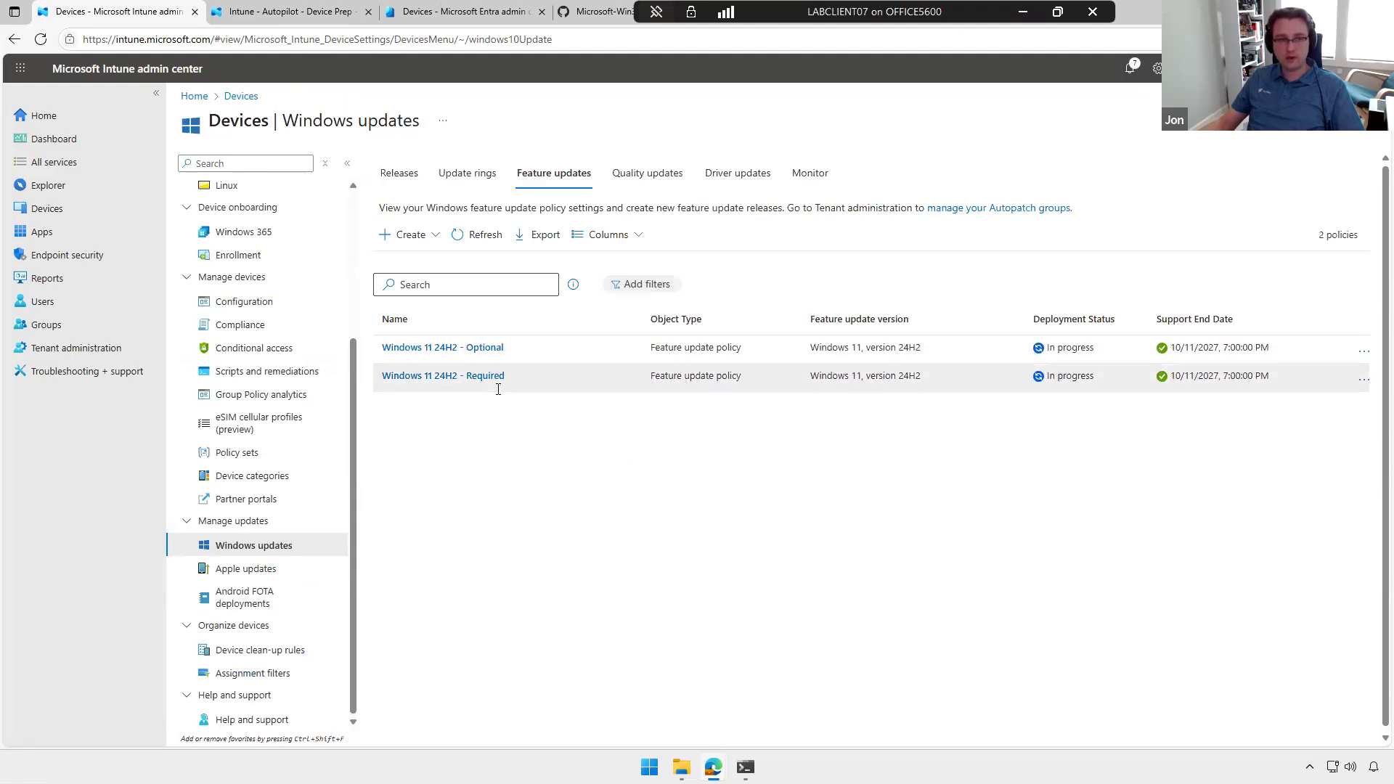
left_click(479, 376)
left_click(230, 242)
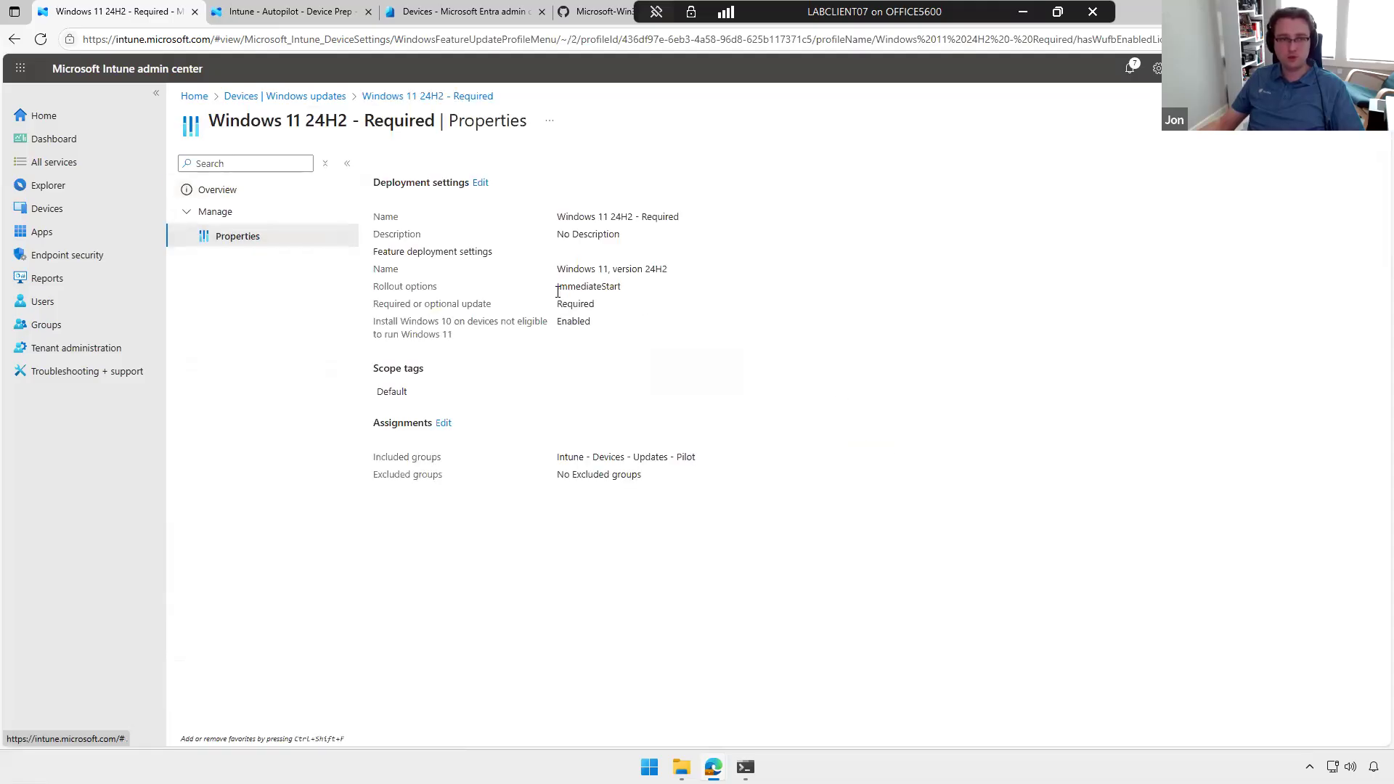
double_click(569, 302)
left_click_drag(566, 270, 668, 271)
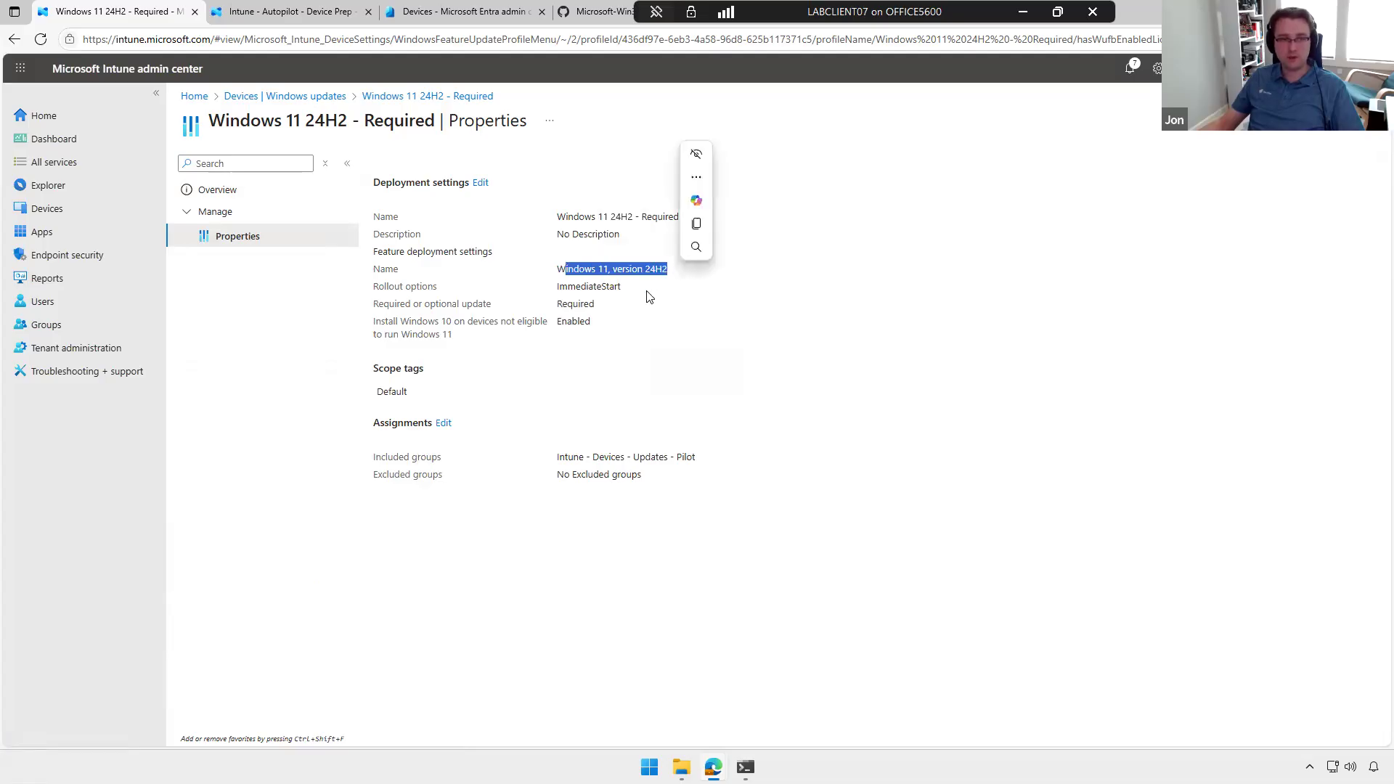
left_click(649, 297)
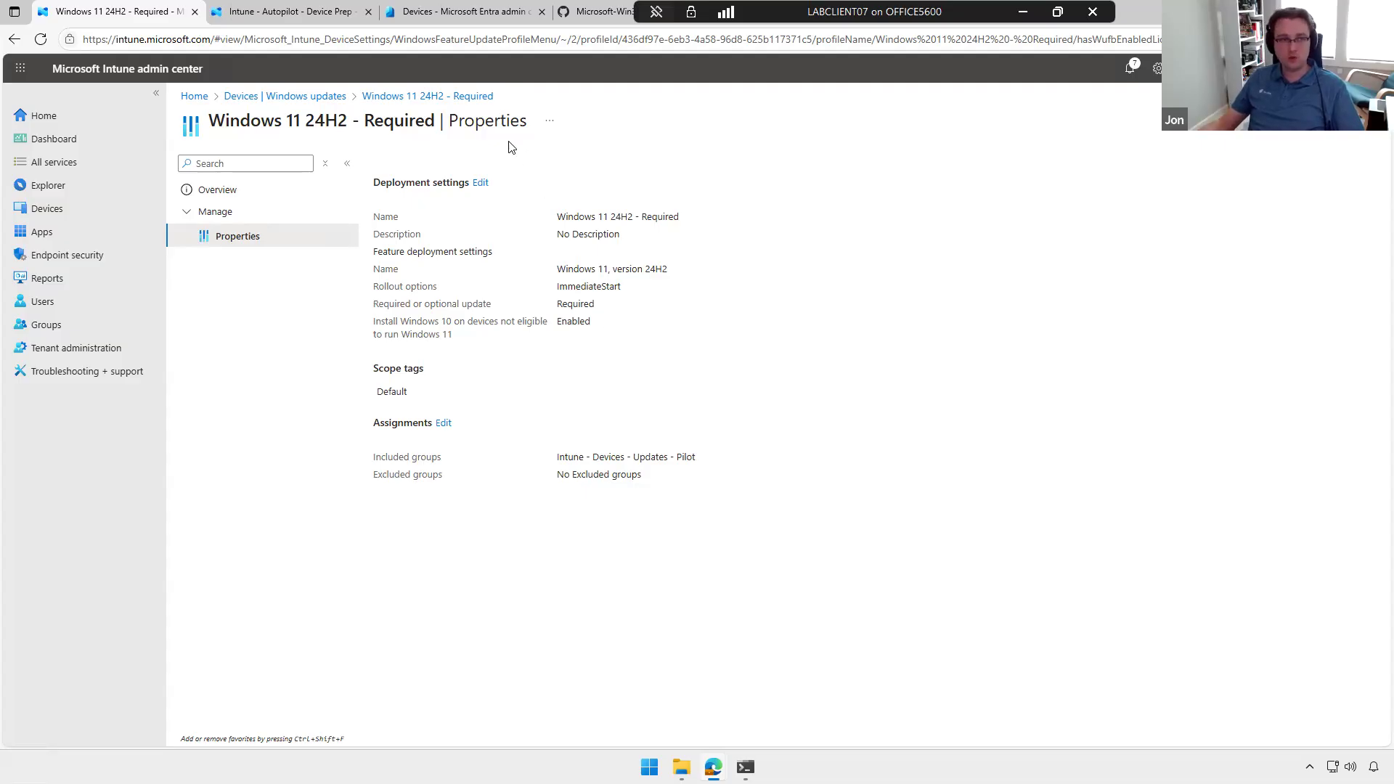
Step: Go to the driver update policies and check the recommended drivers awaiting review in Windows - Drivers - Pilot
left_click(305, 96)
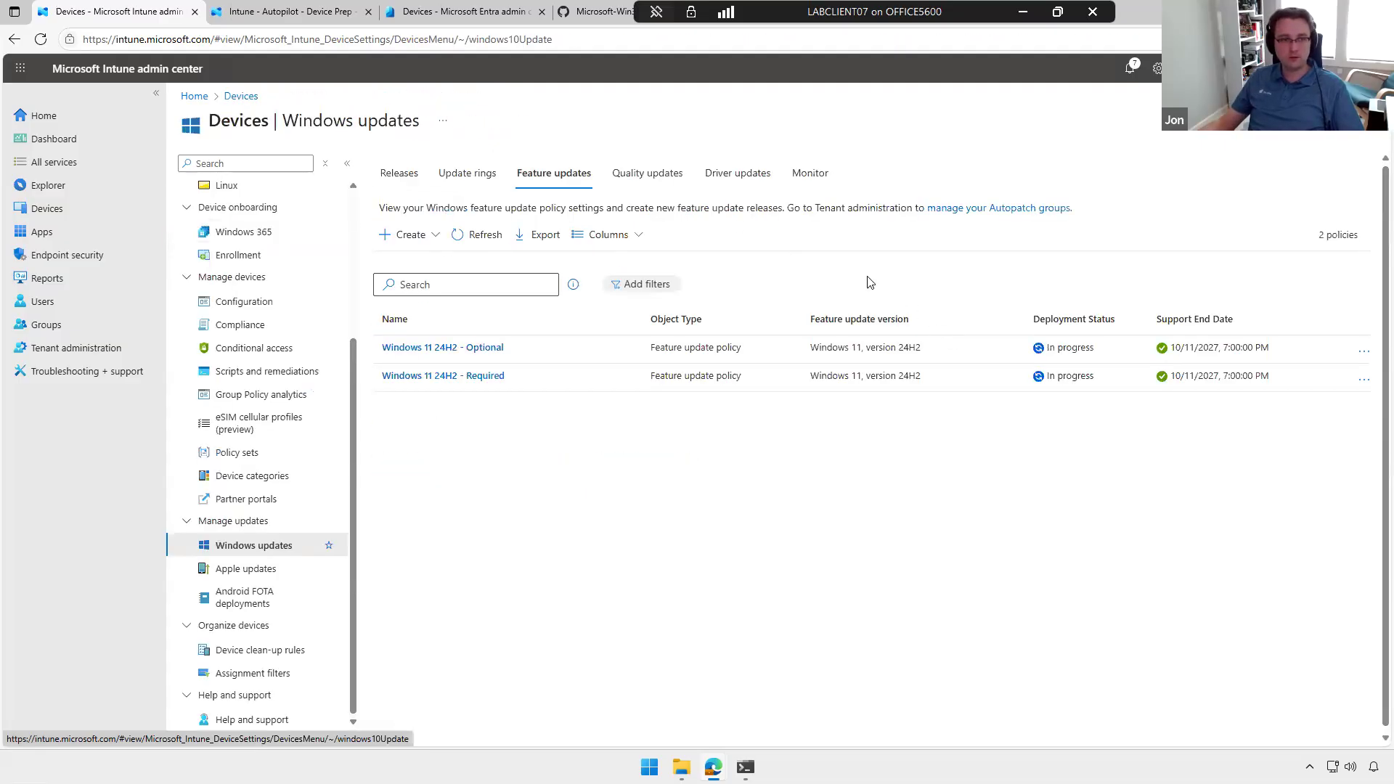
left_click(738, 177)
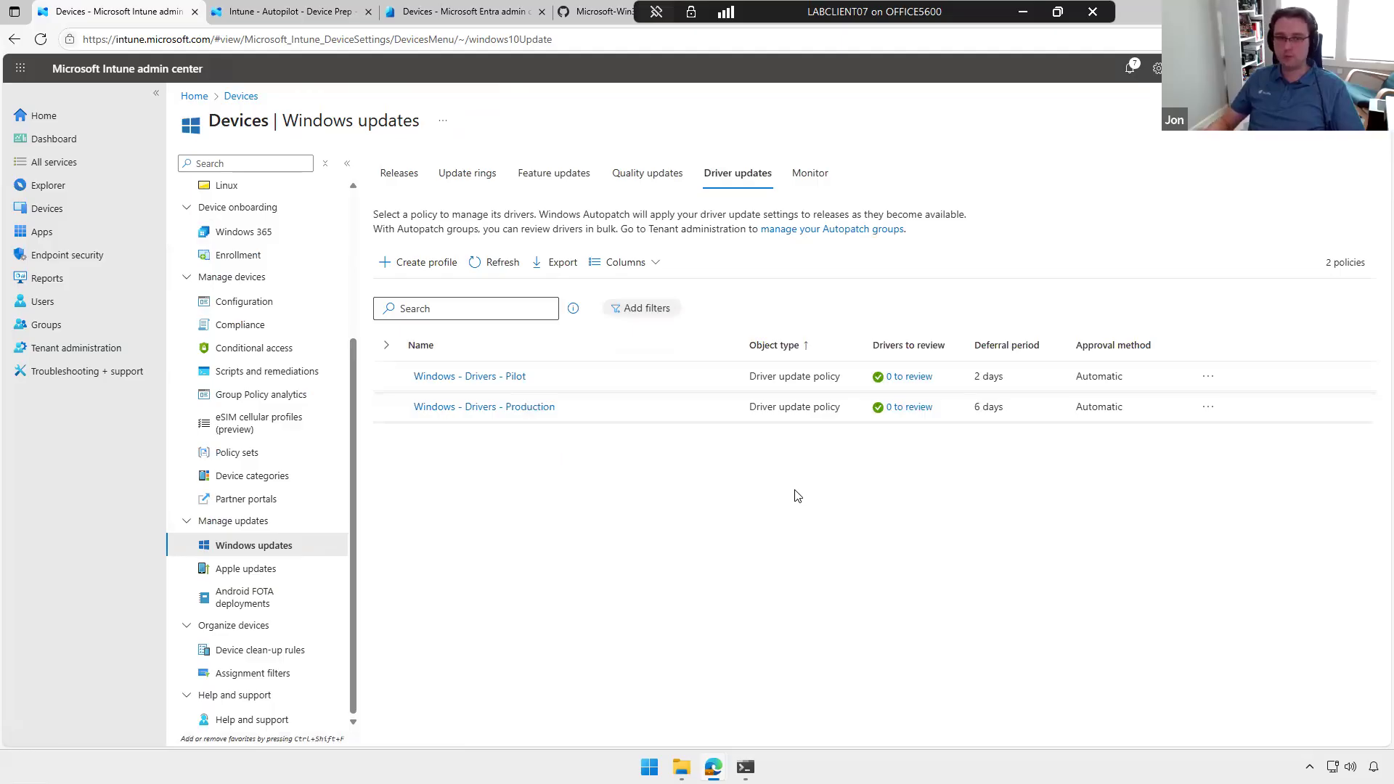
left_click(915, 384)
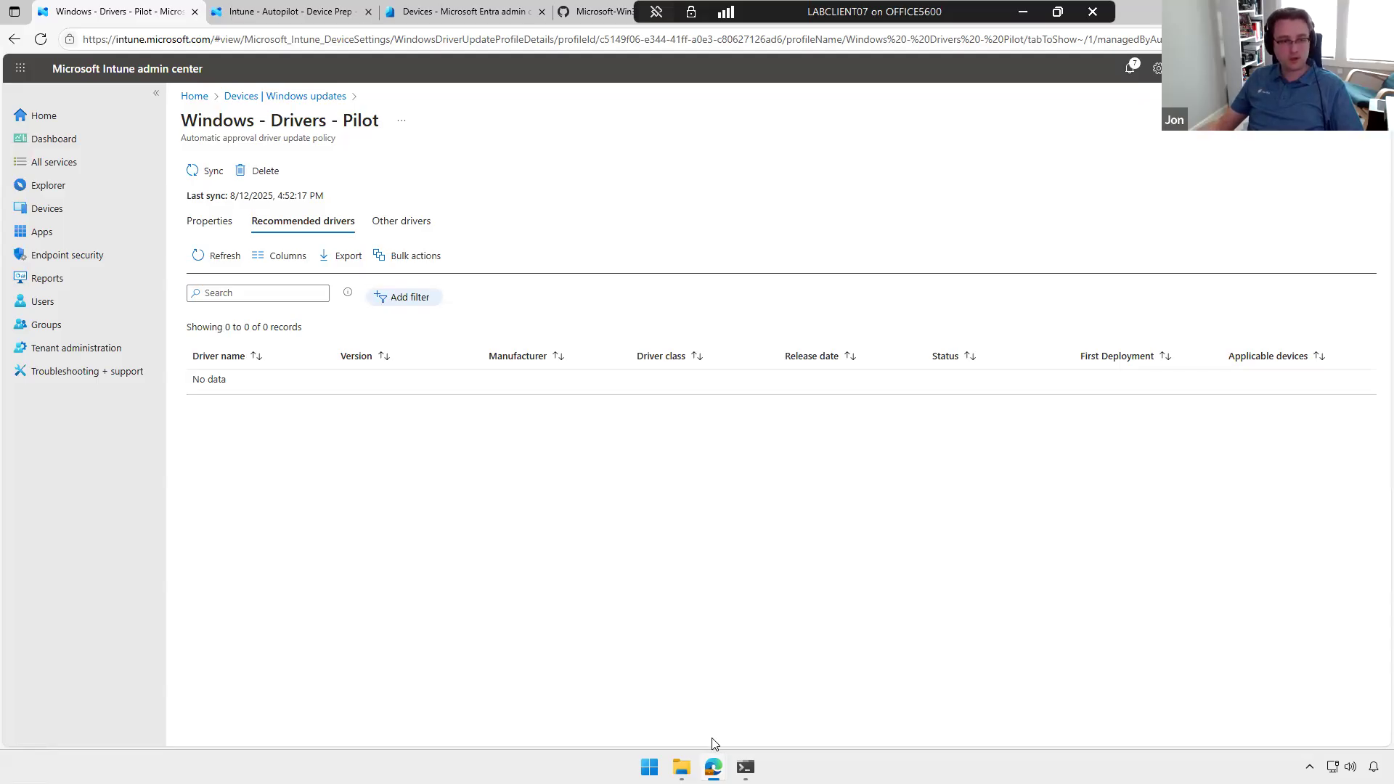
Step: Switch to the Azure portal and open the Windows Update for Business reports workbook from Azure Monitor
mouse_move(713, 767)
left_click(765, 657)
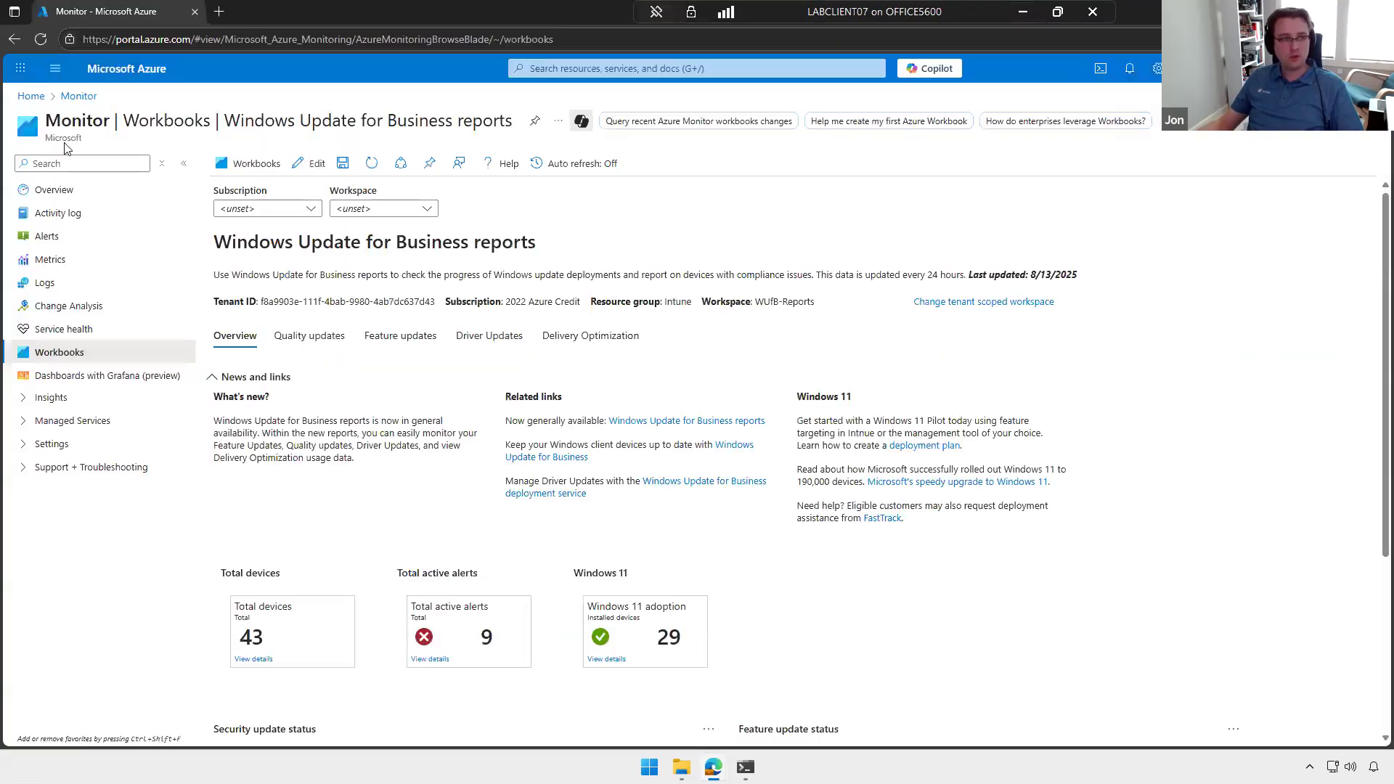
left_click(614, 70)
left_click(553, 289)
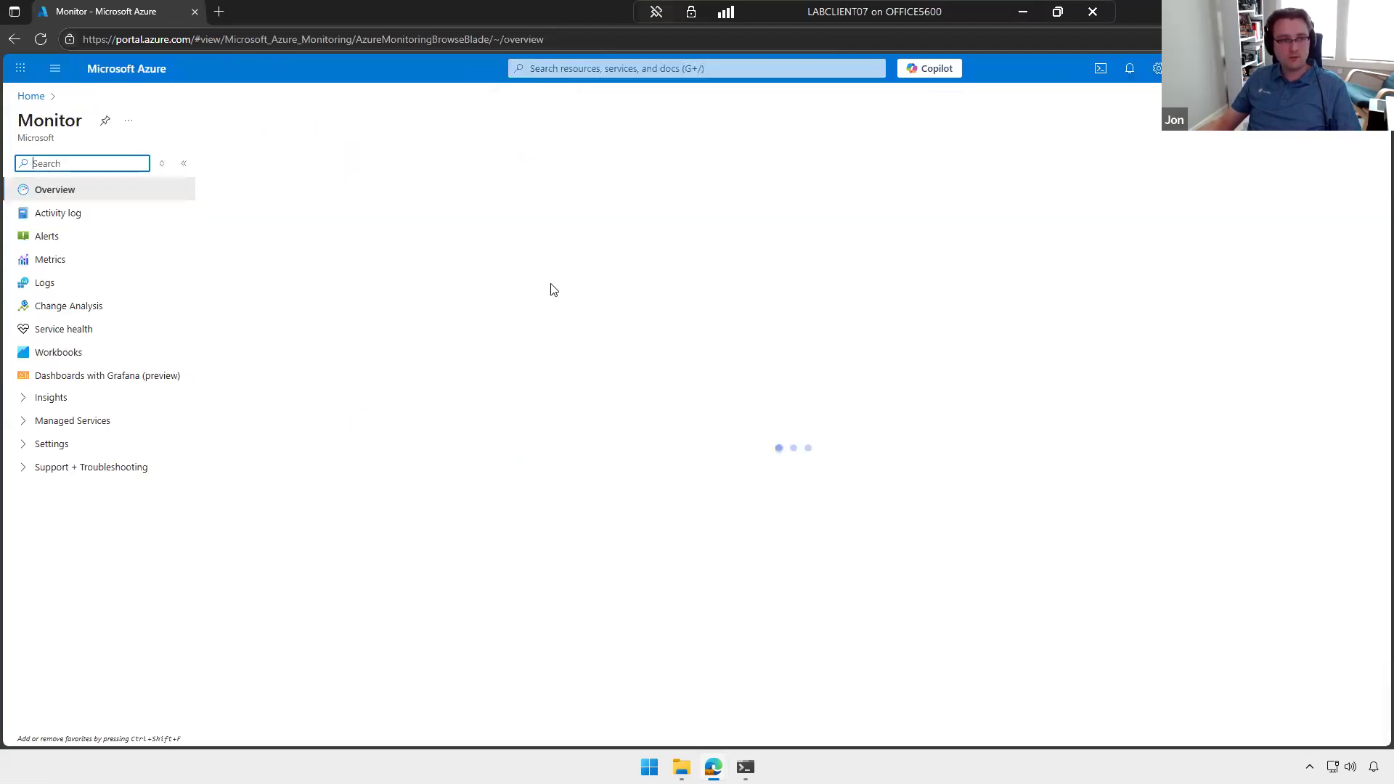
left_click(73, 353)
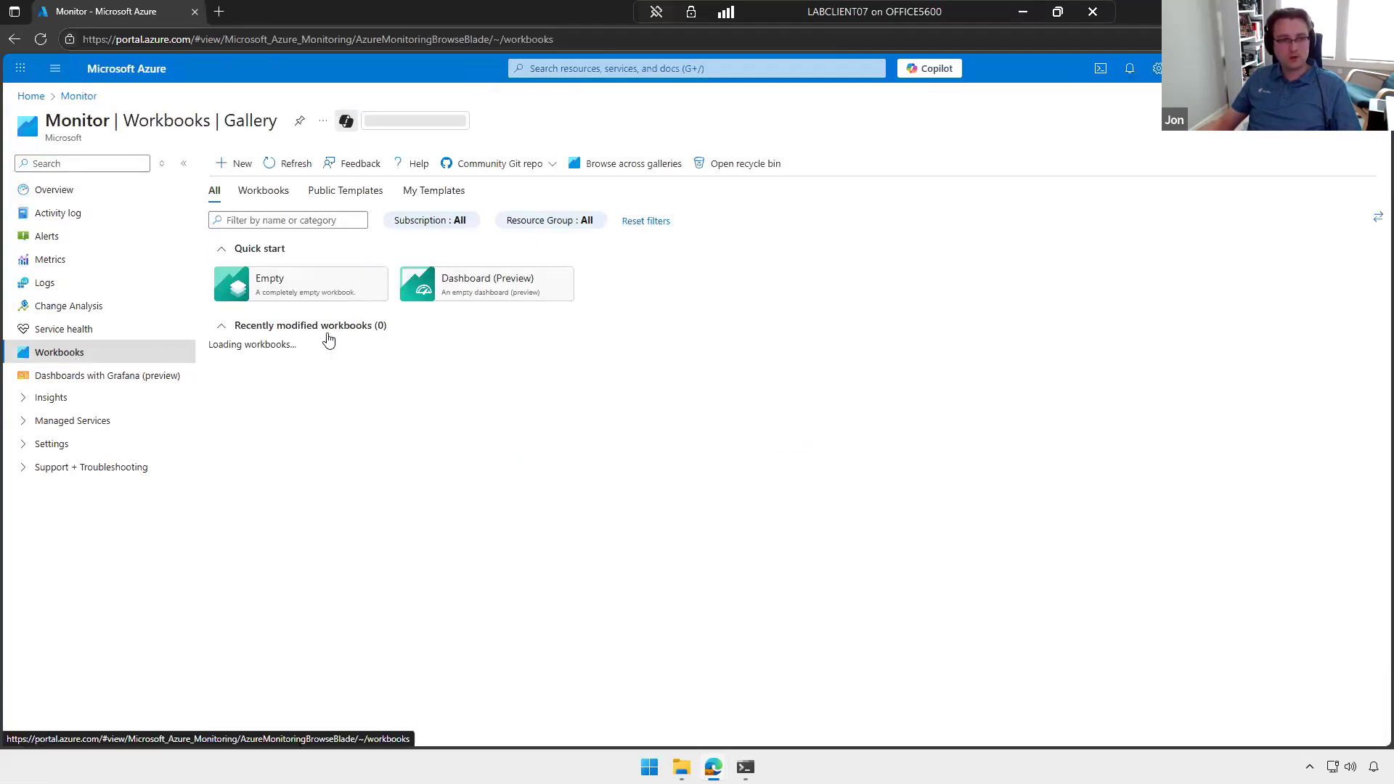
scroll(719, 508, "down", 5)
left_click(900, 717)
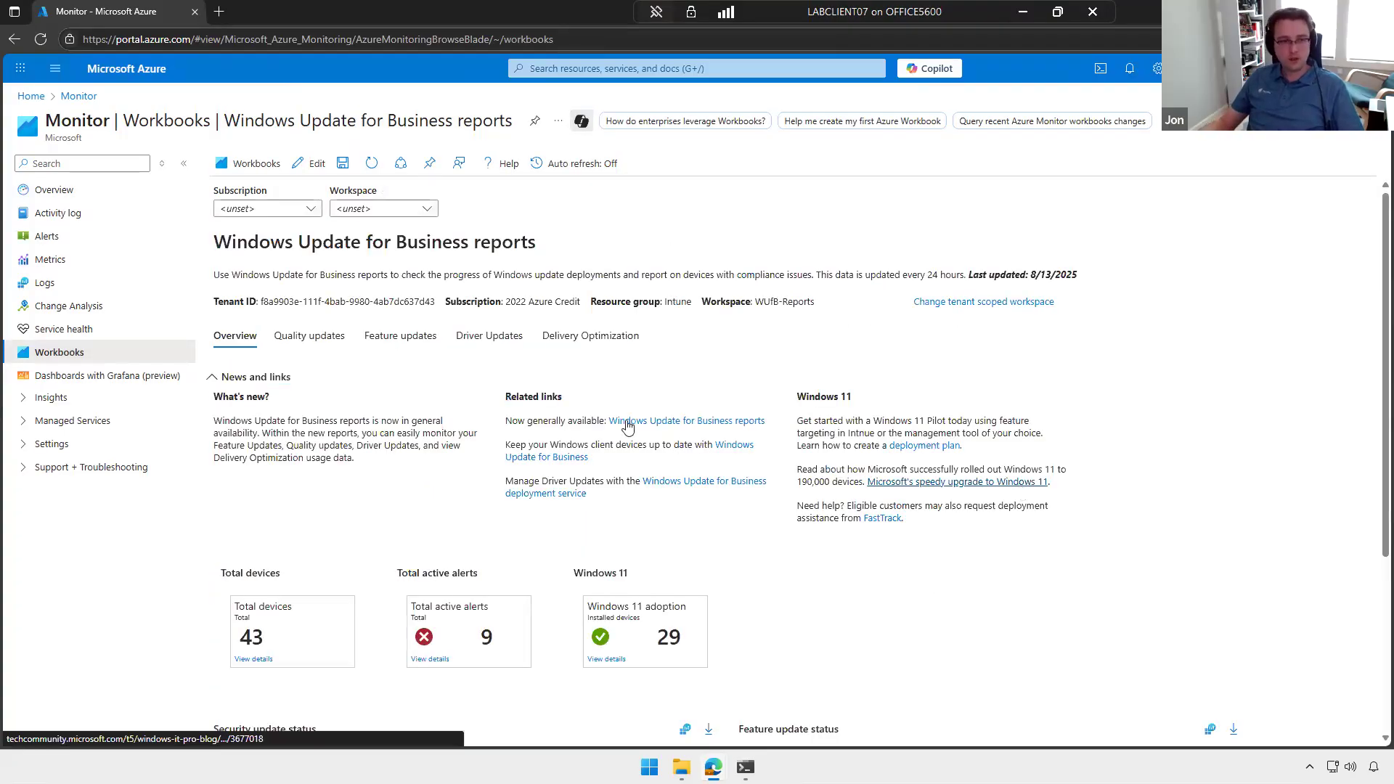
Step: Examine the security and feature update status in the workbook's overview, and the update states and alerts in the quality updates report
scroll(628, 427, "down", 3)
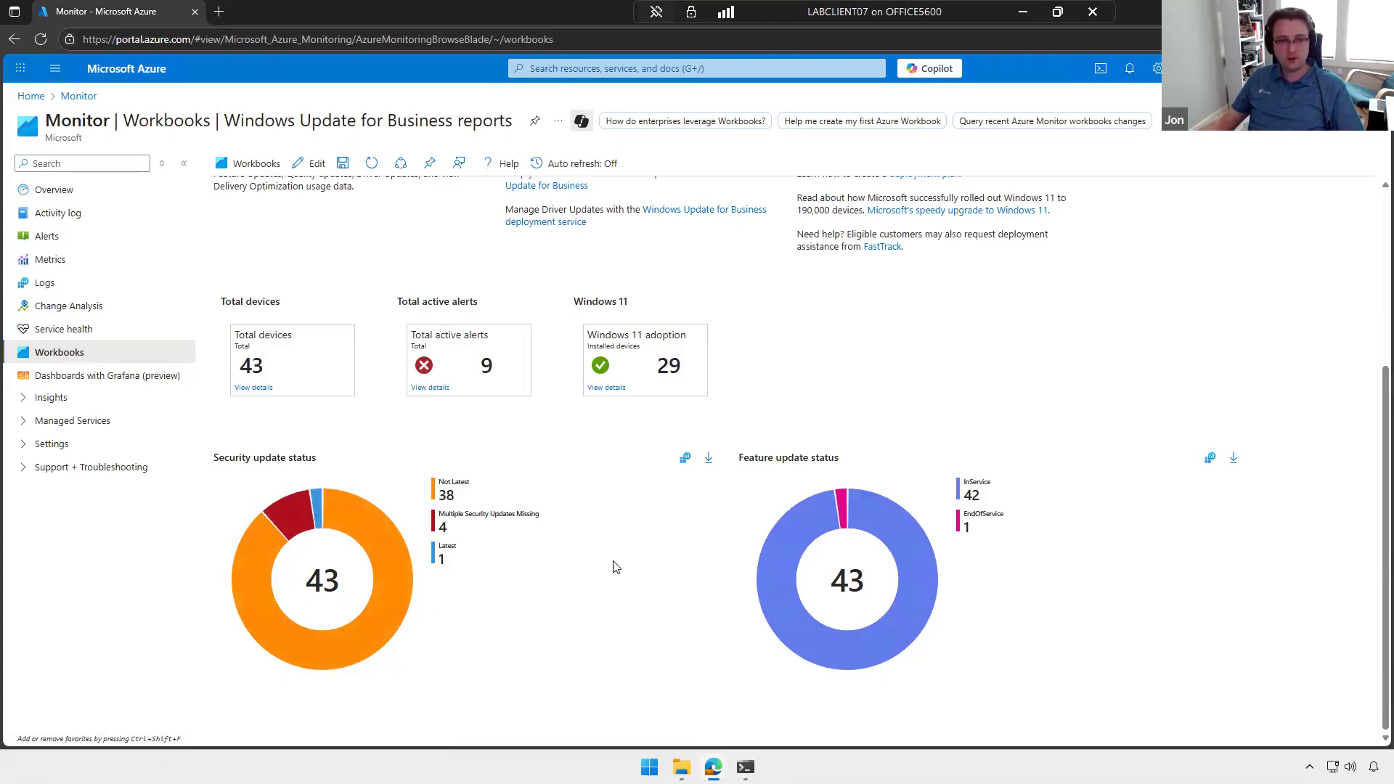
scroll(919, 536, "up", 3)
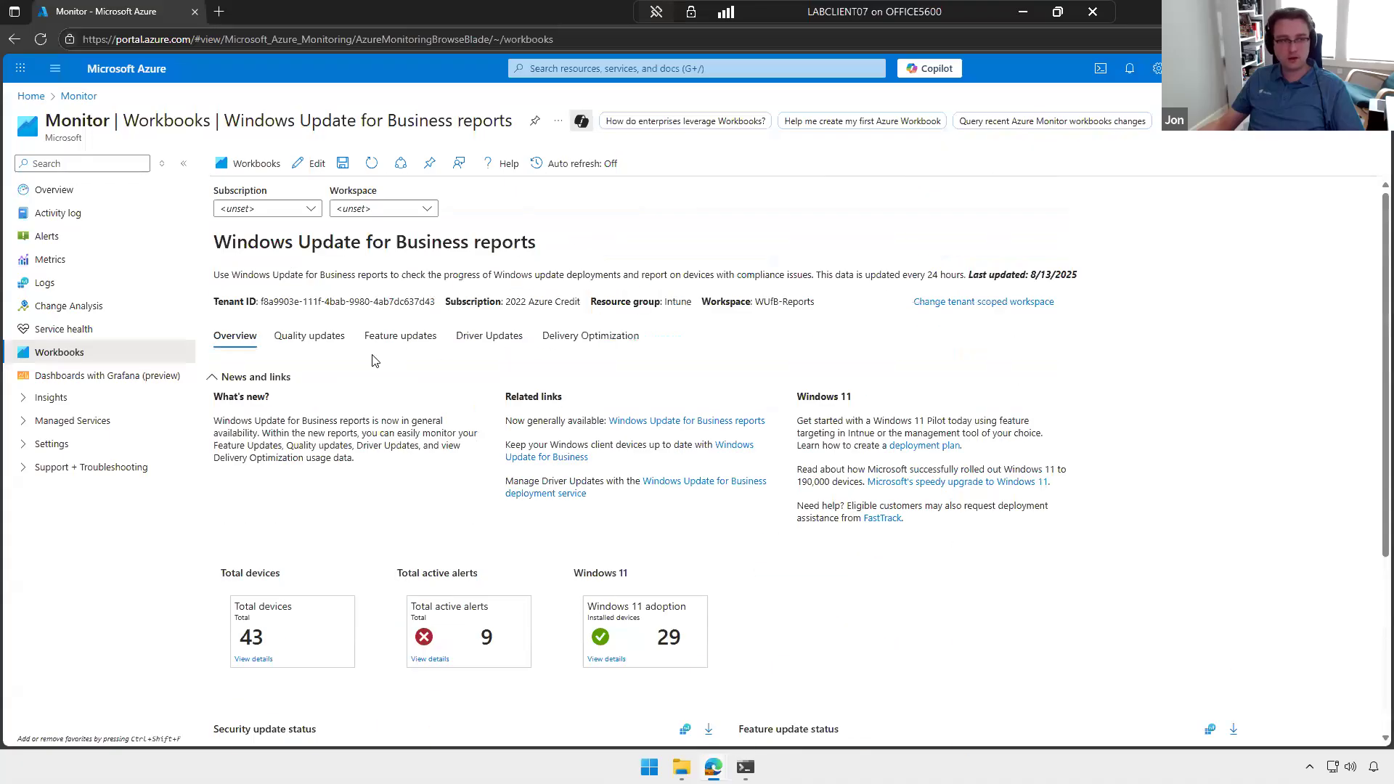
left_click(333, 349)
scroll(588, 451, "down", 4)
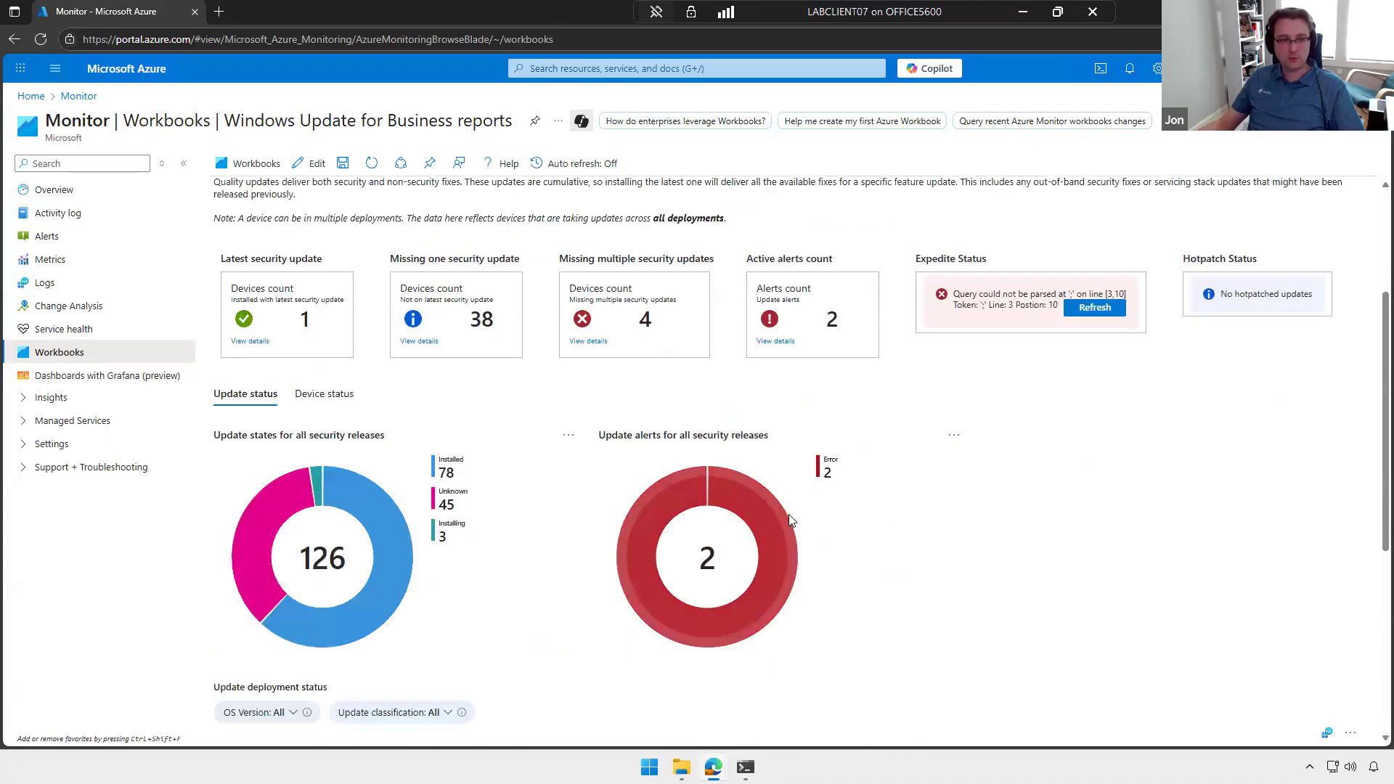
scroll(585, 517, "down", 4)
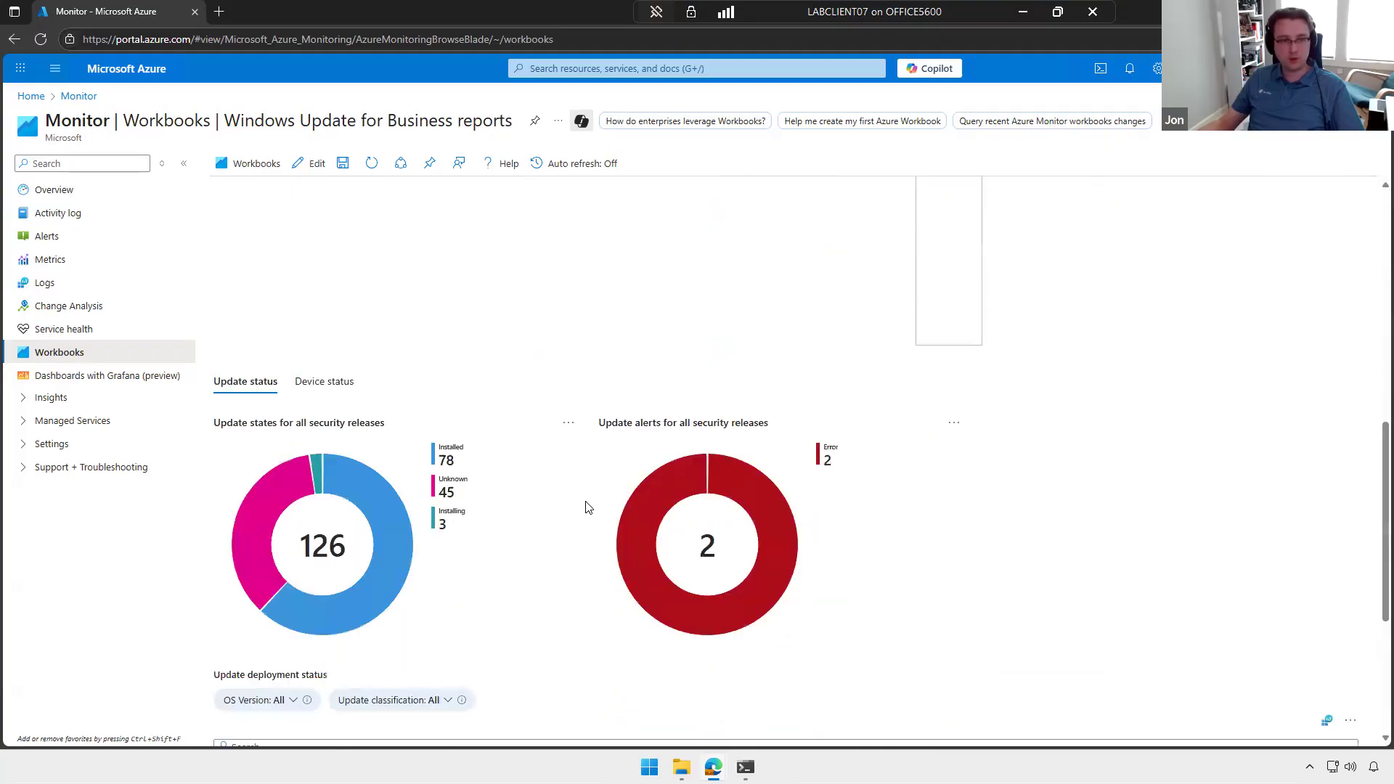
Step: Review the feature updates report and the Delivery Optimization bandwidth and peering data, and return to the workbook's overview
scroll(586, 507, "up", 7)
left_click(394, 276)
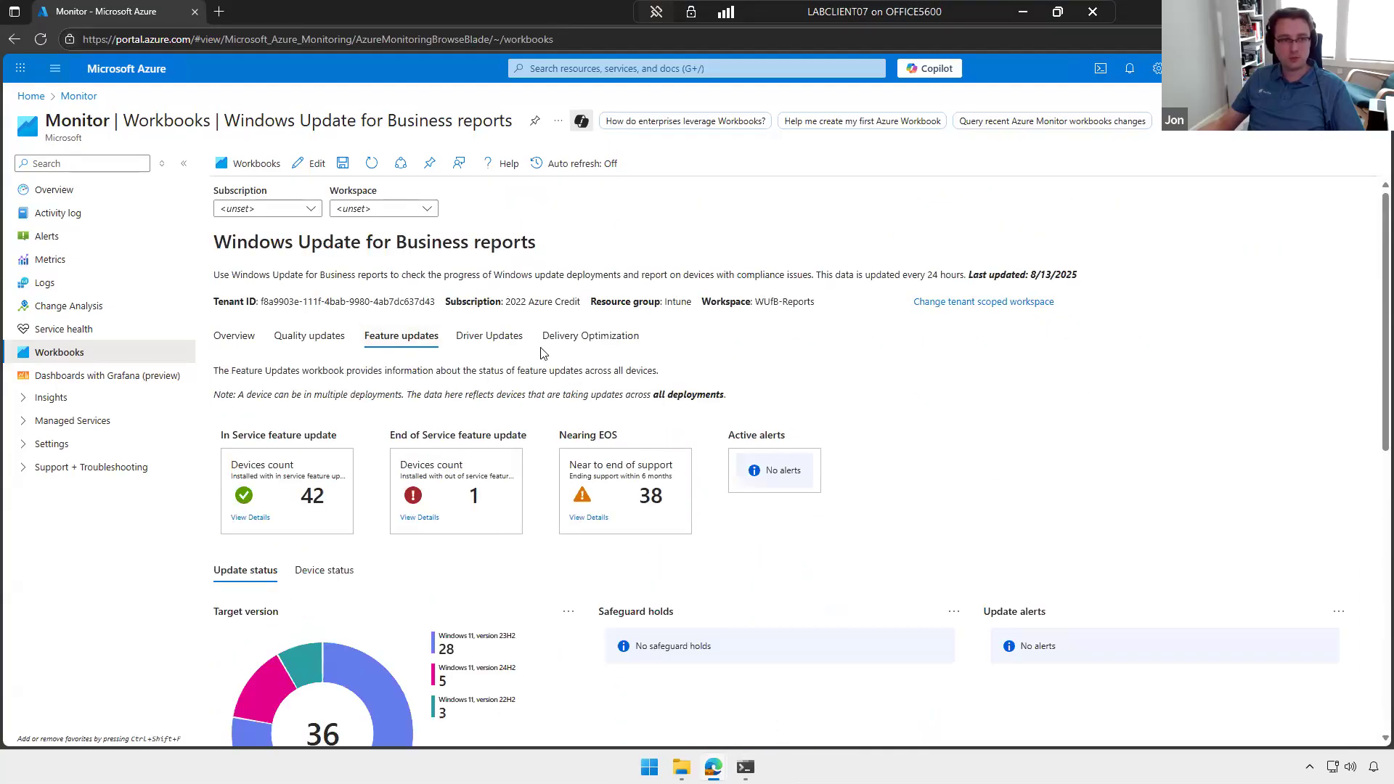
left_click(591, 335)
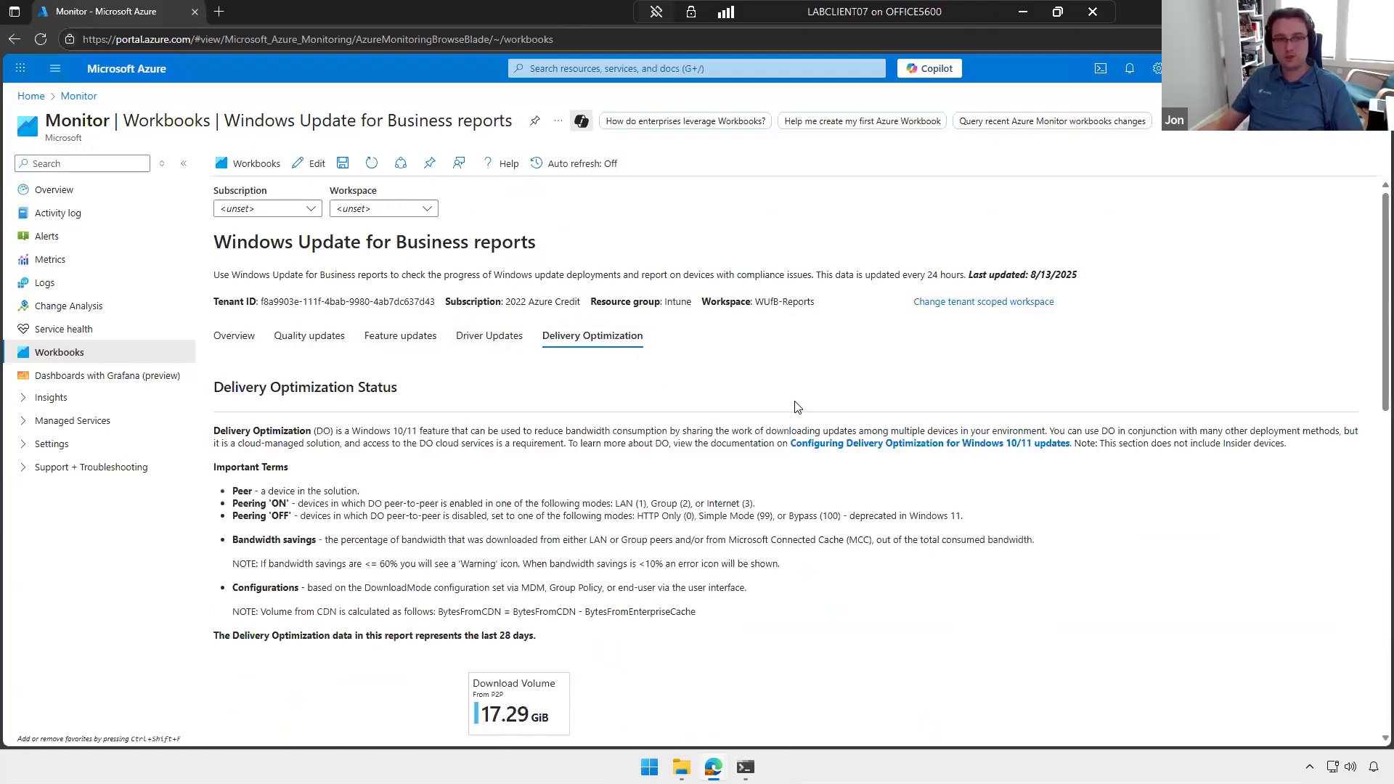
scroll(791, 392, "down", 4)
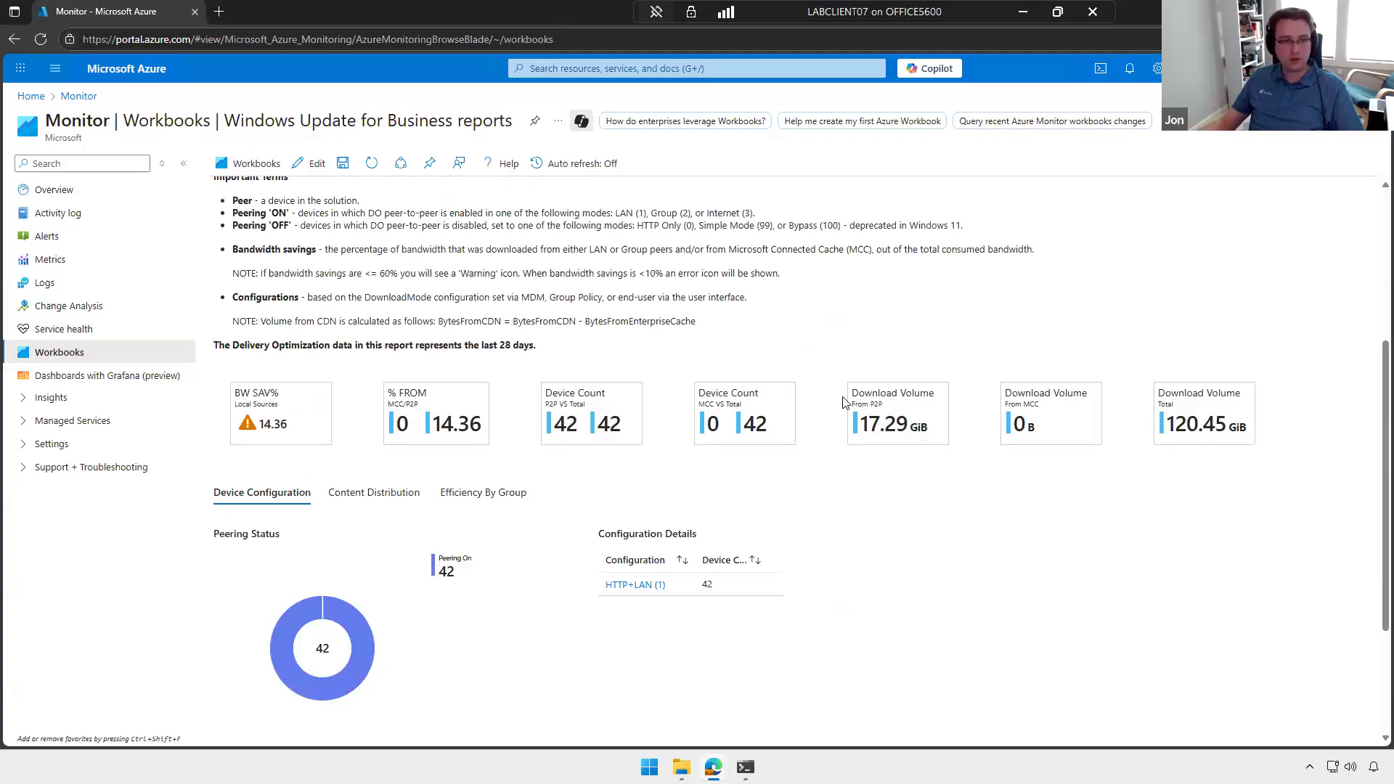
scroll(843, 403, "up", 4)
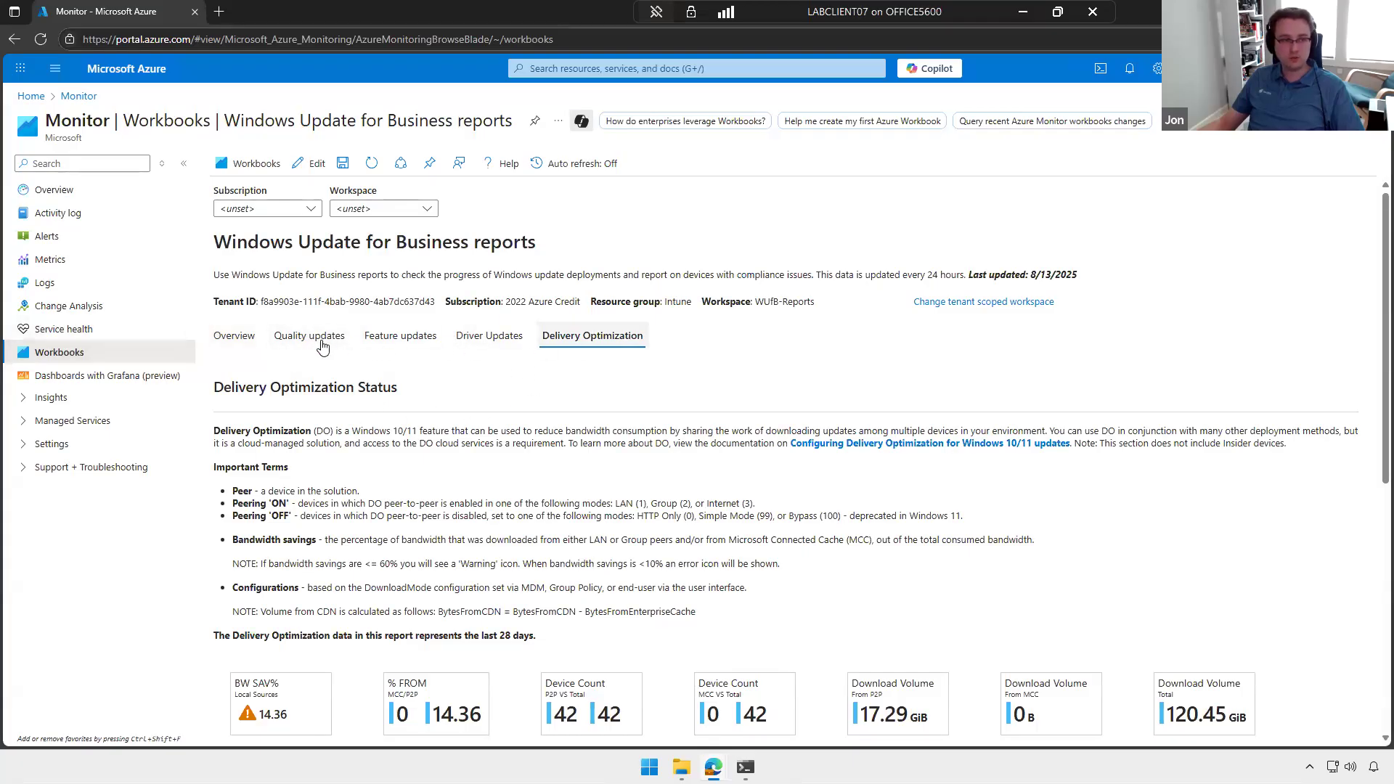
left_click(235, 336)
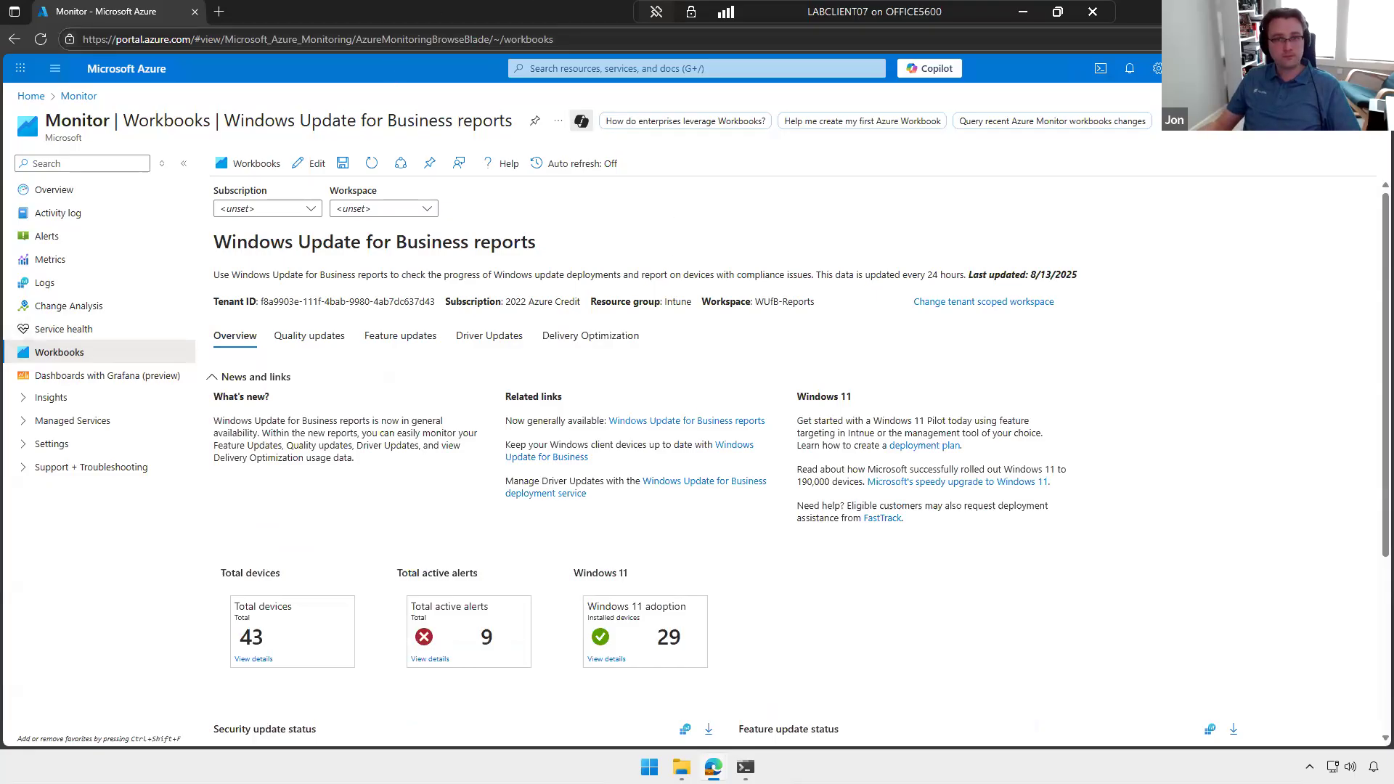
Step: Switch back to the Intune admin center and revisit apps, Windows devices, configuration policies, remediations and Windows updates
left_click(1377, 12)
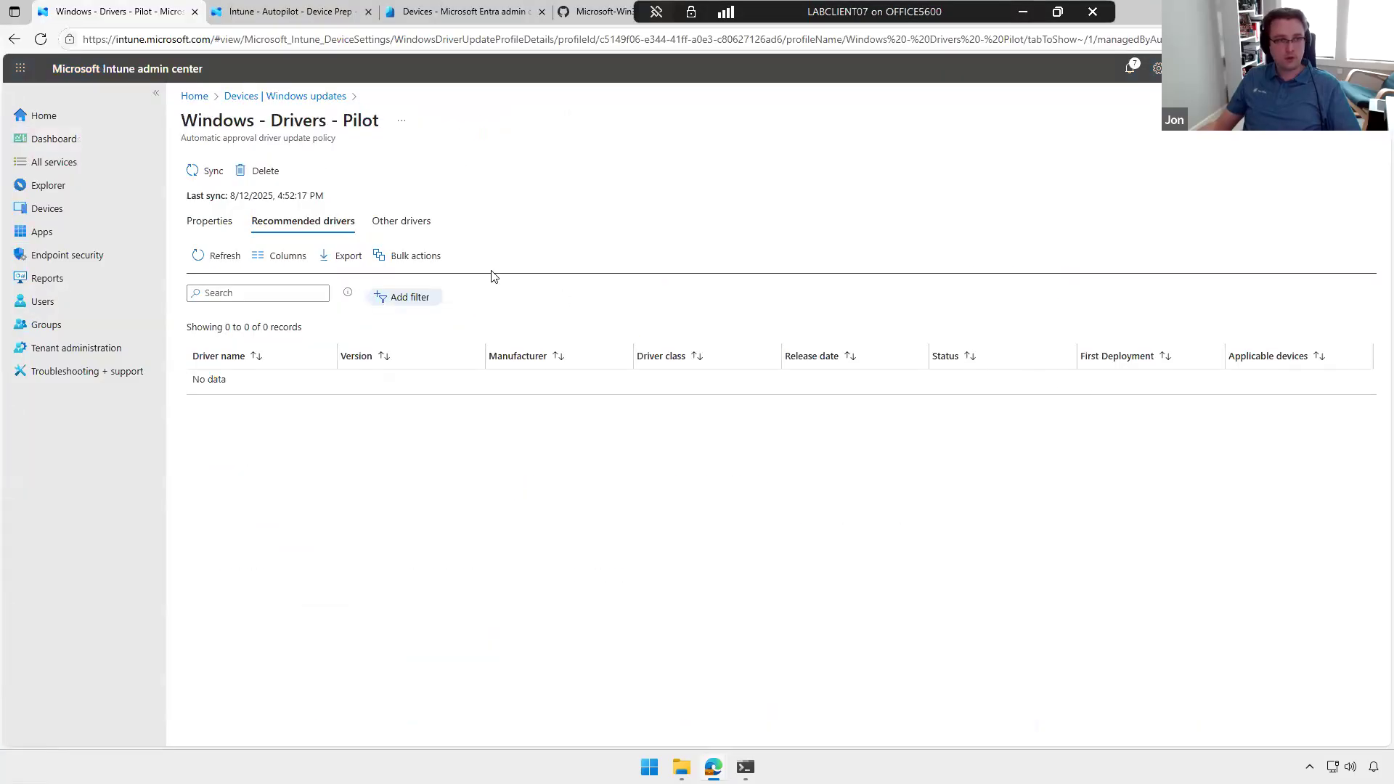
left_click(71, 232)
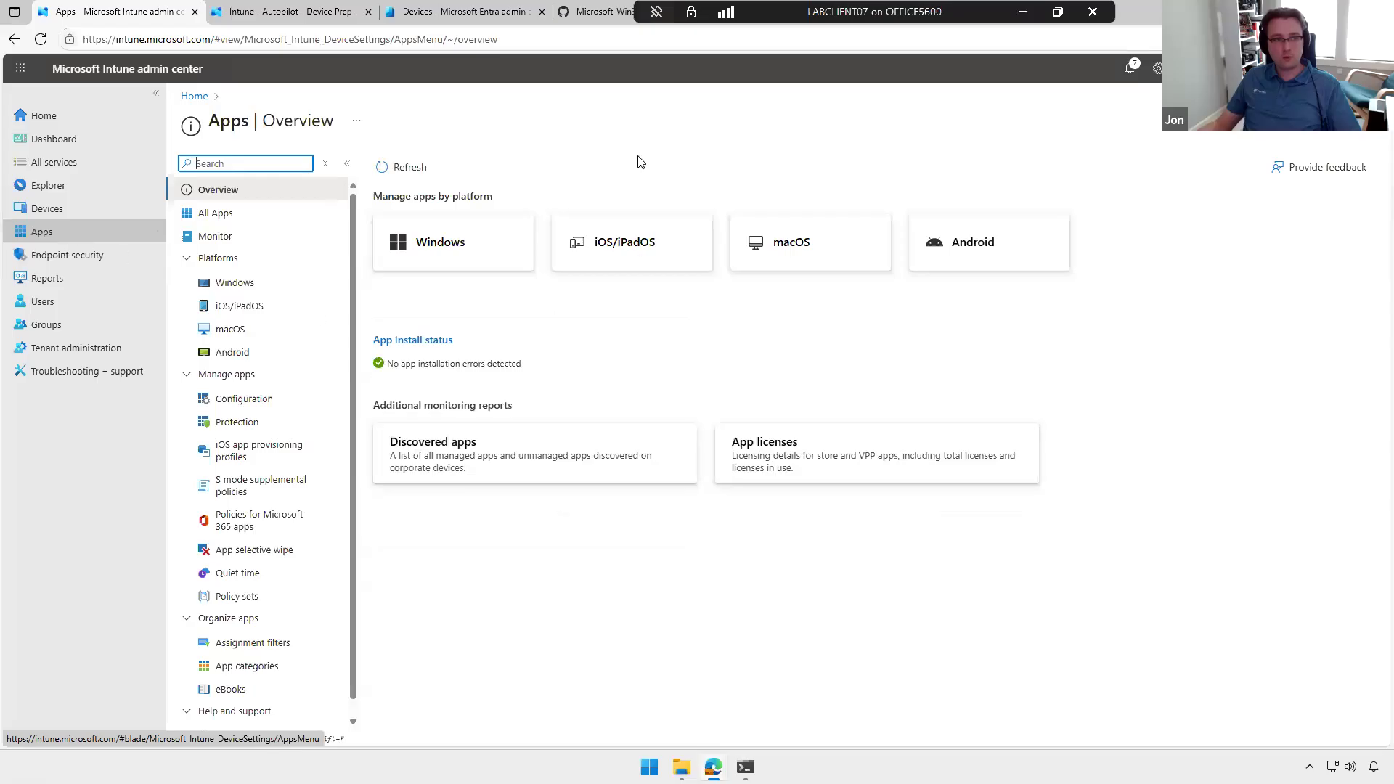
left_click(78, 213)
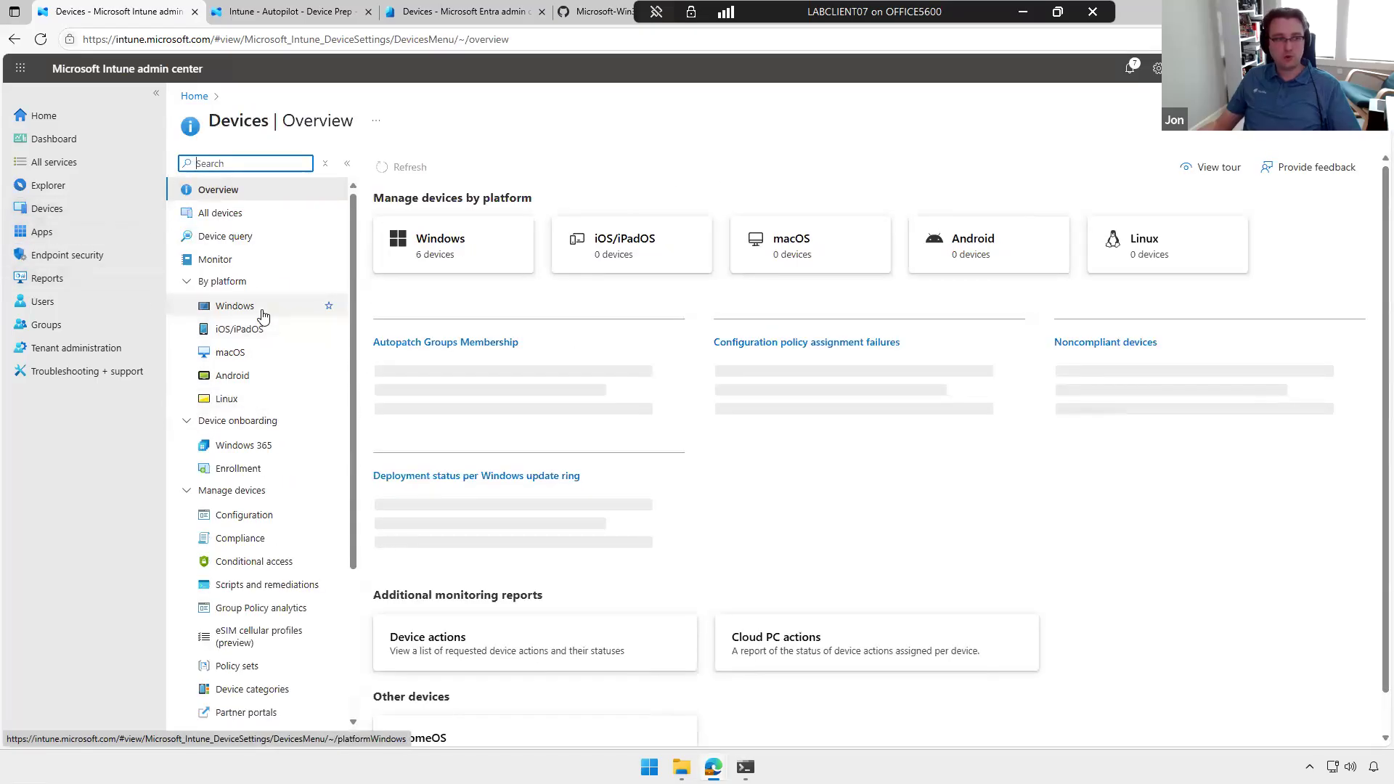
left_click(263, 308)
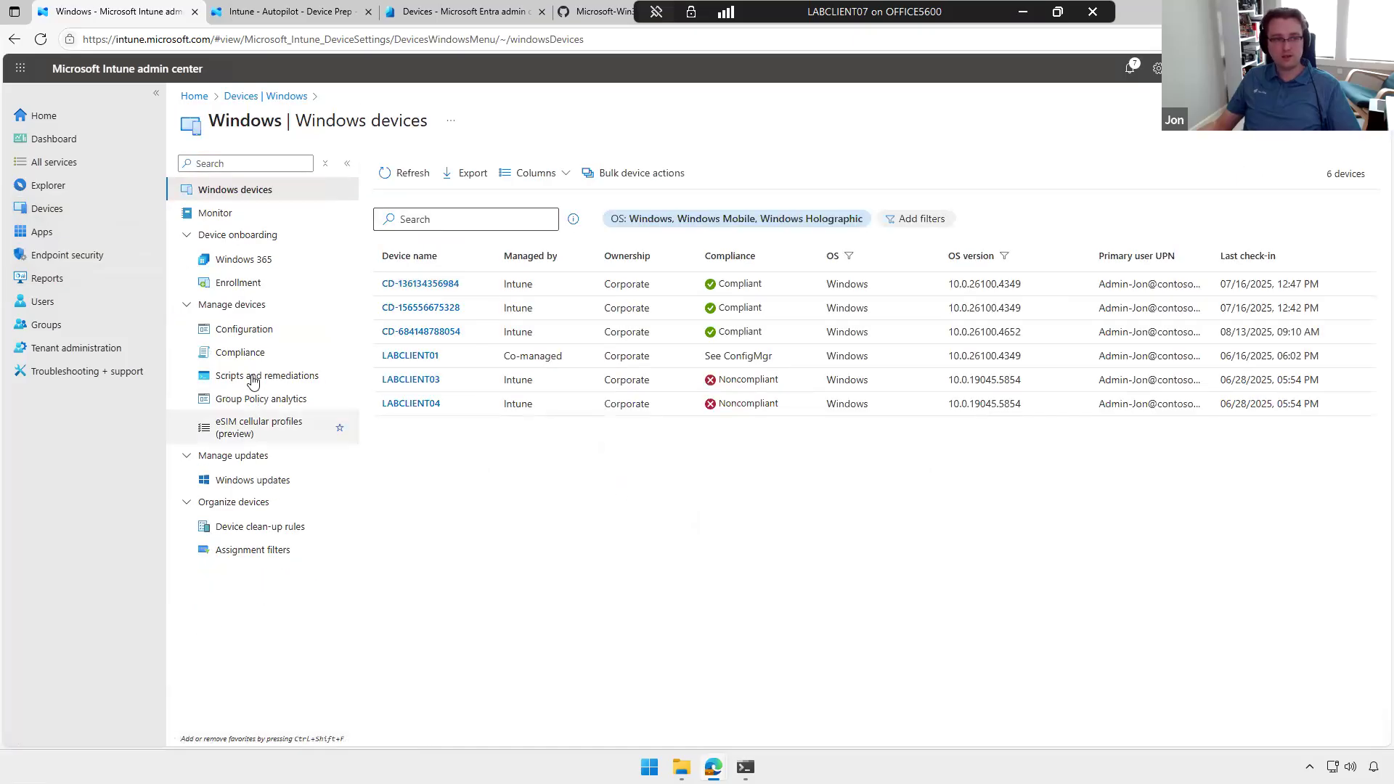
left_click(256, 333)
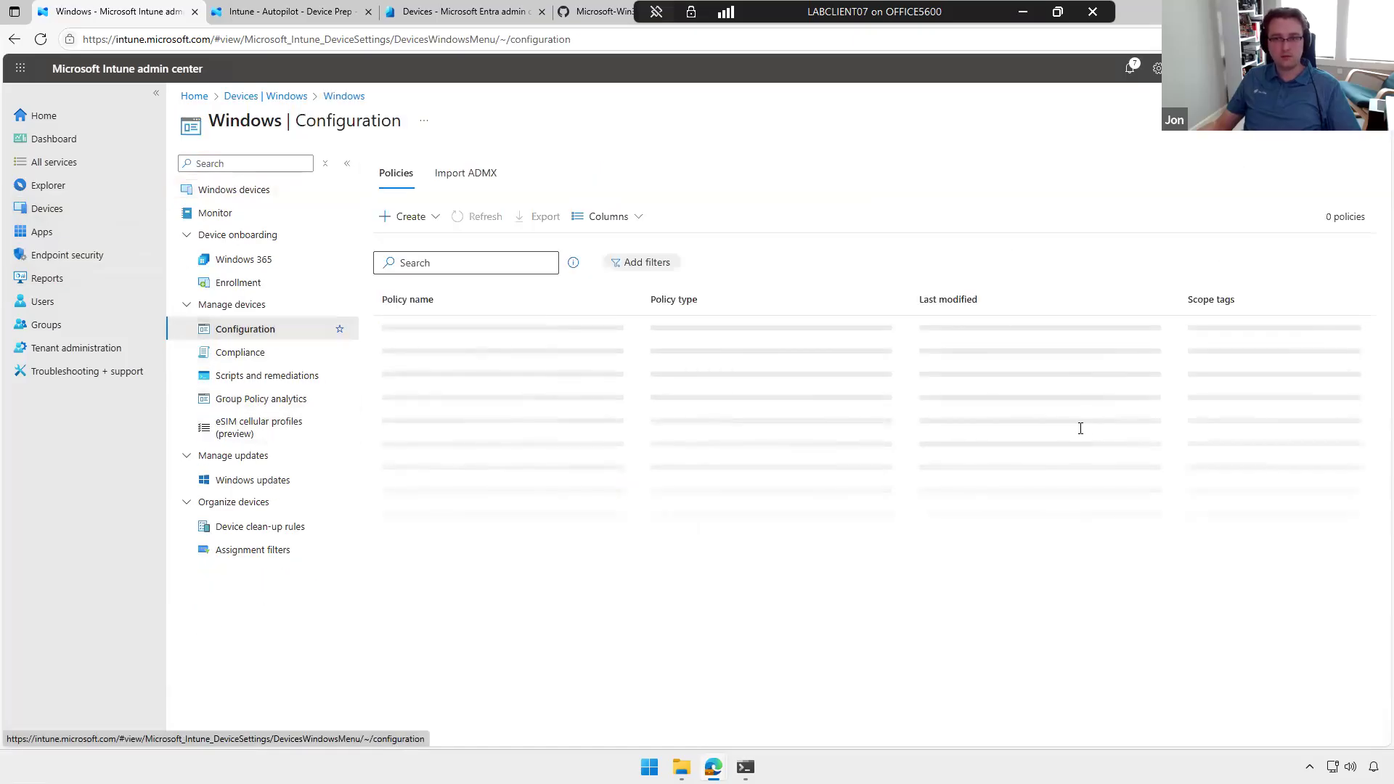
left_click(288, 383)
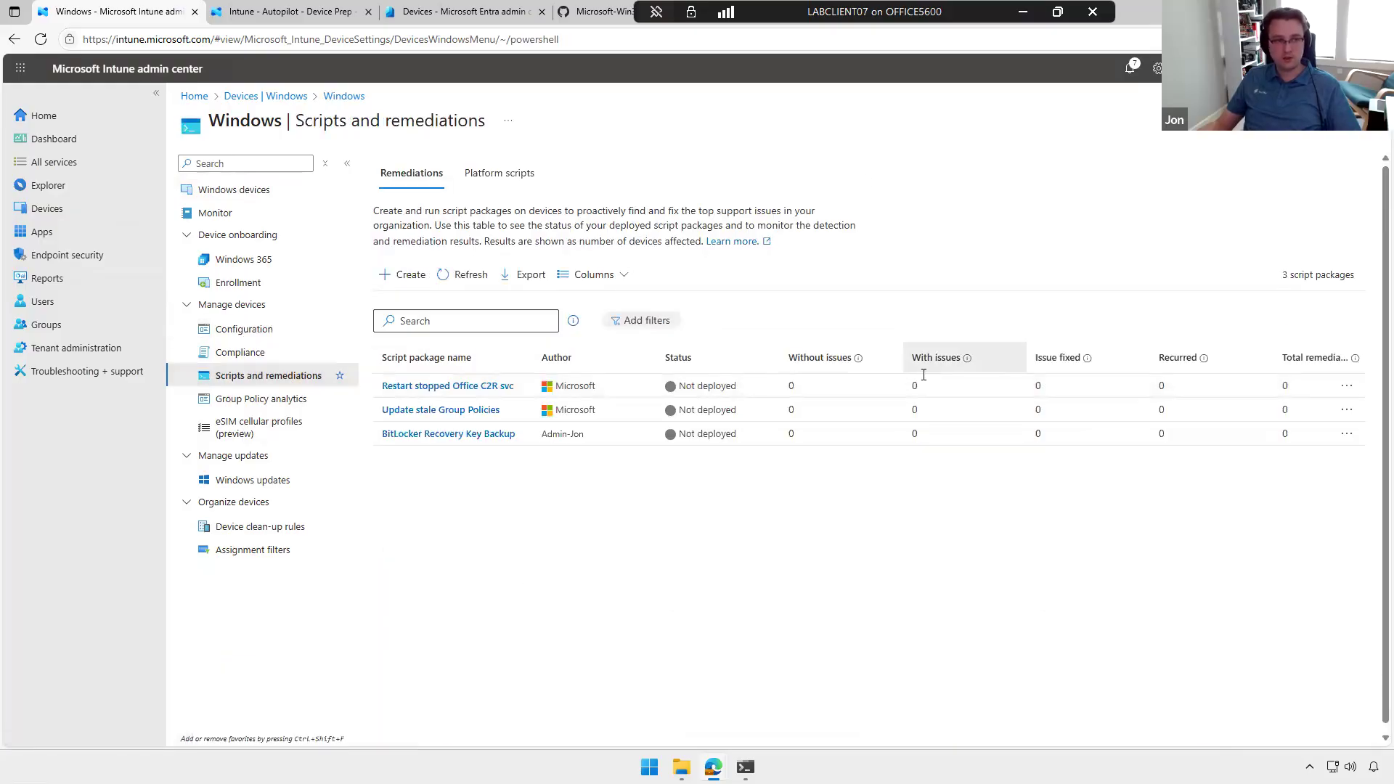
left_click(265, 481)
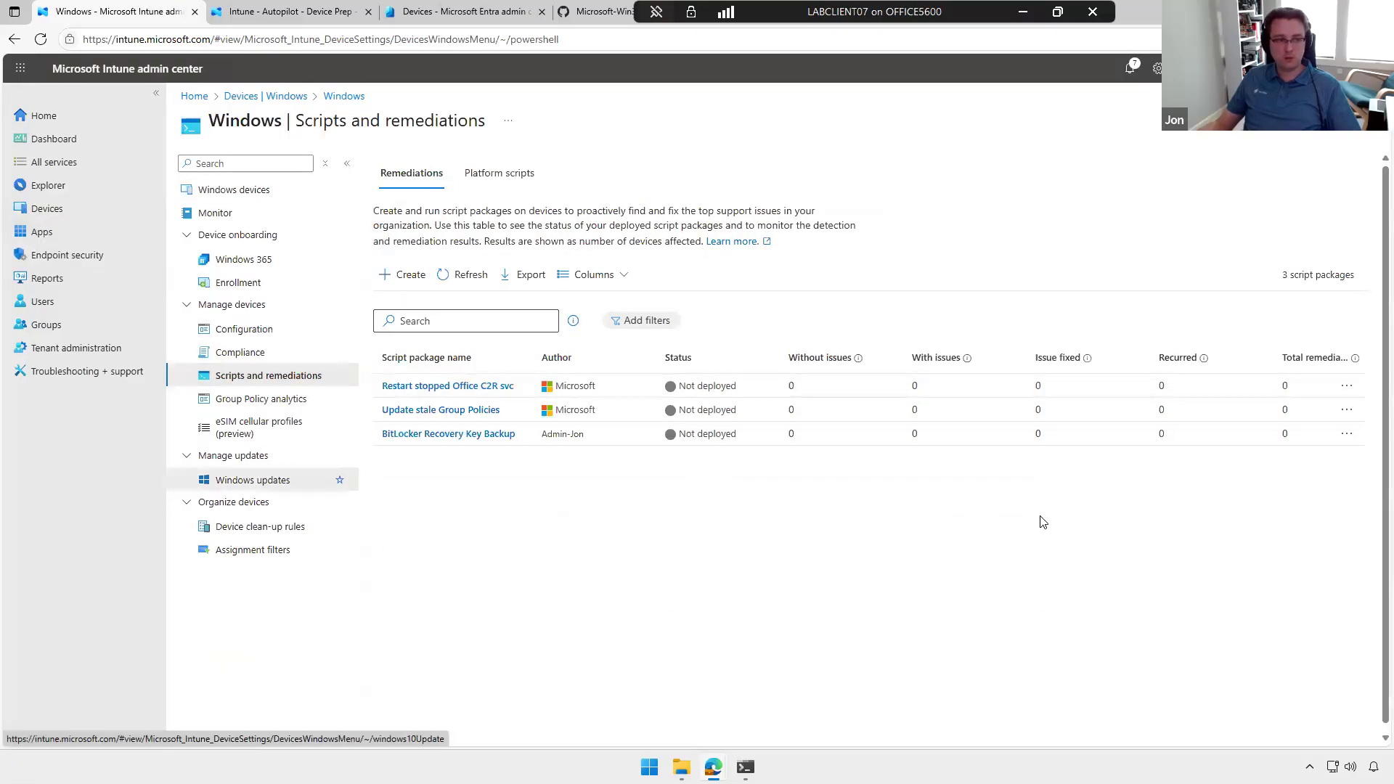